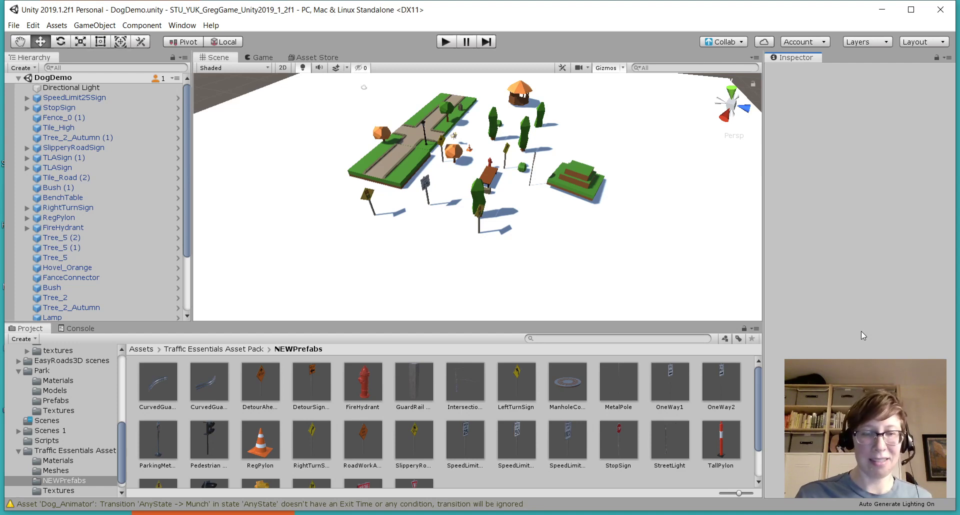
- Check the stream chat and the live connection status in OBS, returning to the Unity scene after each check
mouse_move(323, 513)
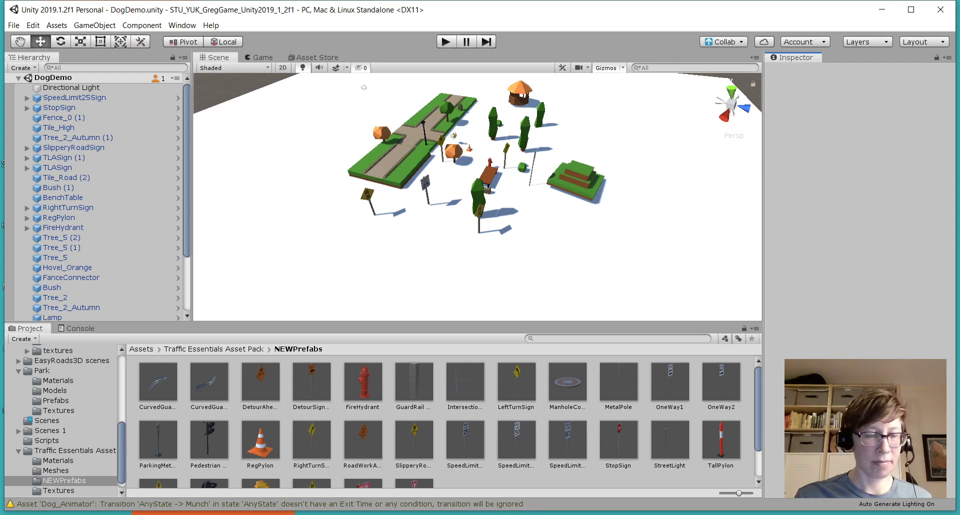
key(alt+Tab)
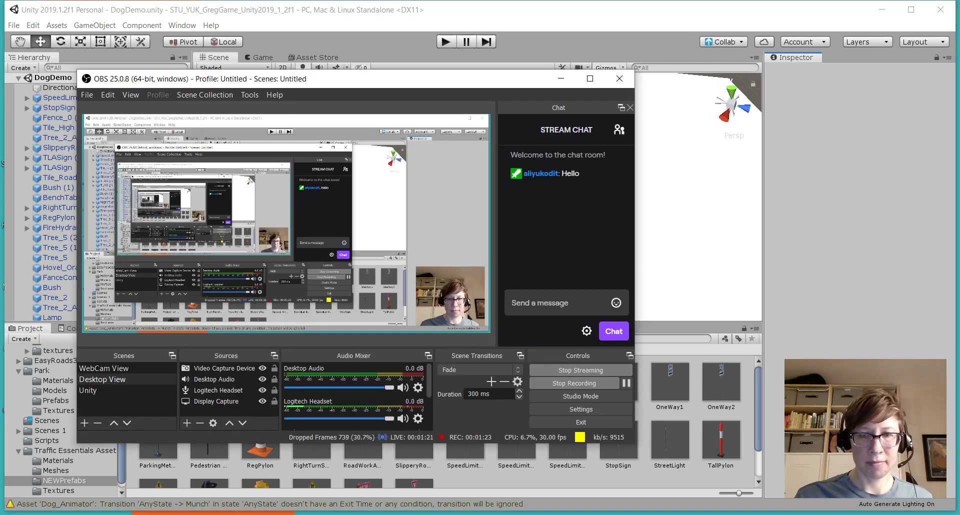
key(alt+Tab)
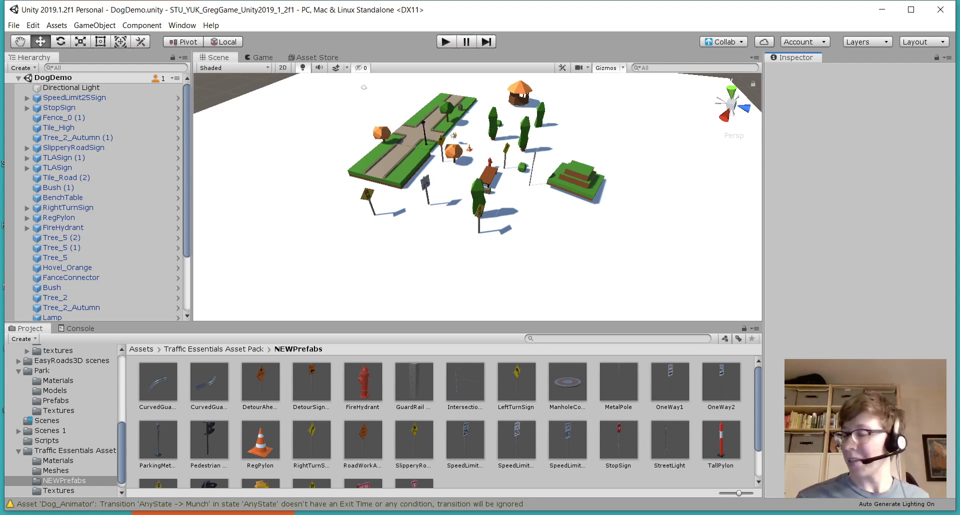
click(314, 512)
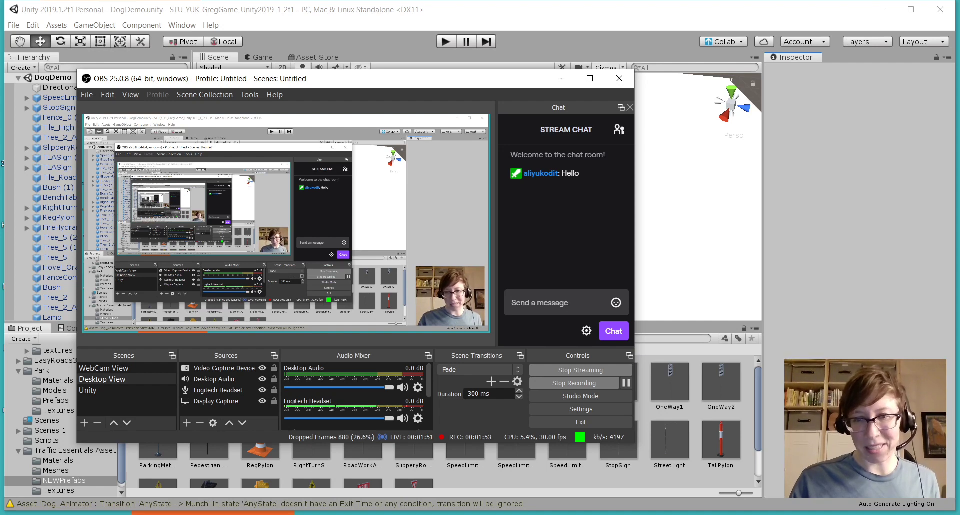
key(alt+Tab)
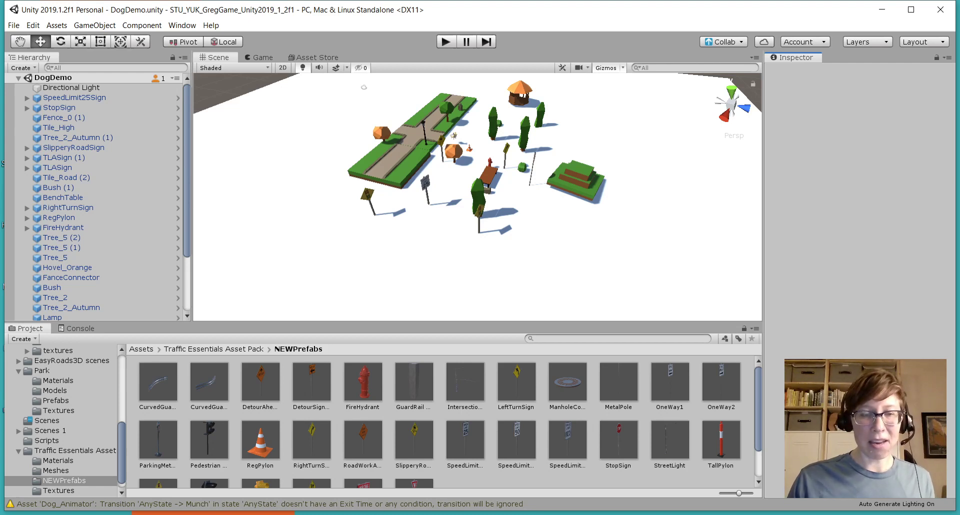
mouse_move(323, 512)
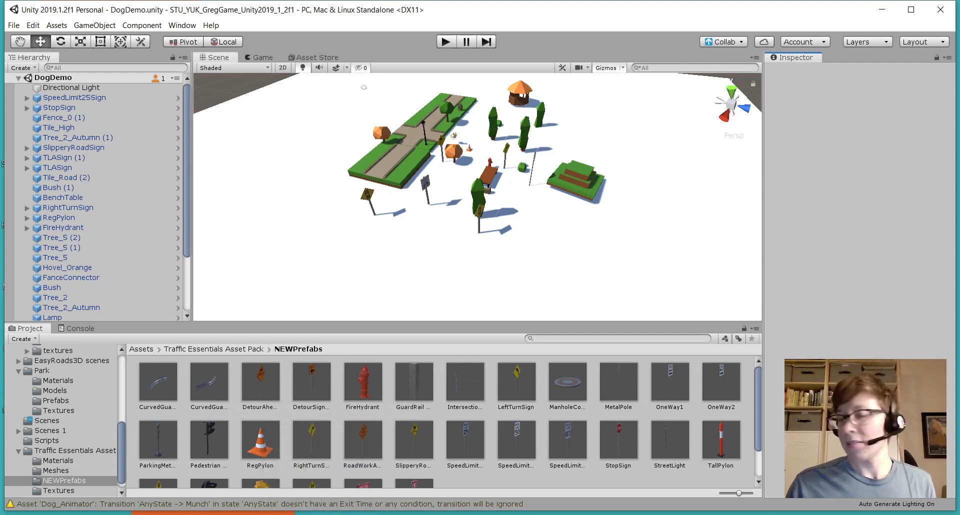
key(alt+Tab)
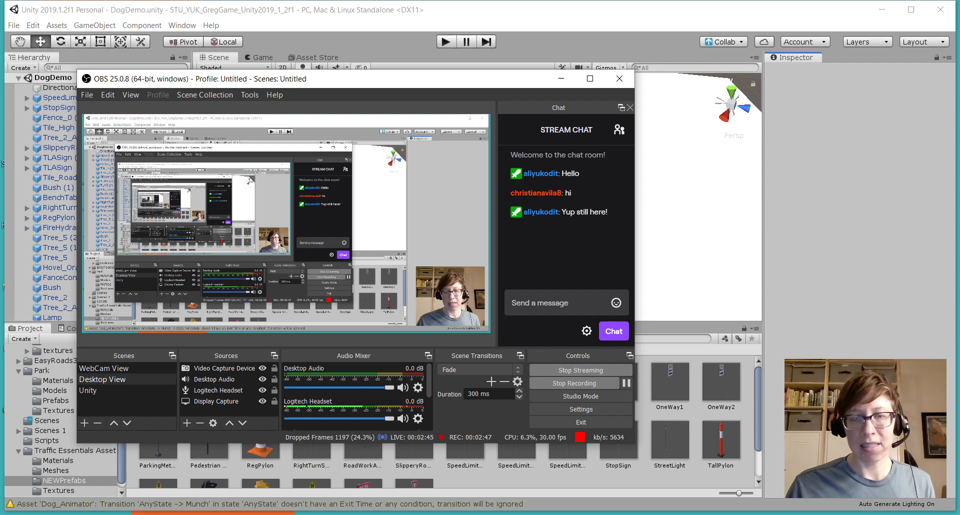
key(alt+Tab)
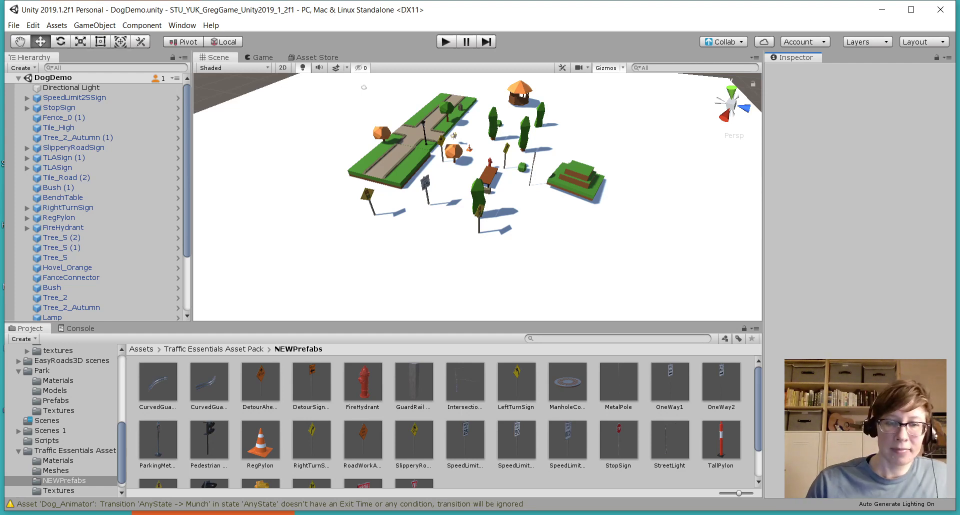
mouse_move(322, 514)
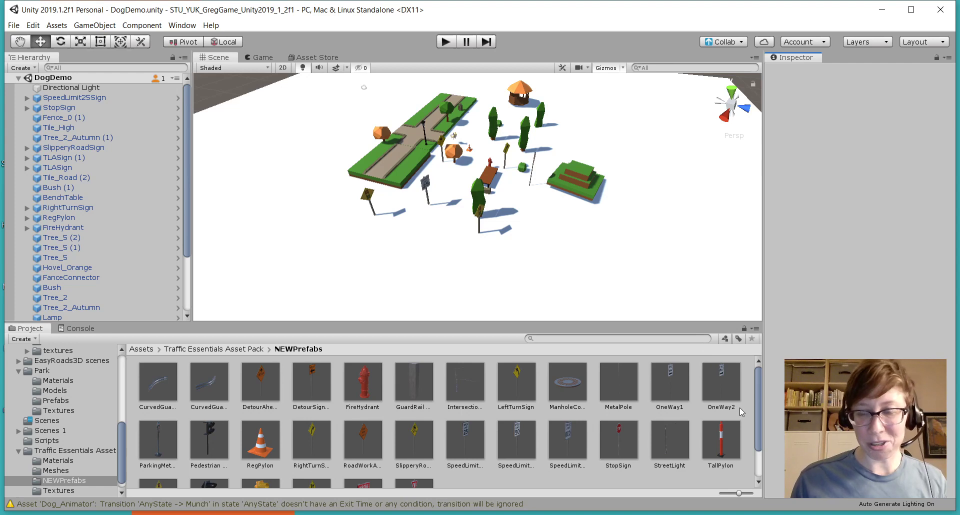
- Switch to Chrome and open the Pandemic Hanami game page on simmer.io
drag(757, 417, 755, 396)
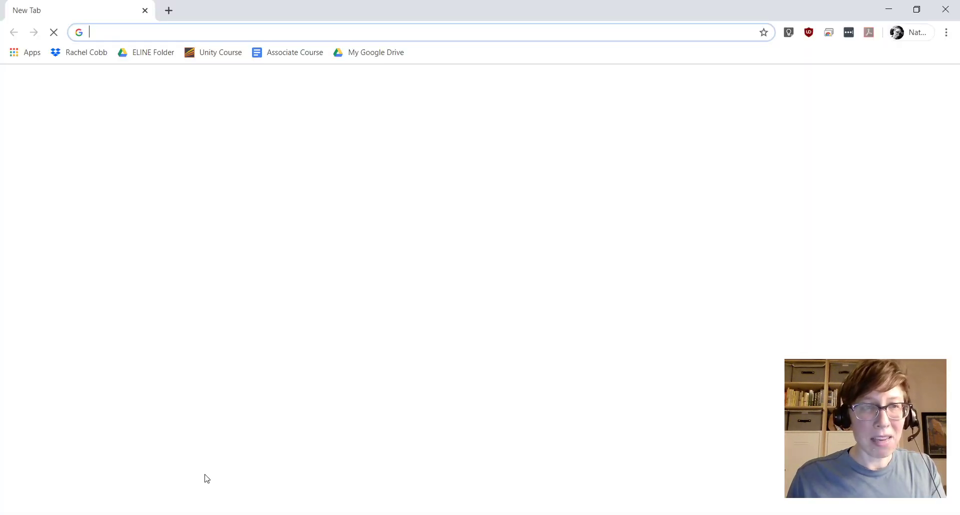
text(simmer.io)
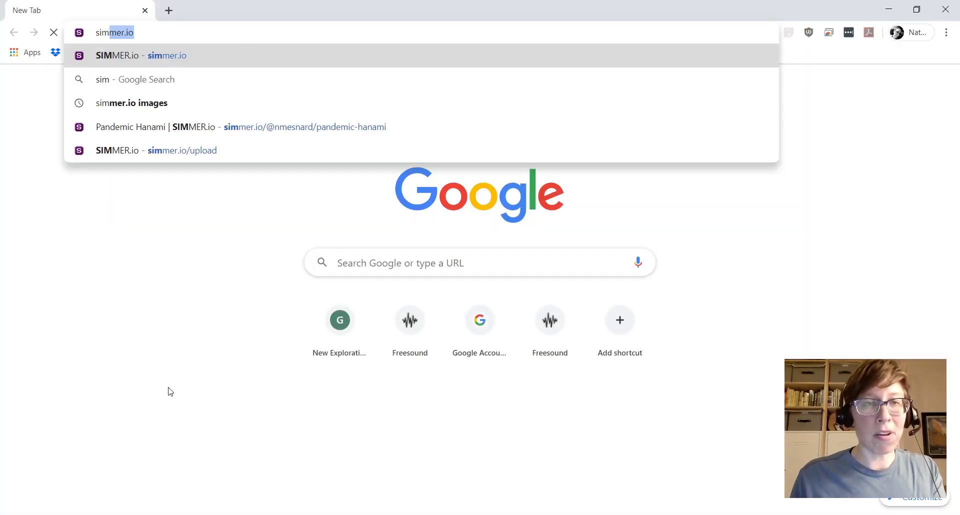
click(331, 218)
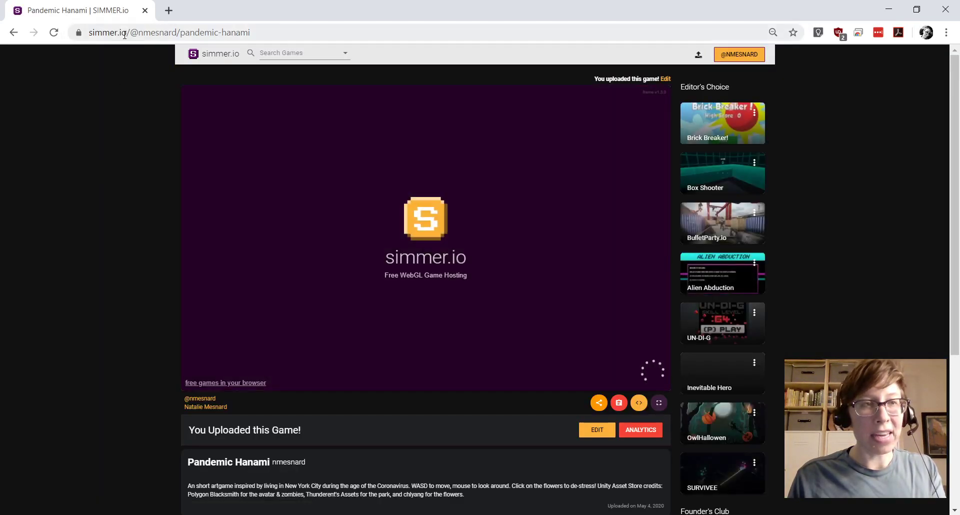
- Copy the Pandemic Hanami page's web address and send it as a message in the OBS stream chat
click(123, 35)
key(ctrl+c)
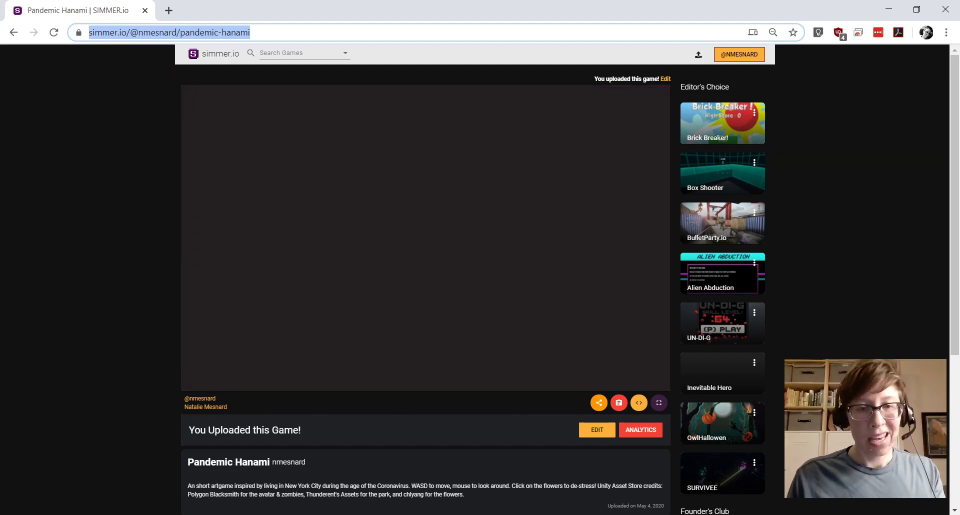
key(alt+Tab)
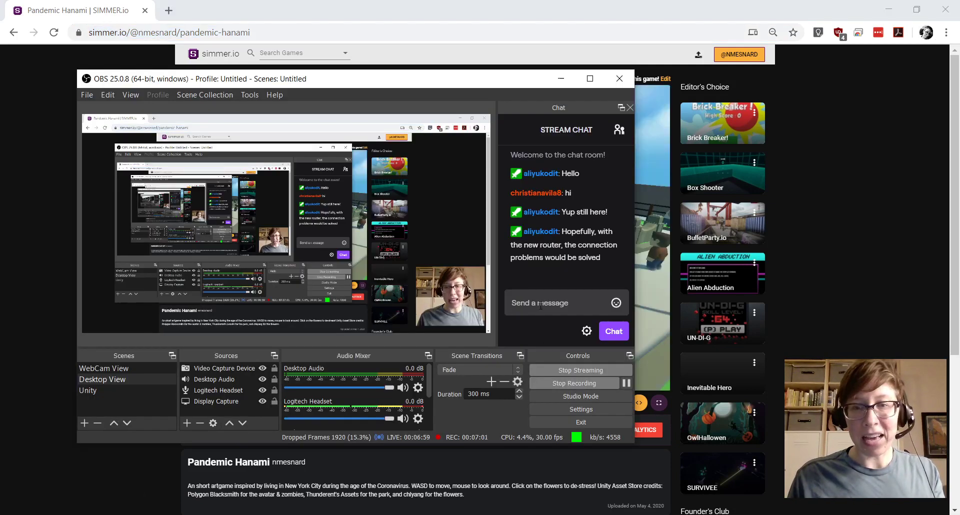
click(540, 304)
key(ctrl+v)
key(Return)
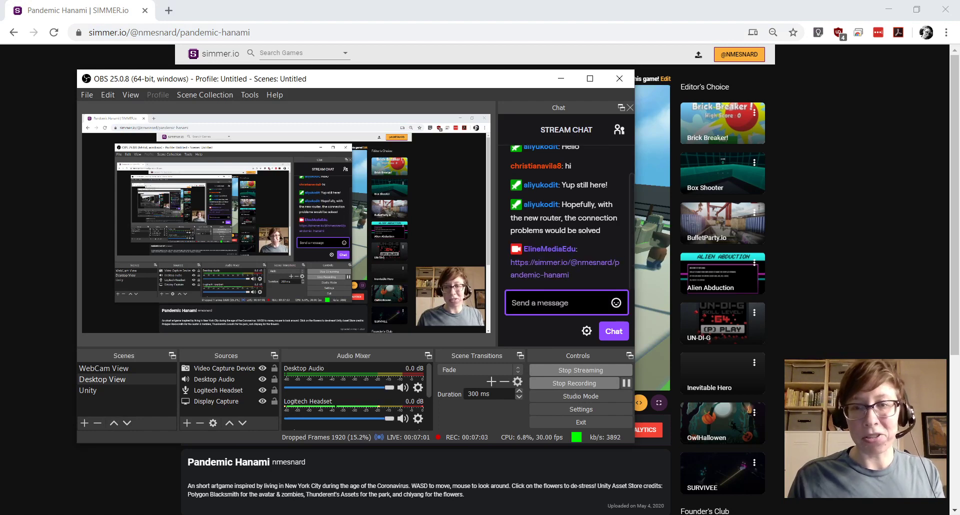
- Return to the game page in Chrome, lower the sound volume, and start playing Pandemic Hanami
click(32, 131)
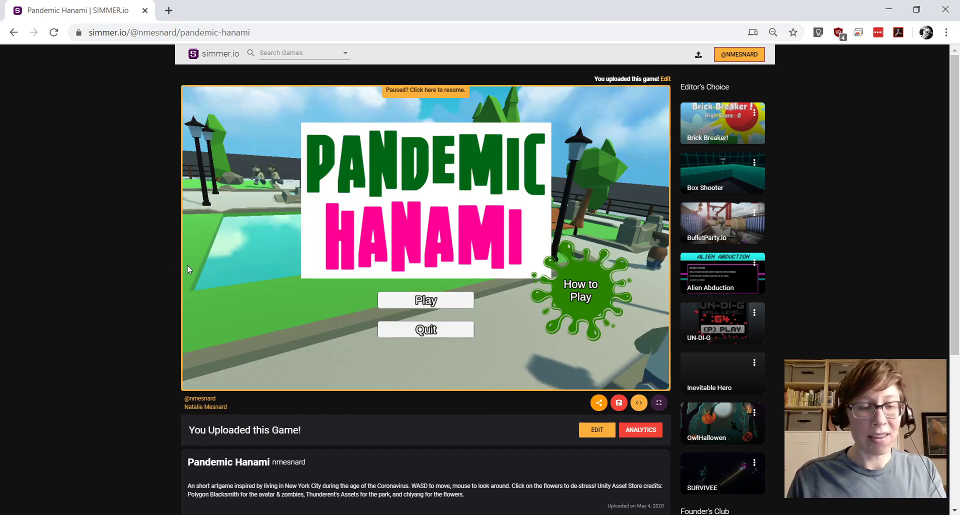
key(XF86AudioLowerVolume)
click(296, 341)
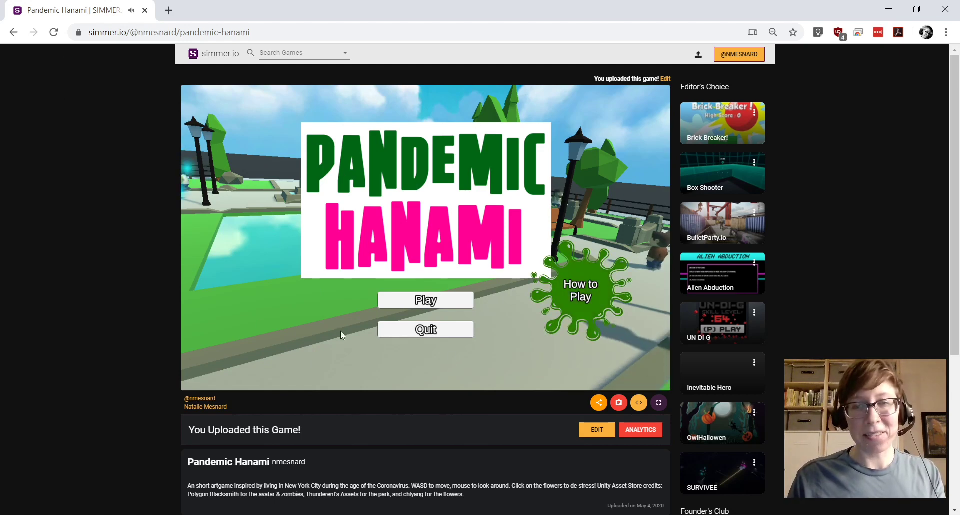
click(419, 300)
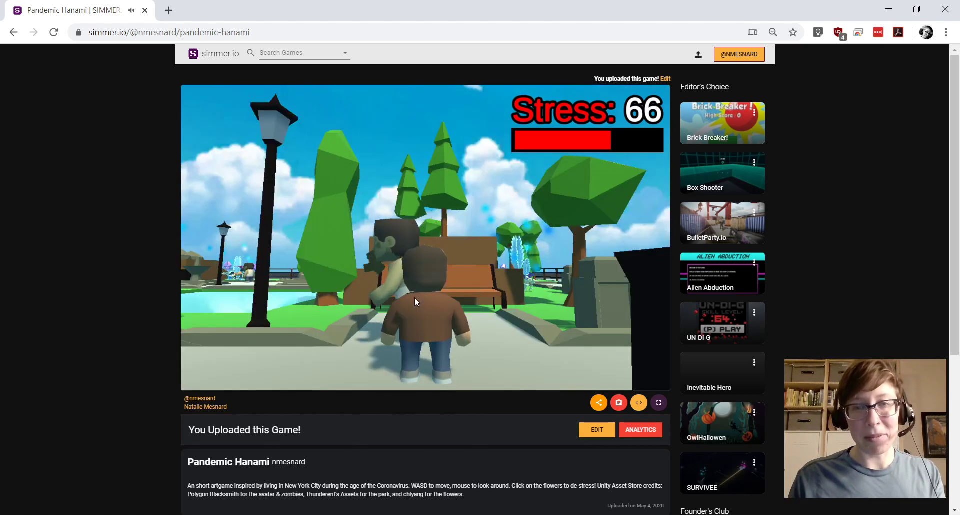
- Walk the avatar through the park to the flower clusters, past the benches and fountain, and pause the game
key(a)
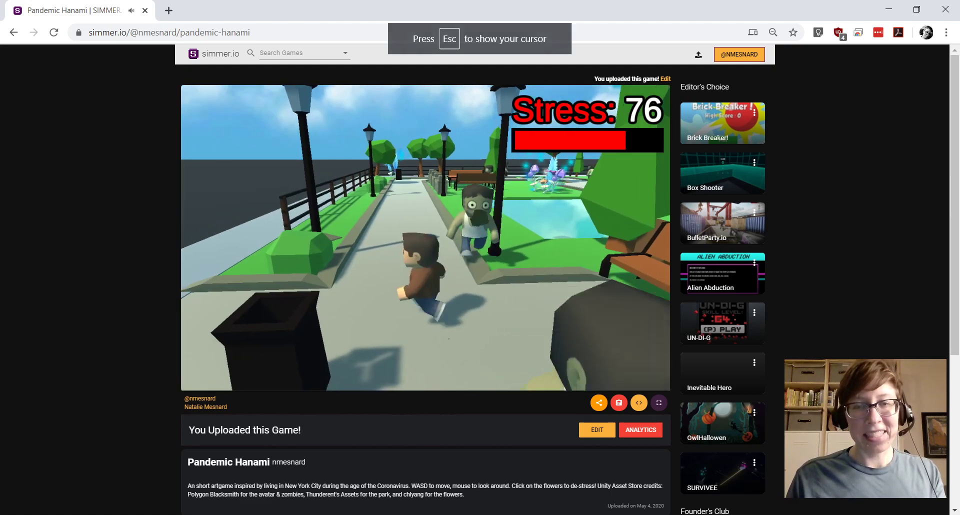
key(w)
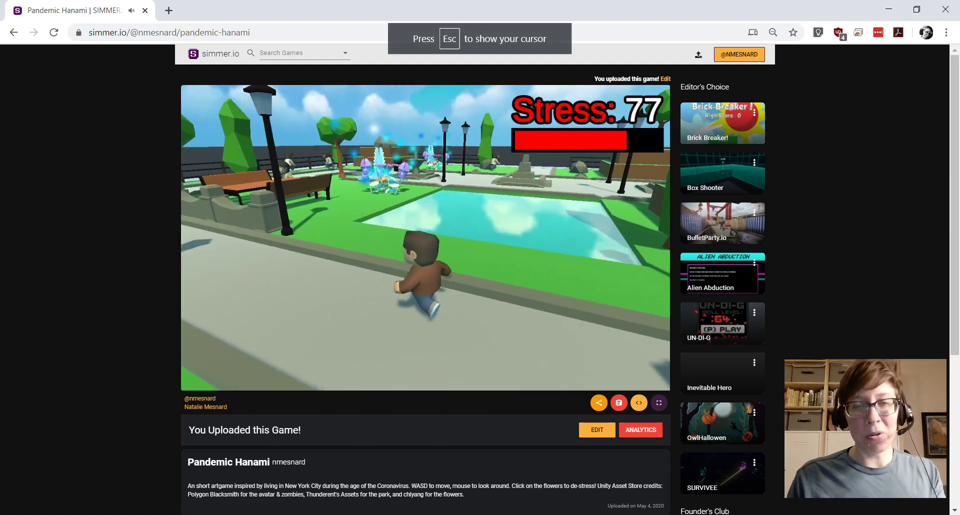
key(w)
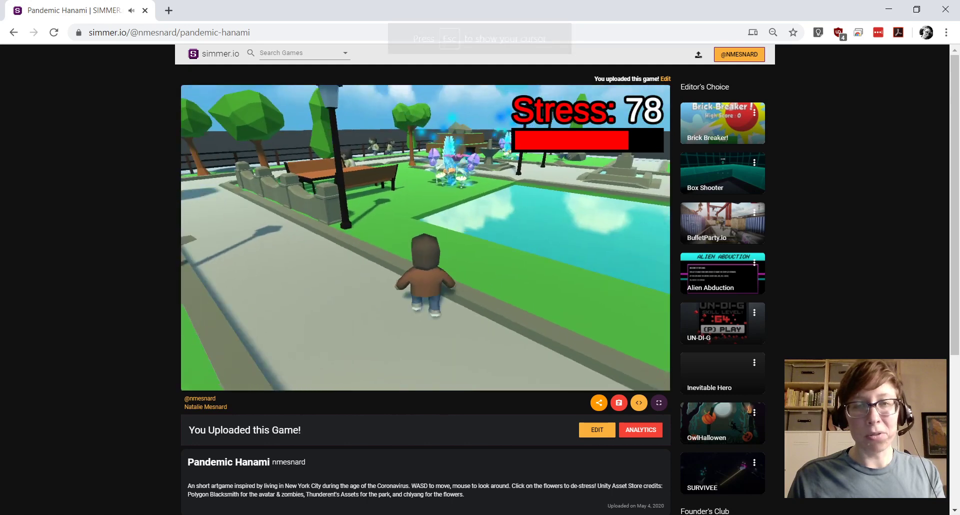
key(w)
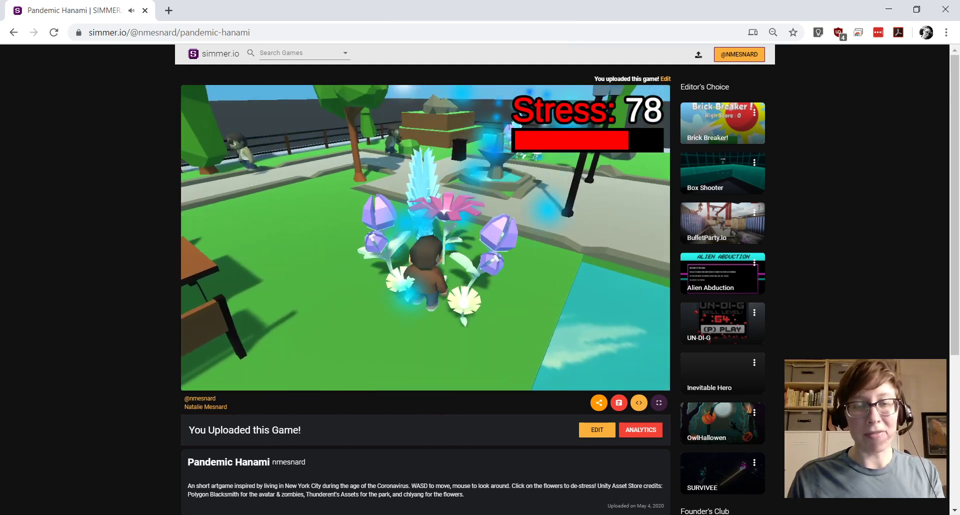
key(w)
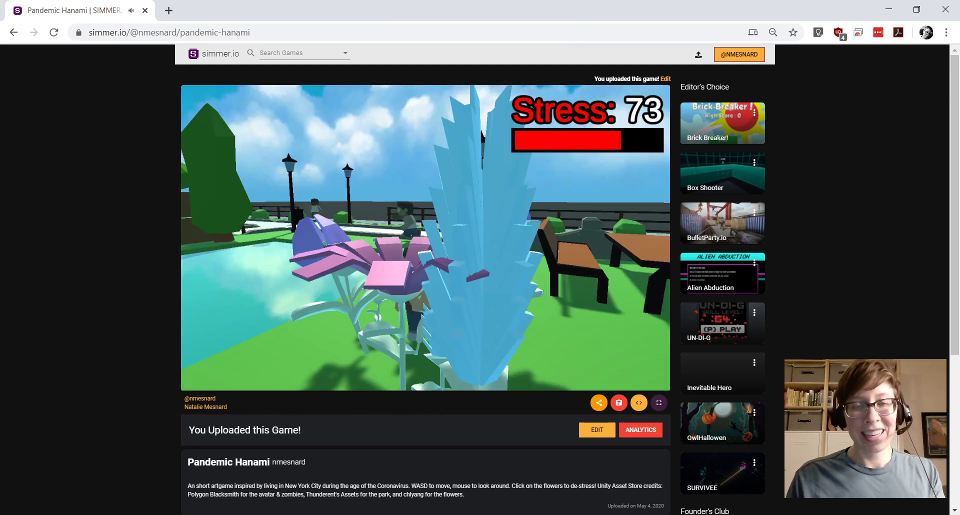
key(w)
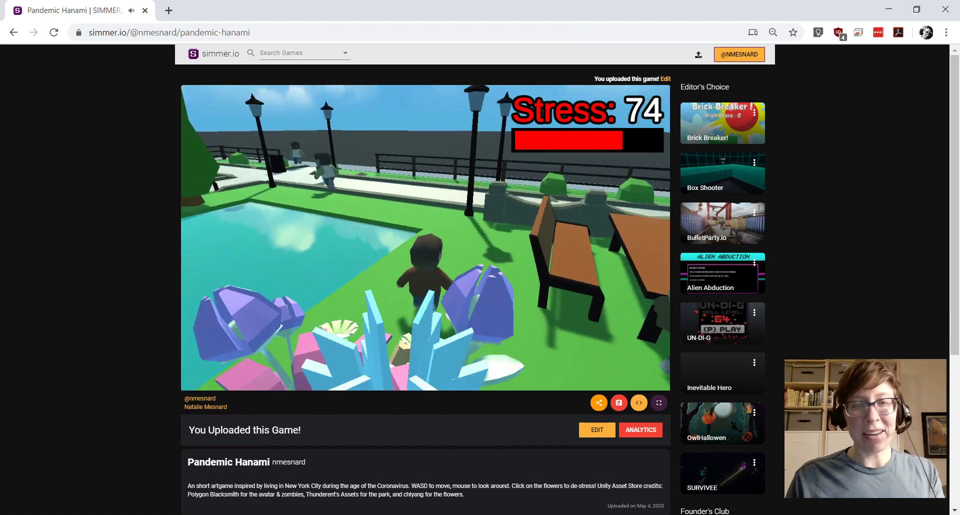
key(w)
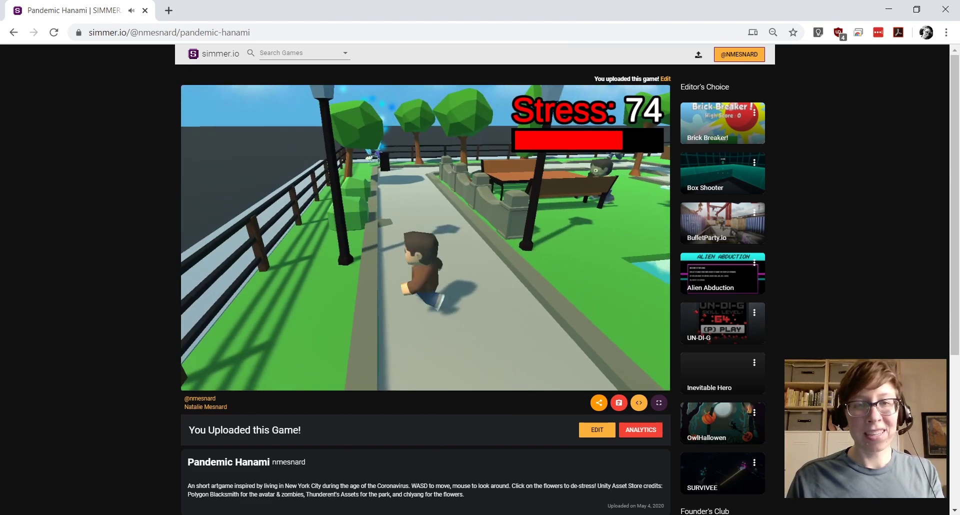
key(w)
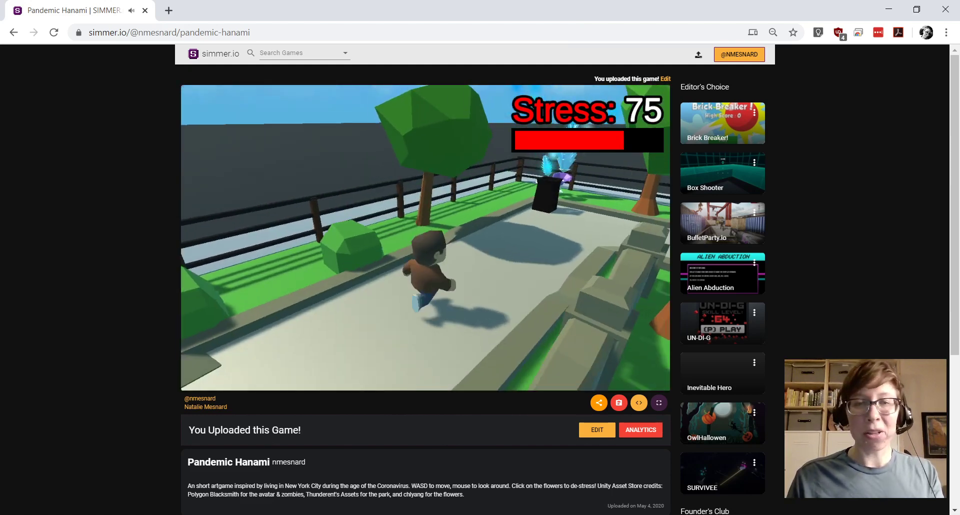
key(w)
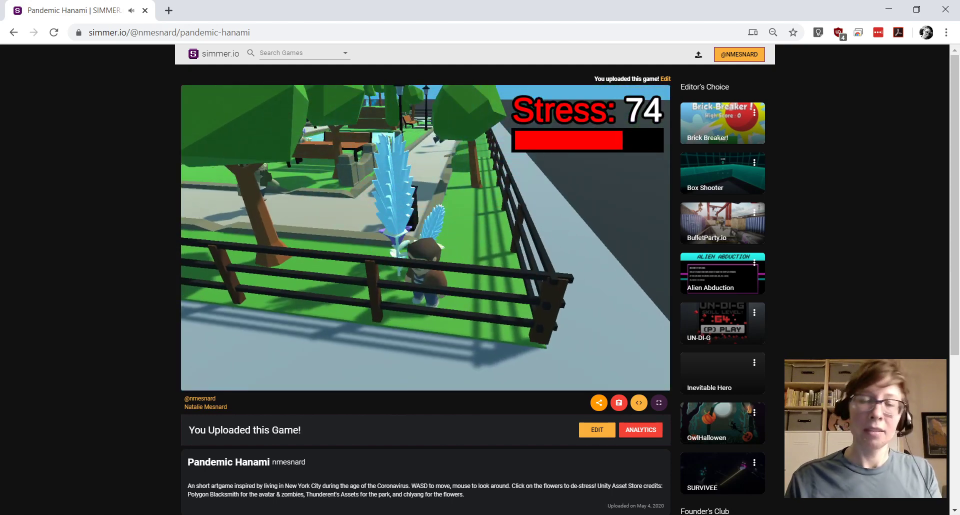
key(w)
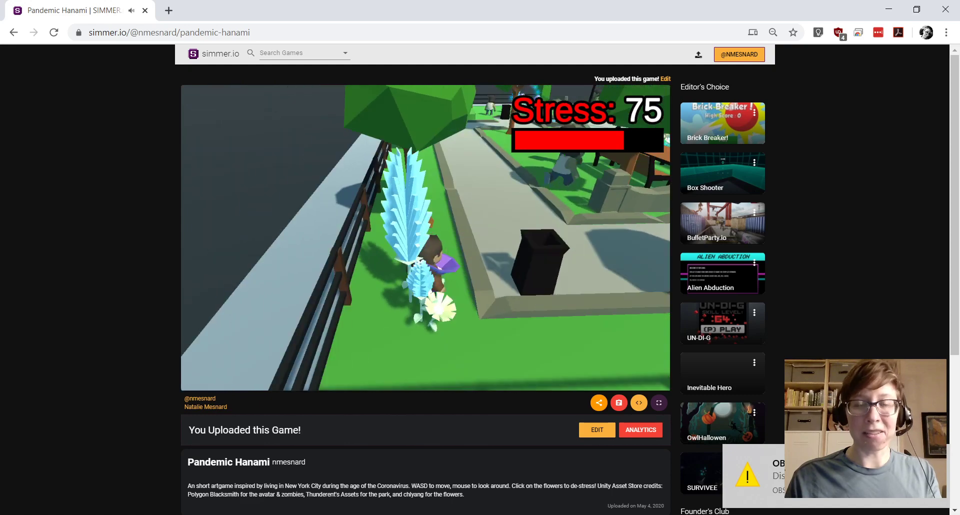
key(w)
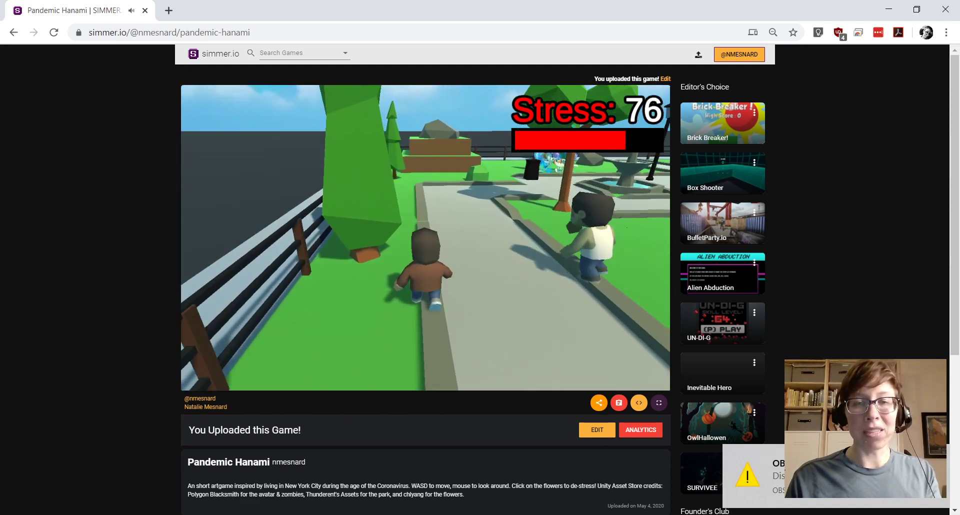
key(w)
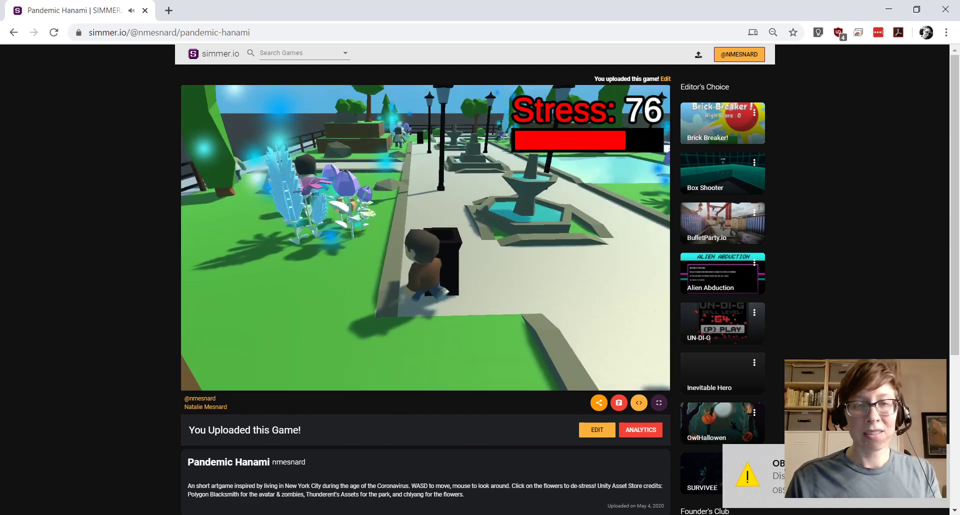
key(w)
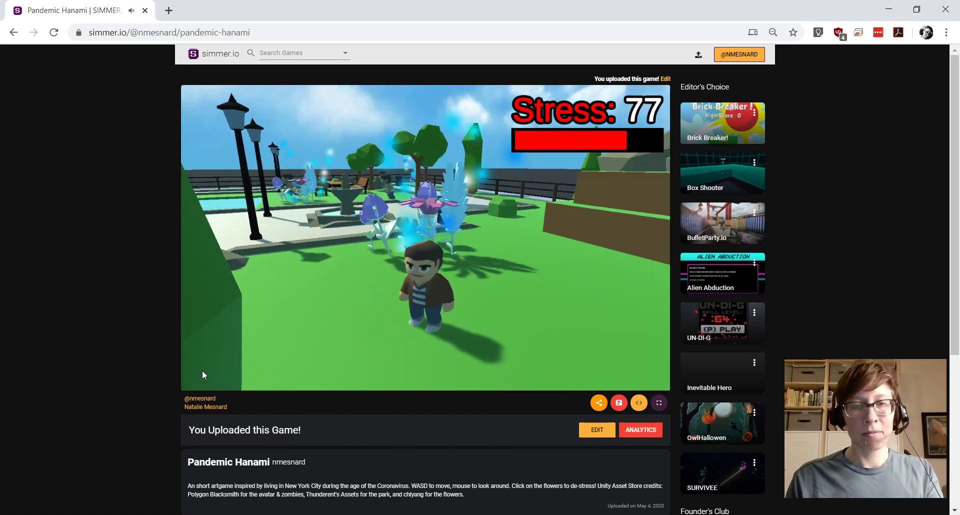
key(Escape)
- Switch to OBS, start the live stream again, and return to the Pandemic Hanami game page in Chrome
key(alt+Tab)
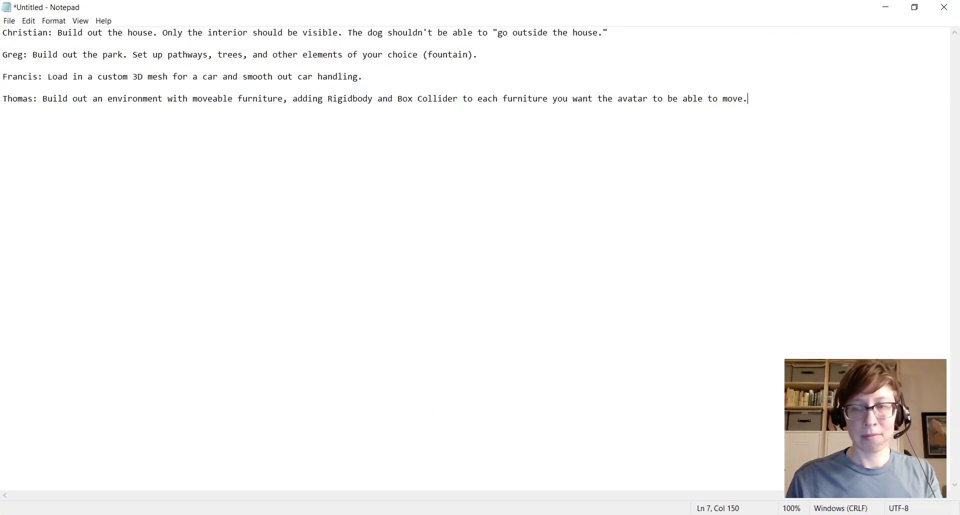
click(323, 514)
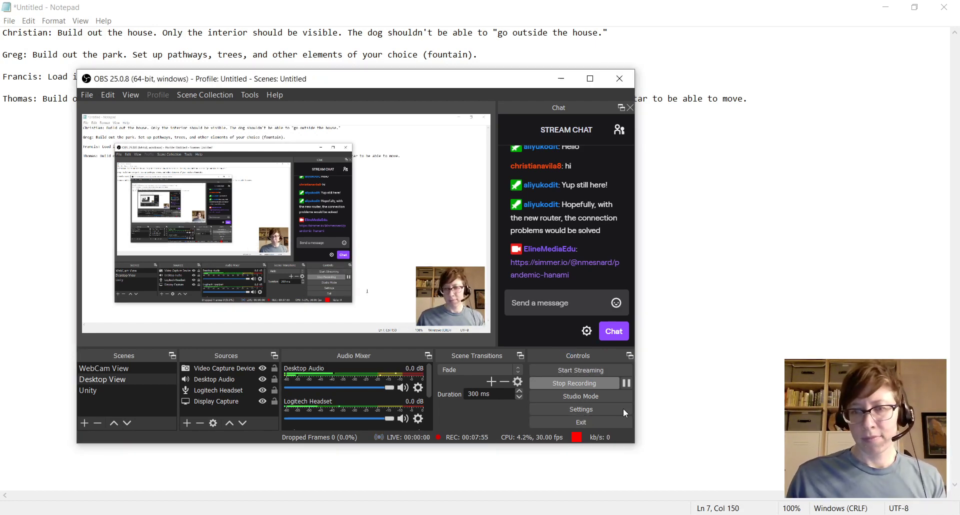
click(594, 367)
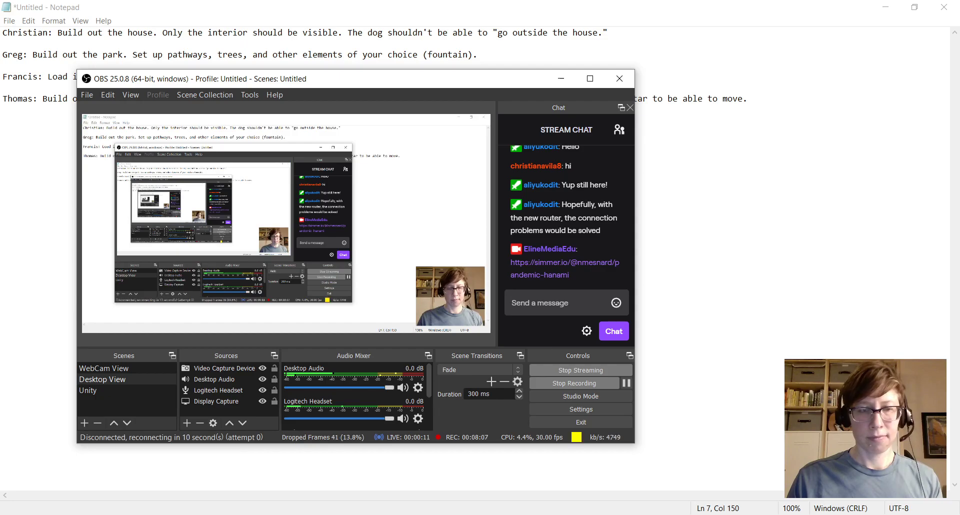
key(alt+Tab)
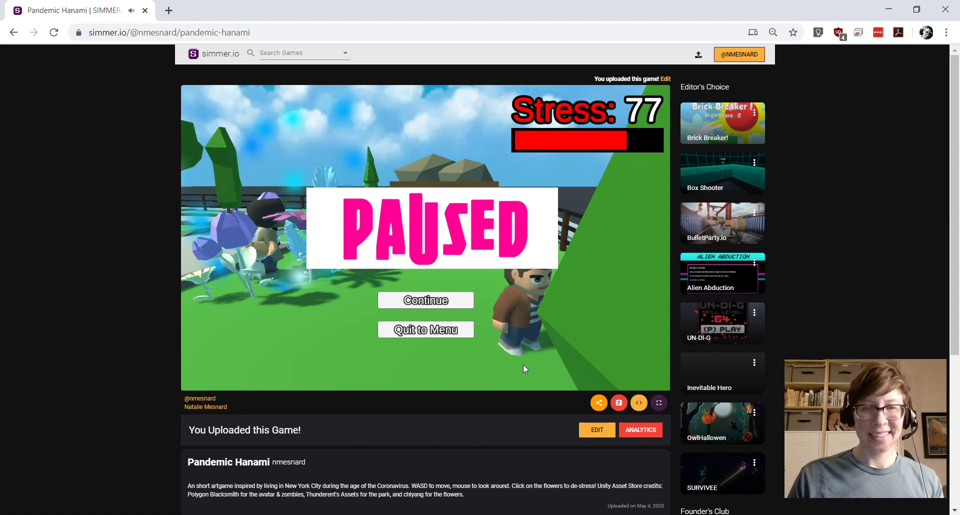
- Resume the paused game, then choose to try again after the game over
click(425, 303)
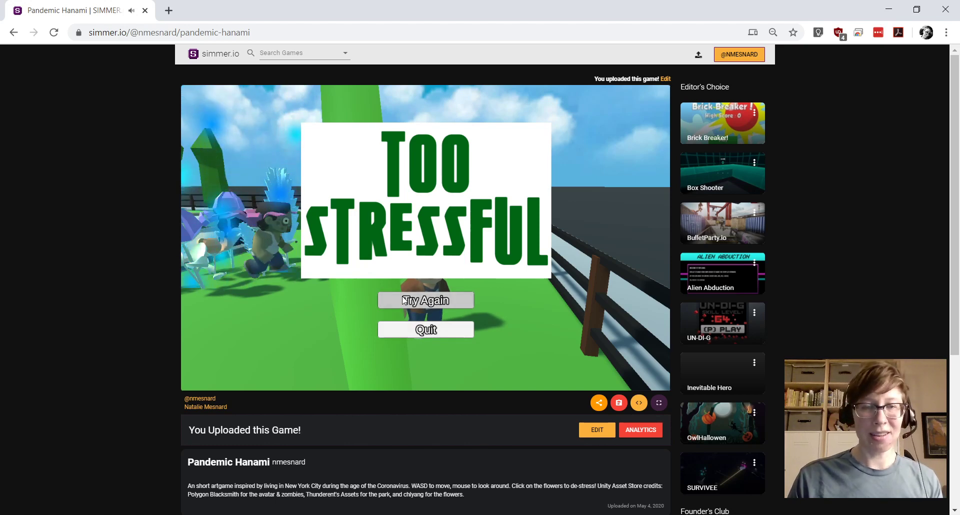
click(405, 300)
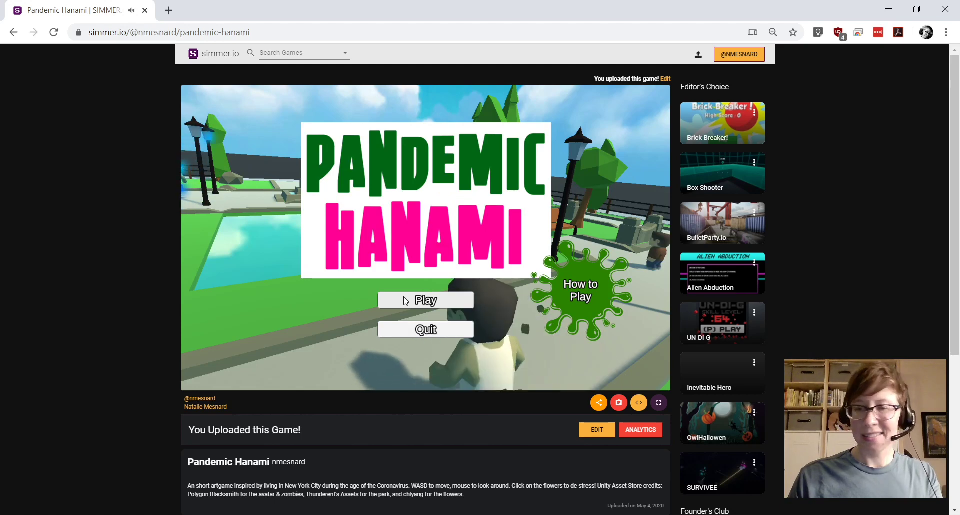
- Check the stream status in OBS, then return to Chrome and reload the Pandemic Hanami page
mouse_move(323, 513)
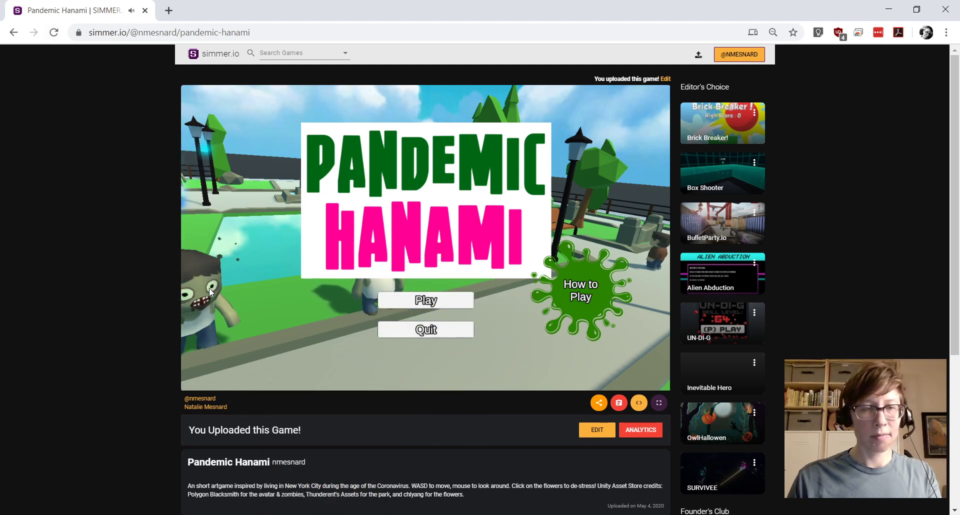
key(alt+Tab)
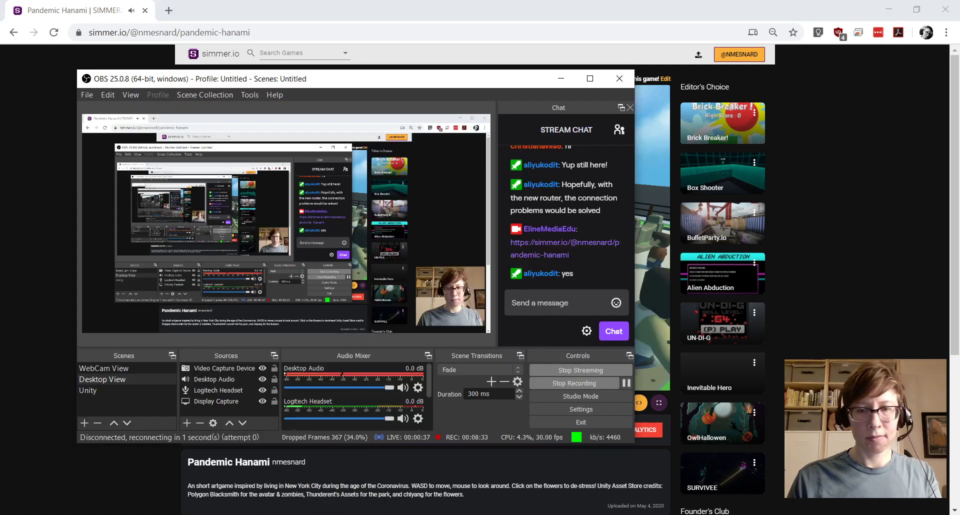
click(161, 487)
click(56, 35)
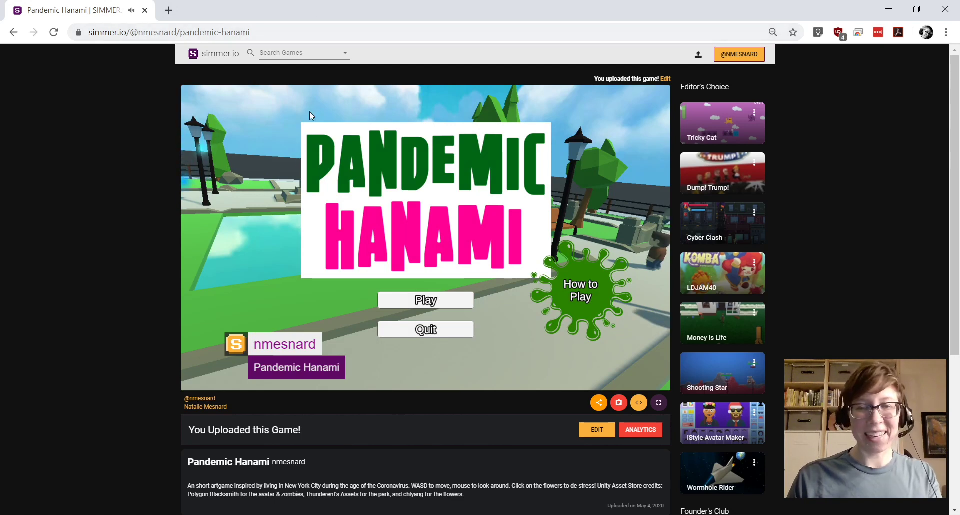
- Start a new game and walk the avatar across the lawn past the picnic table to the flower cluster by the pond
click(393, 299)
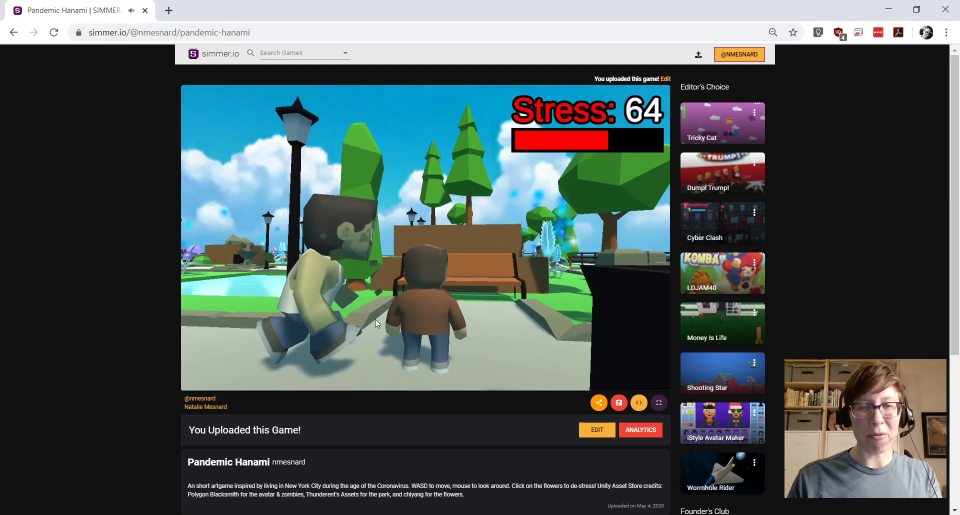
click(210, 369)
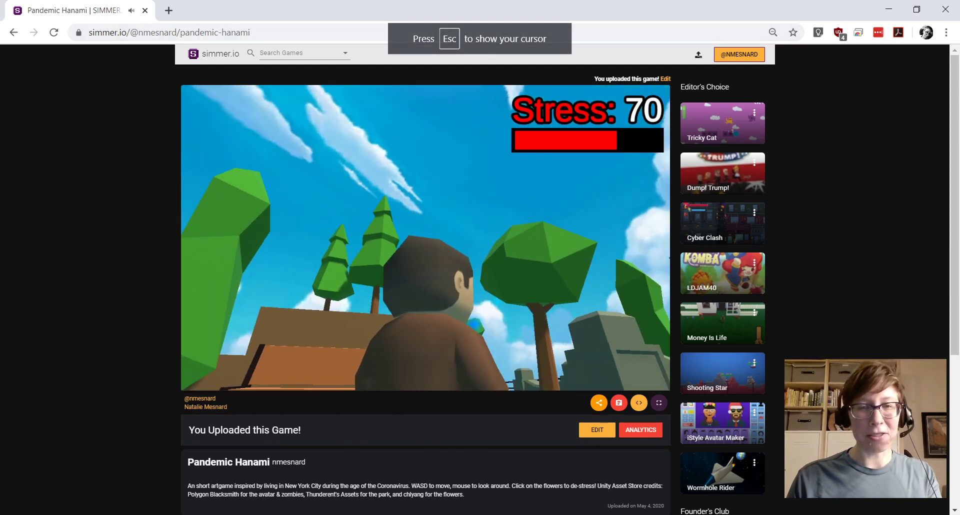
key(w)
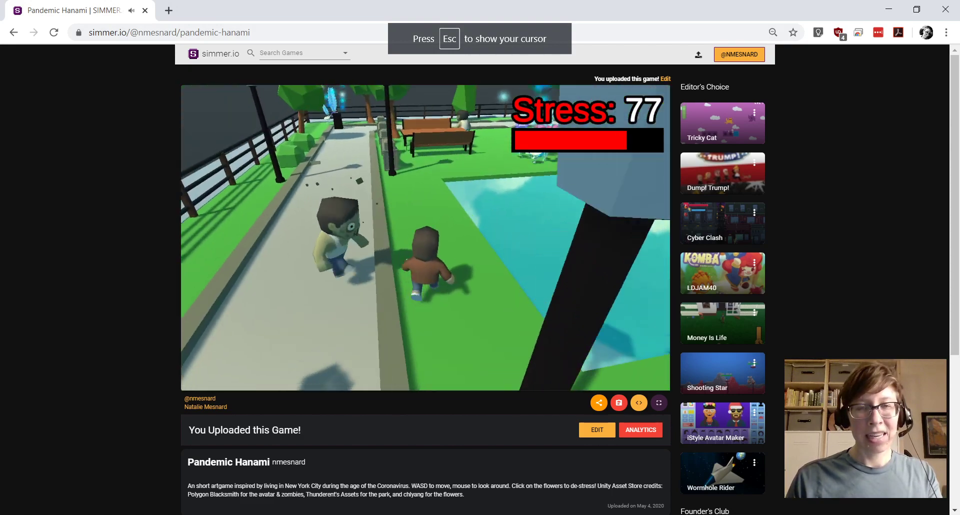
key(w)
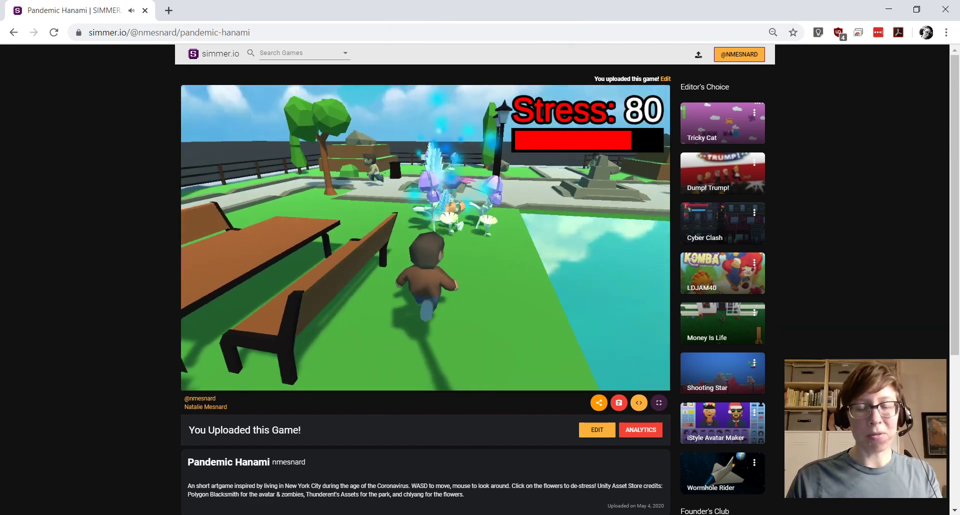
key(w)
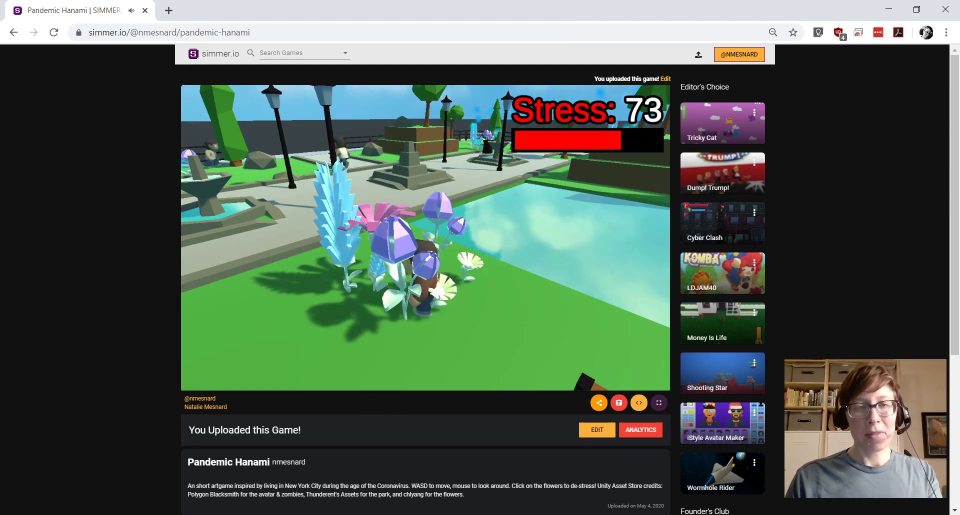
- Walk the avatar along the paved path beside the pond to the blue flower near the stepped planter and onward through the park
key(a)
key(w)
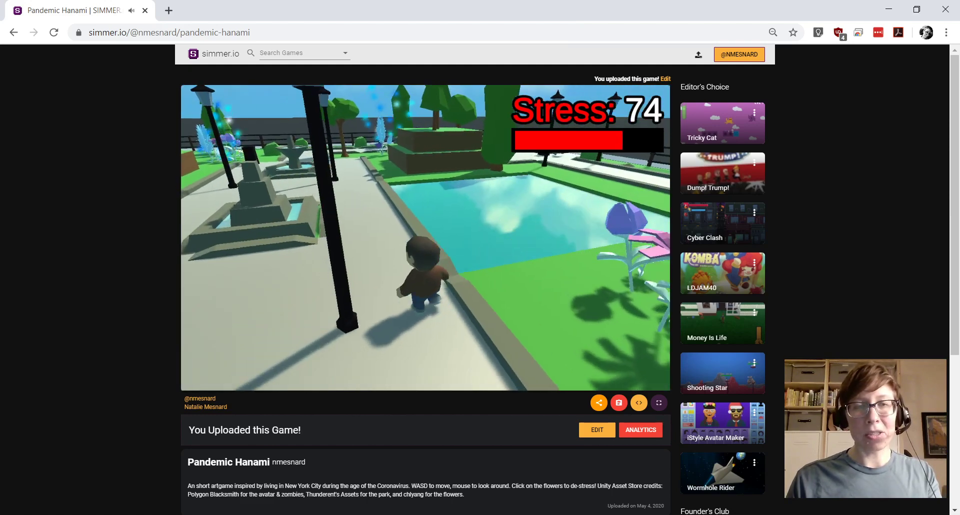
key(w)
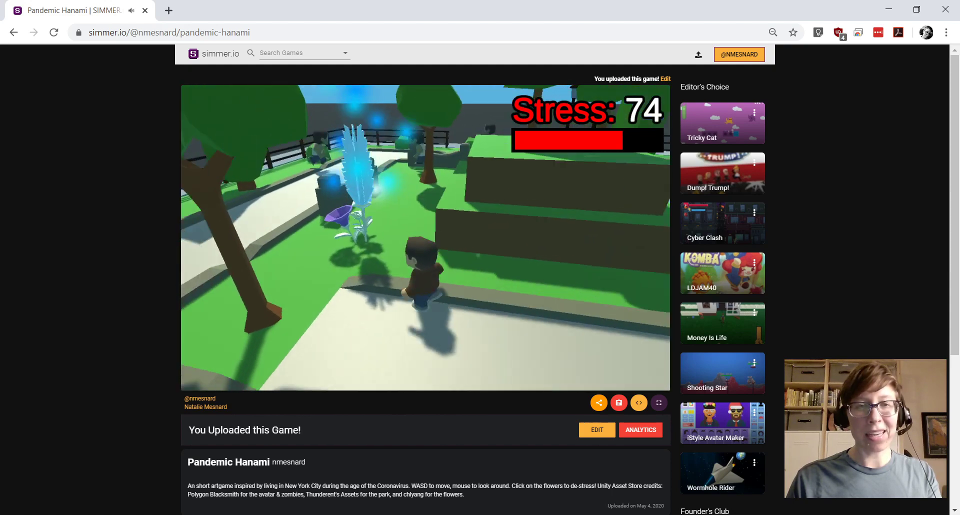
key(w)
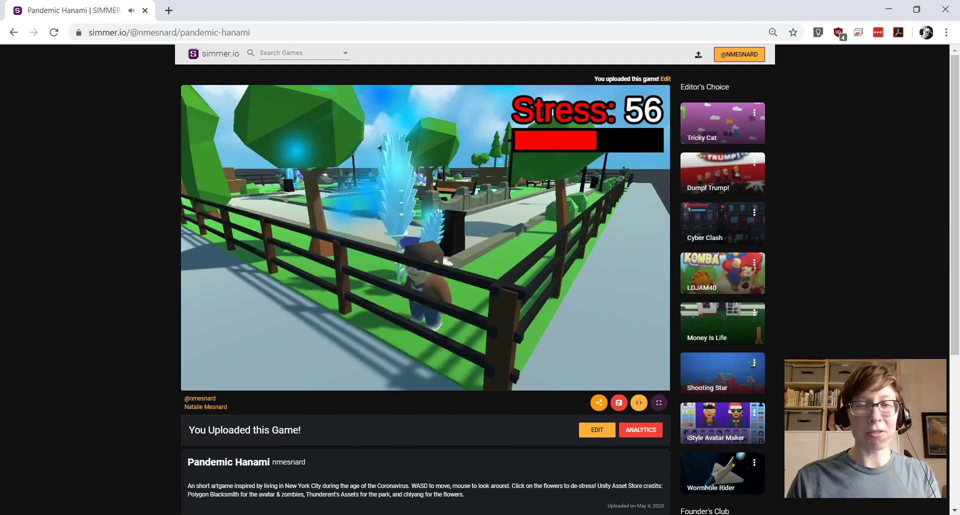
- Walk the avatar from the fenced corner flowers past the picnic table into the pink and purple flower cluster by the pond
key(w)
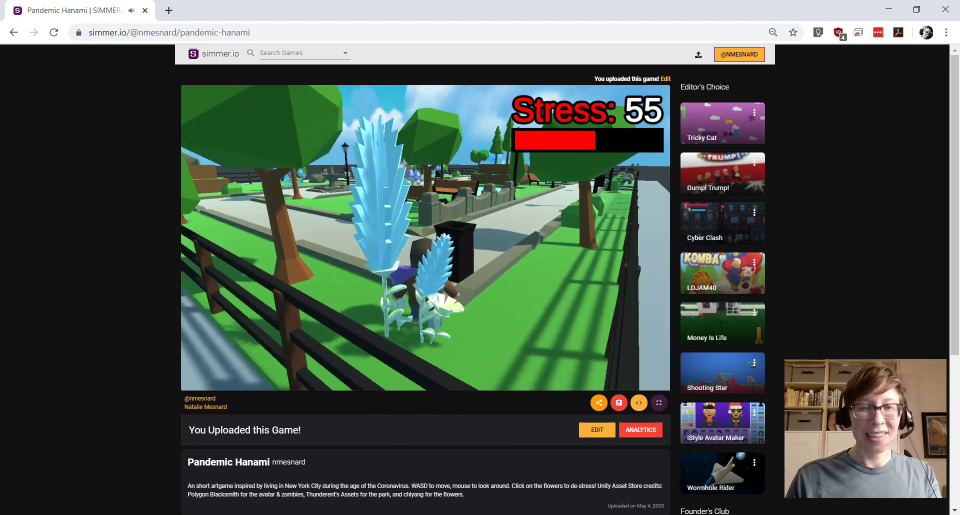
key(w)
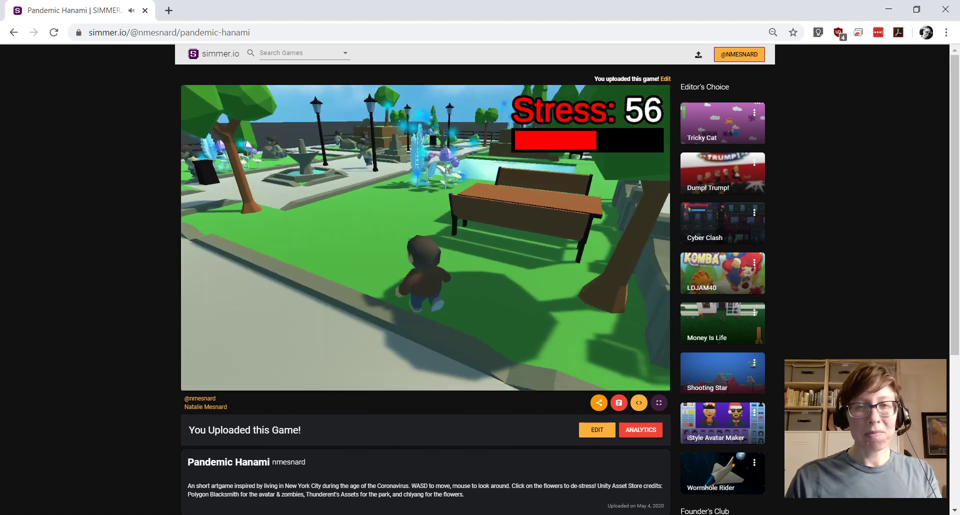
key(w)
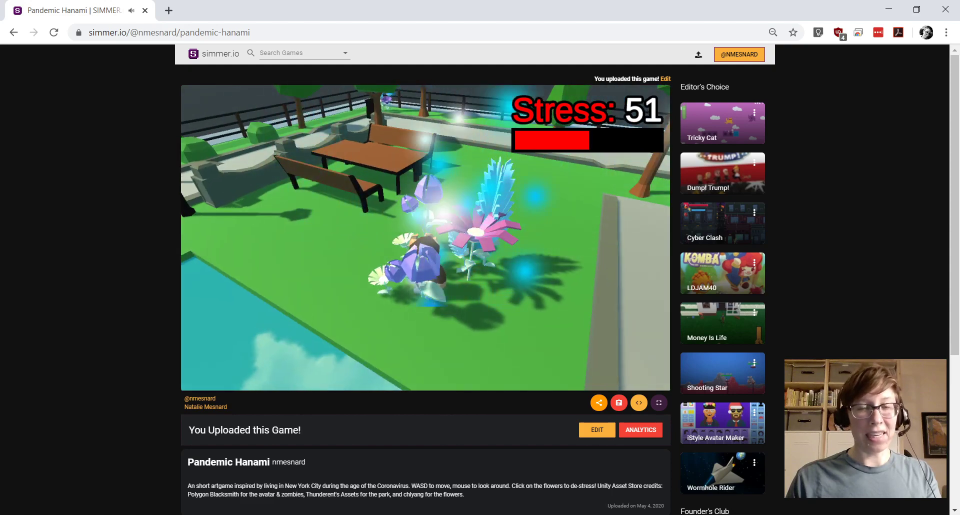
key(w)
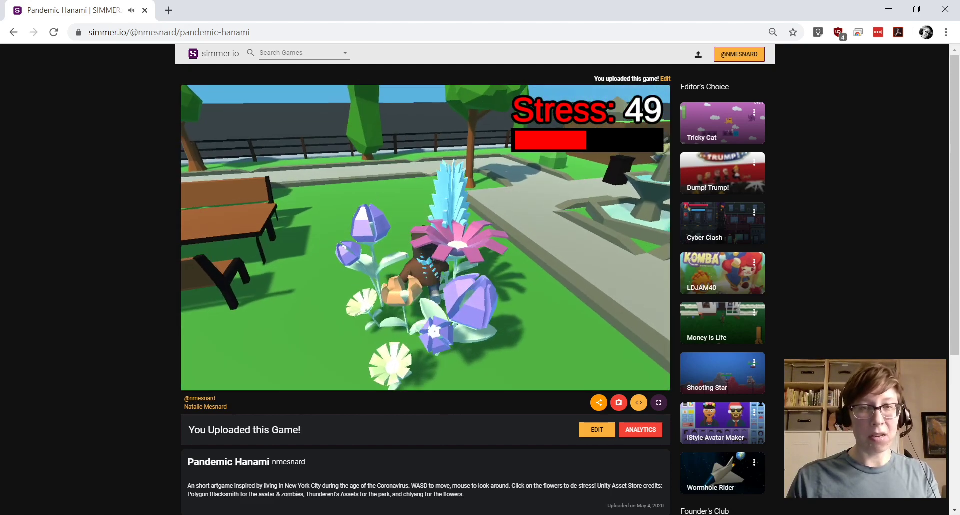
- Walk the avatar to the fenced corner flowers and back across the lawn to the flower cluster by the pond
key(w)
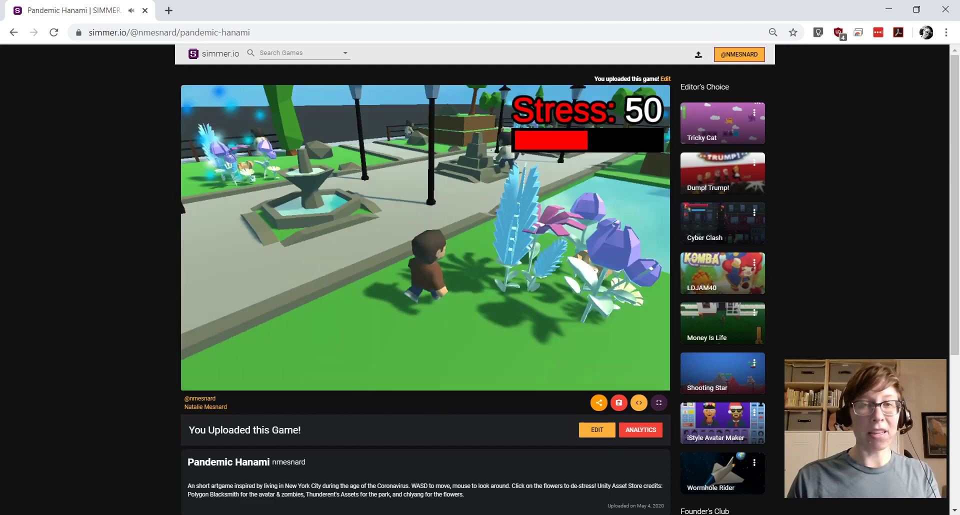
key(a)
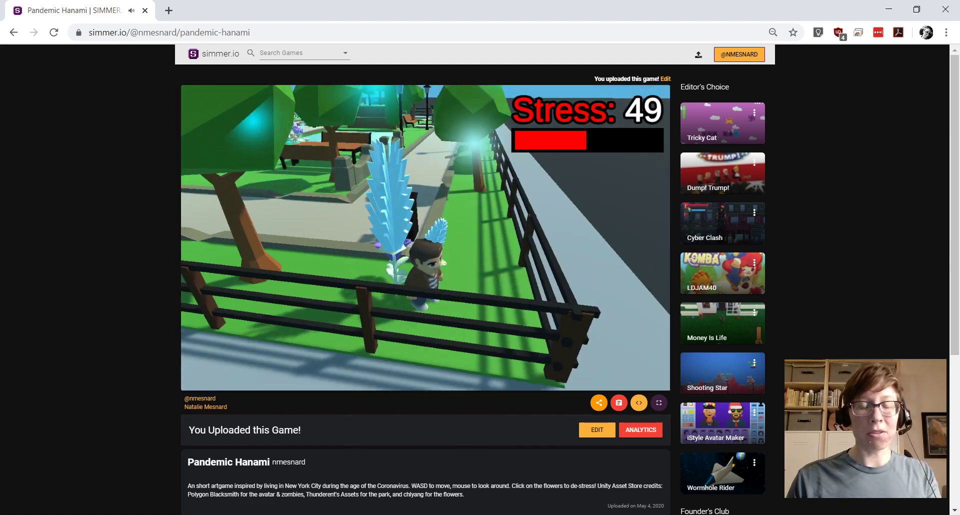
key(w)
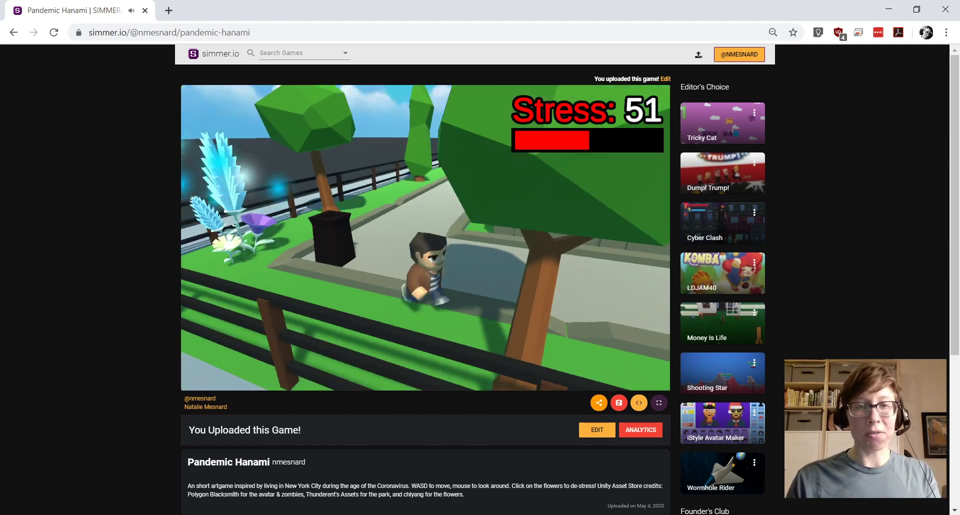
key(w)
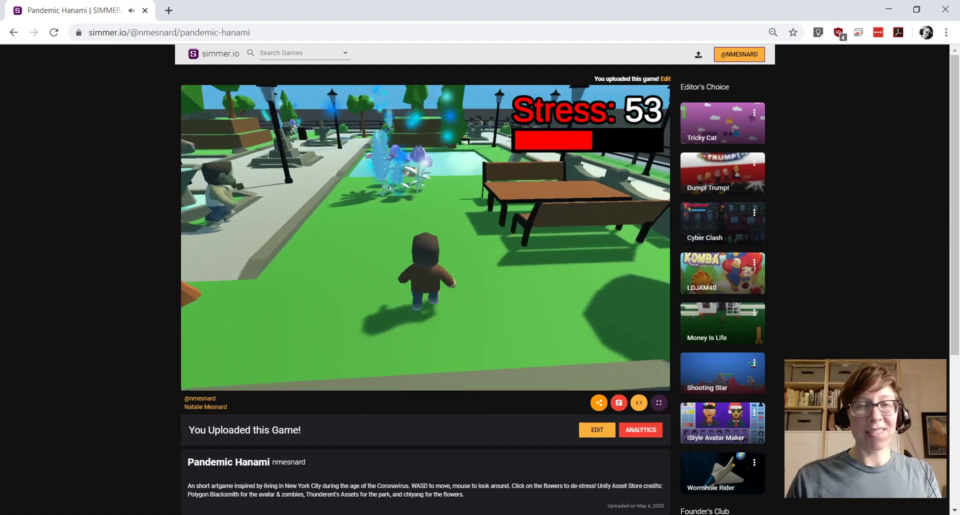
key(s)
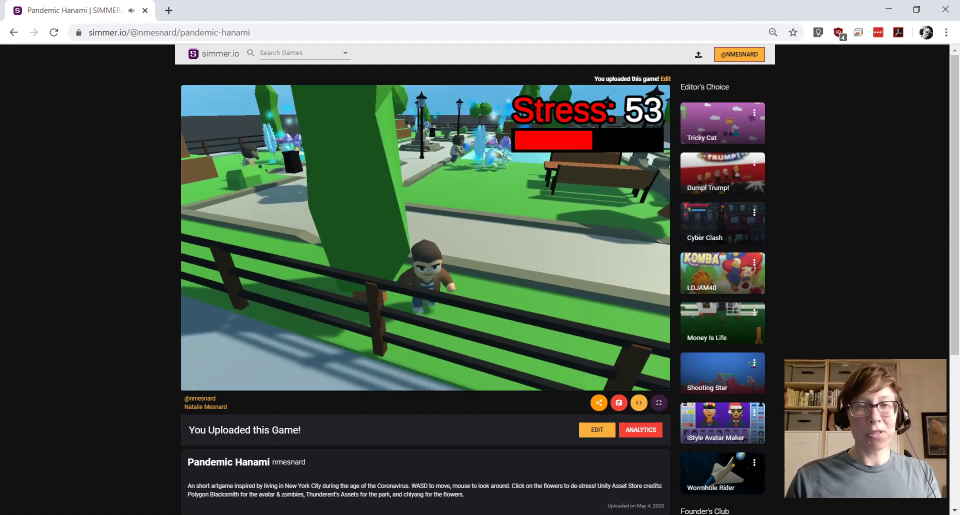
key(w)
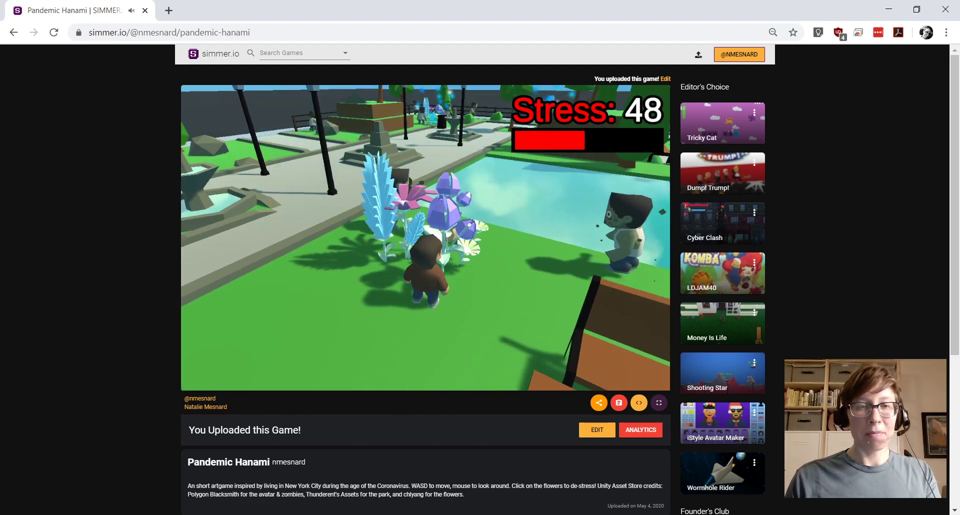
- Cross the paved plaza past the fountains and visit the flower clusters beside the stepped planters
key(a)
key(w)
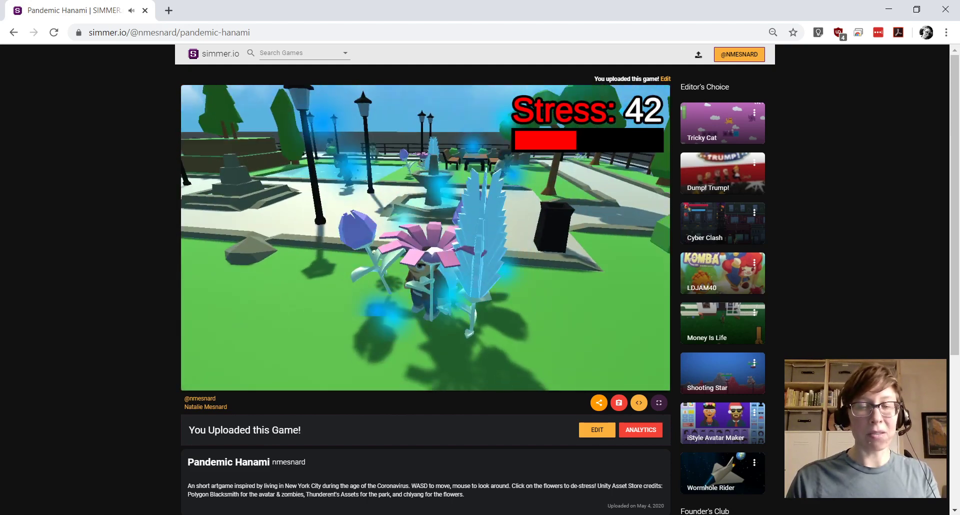
key(w)
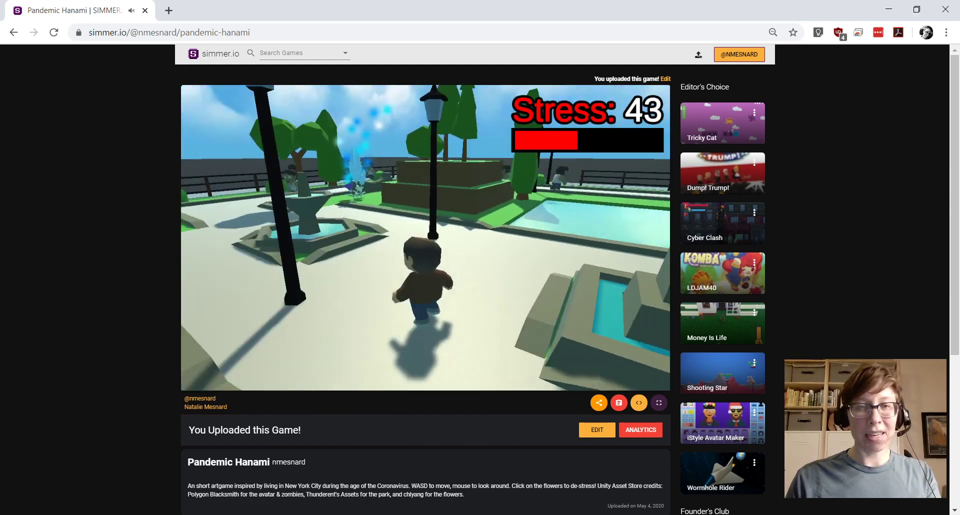
key(w)
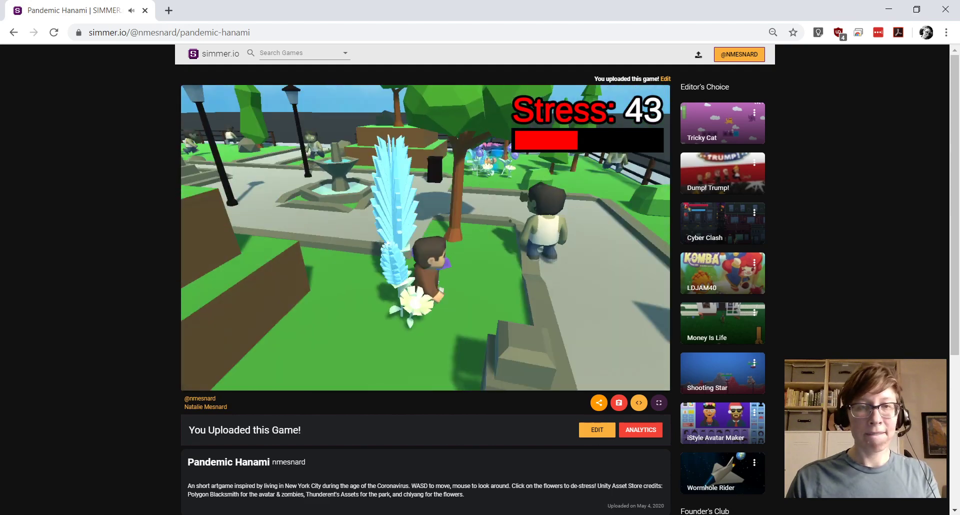
key(w)
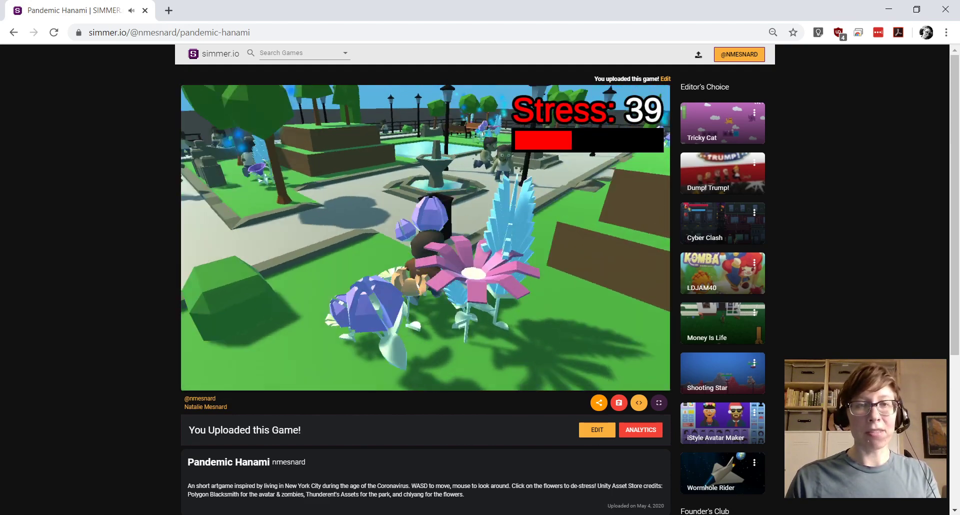
- Visit the pond's flower cluster and the one beneath the tree, then follow the path to the fenced corner flowers
key(w)
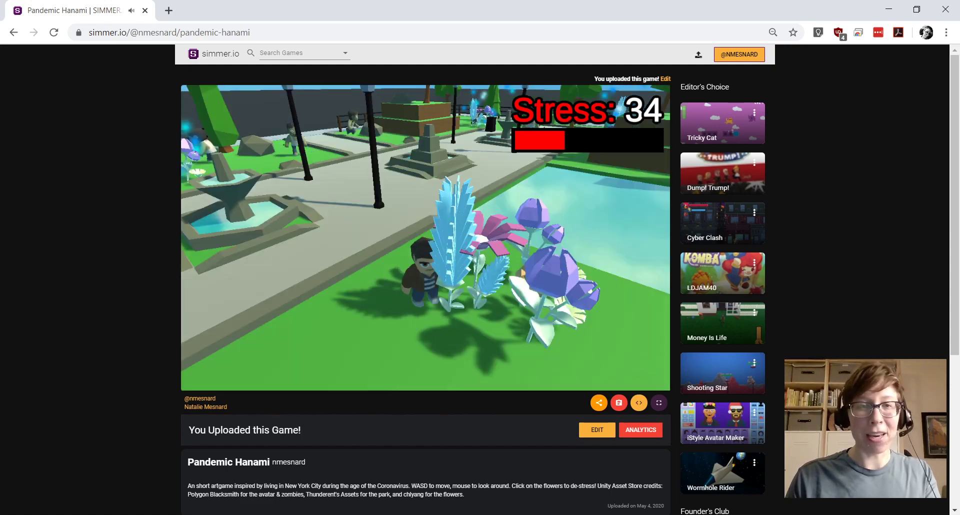
key(w)
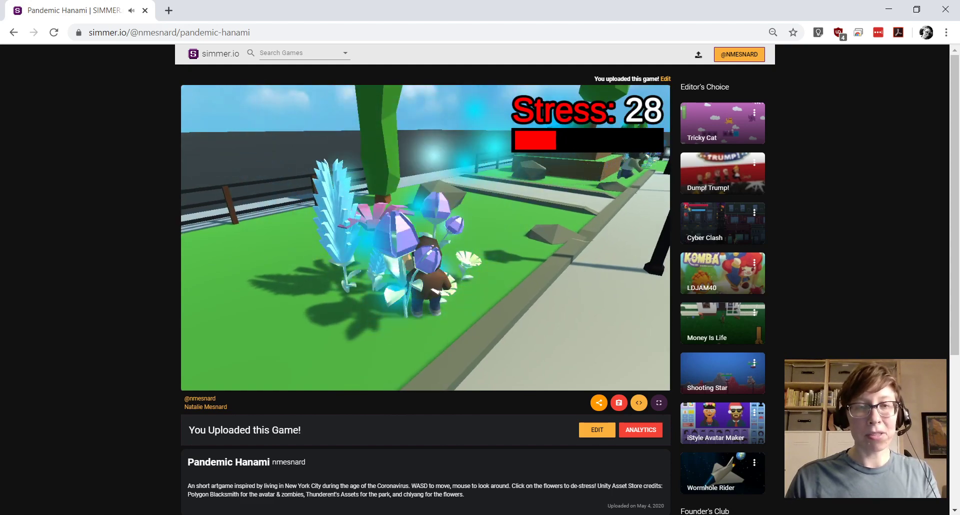
key(w)
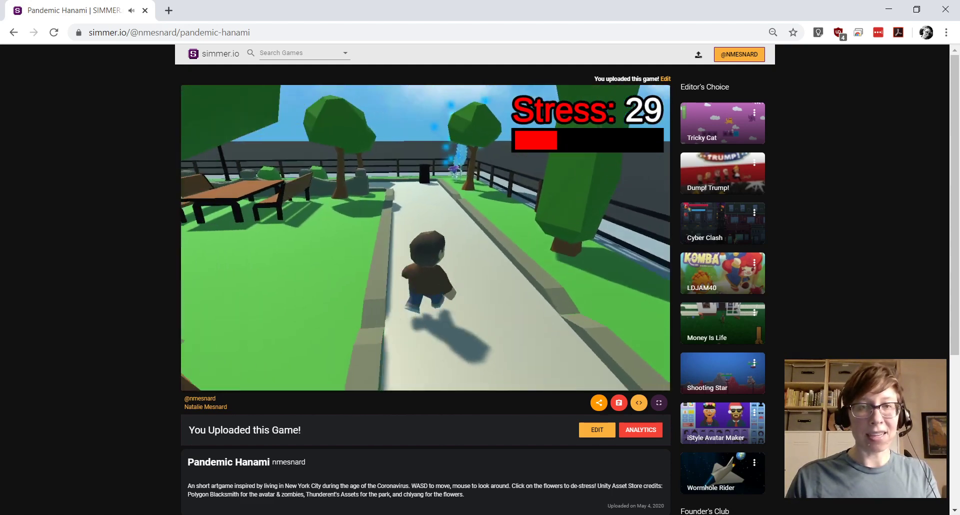
key(w)
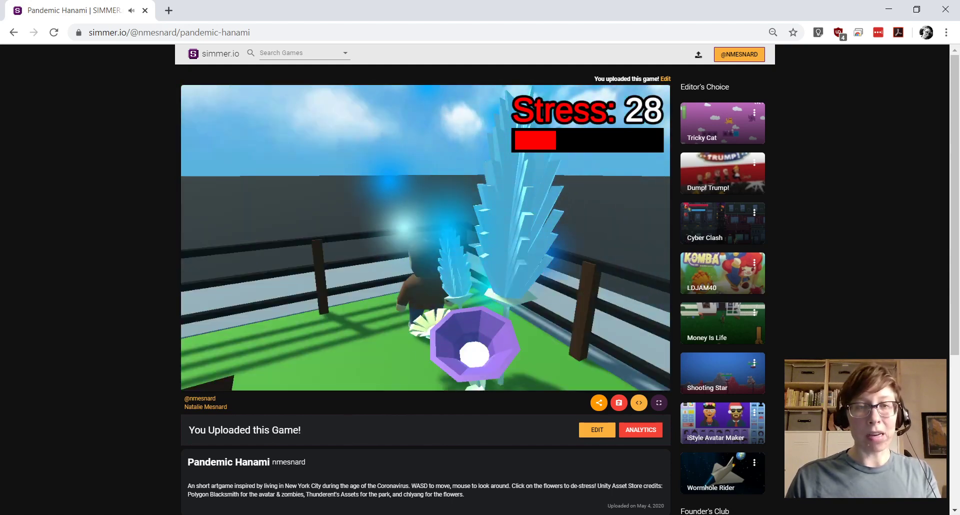
- Walk the avatar away from the fenced corner flowers and loop along the tree-lined path back toward them
key(w)
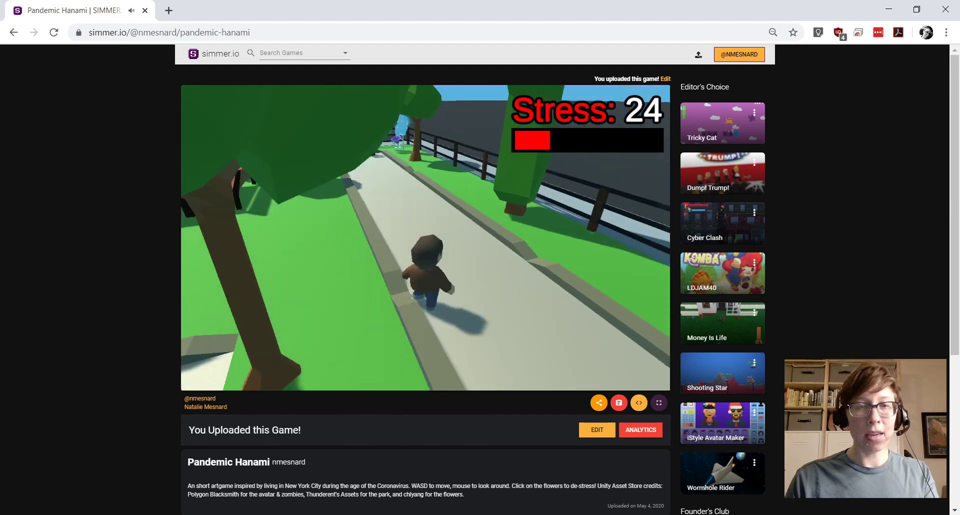
key(w)
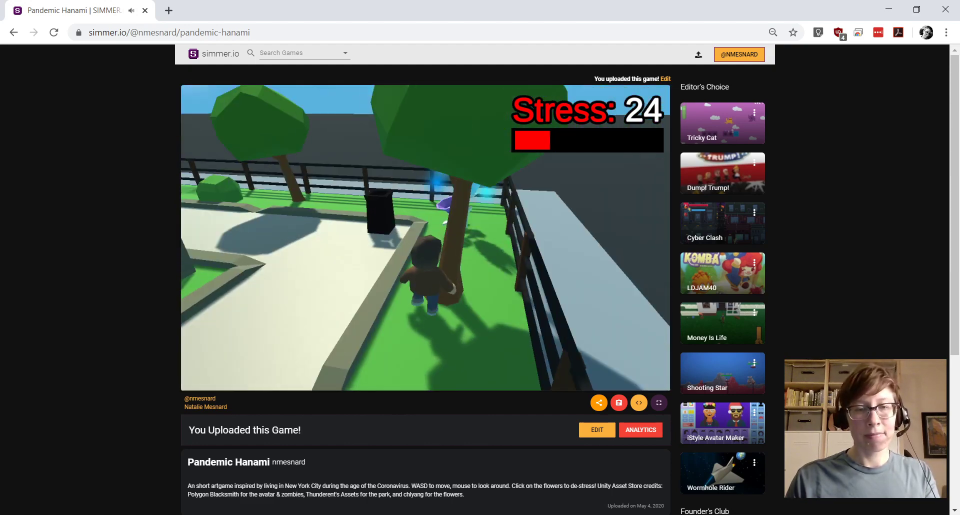
key(w)
key(a)
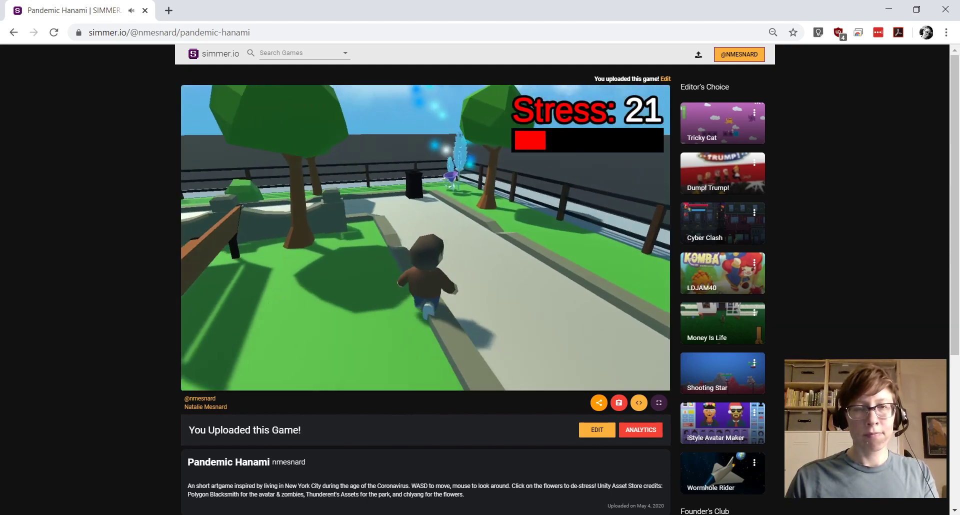
- Lead the avatar across the plaza past the tiered fountain and into the flower cluster at the pond's corner
key(w)
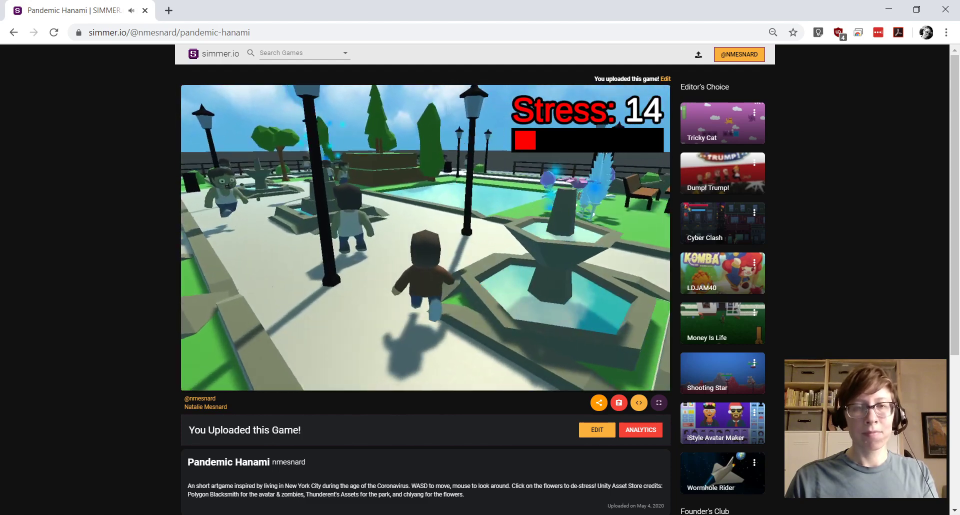
key(w)
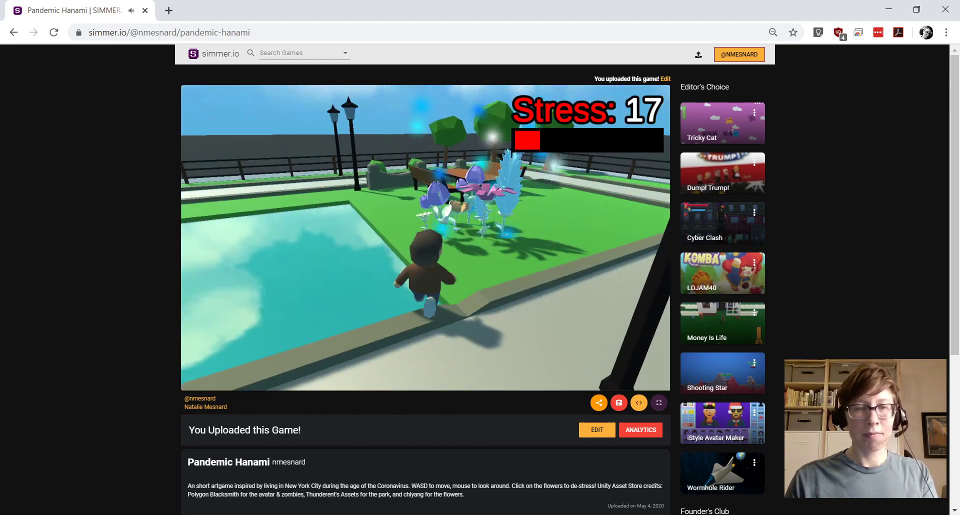
key(w)
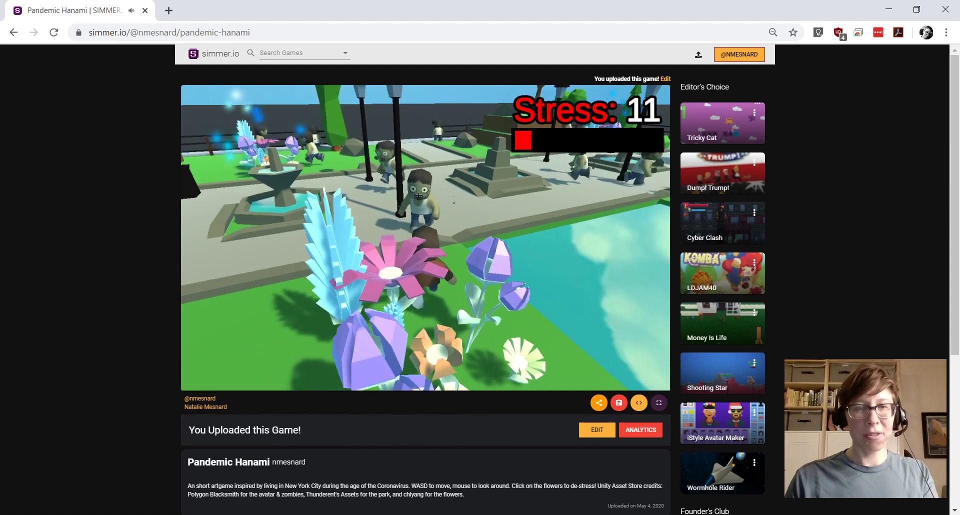
- Walk from the pond's flowers past the picnic tables to the blue feathery flowers in the fenced corner
key(w)
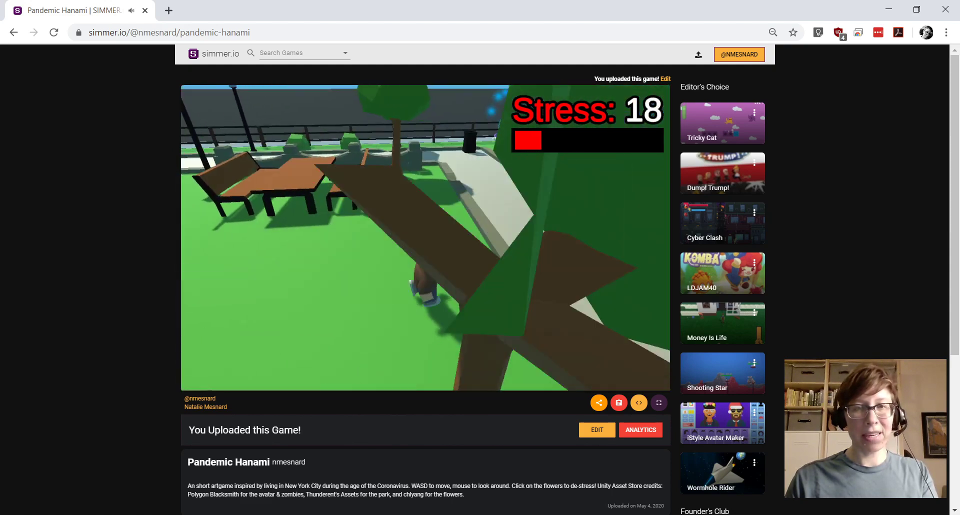
key(w)
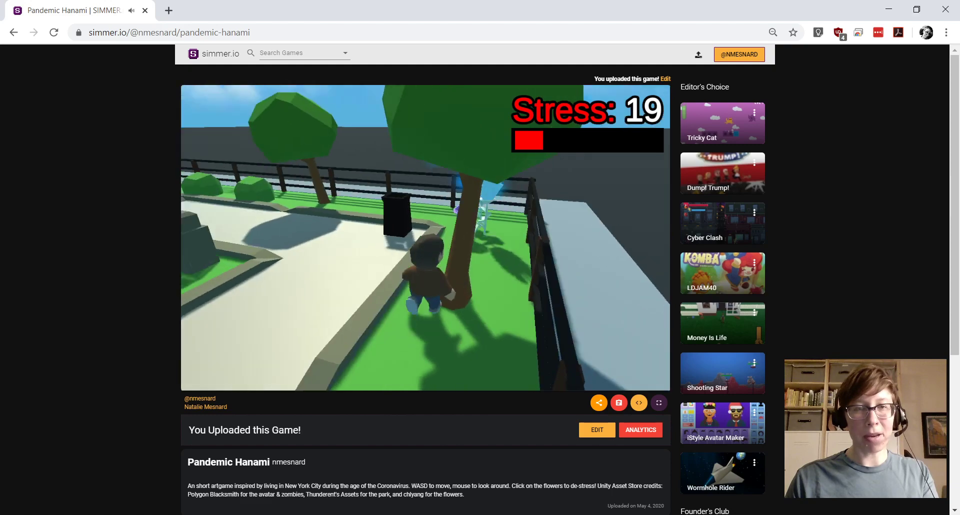
key(w)
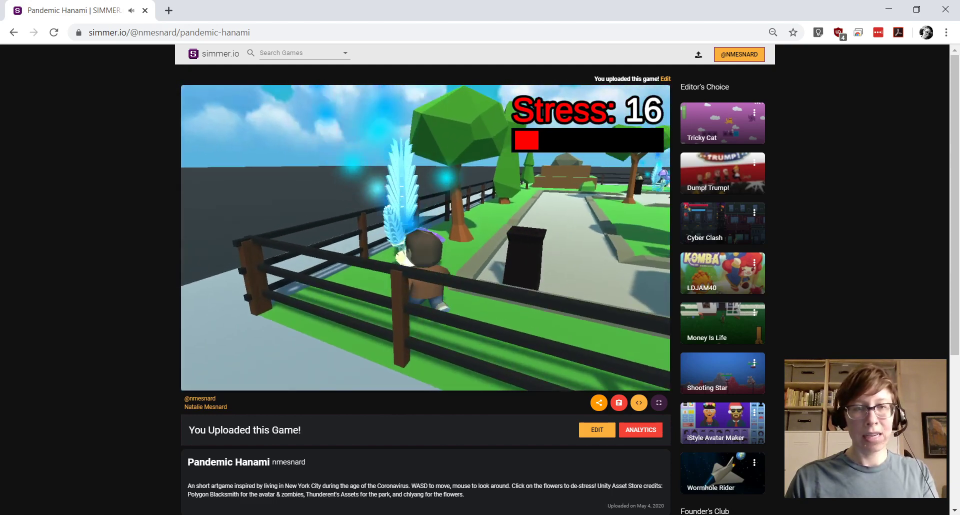
- Leave the fenced corner by the trash bin, return focus to the game, and follow the path to the pond's flower cluster
key(w)
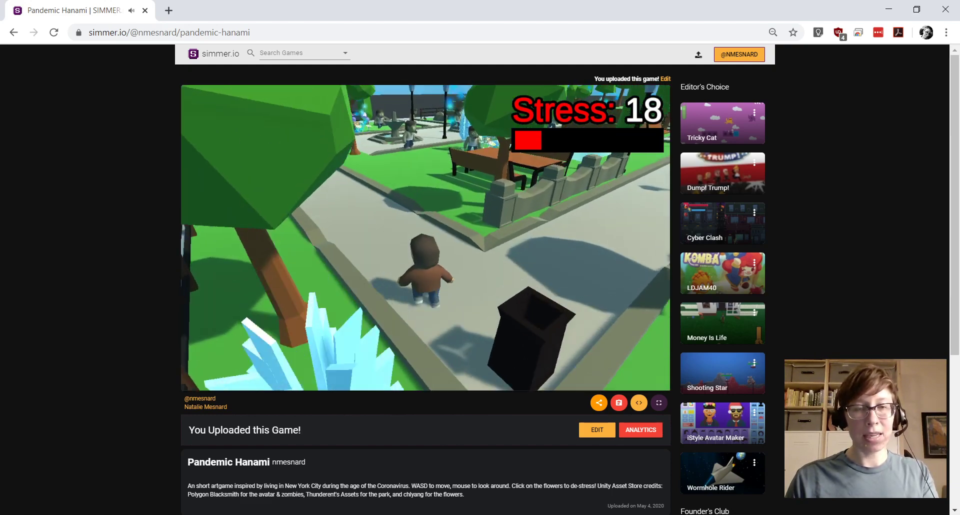
key(w)
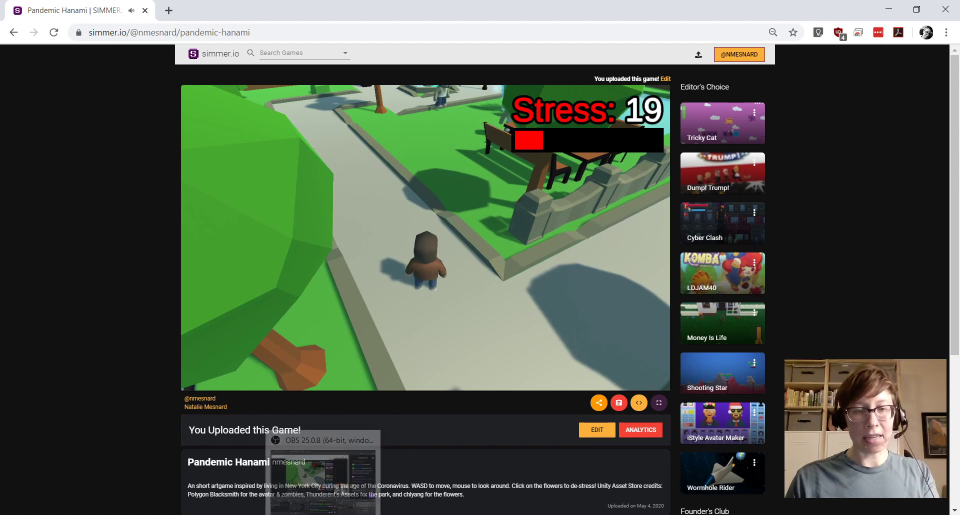
click(402, 329)
key(w)
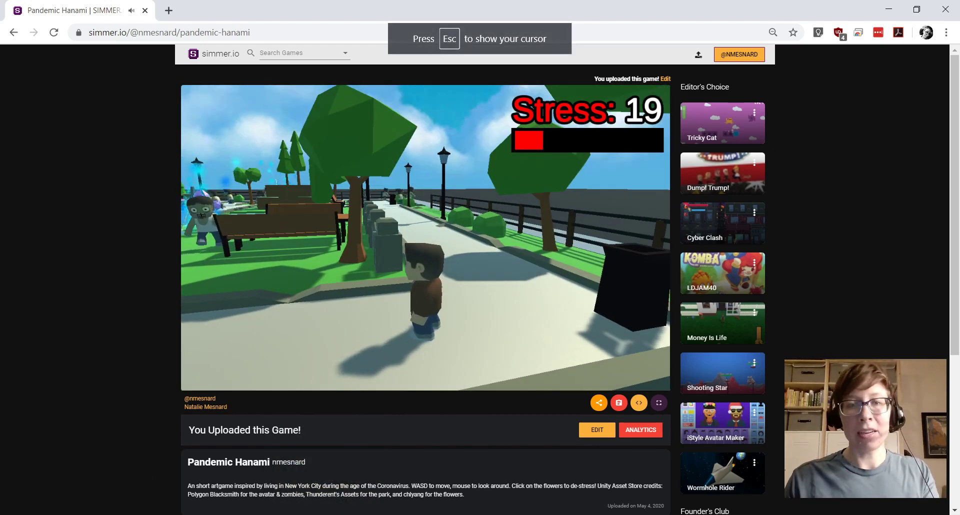
key(w)
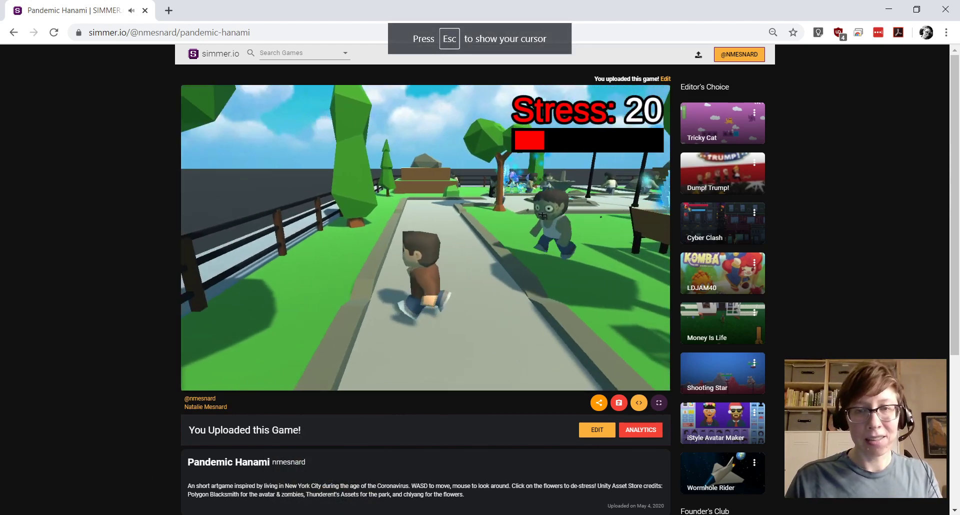
key(w)
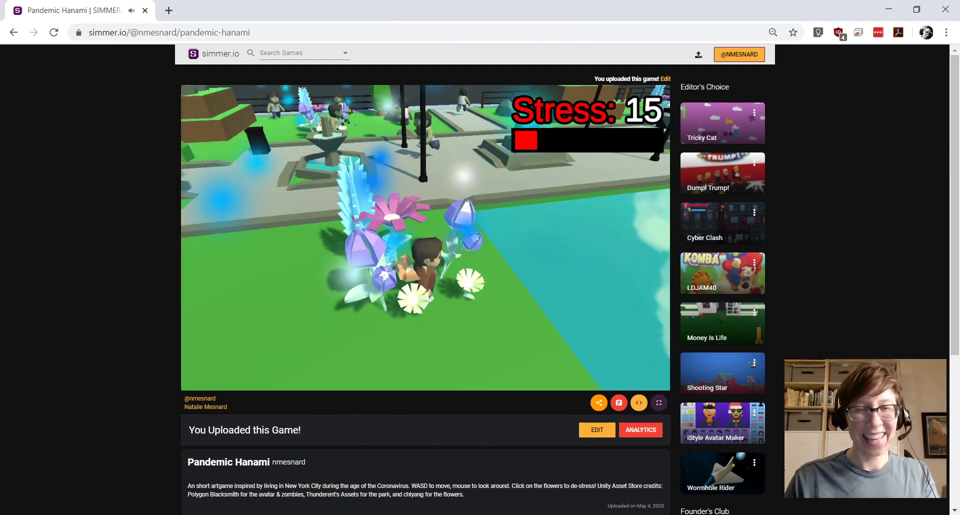
- Circle the paved plaza past the fountains and stepped planter, then return to the flowers near the picnic table
key(w)
key(w)
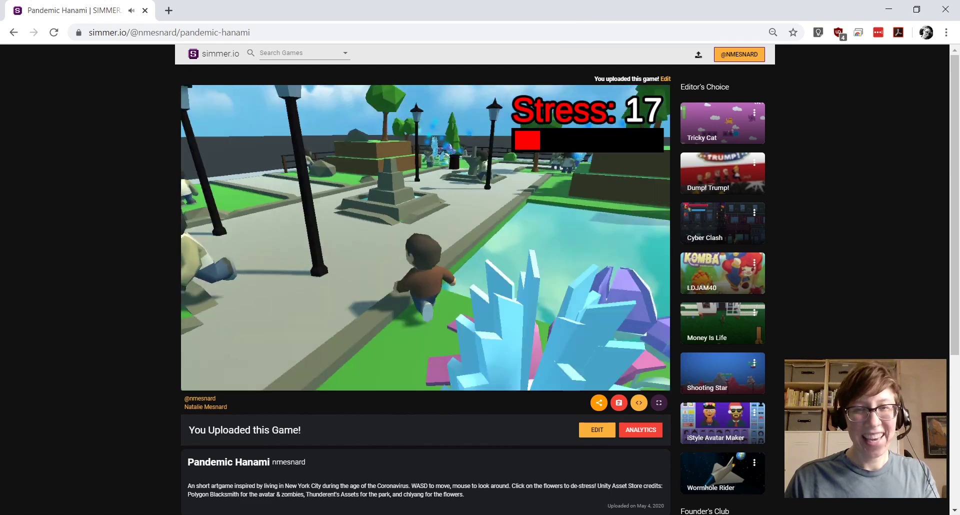
key(w)
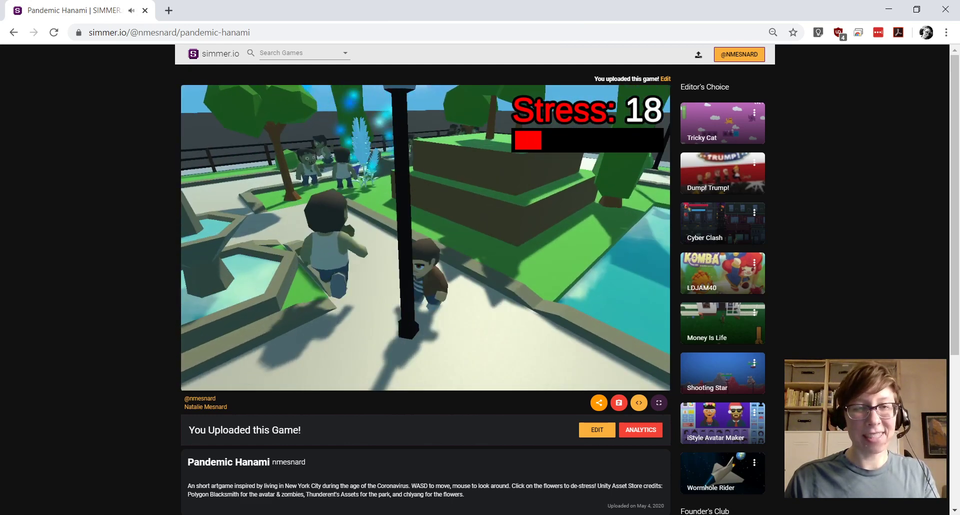
key(w)
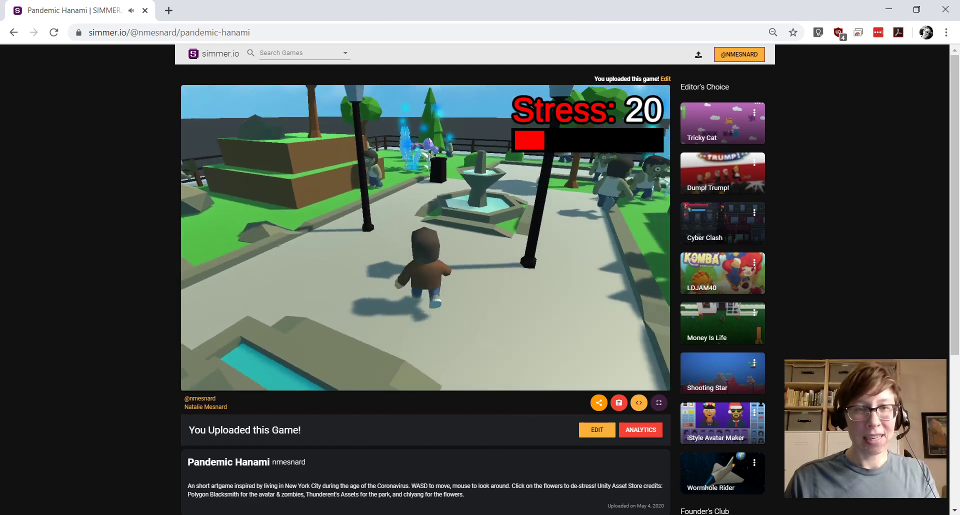
key(w)
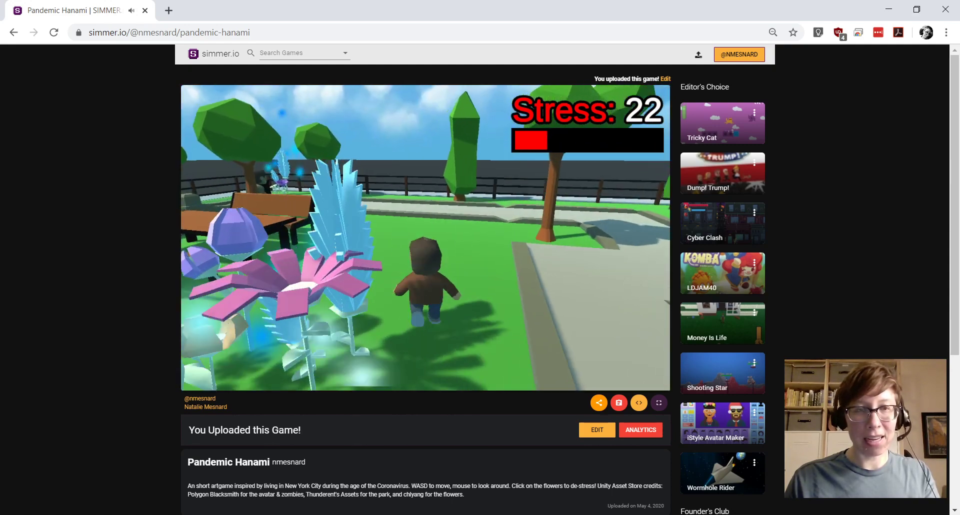
- Turn the avatar around on the lawn and stand it in front of the pond's flower cluster
key(w)
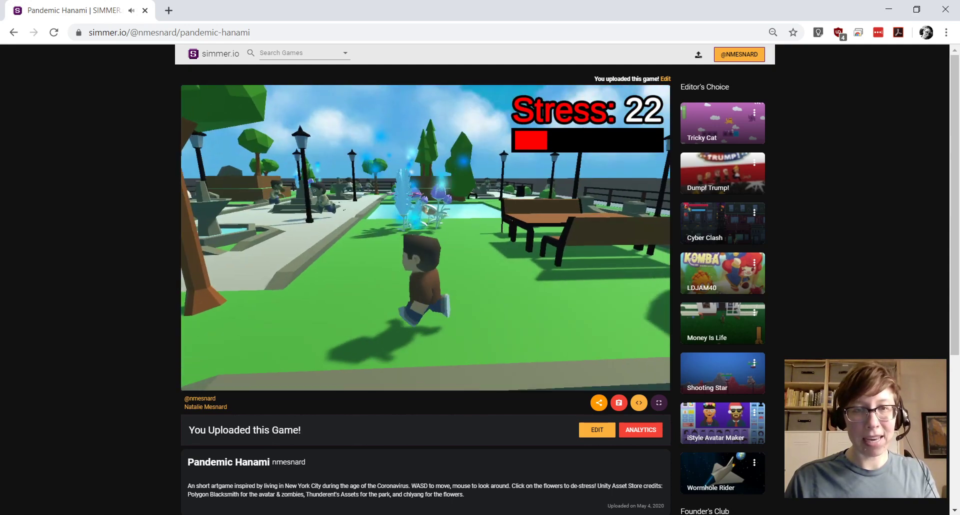
key(w)
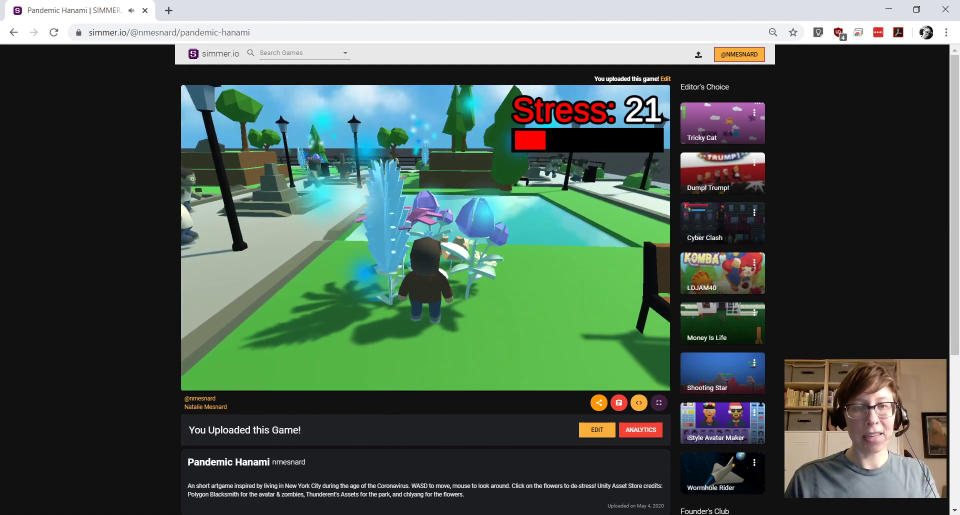
key(w)
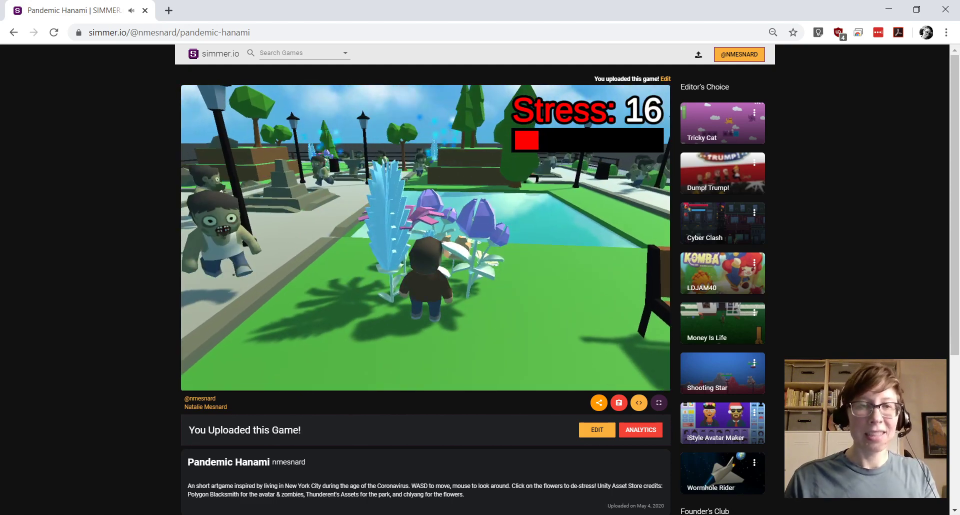
- Walk the avatar around the pond's edge and across the plaza to the fence-side path on the far side
key(w)
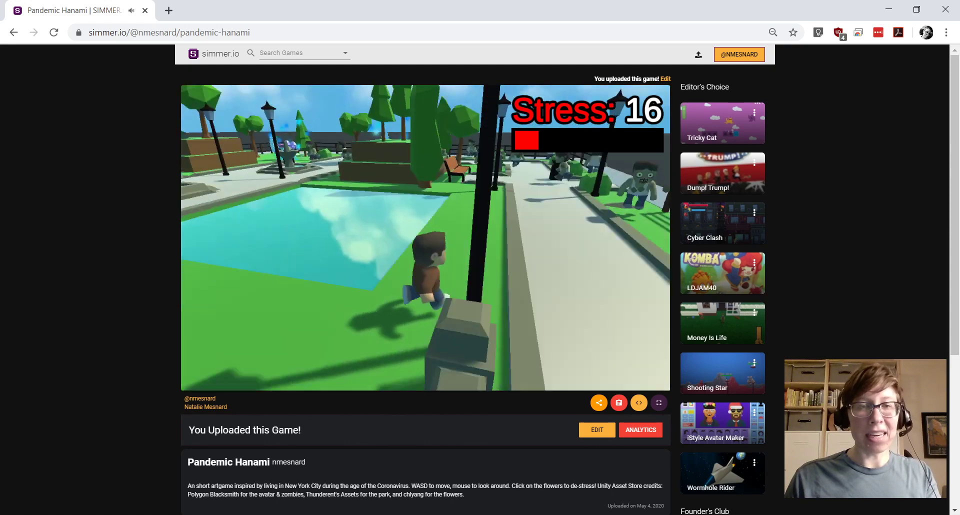
key(w)
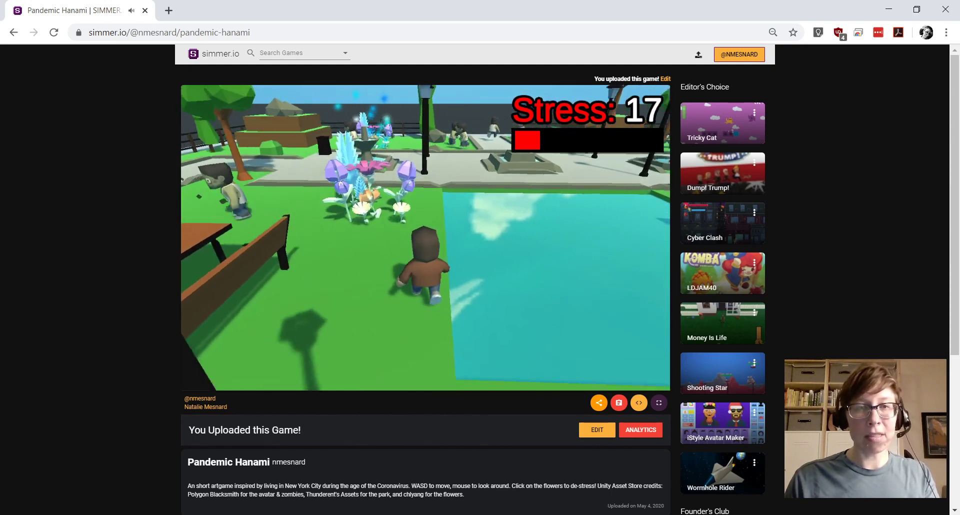
key(w)
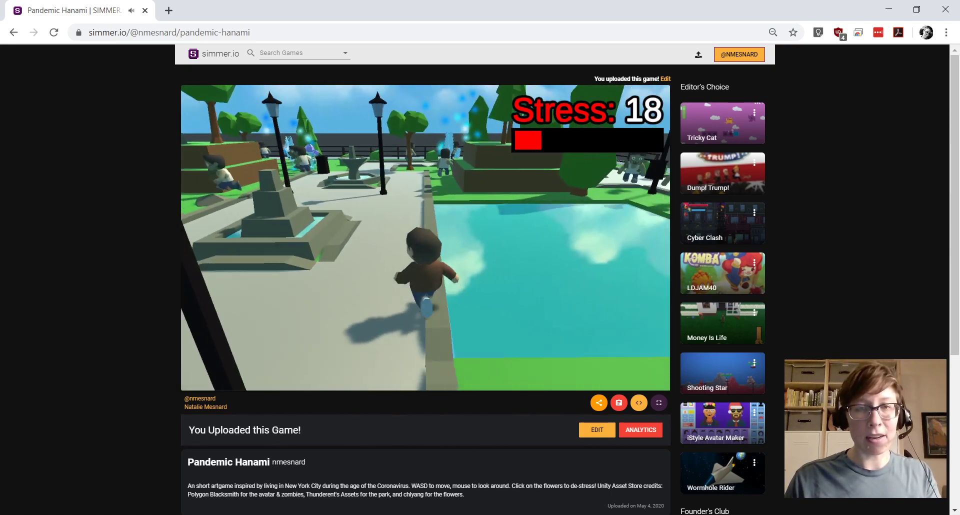
key(w)
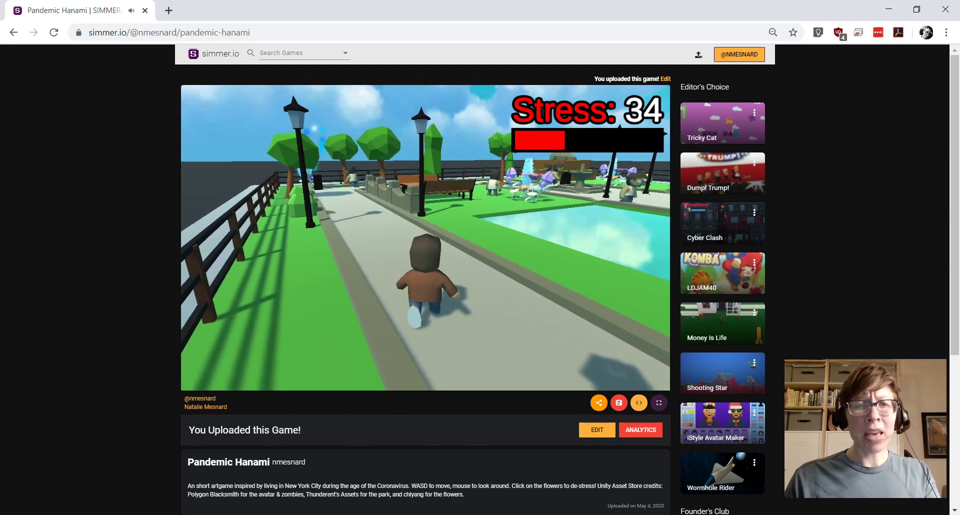
- Follow the fence-side path past the low stone wall to the lawn beside the pond's flower cluster
key(w)
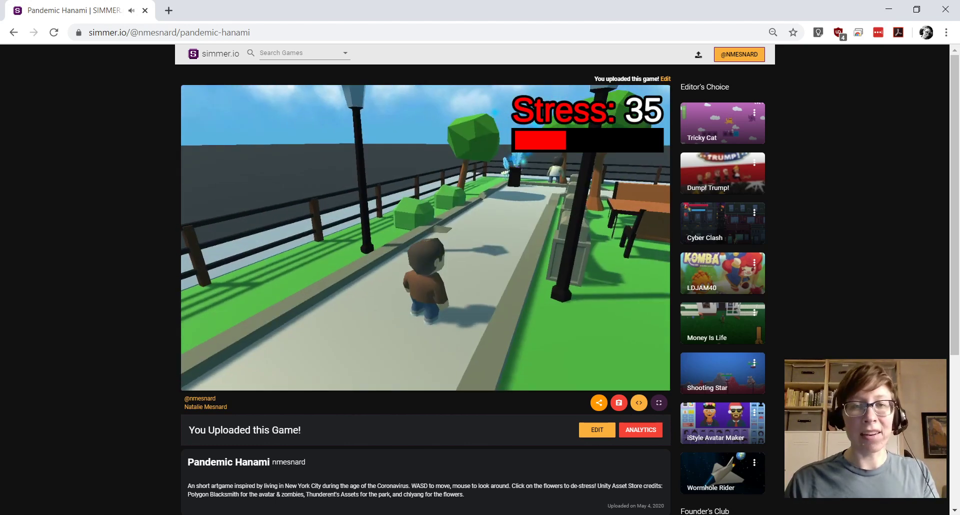
key(w)
key(w)
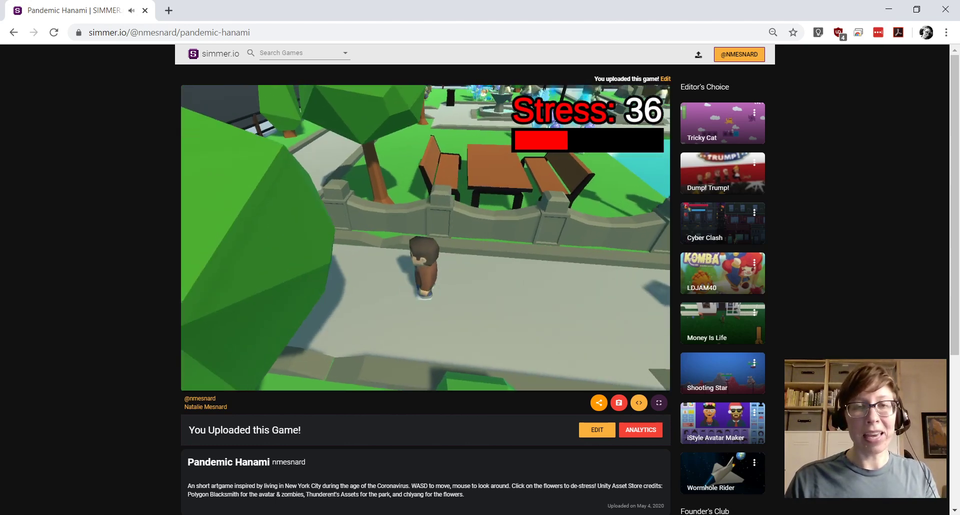
key(w)
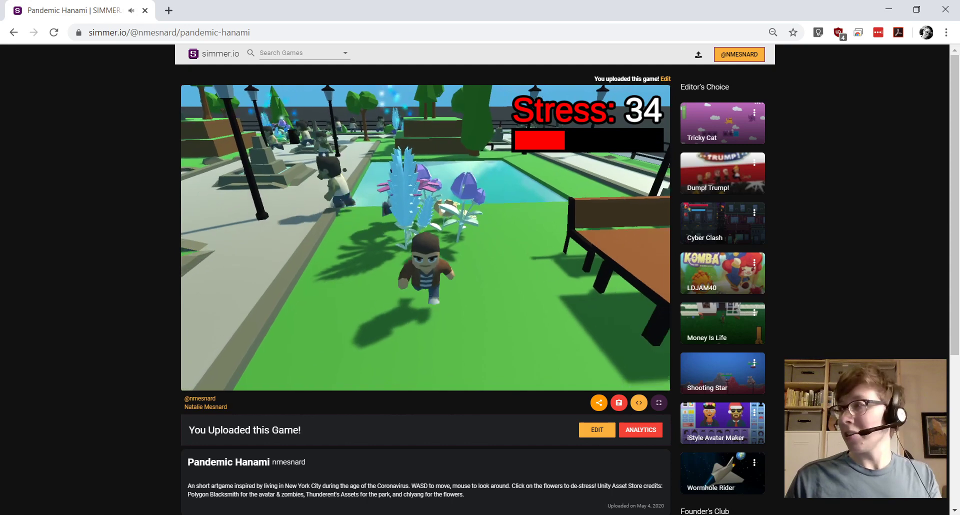
- Walk past the lone tree to the path corner and return across the lawn to the pond's flowers
key(w)
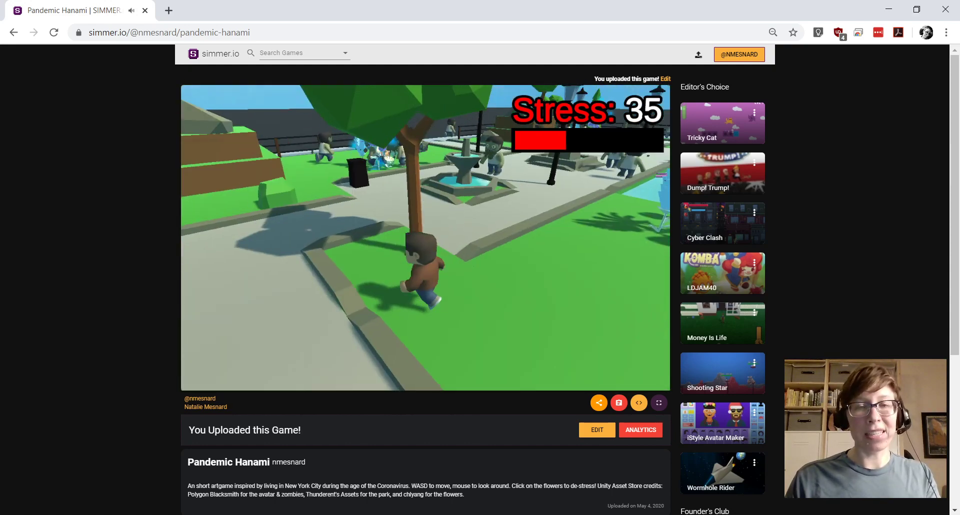
key(w)
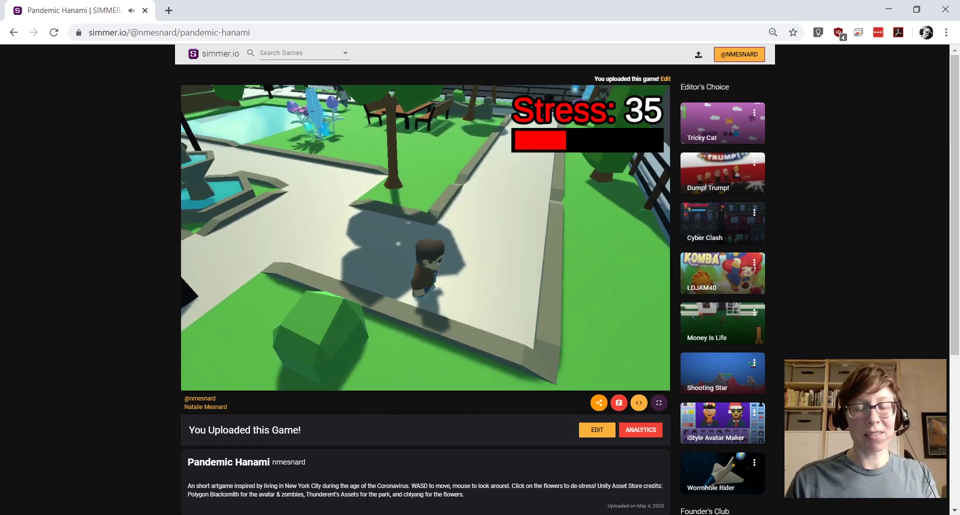
key(w)
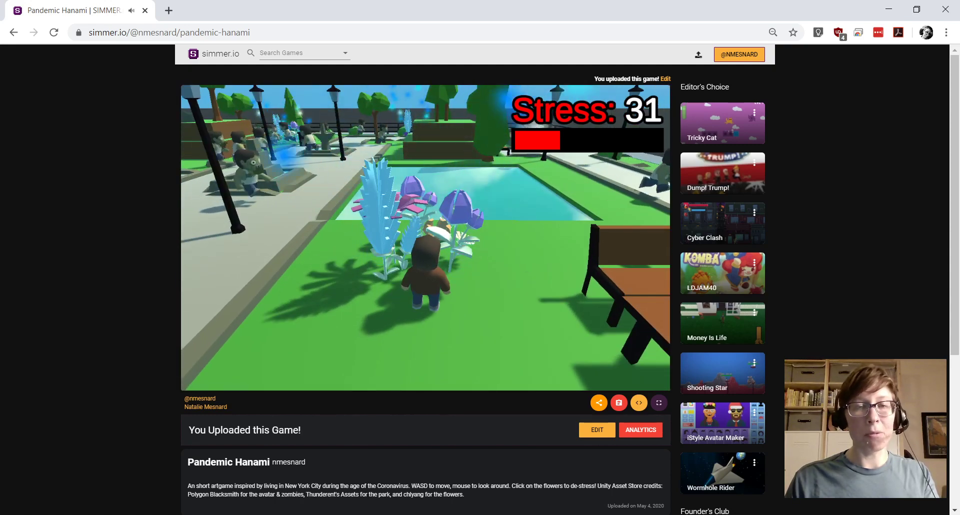
- Back the avatar off the lawn, round the path corner near the boulder planter, and revisit the pond's flower cluster
key(s)
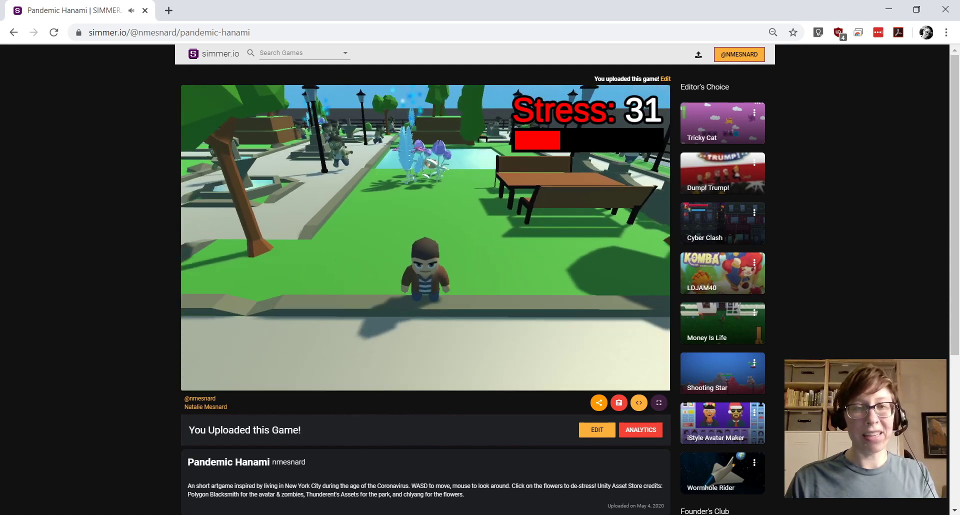
key(a)
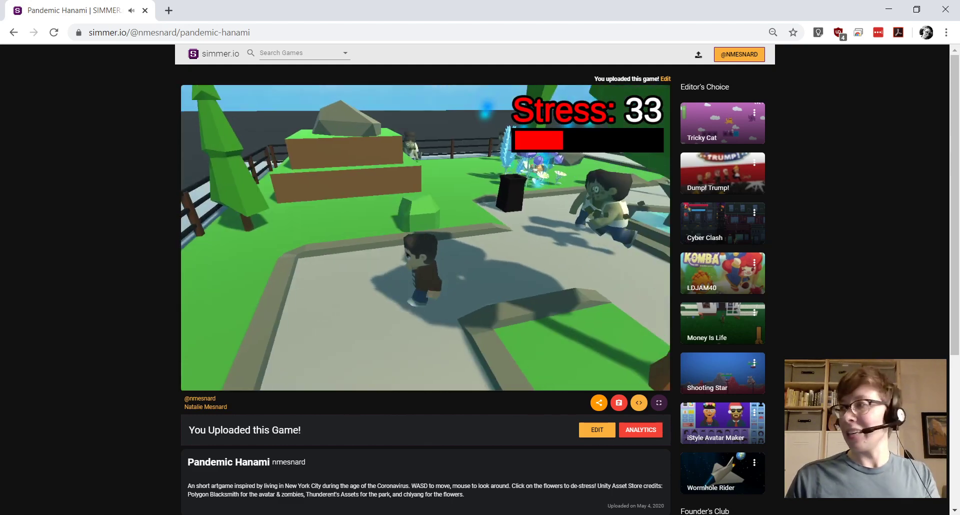
key(w)
key(d)
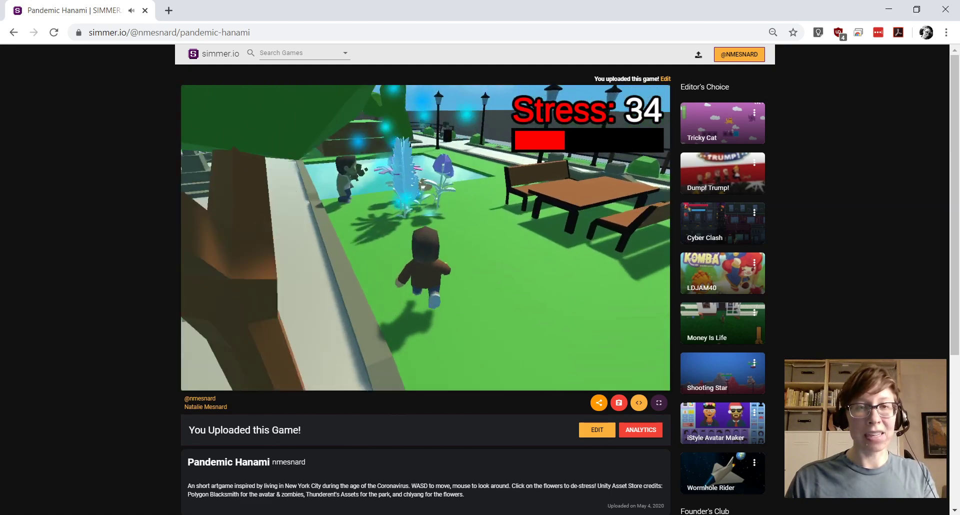
key(w)
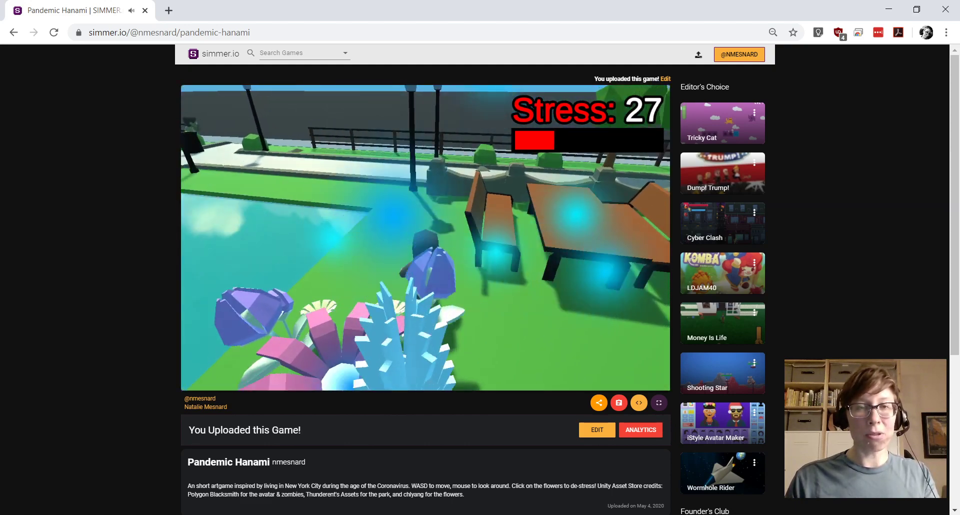
- Walk the avatar from the pond's flowers along the fence-side path to the tall blue flowers in the fenced corner
key(w)
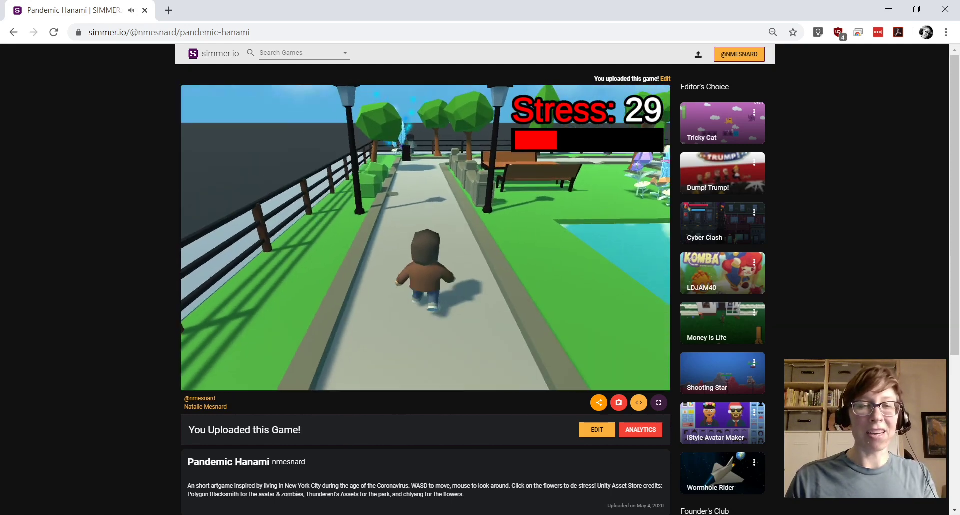
key(w)
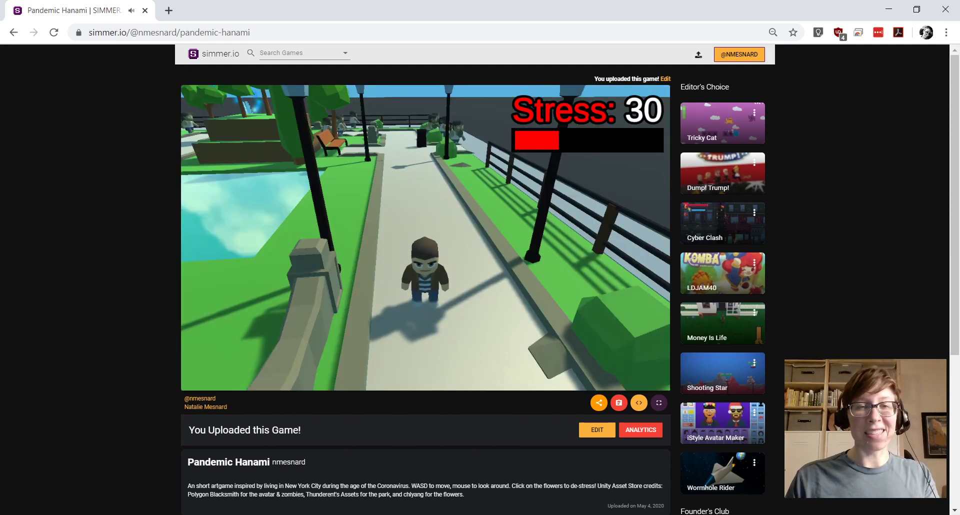
key(w)
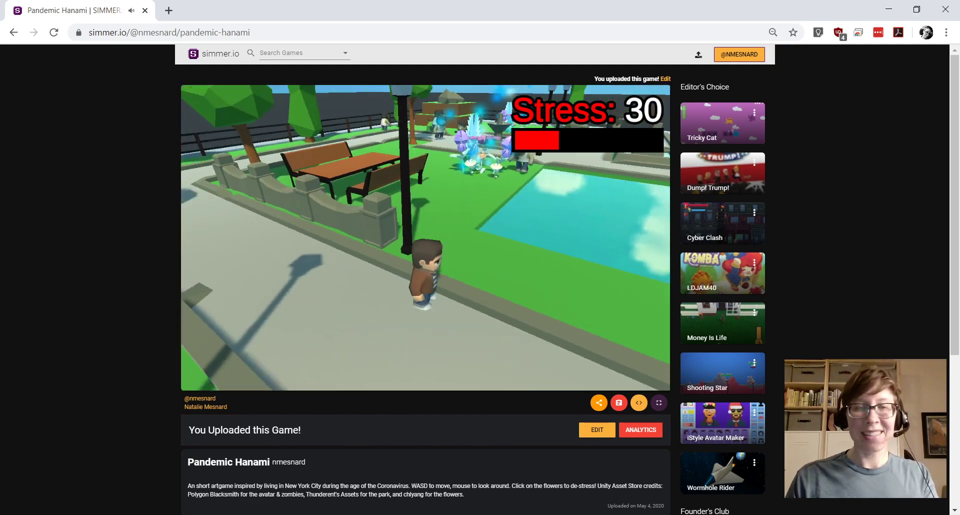
key(w)
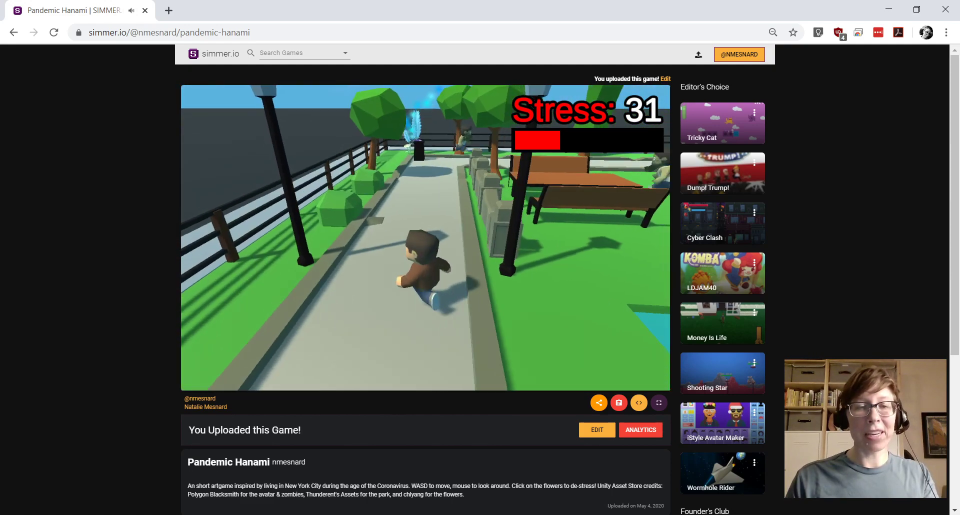
key(w)
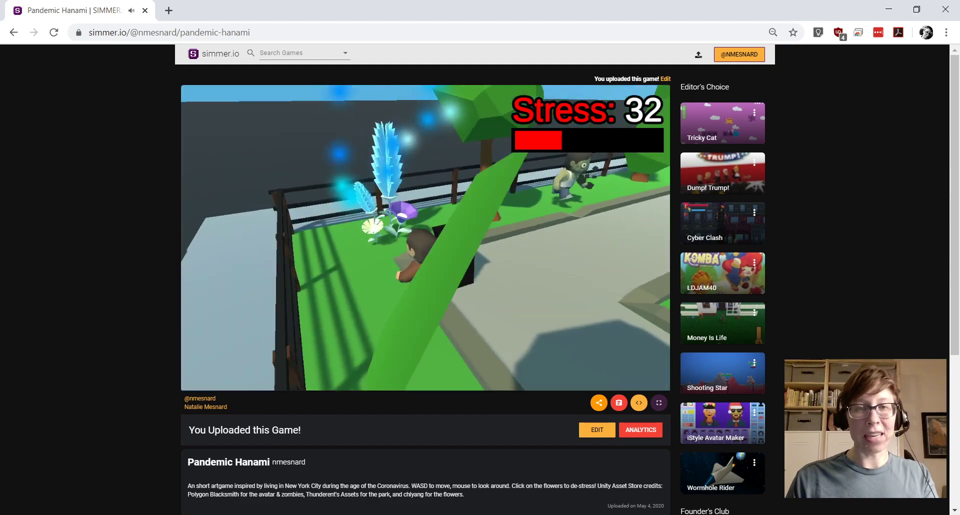
key(w)
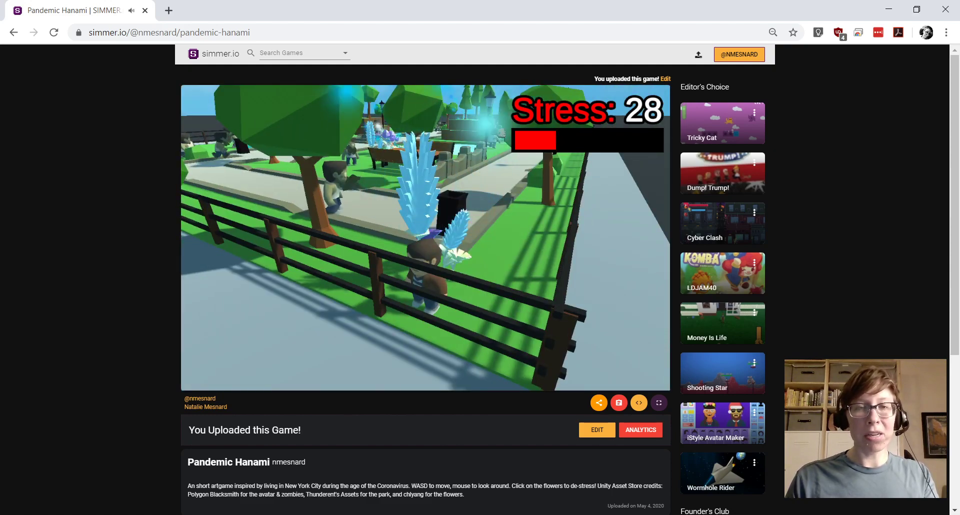
- Return along the path past the stone wall to the pond's flowers, and cross the lawn back to the fenced-corner flowers
key(w)
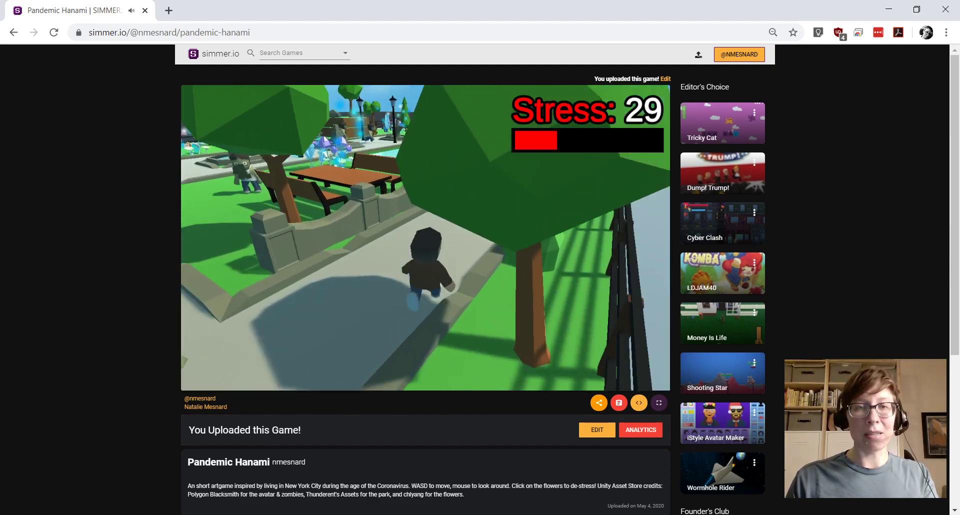
key(w)
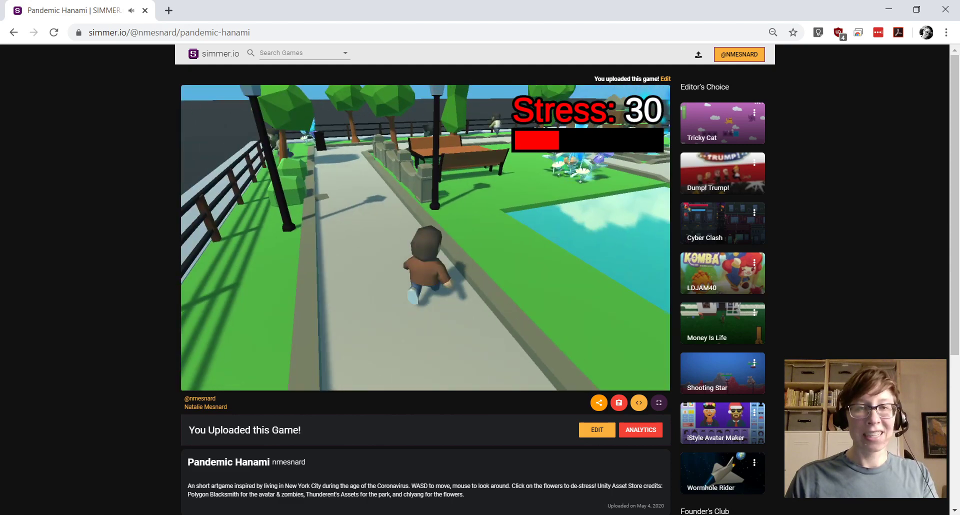
key(w)
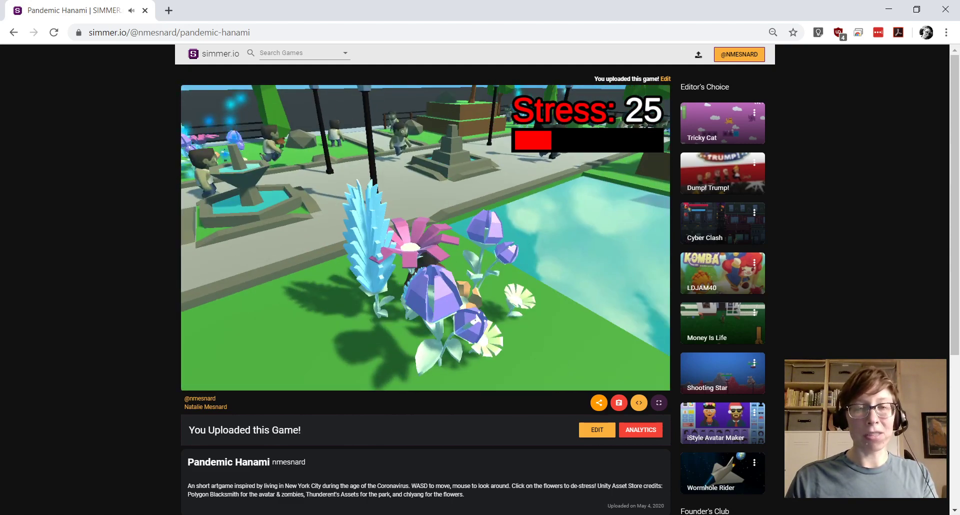
key(w)
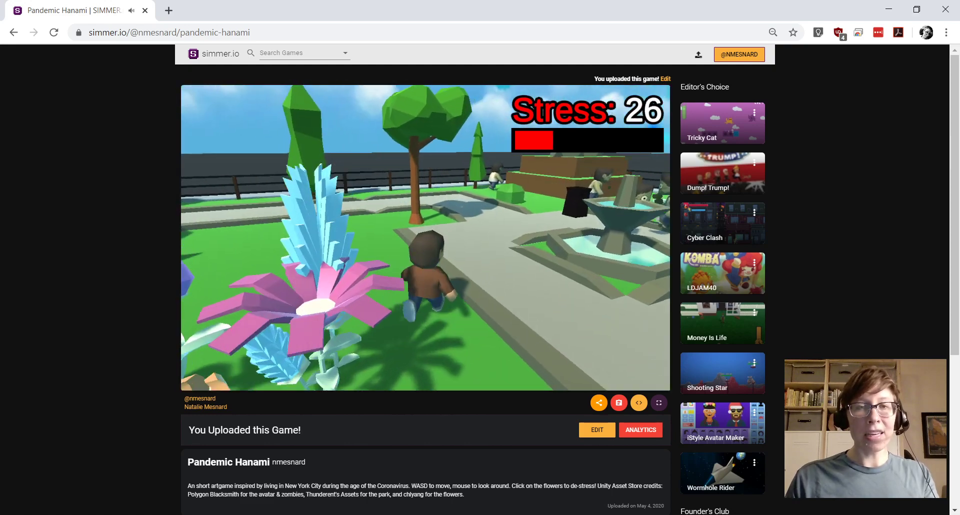
key(w)
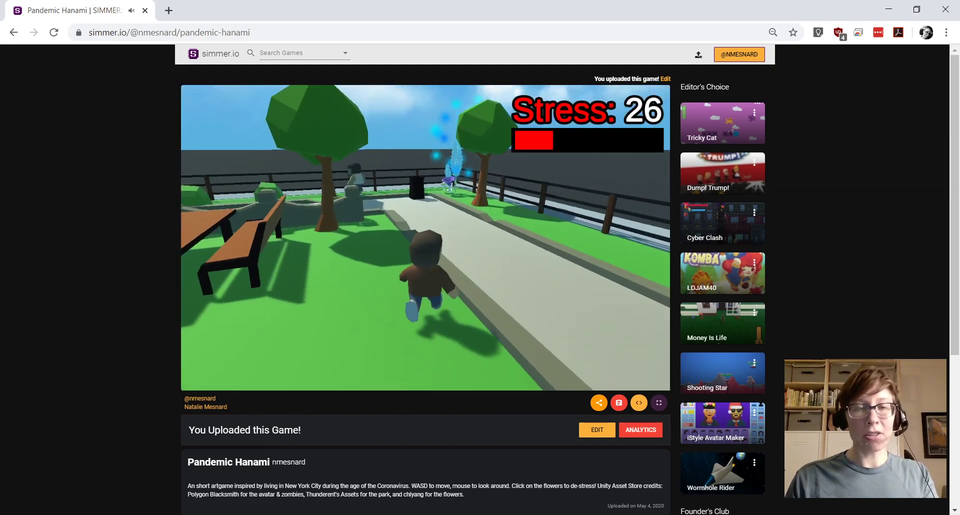
key(w)
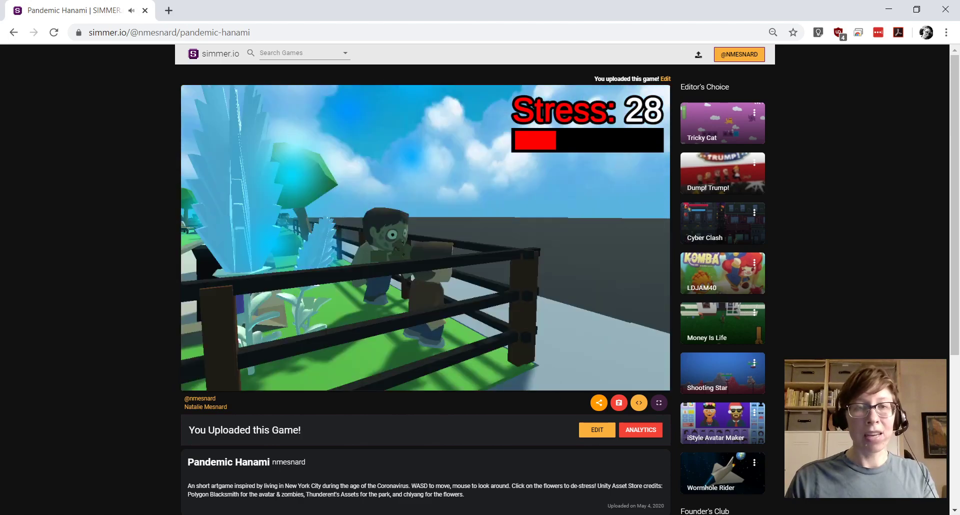
- Revisit the pond's flower cluster by the path and lawn, and circle past the picnic table to the fenced-corner flowers
key(w)
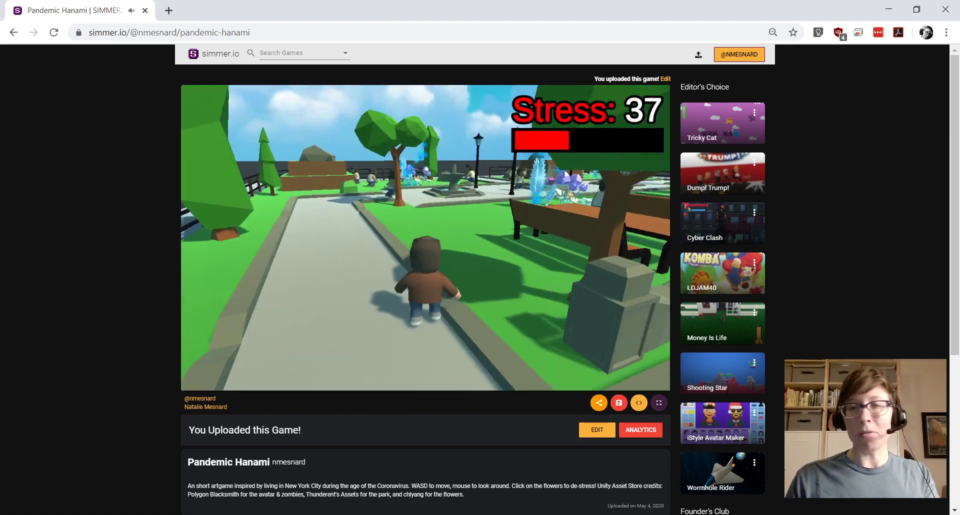
key(w)
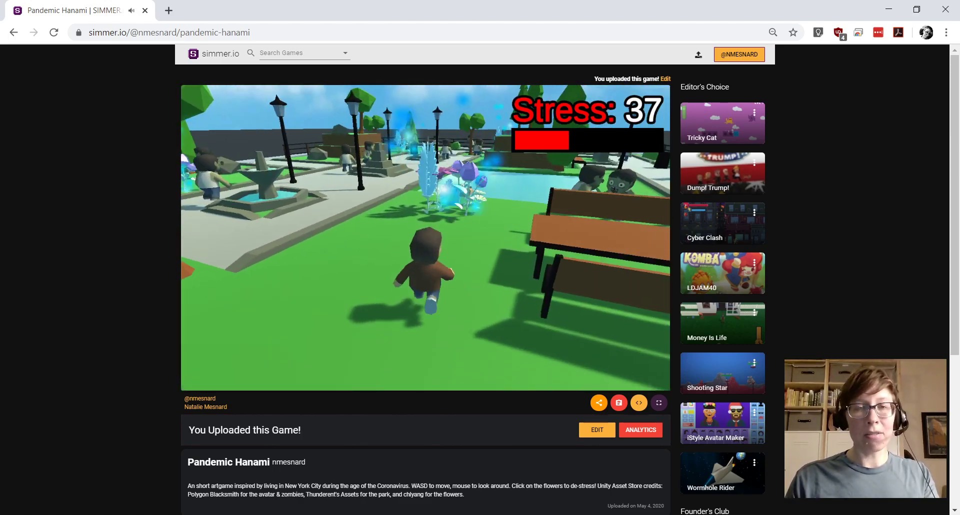
key(w)
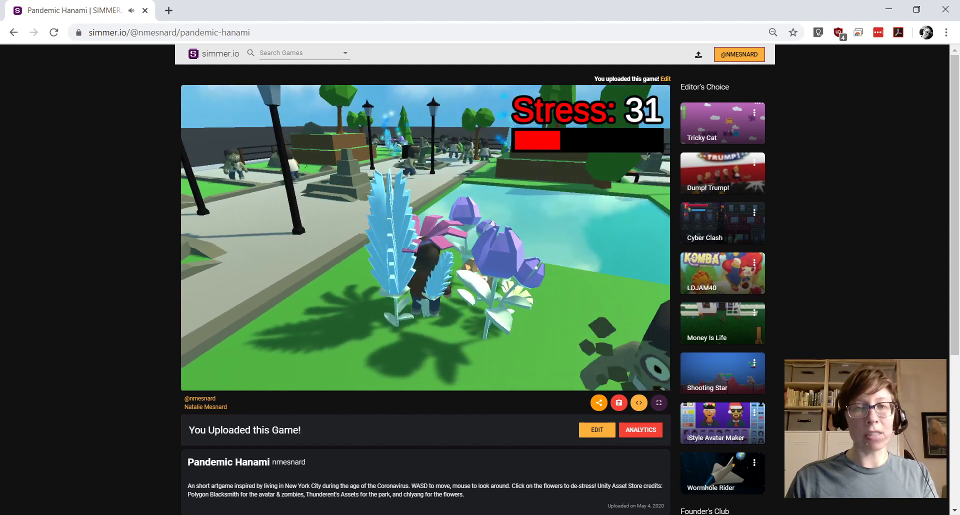
key(w)
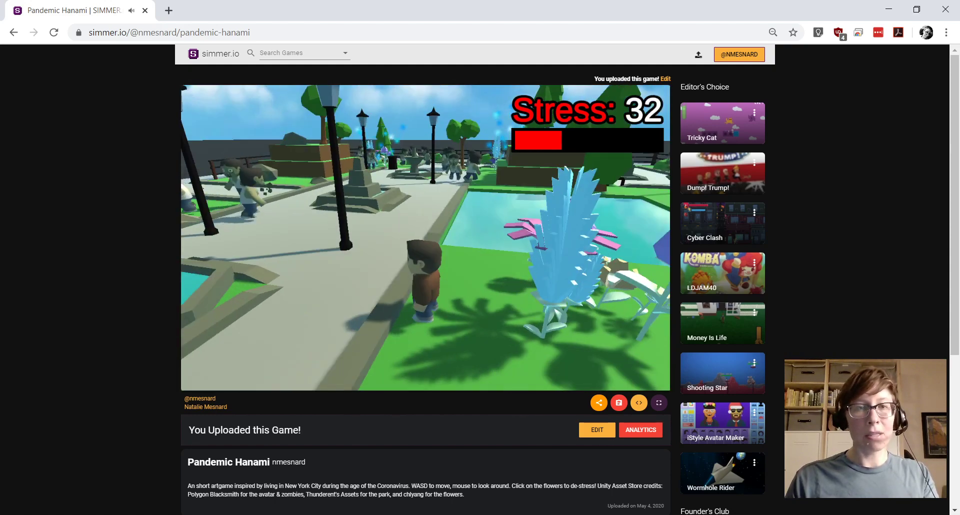
key(d)
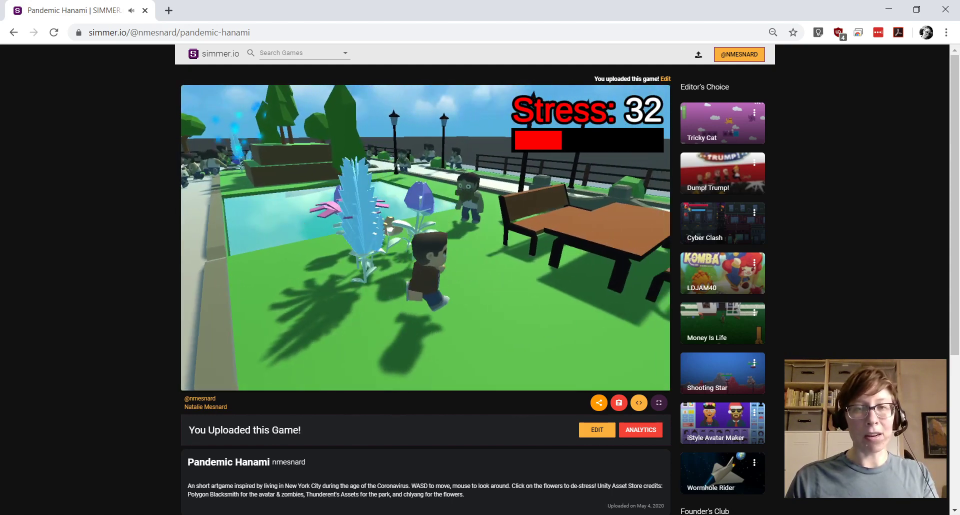
key(w)
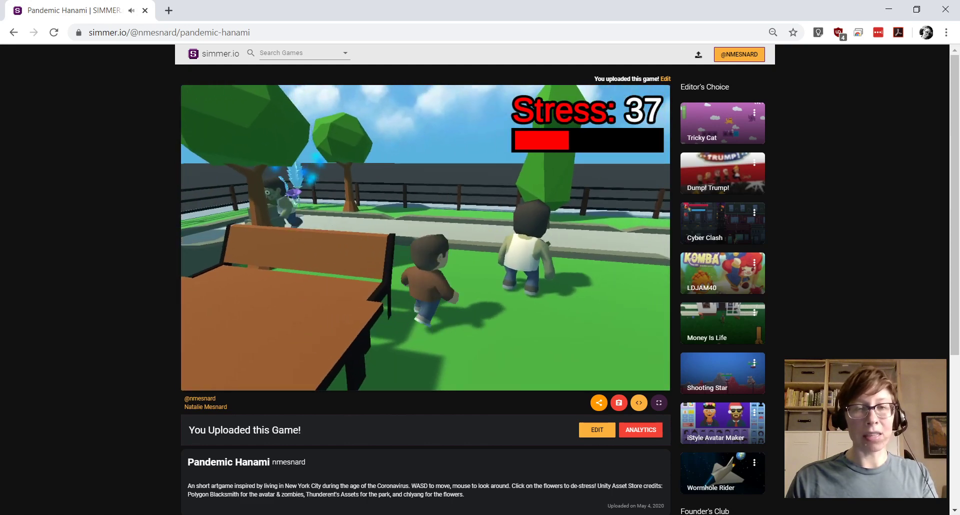
key(w)
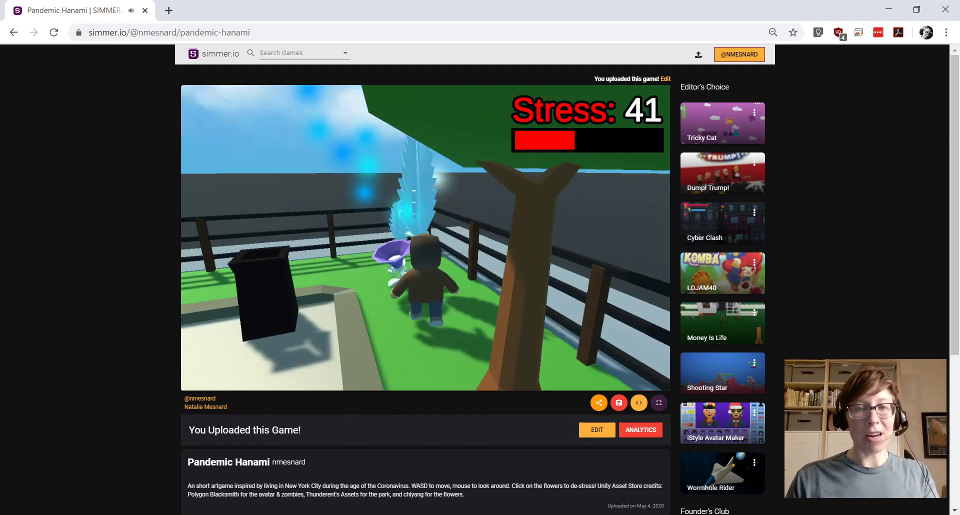
- Leave the fenced corner and walk past the terraced planter to the flower cluster behind the trash can
key(w)
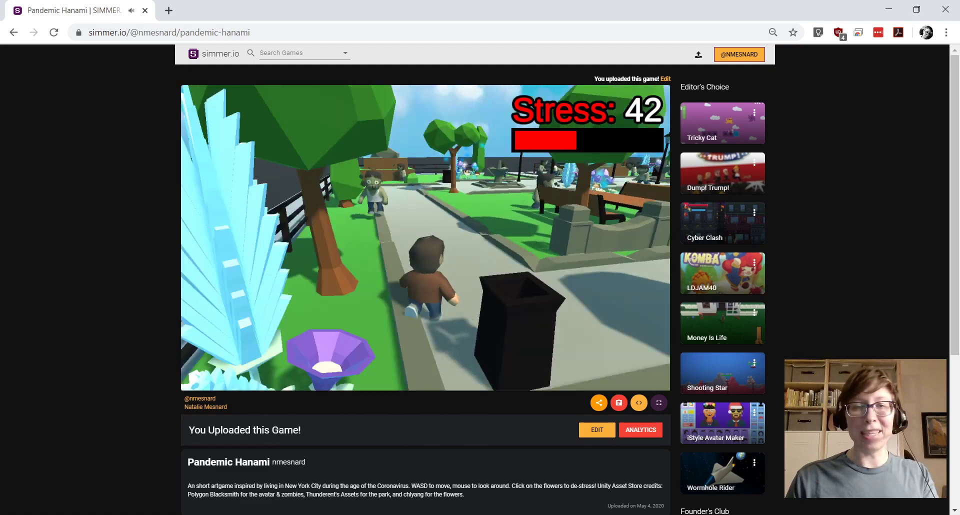
key(w)
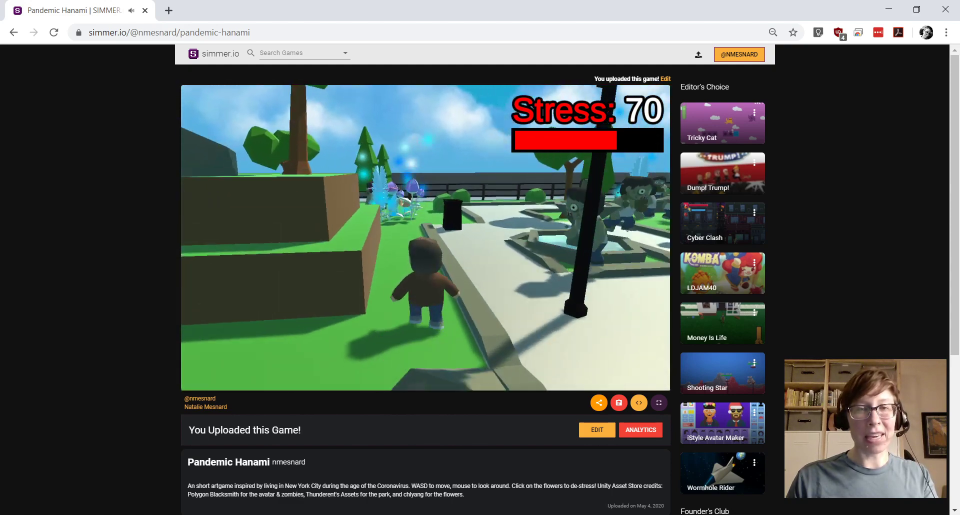
key(w)
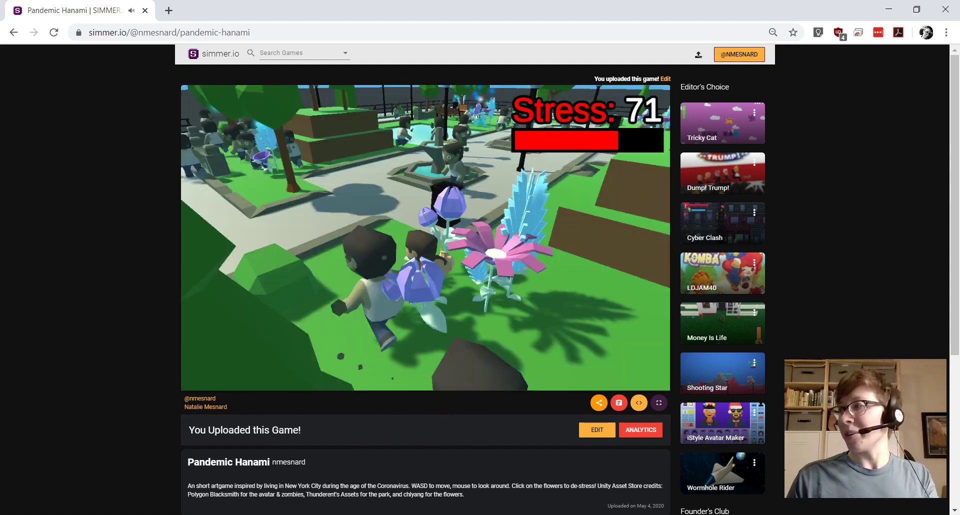
- Walk past the fountain to the side path with boulders, and turn back to the flower cluster beside the terraced planter
key(w)
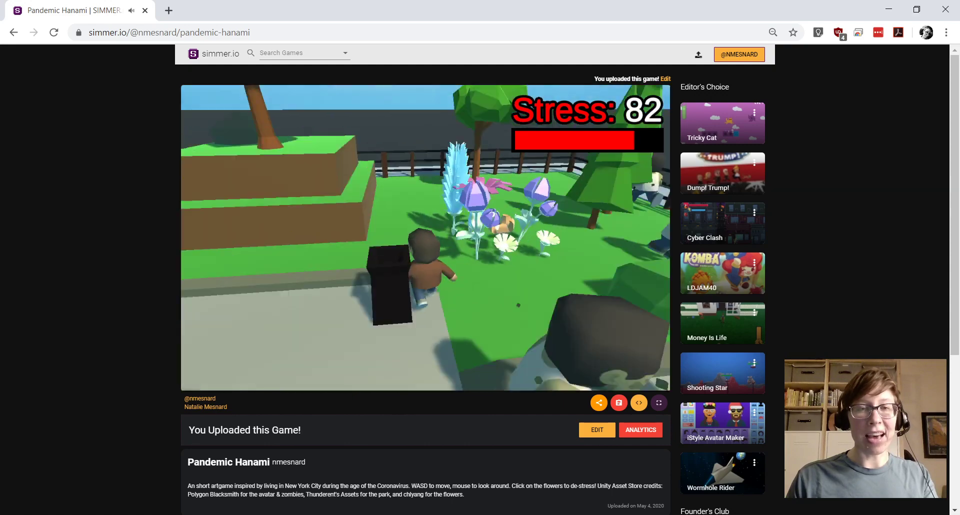
key(w)
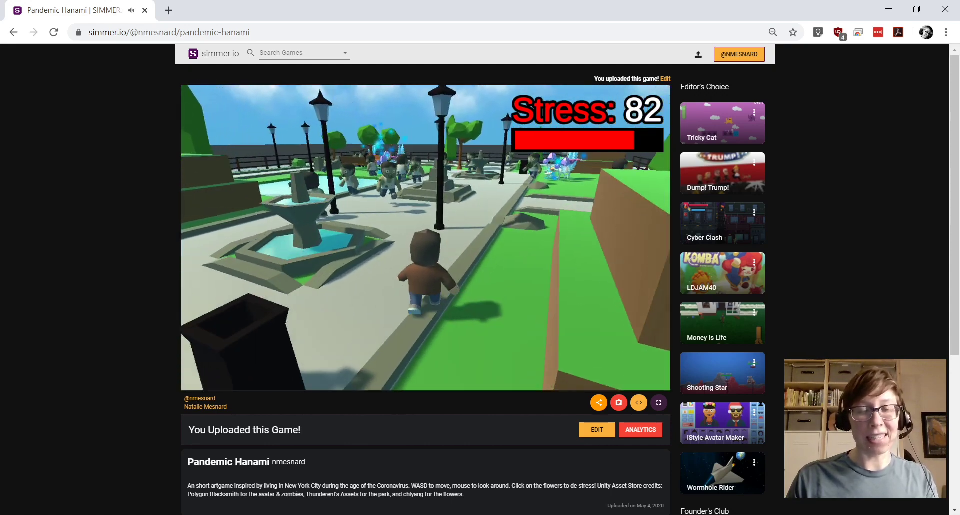
key(w)
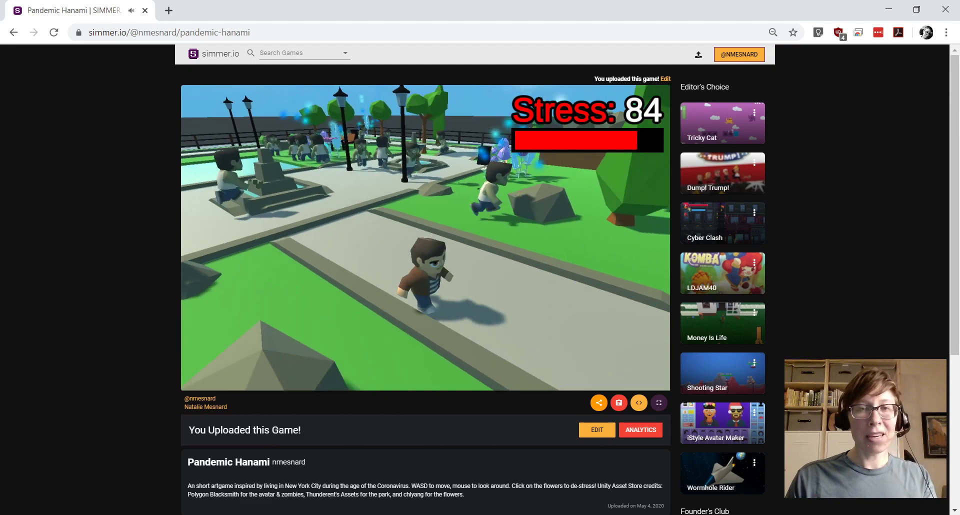
key(s)
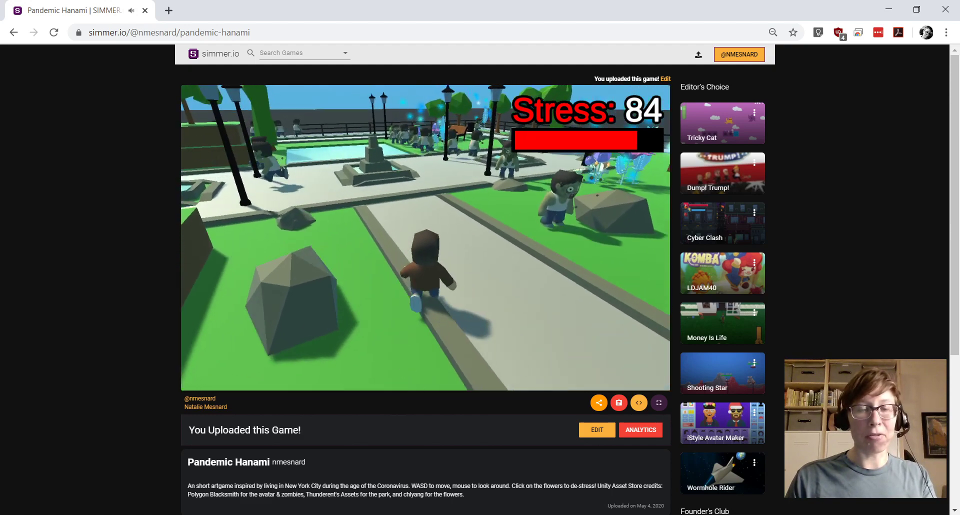
key(w)
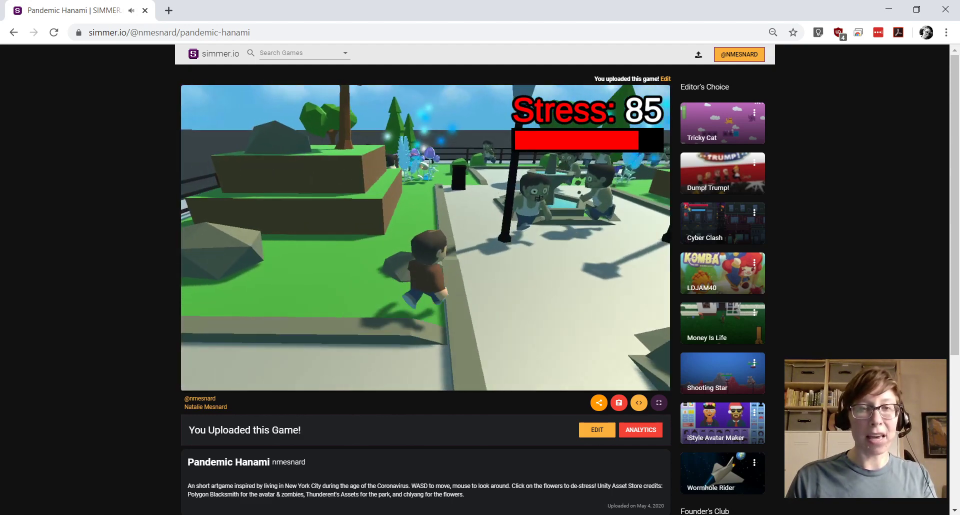
key(w)
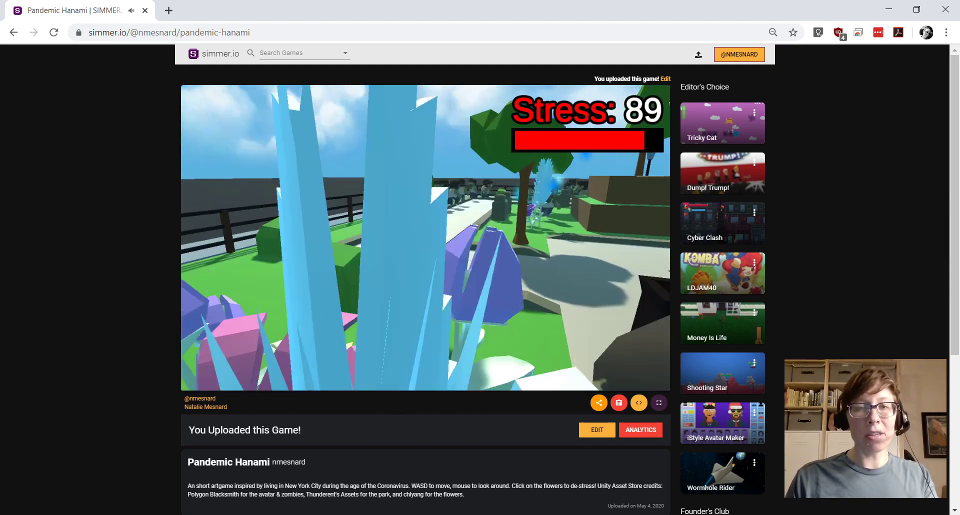
- Circle the path corner by the green bushes and the lone tree, and return to the purple flowers near the trash can
key(w)
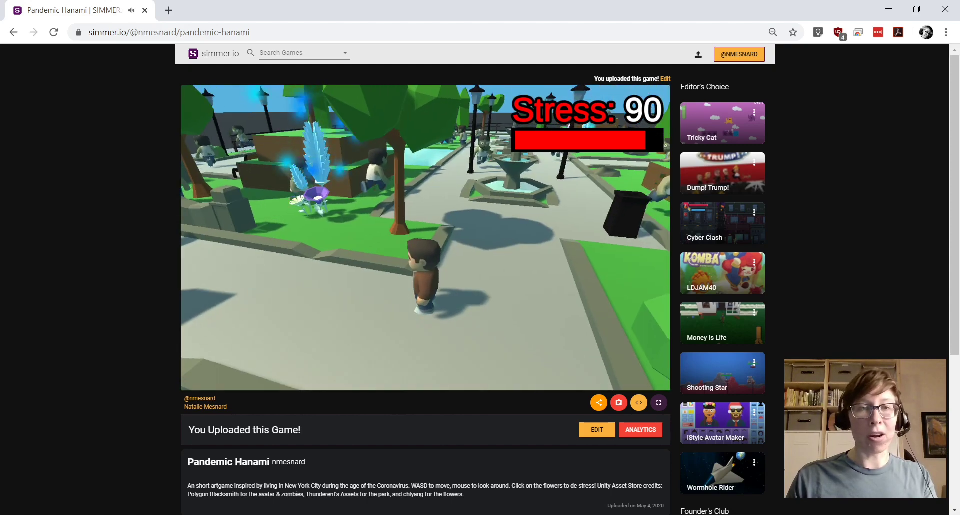
key(s)
key(d)
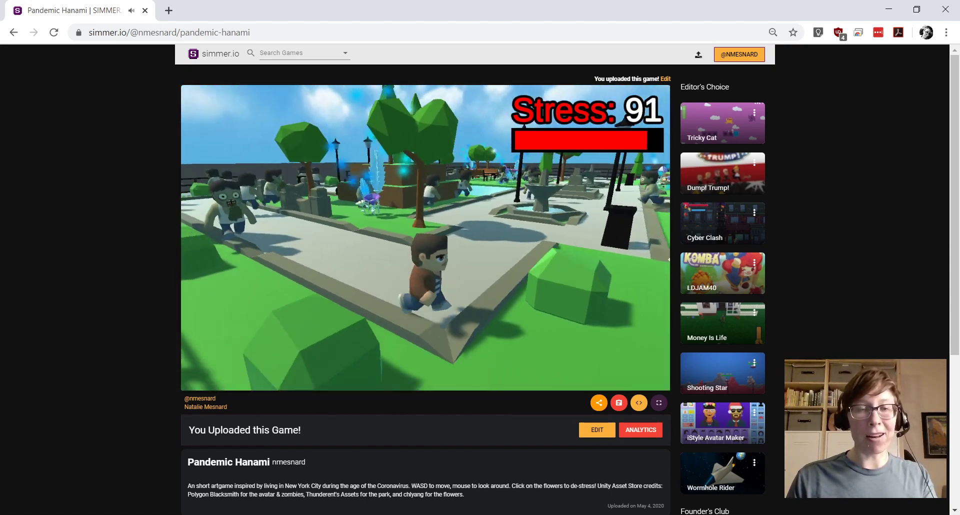
key(w)
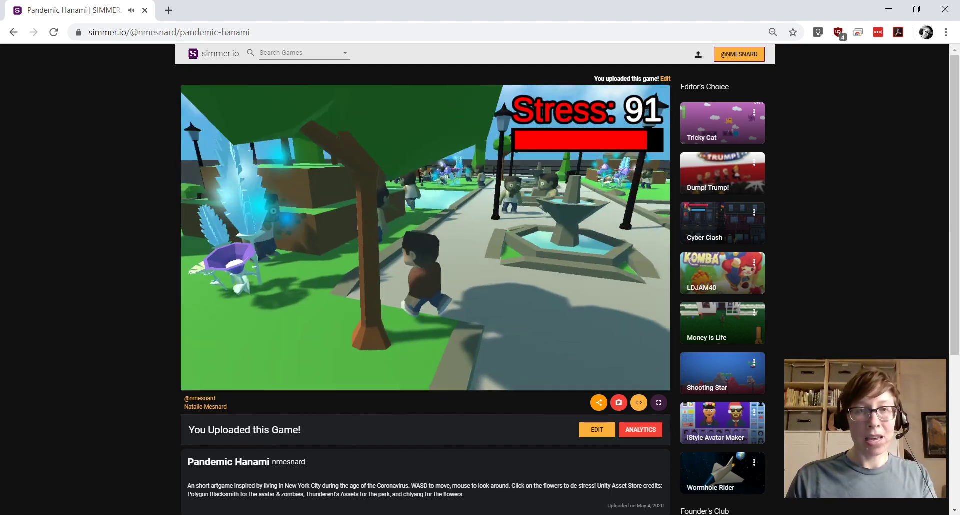
key(w)
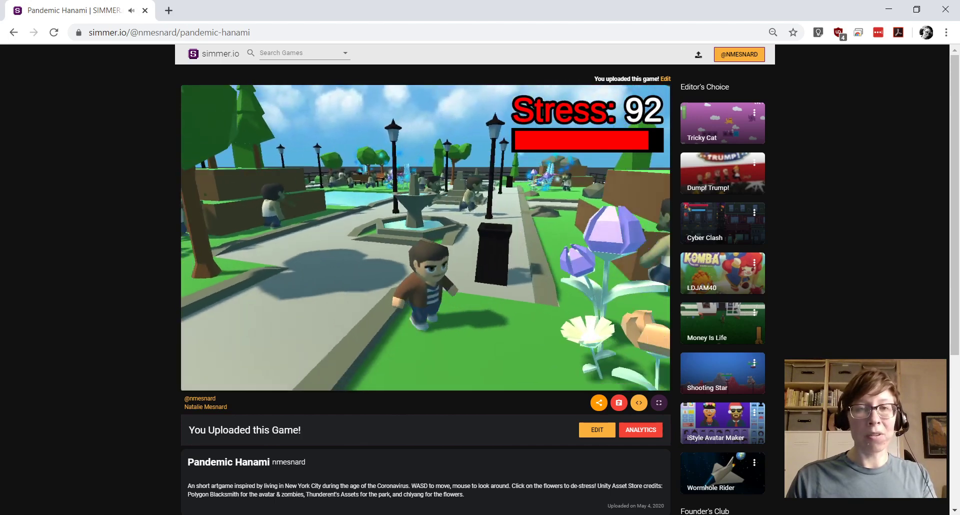
- Walk from the path corner past the trash can and fountain to the stepped stone monument in the plaza
key(w)
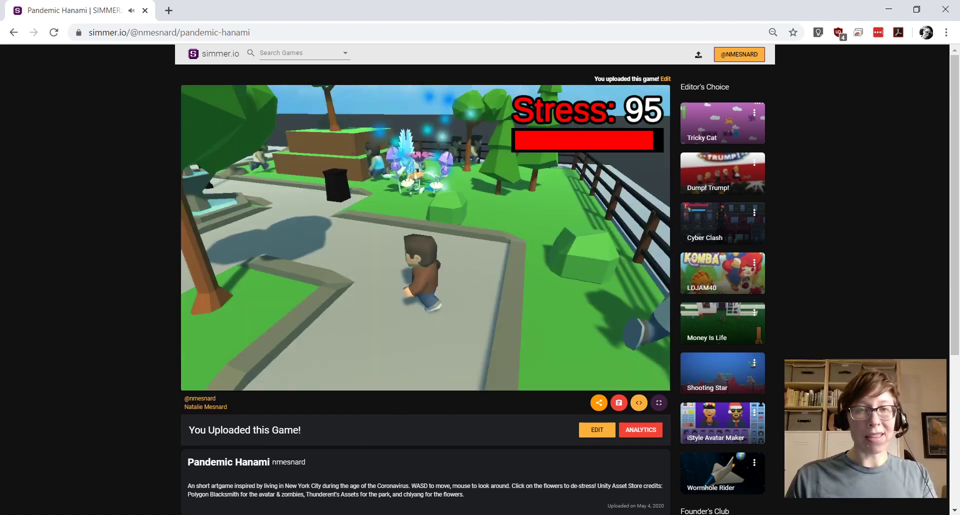
key(w)
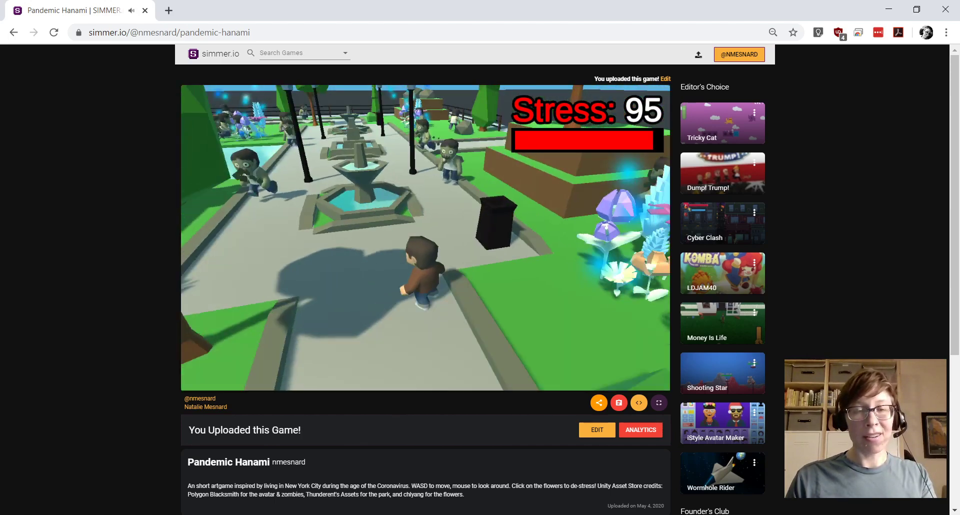
key(w)
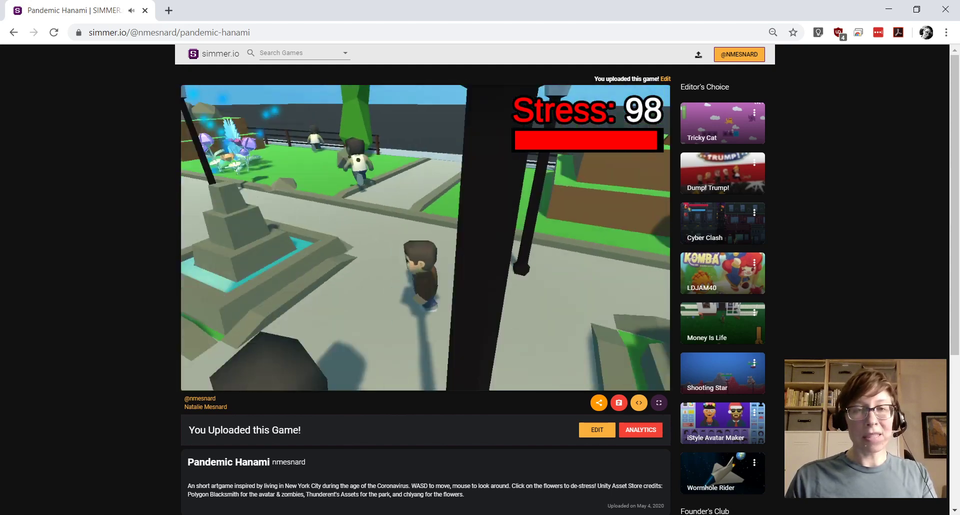
- Walk the avatar past the stepped stone monument along the plaza until the round ends
key(w)
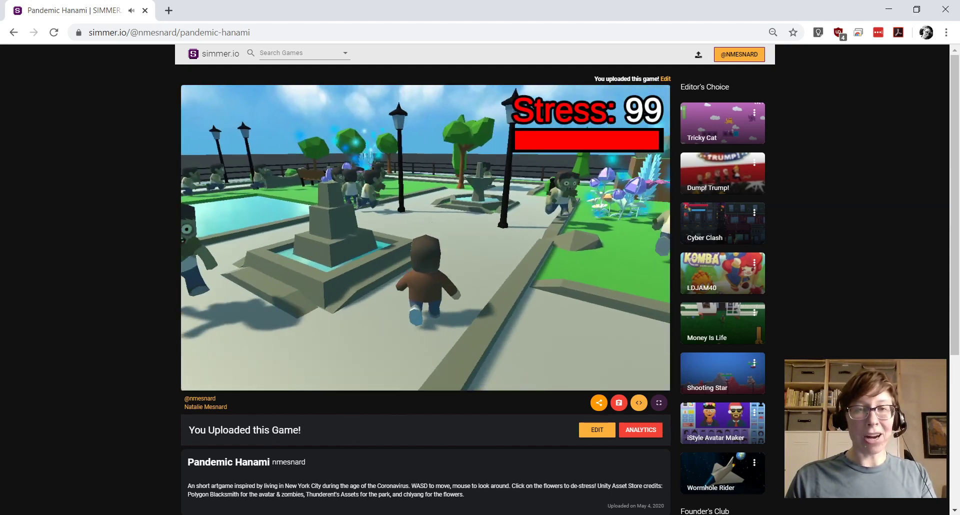
key(w)
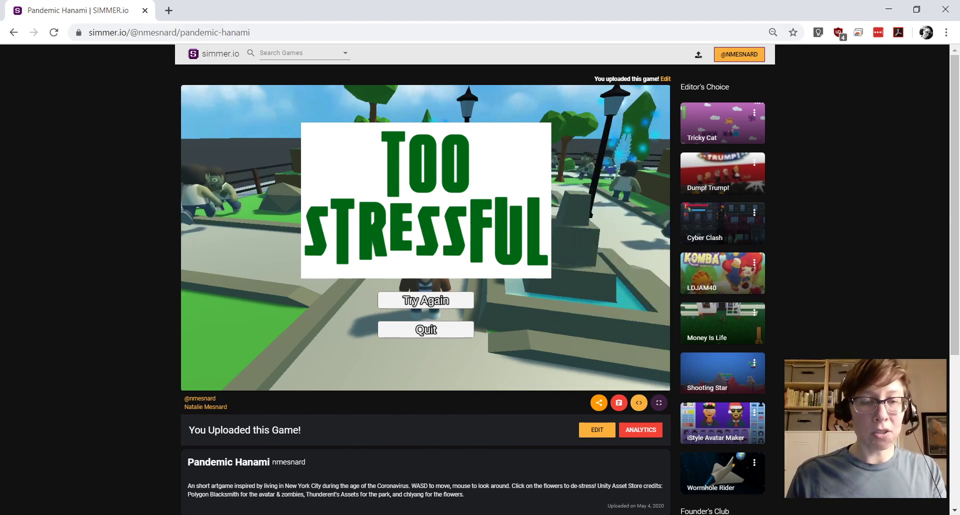
mouse_move(322, 514)
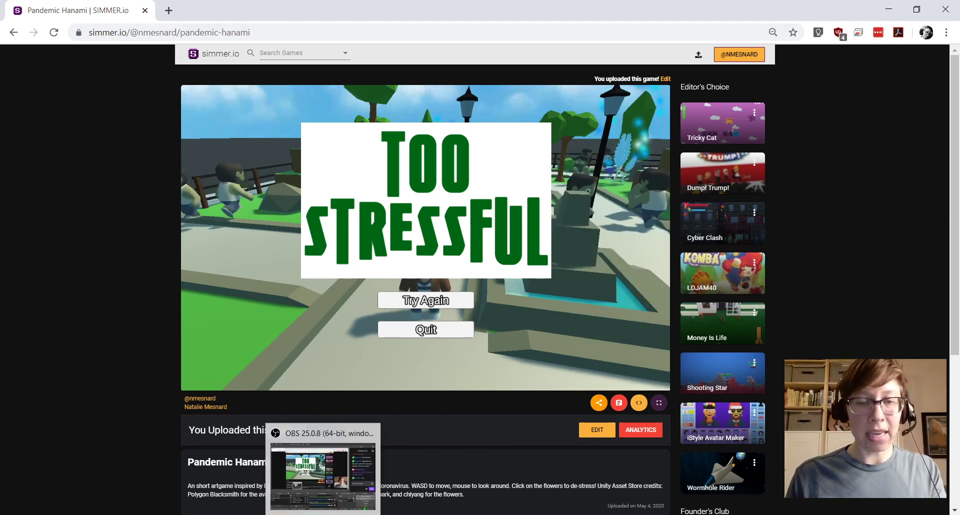
- Open the Make Room! channel on YouTube in a new browser tab and close the Pandemic Hanami game page
click(162, 8)
text(you)
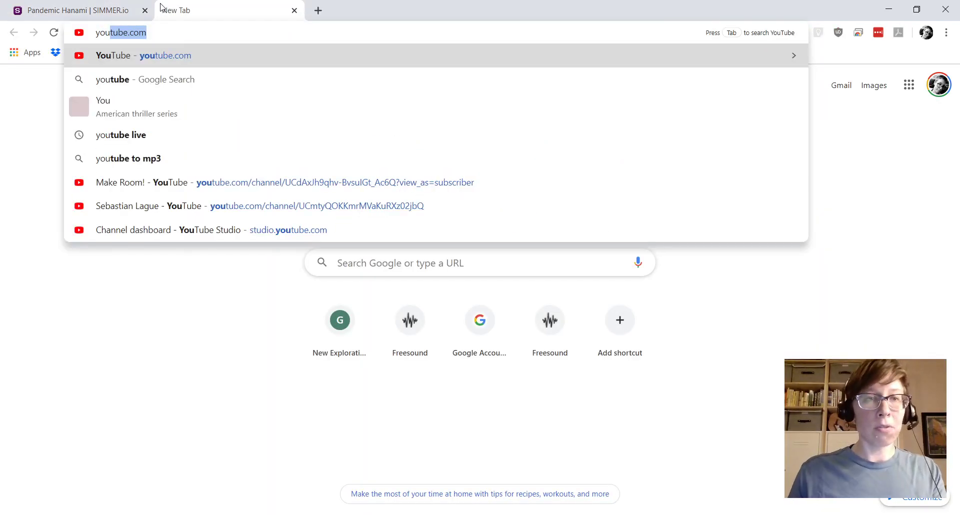
key(Return)
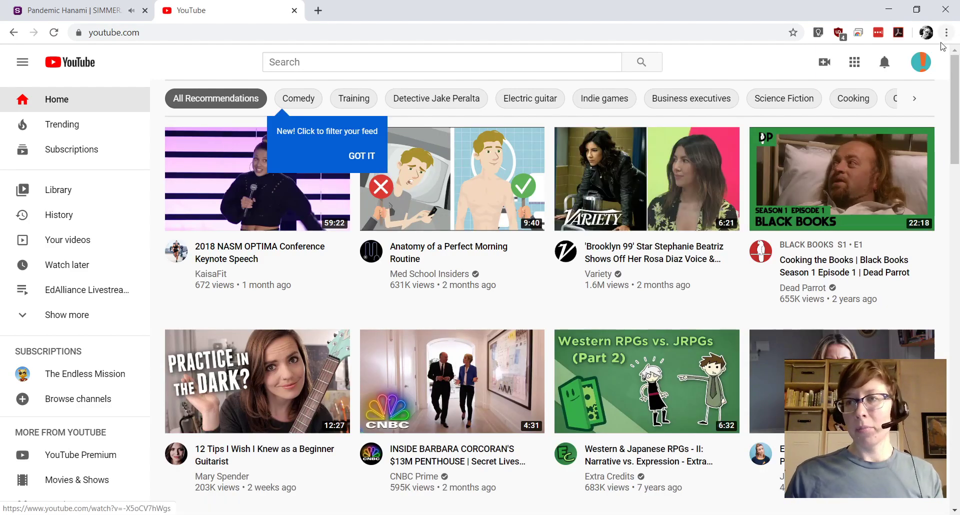
click(920, 62)
click(811, 142)
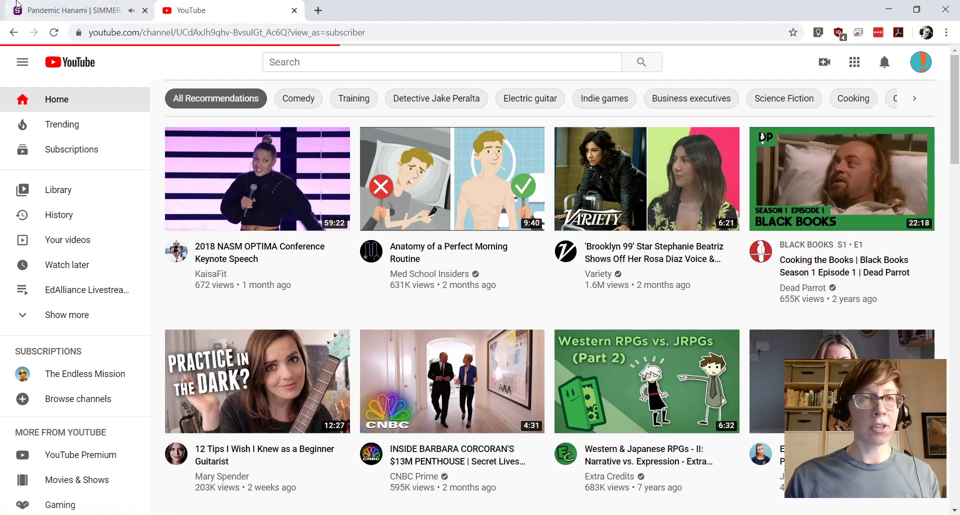
click(16, 3)
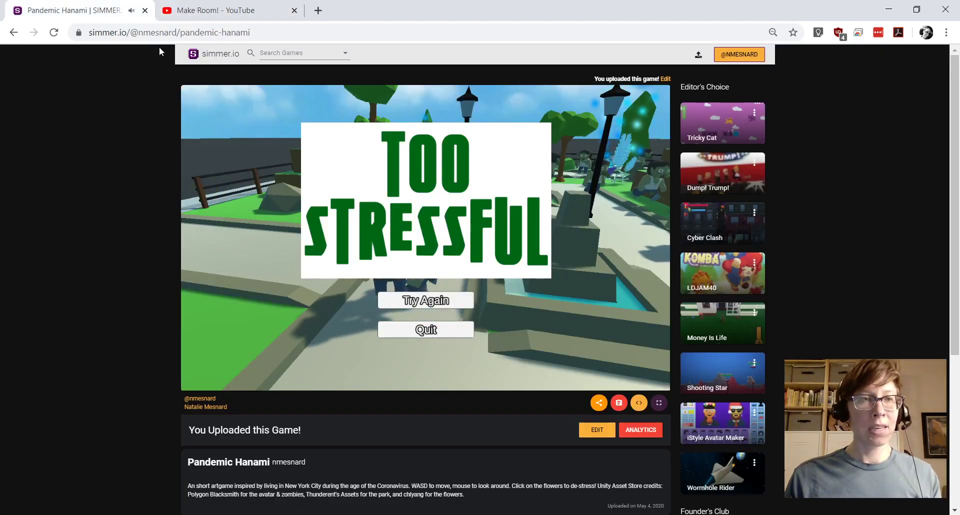
click(145, 10)
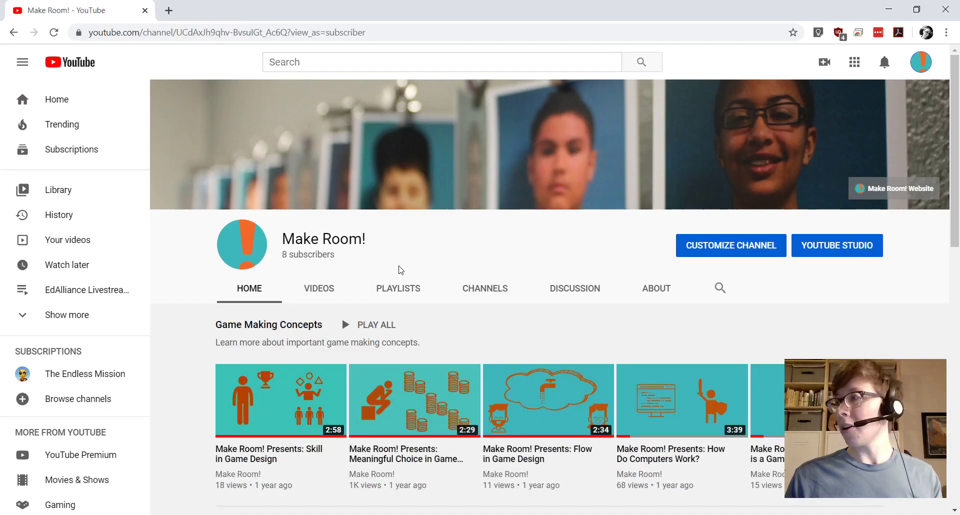
- Browse the channel's Game Making Concepts and April 2020 Instructor Game! playlists, looking through the instructor game videos
scroll(501, 279, down, 5)
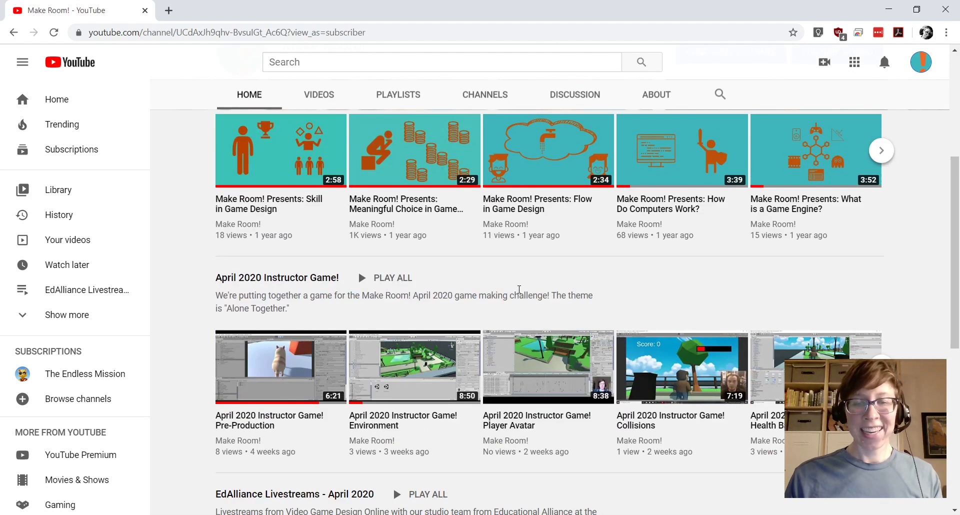
scroll(501, 278, up, 5)
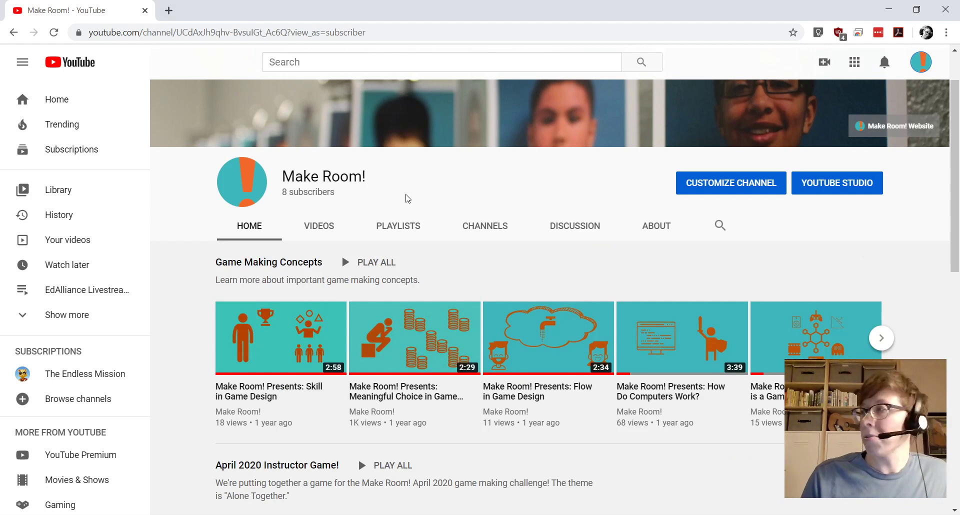
scroll(410, 252, down, 2)
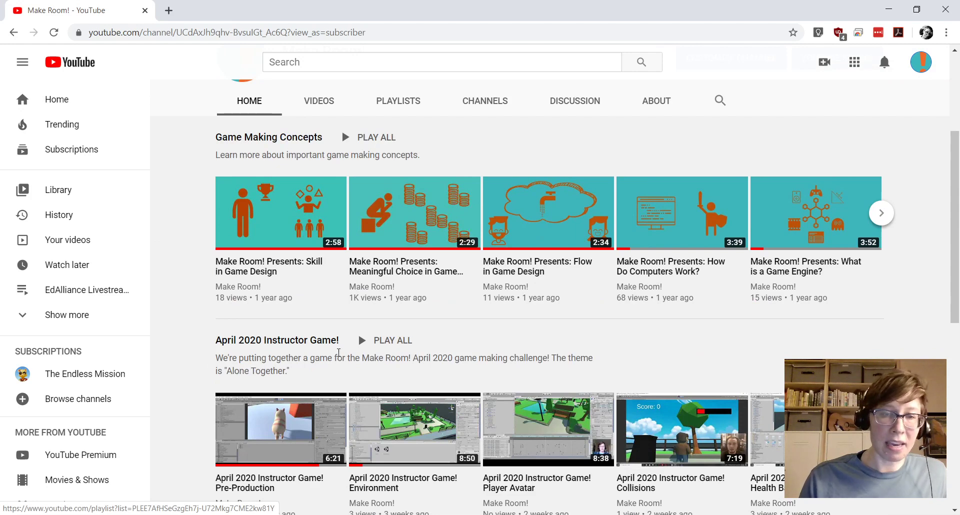
scroll(167, 333, down, 1)
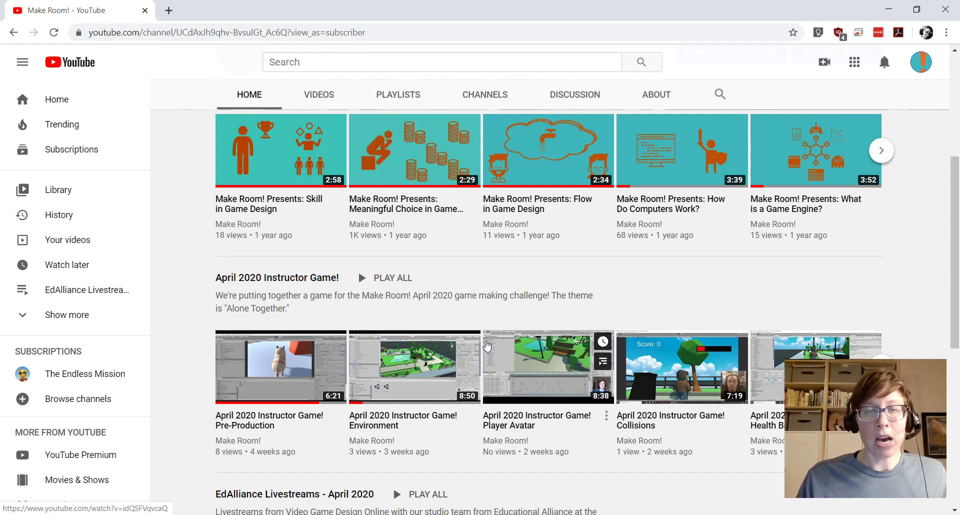
click(881, 367)
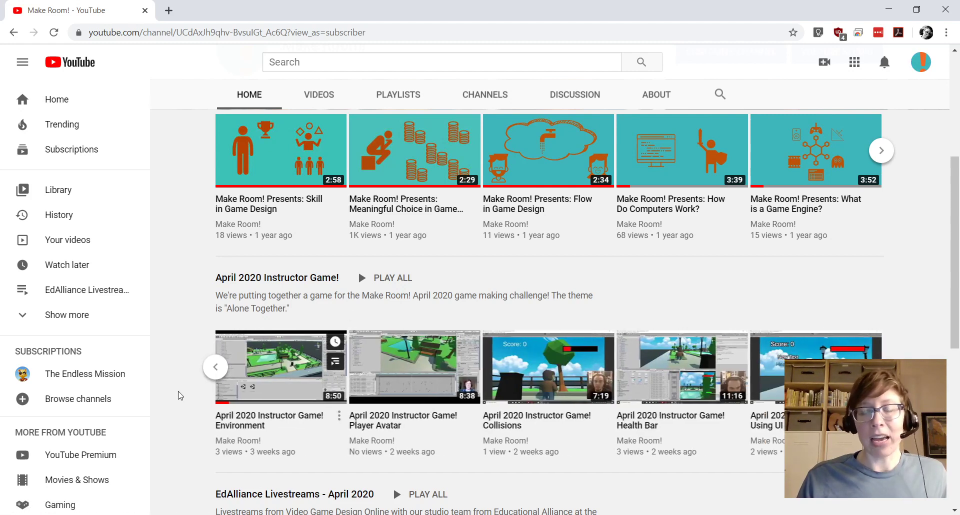
click(213, 373)
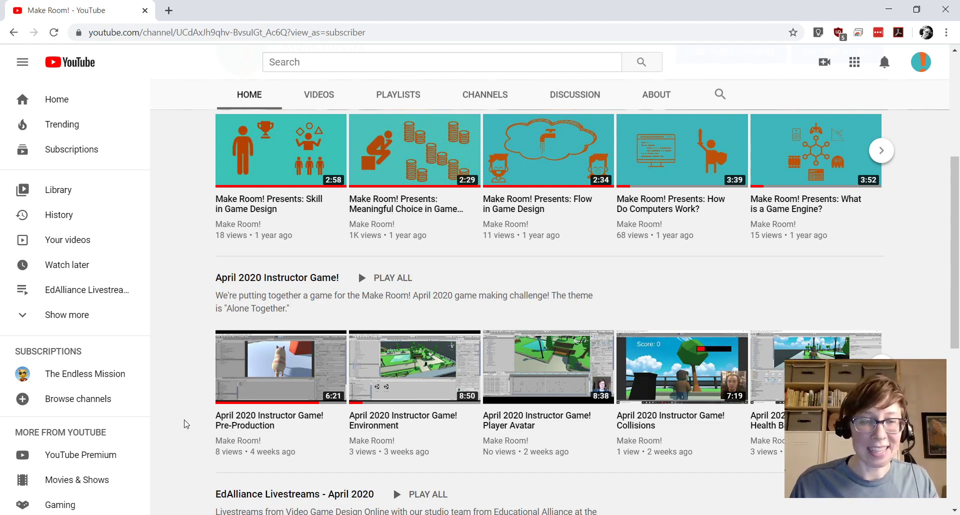
- Switch to the CatDemo project in Unity and examine the couch and the cat on the plane from above
click(229, 514)
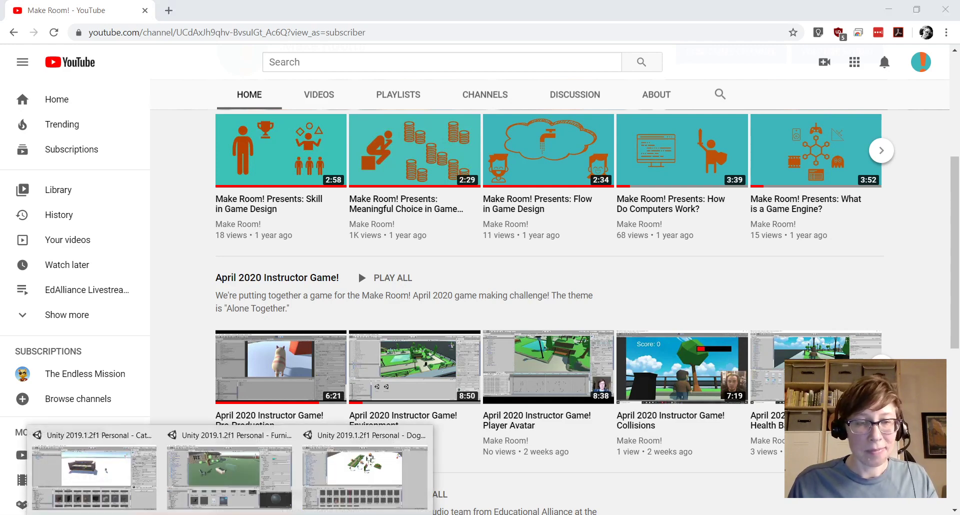
click(118, 464)
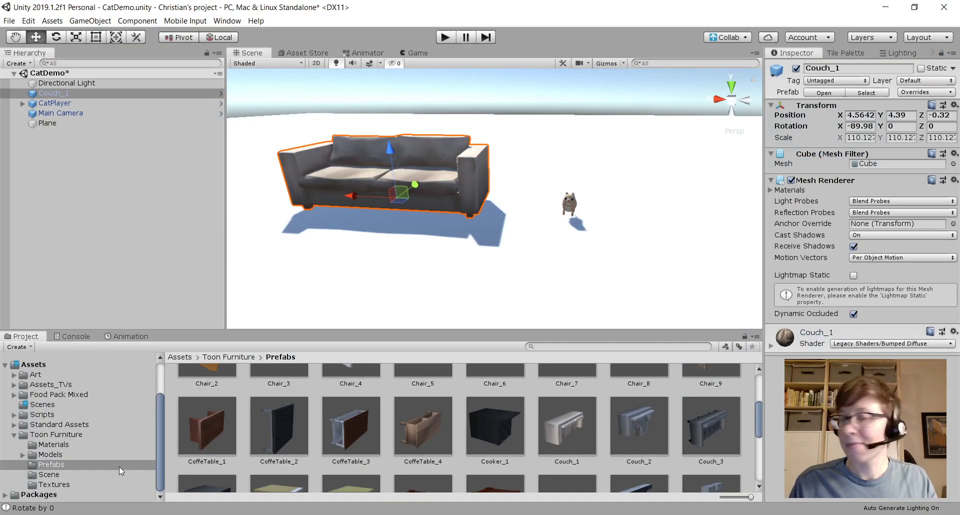
scroll(464, 188, down, 5)
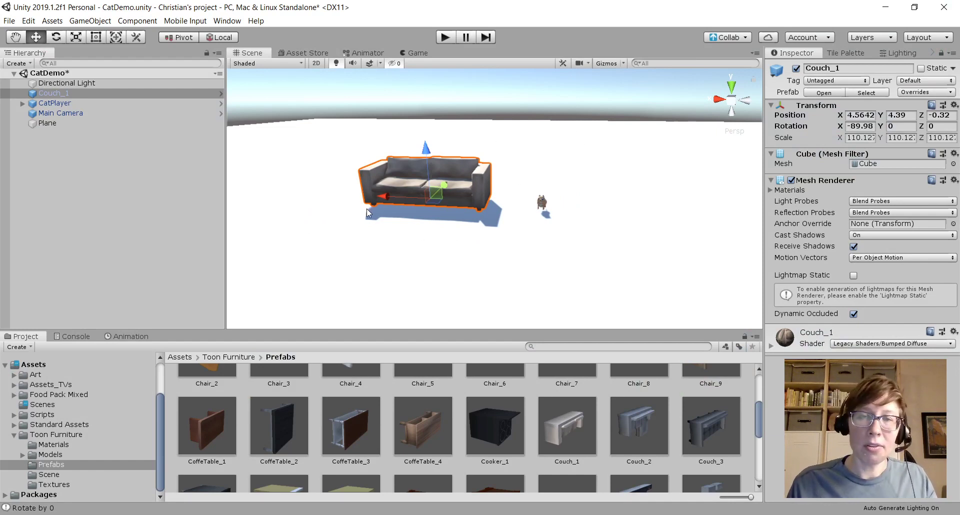
middle_drag(326, 142, 332, 169)
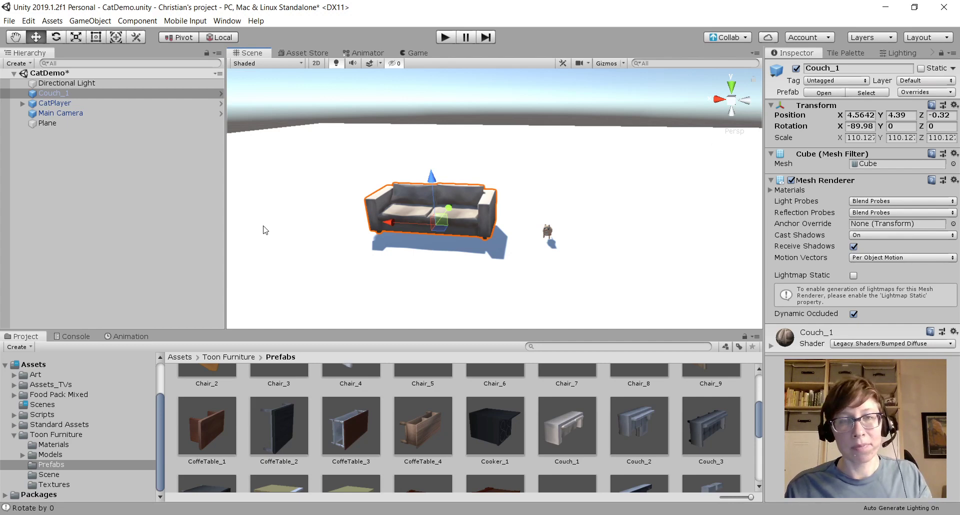
right_drag(321, 165, 341, 200)
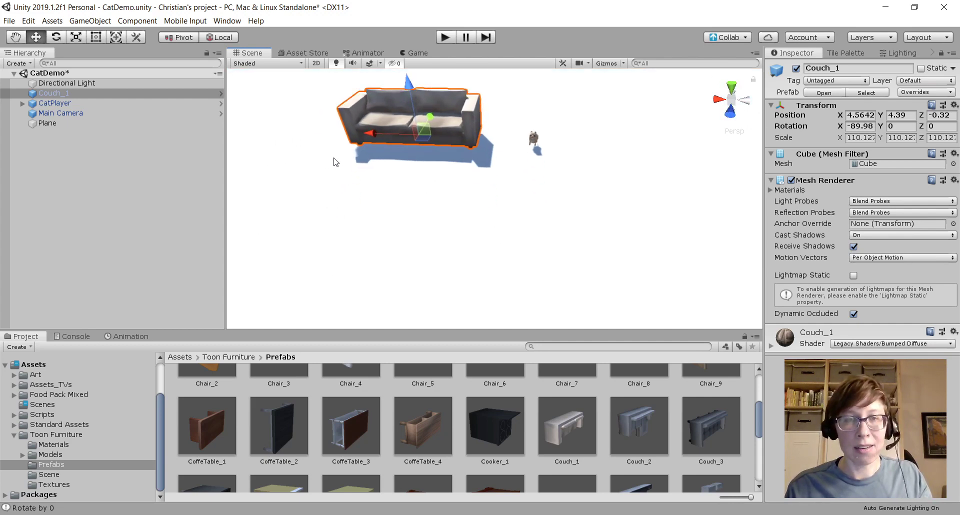
scroll(338, 165, down, 5)
scroll(339, 164, down, 6)
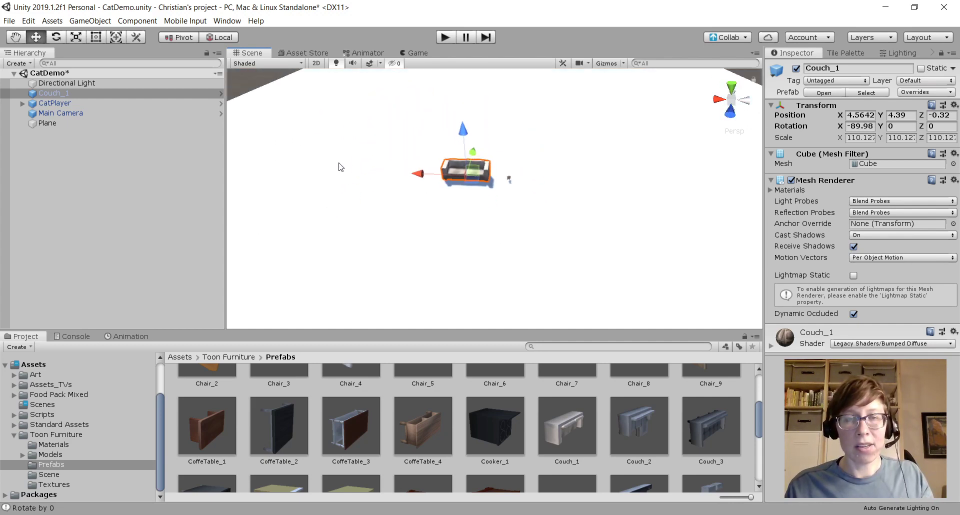
scroll(358, 250, up, 10)
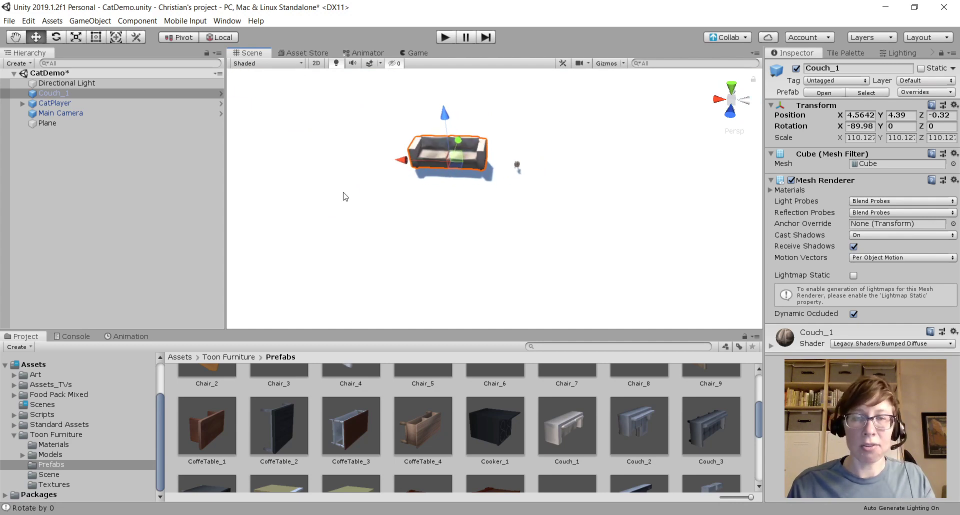
mouse_move(352, 257)
right_down()
mouse_move(394, 240)
mouse_move(350, 254)
right_up()
scroll(362, 250, up, 3)
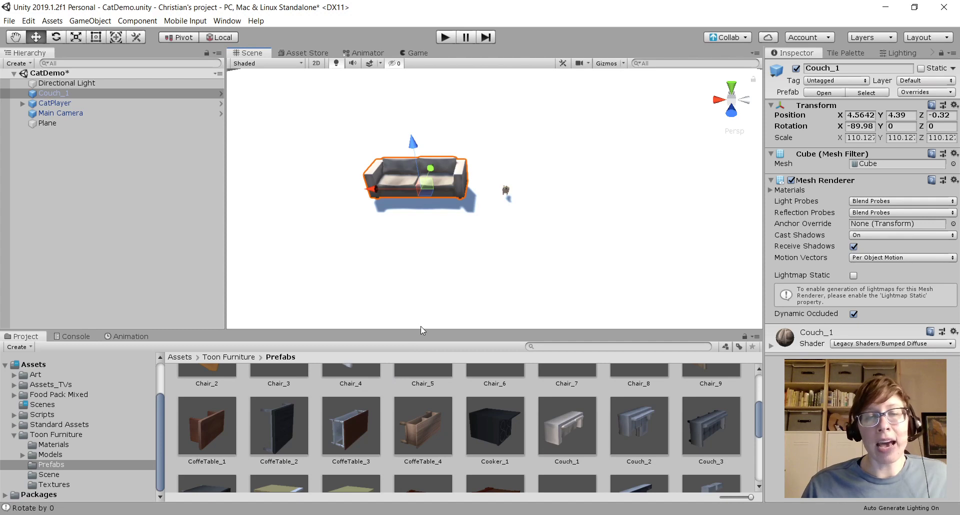
- Switch to the Notepad task list and highlight the line about building out the house interior for reading
key(alt+Tab)
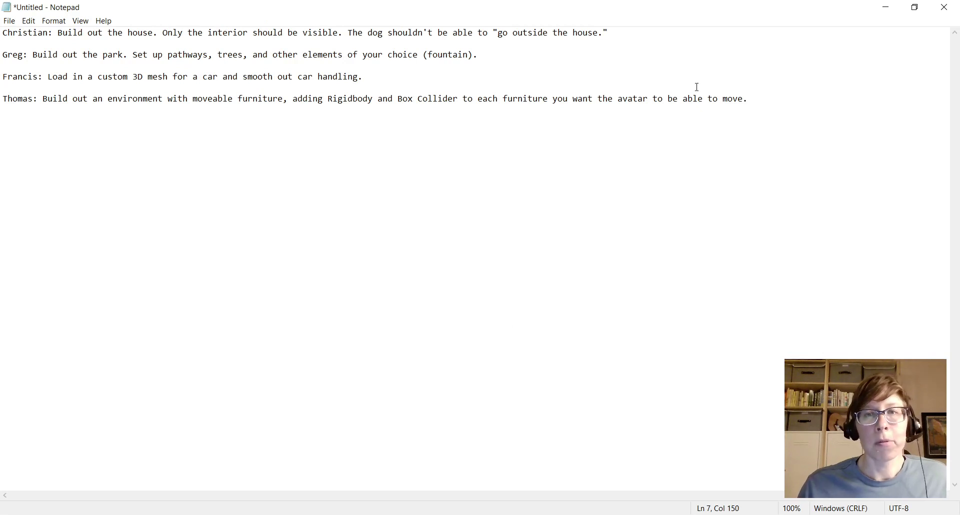
drag(622, 33, 2, 31)
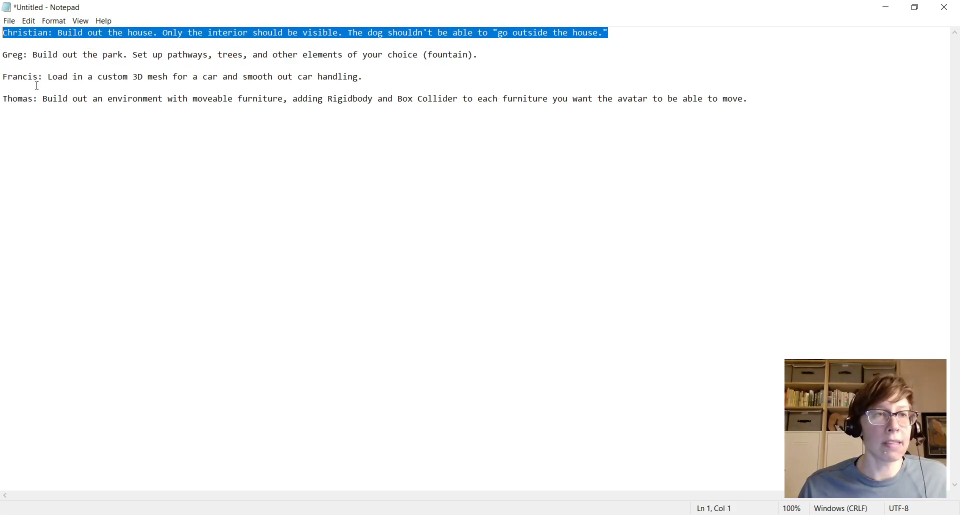
click(116, 198)
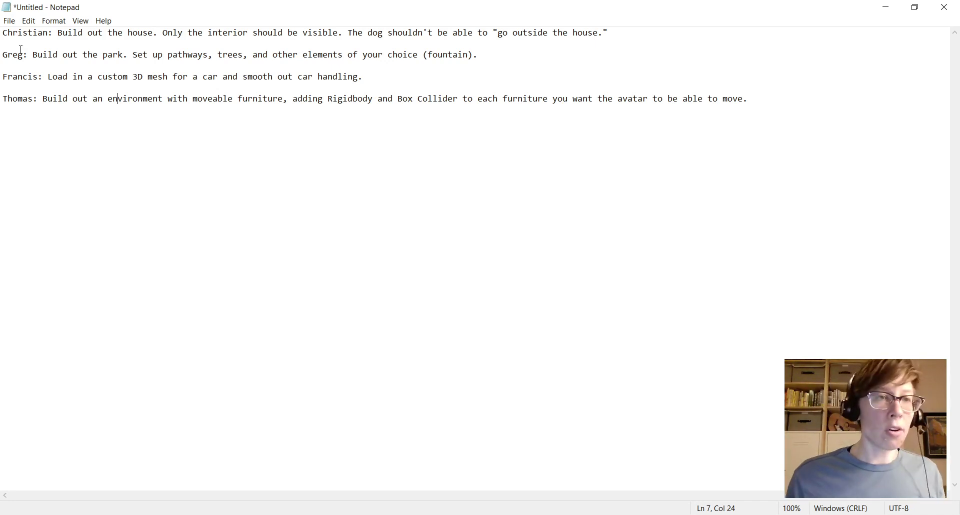
drag(644, 35, 2, 33)
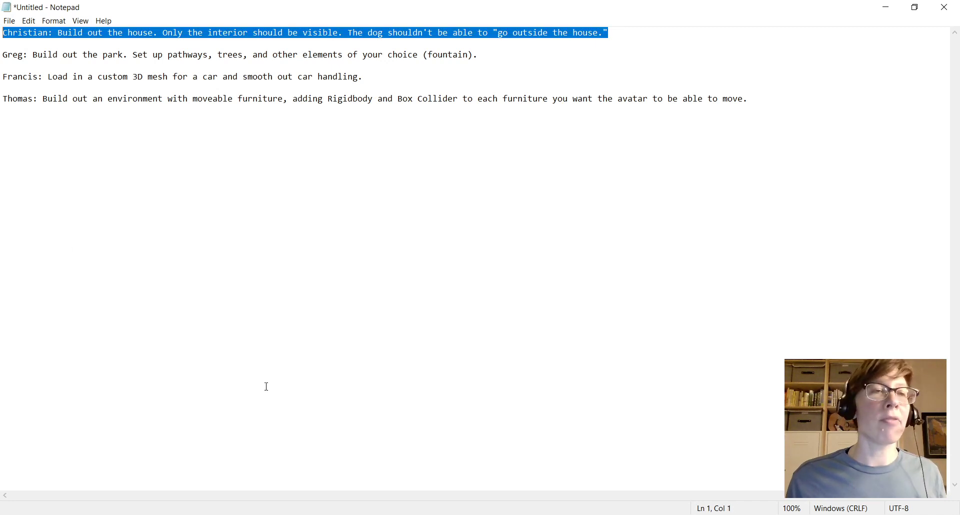
click(46, 123)
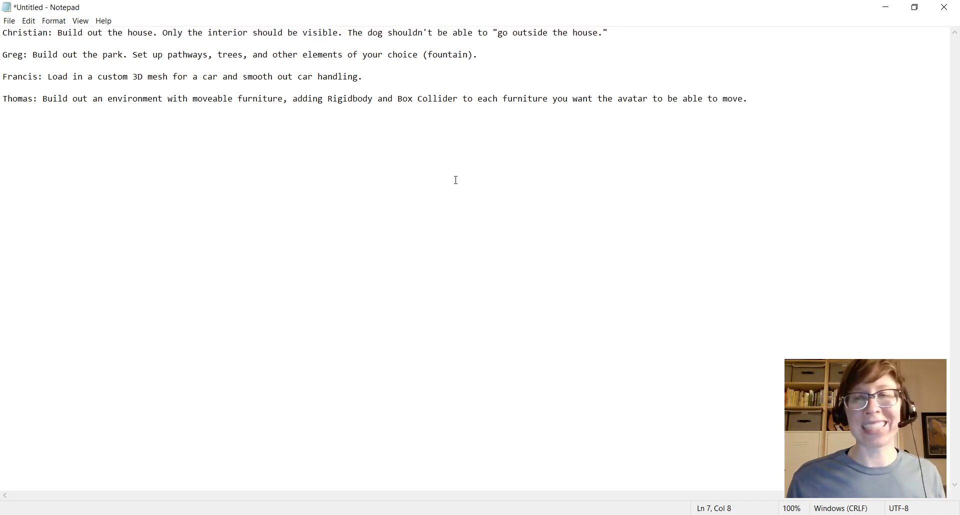
- Highlight the line about moveable furniture with Rigidbody and Box Collider for reading
drag(805, 100, 10, 88)
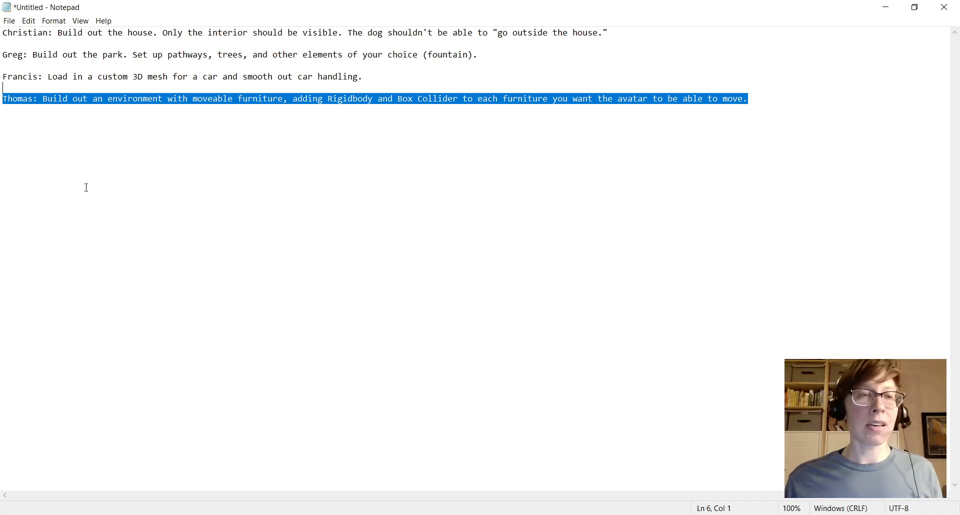
click(39, 140)
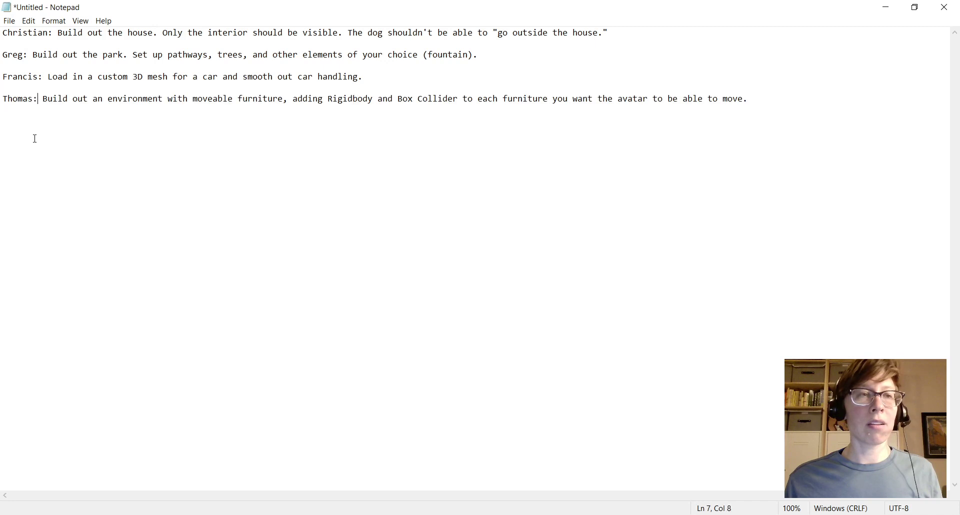
drag(3, 99, 775, 111)
click(774, 111)
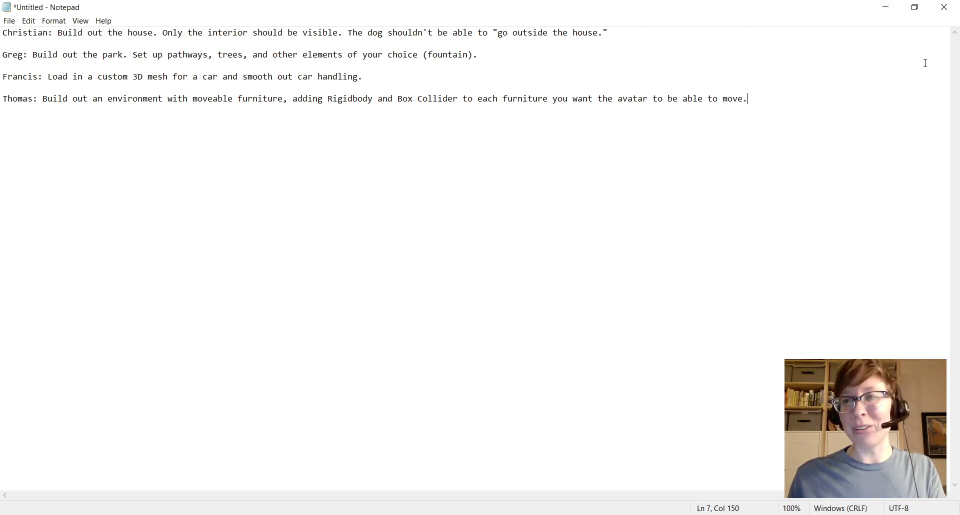
- Restore the Notepad window to a smaller size, place it over Unity, and enlarge it to show the whole task list
click(915, 7)
drag(674, 80, 738, 45)
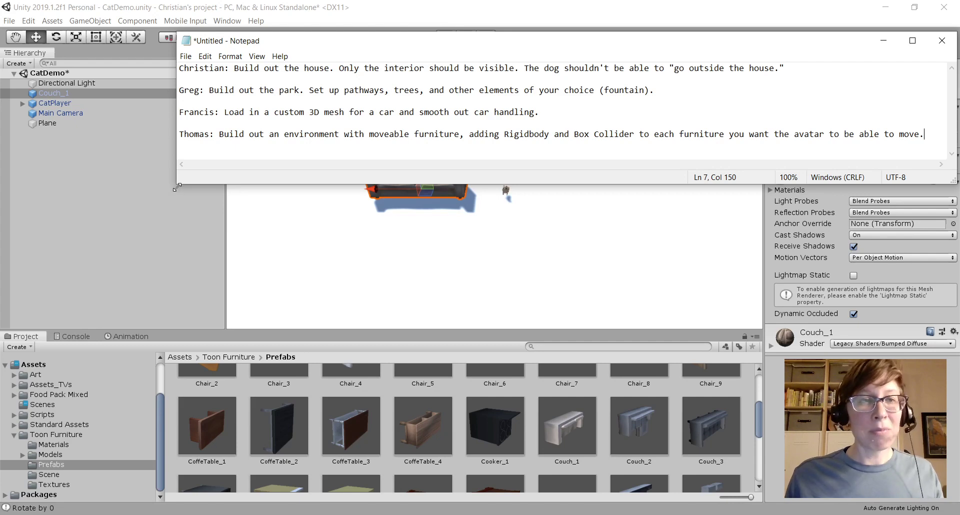
drag(177, 187, 8, 247)
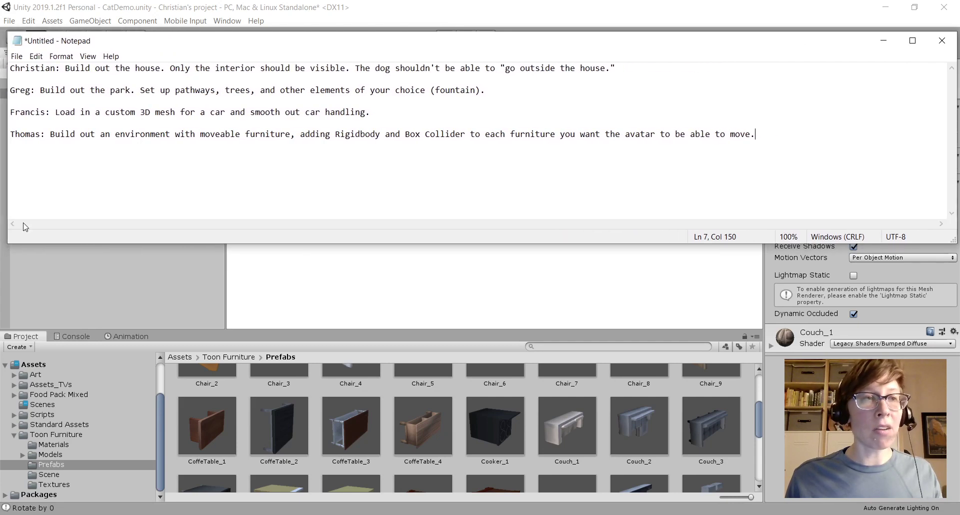
- Return to the CatDemo scene in Unity and examine the couch and cat from an oblique angle
click(325, 5)
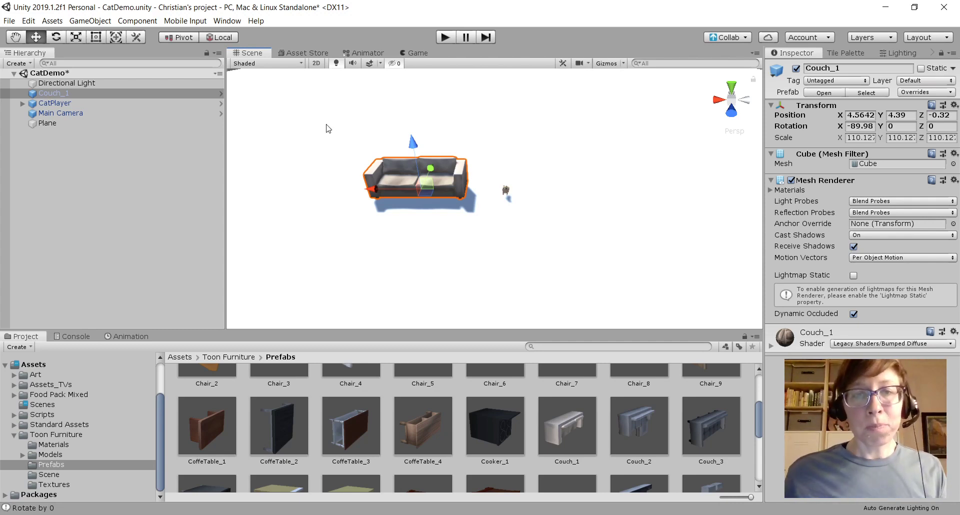
scroll(332, 143, up, 5)
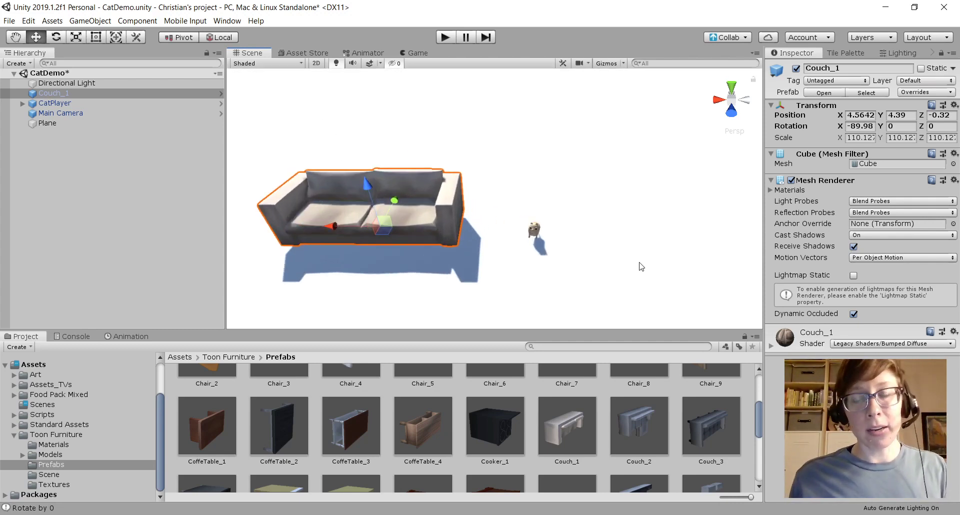
alt+drag(641, 266, 430, 185)
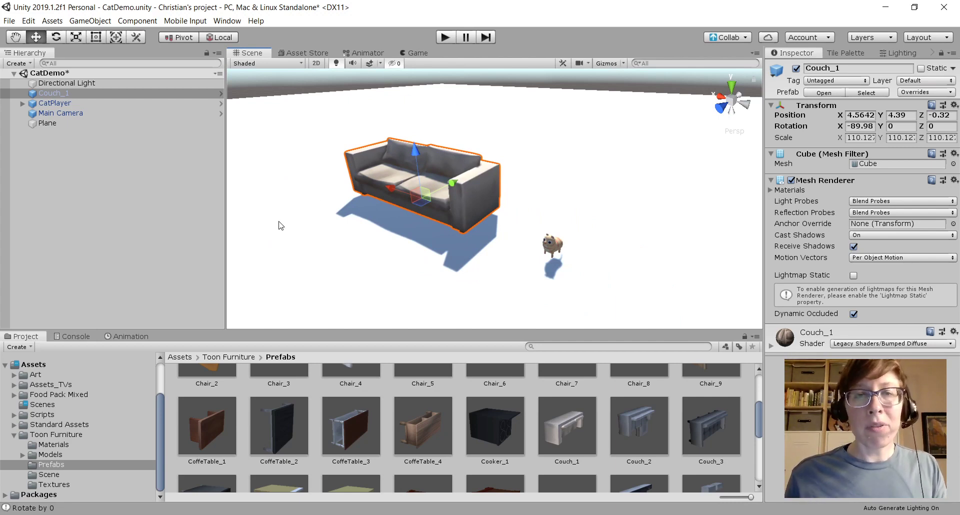
- Add the Queen_Bed_2 prefab to the scene on the open floor beside the couch
scroll(554, 410, down, 5)
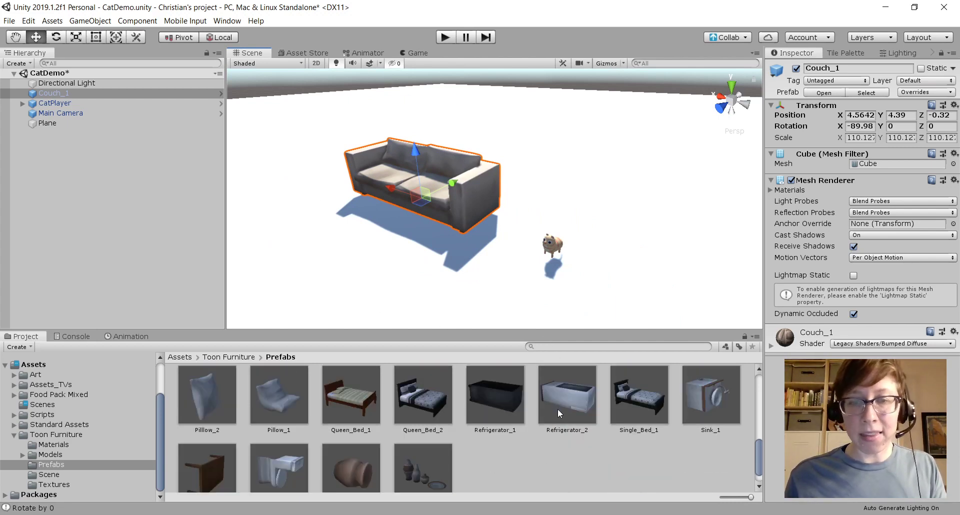
drag(438, 433, 668, 219)
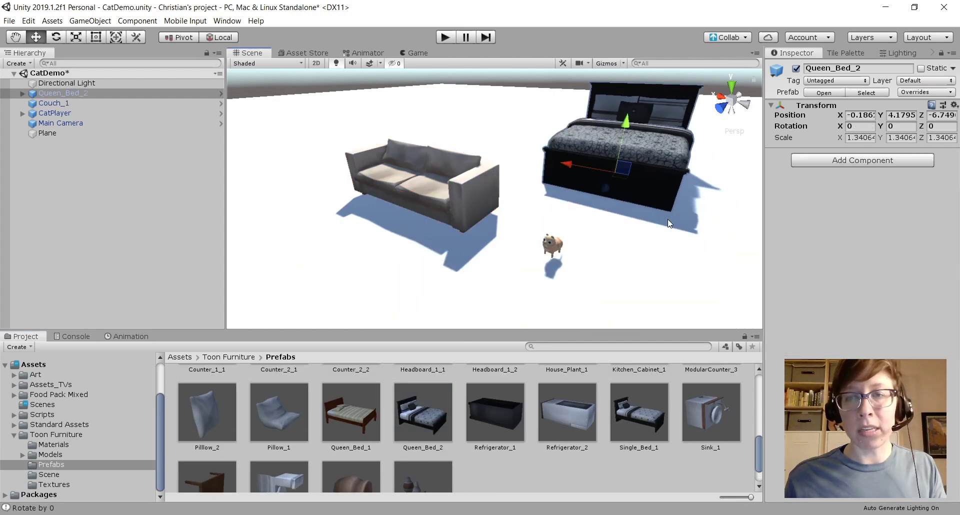
right_drag(667, 219, 649, 231)
middle_drag(714, 232, 496, 227)
alt+right_drag(496, 228, 479, 242)
alt+drag(480, 243, 514, 238)
middle_drag(514, 238, 615, 251)
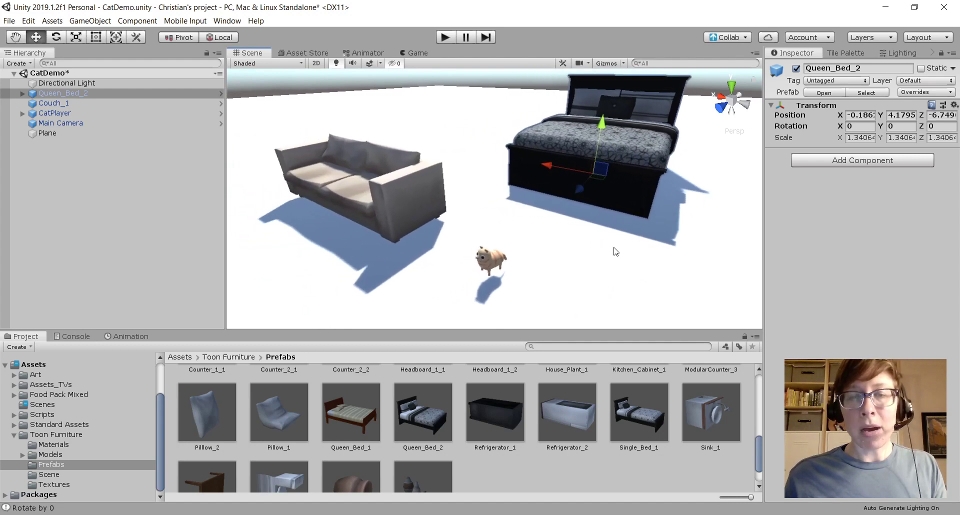
scroll(615, 251, down, 2)
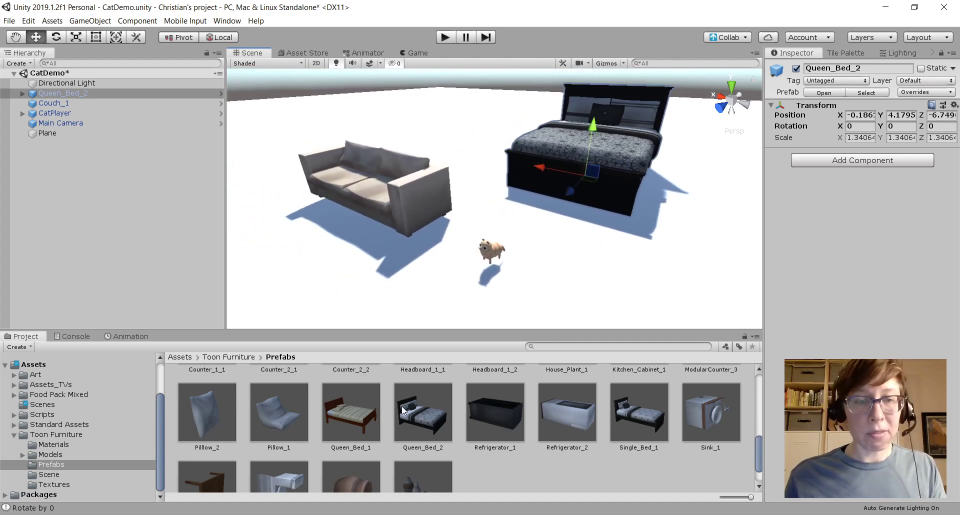
- Add the Pillow_1 prefab in front of the bed and move it to about X -3.34, Y 4.58, Z -1.9
drag(267, 425, 614, 277)
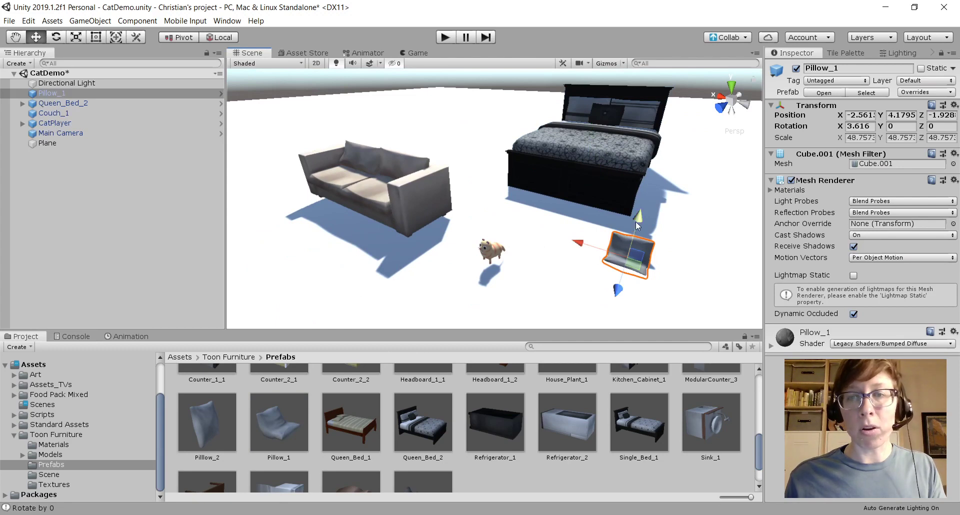
drag(636, 222, 639, 207)
drag(588, 231, 633, 243)
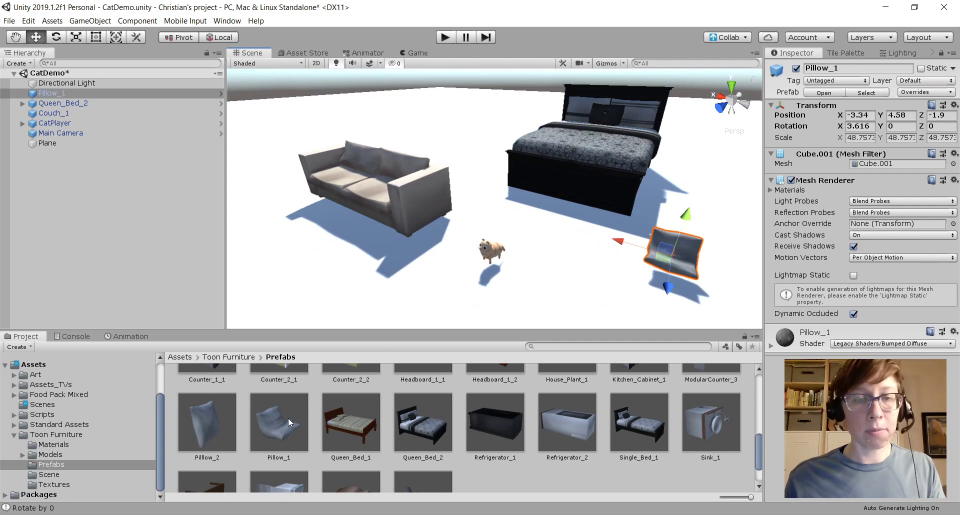
- Add the Ball_1 prefab to the floor between the cat and the pillow
scroll(287, 417, up, 5)
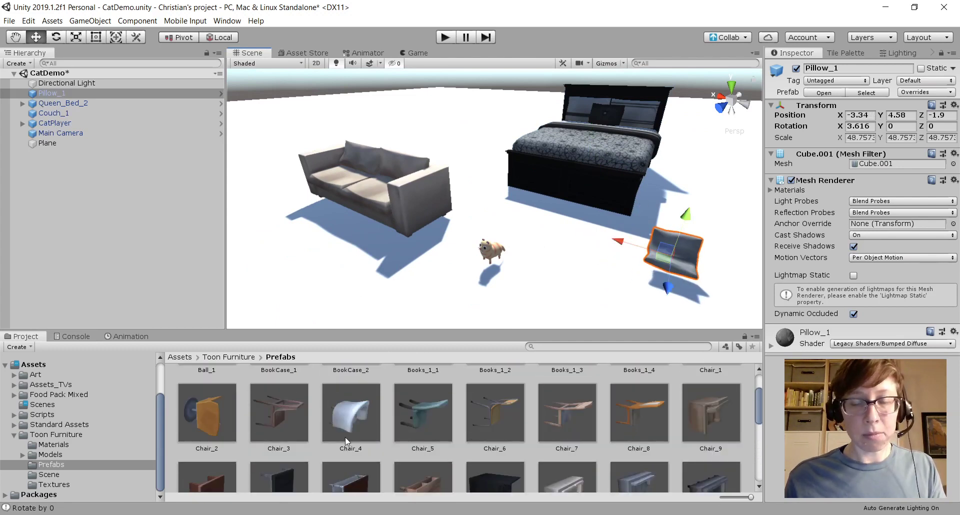
scroll(259, 421, up, 3)
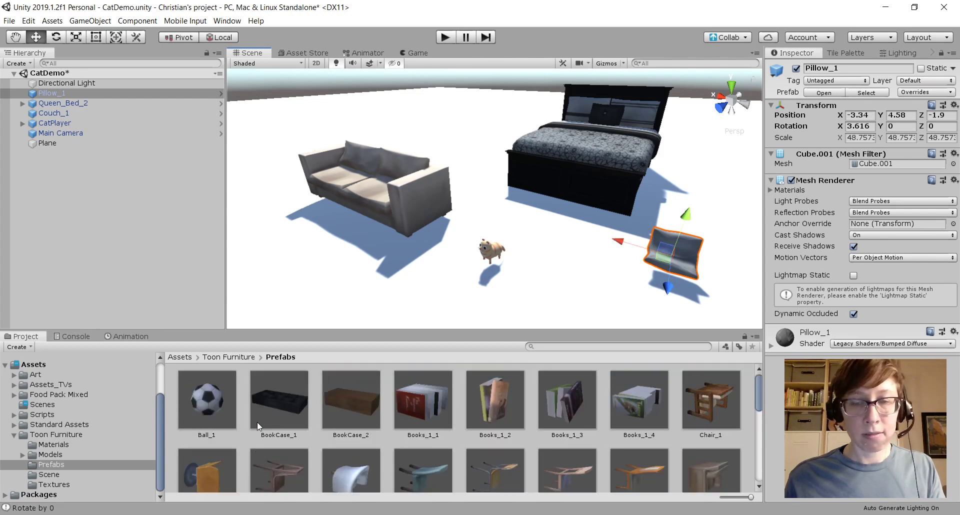
drag(200, 406, 572, 212)
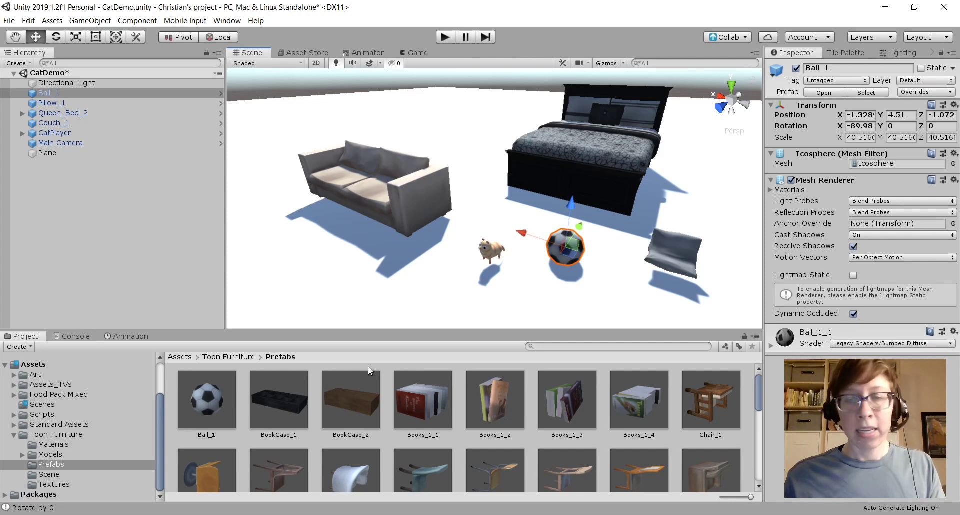
- Add the Counter_2_2 prefab and position it between the couch and the bed at about X 3.34, Y 0.38, Z -3.31
scroll(538, 433, down, 10)
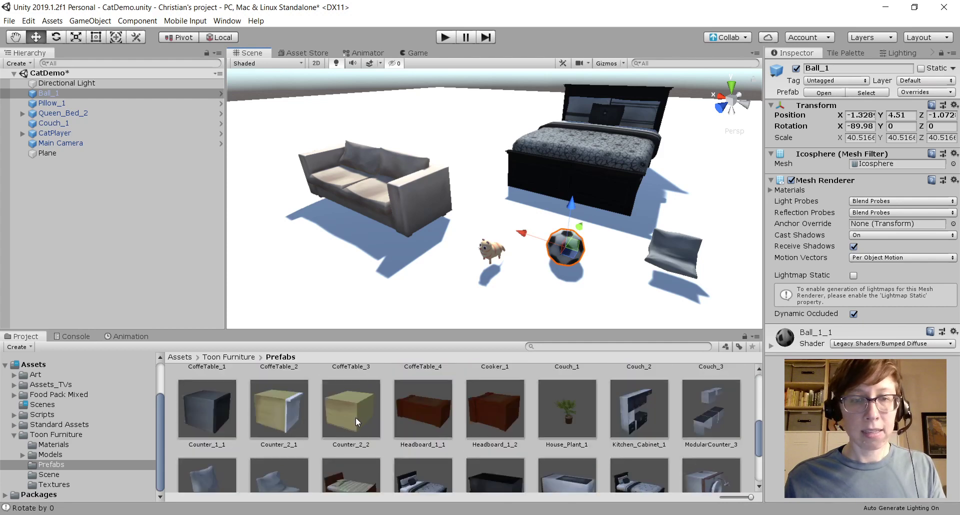
scroll(251, 441, down, 3)
scroll(300, 437, up, 5)
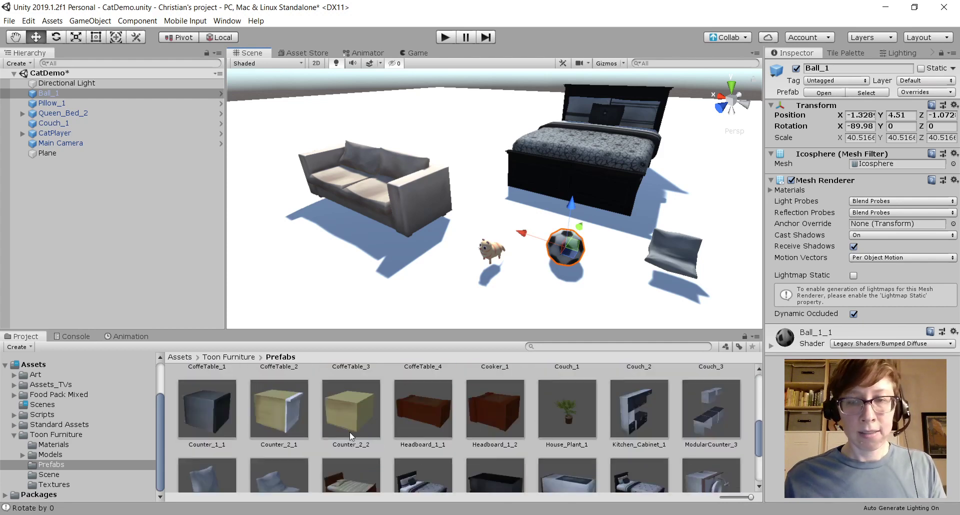
drag(349, 430, 462, 180)
middle_drag(462, 156, 462, 189)
drag(459, 188, 469, 258)
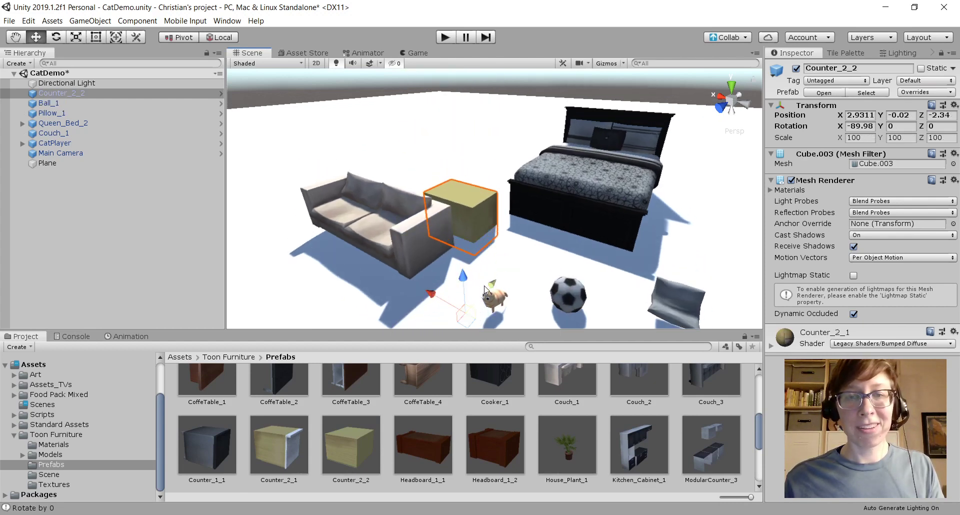
drag(484, 288, 438, 263)
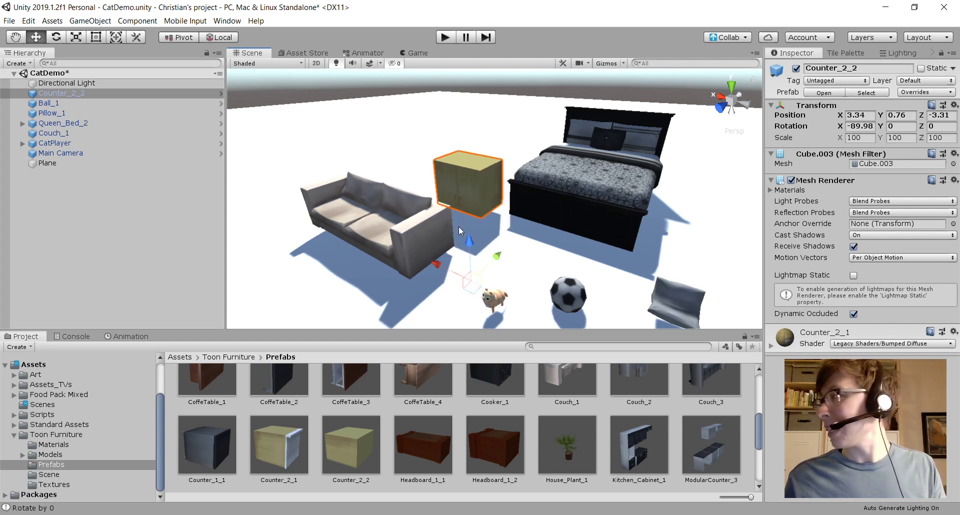
drag(473, 236, 471, 248)
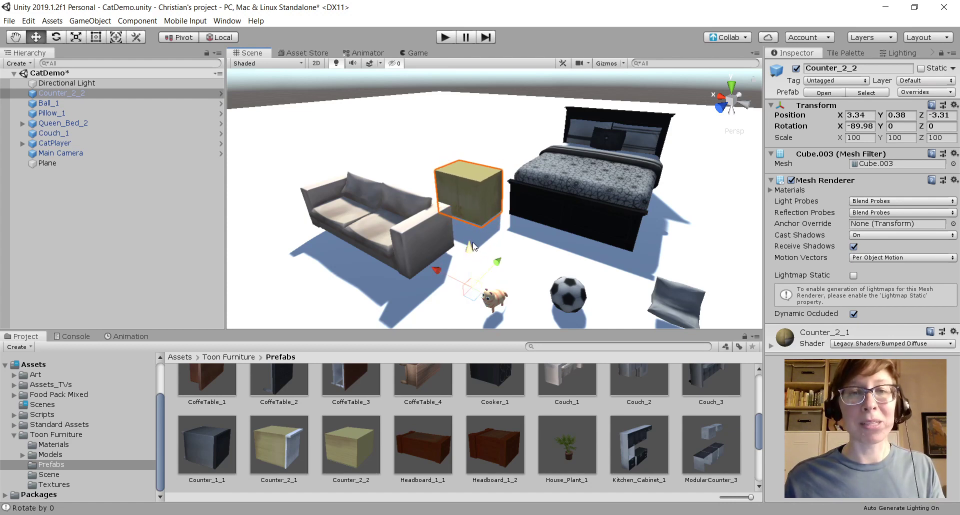
- Try to add a Box Collider to the ground plane by searching the components for "collider"
right_drag(375, 261, 394, 277)
click(329, 320)
middle_drag(325, 295, 408, 280)
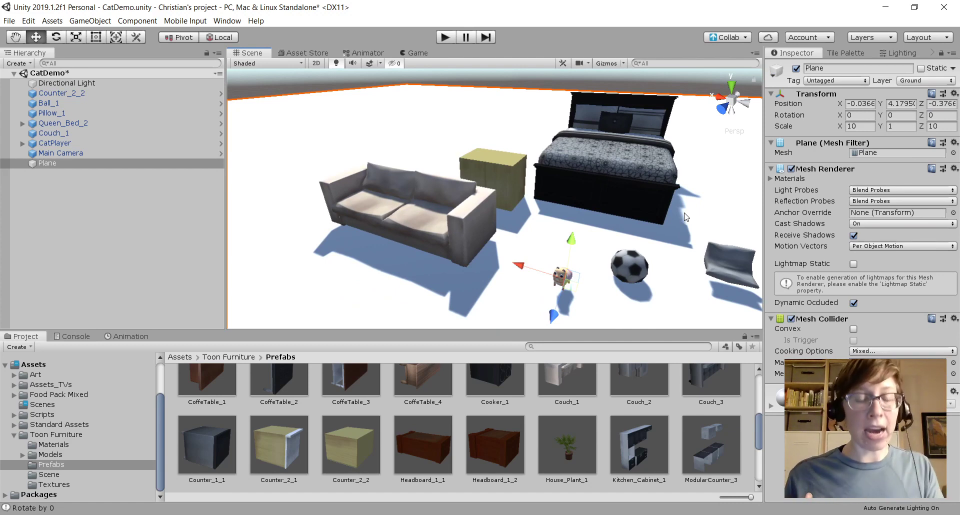
middle_drag(712, 179, 687, 184)
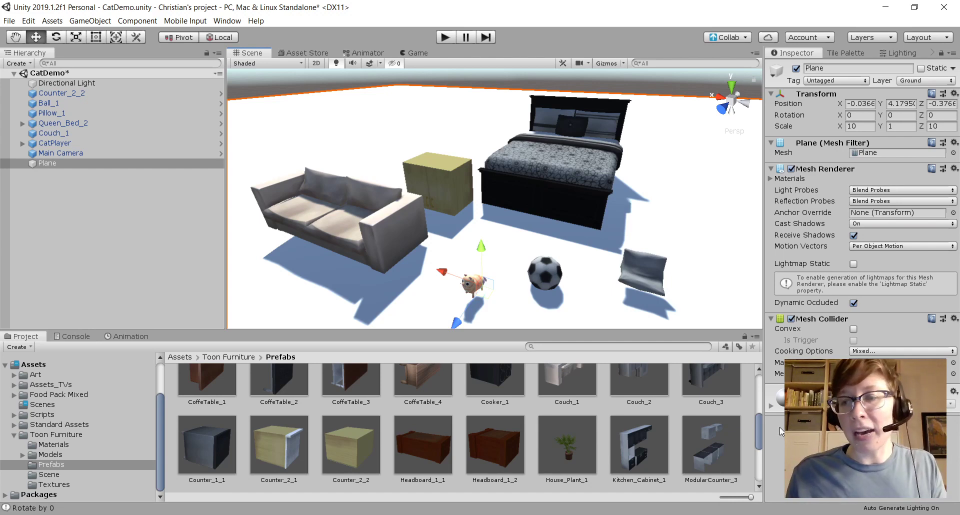
key(ctrl+shift+a)
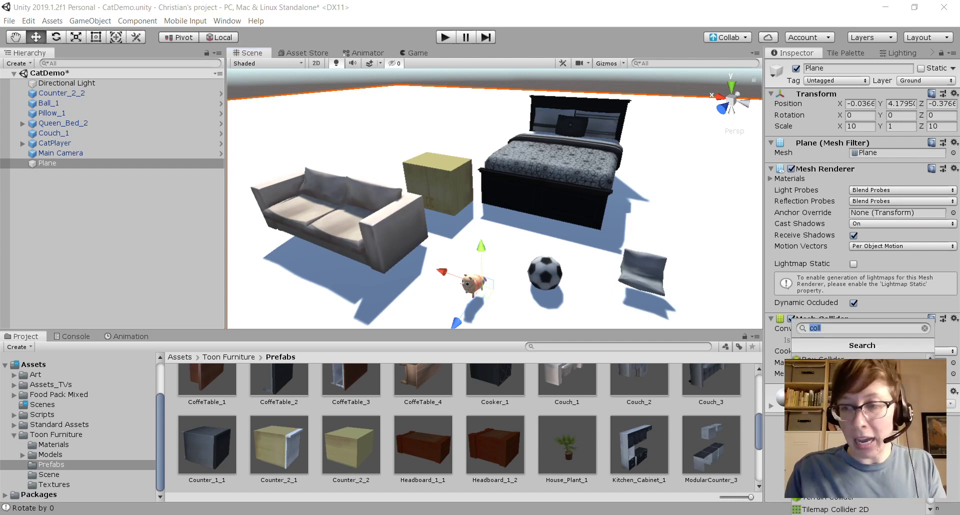
text(collider)
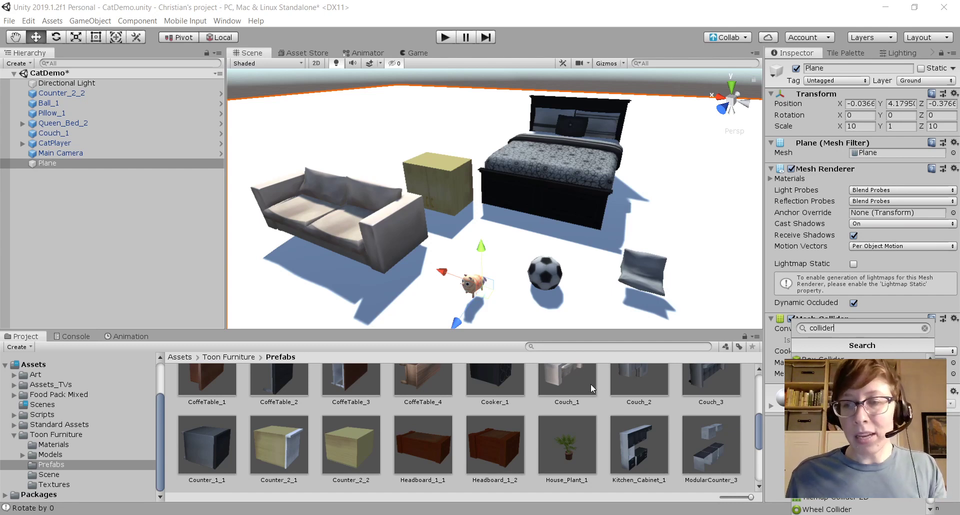
key(Return)
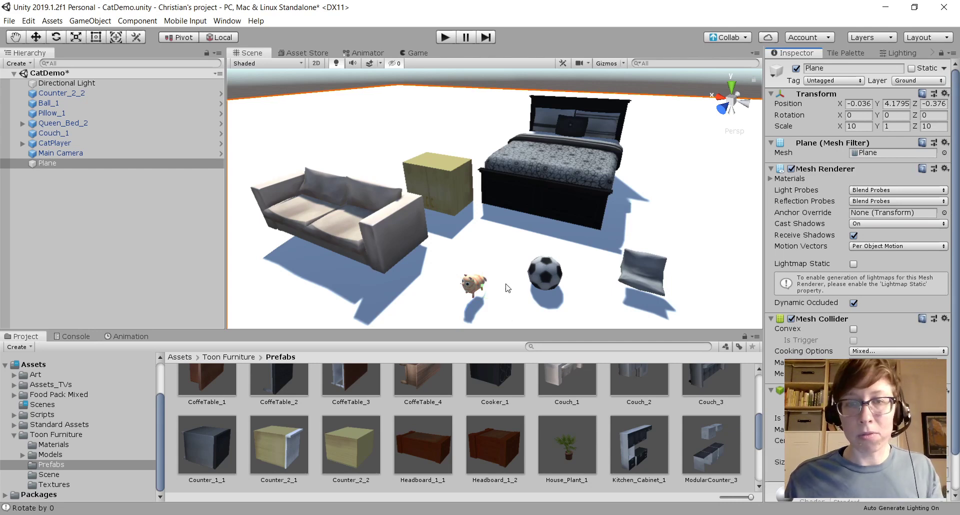
- Add a Box Collider to the Counter_2_2 object and turn on editing of the collider's bounds
scroll(505, 300, up, 4)
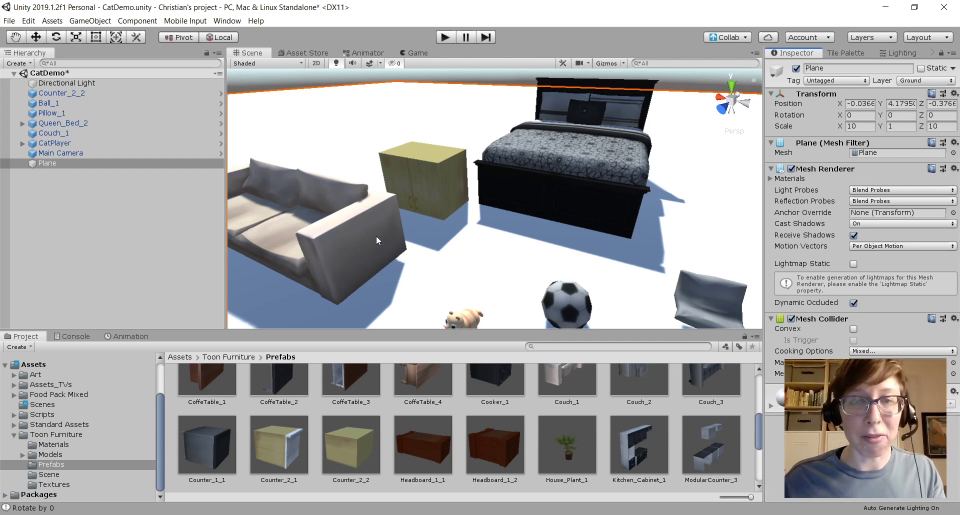
middle_drag(377, 238, 505, 260)
click(509, 190)
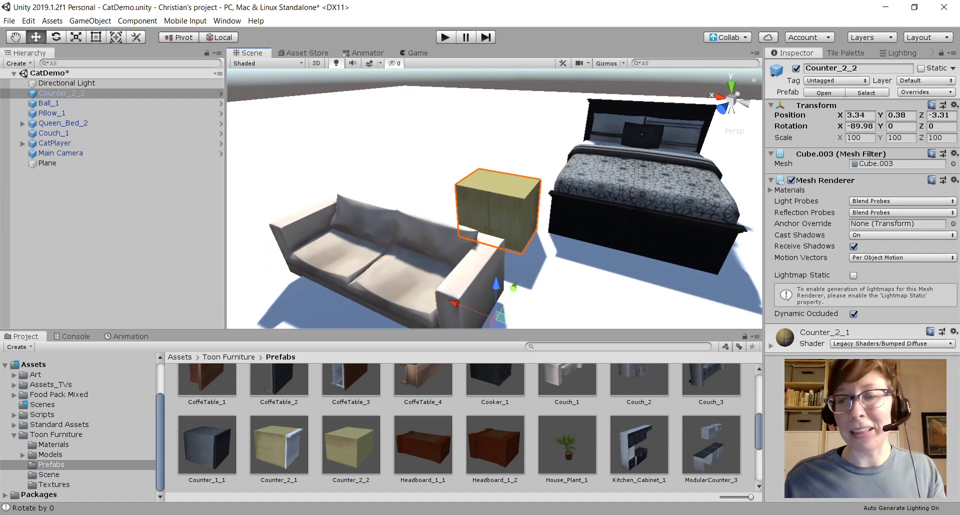
click(862, 373)
click(871, 356)
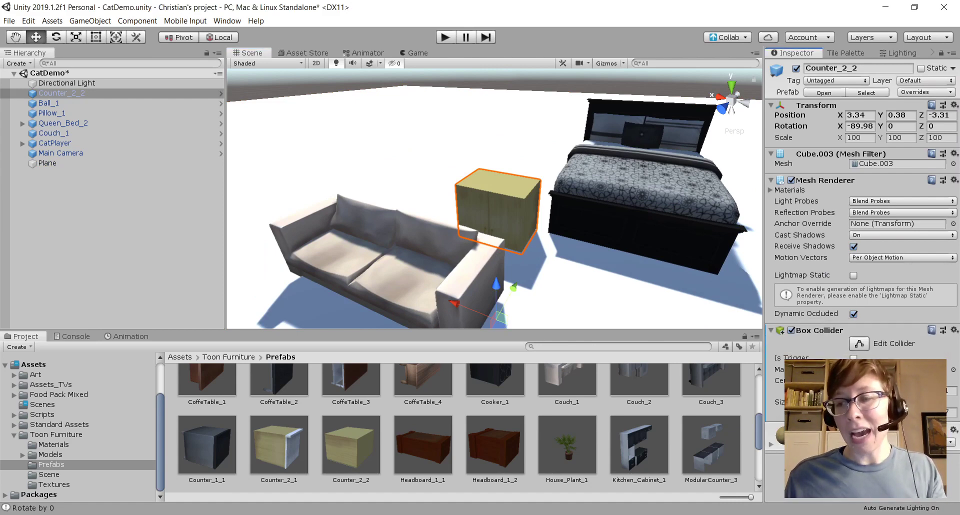
click(858, 344)
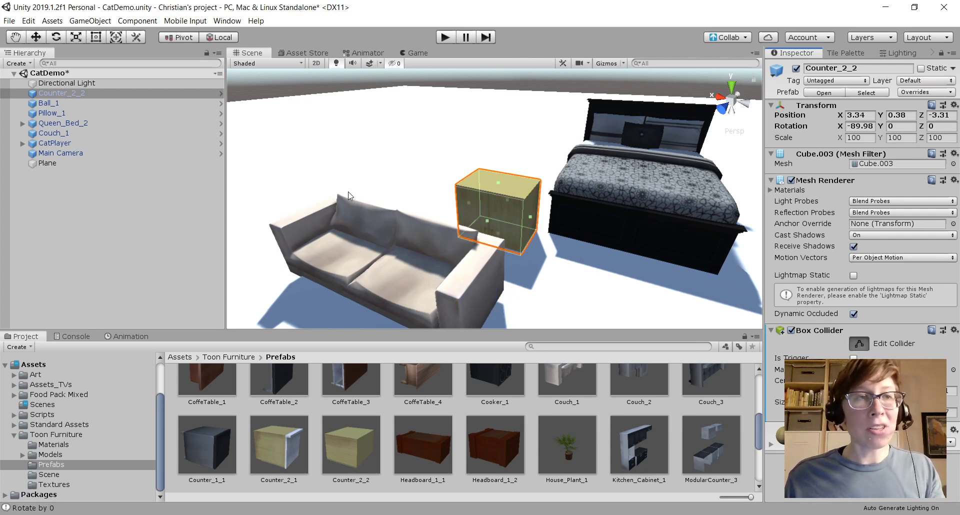
- Leave collider editing and move the counter along X to about 5.06, farther from the bed
middle_drag(531, 244, 374, 248)
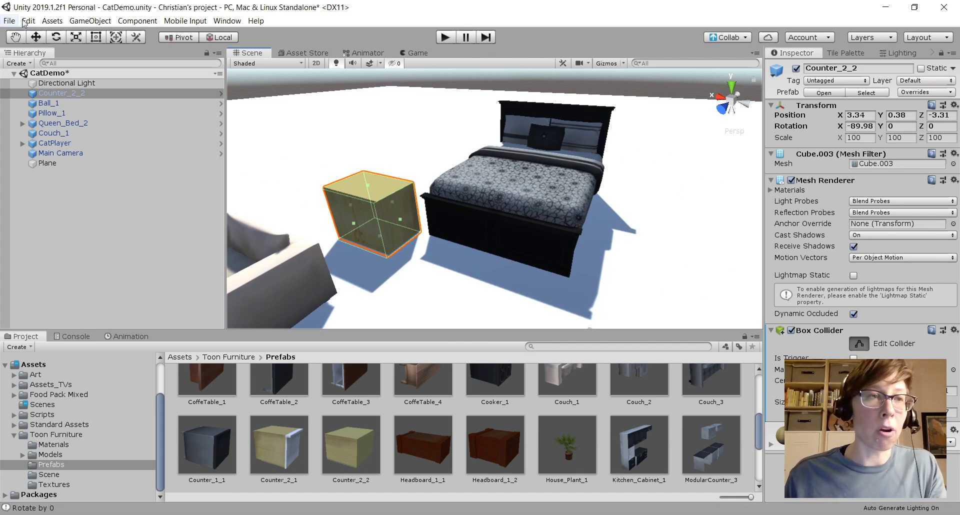
key(w)
drag(354, 291, 380, 280)
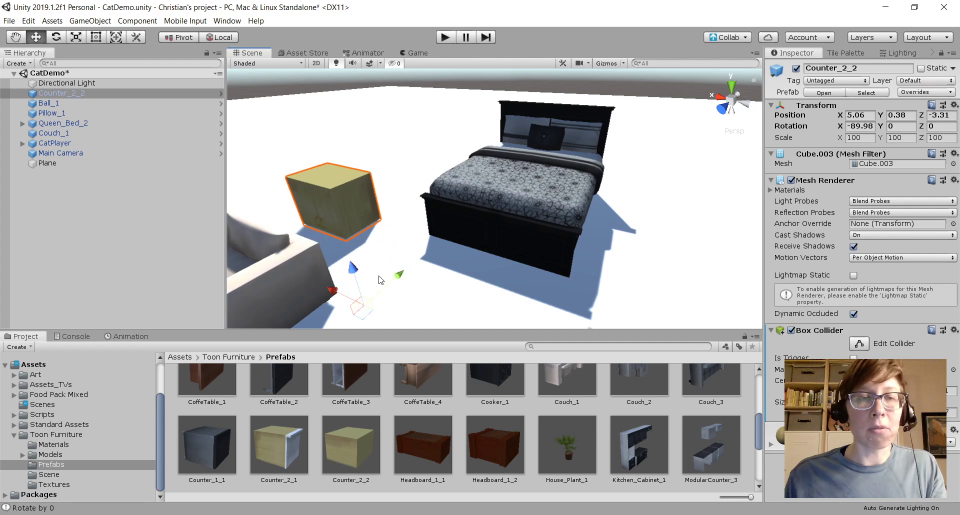
- Run the scene and walk the cat among the furniture up to the counter to test its Box Collider
click(445, 37)
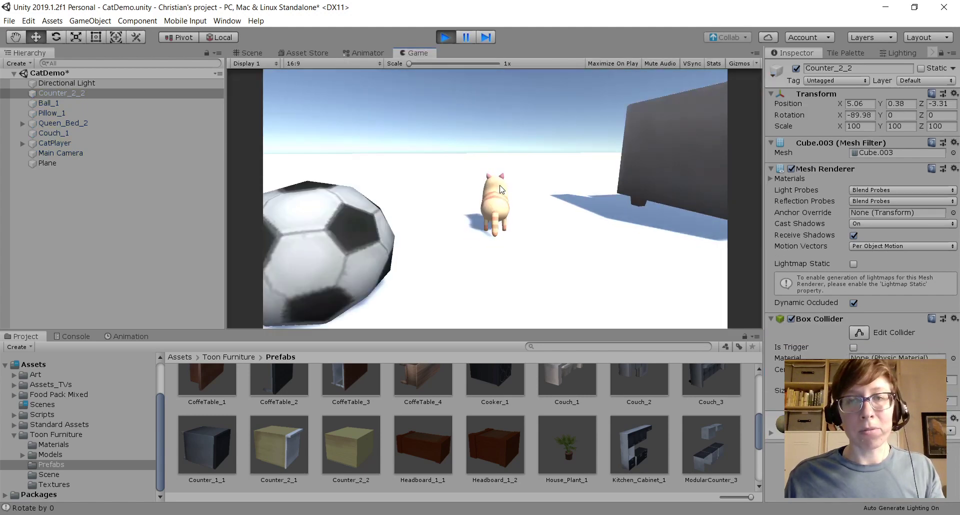
key(w)
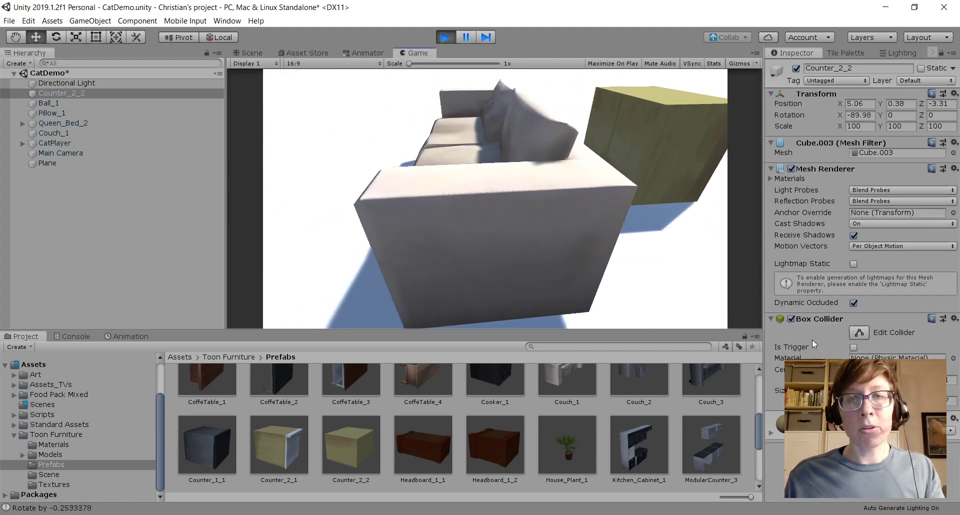
key(s)
key(d)
key(w)
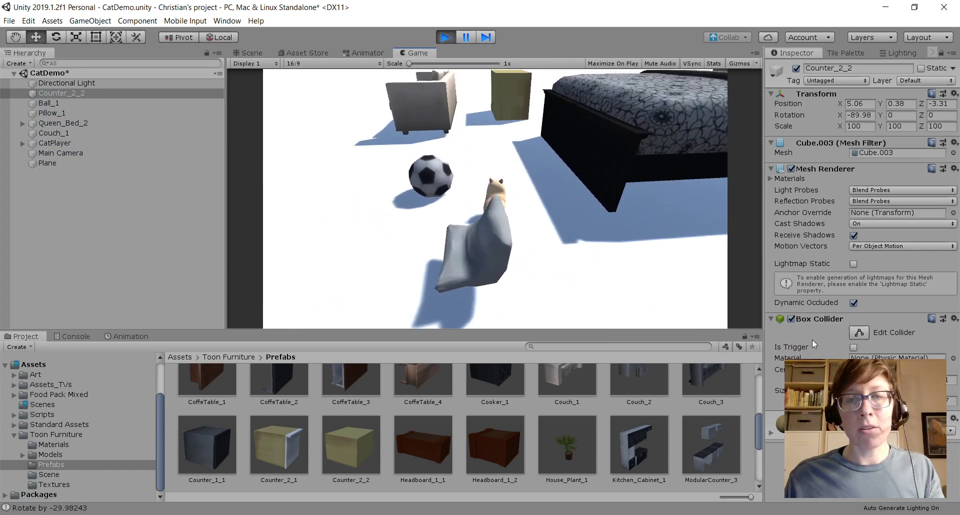
key(a)
key(d)
key(w)
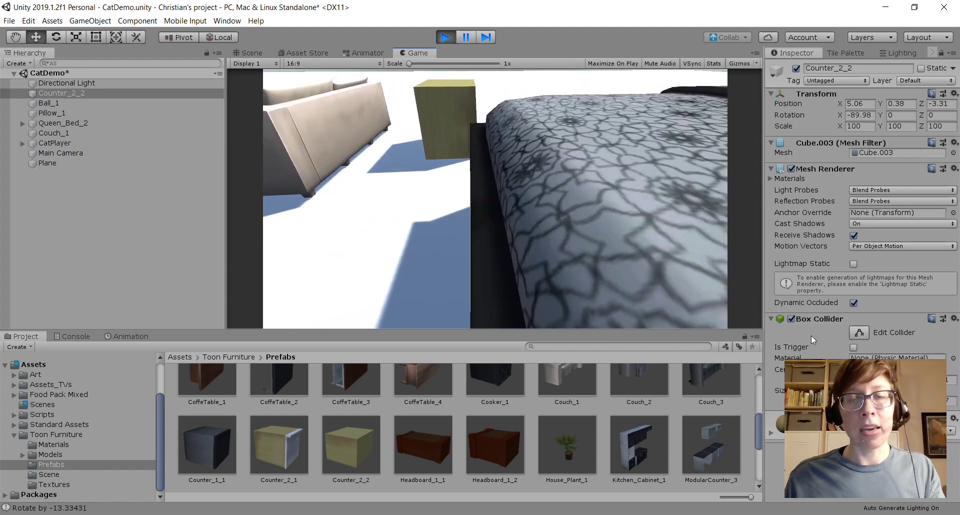
key(w)
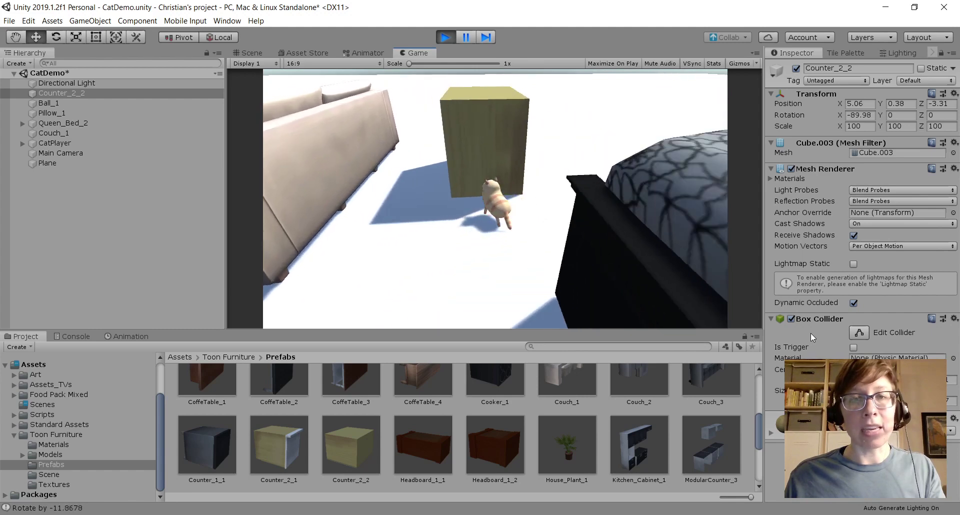
- Steer the cat around the couch and bed and back against the counter to compare how each piece of furniture collides
key(a)
key(w)
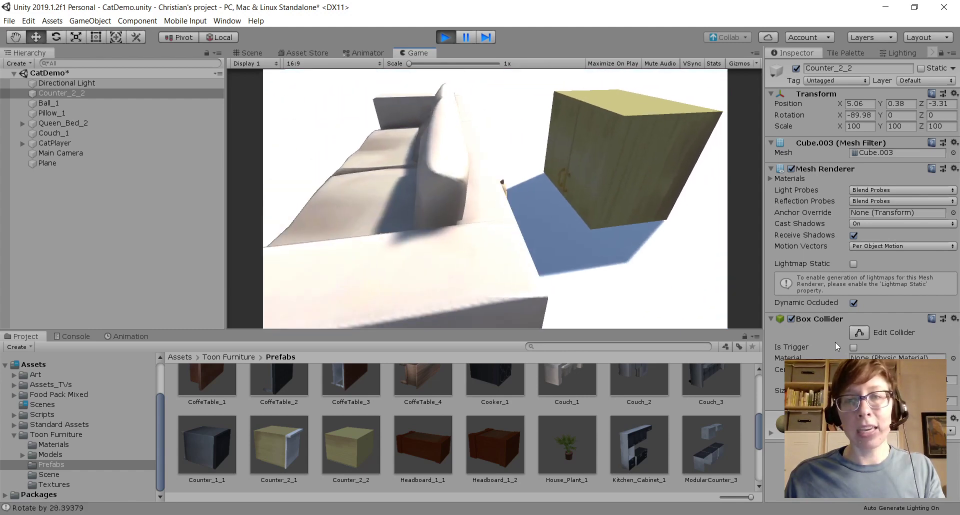
key(s)
key(w)
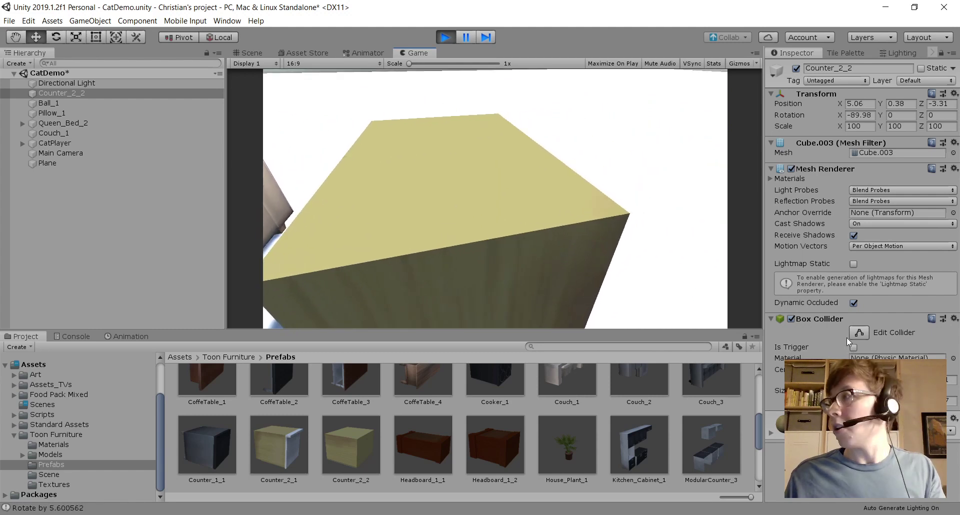
key(a)
key(s)
key(d)
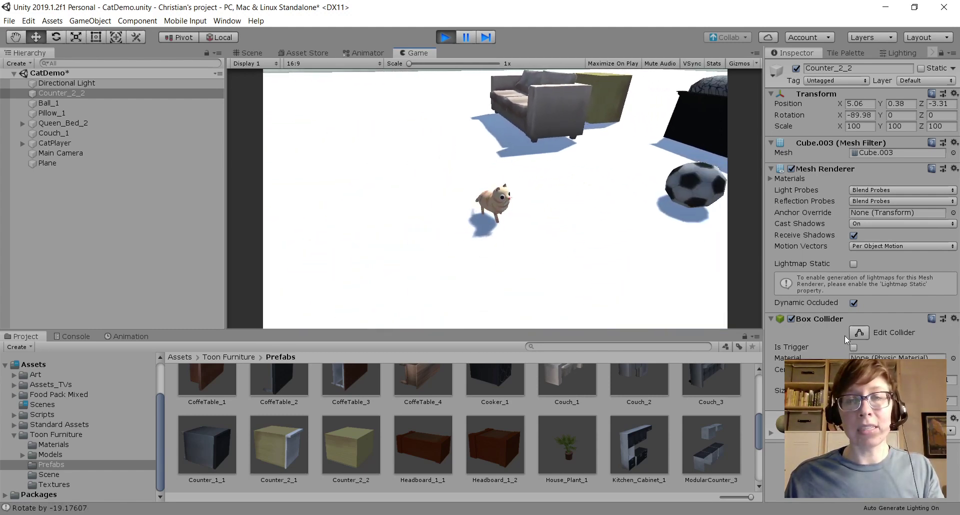
key(w)
key(d)
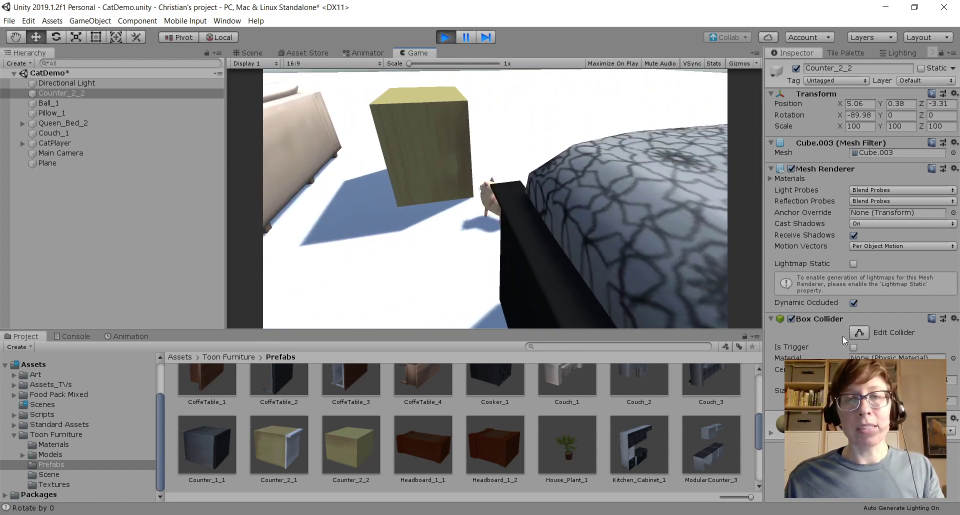
key(a)
key(d)
key(d)
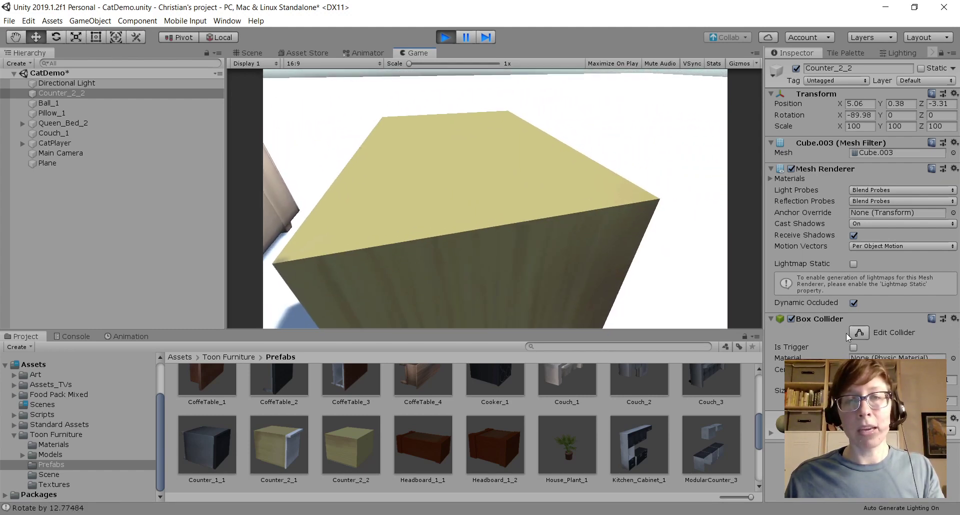
- Steer the cat away from the counter and stop the running scene
key(a)
key(a)
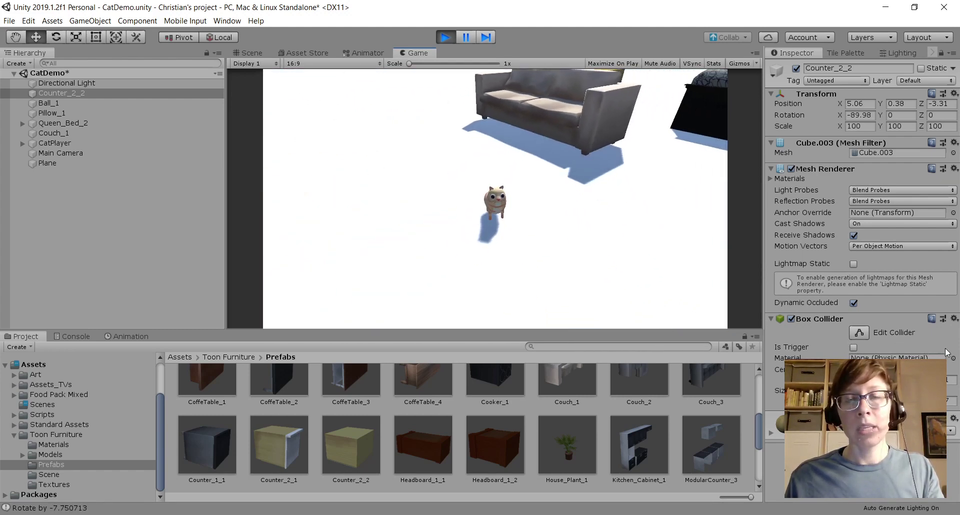
click(451, 36)
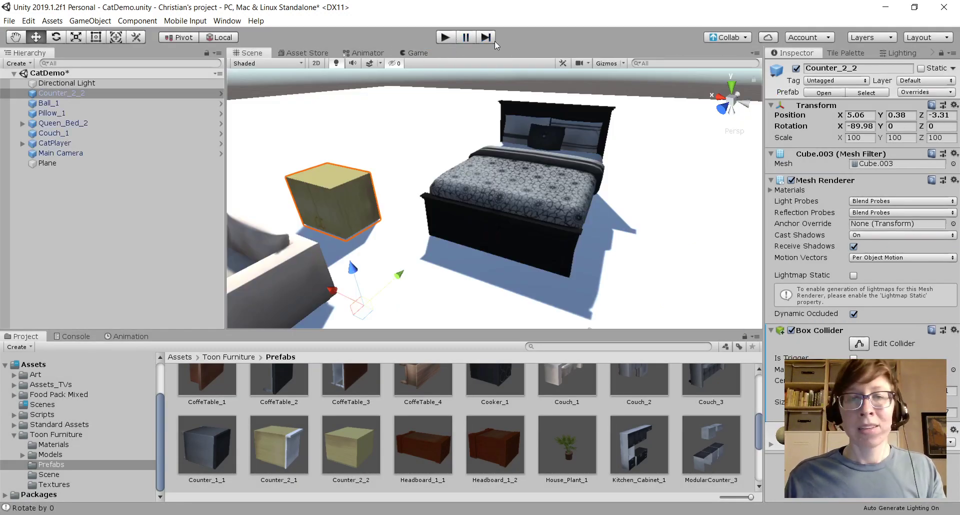
- Add a Mesh Collider to Counter_2_2 alongside its Box Collider and inspect the new component's settings
scroll(394, 265, down, 5)
scroll(394, 265, up, 3)
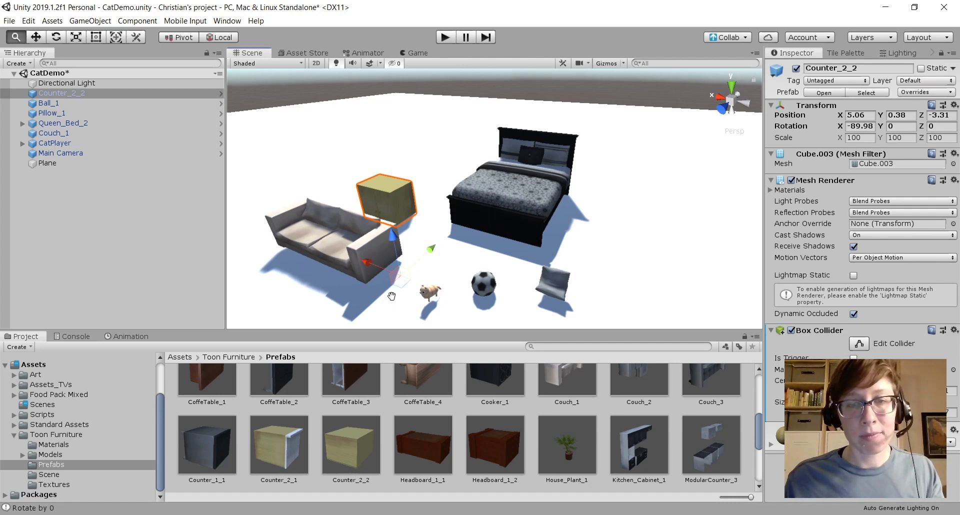
middle_drag(392, 296, 524, 249)
middle_drag(423, 225, 393, 301)
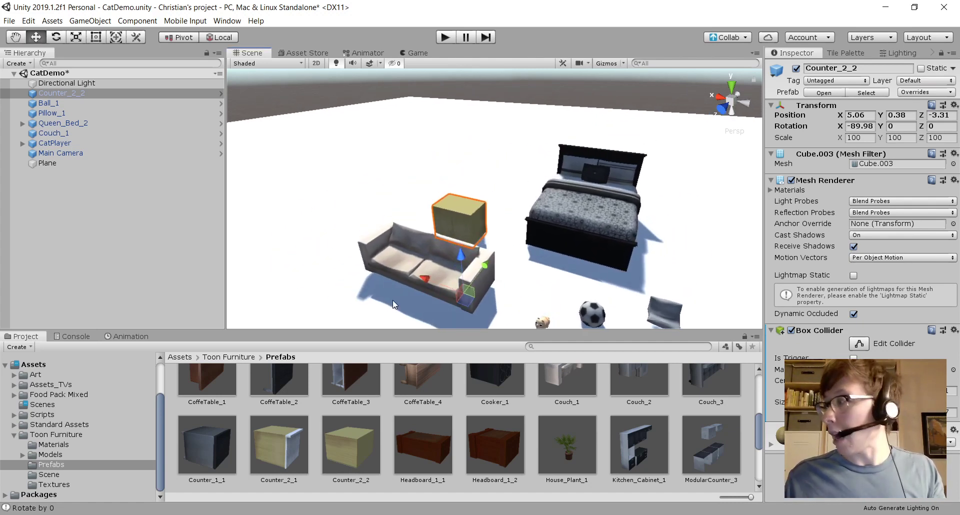
drag(442, 250, 431, 301)
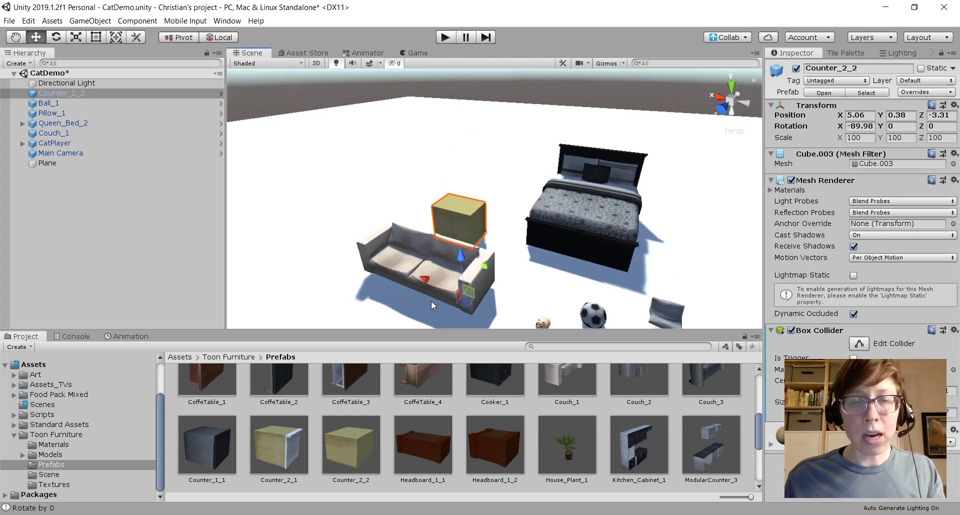
scroll(431, 301, up, 2)
middle_drag(345, 300, 337, 250)
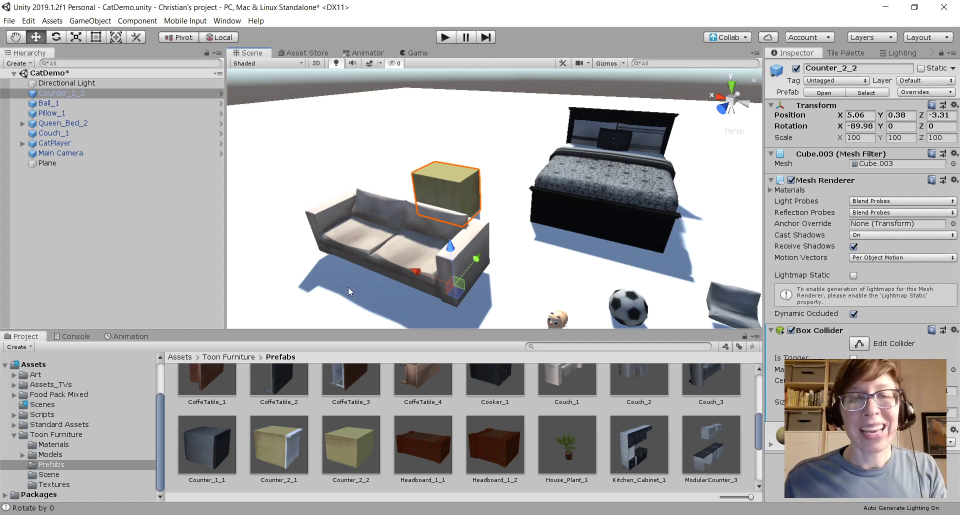
key(ctrl+shift+a)
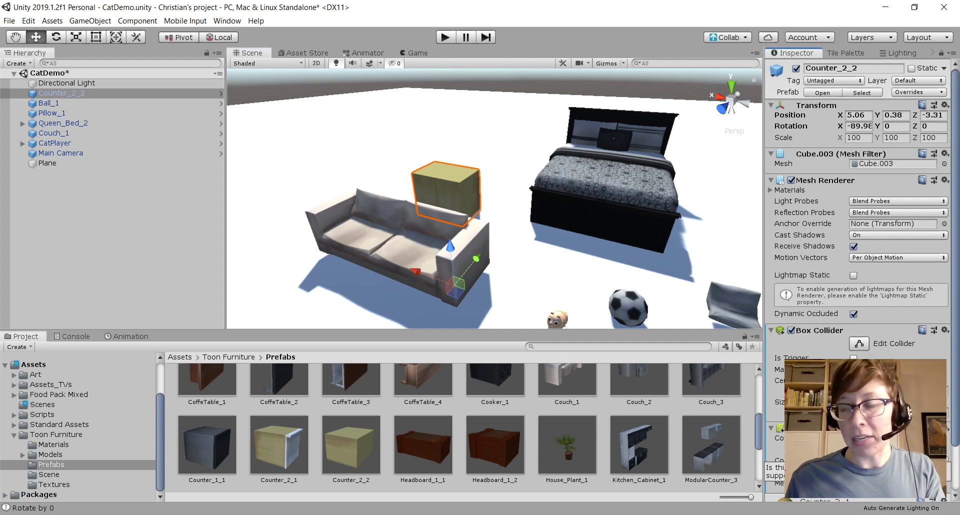
drag(955, 295, 955, 352)
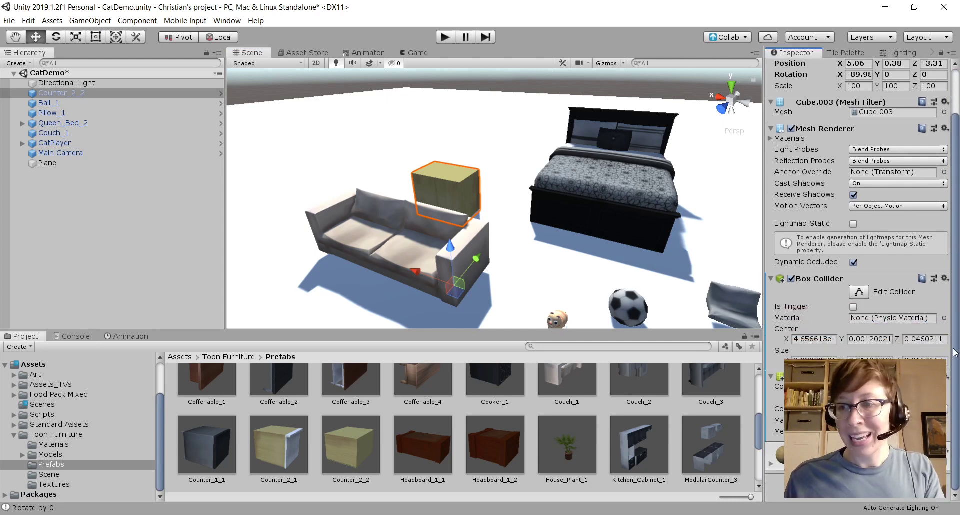
scroll(859, 210, up, 2)
scroll(860, 210, down, 2)
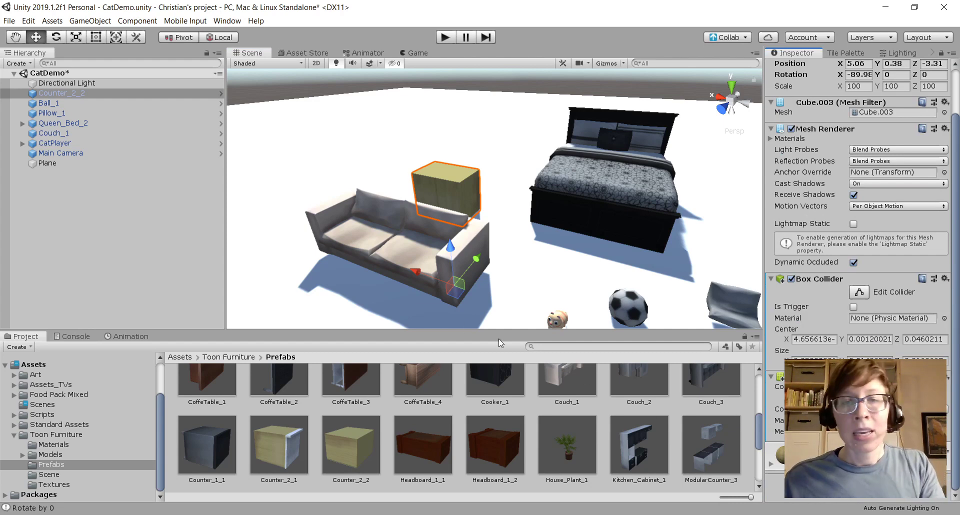
- Move the counter along Z to about -4.76, behind the couch, and briefly test-run the scene with the cat
drag(475, 263, 500, 239)
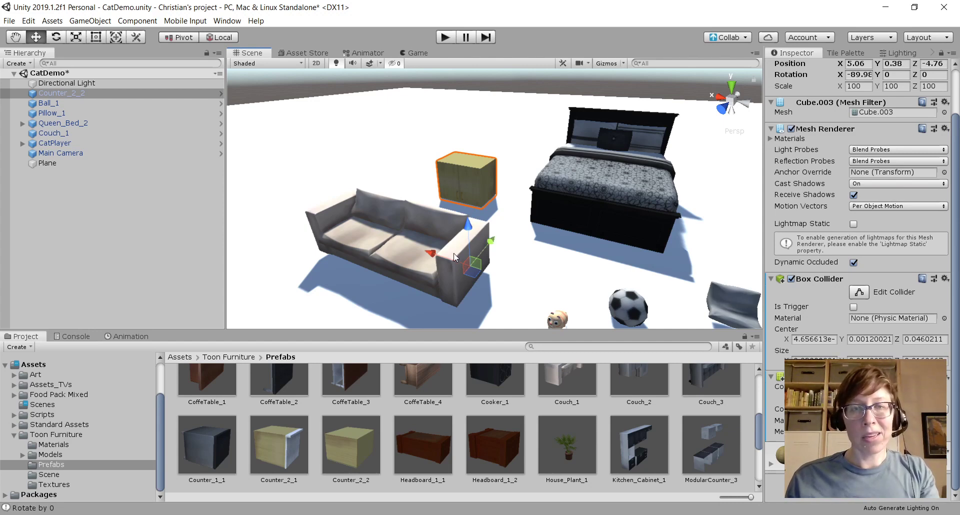
click(443, 37)
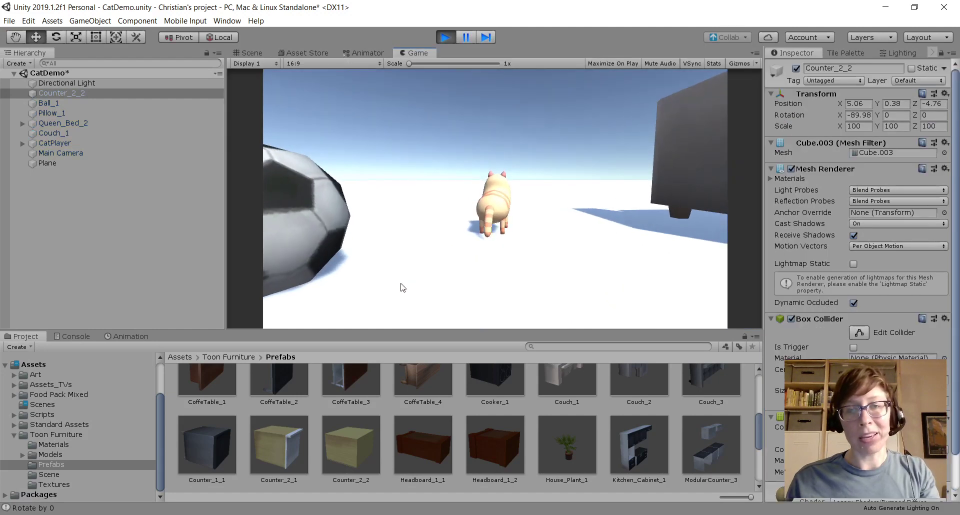
key(w)
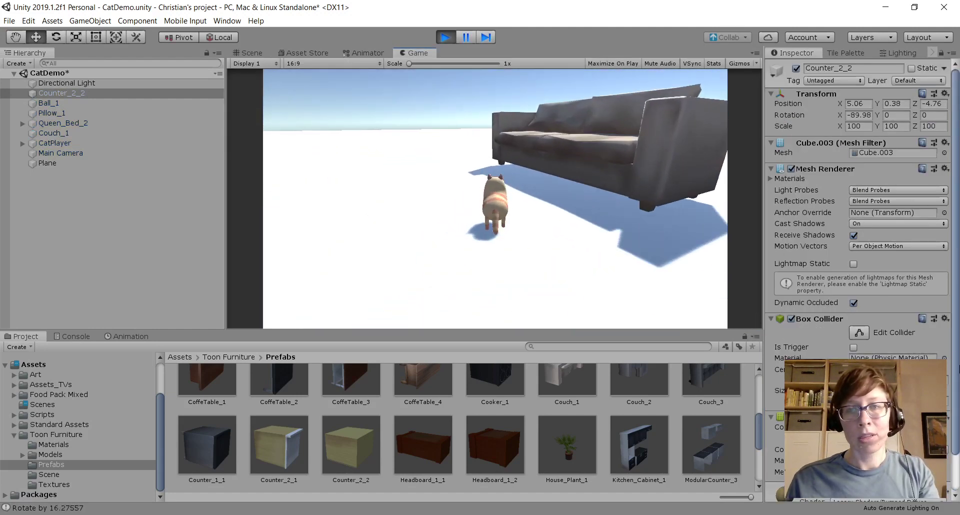
key(a)
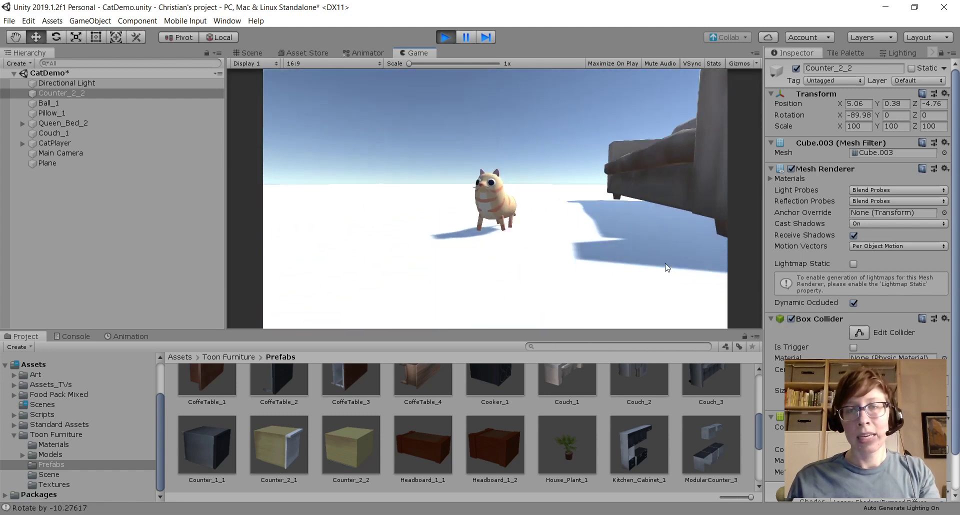
click(445, 38)
key(ctrl+p)
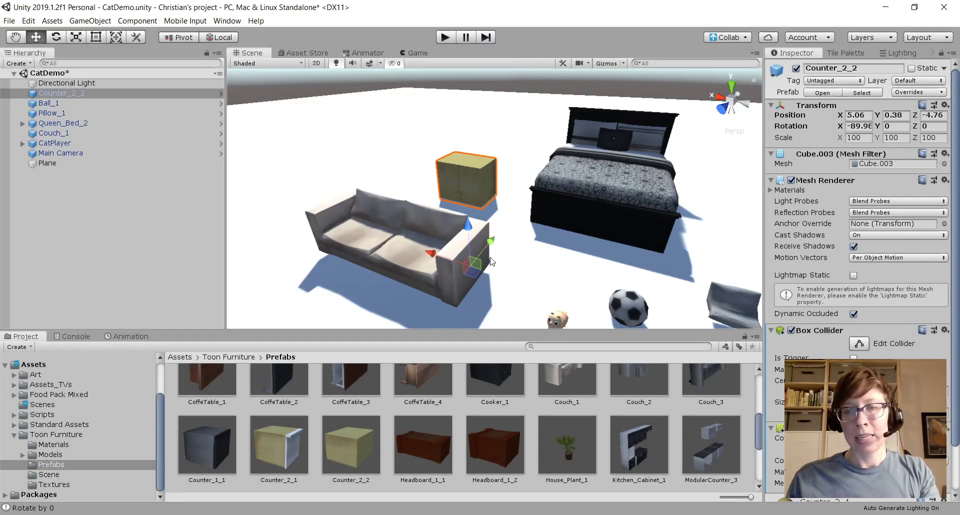
- Remove the Mesh Collider from Counter_2_2, keeping only its Box Collider
scroll(550, 279, down, 1)
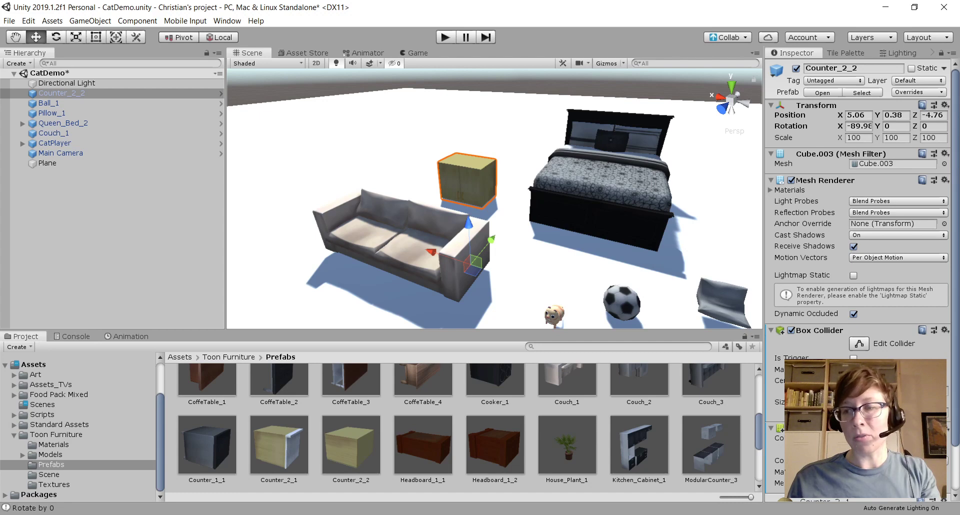
scroll(857, 200, down, 3)
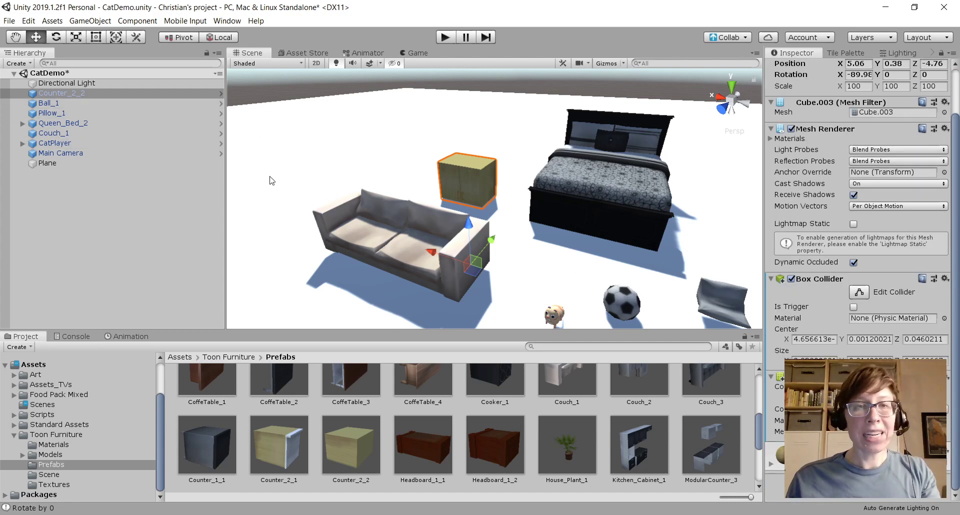
scroll(834, 255, up, 3)
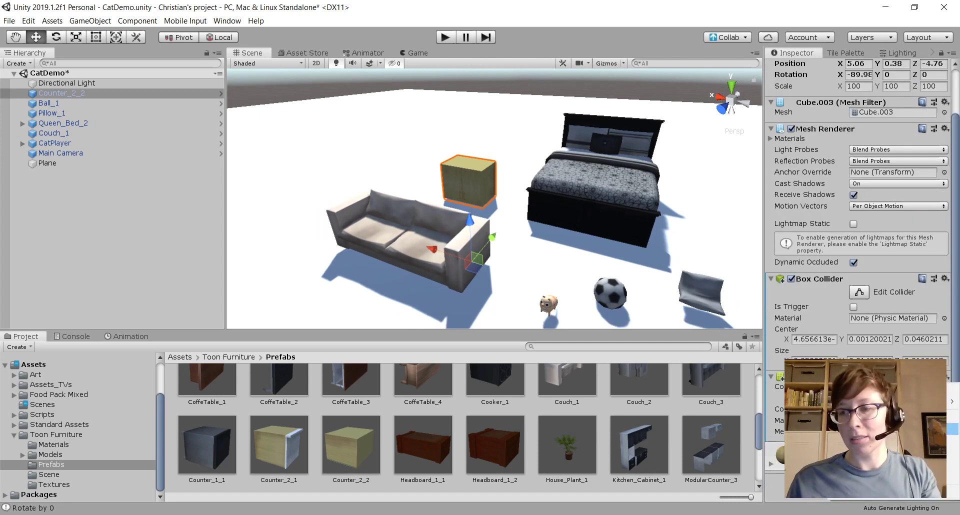
scroll(857, 225, up, 3)
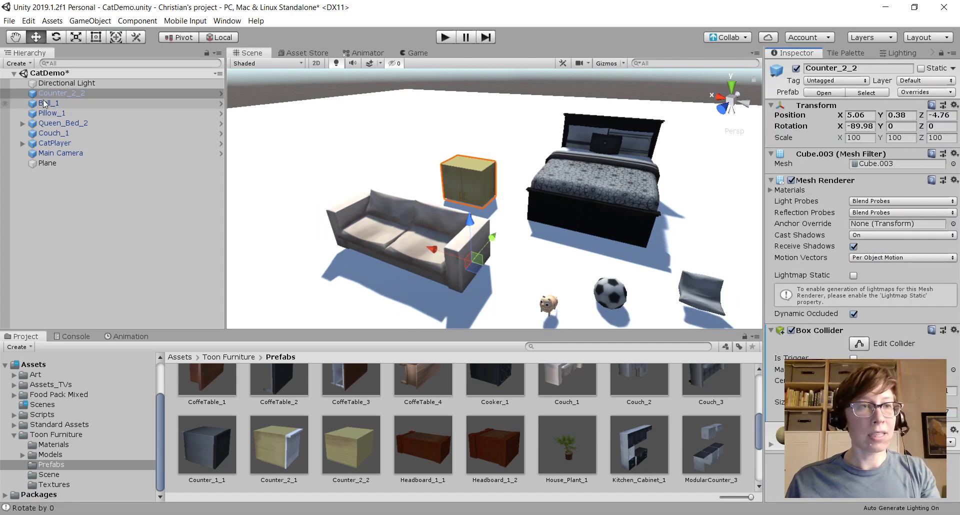
- Add a Mesh Collider to the Couch_1 object
click(67, 133)
click(862, 331)
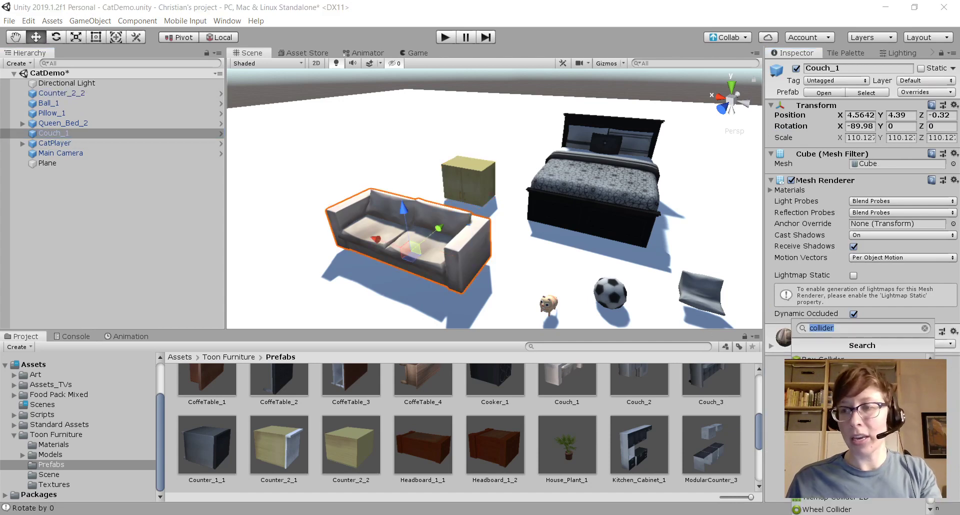
key(Return)
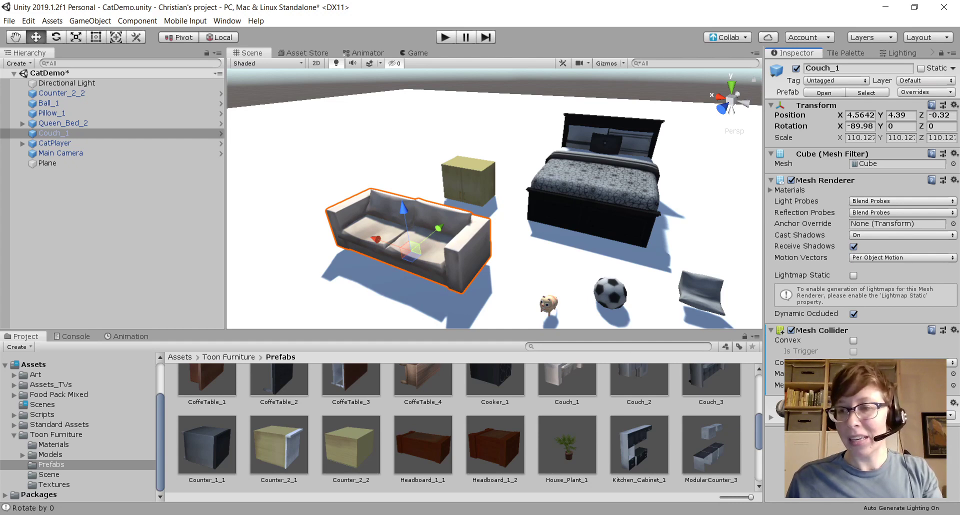
- Run the scene and walk the cat up to the front of the couch to test its Mesh Collider
click(445, 37)
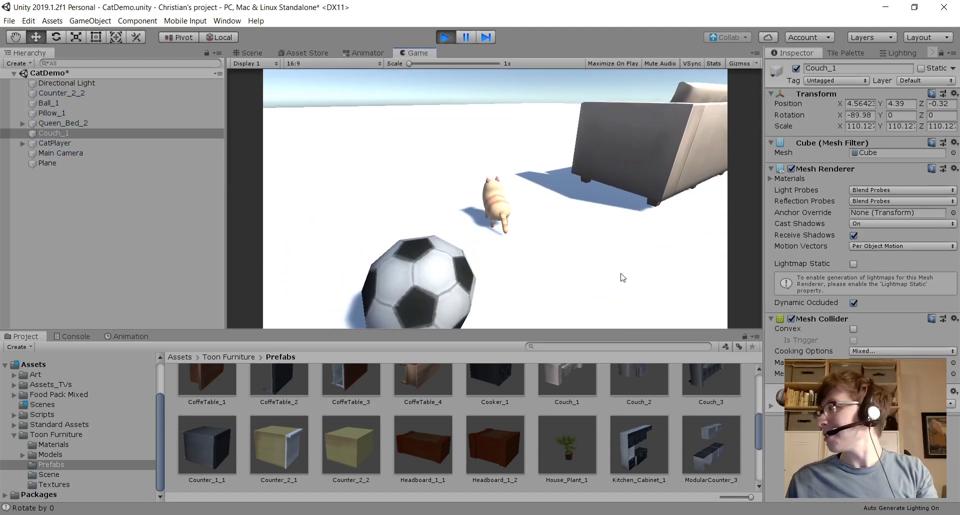
key(w)
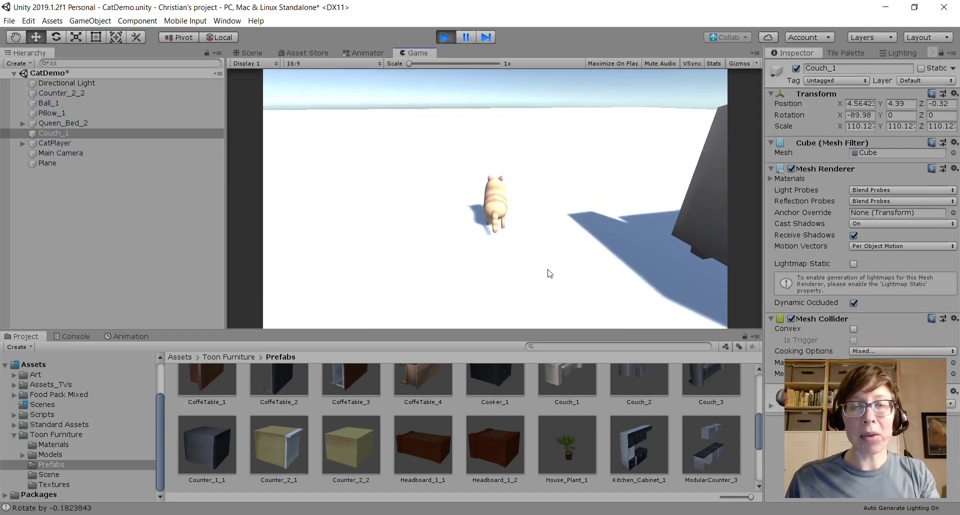
key(w)
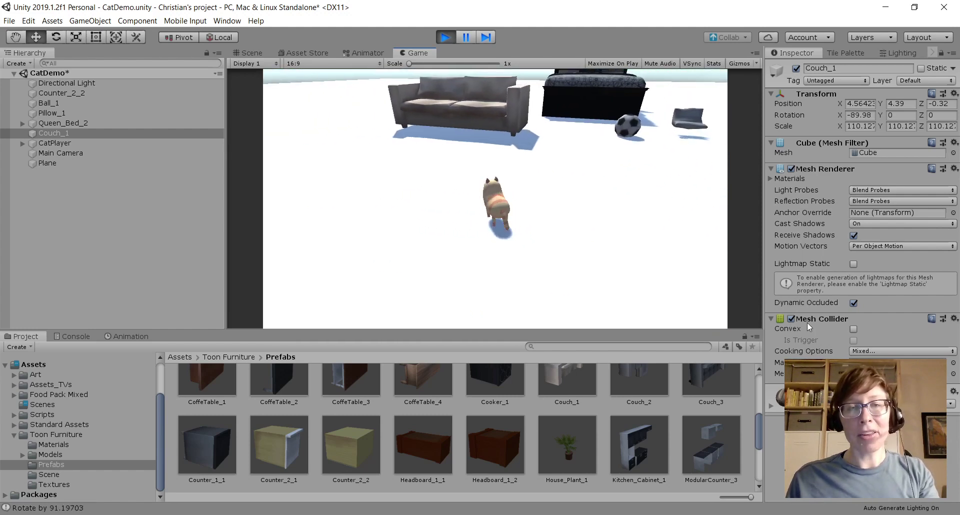
key(s)
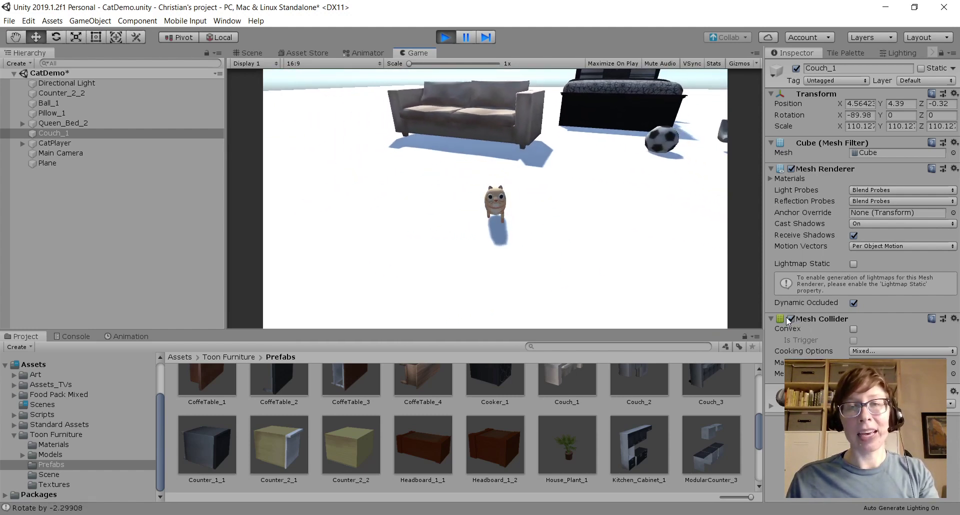
key(a)
key(w)
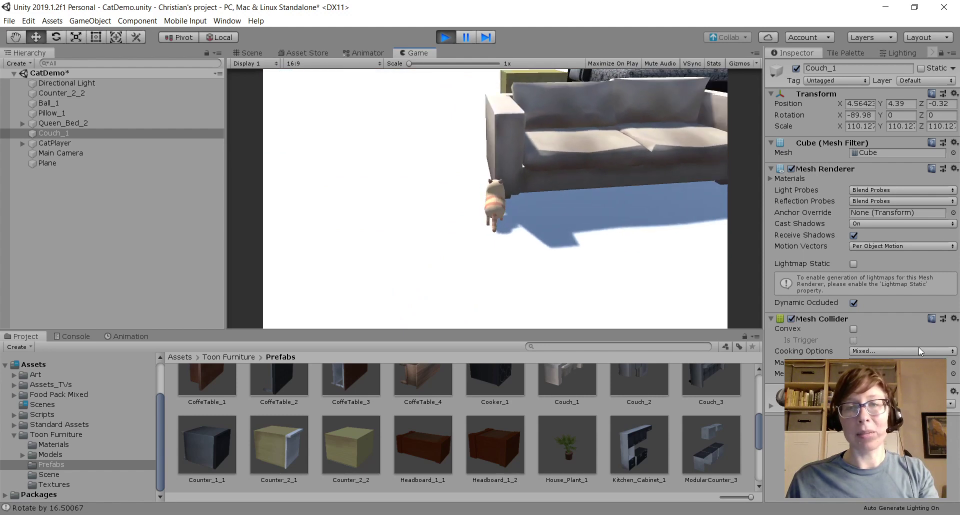
key(d)
key(w)
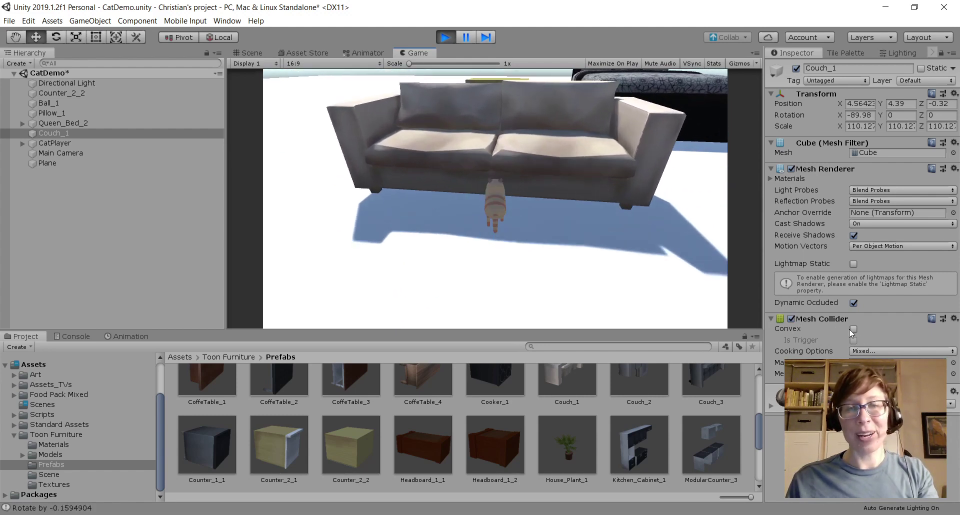
- Walk the cat against the couch's side, jump it onto the seat to test the surface, and stop the scene
key(s)
key(d)
key(w)
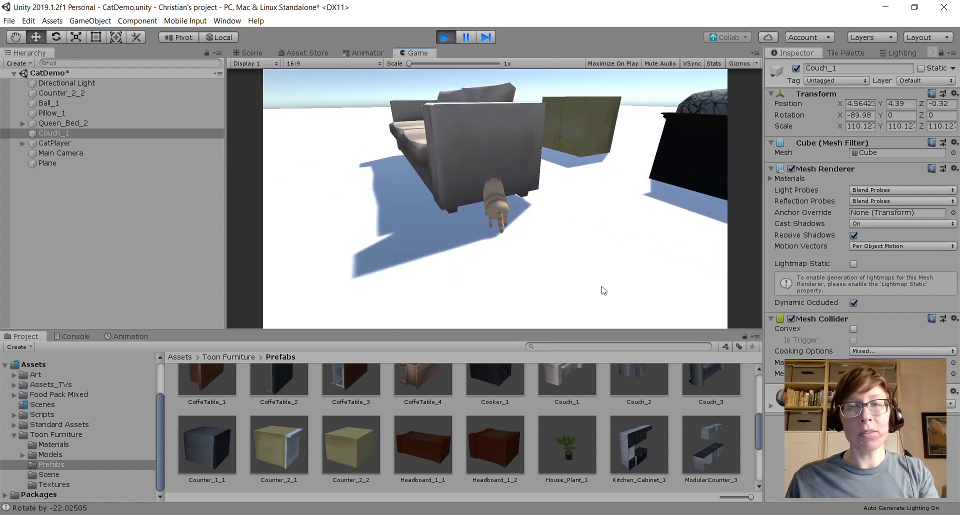
key(space)
key(w)
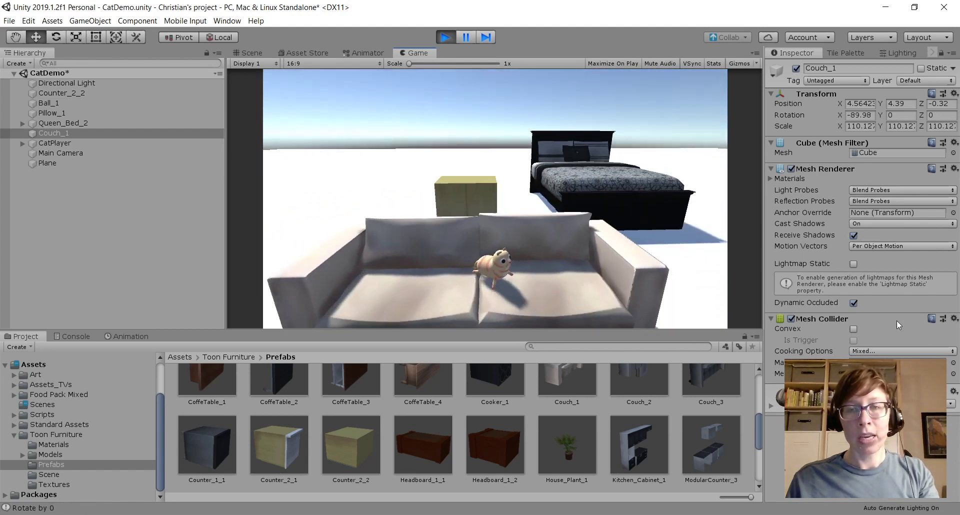
key(d)
key(w)
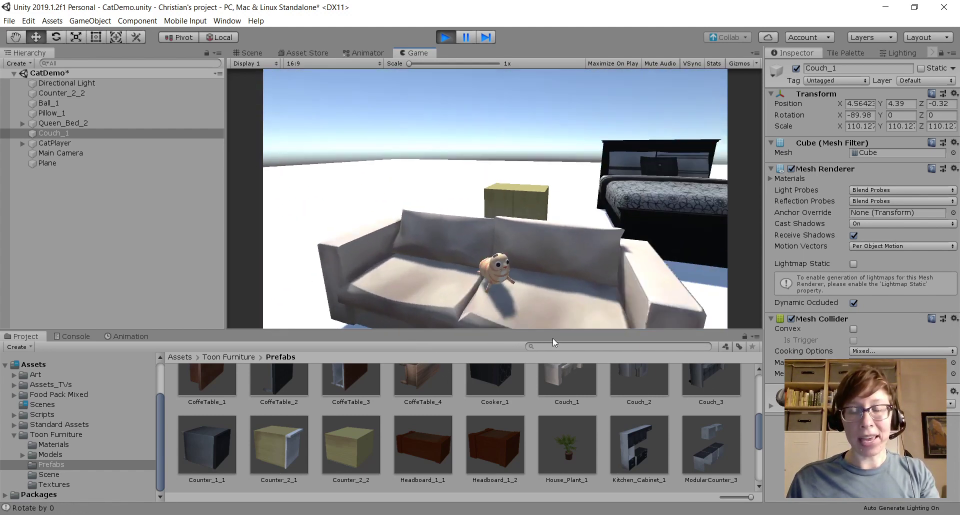
key(w)
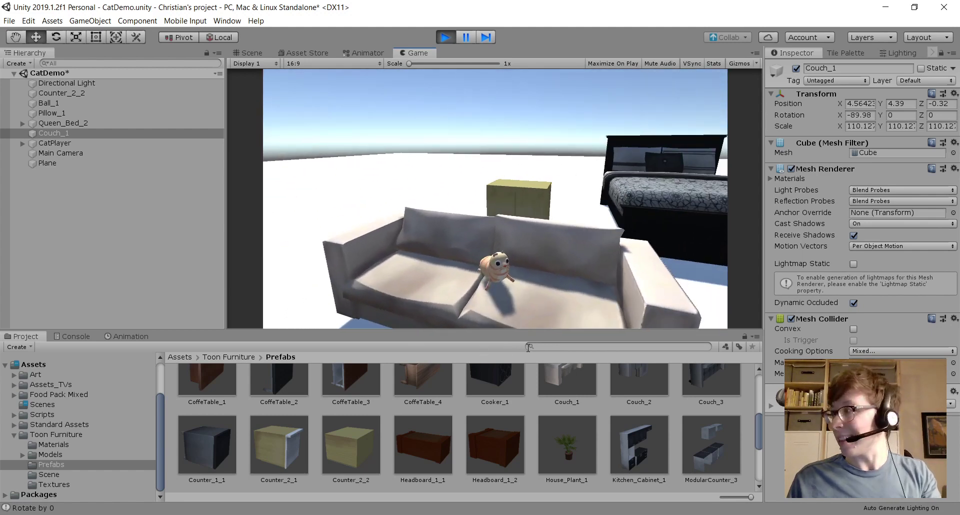
click(445, 38)
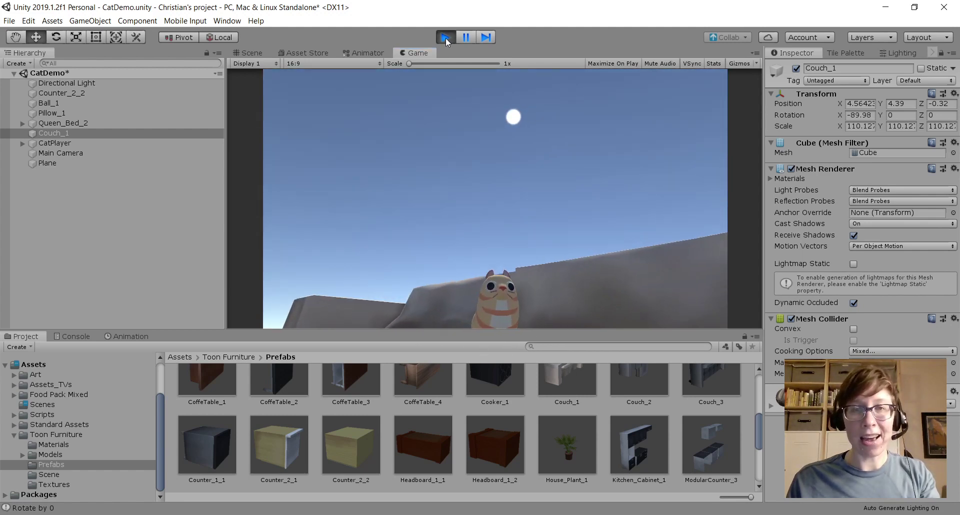
- Assign the Couch_1 object to the Ground layer
click(132, 133)
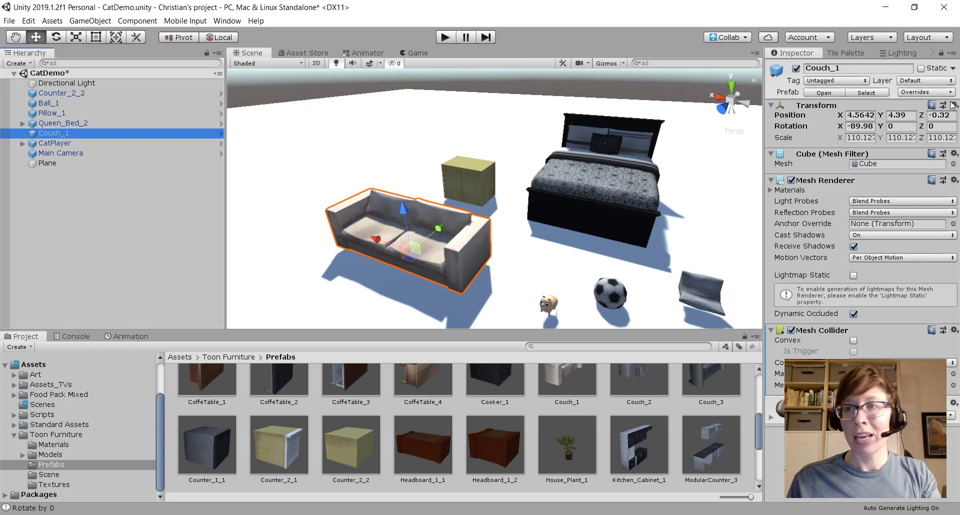
click(926, 81)
click(918, 154)
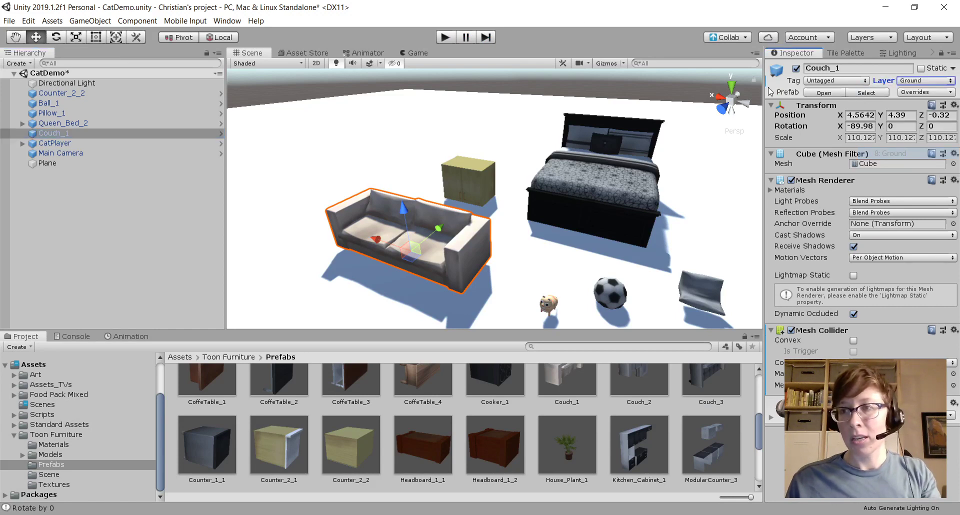
- Run the scene, jump the cat onto the couch to test its Ground layer, and stop the scene
click(440, 38)
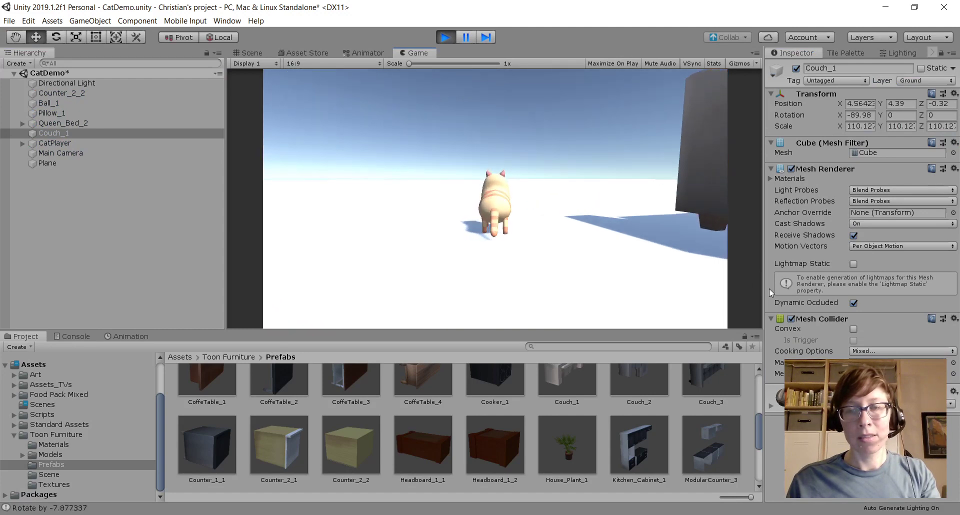
key(space)
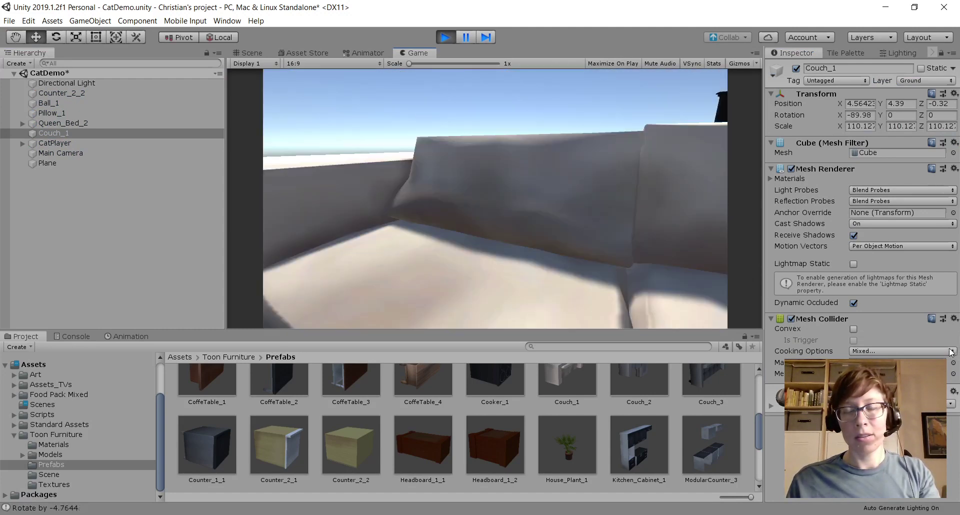
key(space)
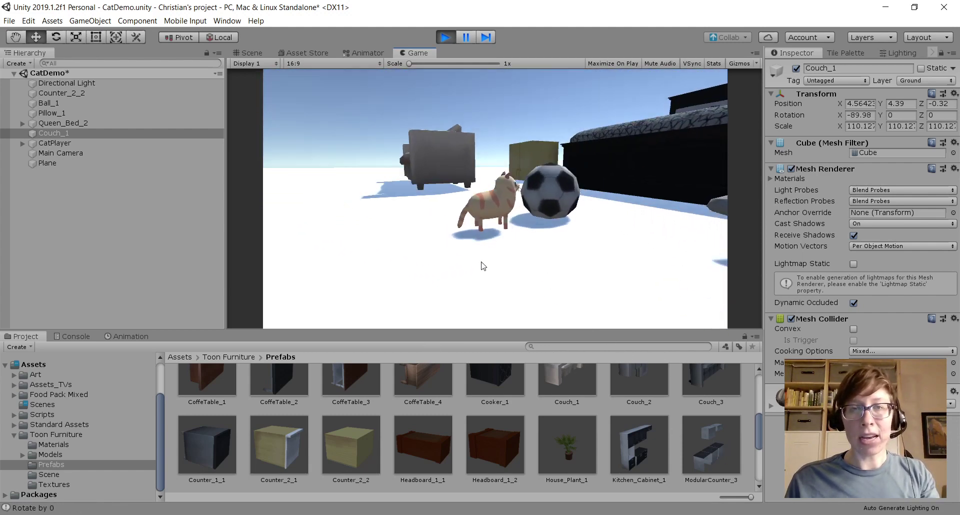
click(444, 37)
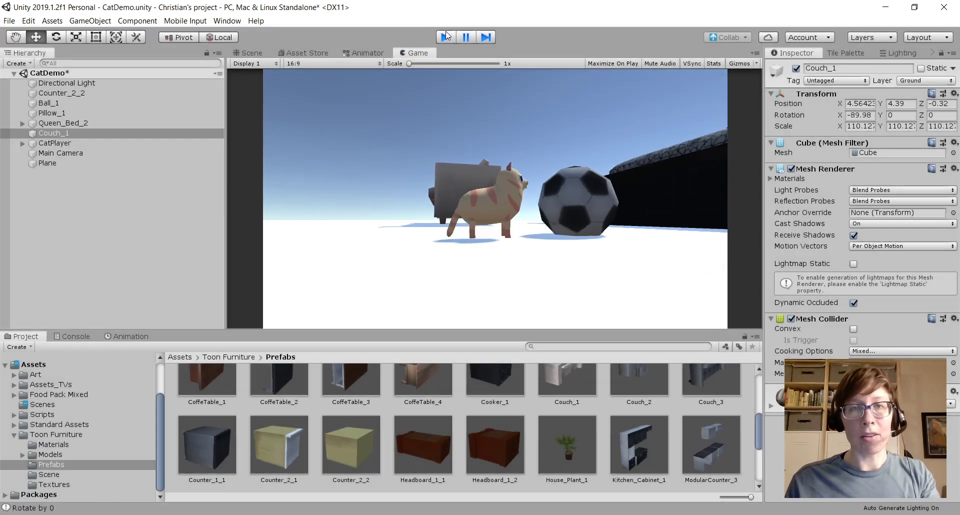
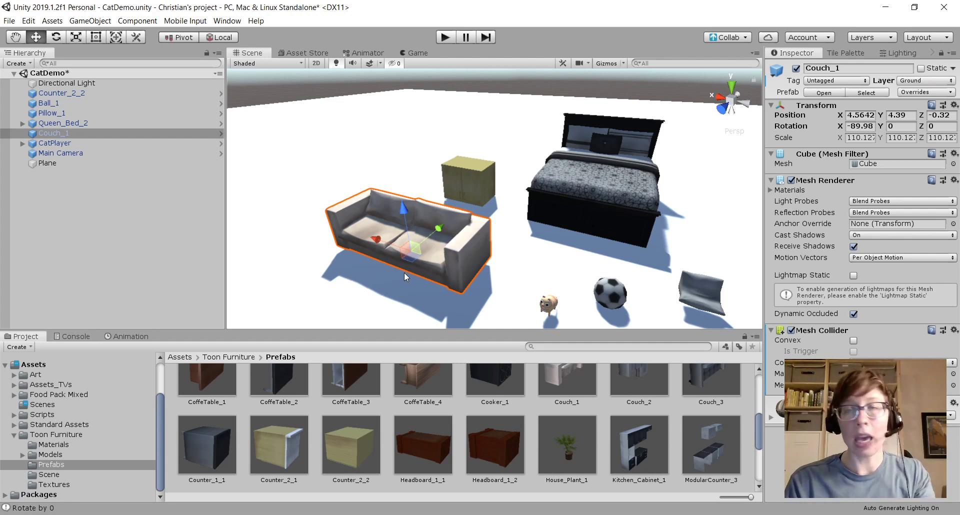
- Add a Box Collider to the Queen_Bed_2 object
click(593, 208)
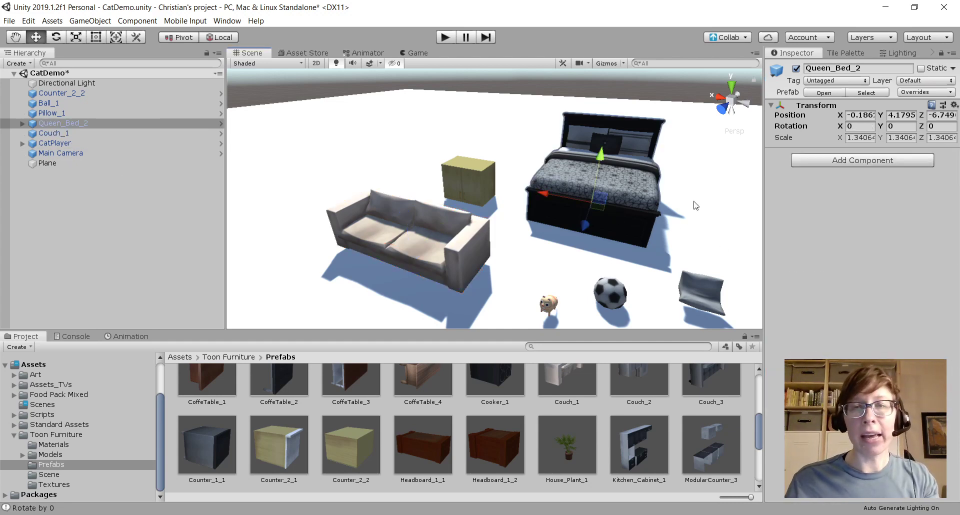
right_drag(680, 195, 585, 249)
key(d)
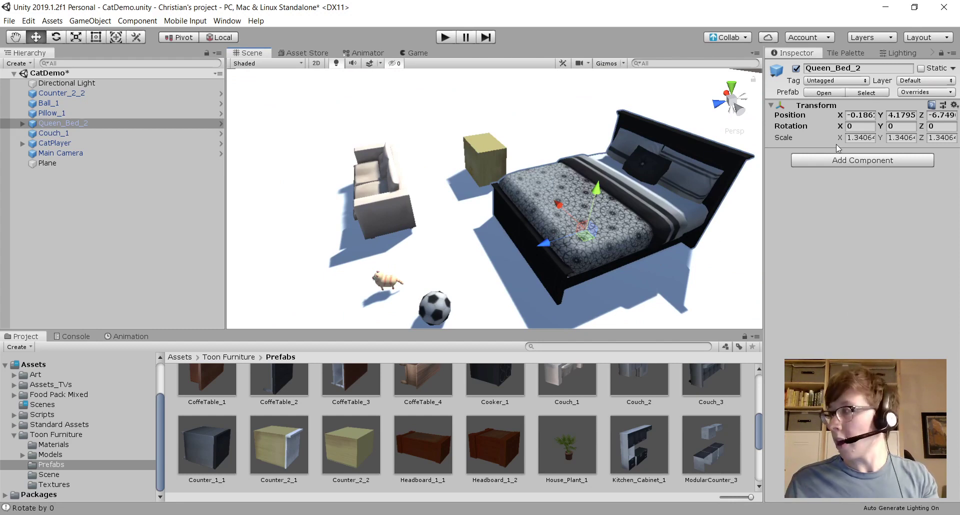
right_drag(456, 260, 563, 268)
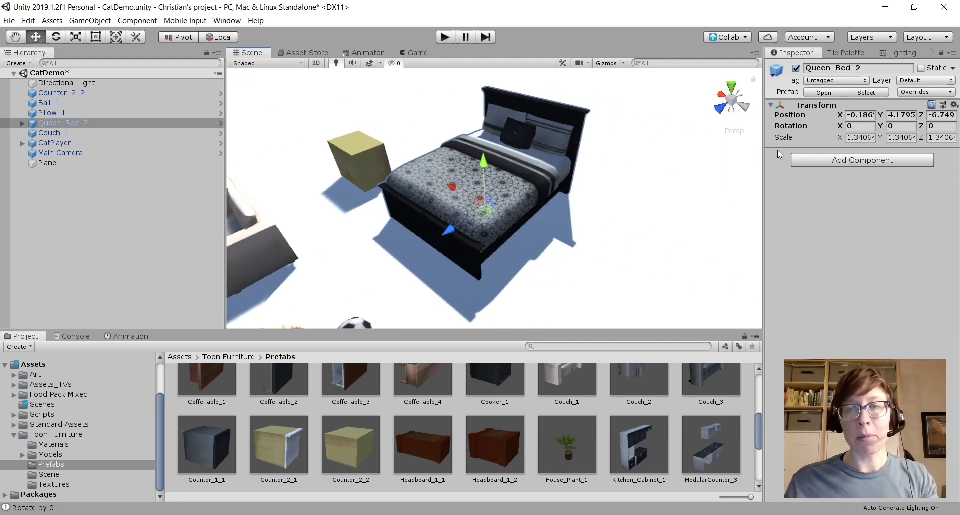
click(821, 160)
text(box)
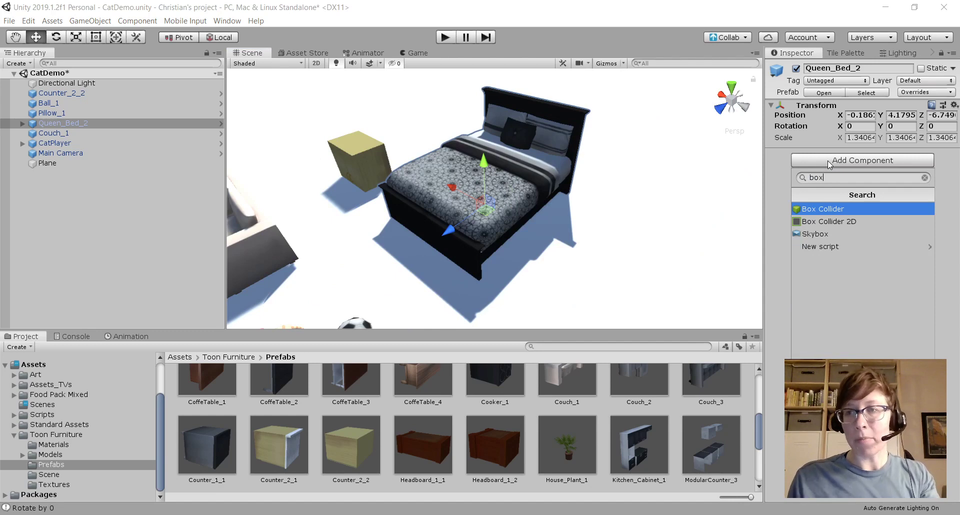
click(836, 209)
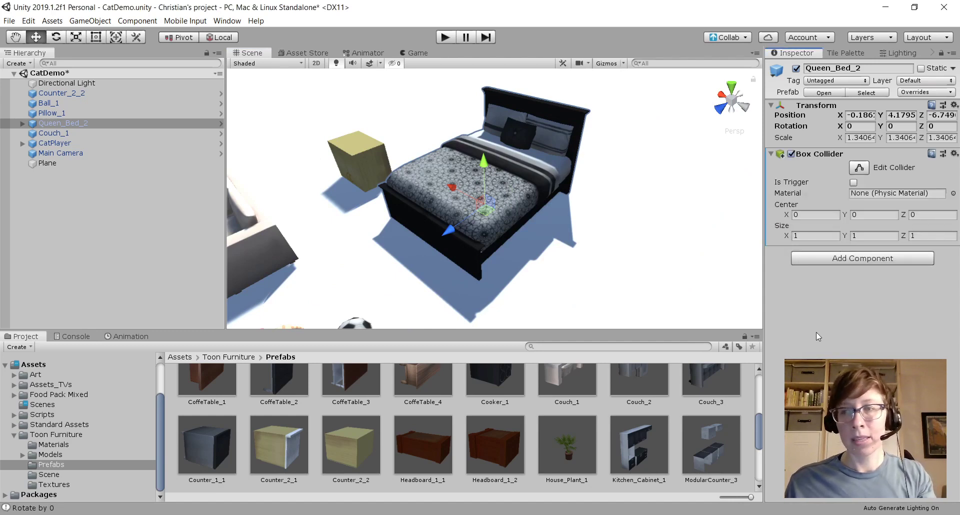
- Expand Queen_Bed_2 and inspect its Bed_1 and pillow child objects to see which part each one covers
click(22, 123)
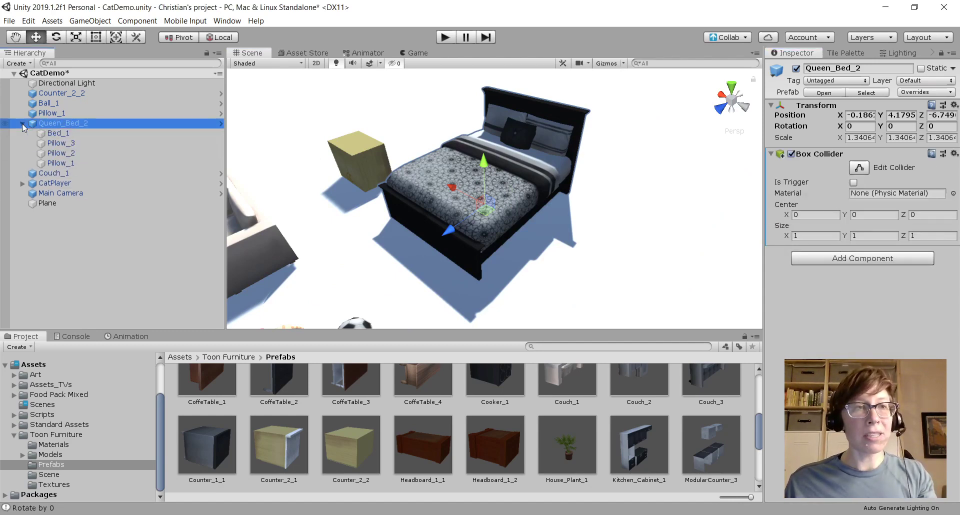
click(78, 134)
click(81, 143)
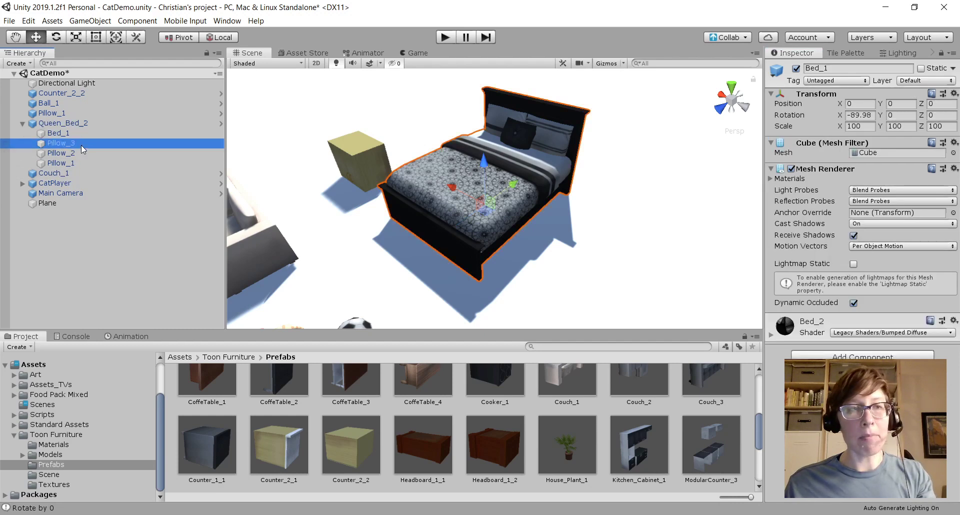
click(86, 152)
click(86, 164)
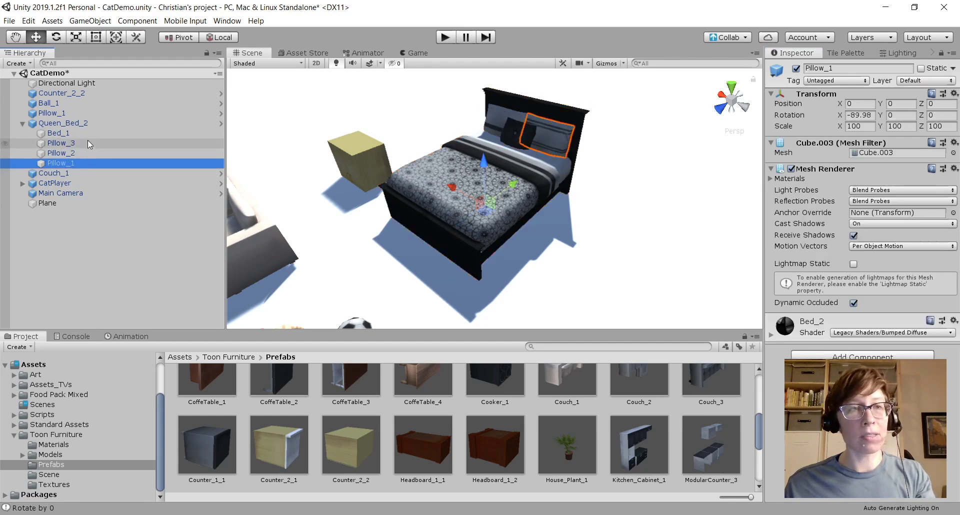
click(85, 133)
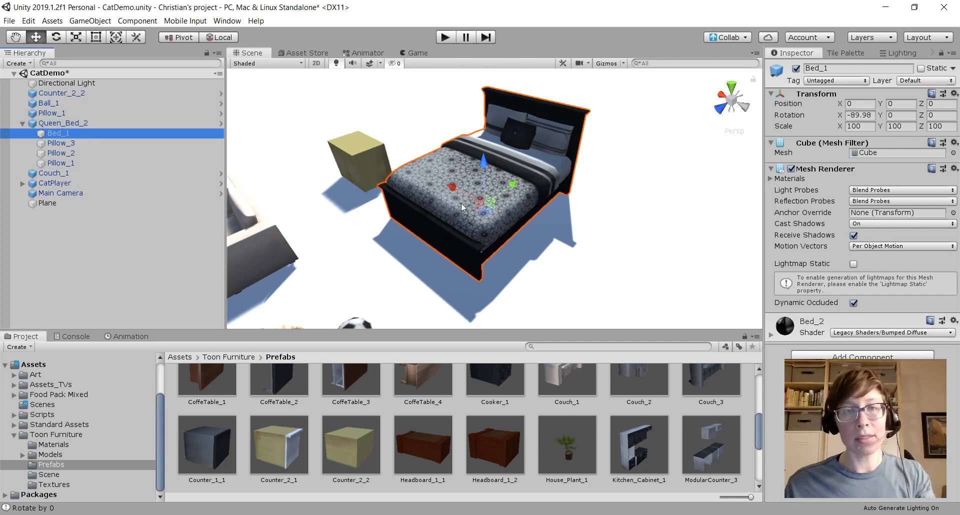
mouse_move(452, 185)
mouse_down()
mouse_move(463, 204)
mouse_move(445, 197)
mouse_up()
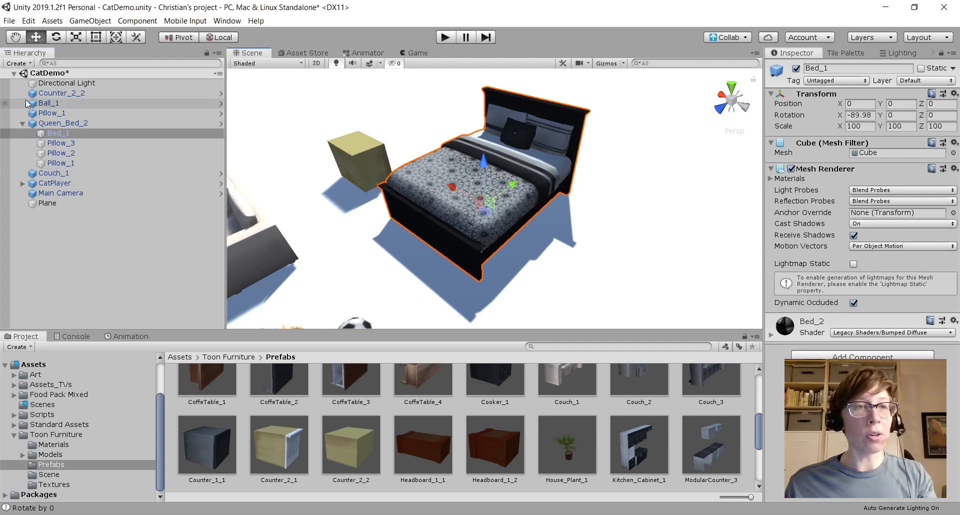
- Remove the Box Collider from the Queen_Bed_2 parent object
click(59, 123)
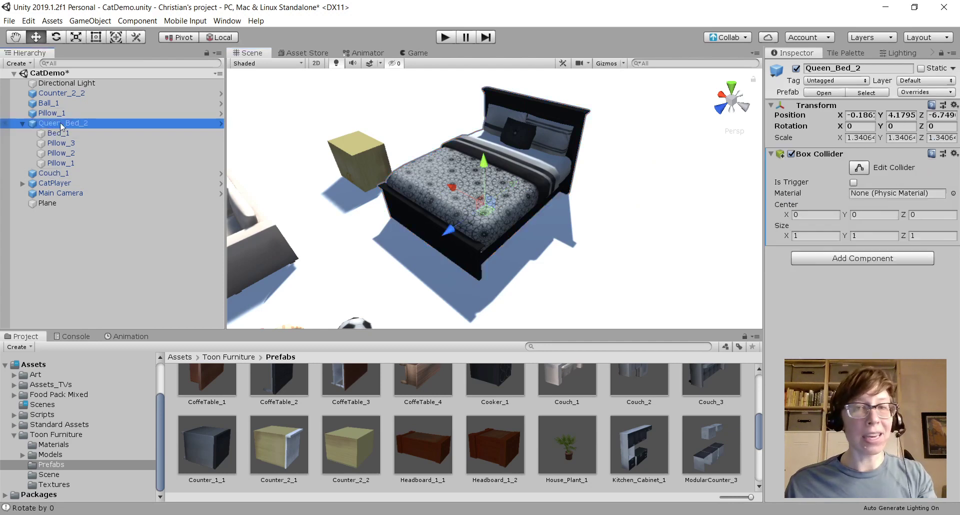
click(954, 154)
click(902, 195)
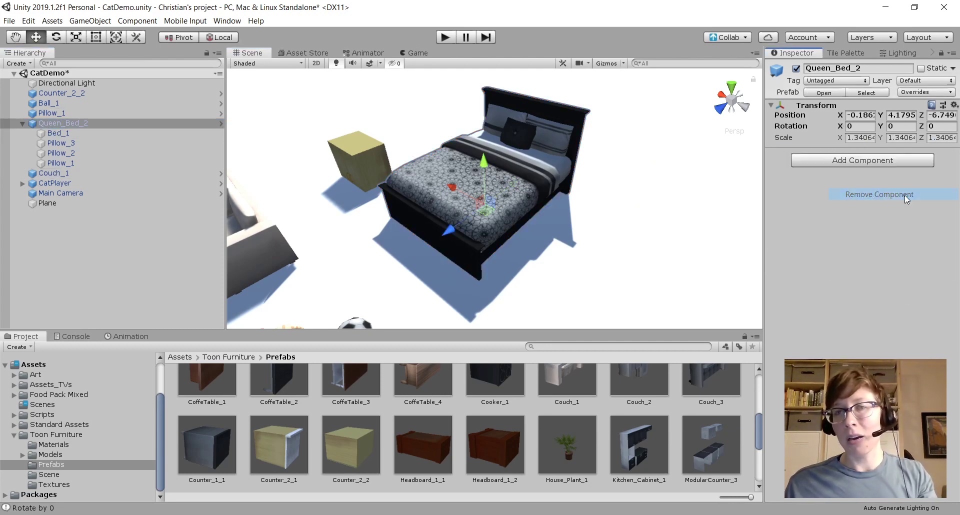
- Add a Mesh Collider to the Bed_1 child object of Queen_Bed_2
click(109, 130)
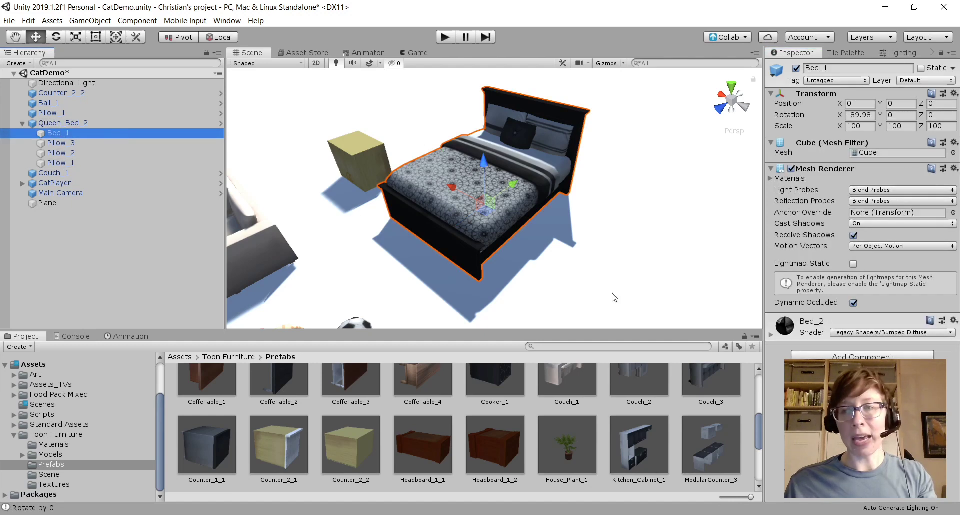
click(827, 356)
text(mesh)
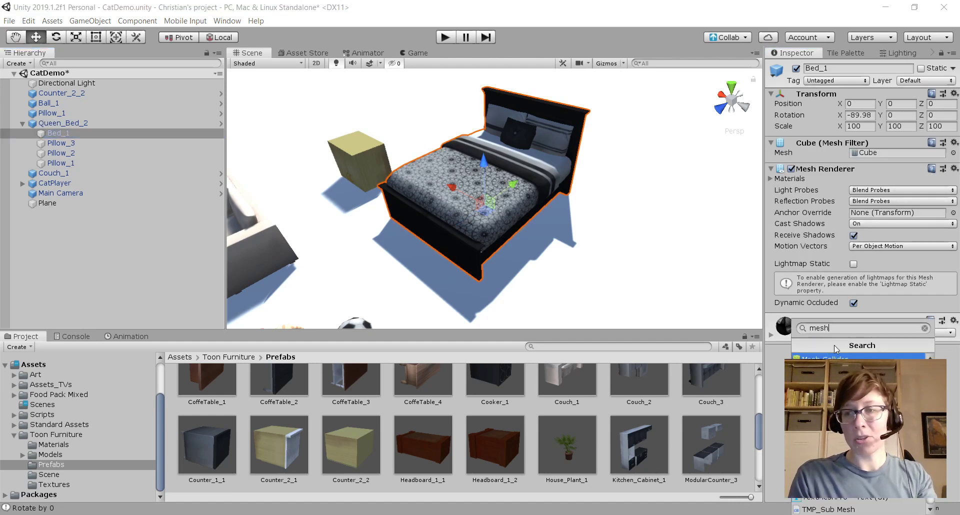
key(Return)
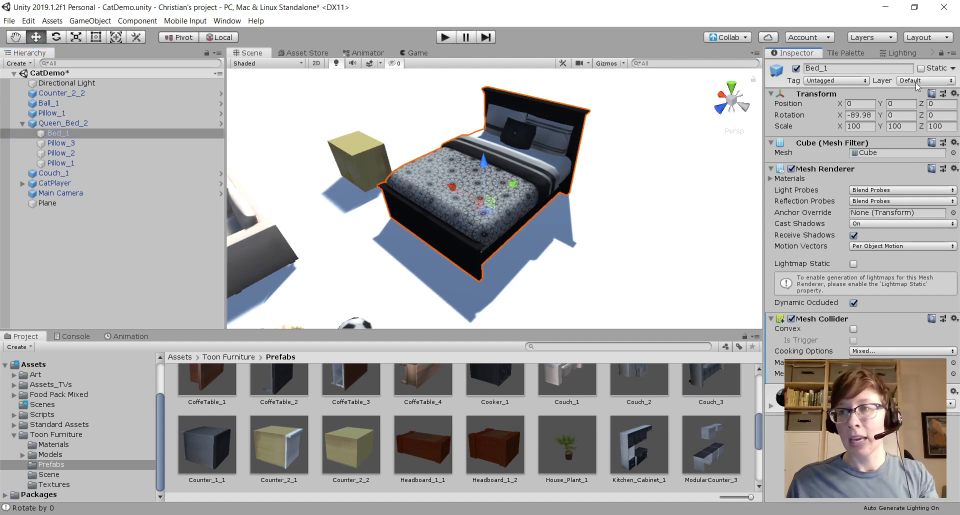
- Assign the Queen_Bed_2 object and its children to the Ground layer
click(63, 123)
click(926, 81)
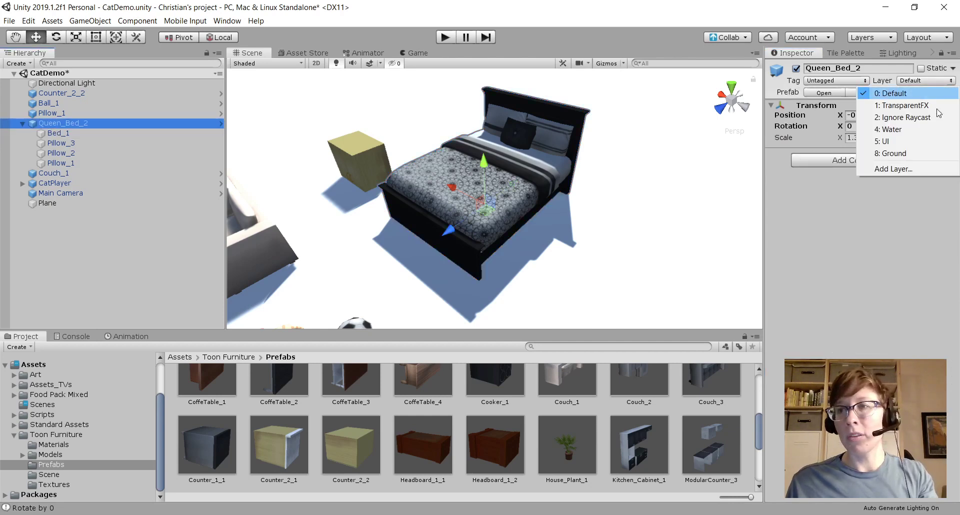
click(899, 153)
click(431, 285)
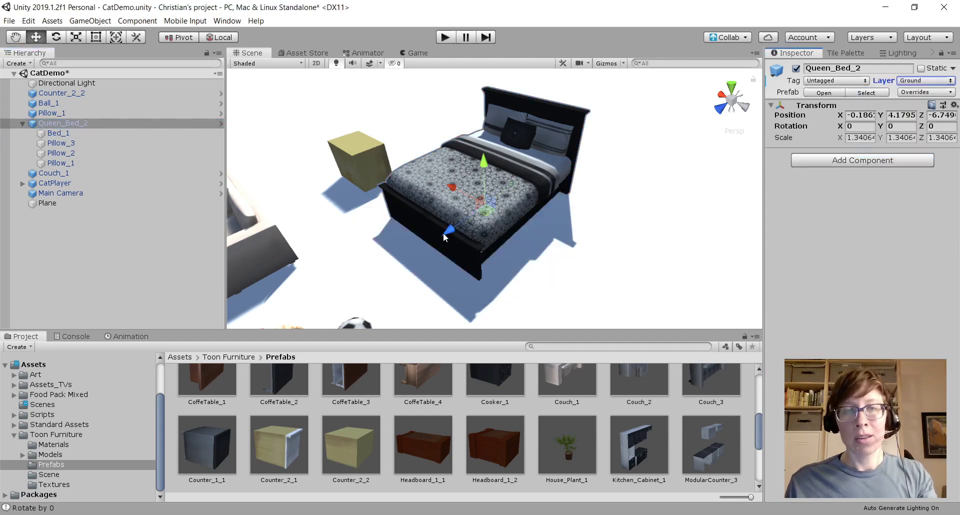
- Run the scene, jump the cat onto the bed, and walk it towards the pillows to test the Mesh Collider
click(445, 37)
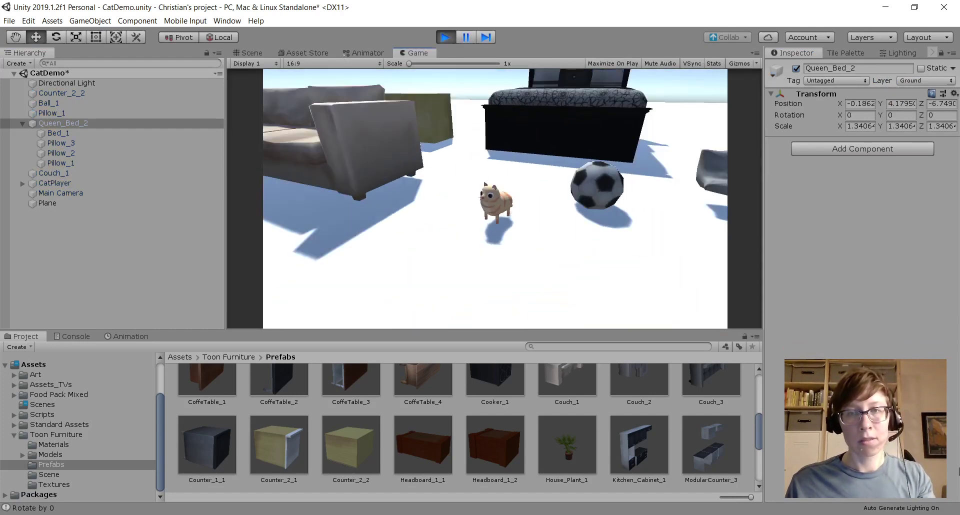
key(w)
key(space)
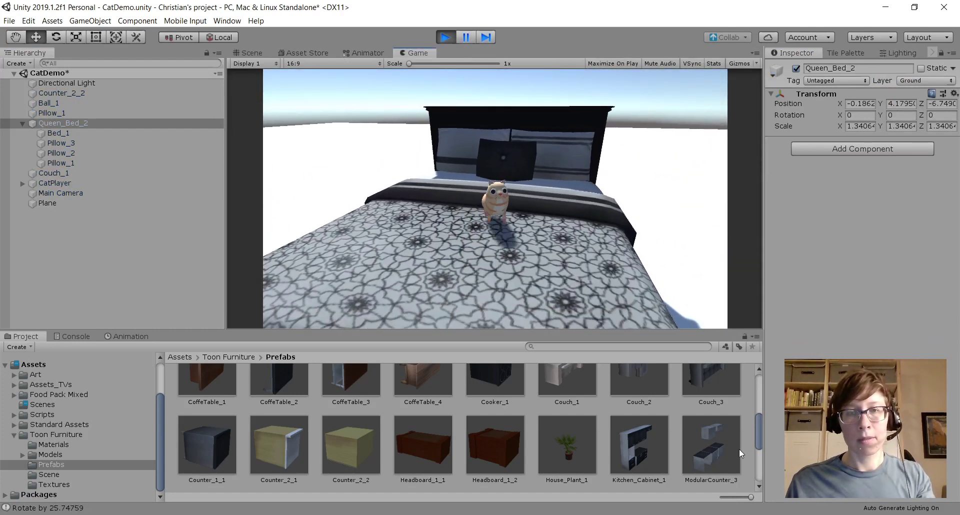
key(d)
key(a)
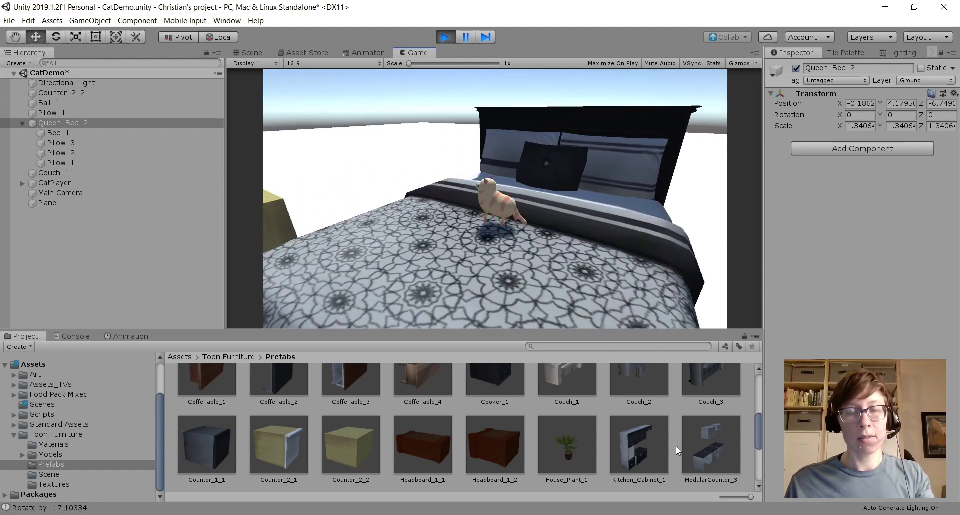
key(a)
key(d)
key(w)
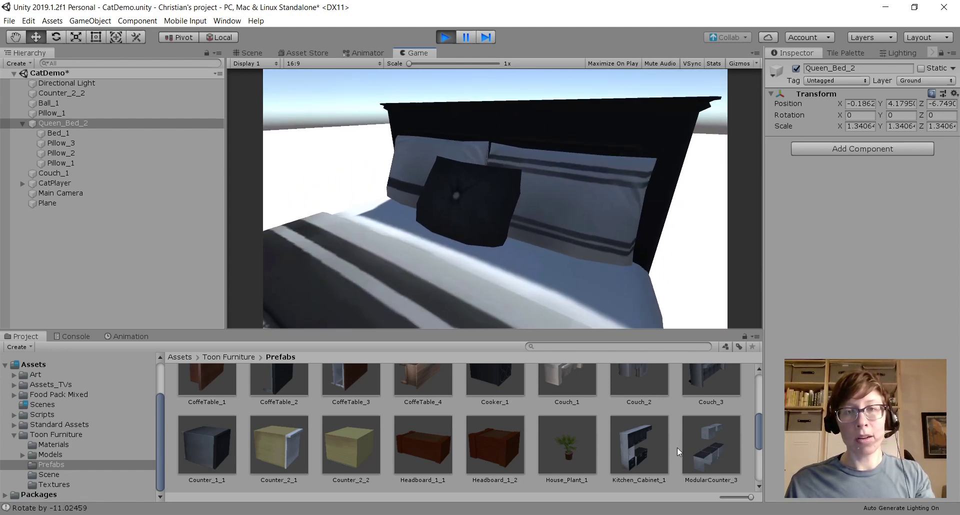
- Walk the cat around by the pillows and back across the bedspread to test the bed's surface
key(a)
key(d)
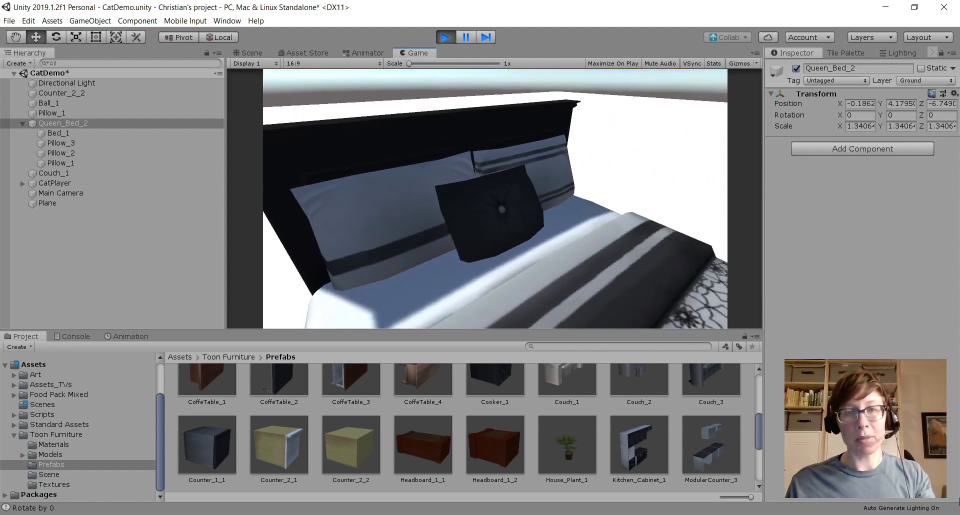
key(a)
key(s)
key(w)
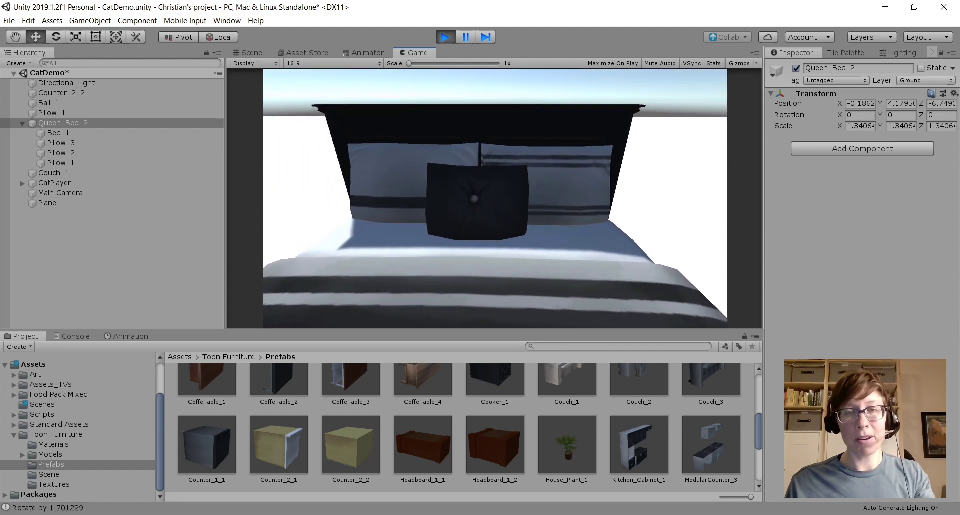
key(s)
key(d)
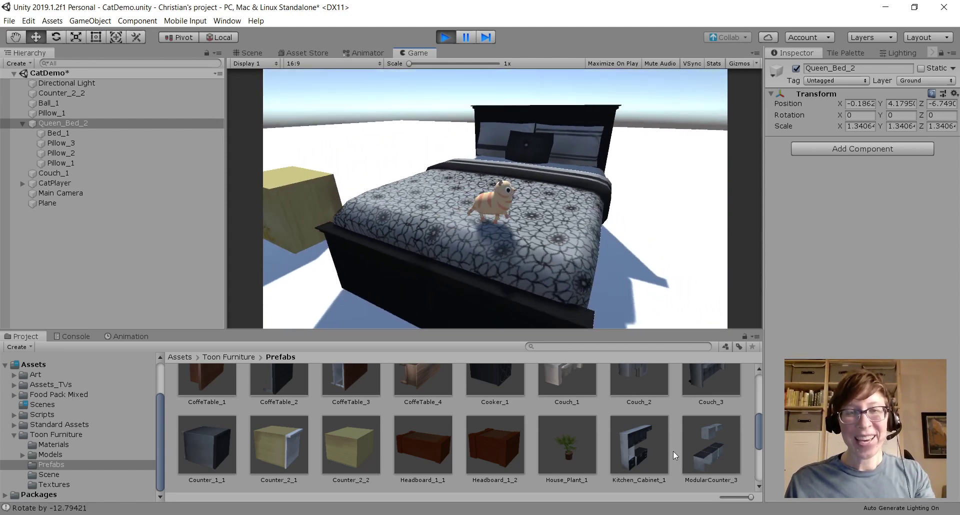
- Walk the cat off the bed and past its footboard to test the floor-level collisions, and stop the scene
key(a)
key(w)
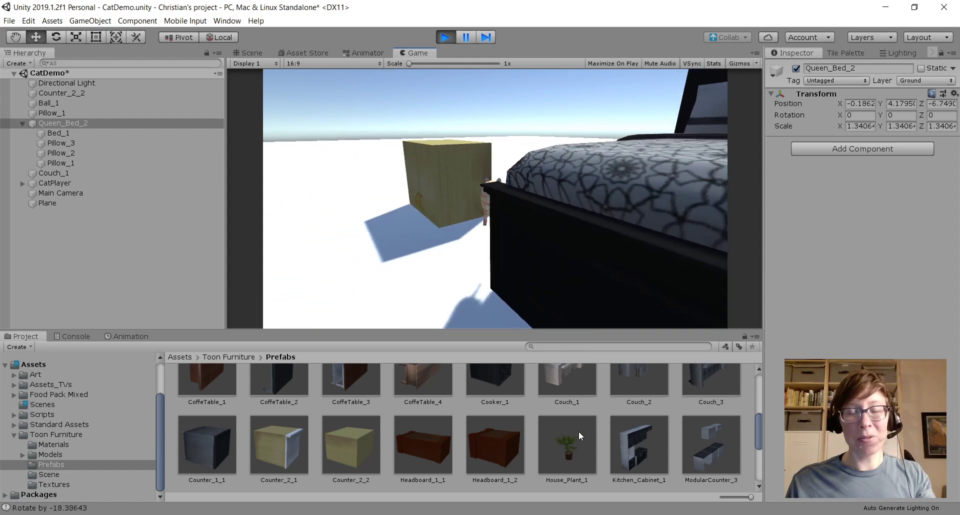
key(s)
key(d)
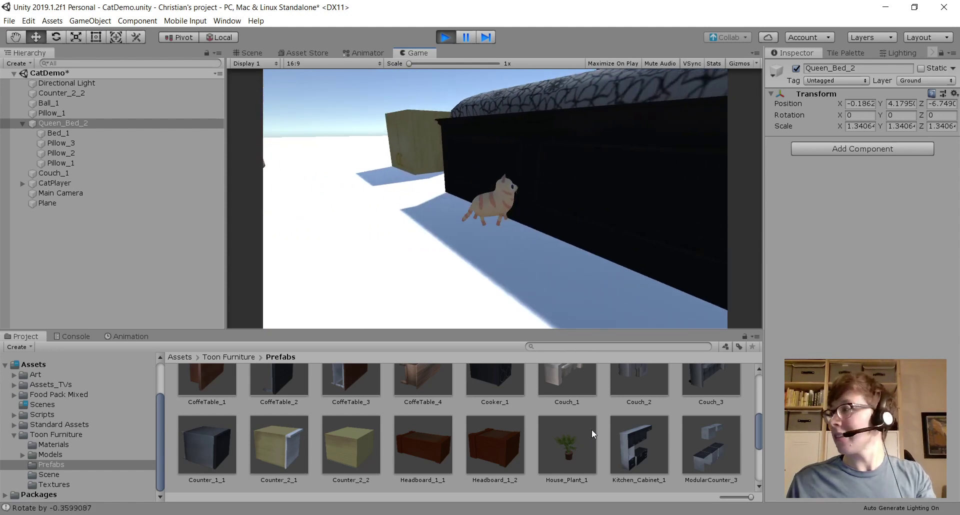
key(s)
key(d)
key(w)
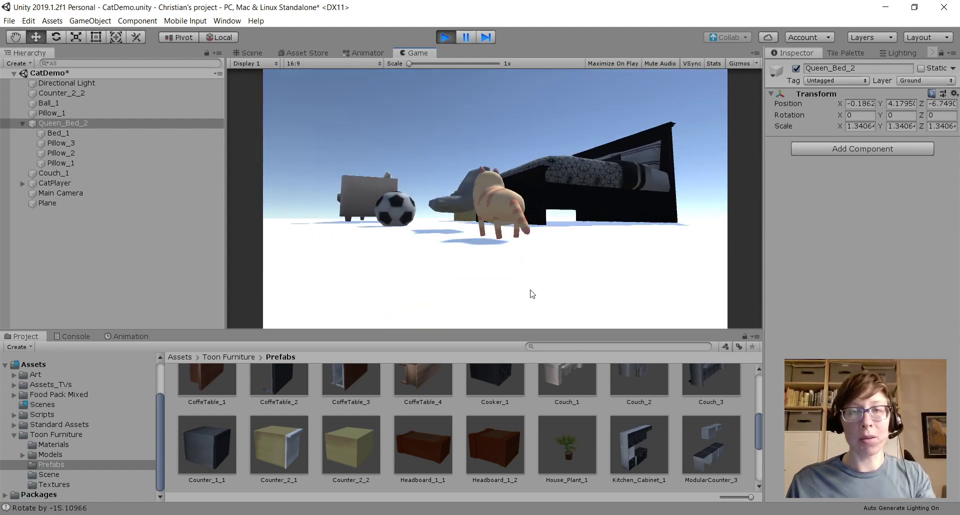
click(445, 37)
- Remove the Mesh Collider from the Bed_1 child object
click(58, 134)
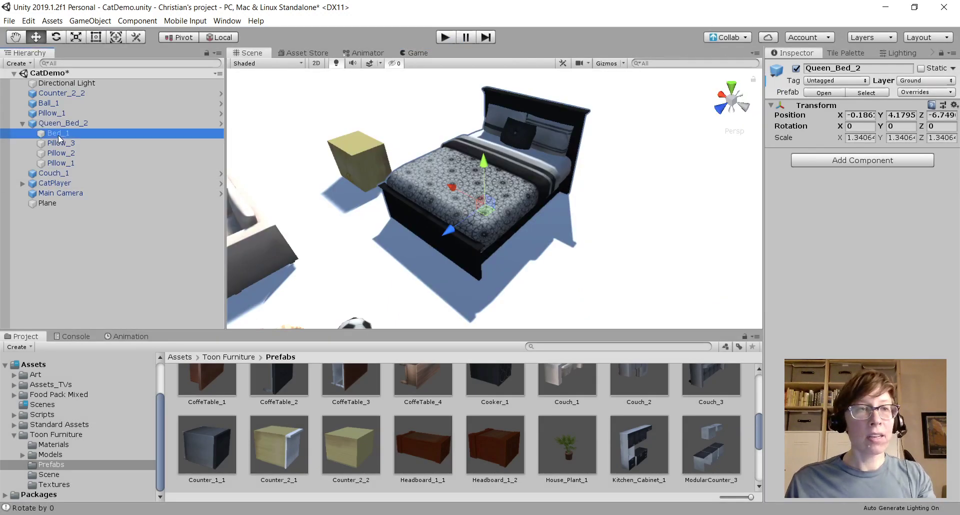
click(953, 318)
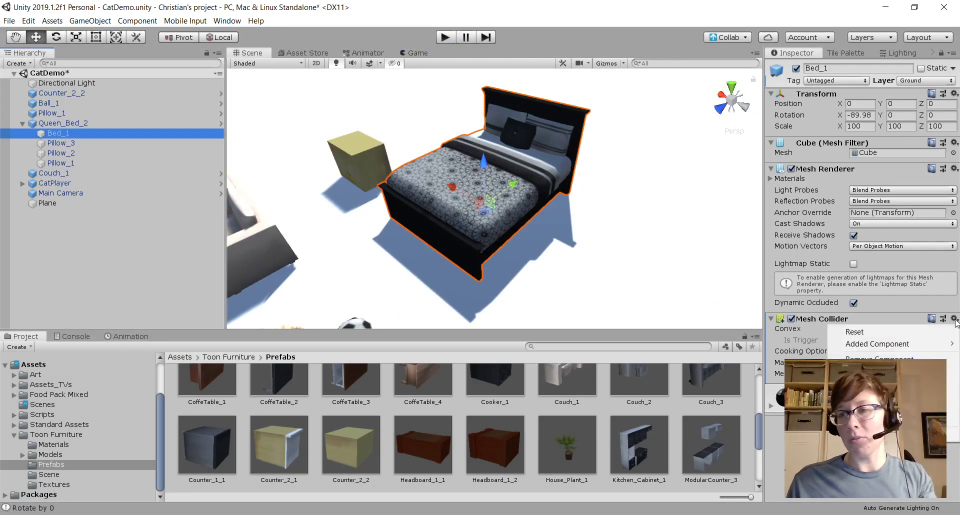
click(879, 358)
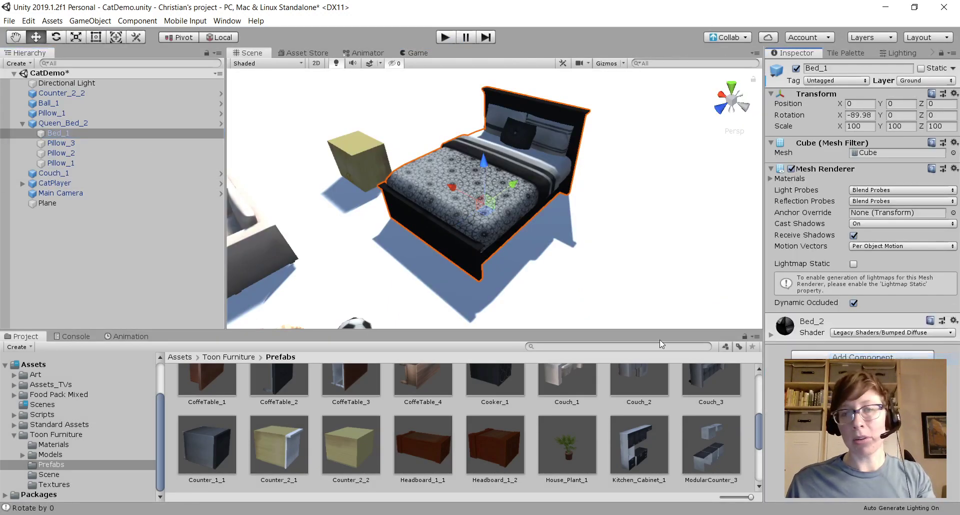
- Try adding a Box Collider to the Bed_1 child object, and undo the addition
scroll(397, 205, down, 5)
scroll(368, 277, down, 3)
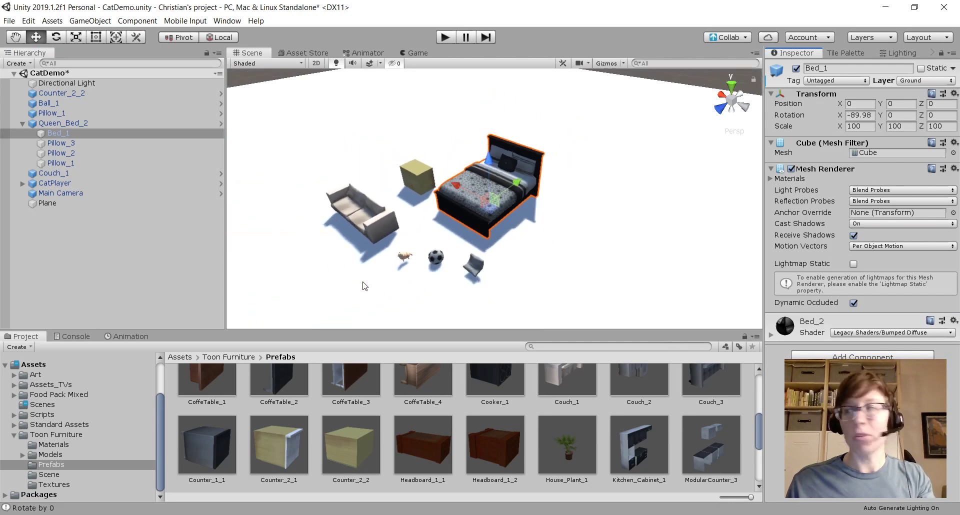
scroll(503, 316, up, 3)
right_drag(392, 278, 450, 277)
middle_drag(377, 262, 545, 265)
middle_drag(645, 256, 537, 295)
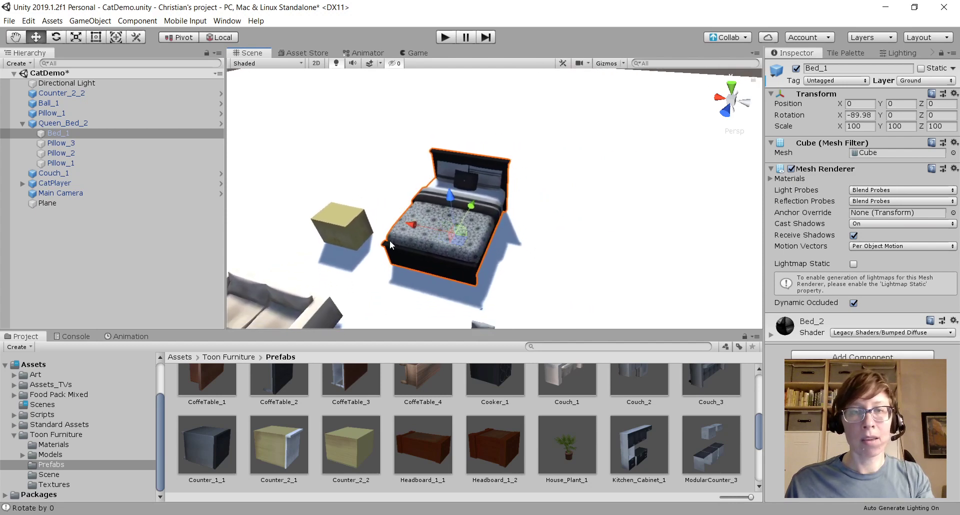
click(823, 355)
text(box)
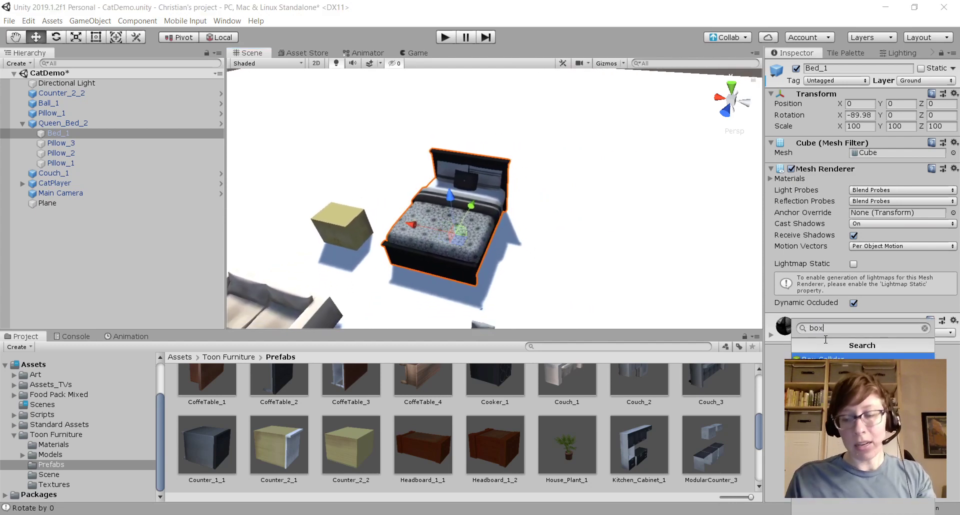
key(Return)
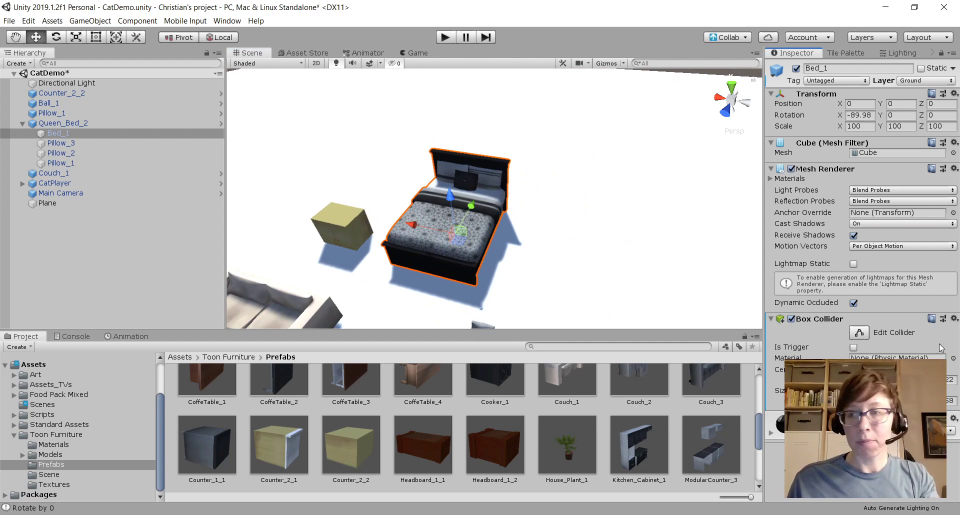
key(ctrl+z)
- Add a Box Collider to the parent Queen_Bed_2 object instead
click(121, 123)
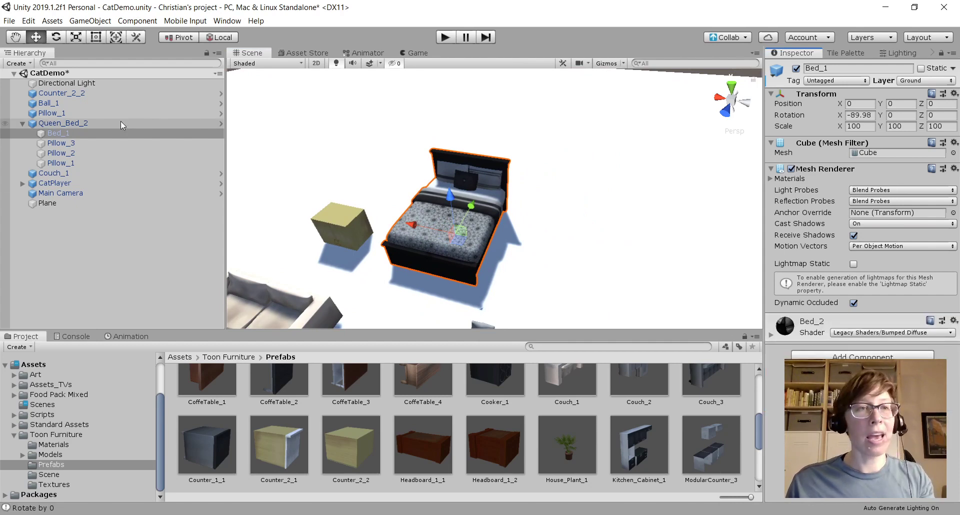
click(812, 159)
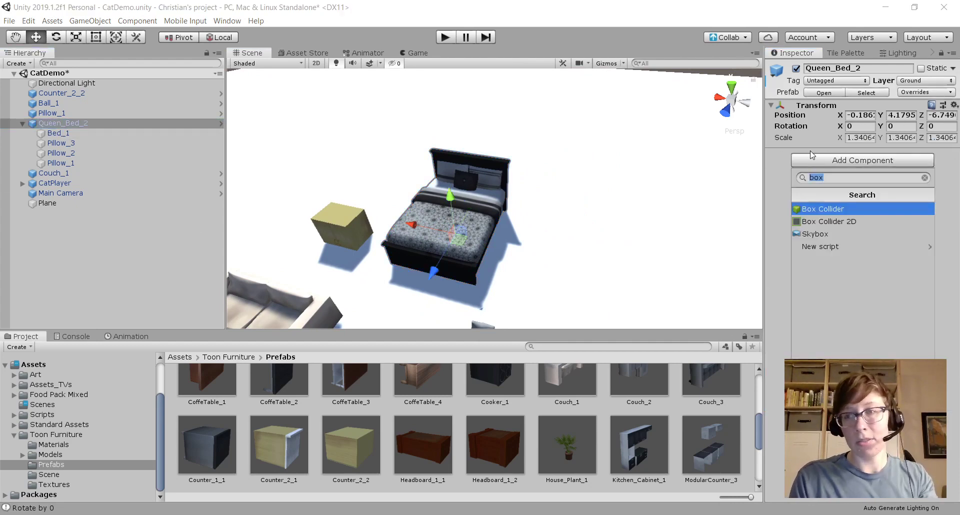
key(Return)
- Stretch the bed's Box Collider over the mattress and frame to about 4.09 by 1 by 6.98, and leave collider editing
click(858, 167)
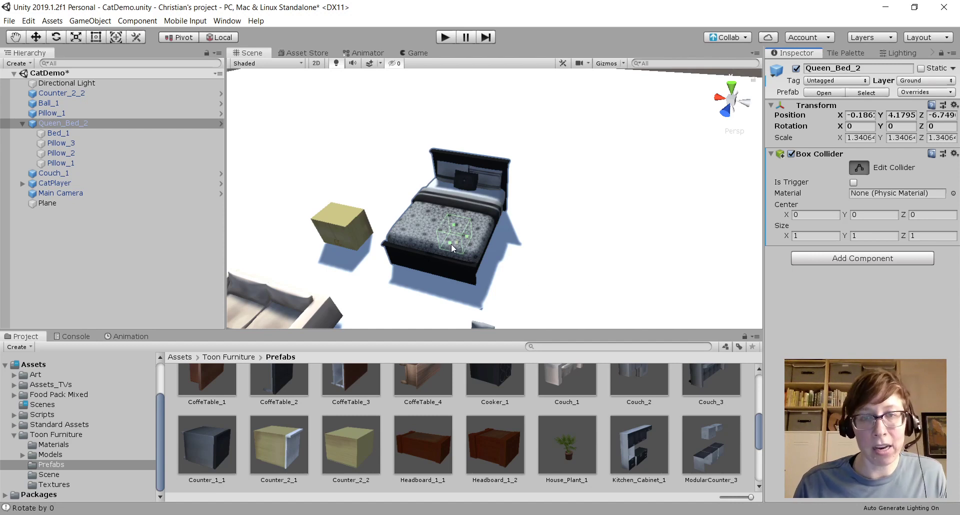
drag(452, 247, 388, 231)
drag(448, 224, 395, 239)
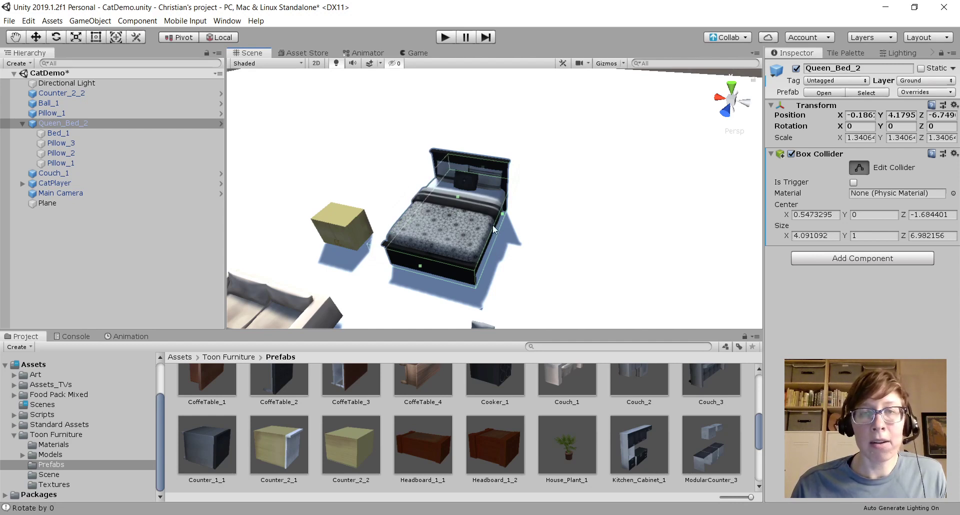
middle_drag(410, 233, 445, 210)
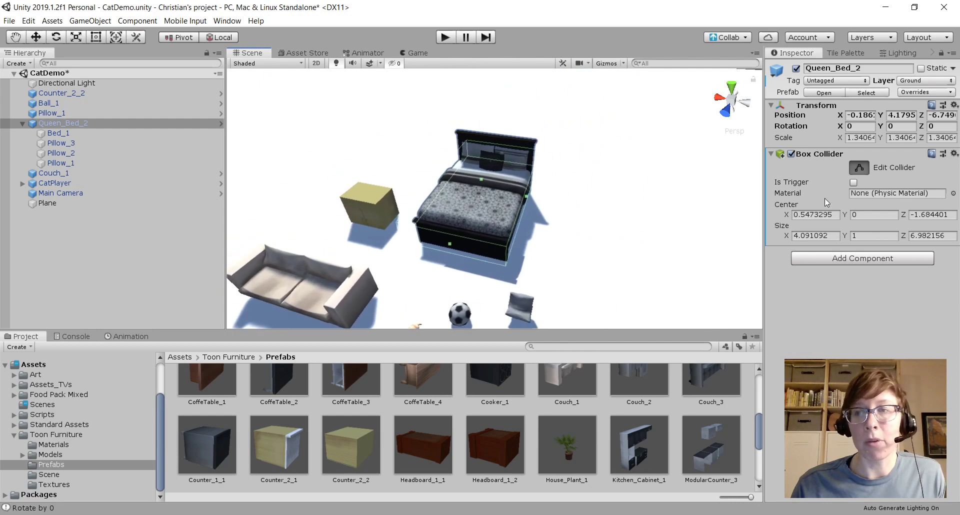
key(w)
- Run the scene, jump the cat onto the bed, and move it around to test the Box Collider
click(444, 37)
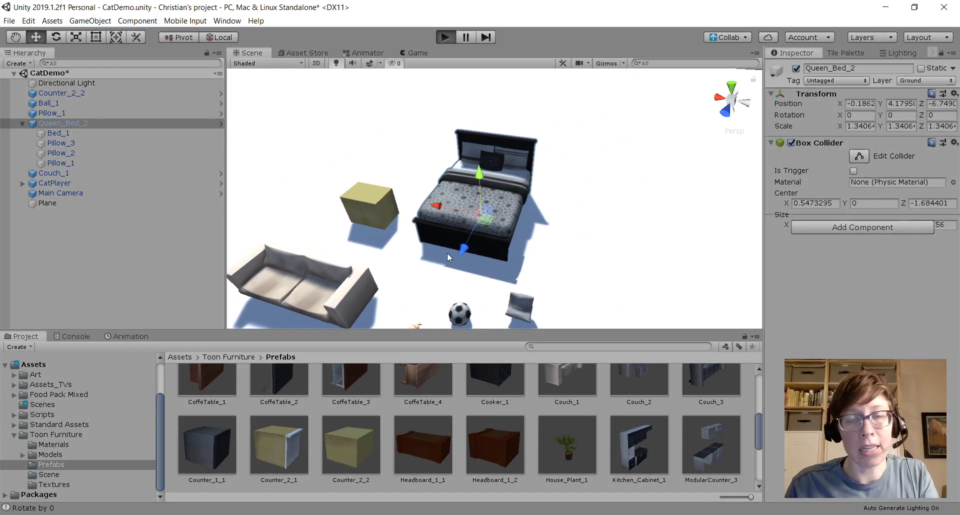
key(w)
key(space)
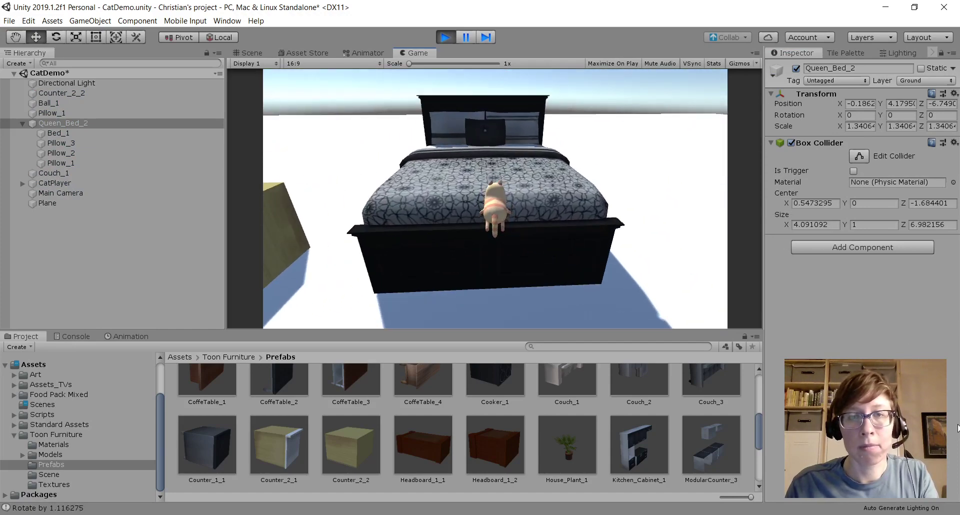
key(w)
key(s)
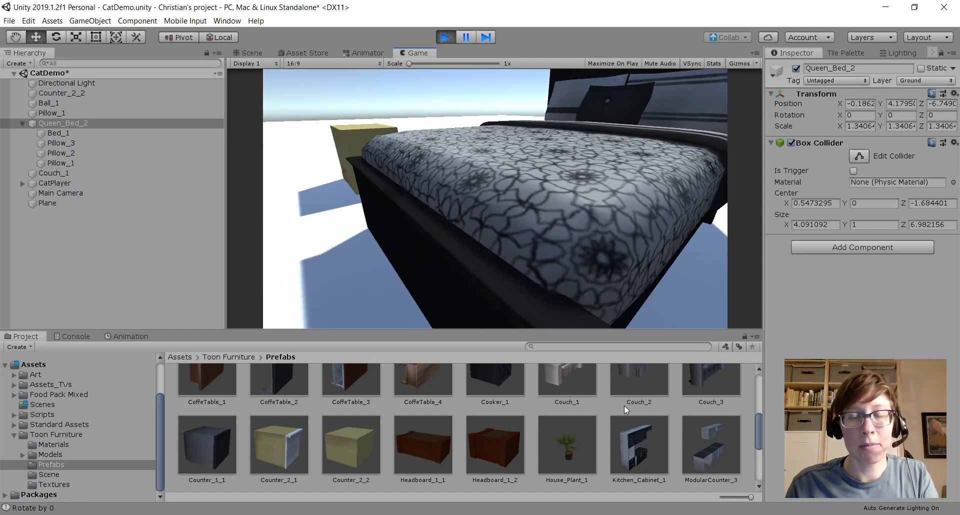
key(w)
key(s)
key(a)
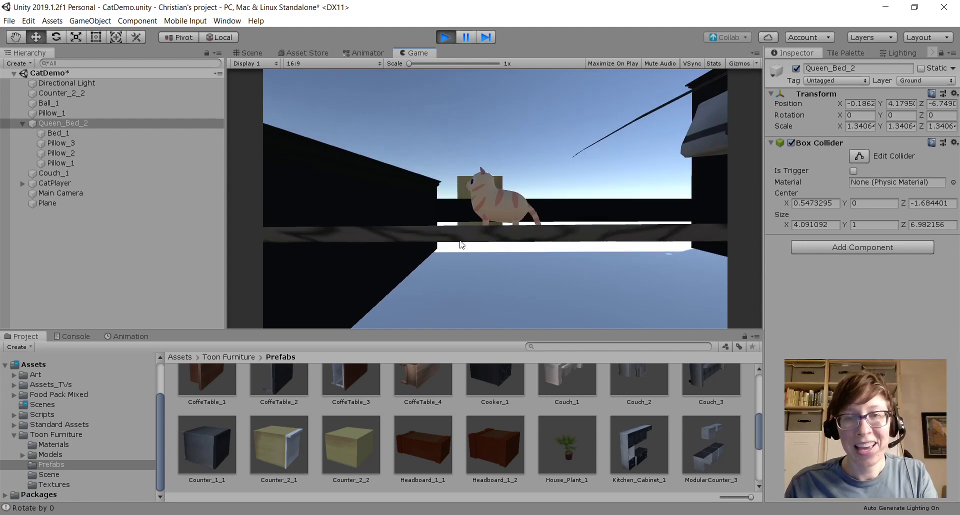
- Walk the cat across the bedspread near the pillows and off the side of the bed
key(w)
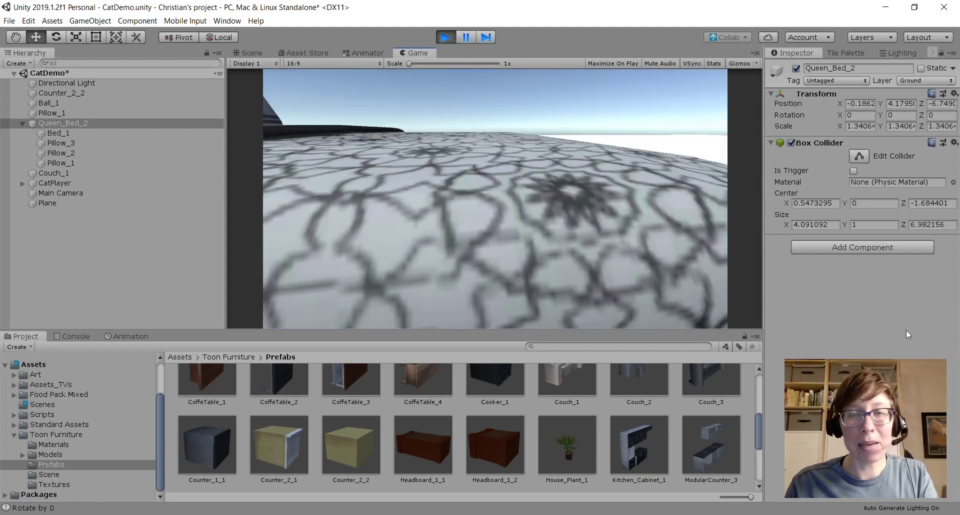
key(w)
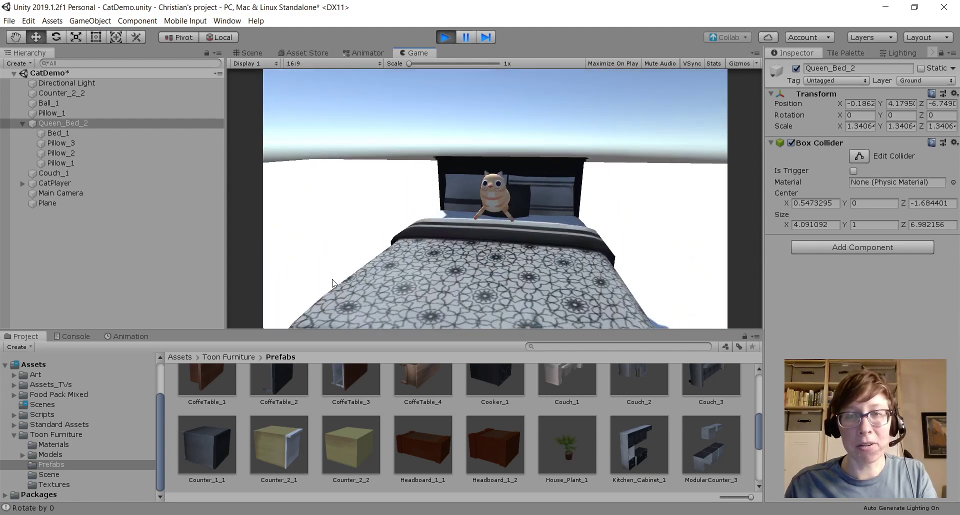
key(w)
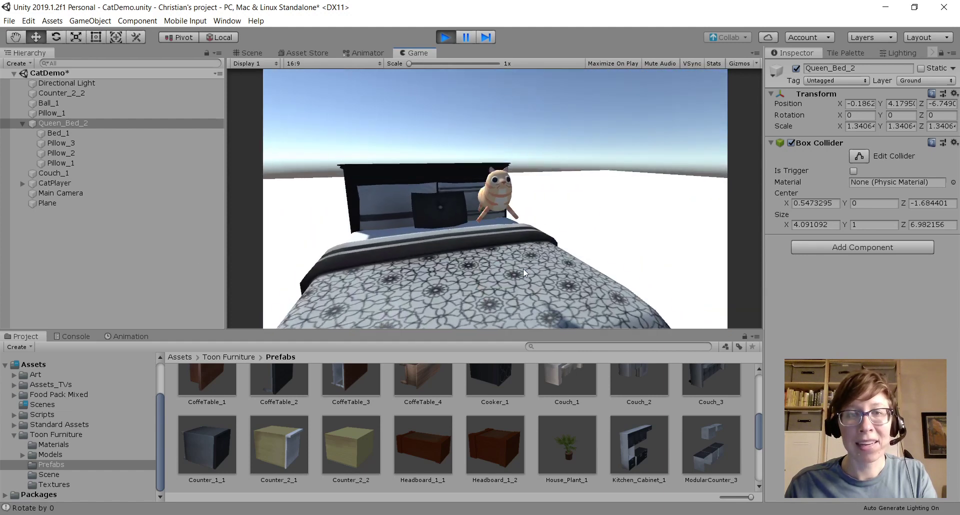
key(d)
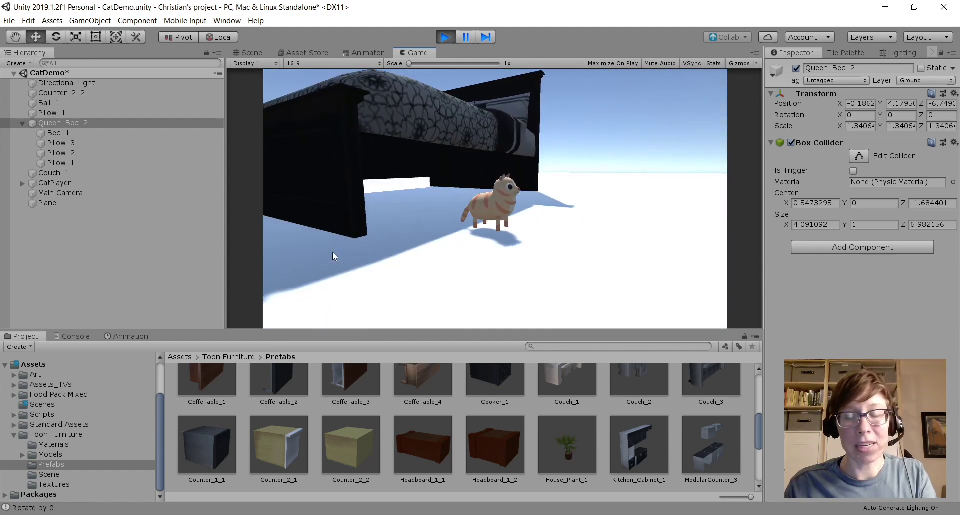
- Jump the cat onto the bed again, walk it around by the soccer ball on the floor, and stop the scene
key(space)
key(w)
key(space)
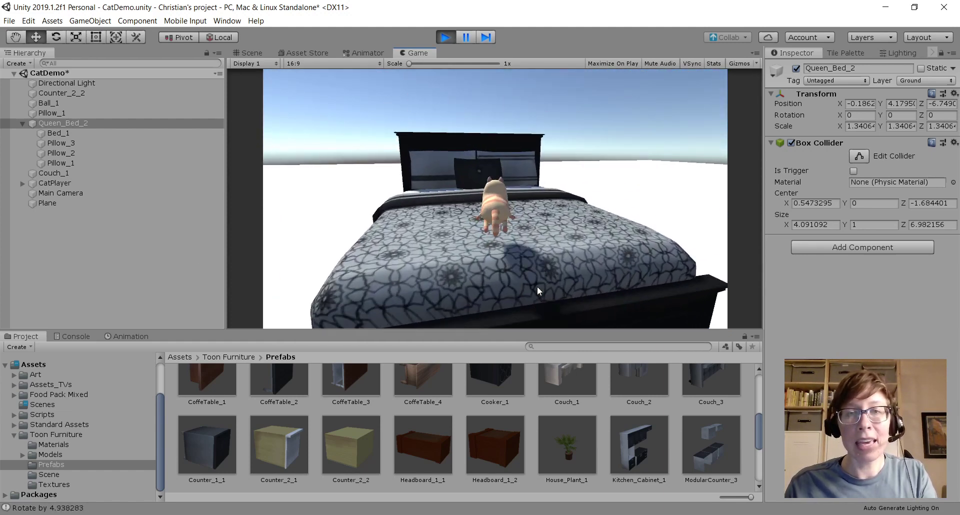
key(s)
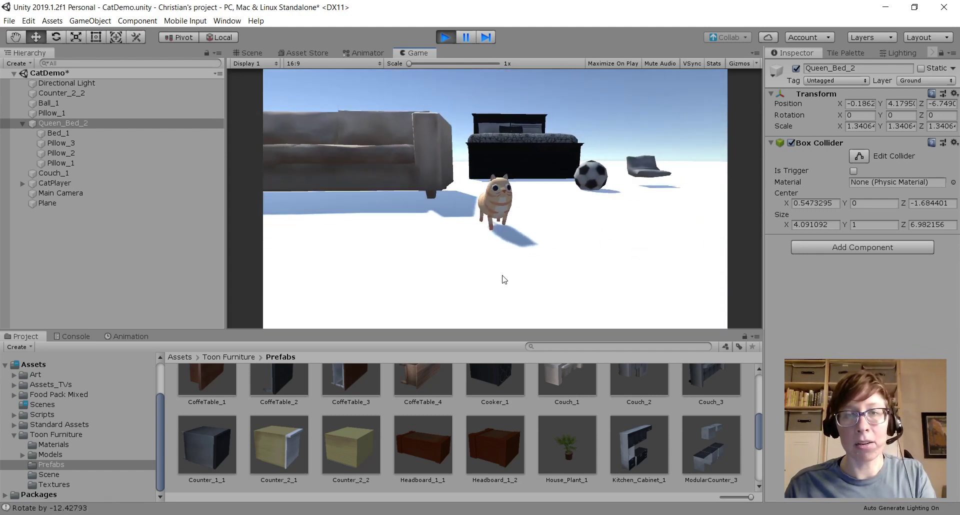
key(w)
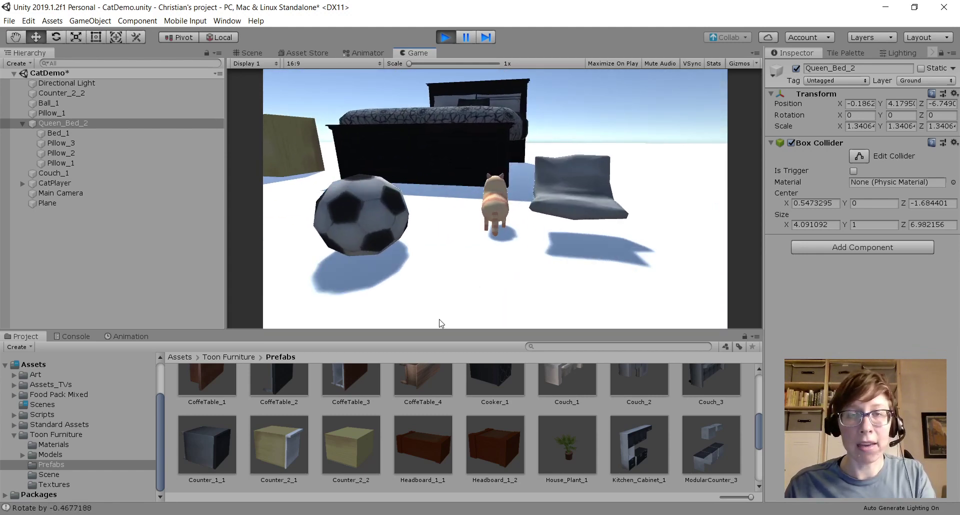
key(space)
key(s)
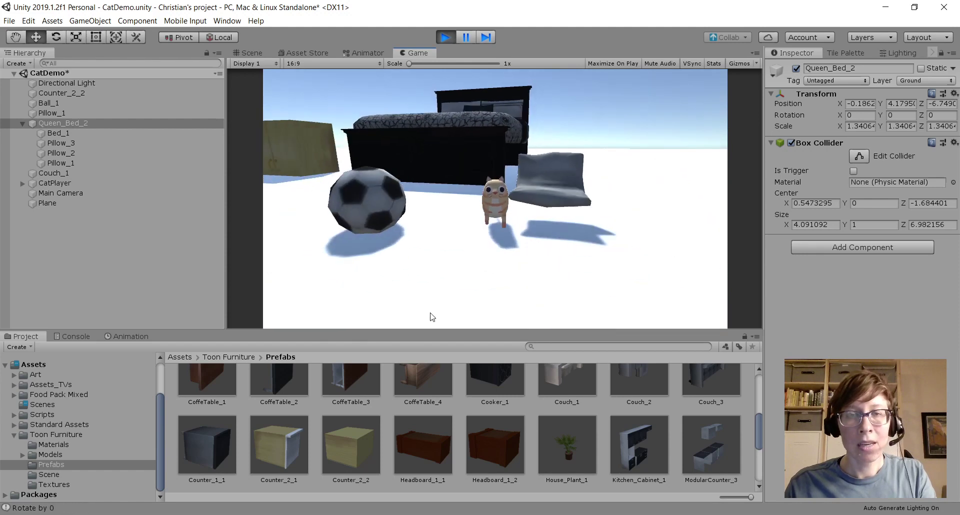
click(446, 37)
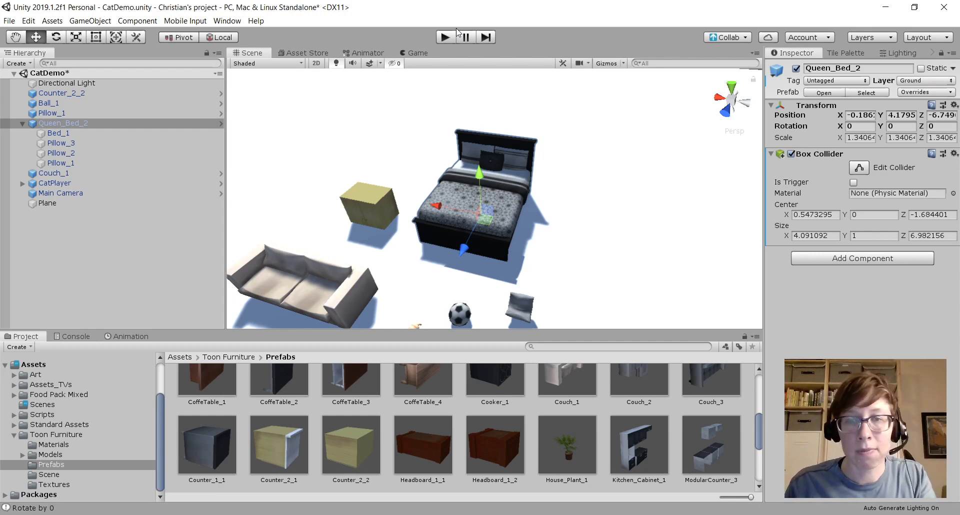
- Switch between collider editing on Queen_Bed_2 and the Hand tool to compare the collider outline with the bed
click(859, 168)
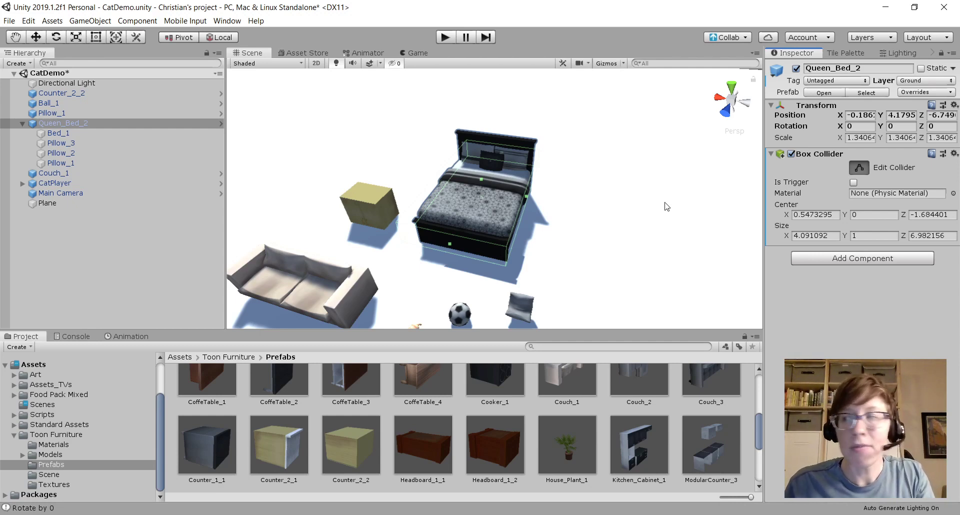
click(16, 38)
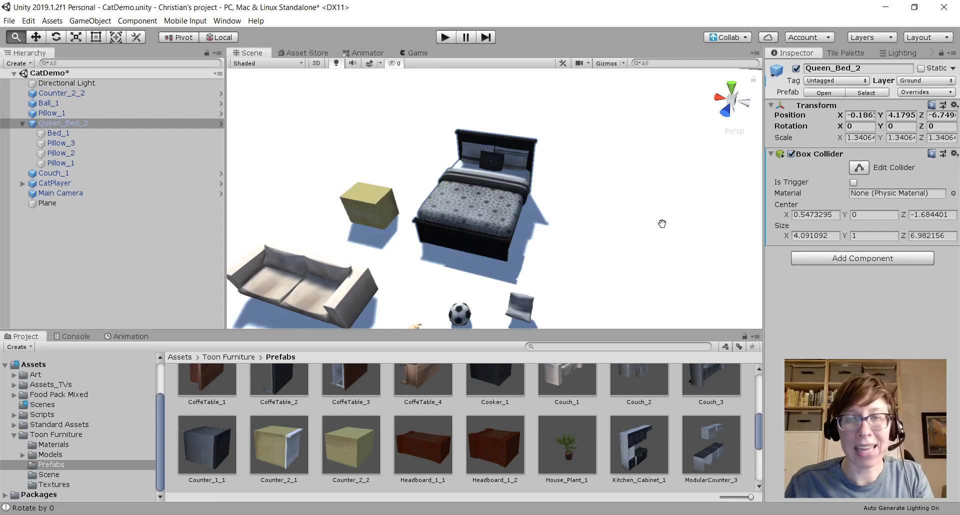
drag(722, 203, 275, 170)
drag(648, 215, 545, 170)
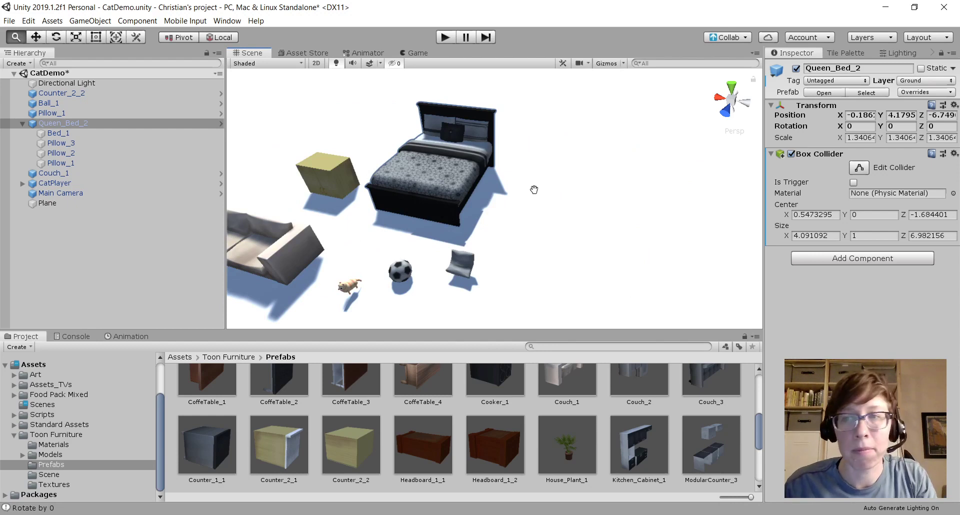
drag(627, 227, 512, 223)
click(858, 168)
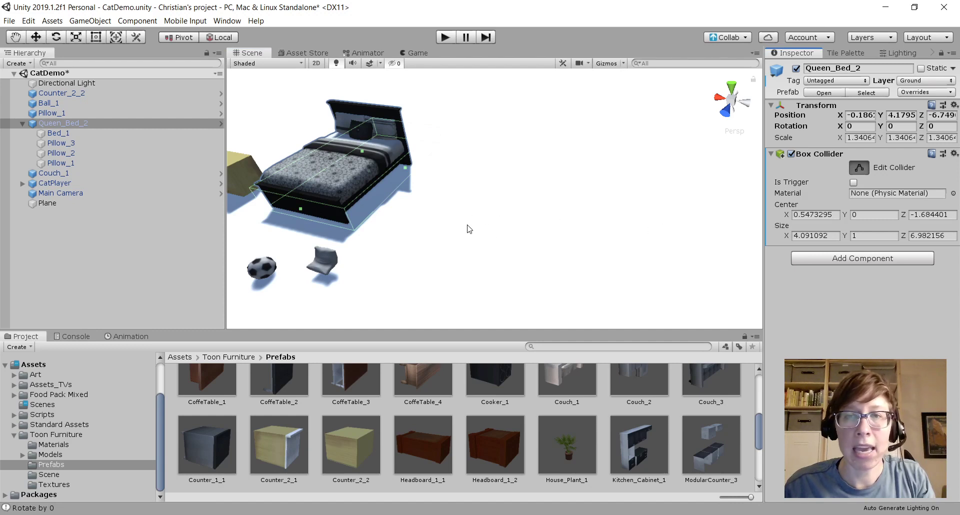
click(68, 124)
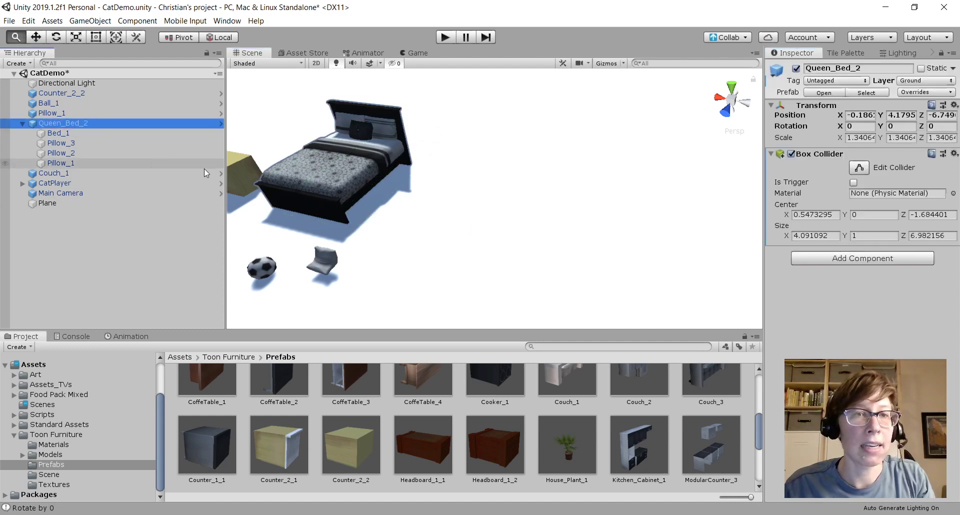
- Leave collider editing and examine the bed from above, lined up straight in the scene view
click(860, 168)
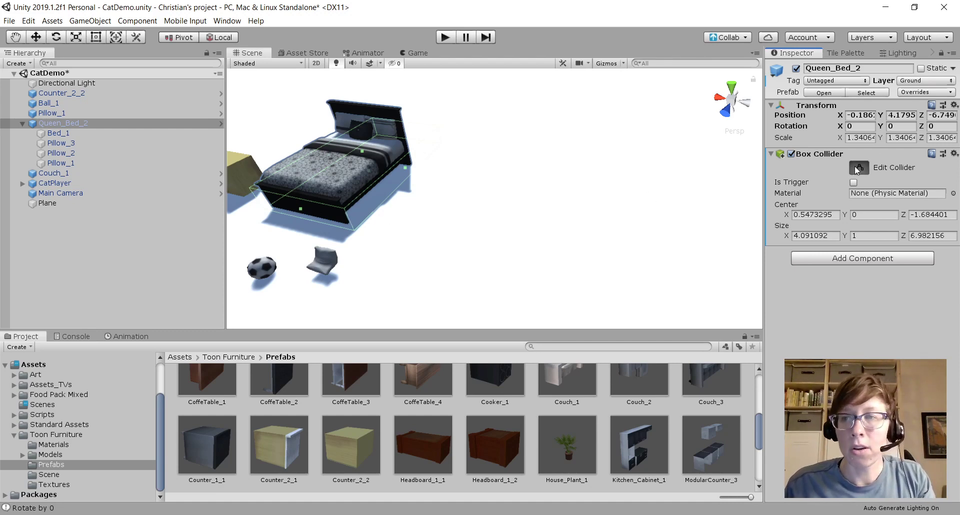
click(858, 168)
drag(331, 149, 403, 183)
mouse_move(421, 137)
right_down()
mouse_move(418, 176)
mouse_move(421, 149)
right_up()
alt+drag(455, 273, 481, 128)
right_drag(482, 128, 445, 280)
alt+drag(390, 126, 410, 165)
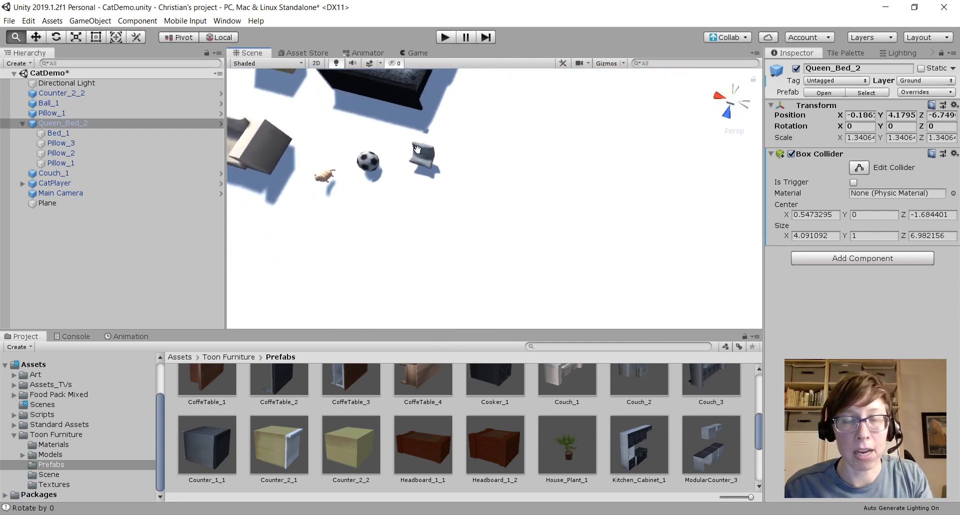
middle_drag(408, 111, 485, 286)
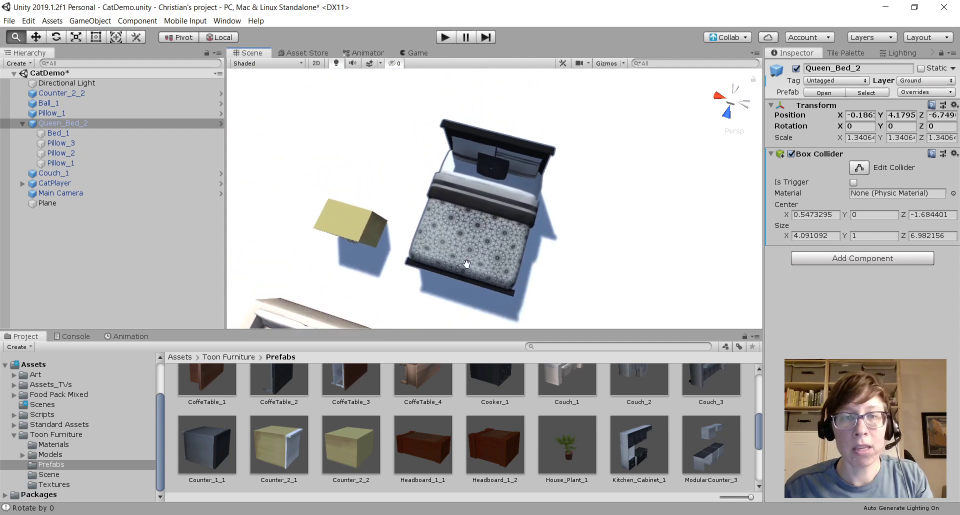
alt+drag(588, 257, 534, 244)
right_drag(535, 242, 530, 243)
middle_drag(536, 227, 553, 250)
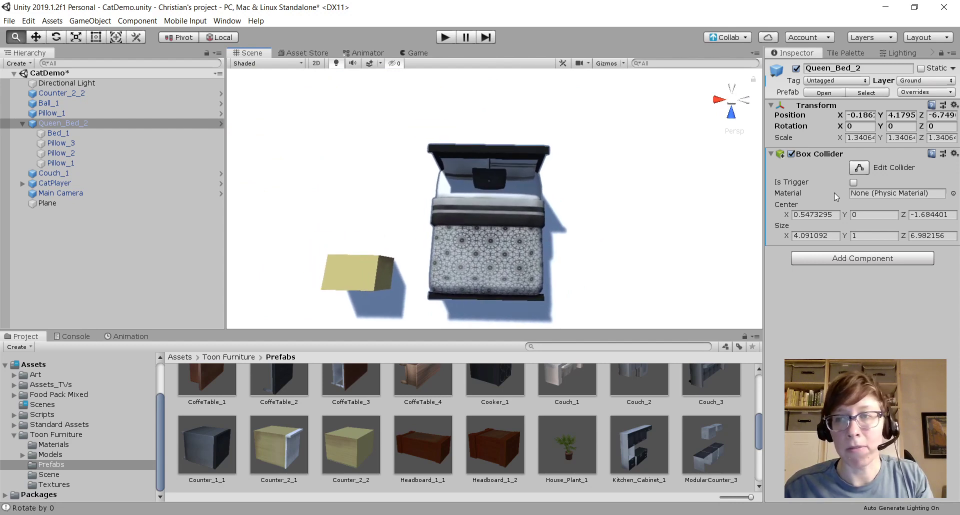
- Adjust both sides of Queen_Bed_2's Box Collider to fit the mattress, about 3.79 wide and centred at about 0.10 on X
click(861, 168)
mouse_move(625, 242)
alt+mouse_down()
mouse_move(595, 228)
mouse_move(623, 245)
alt+mouse_up()
mouse_move(623, 244)
middle_down()
mouse_move(602, 253)
mouse_move(596, 244)
mouse_move(600, 262)
mouse_move(630, 244)
middle_up()
mouse_move(521, 271)
middle_down()
mouse_move(550, 263)
mouse_move(525, 269)
middle_up()
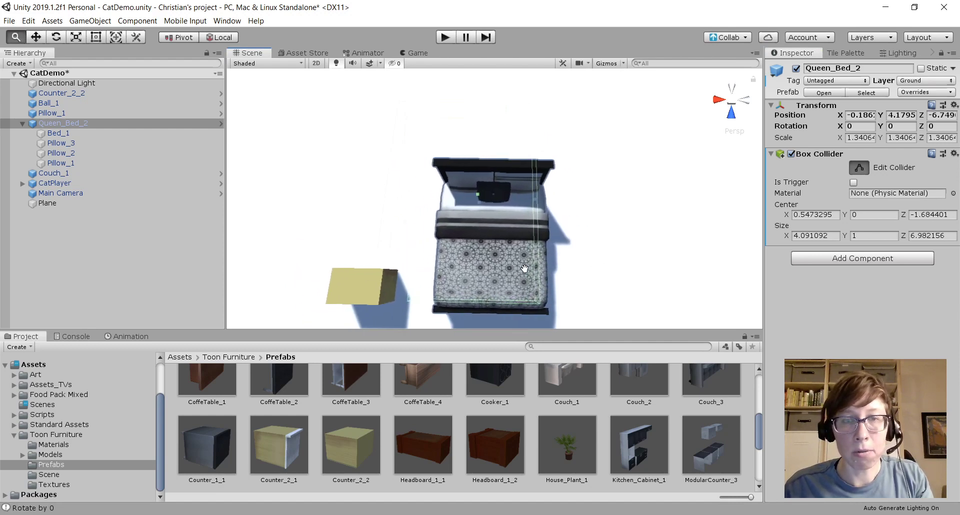
alt+drag(462, 258, 469, 257)
middle_drag(469, 257, 560, 214)
alt+drag(561, 214, 414, 221)
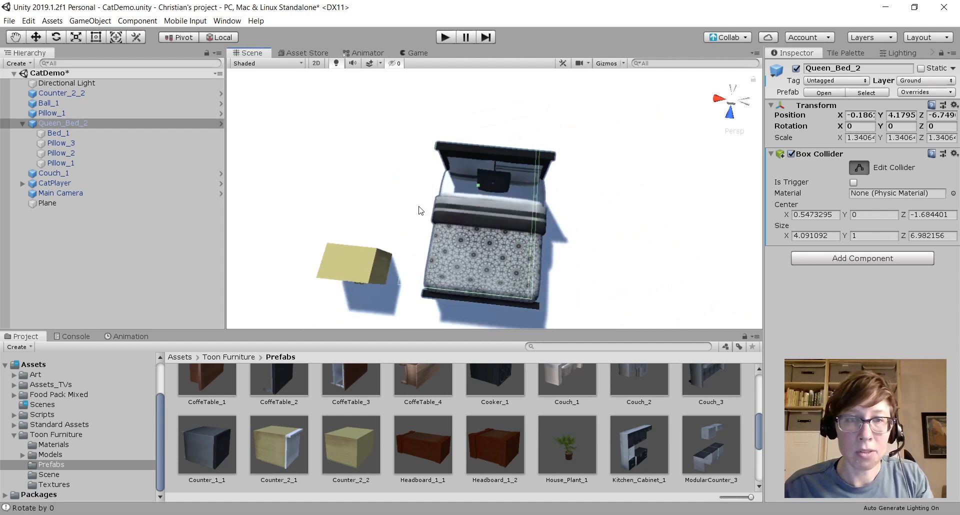
drag(434, 189, 441, 188)
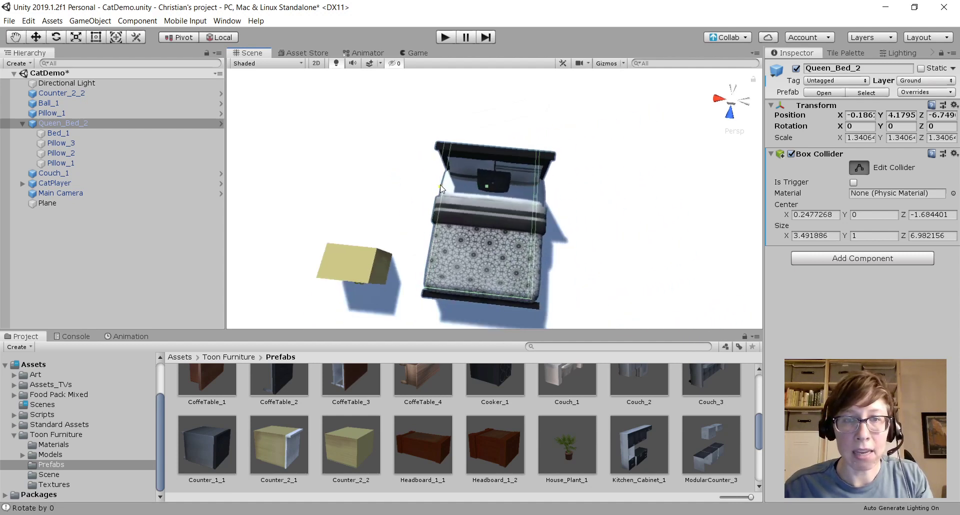
drag(538, 199, 545, 201)
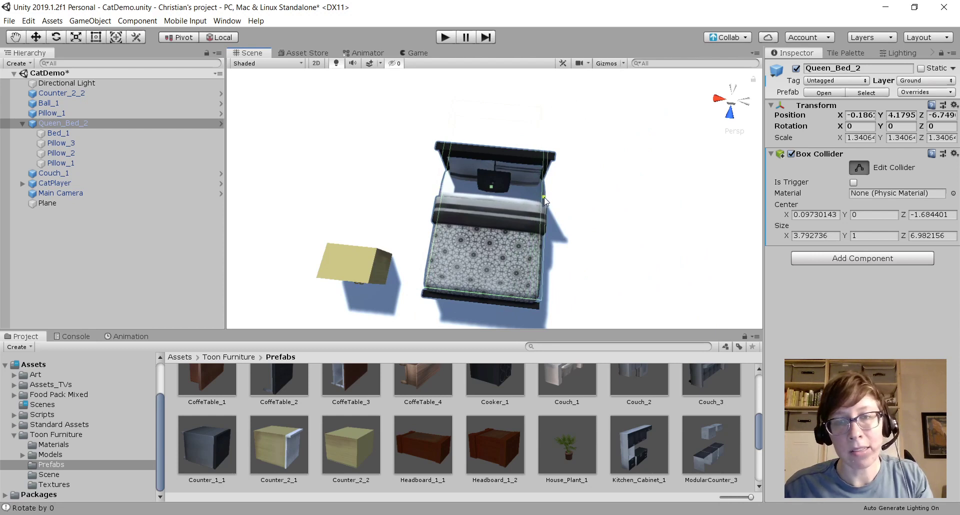
- Fit the length of Queen_Bed_2's Box Collider to about 4.16 on Z and raise its underside, making it about 0.45 high
drag(479, 295, 483, 304)
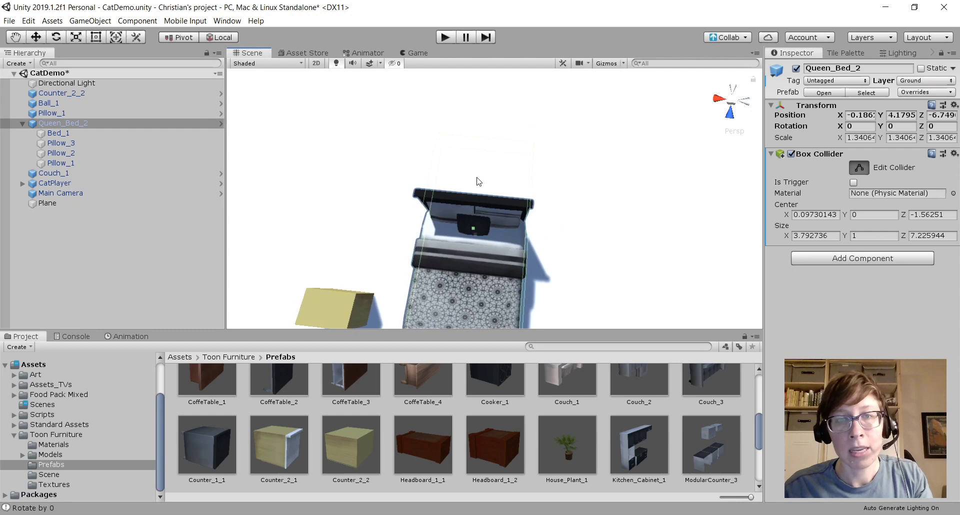
alt+drag(513, 175, 458, 179)
middle_drag(457, 179, 420, 214)
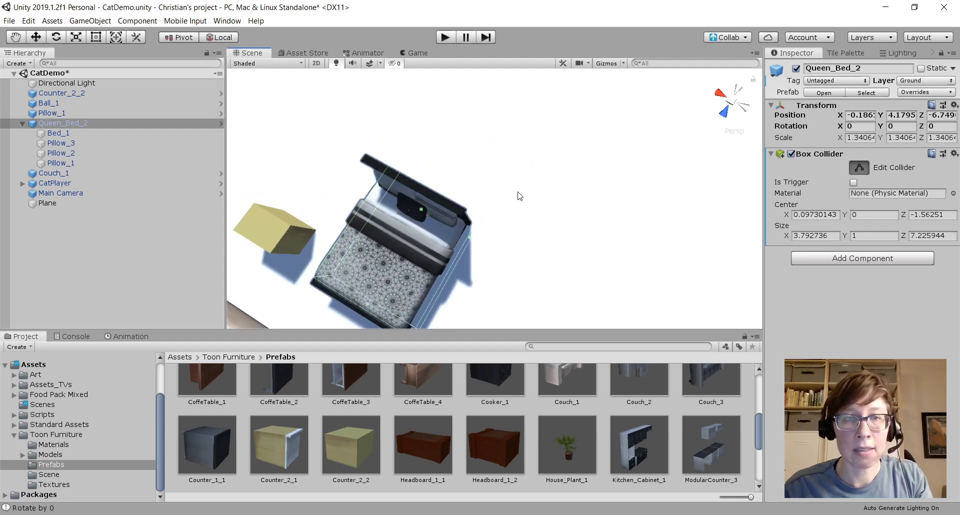
alt+drag(520, 196, 380, 201)
middle_drag(380, 200, 353, 186)
alt+drag(353, 186, 325, 170)
middle_drag(326, 170, 394, 185)
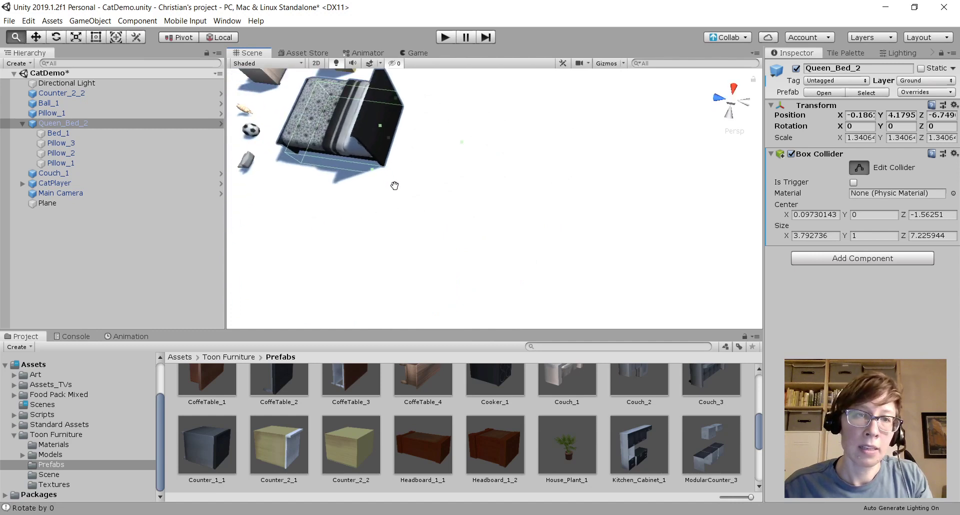
alt+drag(395, 185, 361, 124)
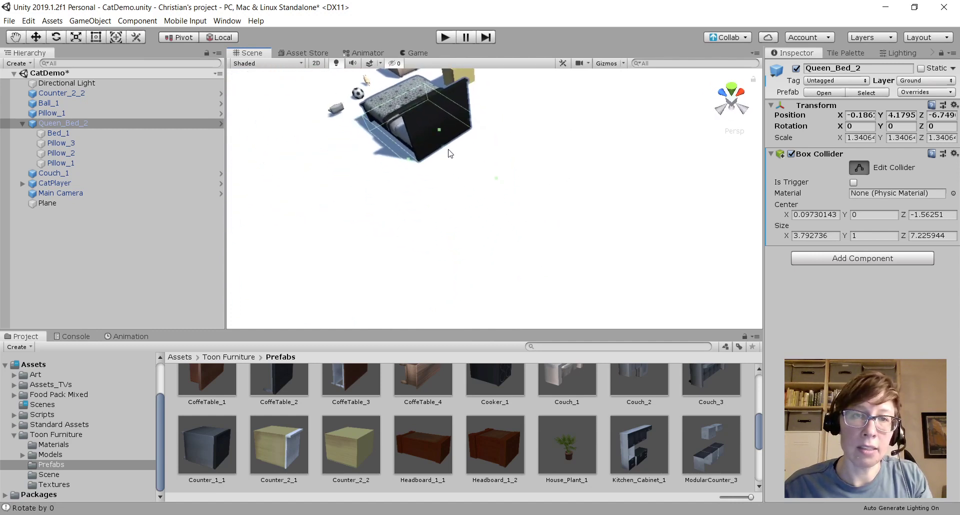
drag(442, 150, 436, 145)
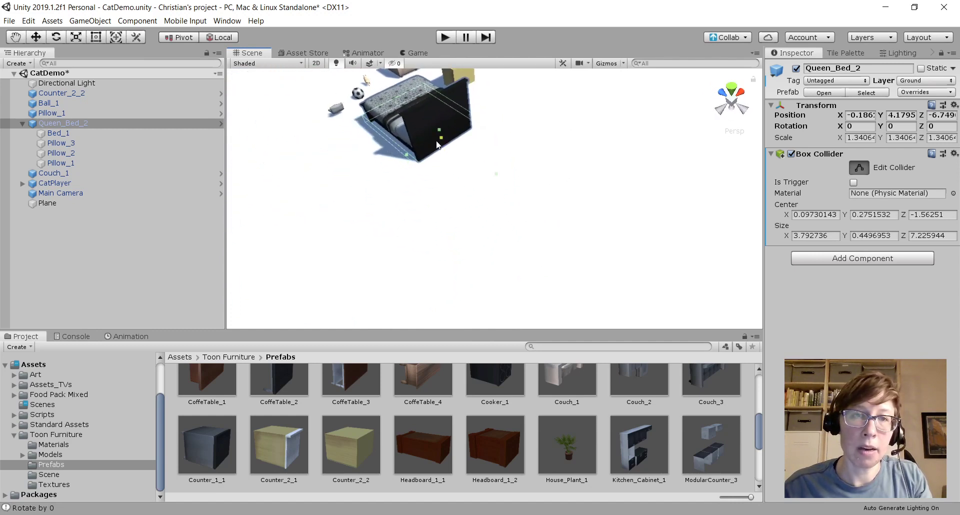
middle_drag(476, 174, 462, 123)
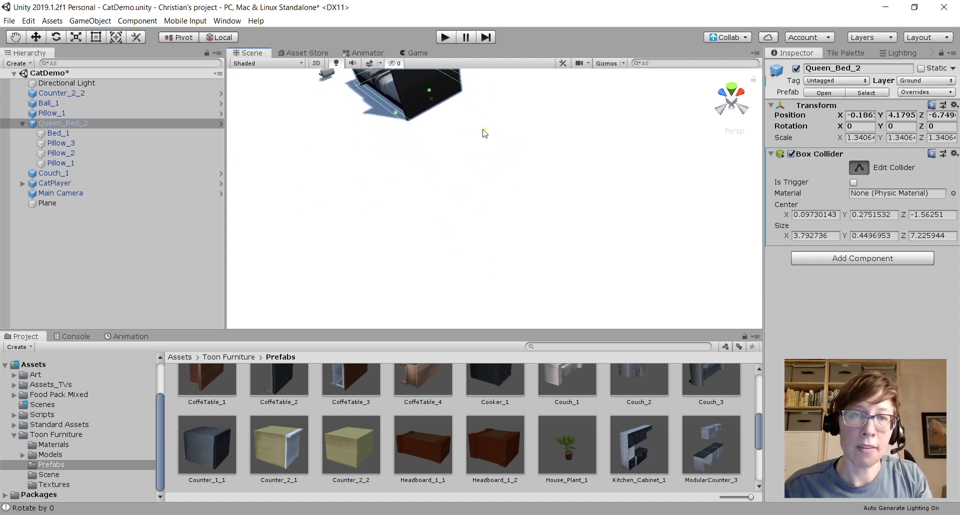
drag(484, 130, 431, 101)
- Raise the top of the bed's Box Collider to make it about 1.58 high and narrow it to about 3.53 on X
middle_drag(341, 142, 429, 234)
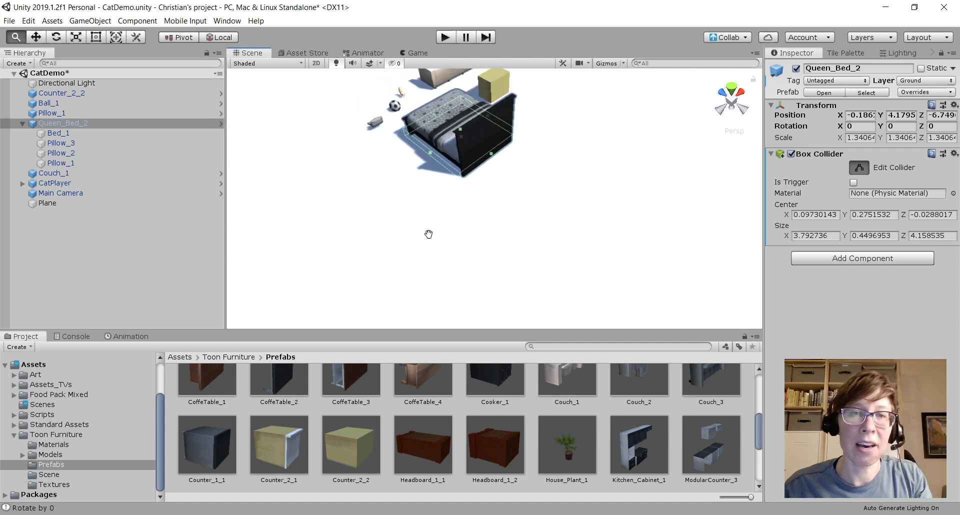
alt+drag(429, 234, 519, 217)
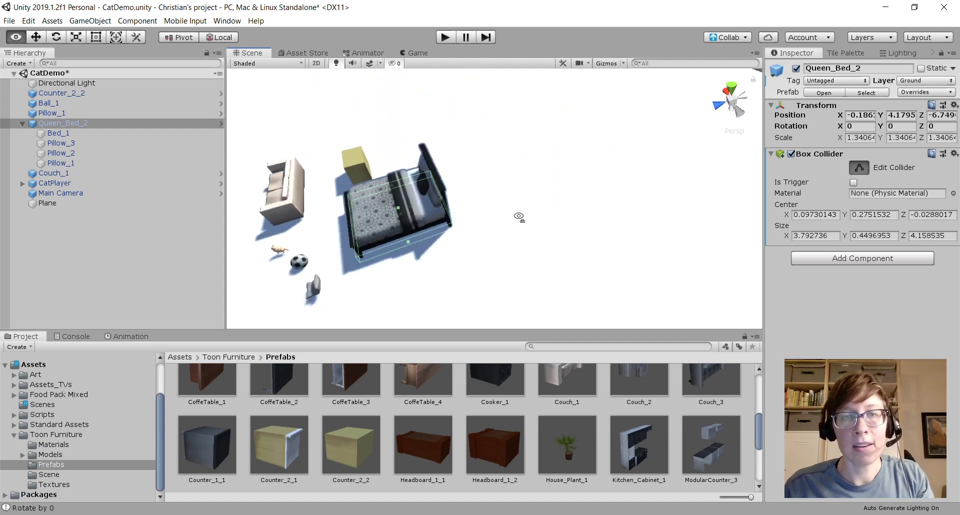
right_drag(519, 216, 544, 251)
right_drag(453, 281, 469, 264)
middle_drag(469, 264, 557, 147)
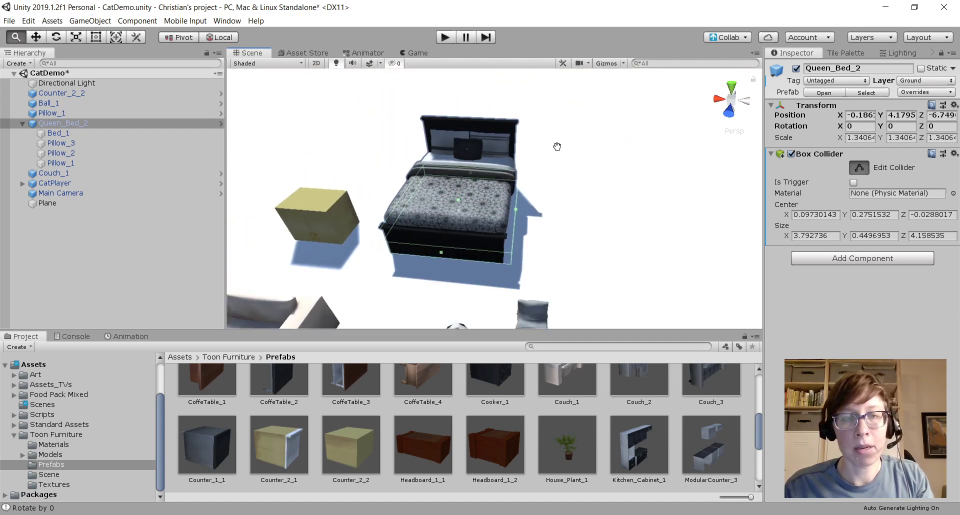
drag(457, 200, 461, 171)
drag(517, 196, 507, 195)
- Lower the bed collider's top to about 1.27 high and bring in its counter-facing side to about 3.17 wide
middle_drag(428, 259, 509, 277)
right_drag(509, 277, 523, 235)
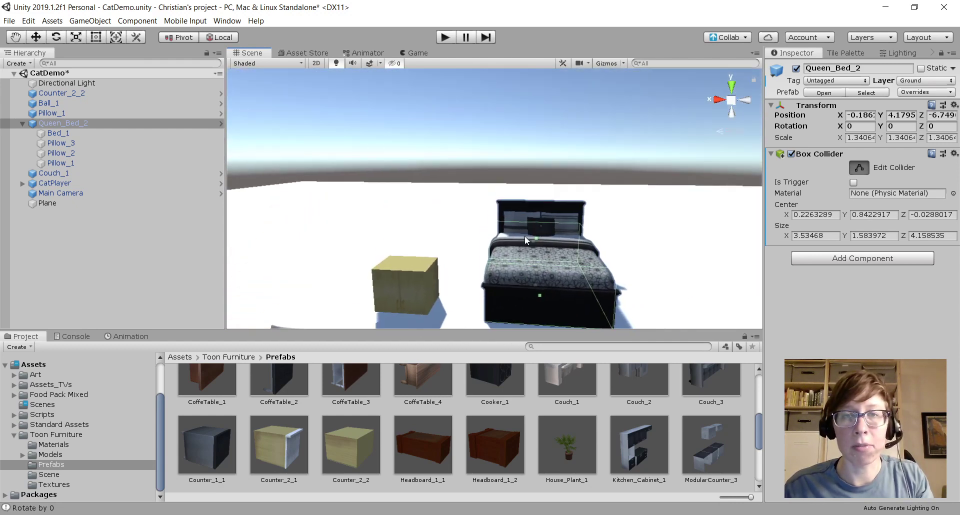
middle_drag(515, 322, 515, 224)
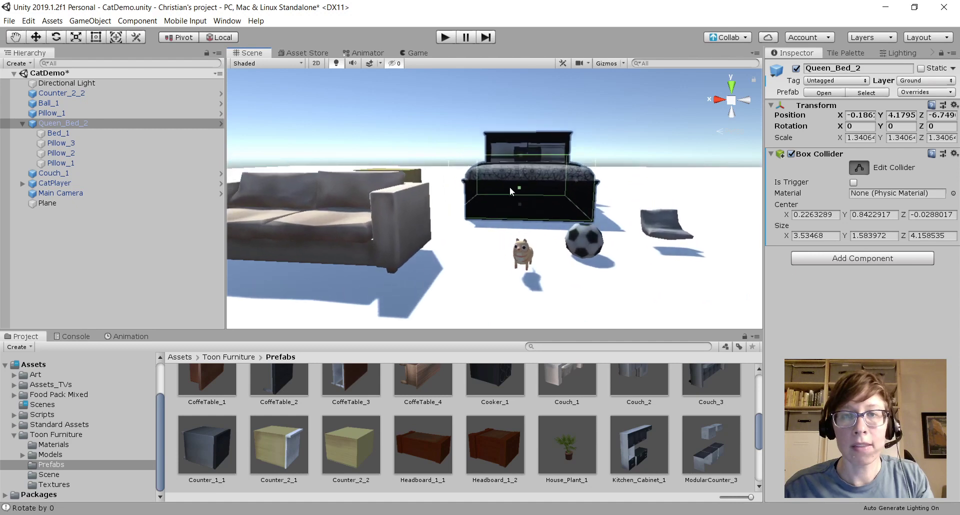
drag(521, 155, 523, 164)
scroll(496, 218, up, 2)
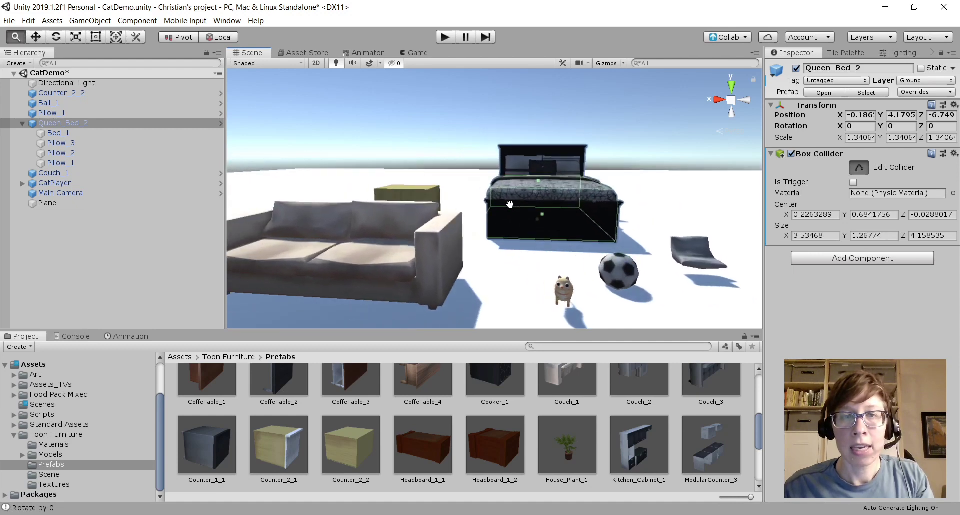
middle_drag(496, 220, 531, 300)
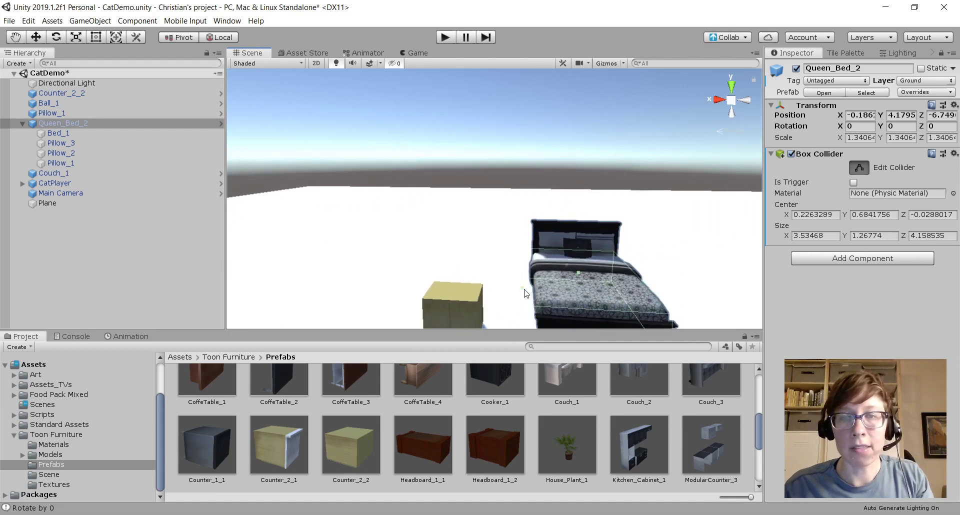
drag(532, 284, 538, 283)
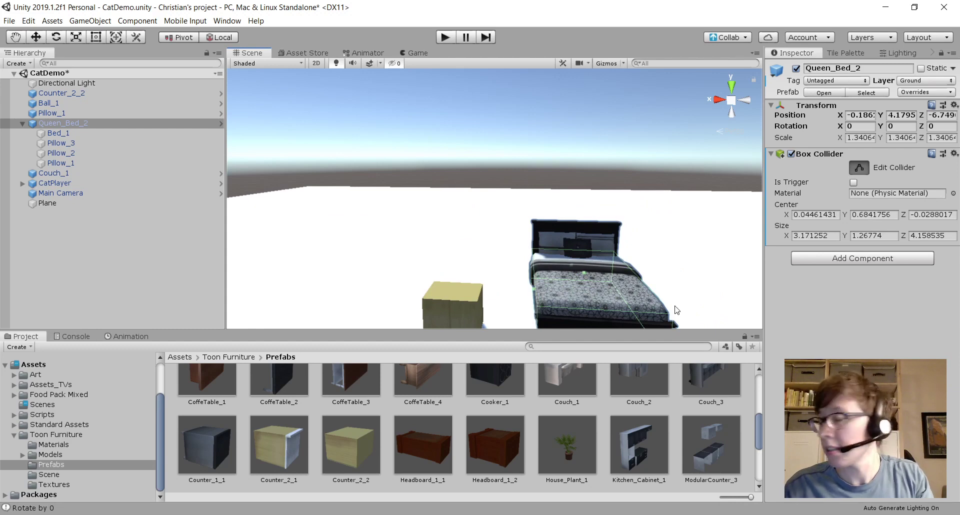
- Pull the collider's foot end in to about 4.02 long on Z and lower its top to about 1.16 high
right_drag(678, 255, 635, 280)
alt+drag(635, 280, 445, 244)
right_drag(656, 223, 608, 220)
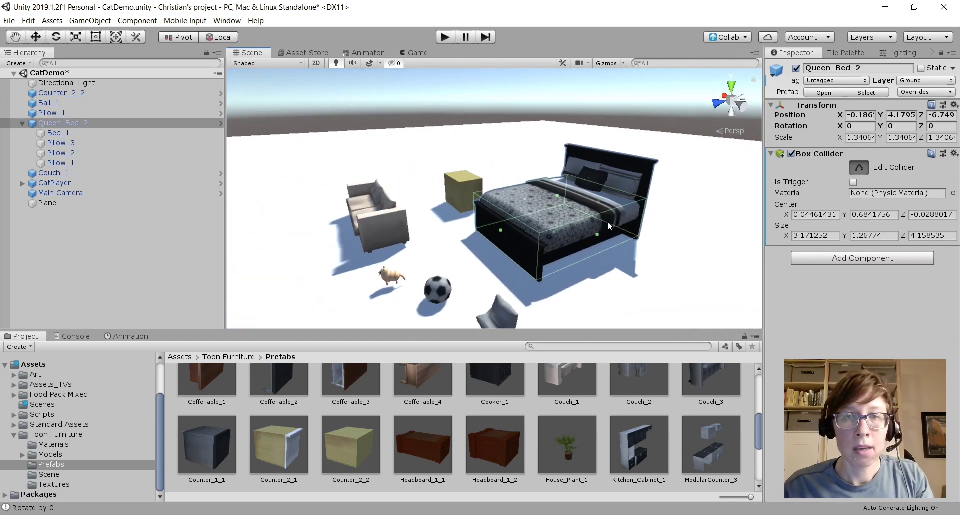
middle_drag(607, 221, 492, 251)
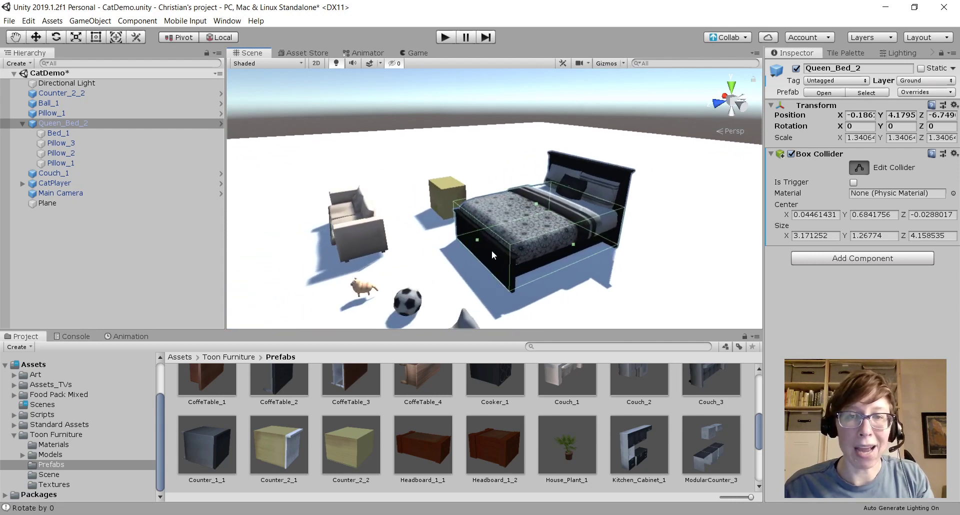
drag(477, 239, 481, 239)
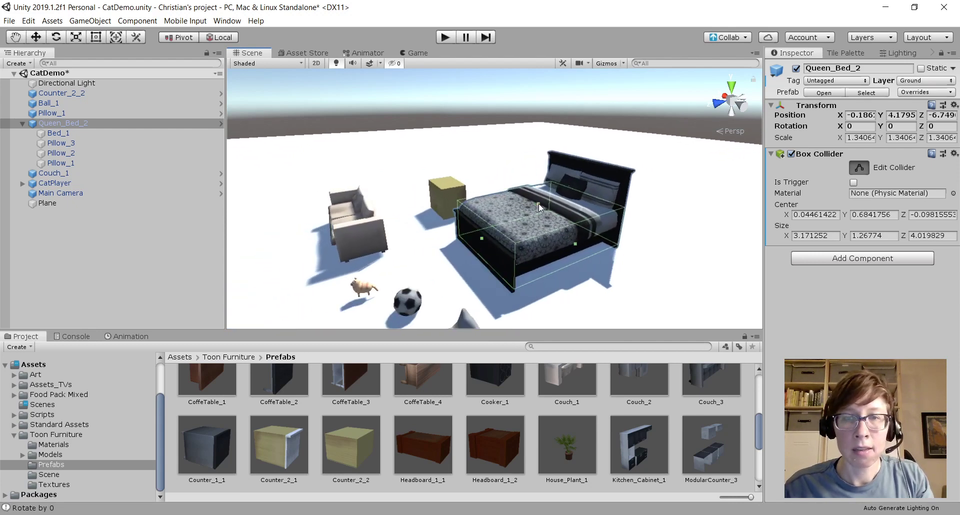
drag(538, 203, 538, 206)
- Examine from several sides and from above how the collider outline fits the bed's mattress, headboard and footboard
alt+drag(649, 274, 567, 266)
middle_drag(567, 266, 385, 205)
alt+drag(620, 107, 510, 163)
middle_drag(510, 163, 512, 272)
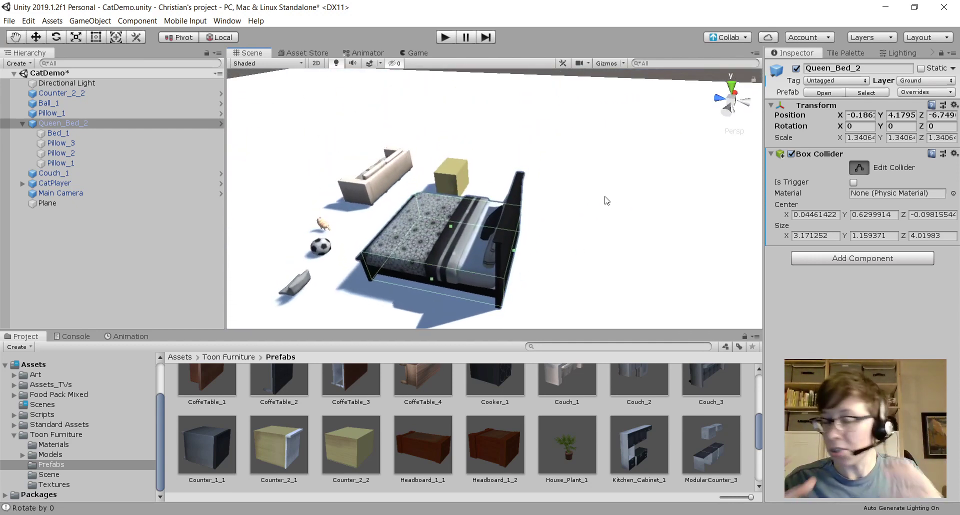
alt+drag(550, 166, 565, 239)
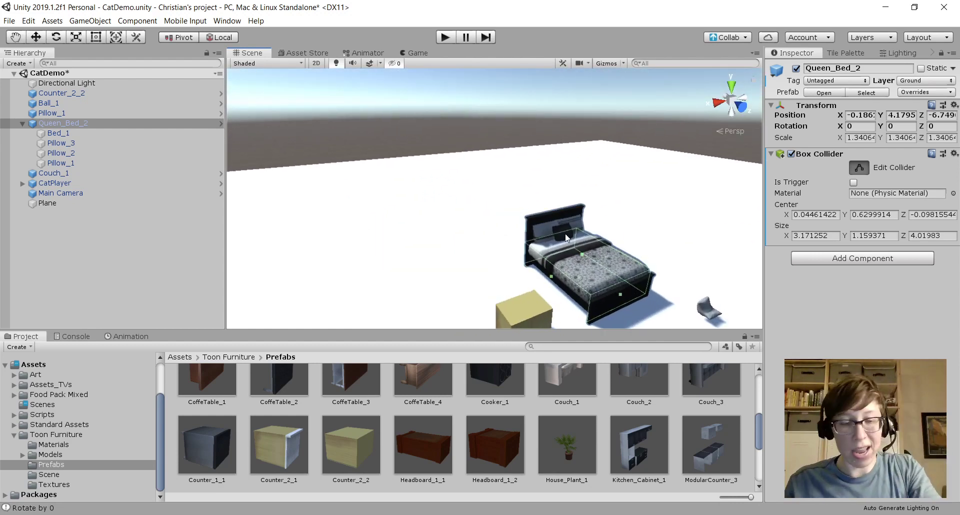
right_drag(644, 298, 595, 255)
middle_drag(596, 255, 495, 287)
right_drag(494, 287, 535, 221)
alt+drag(536, 225, 619, 178)
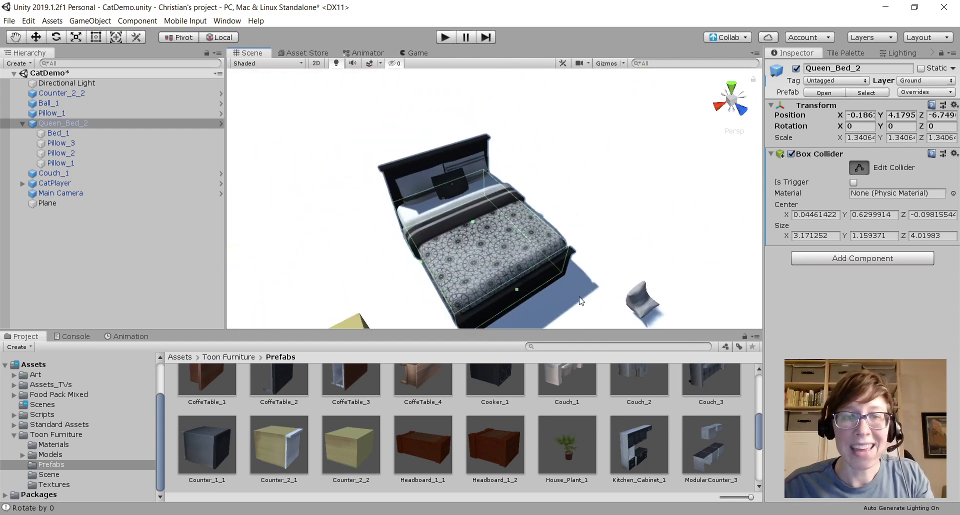
scroll(635, 180, up, 5)
middle_drag(653, 188, 497, 281)
middle_drag(590, 211, 555, 246)
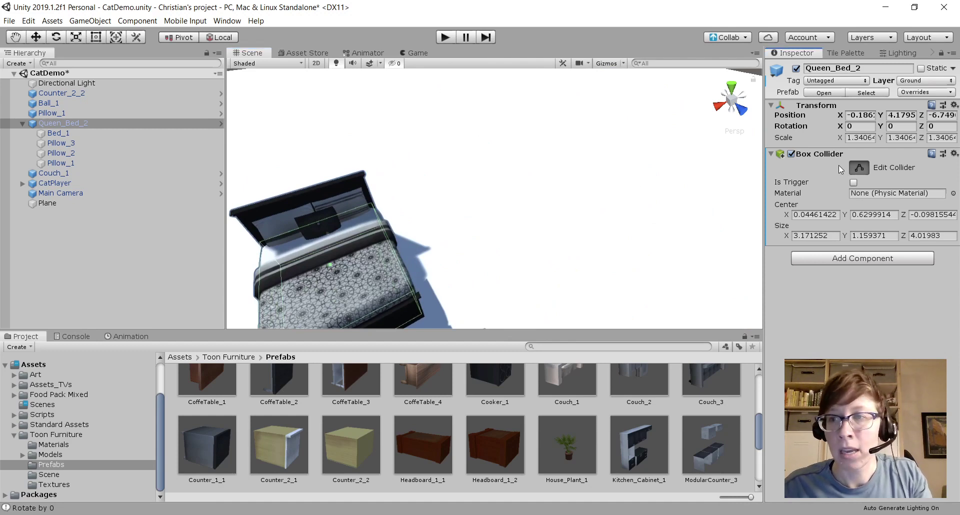
- Play the scene, jump the cat onto the bed, walk it across to the footboard edge, and stop the scene
click(447, 36)
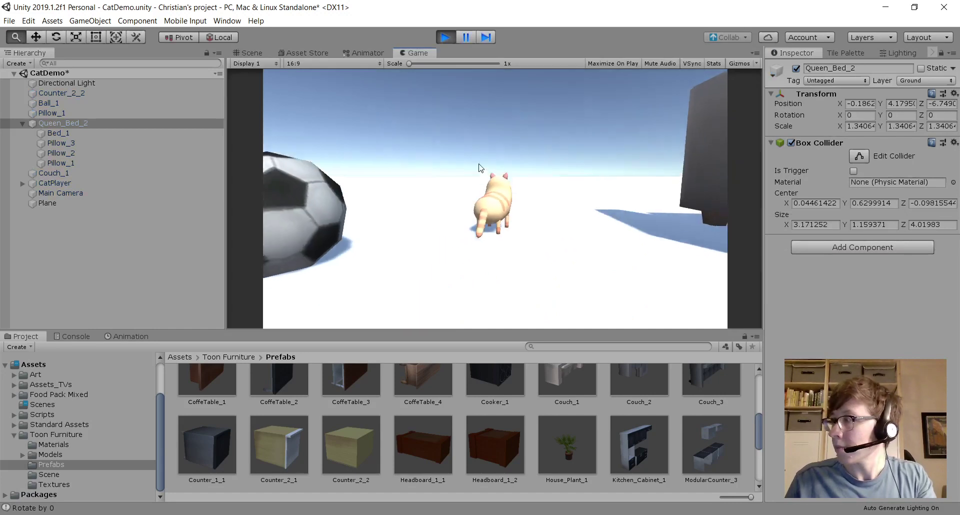
key(w)
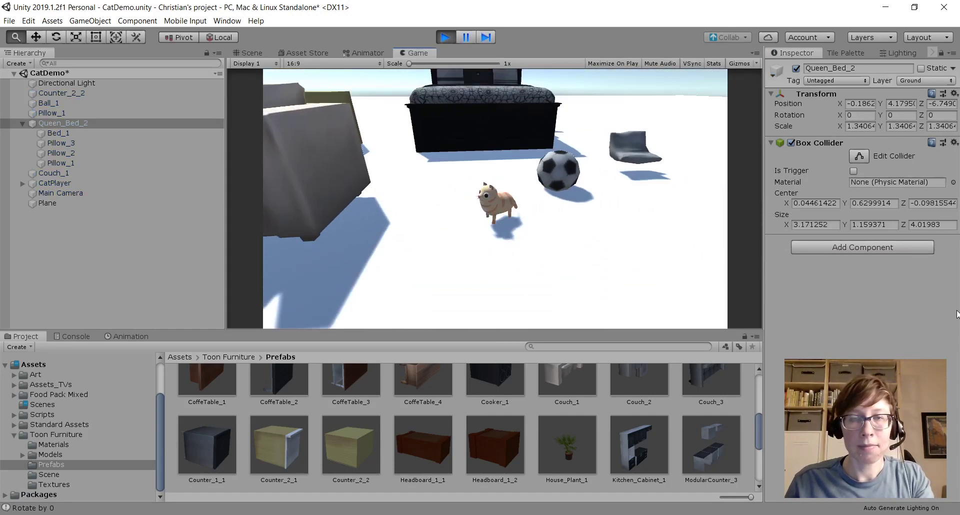
key(space)
key(s)
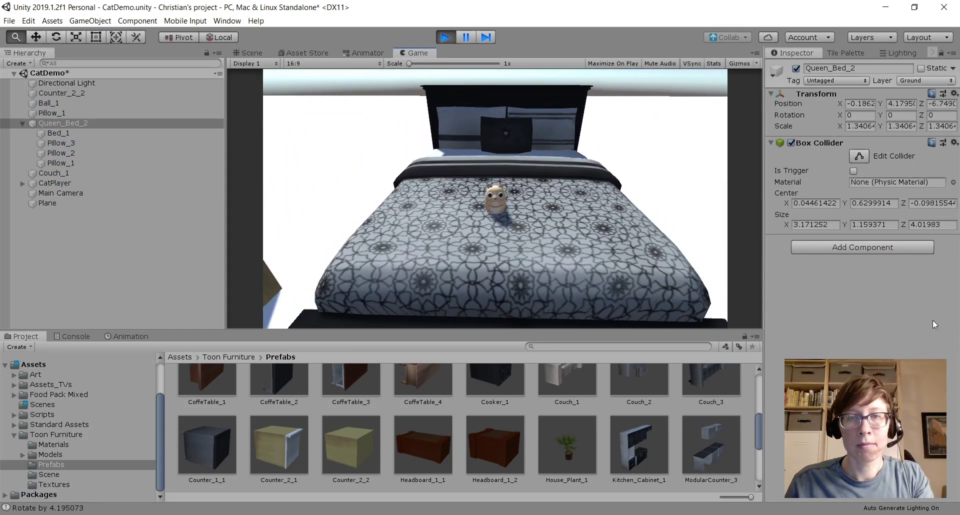
key(space)
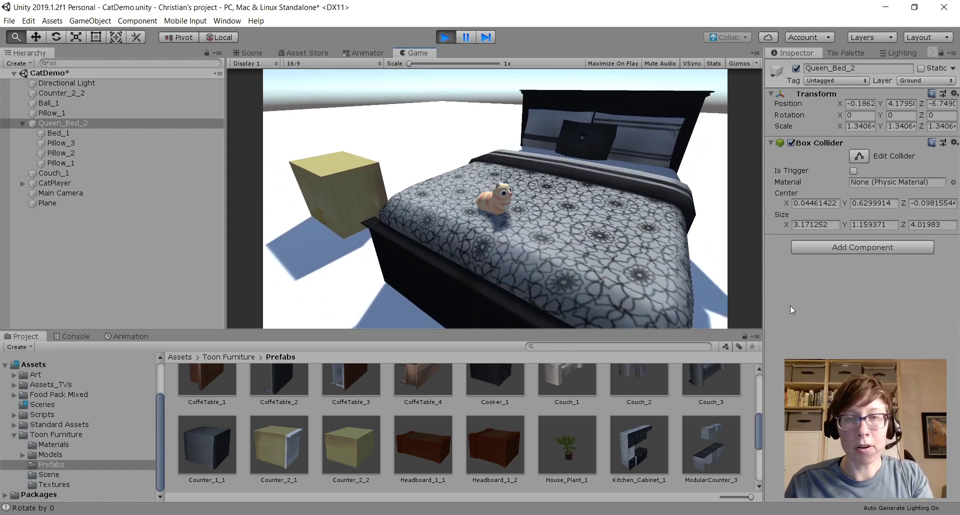
key(a)
key(a)
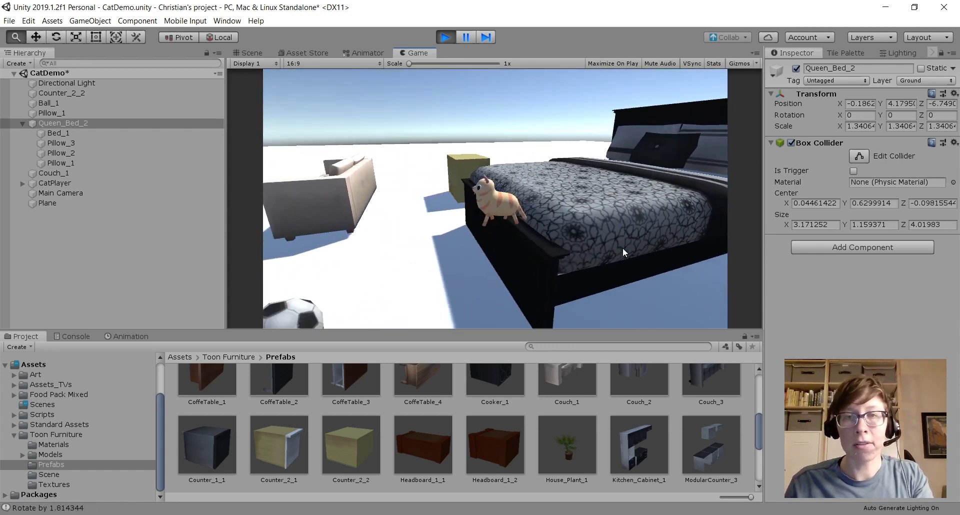
click(445, 38)
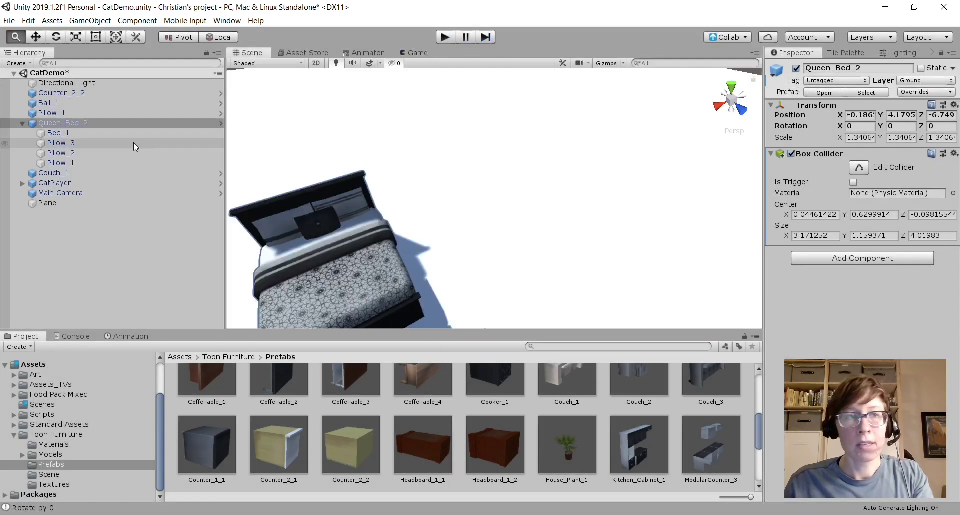
- Reopen collider editing on Queen_Bed_2 and raise the Box Collider's top to about 1.32 high, centred at about 0.71 on Y
click(859, 168)
middle_drag(542, 263, 487, 269)
middle_drag(566, 279, 563, 253)
right_drag(562, 253, 540, 212)
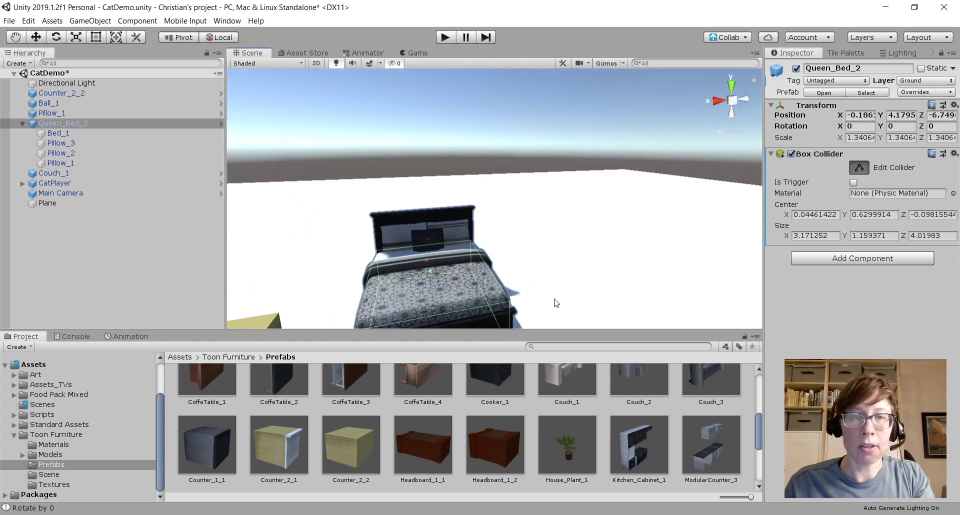
middle_drag(554, 301, 478, 170)
right_drag(477, 169, 461, 183)
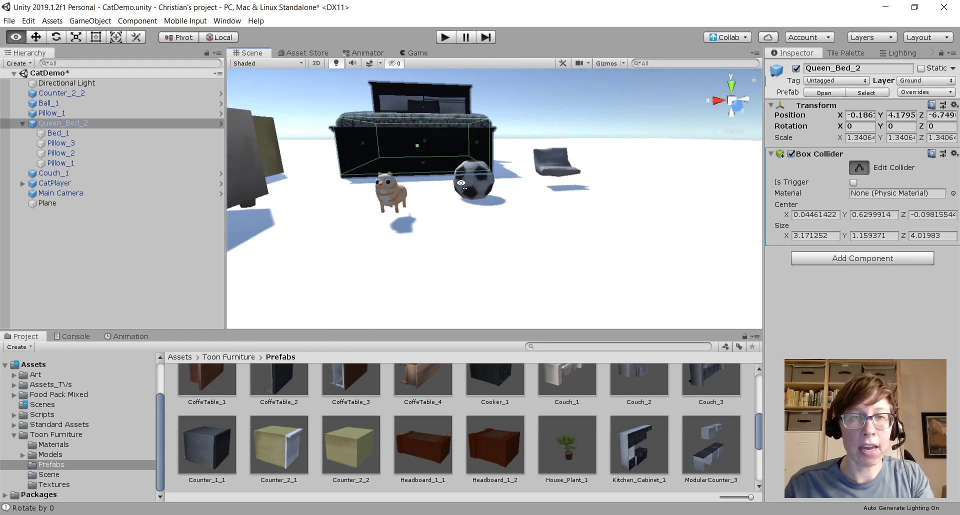
alt+drag(460, 183, 471, 224)
- Play the scene, jump the cat onto the bed, and walk it around the mattress and up to the pillows
click(441, 39)
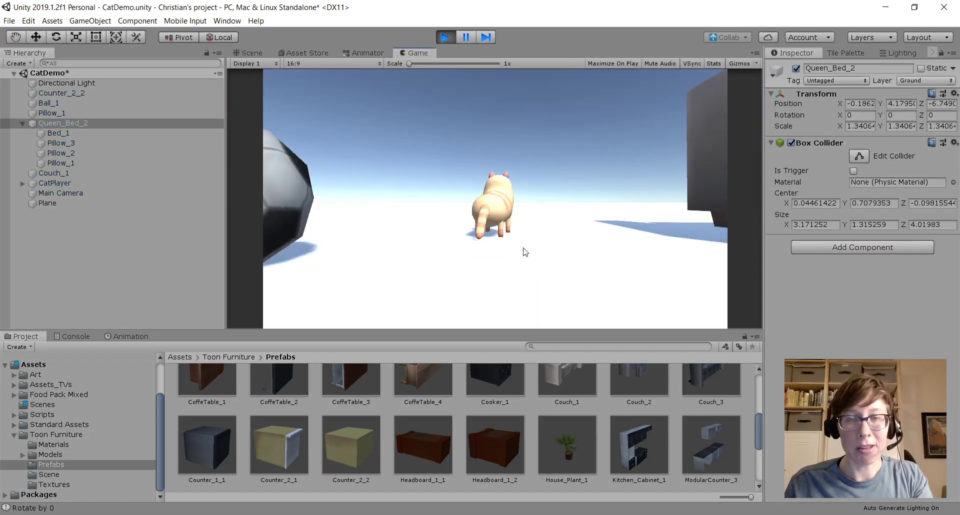
key(w)
key(space)
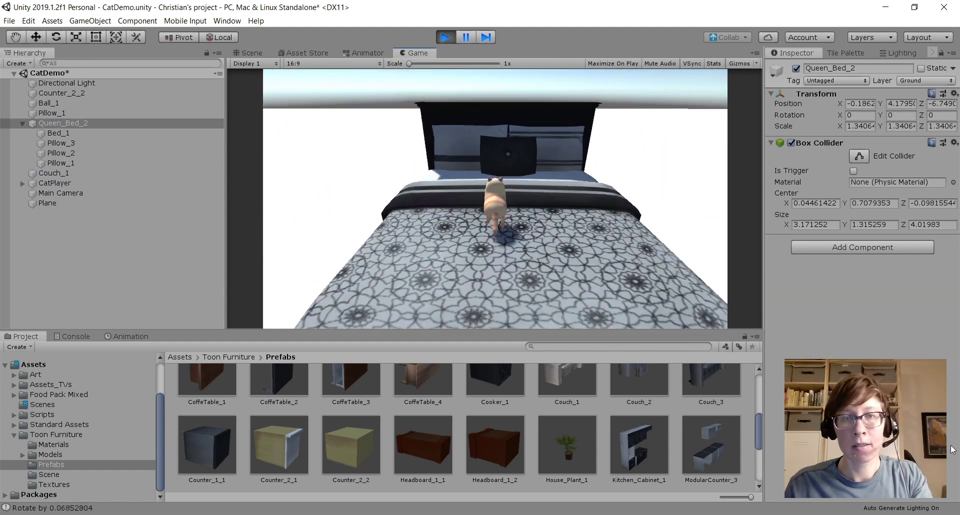
key(s)
key(a)
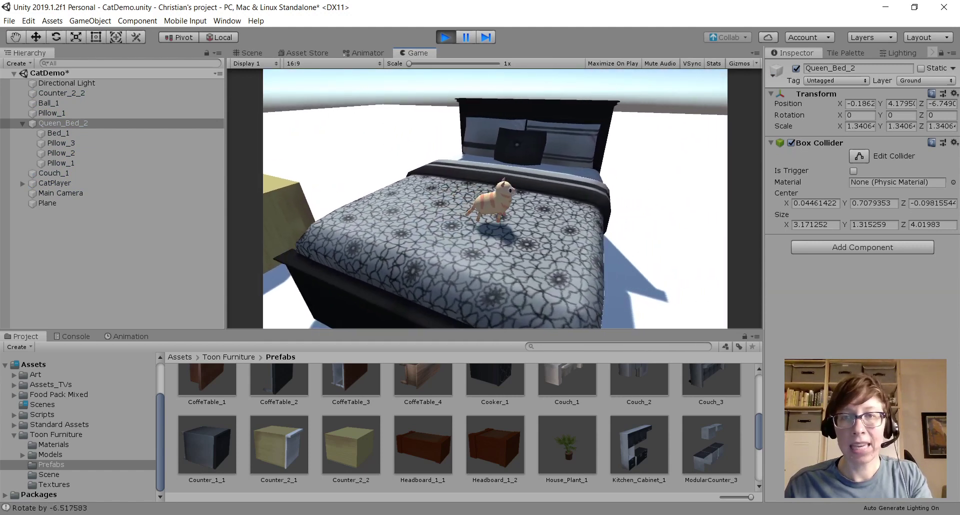
key(s)
key(a)
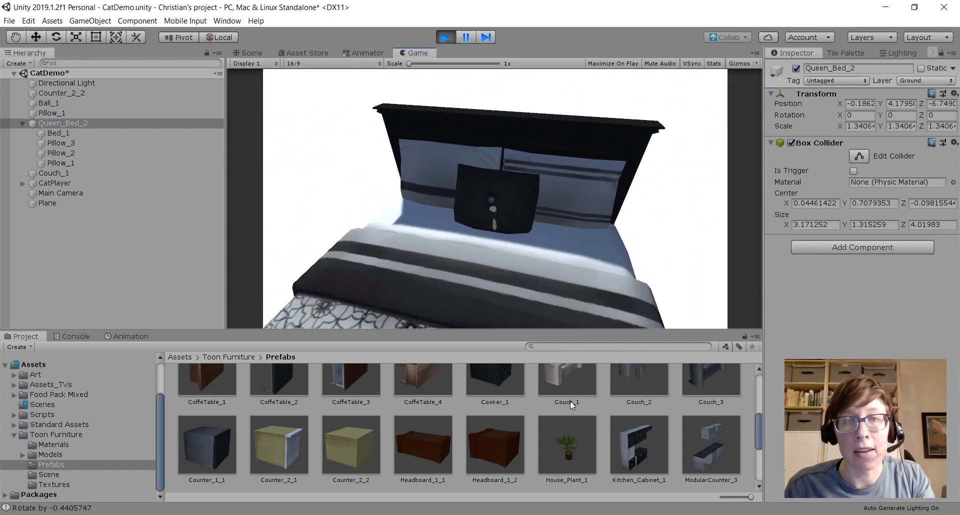
- Run the cat off the bed and around the floor furniture, jump it back onto the bed, and stop the scene
key(w)
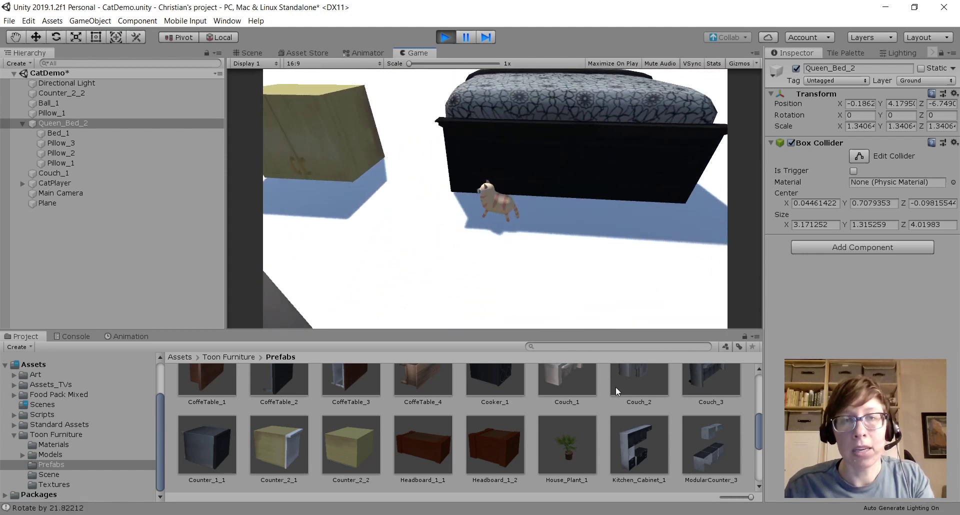
key(space)
key(w)
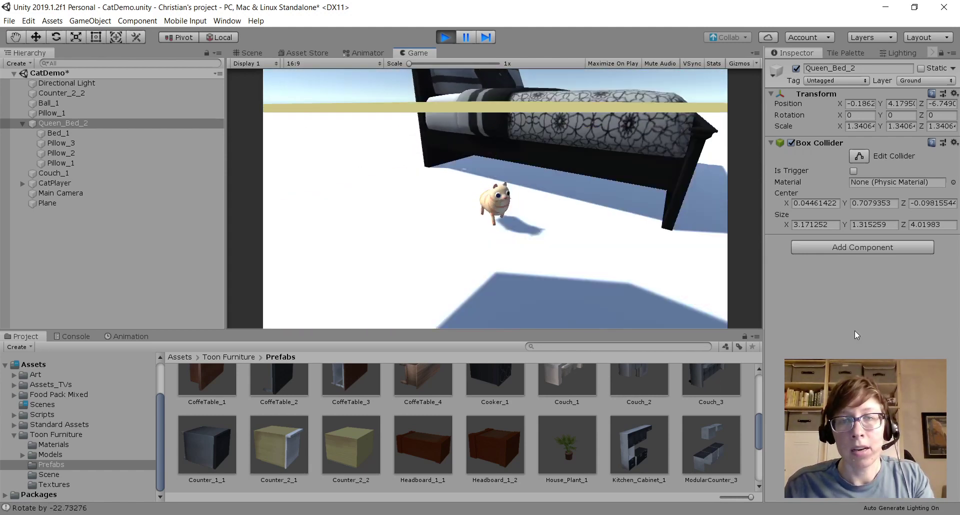
key(w)
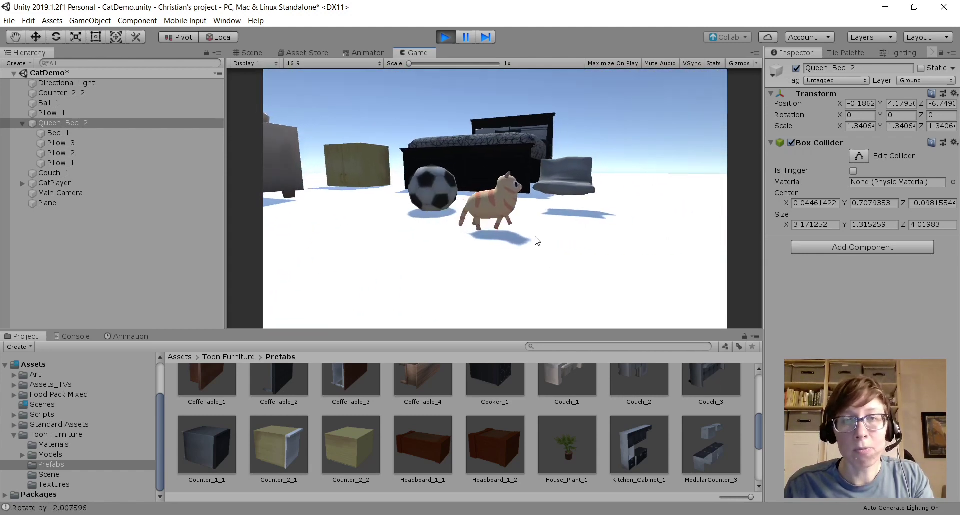
key(a)
key(w)
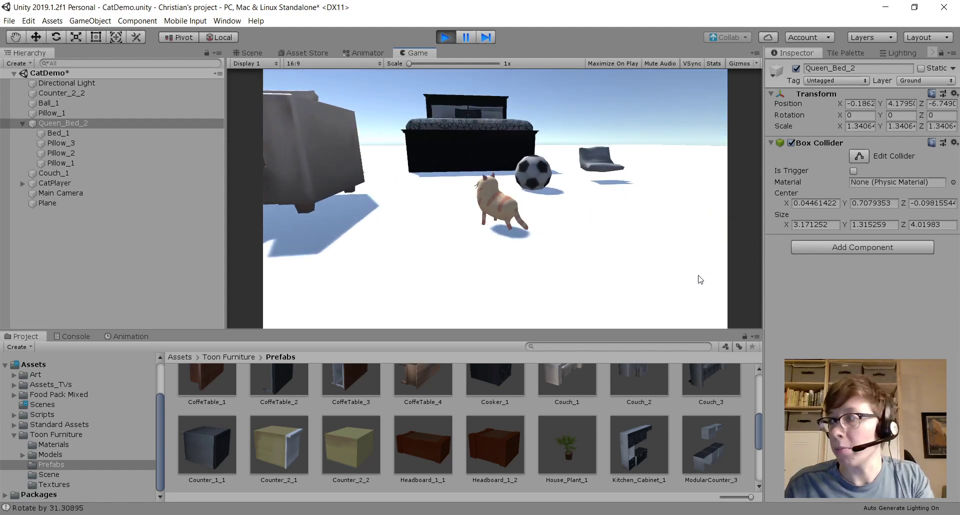
key(space)
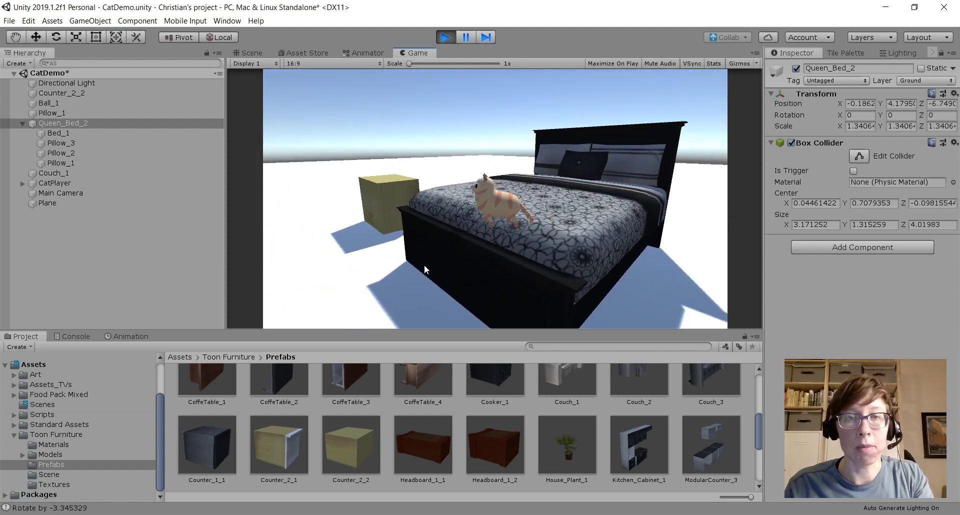
key(s)
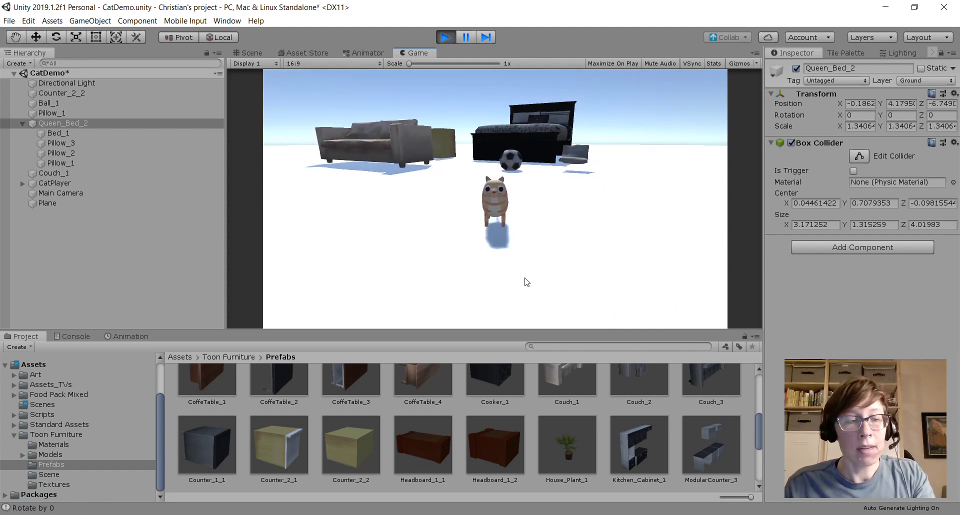
click(446, 36)
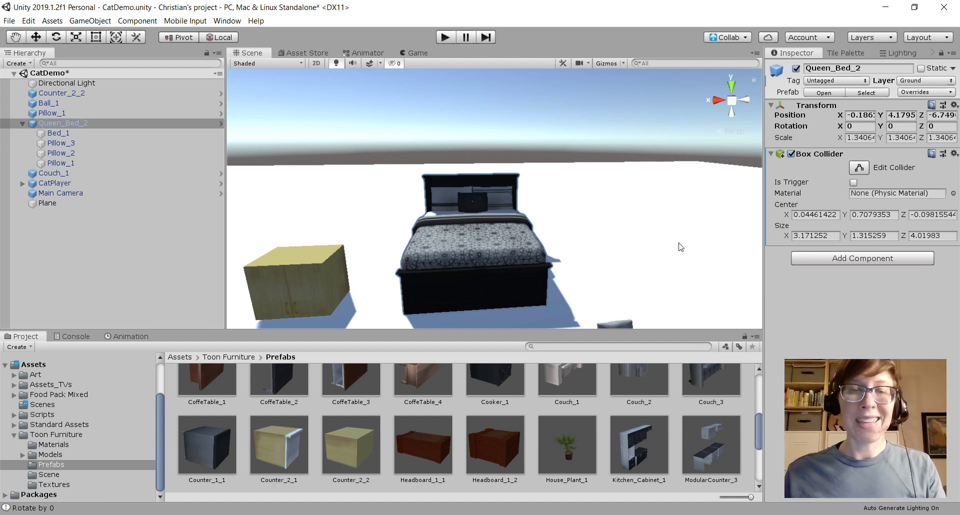
- Open collider editing on Queen_Bed_2 and examine the Box Collider's fit from the side and the footboard end
right_drag(663, 239, 634, 257)
middle_drag(634, 257, 553, 222)
right_drag(553, 222, 381, 227)
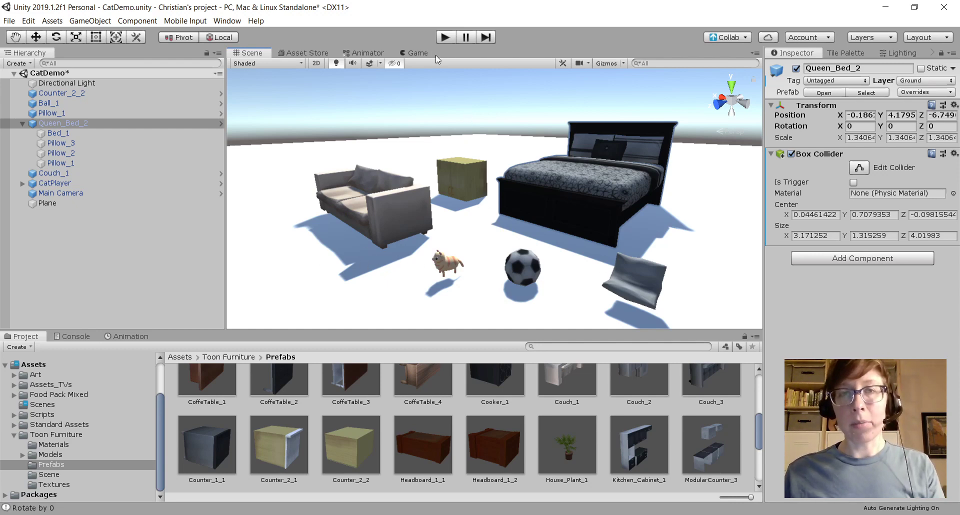
click(858, 167)
scroll(566, 226, up, 10)
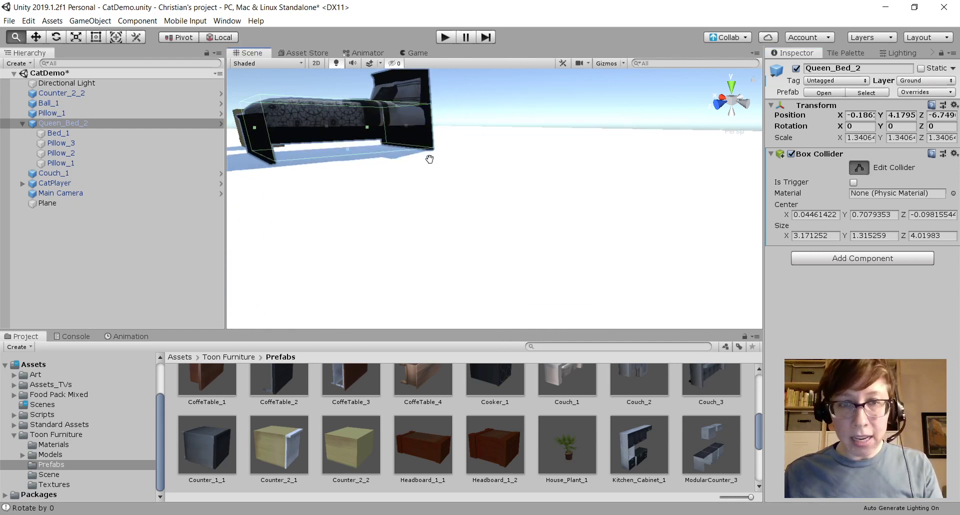
middle_drag(430, 159, 419, 217)
key(f)
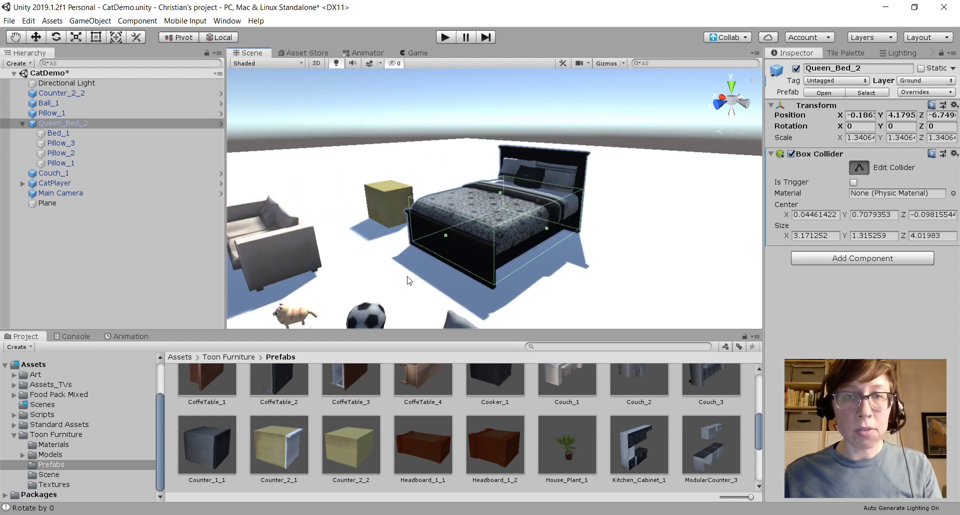
right_drag(410, 280, 506, 283)
middle_drag(405, 279, 524, 273)
right_drag(524, 272, 632, 277)
middle_drag(446, 270, 506, 245)
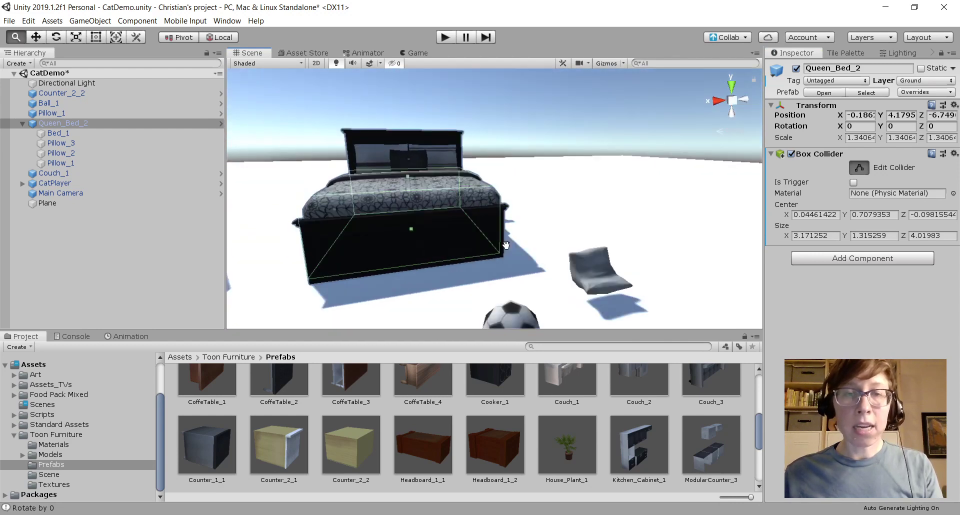
right_drag(506, 245, 570, 282)
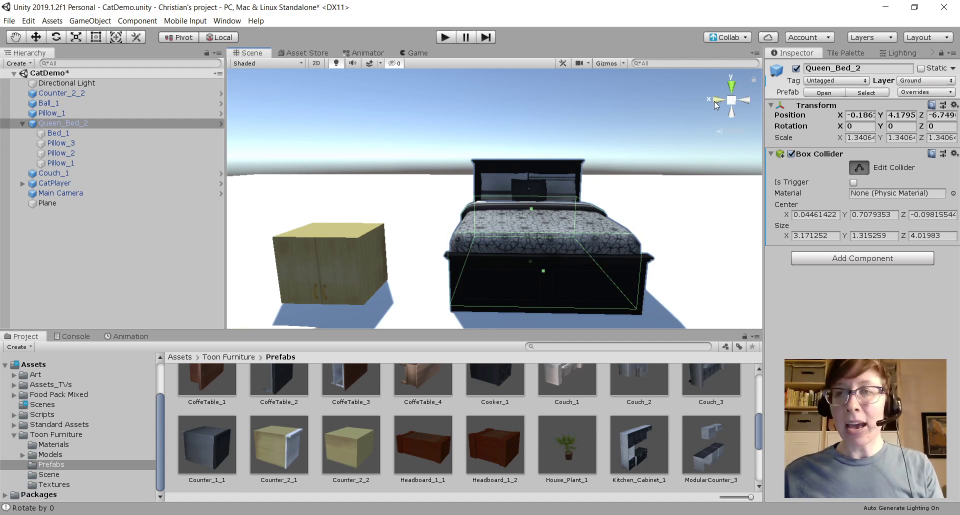
- View the bed from the right side and delete Counter_2_2, which blocks the view of its collider
click(714, 101)
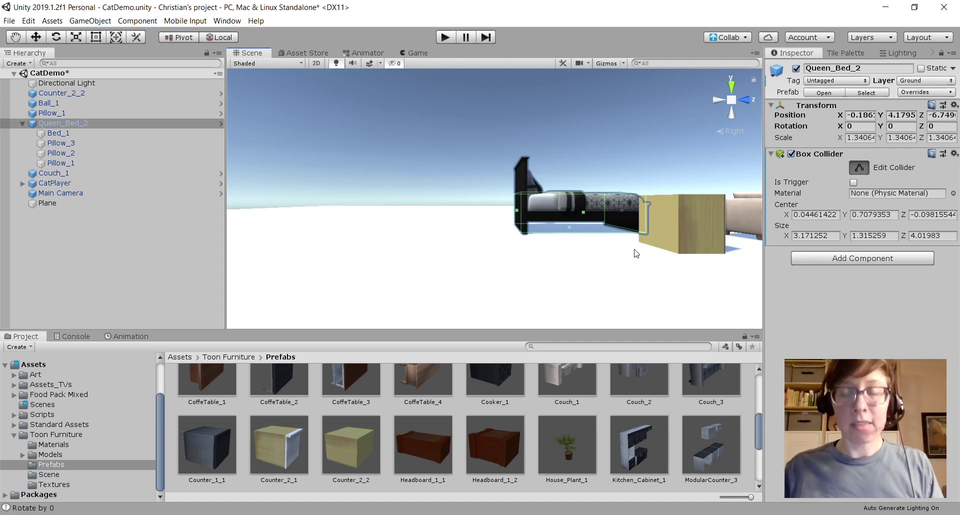
middle_drag(634, 253, 567, 292)
click(15, 39)
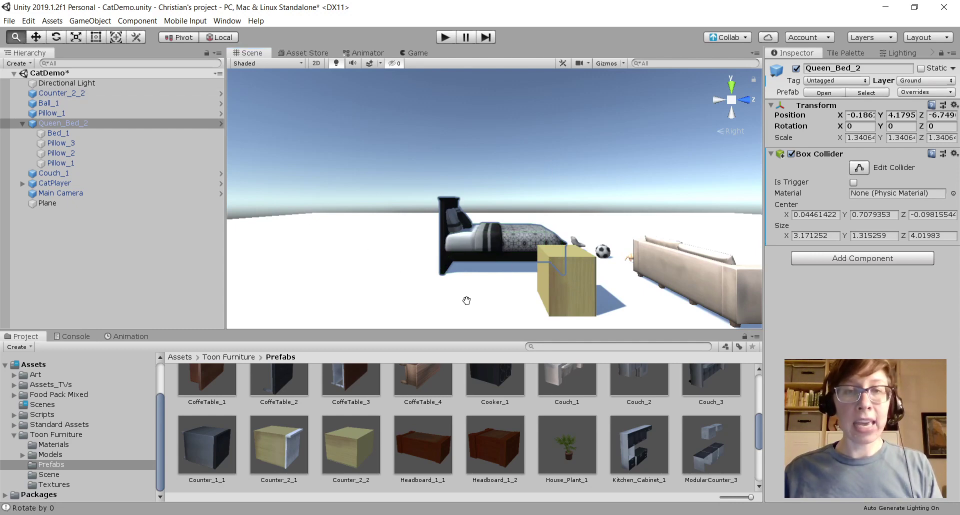
drag(466, 300, 466, 267)
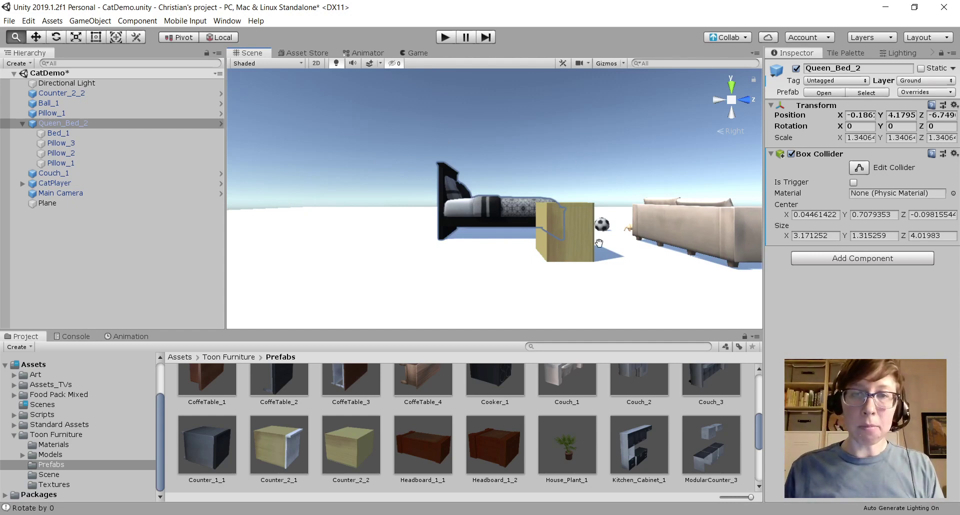
drag(522, 265, 521, 288)
drag(392, 265, 503, 282)
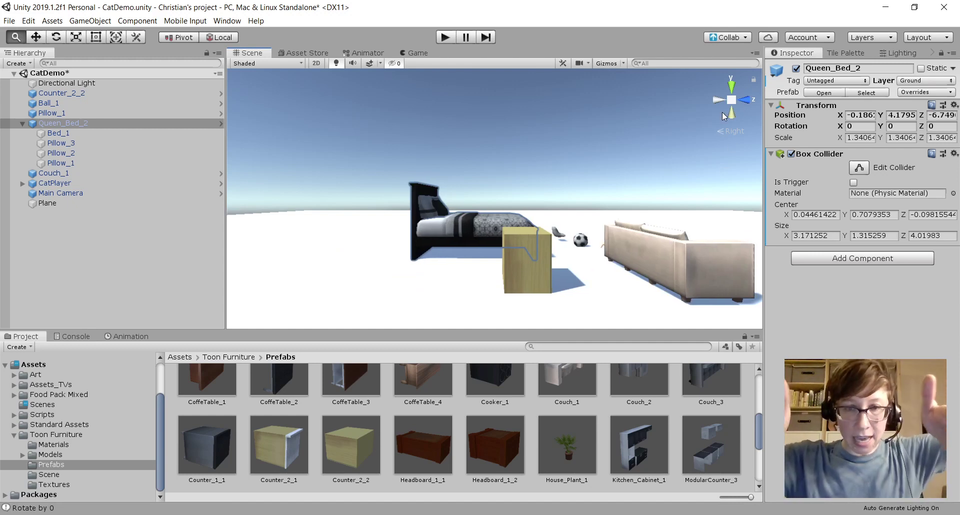
click(859, 168)
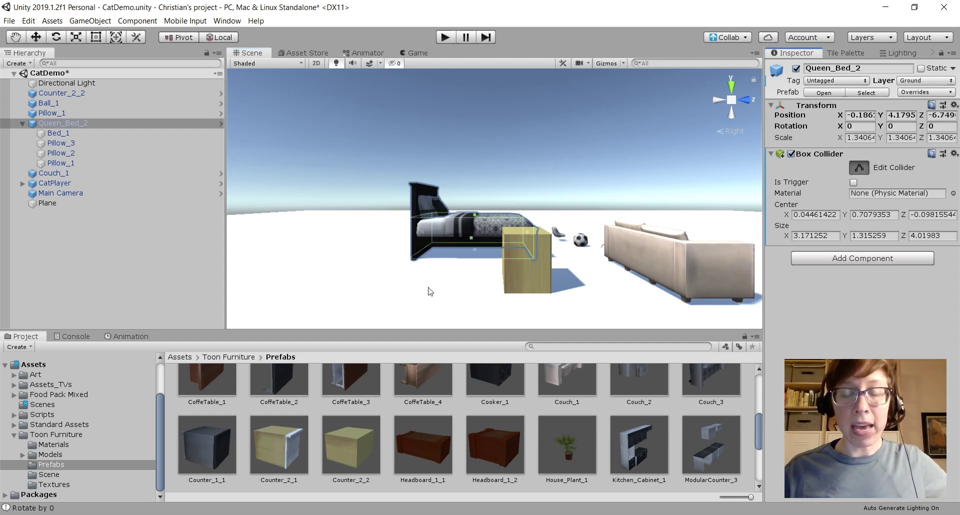
middle_drag(430, 291, 433, 263)
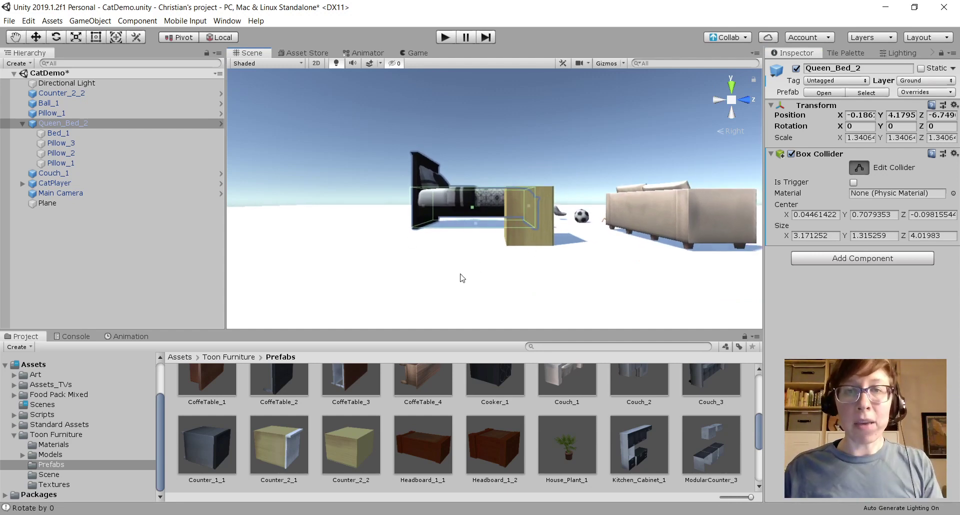
middle_drag(506, 268, 481, 245)
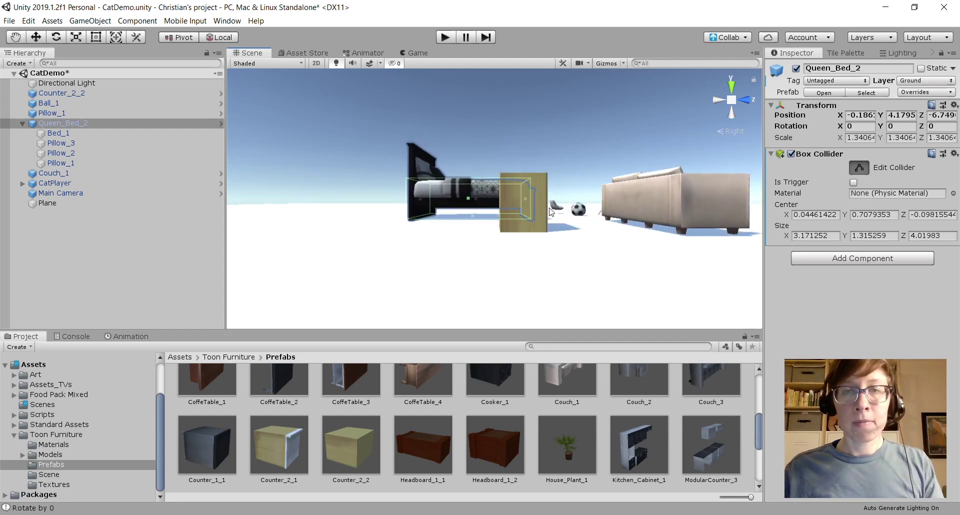
click(539, 218)
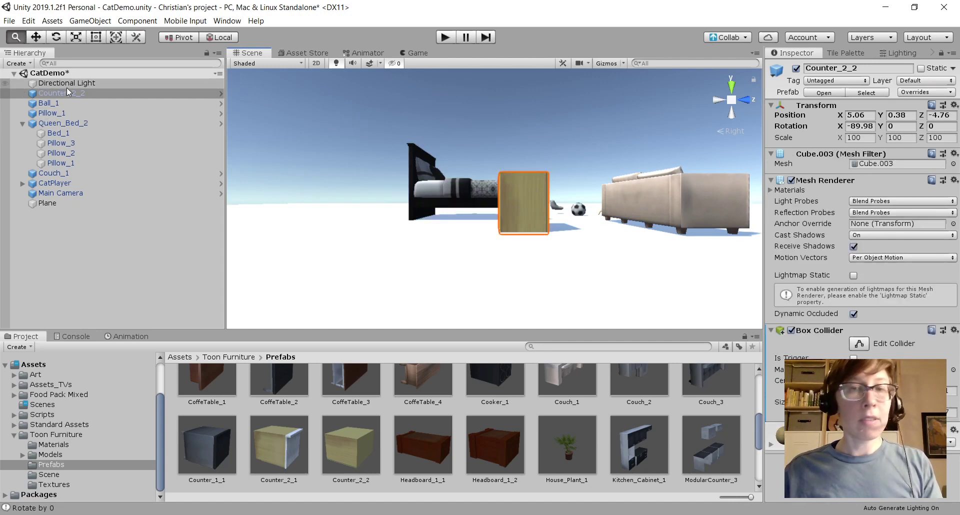
key(Delete)
- Reopen collider editing on Queen_Bed_2 and raise the Box Collider's top to about 1.34 high, centred at about 0.72 on Y
click(62, 113)
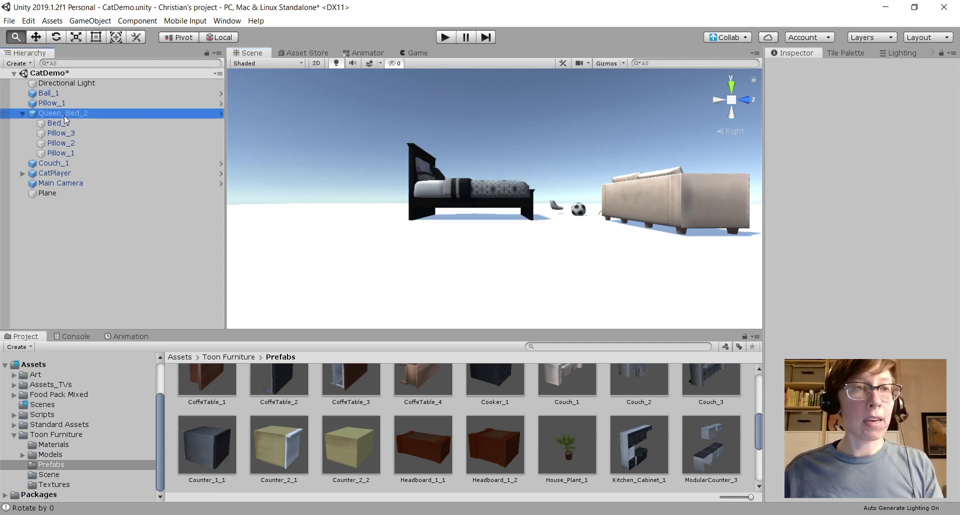
click(856, 168)
middle_drag(518, 220, 563, 256)
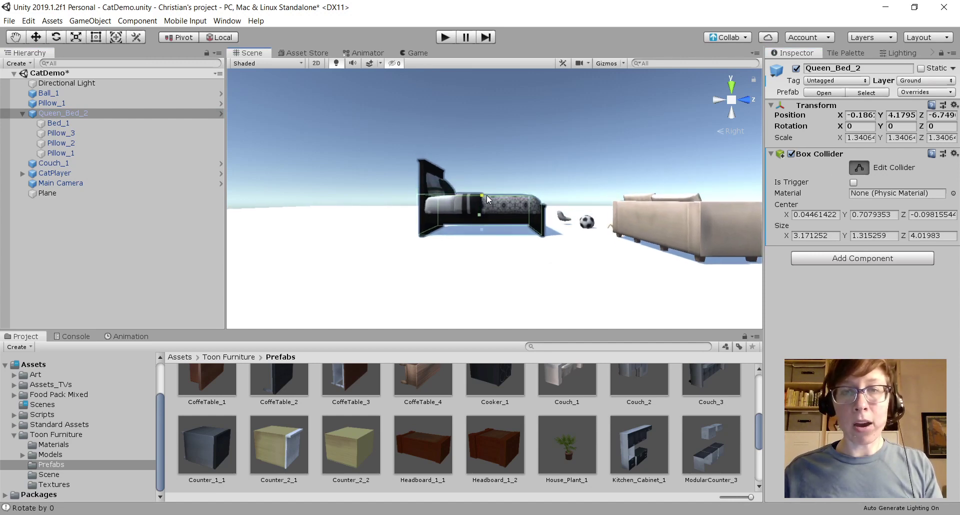
drag(487, 196, 489, 196)
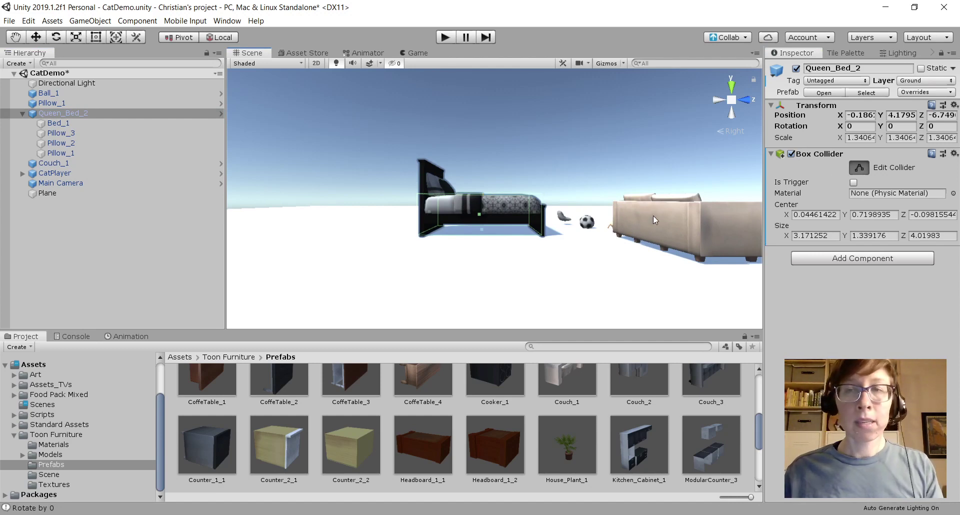
- From the front view, extend the bed collider's bottom and both sides to fit the footboard, about 3.32 wide and 1.42 high
click(745, 100)
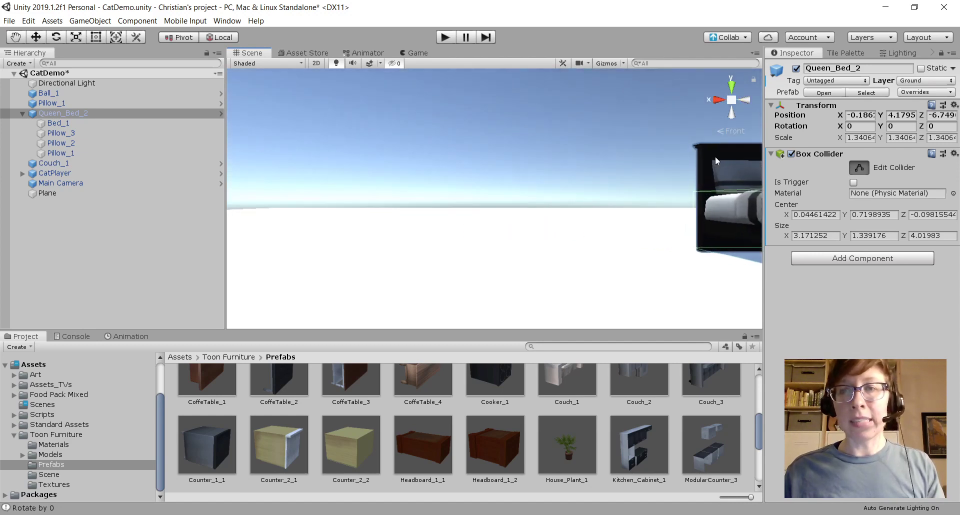
click(17, 39)
drag(648, 296, 416, 266)
drag(667, 262, 470, 263)
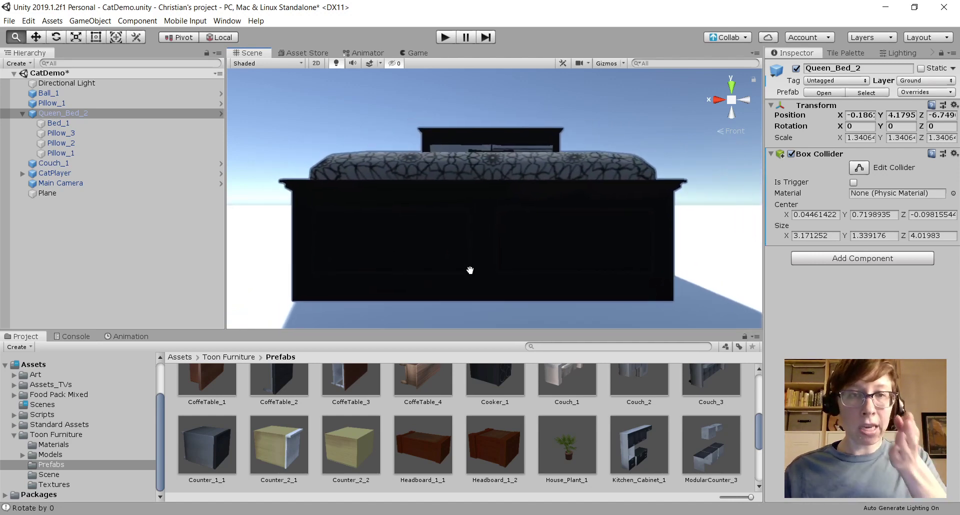
click(859, 168)
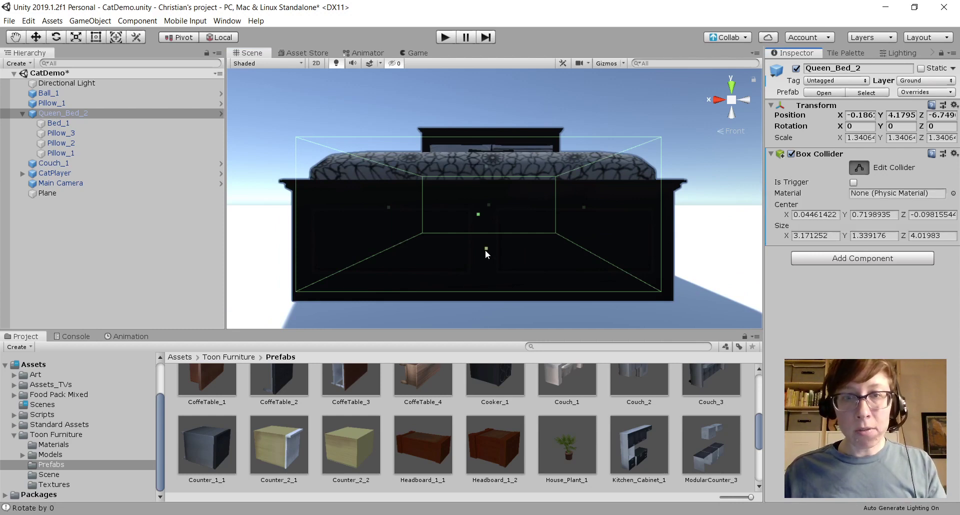
drag(486, 250, 486, 255)
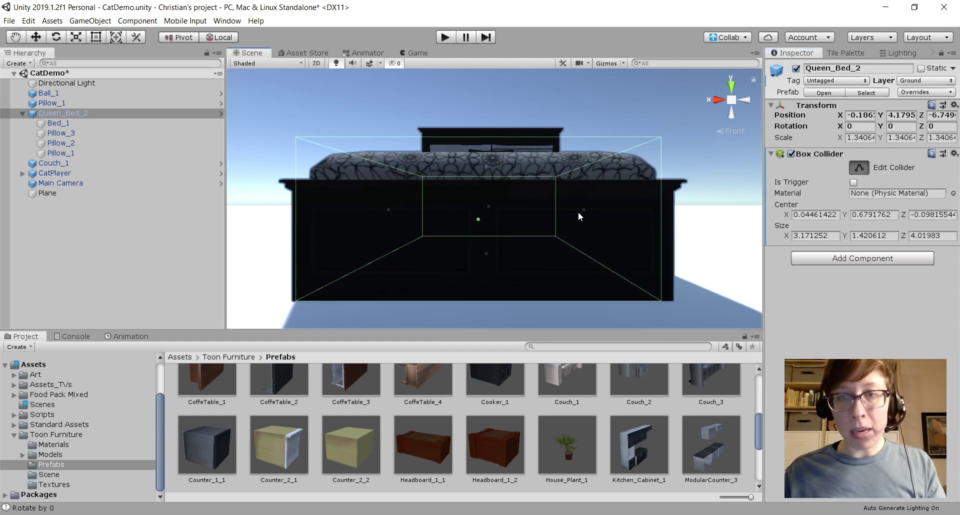
drag(582, 210, 591, 209)
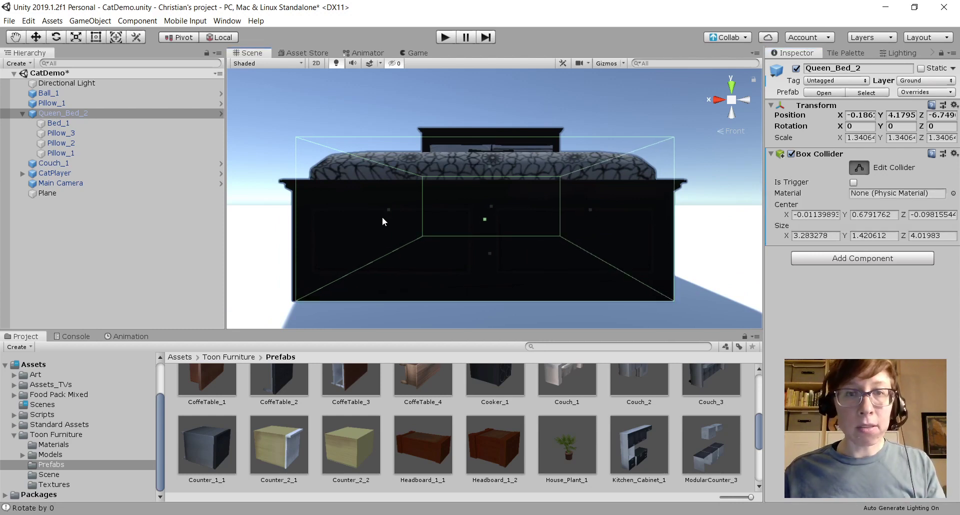
drag(388, 210, 388, 210)
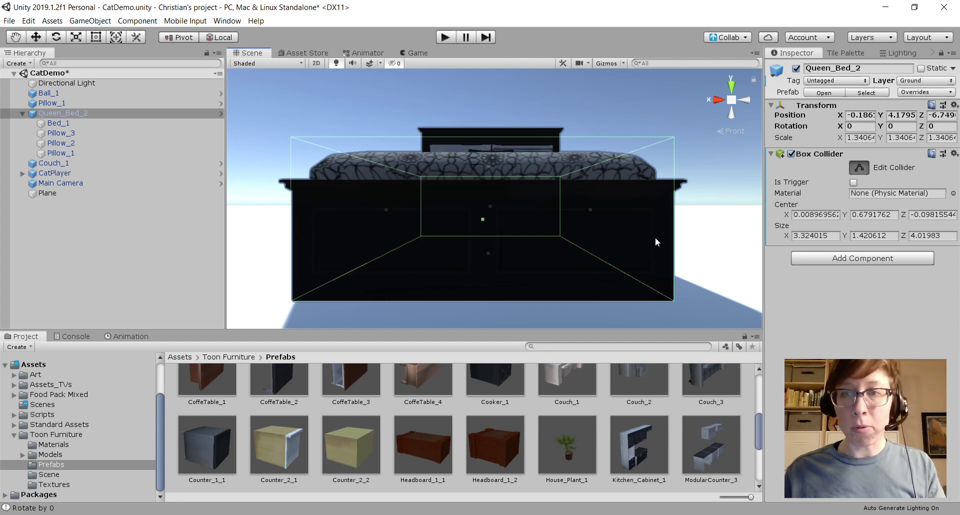
click(863, 170)
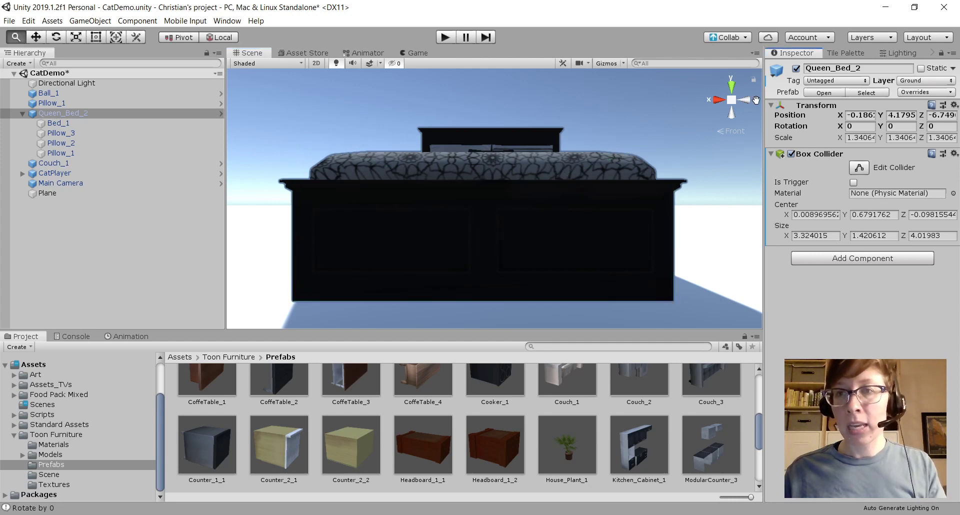
- From the top view, widen the bed's Box Collider to about 3.36 on X, centred at about -0.007
click(730, 86)
scroll(475, 285, down, 3)
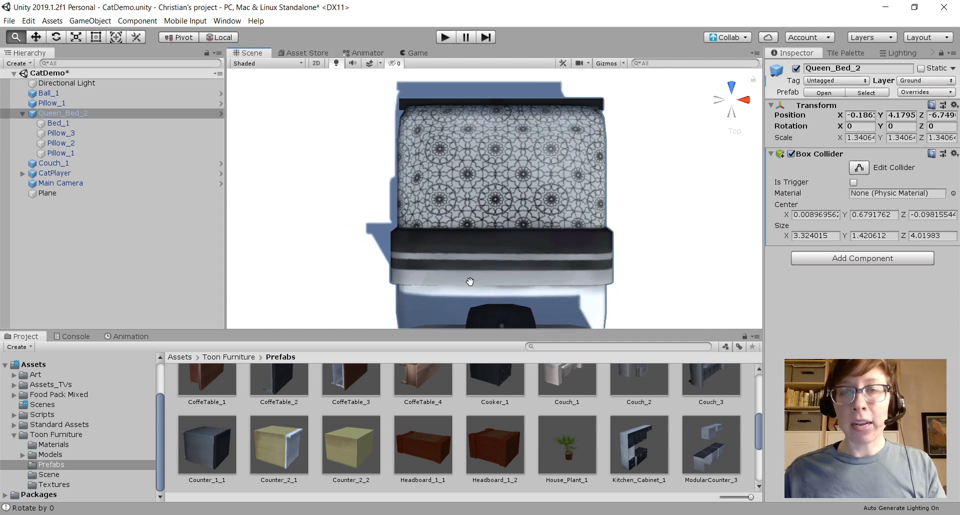
drag(477, 291, 479, 260)
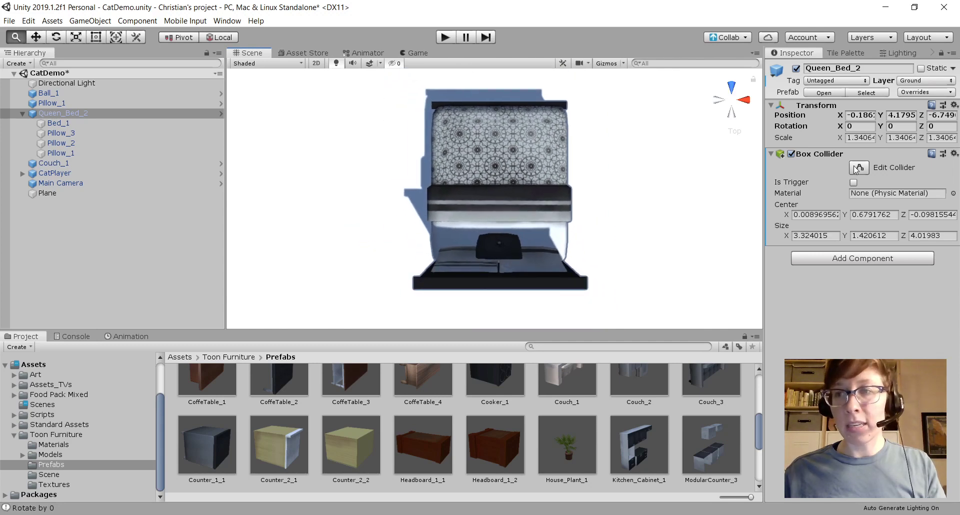
click(861, 170)
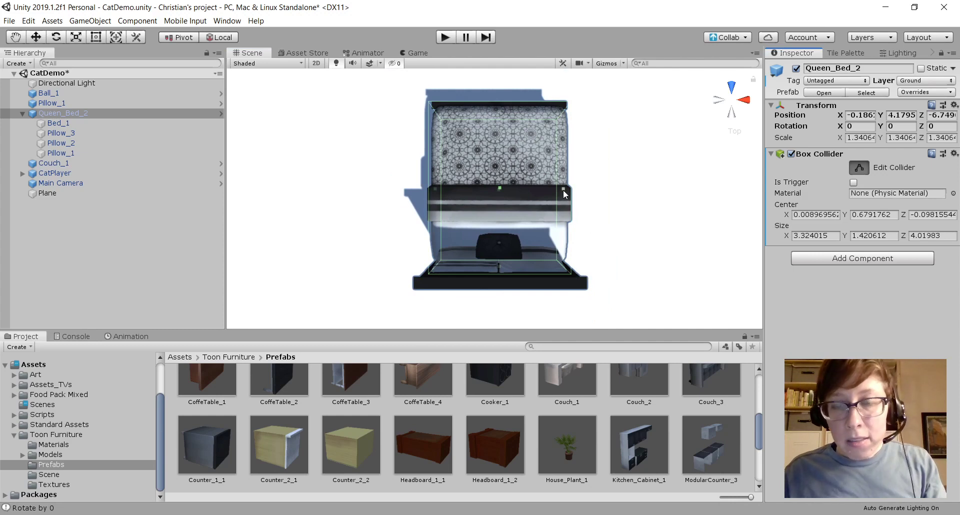
mouse_move(584, 197)
middle_down()
mouse_move(560, 204)
mouse_move(593, 199)
middle_up()
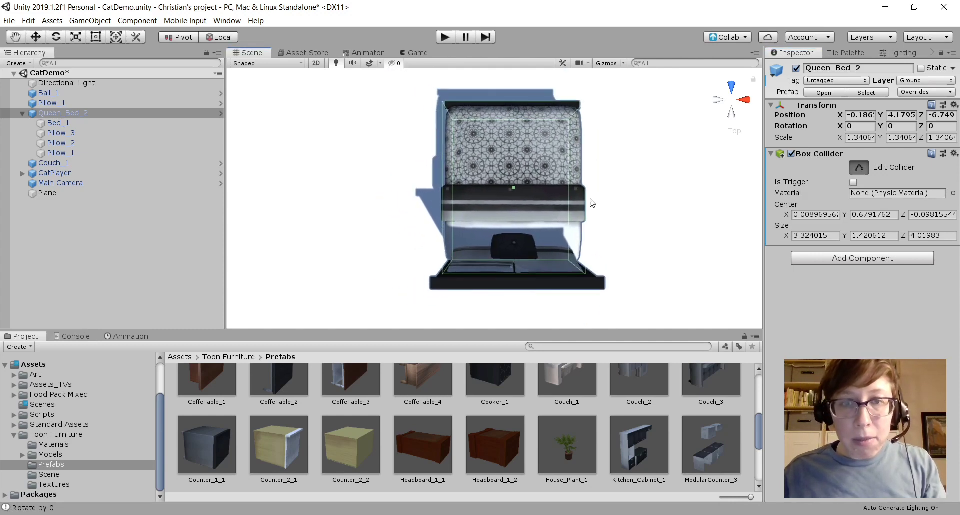
drag(446, 191, 445, 189)
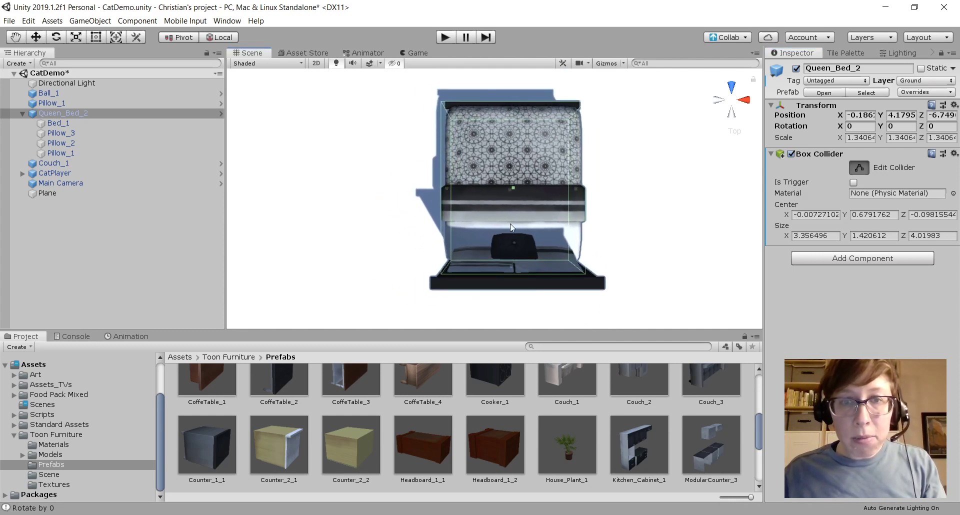
- Widen the bed's Box Collider to about 3.50 on X, centred at about 0.066, and finish editing the collider
drag(576, 190, 582, 193)
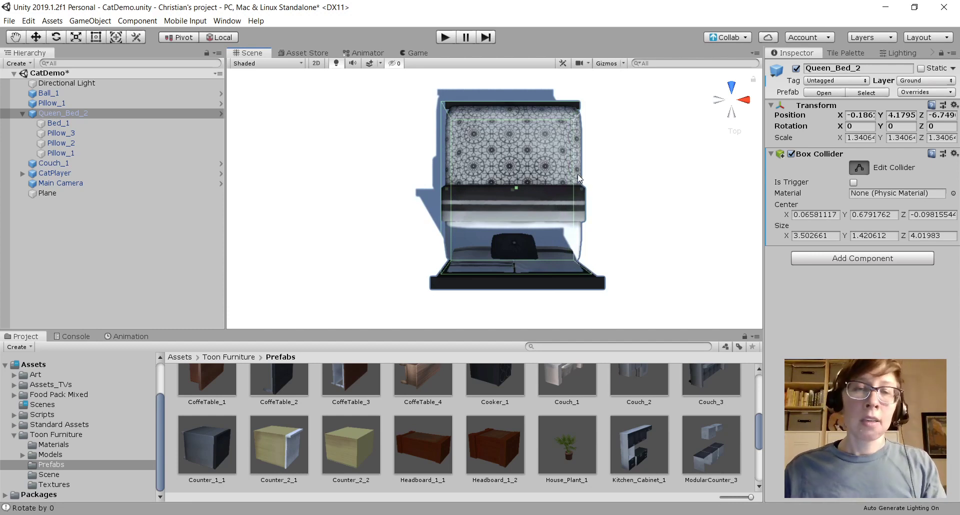
click(858, 171)
alt+drag(625, 242, 326, 192)
alt+drag(724, 234, 561, 230)
drag(596, 258, 559, 243)
drag(665, 282, 682, 318)
alt+drag(682, 319, 606, 273)
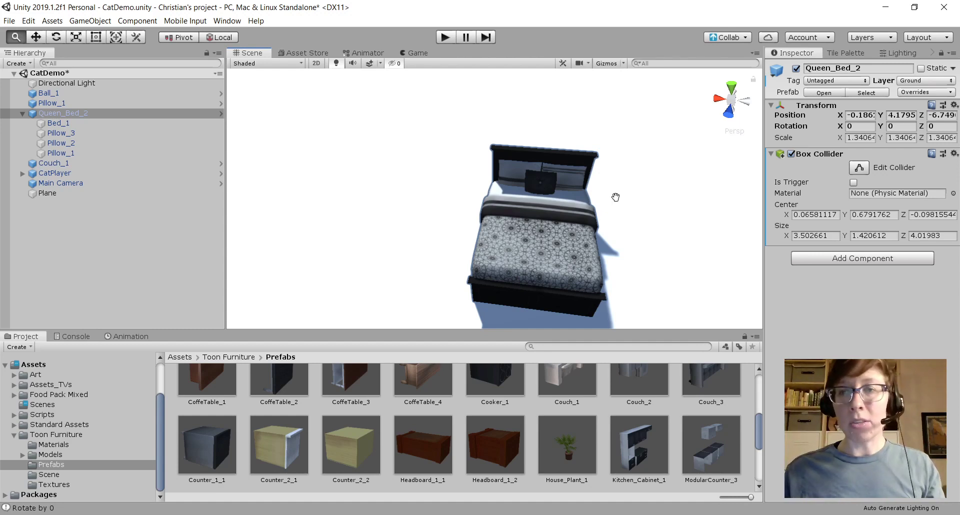
alt+drag(615, 197, 562, 254)
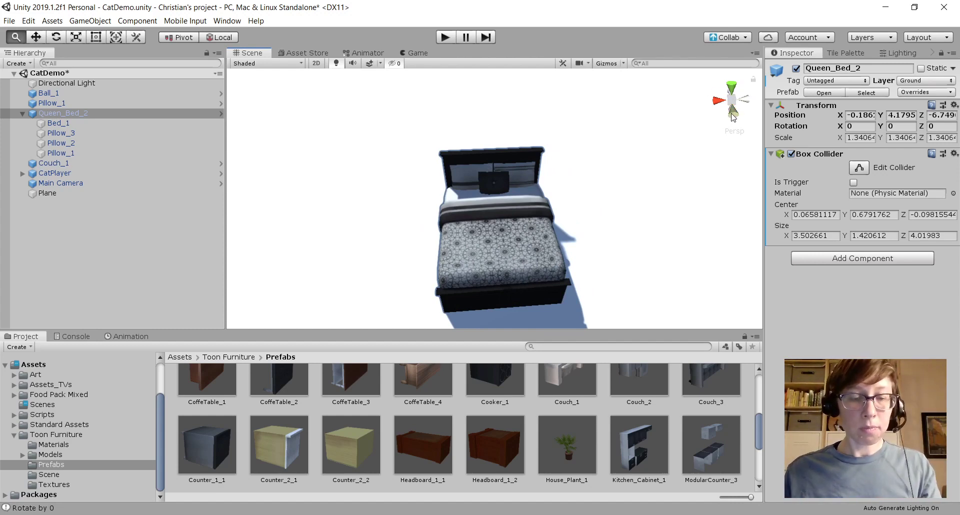
- Open Demo Scene from the Toon Furniture assets and look through its object list
click(50, 474)
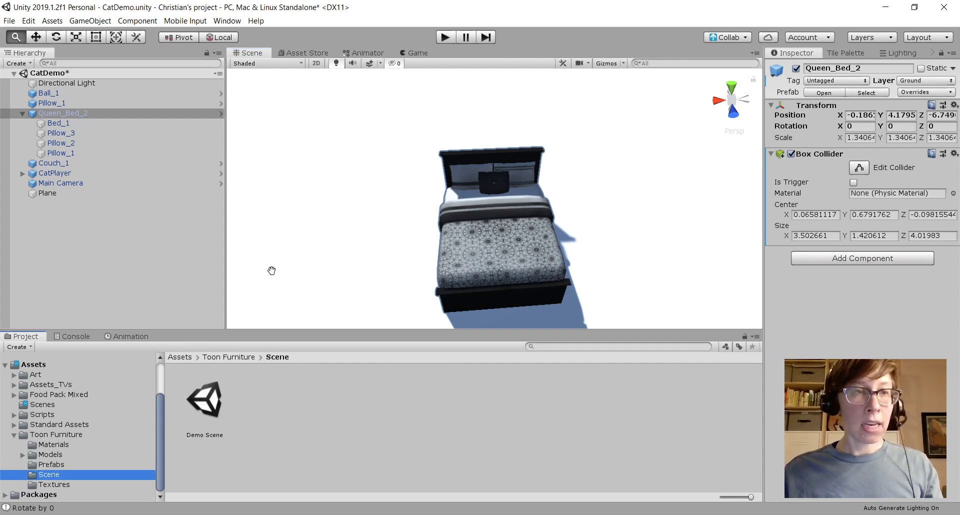
double_click(192, 407)
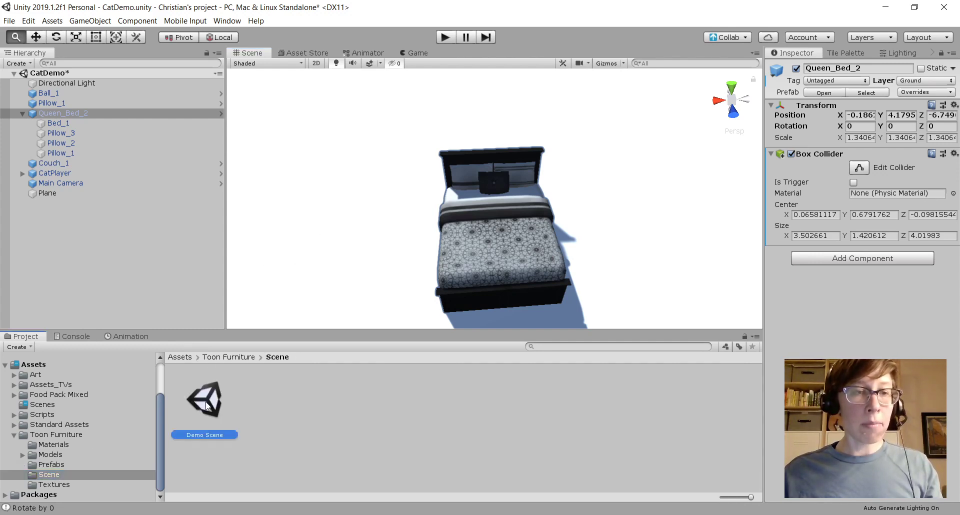
click(474, 288)
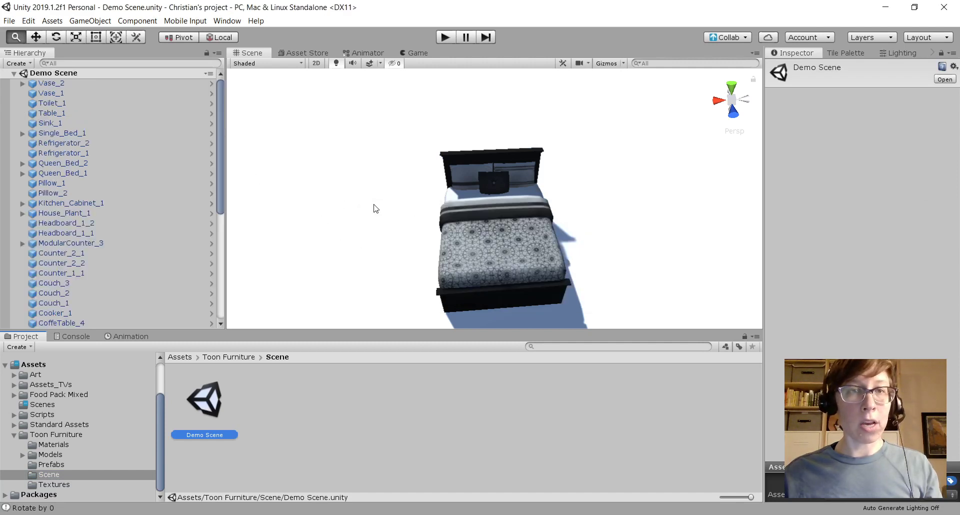
scroll(103, 176, down, 7)
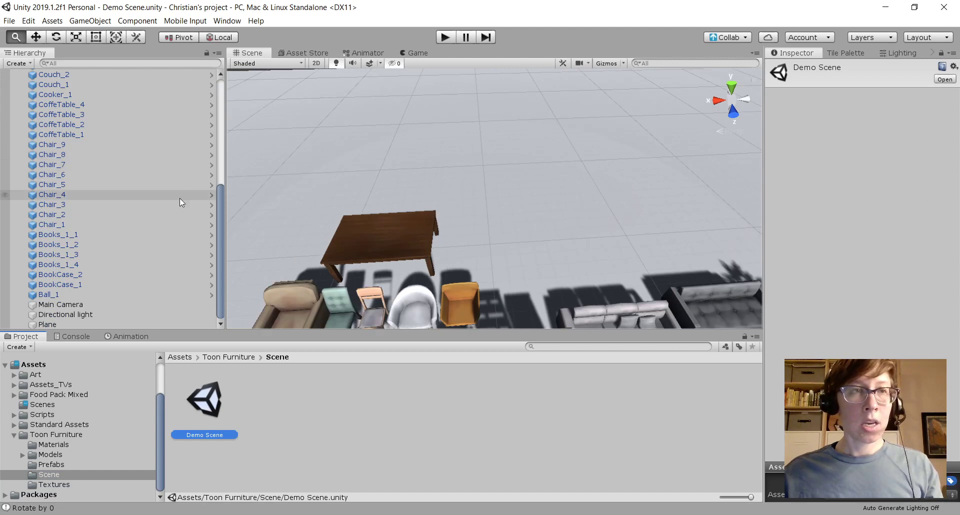
- Open the DogDemo scene from the project's Scenes folder and view its furnished bedroom and object list
click(43, 404)
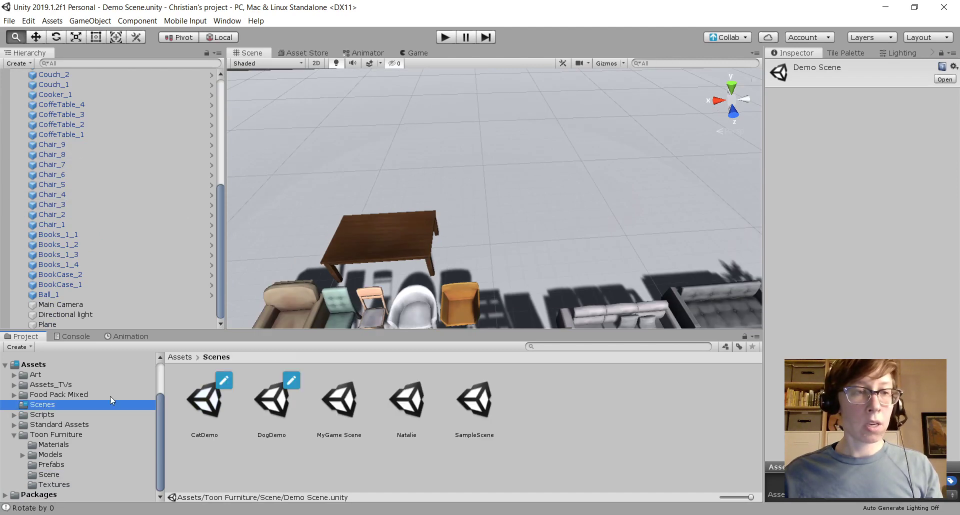
double_click(275, 404)
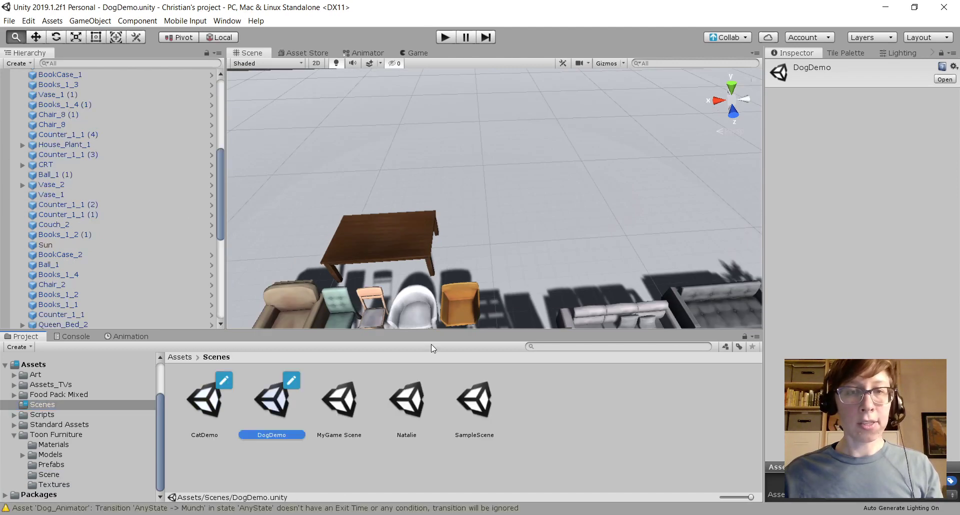
scroll(436, 261, down, 3)
scroll(435, 258, up, 5)
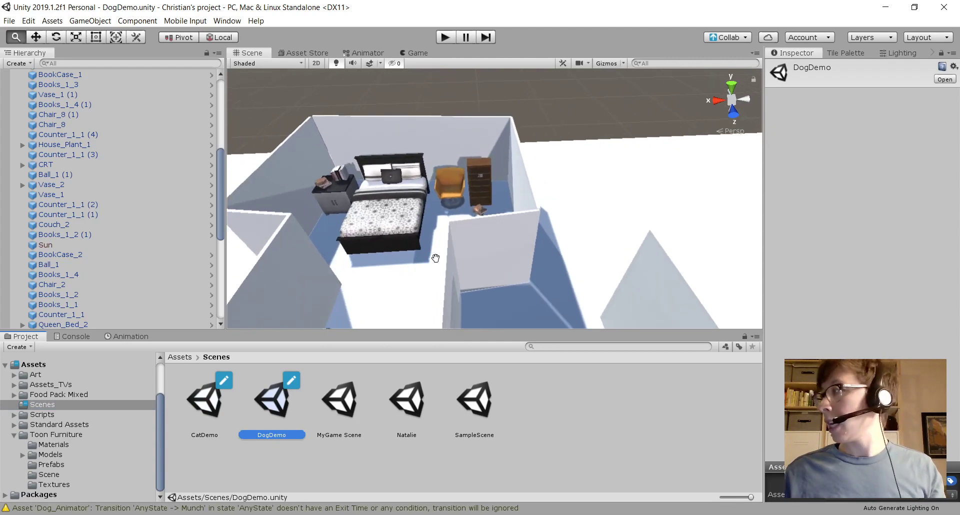
right_drag(306, 280, 442, 243)
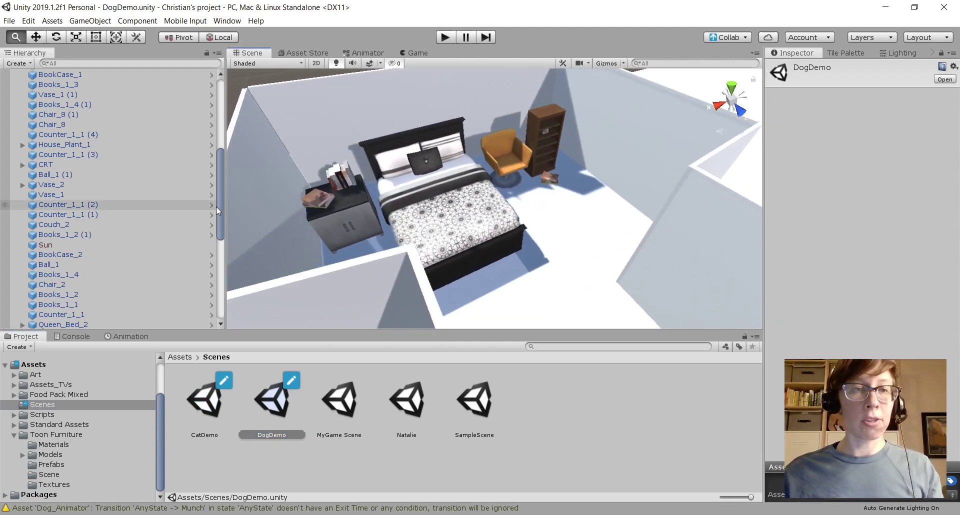
right_drag(567, 223, 573, 244)
middle_drag(572, 243, 431, 265)
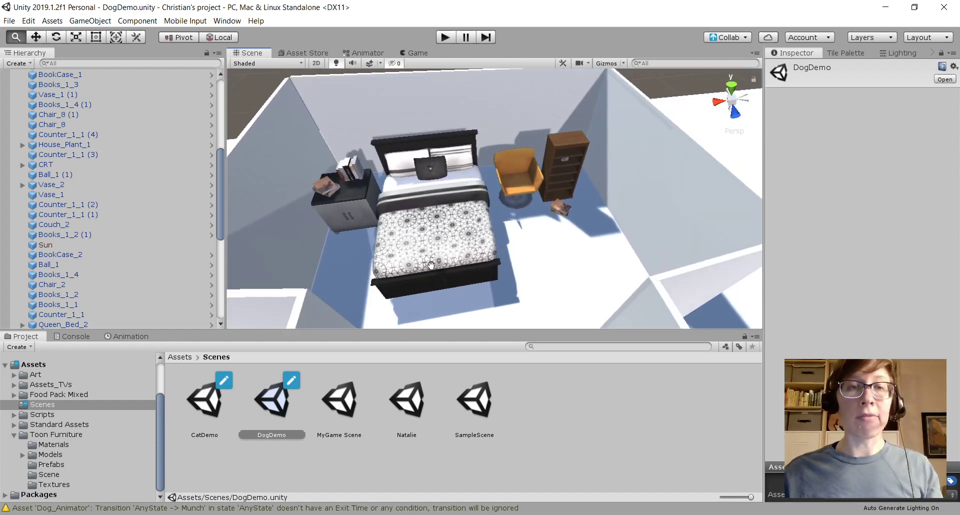
scroll(230, 193, up, 6)
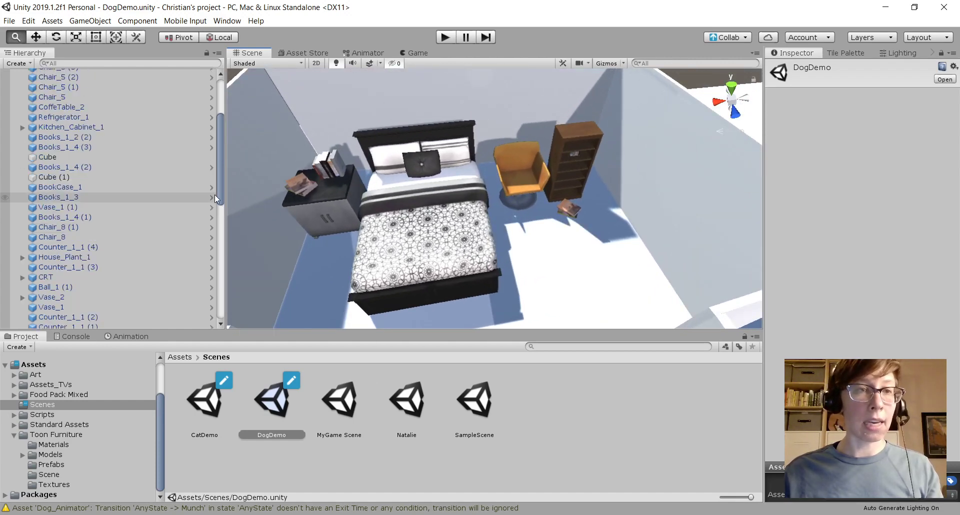
scroll(220, 170, up, 3)
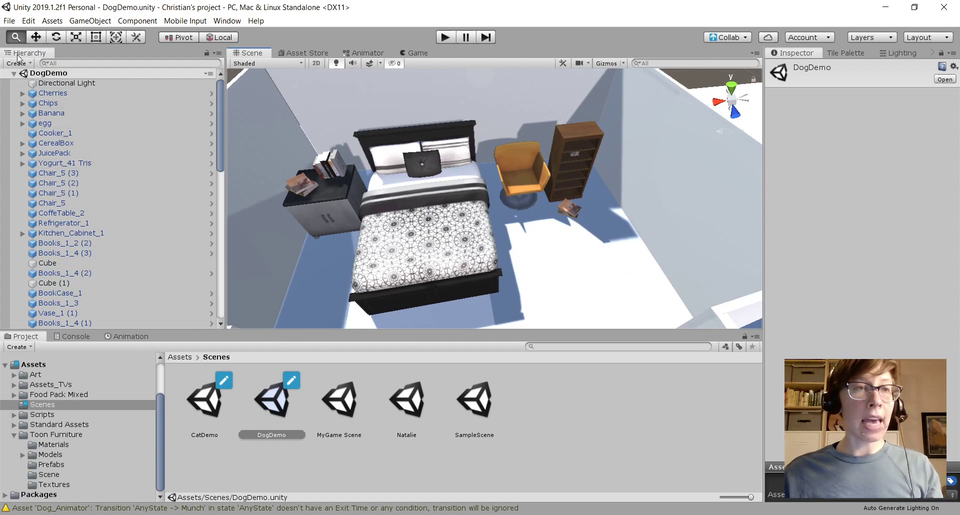
- Select the bedroom's Queen_Bed_2 (2) and enable editing of its Box Collider
click(384, 251)
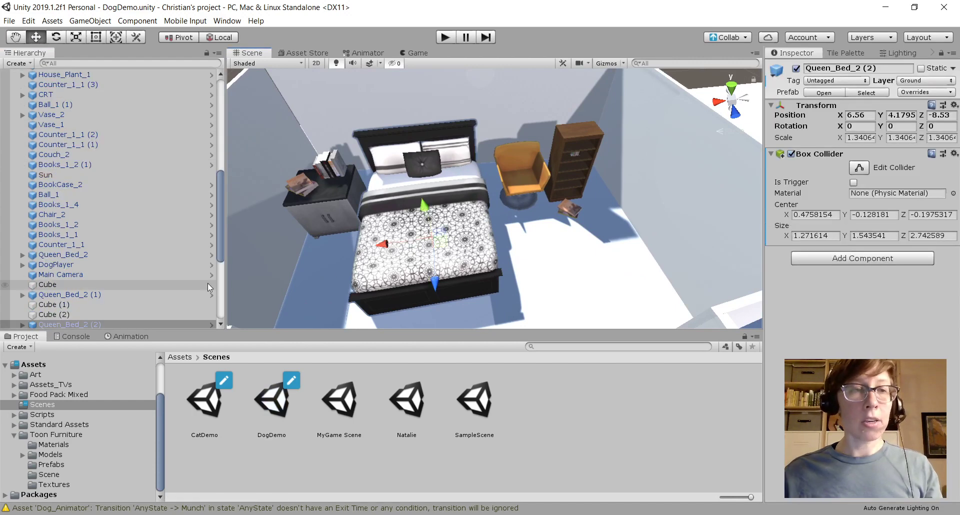
scroll(207, 283, down, 2)
click(858, 167)
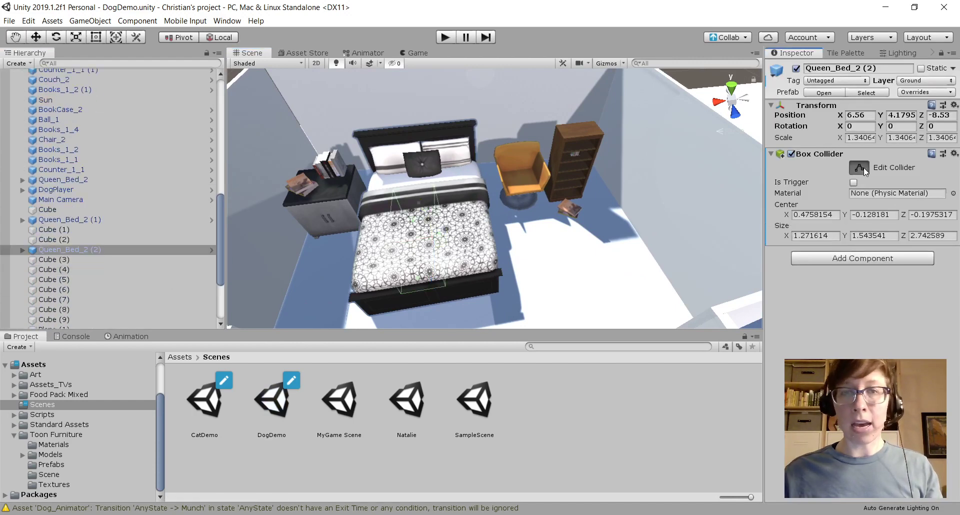
scroll(537, 245, up, 3)
middle_drag(538, 245, 499, 105)
key(f)
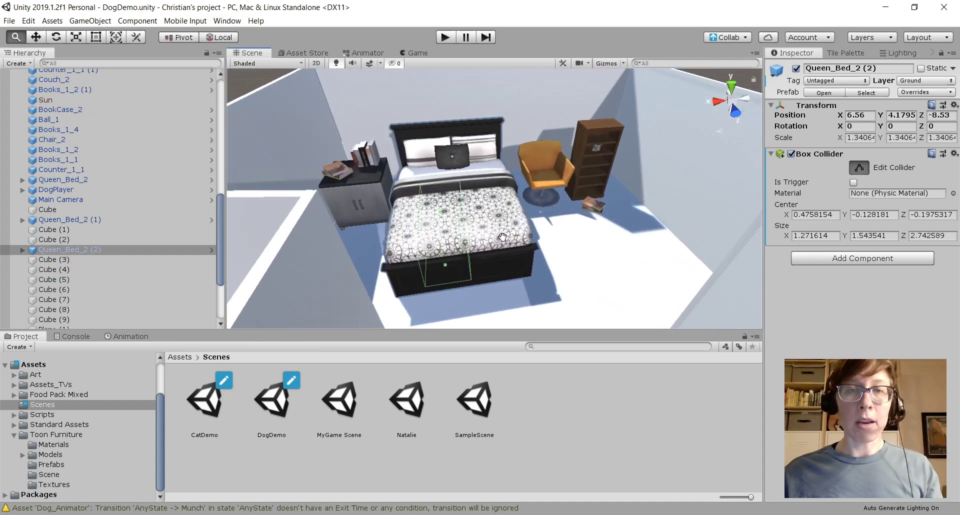
scroll(579, 257, up, 2)
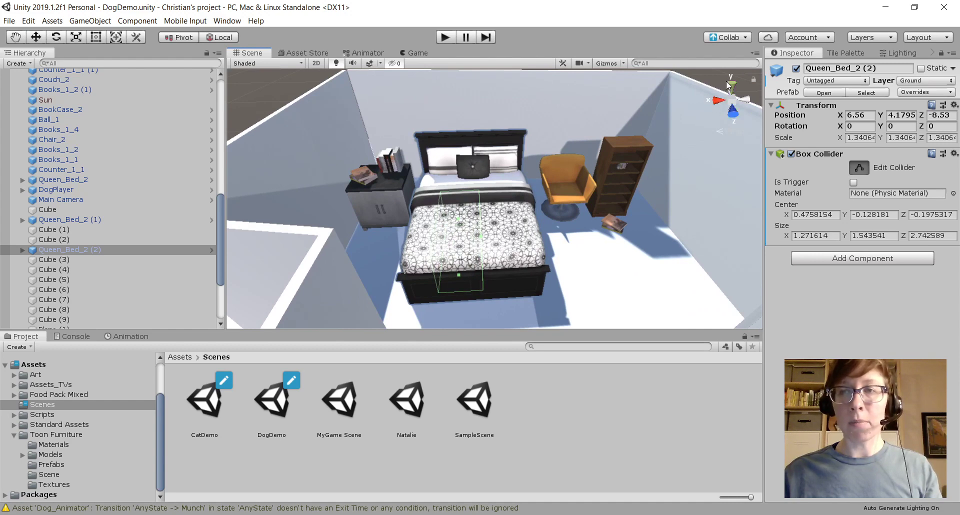
- Extend both sides of the bed's Box Collider to about 2.50 wide on X, centred at about -0.14
right_drag(497, 129, 520, 187)
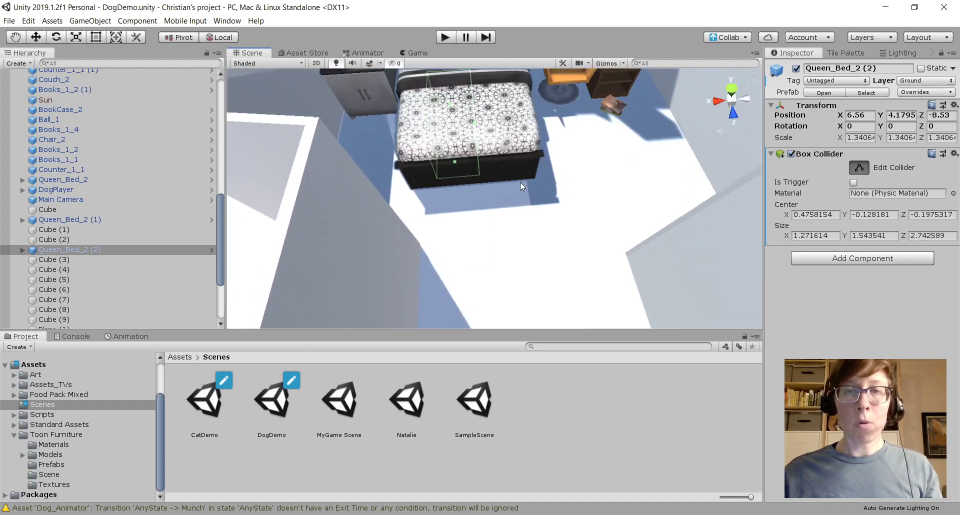
middle_drag(565, 114, 536, 240)
alt+drag(535, 240, 560, 232)
middle_drag(560, 232, 524, 172)
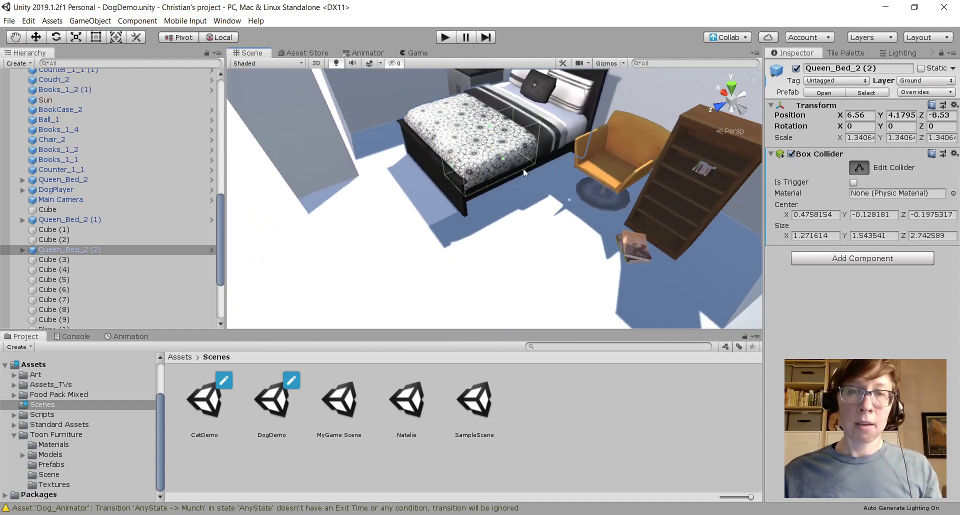
drag(505, 158, 517, 168)
right_drag(516, 168, 513, 229)
middle_drag(514, 229, 630, 287)
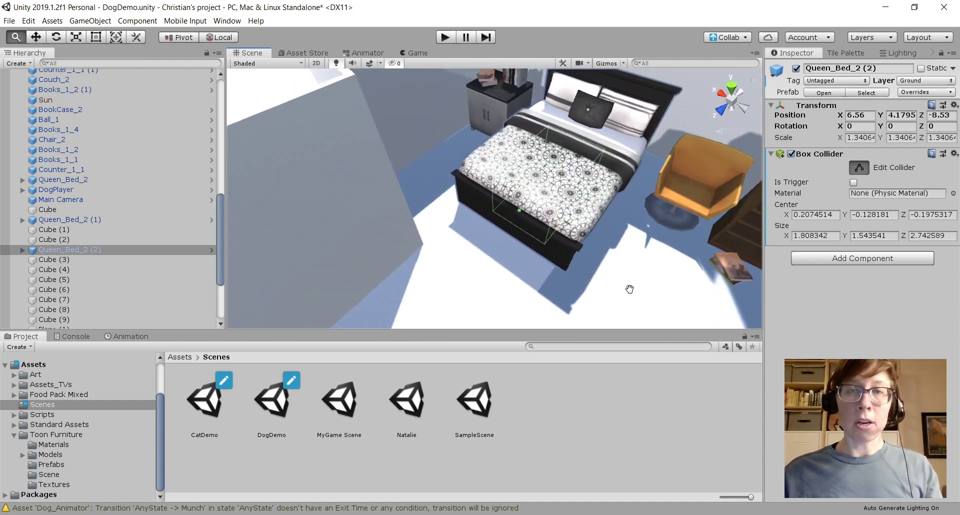
drag(574, 200, 557, 194)
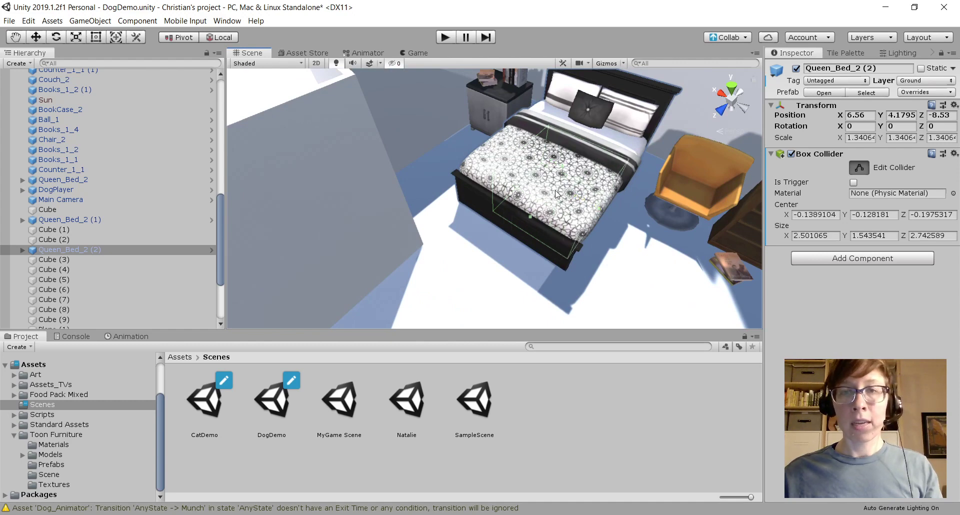
- Resize the Box Collider of Queen_Bed_2 (2) to about 3.35 × 1.54 × 3.60, extending it over the bed's side and footboard
click(527, 163)
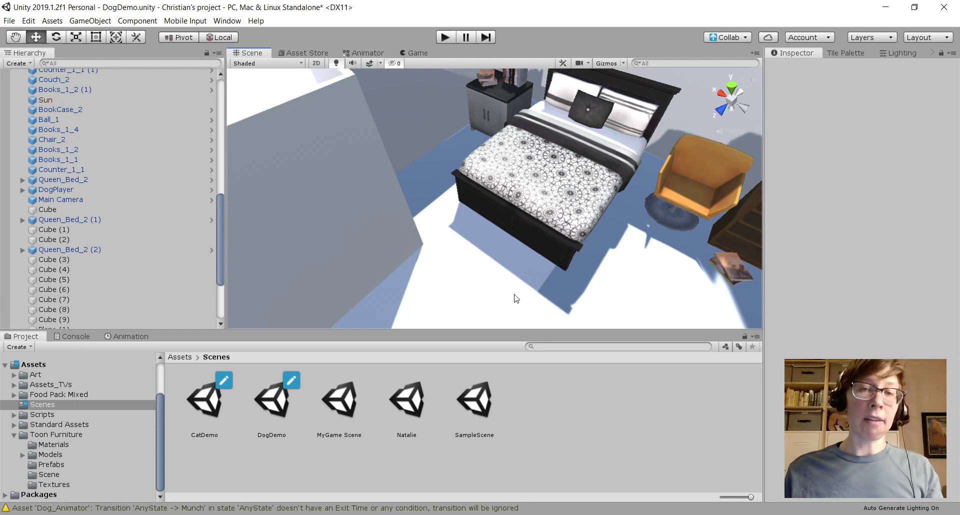
click(140, 249)
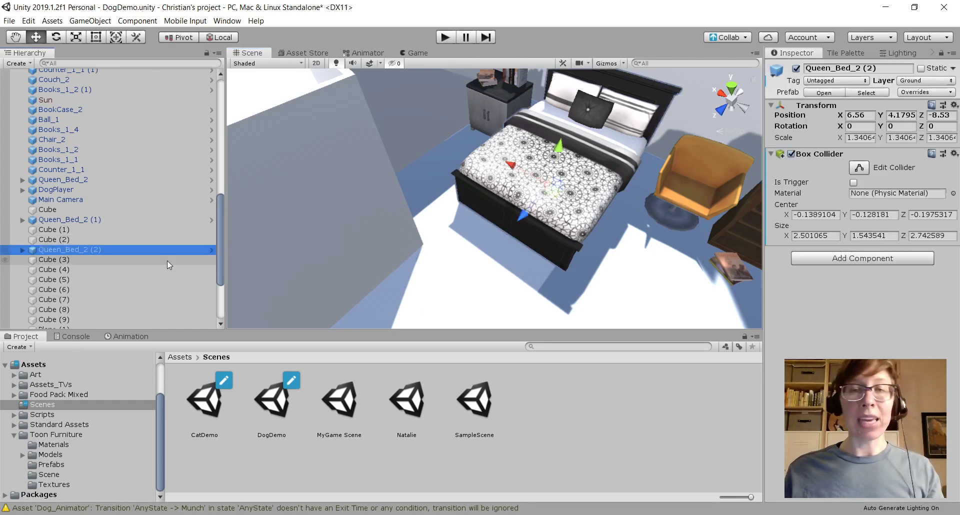
click(858, 169)
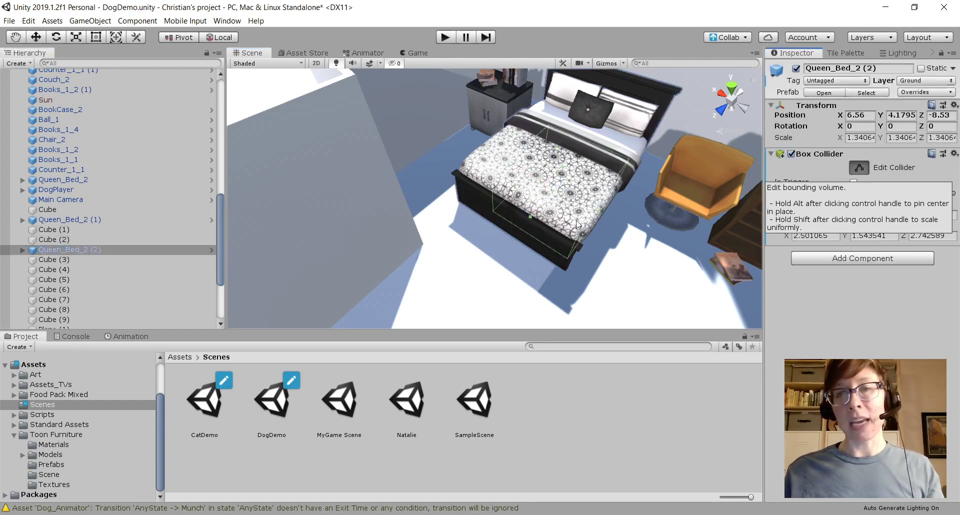
scroll(516, 184, up, 5)
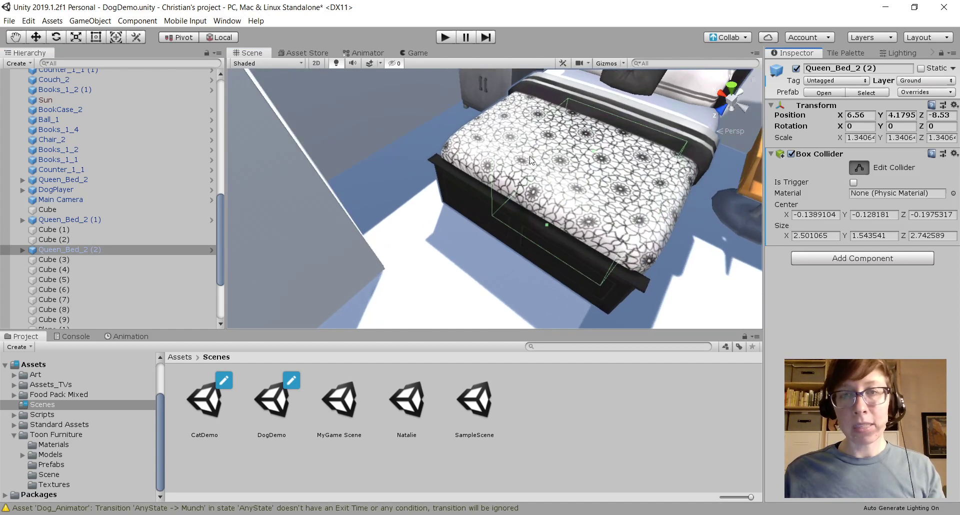
drag(530, 160, 499, 213)
middle_drag(576, 229, 333, 163)
right_drag(397, 201, 378, 182)
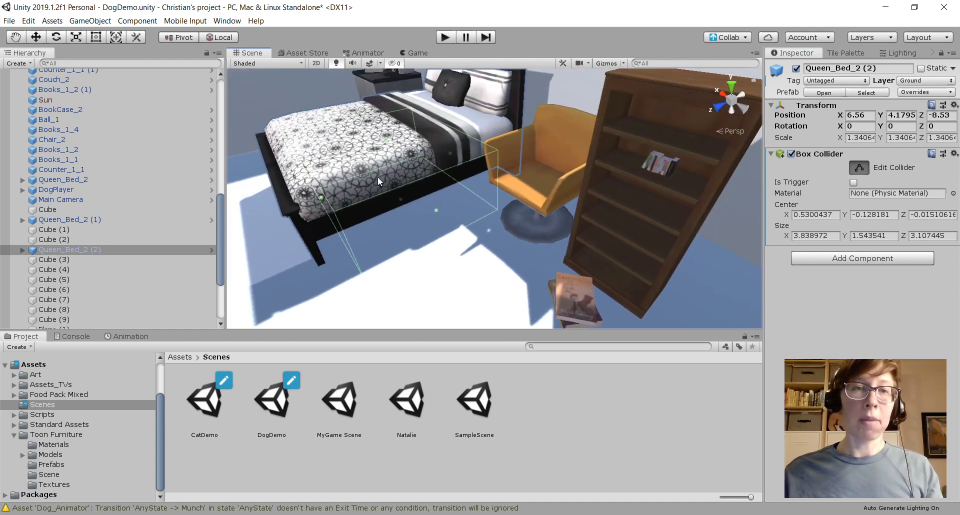
drag(433, 212, 360, 172)
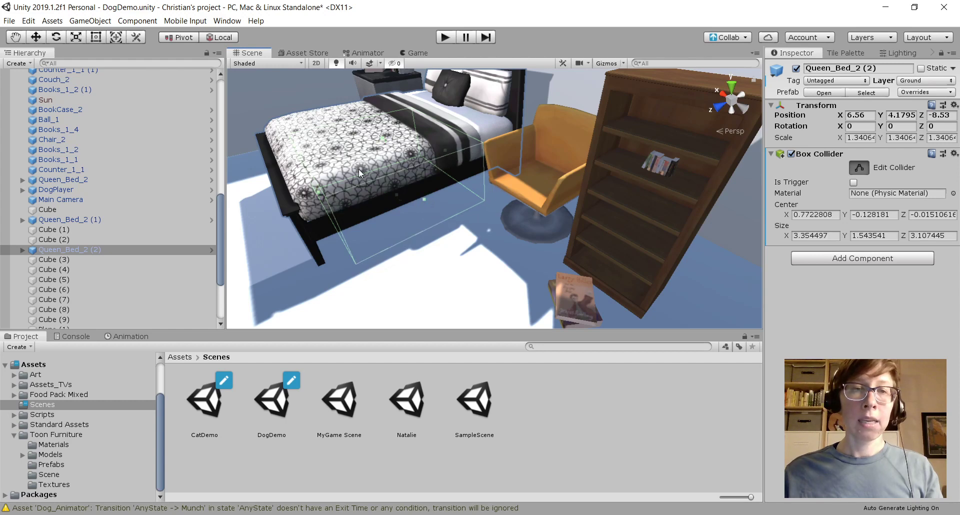
drag(318, 196, 307, 201)
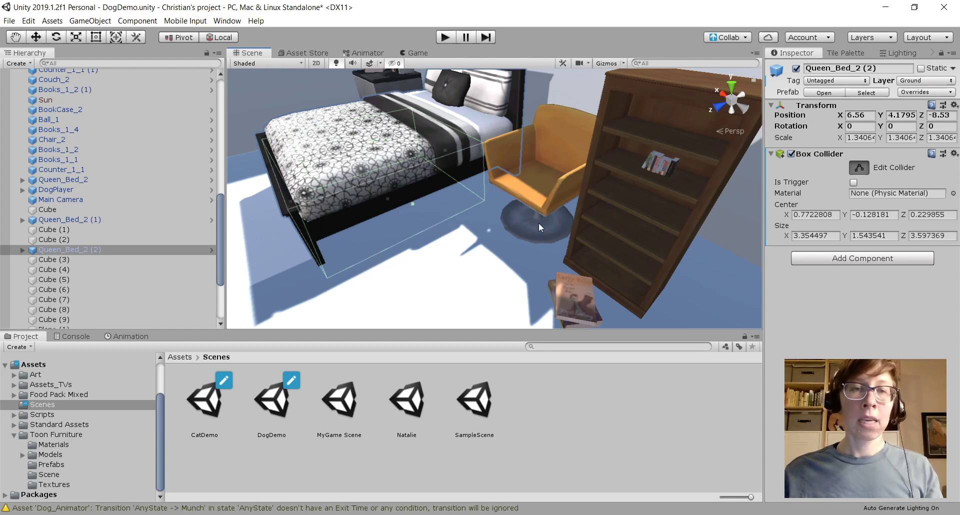
key(f)
click(859, 168)
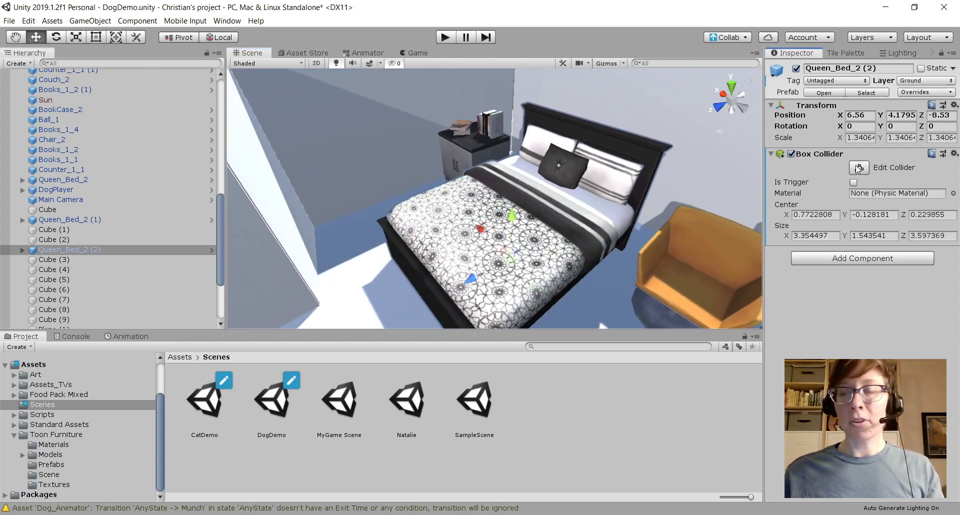
- Remove the Box Collider component from Couch_2 in the living area
alt+drag(520, 214, 428, 254)
right_drag(428, 253, 349, 224)
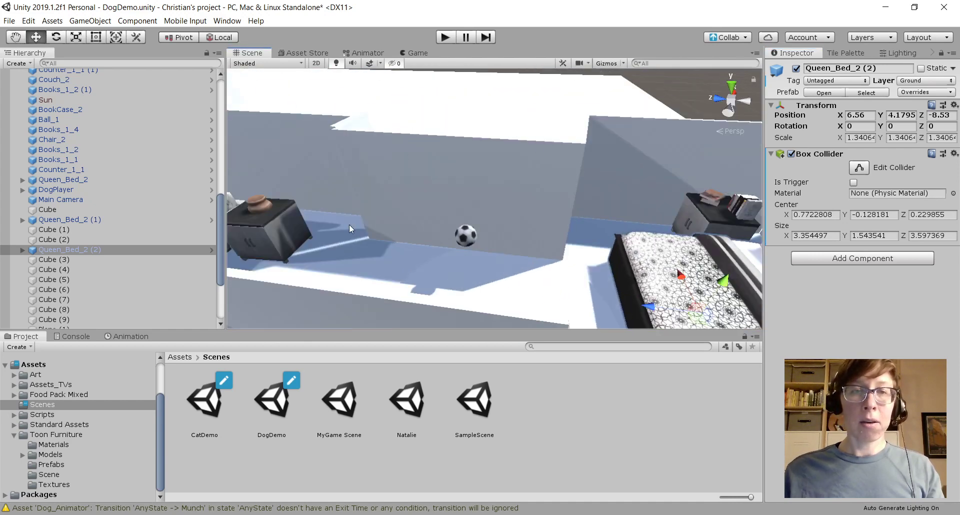
right_drag(550, 235, 483, 315)
click(463, 293)
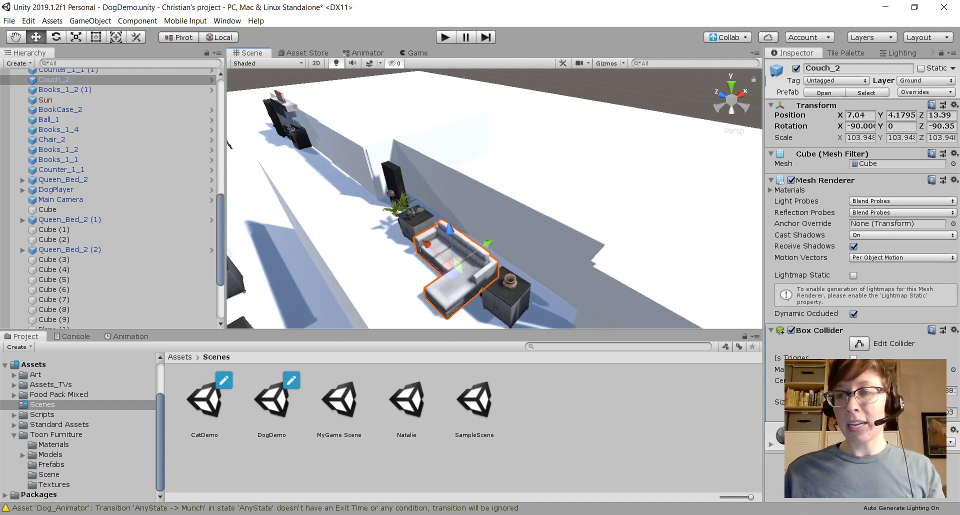
alt+drag(500, 270, 714, 272)
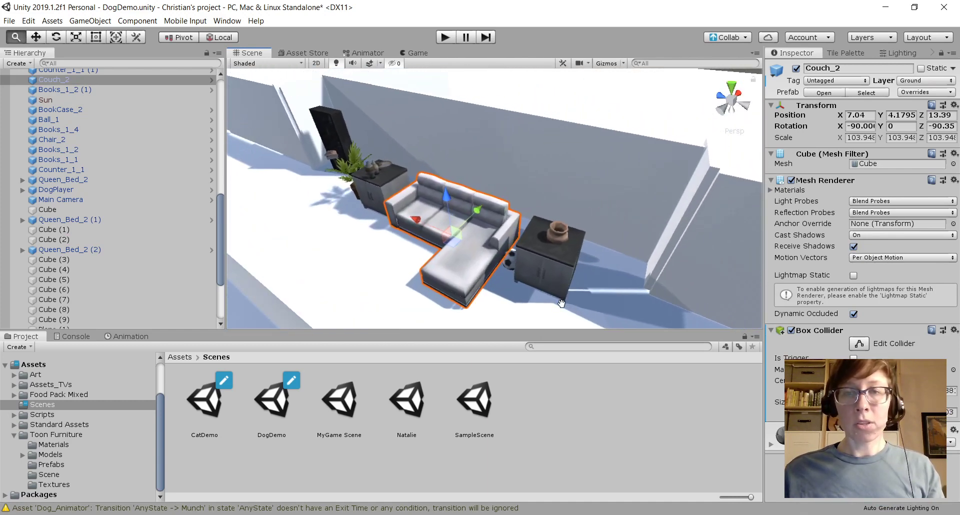
click(955, 333)
click(944, 355)
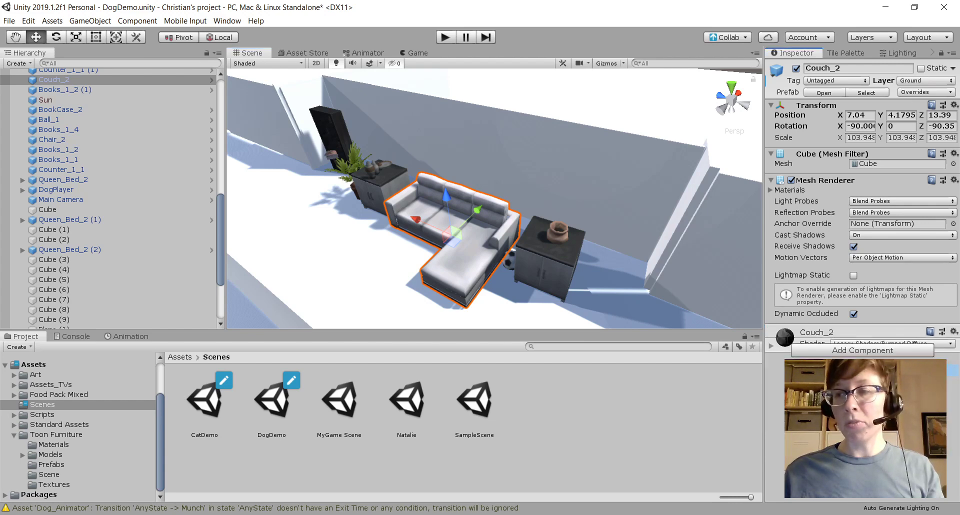
- Add a Mesh Collider component to Couch_2
click(862, 370)
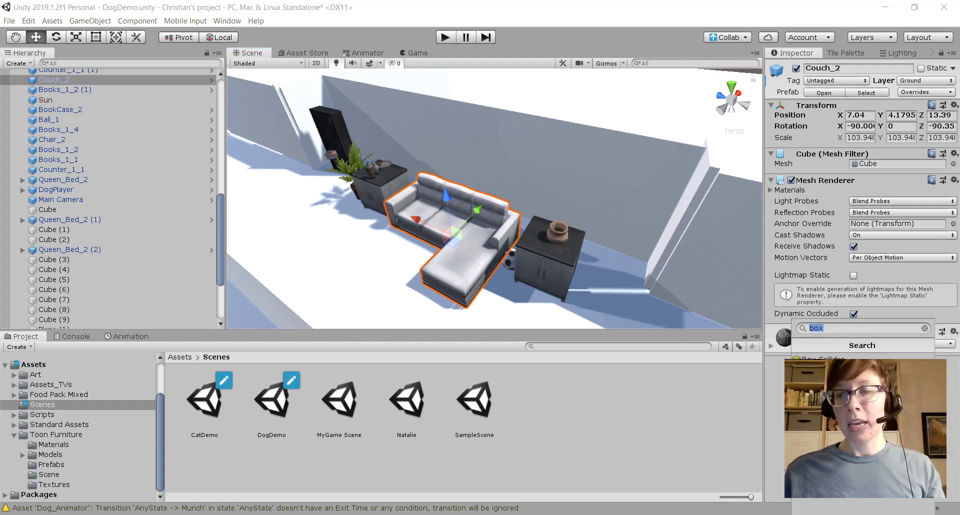
text(mesh)
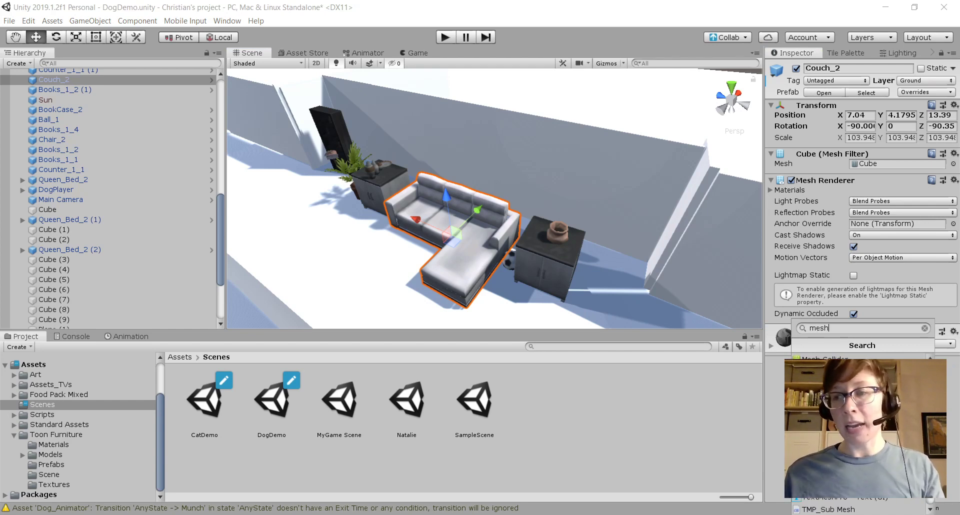
click(825, 359)
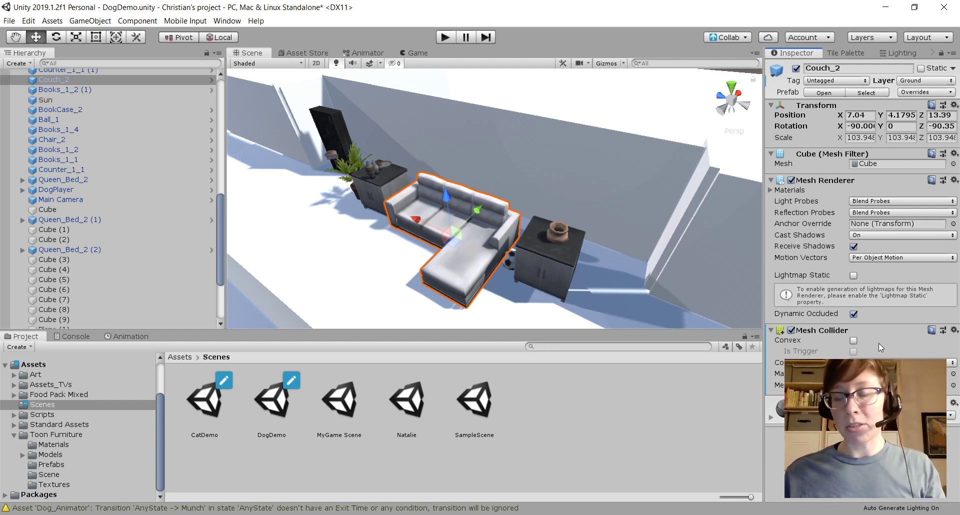
- Playtest the scene by walking the dog around its starting area, and end the test
click(443, 39)
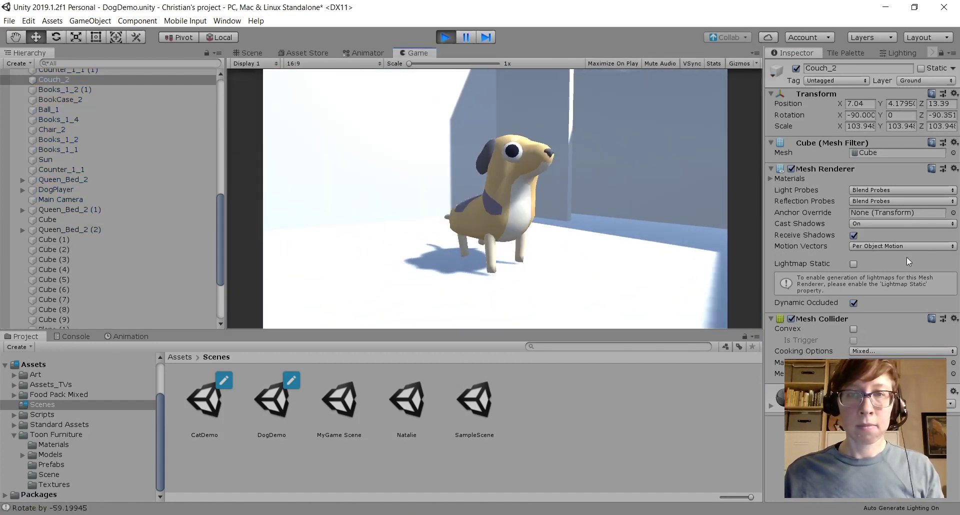
key(w)
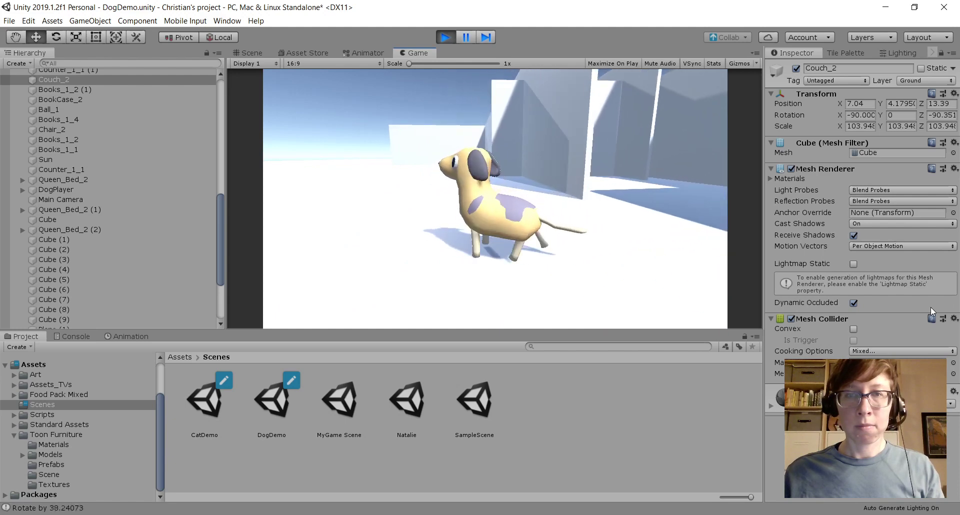
key(w)
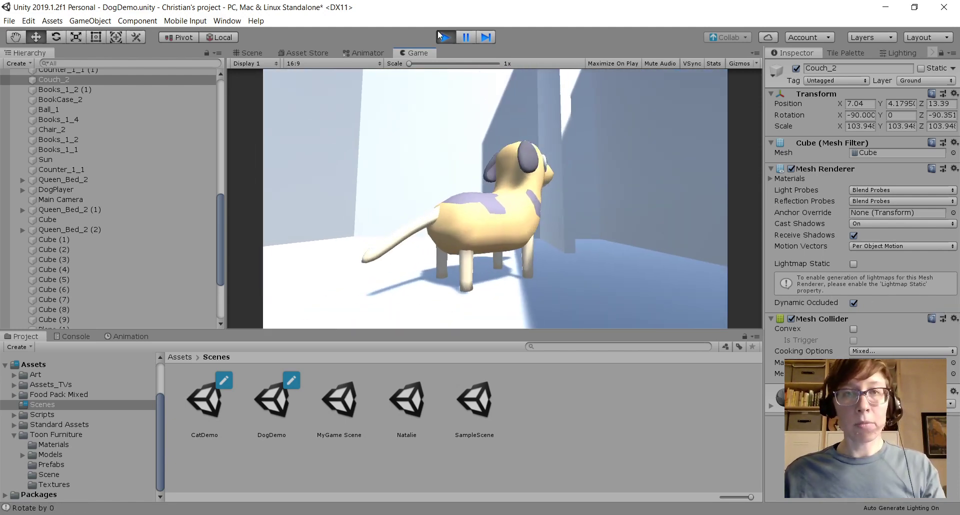
click(444, 37)
- Move DogPlayer out of its starting room into the corridor between the couch and the bed
scroll(388, 250, down, 7)
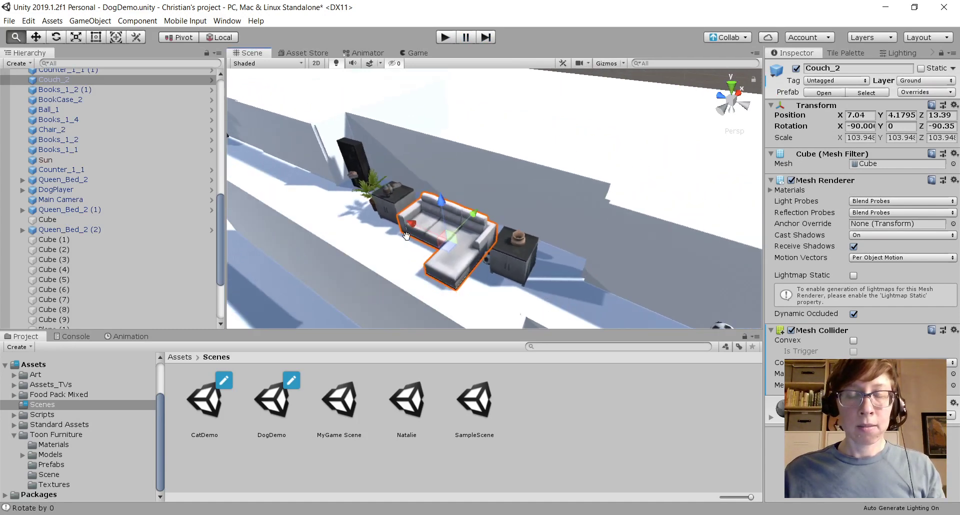
scroll(427, 277, down, 5)
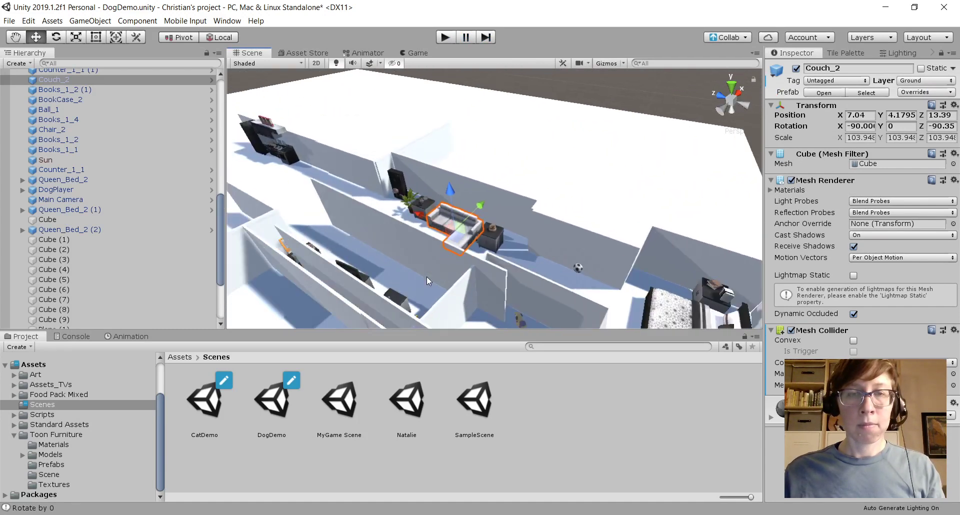
click(517, 299)
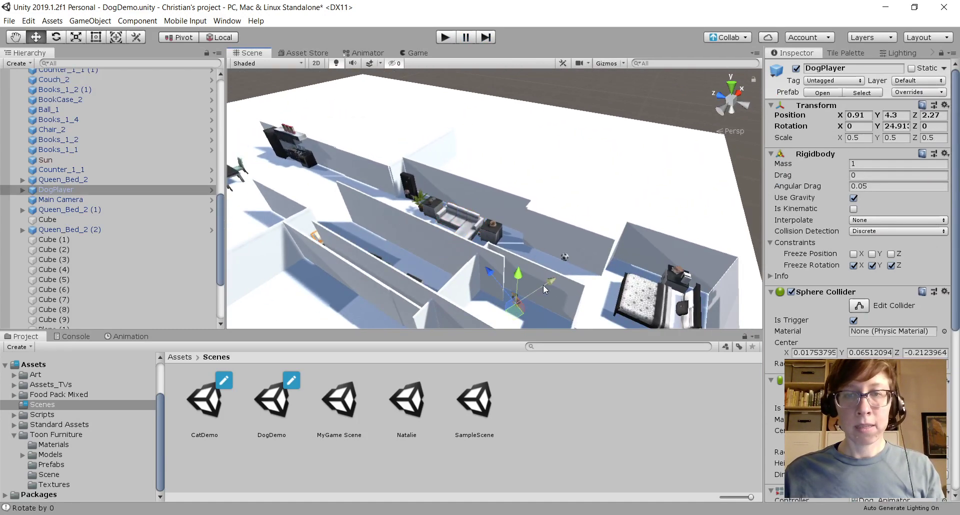
drag(543, 284, 594, 253)
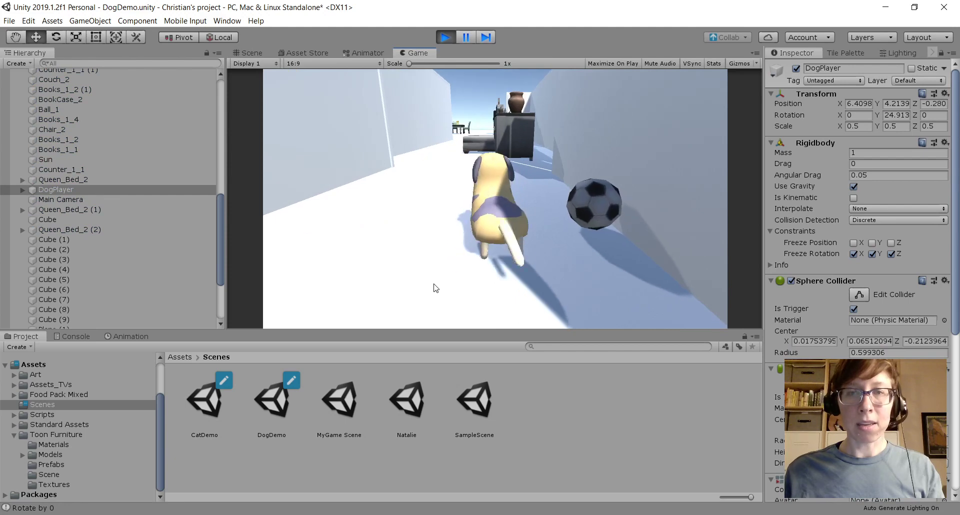
- Playtest the couch's collider by running the dog up to the couch and jumping onto its seats and armrest
key(w)
key(w)
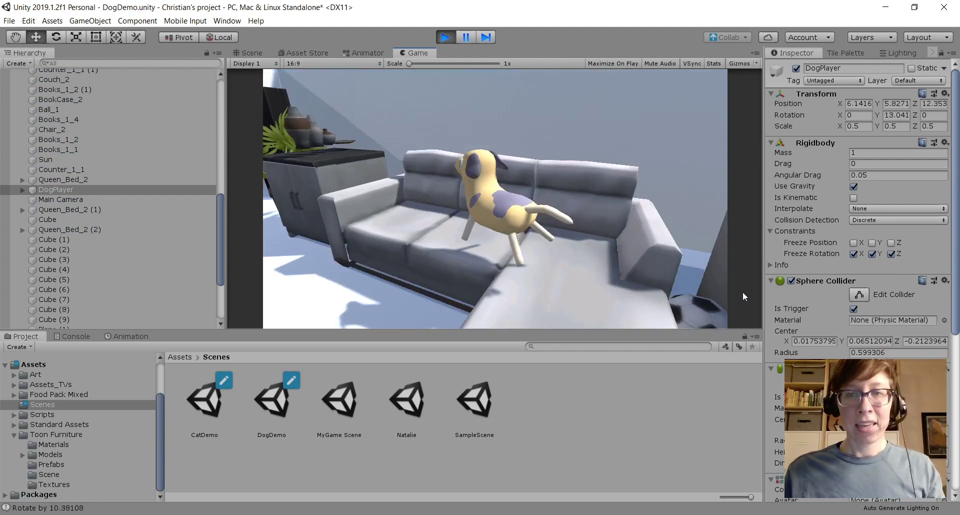
key(a)
key(w)
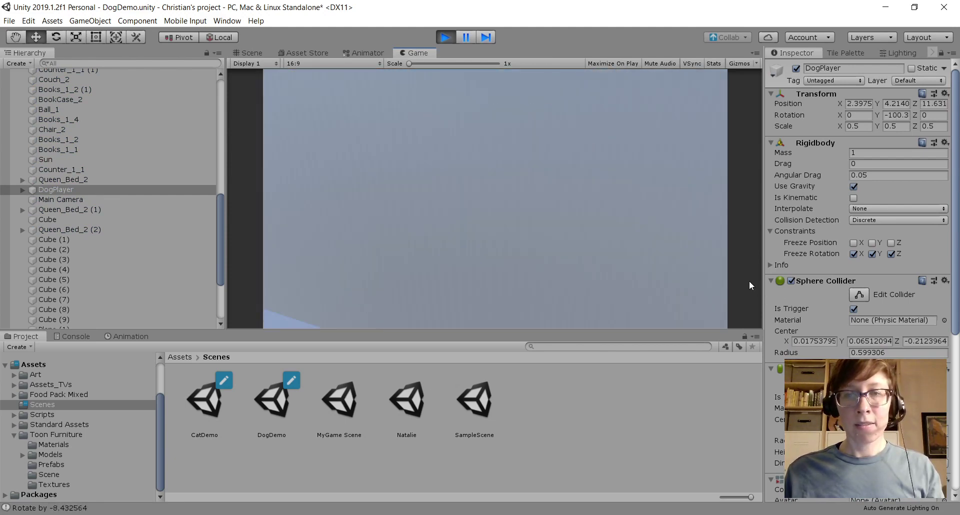
key(d)
key(w)
key(space)
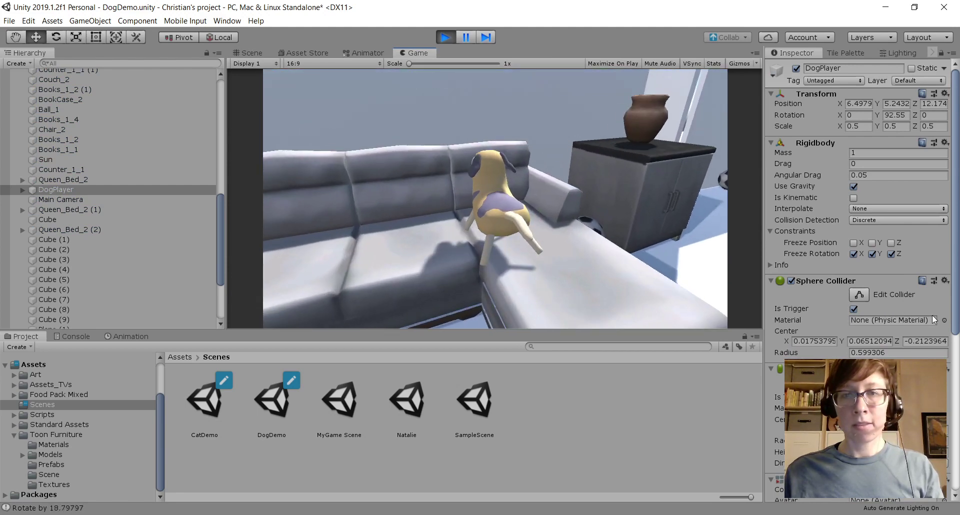
key(w)
key(space)
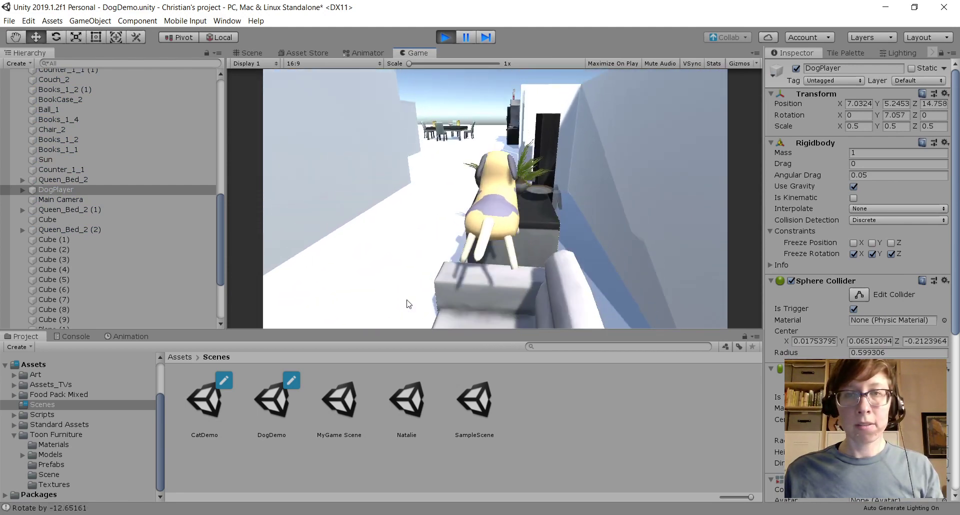
- Steer the dog off the couch and around the counter and potted plant to test their collisions
key(d)
key(w)
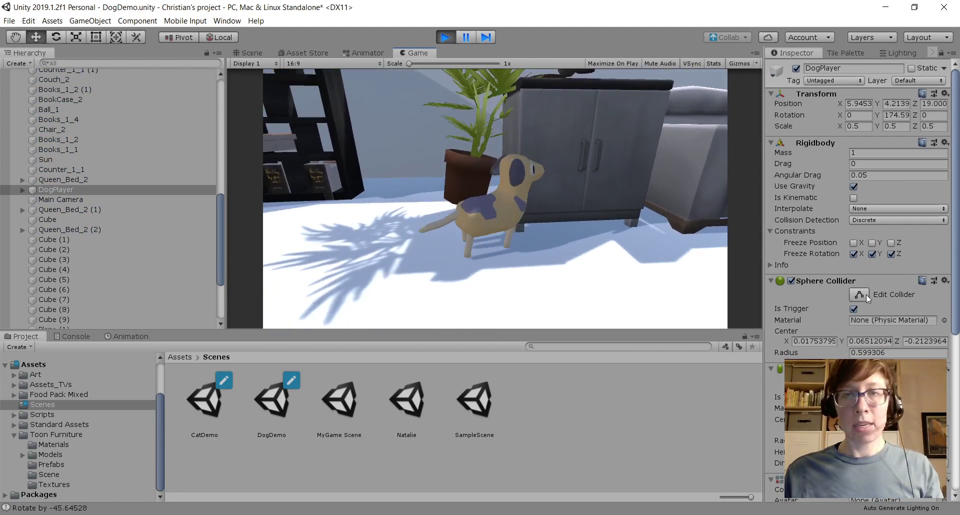
key(space)
key(a)
key(w)
key(a)
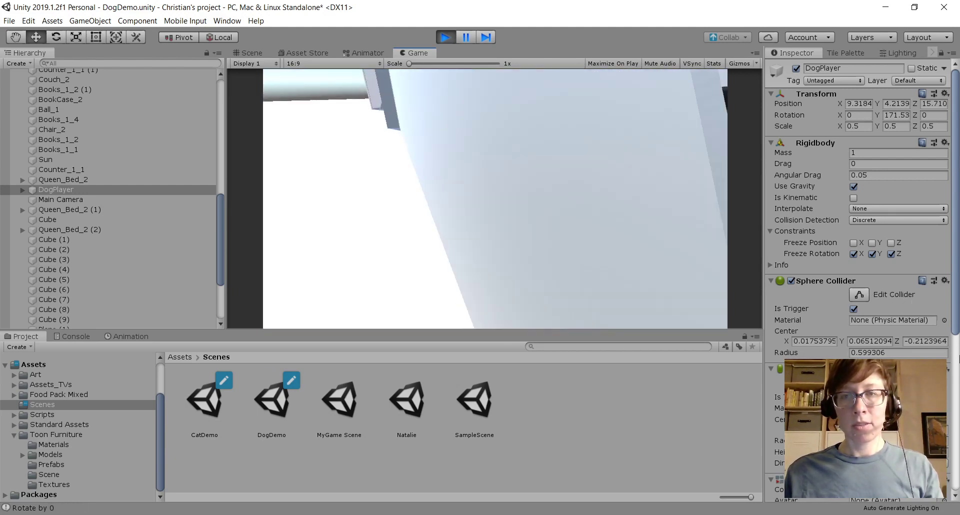
key(a)
key(w)
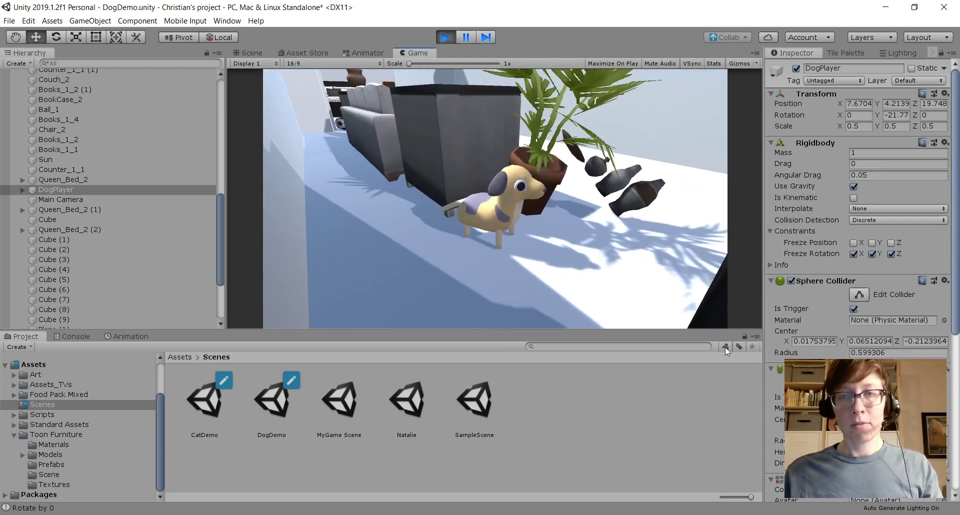
key(a)
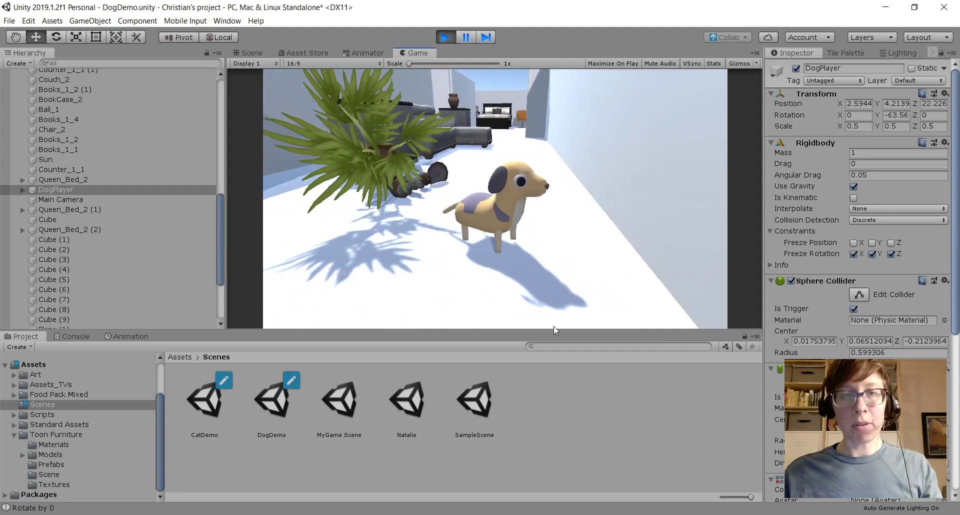
- Run the dog back onto the couch with jumps and down to the floor beside the vase counter
key(w)
key(w)
key(space)
key(space)
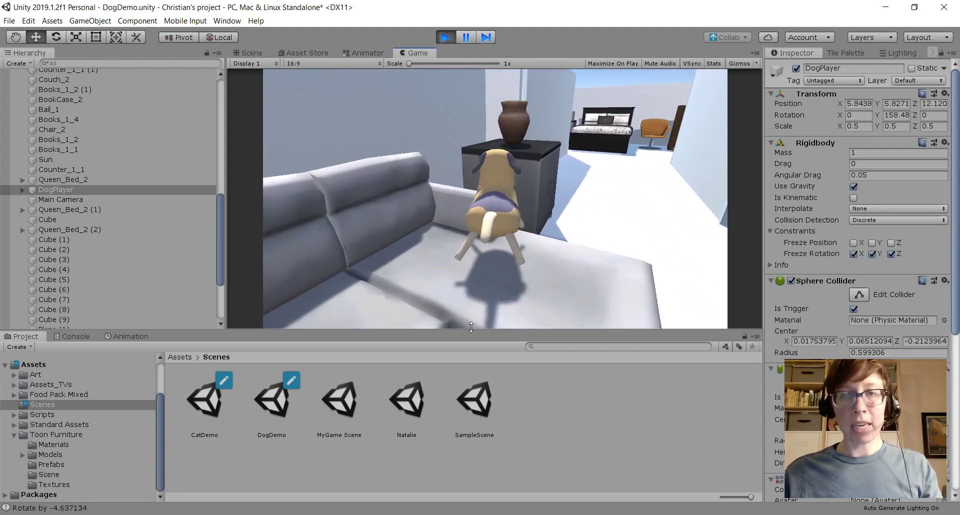
key(a)
key(w)
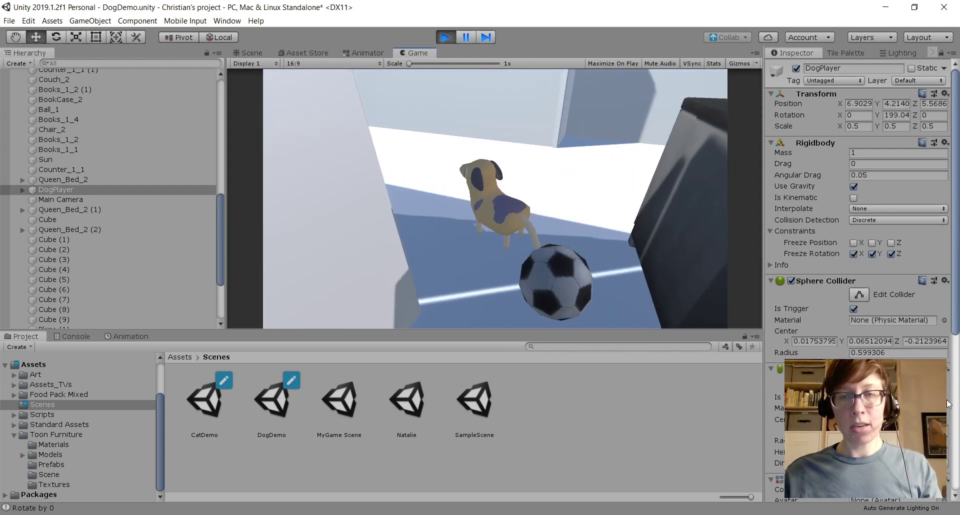
- Test the vase counter's collider by turning the dog around and jumping it onto the countertop
key(w)
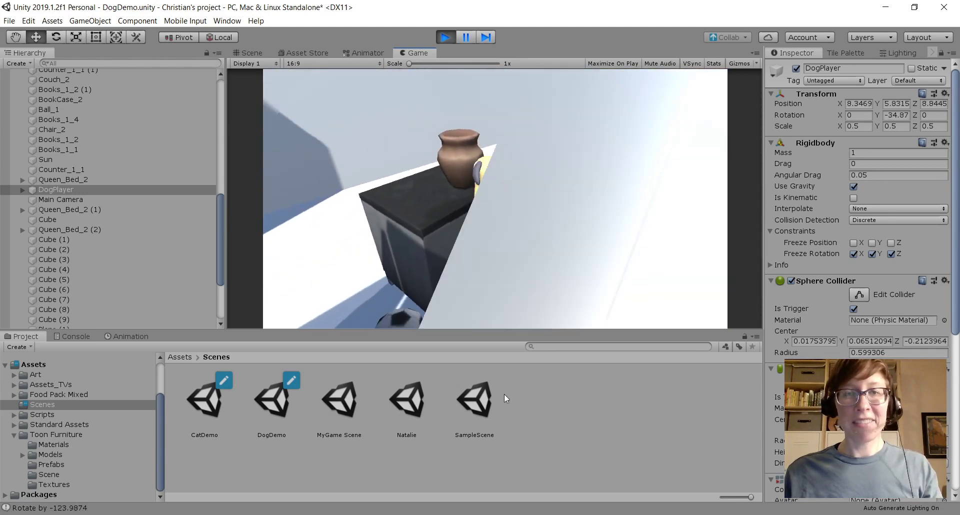
key(space)
key(d)
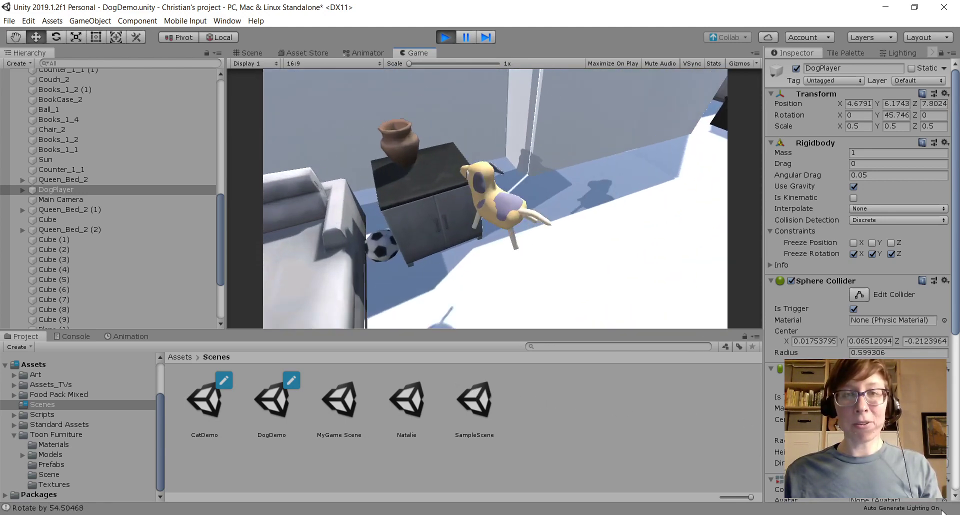
key(d)
key(w)
key(space)
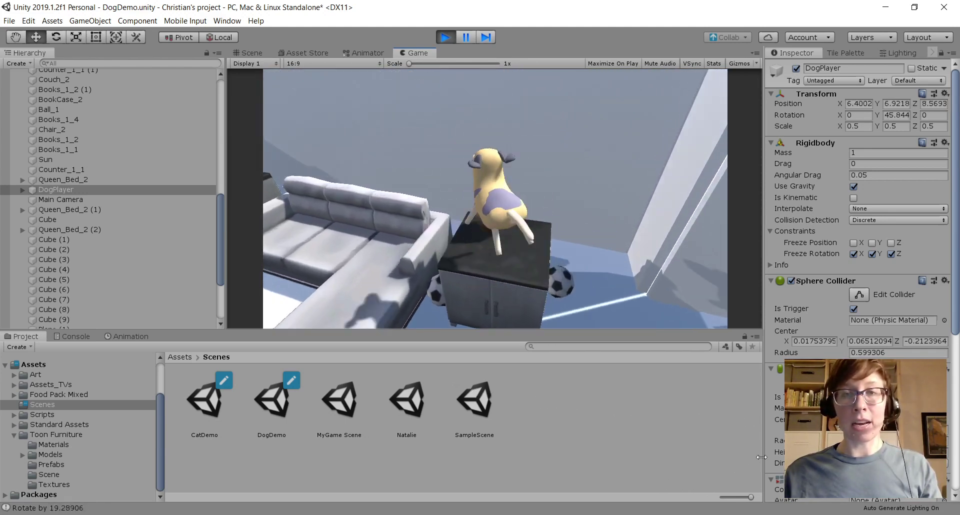
- Run the dog off the vase counter, across the couch and down the hallway to the dining table
key(a)
key(w)
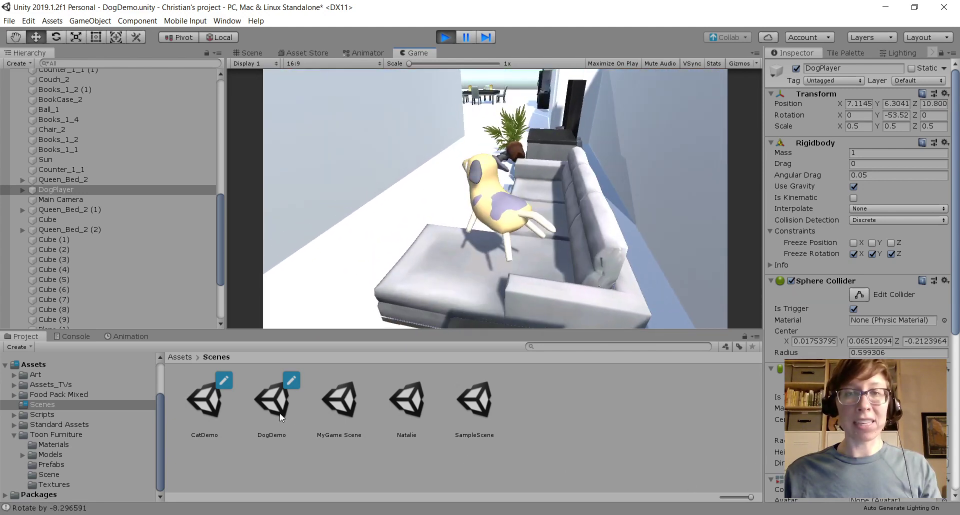
key(w)
key(d)
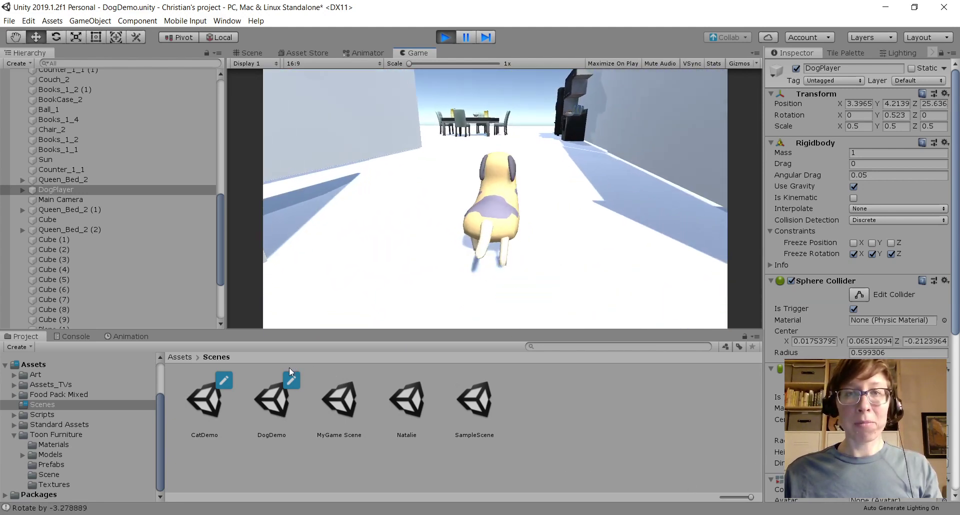
key(w)
key(a)
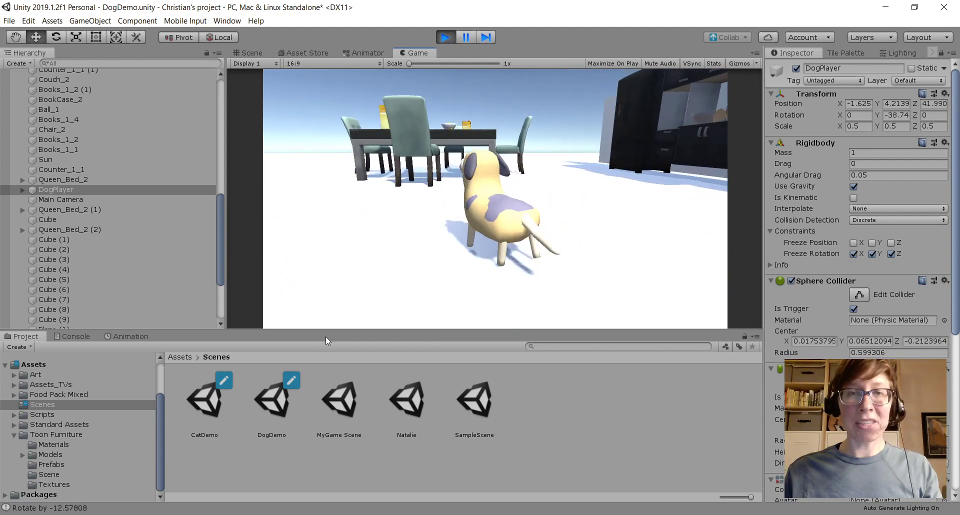
- Test the dining table and kitchen cabinets for collisions by walking the dog into them, and end the playtest
key(d)
key(w)
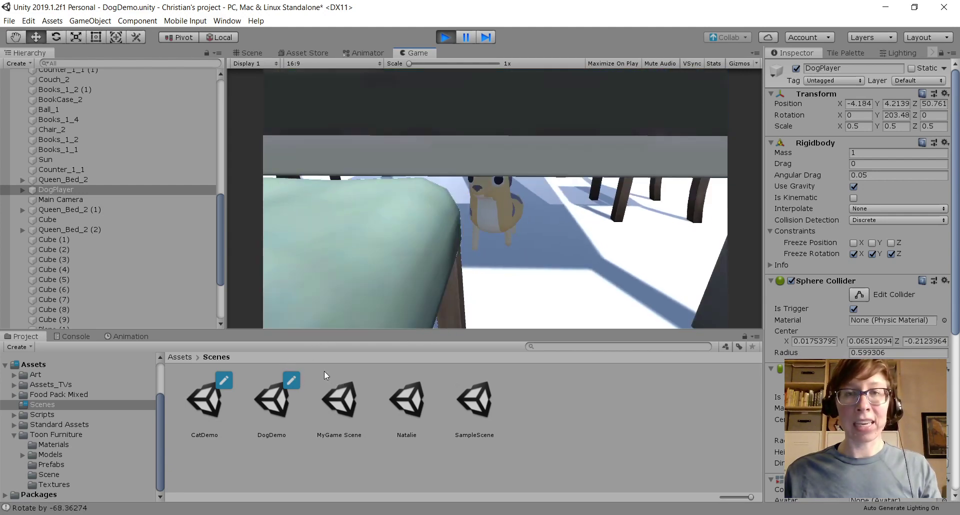
key(w)
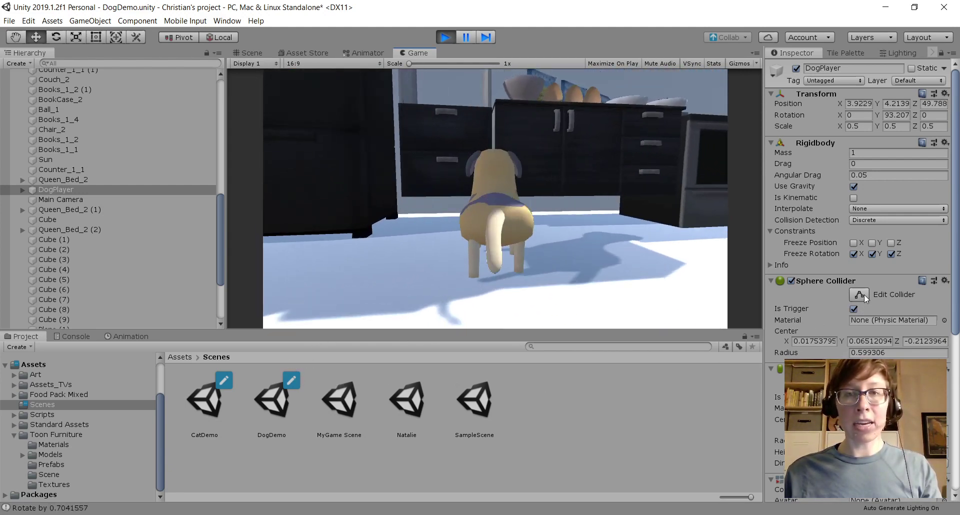
key(s)
key(a)
key(w)
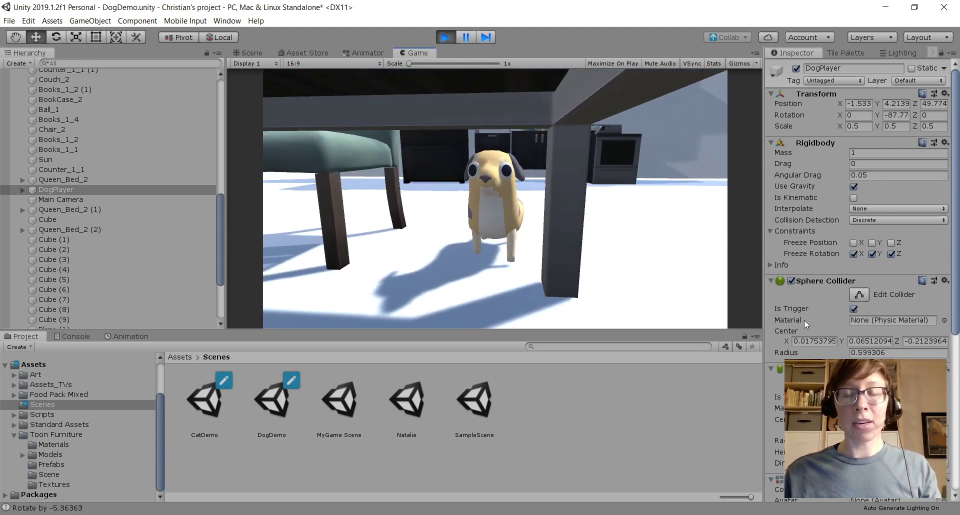
click(444, 37)
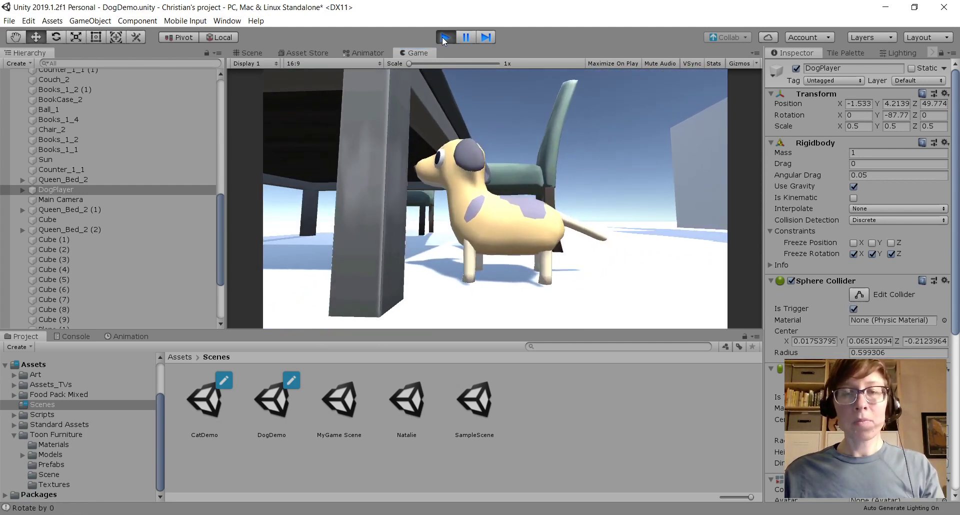
- Examine the kitchen's refrigerator, cabinets, counters and stove up close in the scene to plan their colliders
right_drag(555, 173, 553, 158)
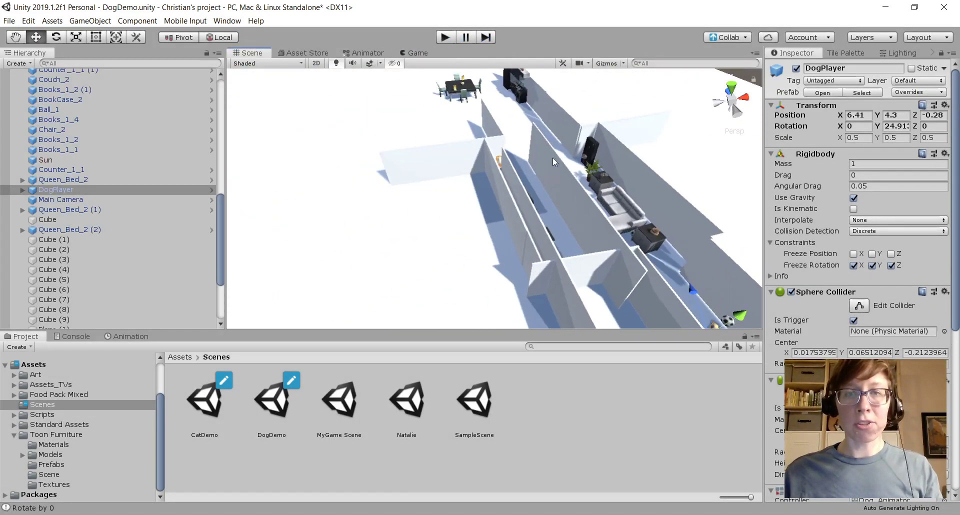
middle_drag(553, 157, 458, 281)
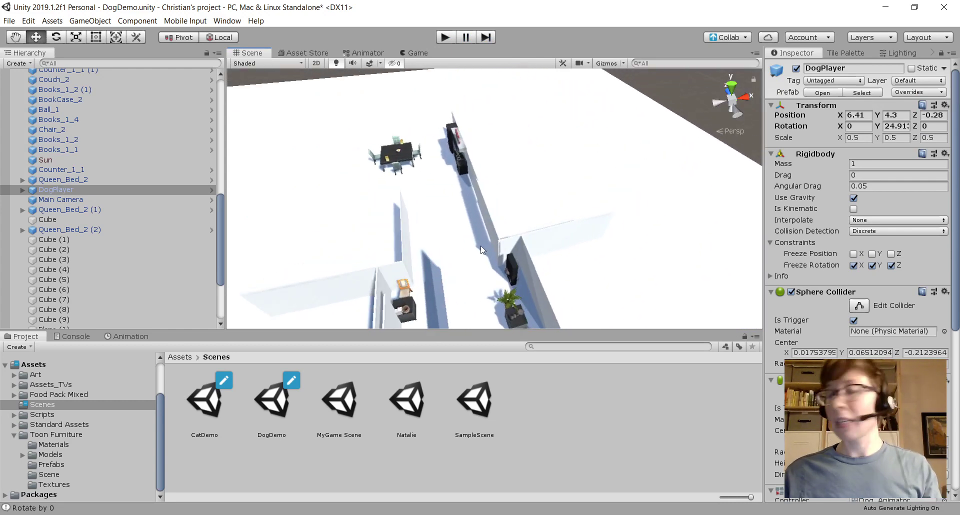
right_drag(481, 246, 577, 248)
middle_drag(330, 310, 506, 274)
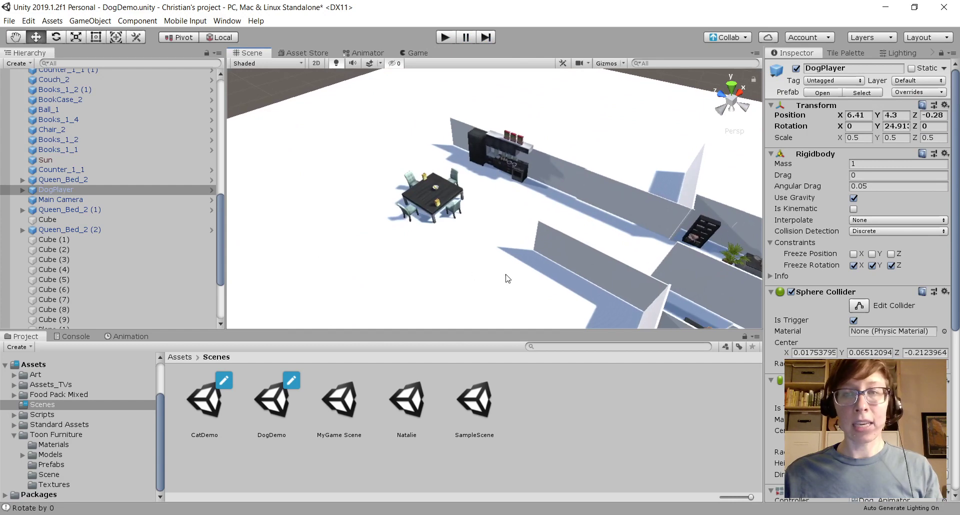
right_drag(507, 278, 583, 227)
middle_drag(503, 235, 597, 242)
scroll(455, 277, up, 4)
middle_drag(428, 274, 541, 240)
scroll(532, 246, up, 2)
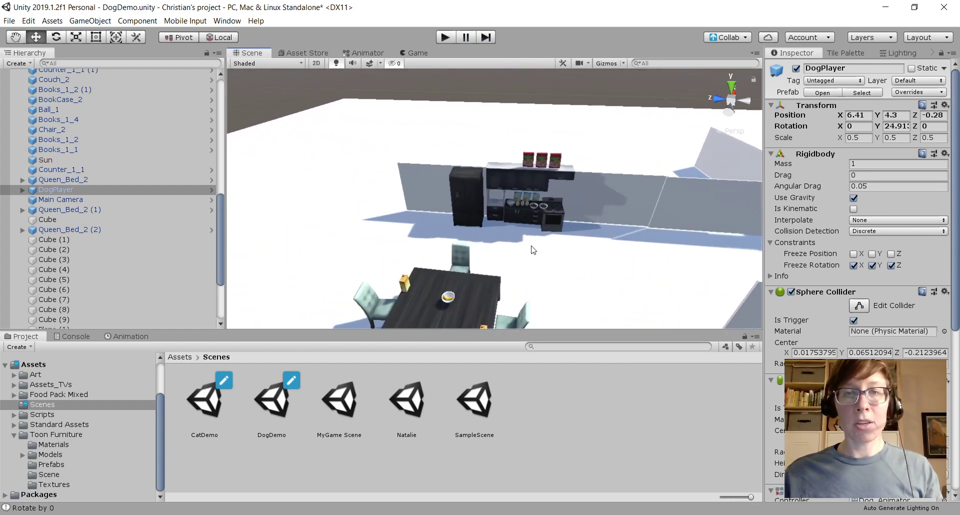
scroll(534, 250, up, 4)
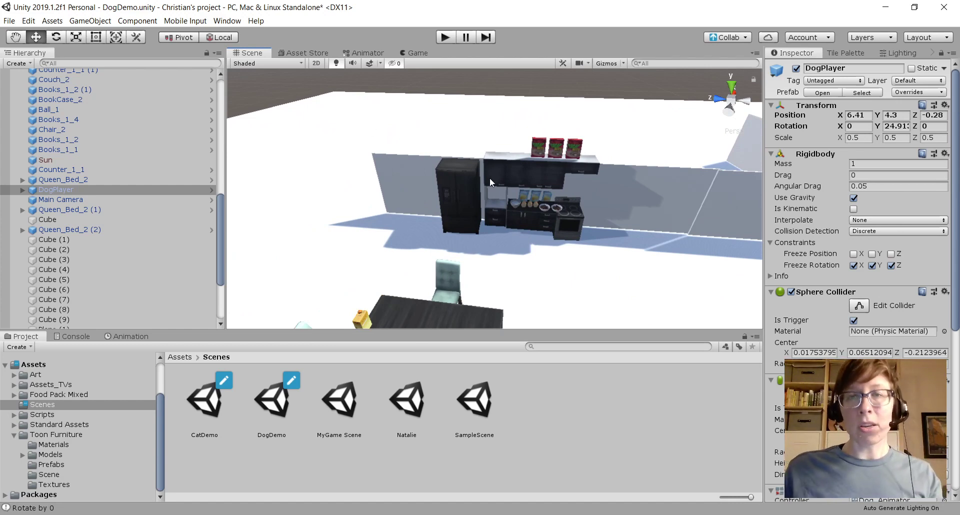
scroll(490, 178, up, 6)
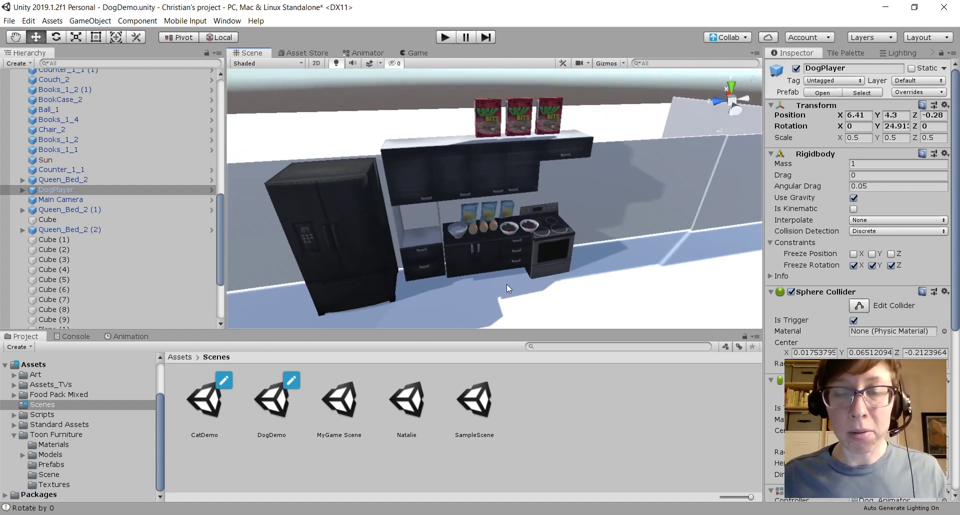
right_drag(589, 305, 558, 287)
middle_drag(558, 287, 505, 236)
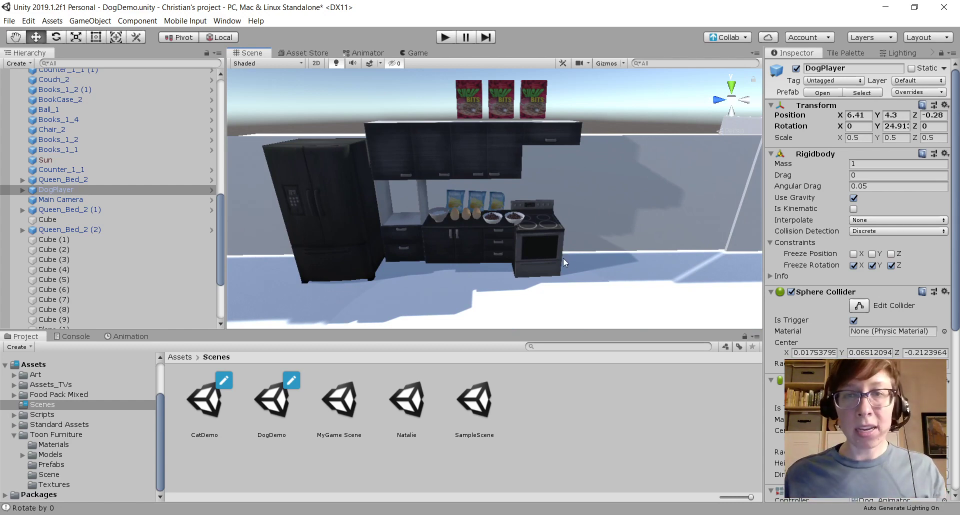
- Add a Box Collider to the kitchen stove, Cooker_1
click(547, 249)
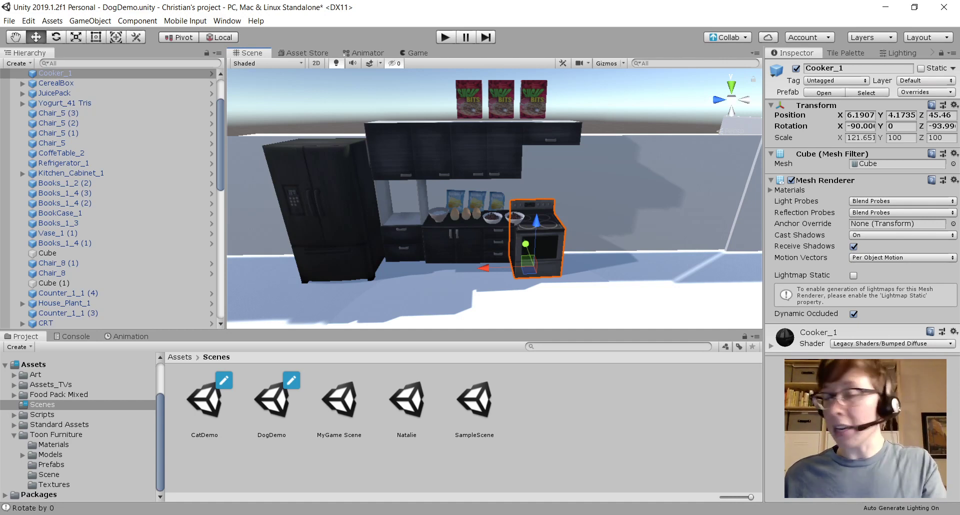
key(ctrl+shift+a)
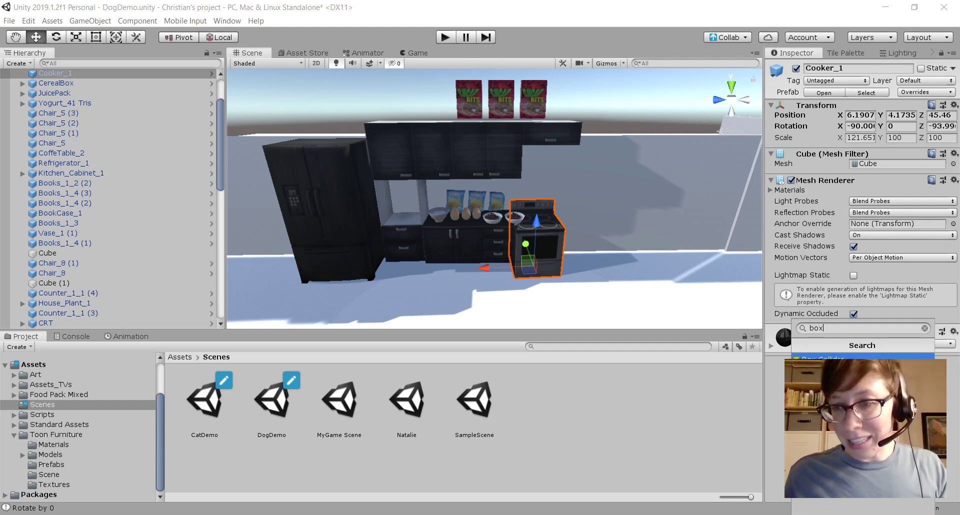
key(Return)
- Lower the top of the stove's box collider to cooktop height and extend its side along the neighbouring counters
click(859, 344)
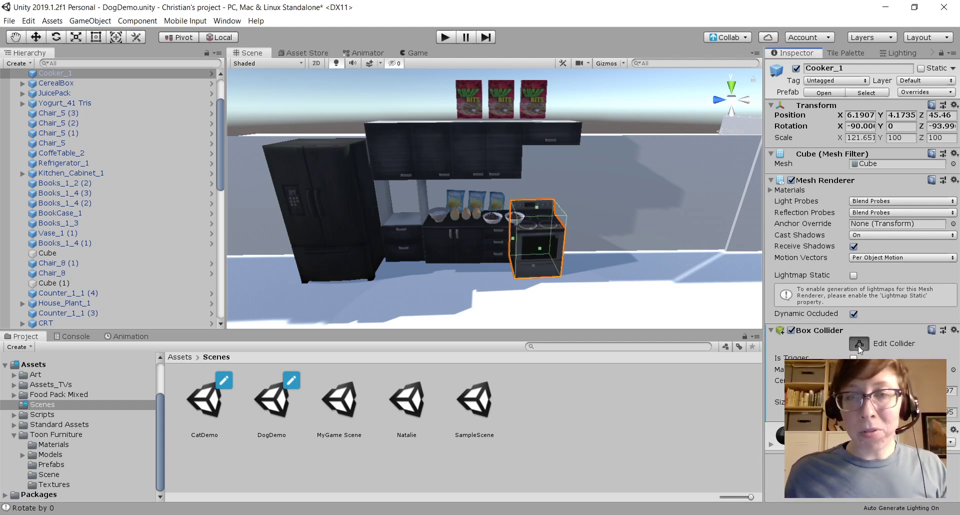
scroll(530, 269, up, 6)
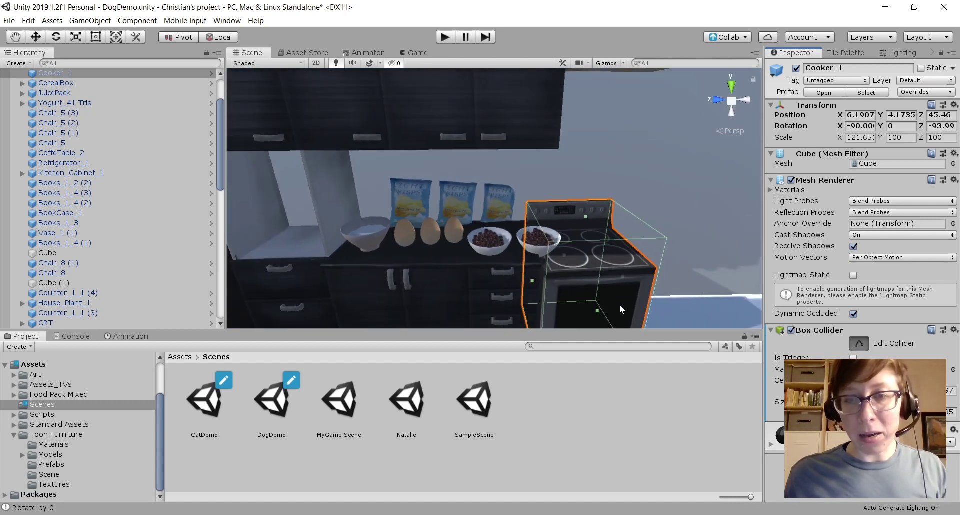
middle_drag(567, 239, 567, 239)
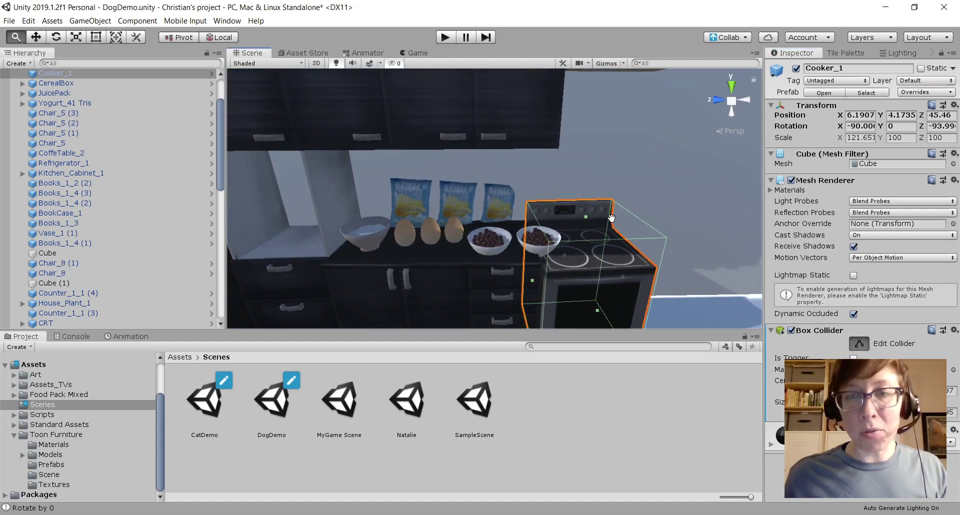
scroll(612, 218, down, 6)
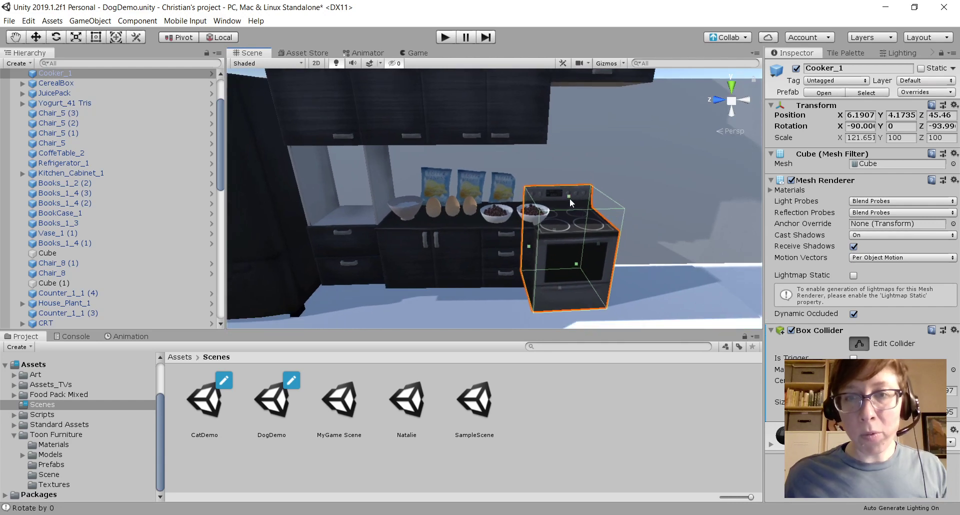
drag(568, 196, 566, 218)
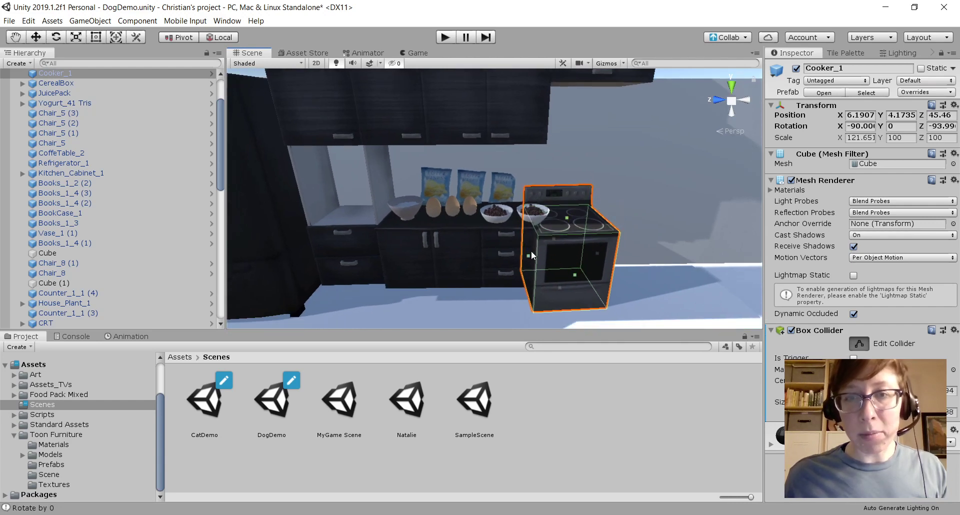
drag(526, 256, 462, 257)
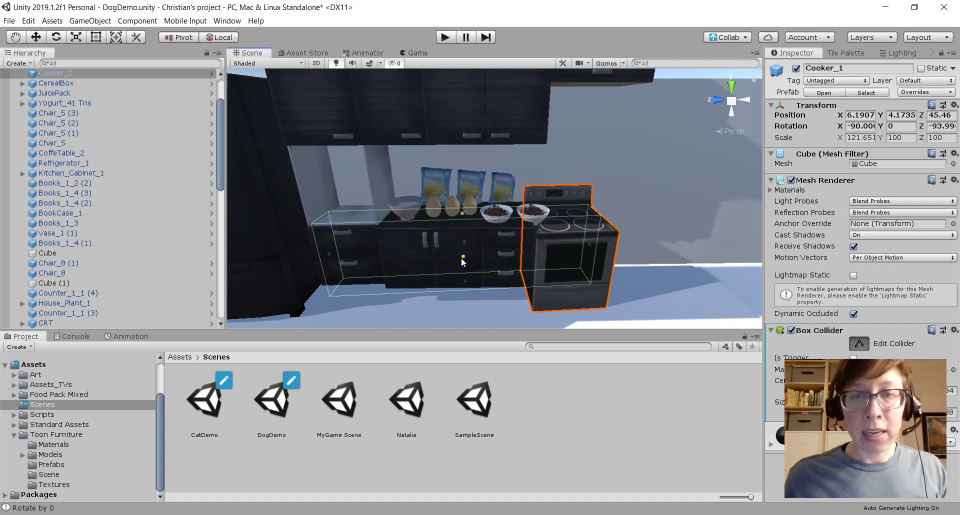
- Pull the collider's front face toward the counter fronts and adjust its height to the countertop
middle_drag(508, 266, 436, 308)
scroll(530, 230, down, 2)
alt+drag(529, 230, 448, 267)
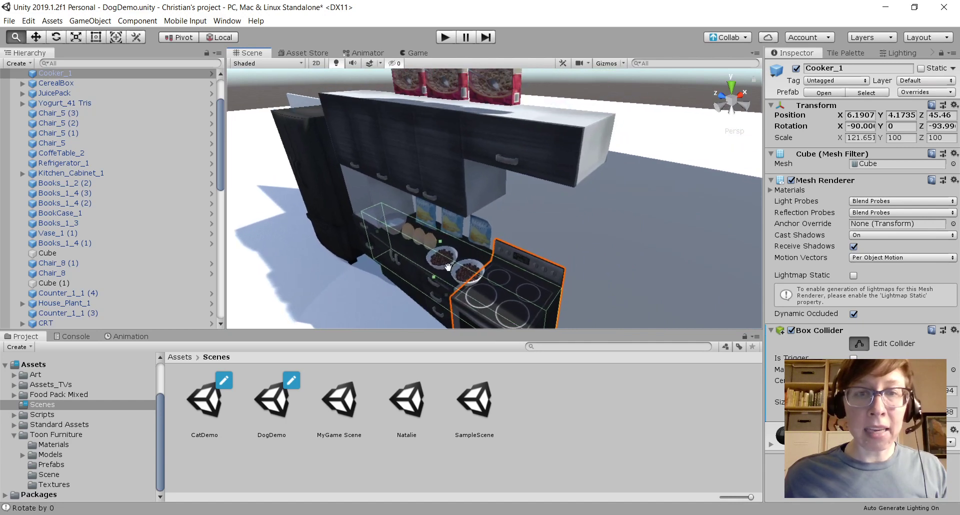
alt+right_drag(438, 257, 433, 285)
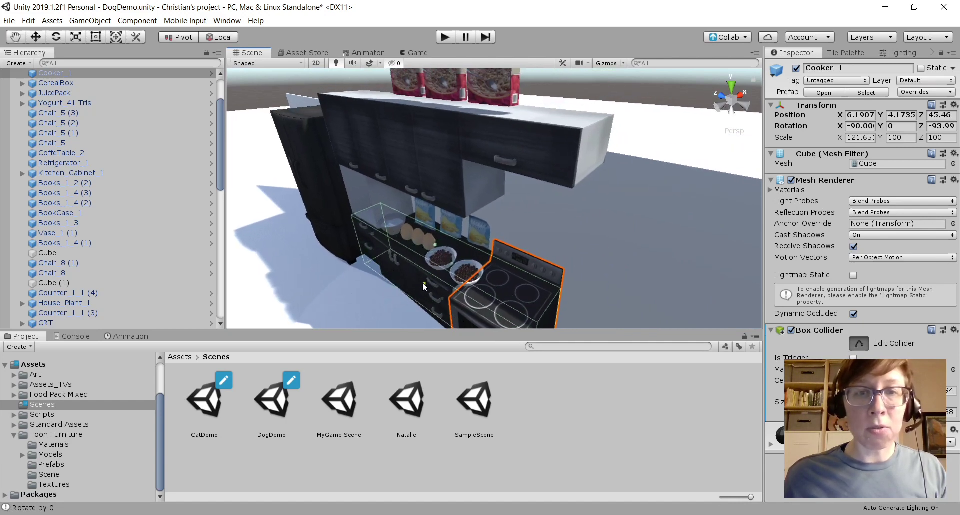
alt+drag(400, 289, 487, 202)
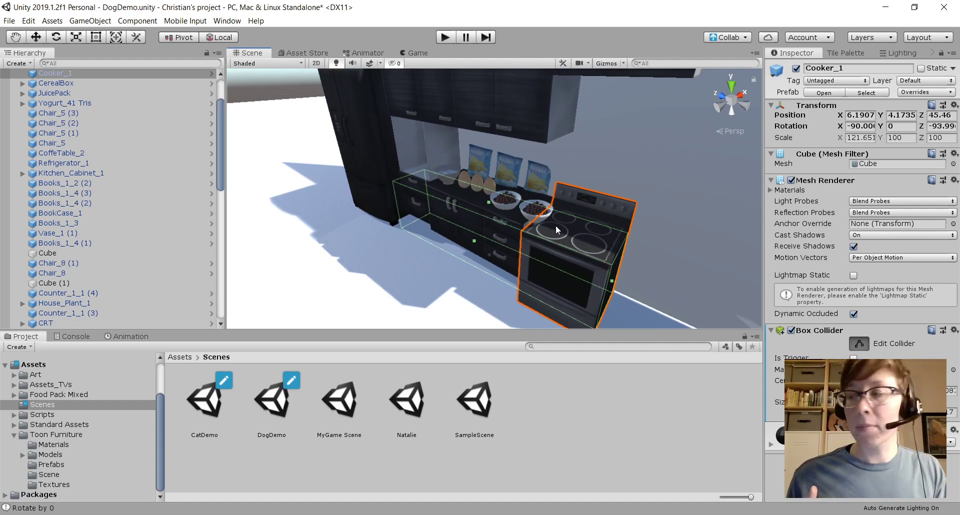
- Examine the extended collider's fit around the stove and counters from the front and from the refrigerator end
alt+drag(656, 282, 272, 228)
middle_drag(429, 226, 604, 189)
right_drag(489, 230, 688, 221)
middle_drag(339, 263, 739, 178)
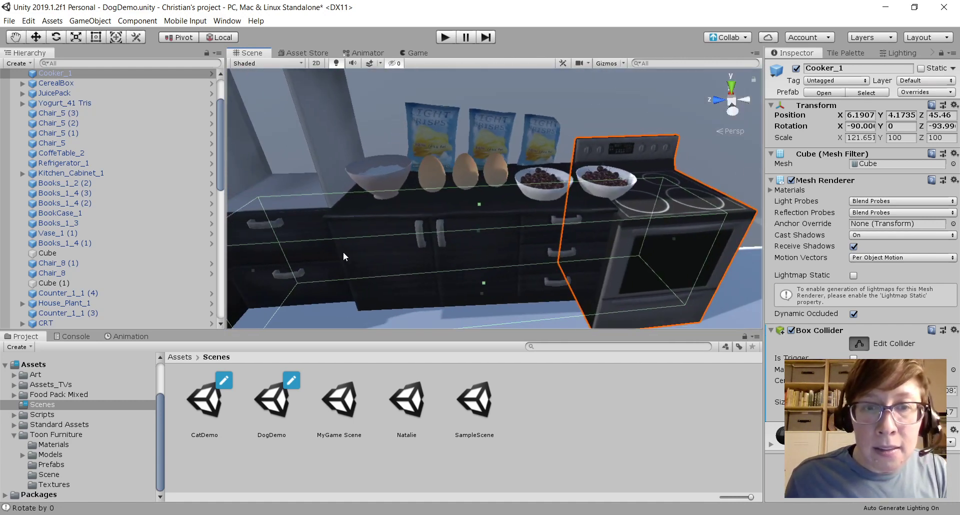
right_drag(343, 255, 555, 245)
middle_drag(390, 225, 588, 216)
scroll(587, 215, down, 8)
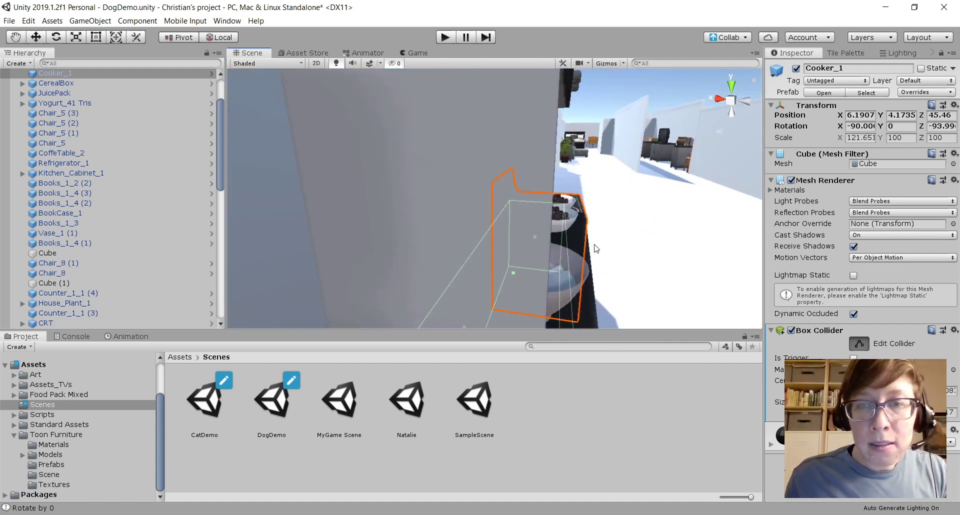
middle_drag(550, 275, 524, 182)
alt+right_drag(524, 181, 514, 250)
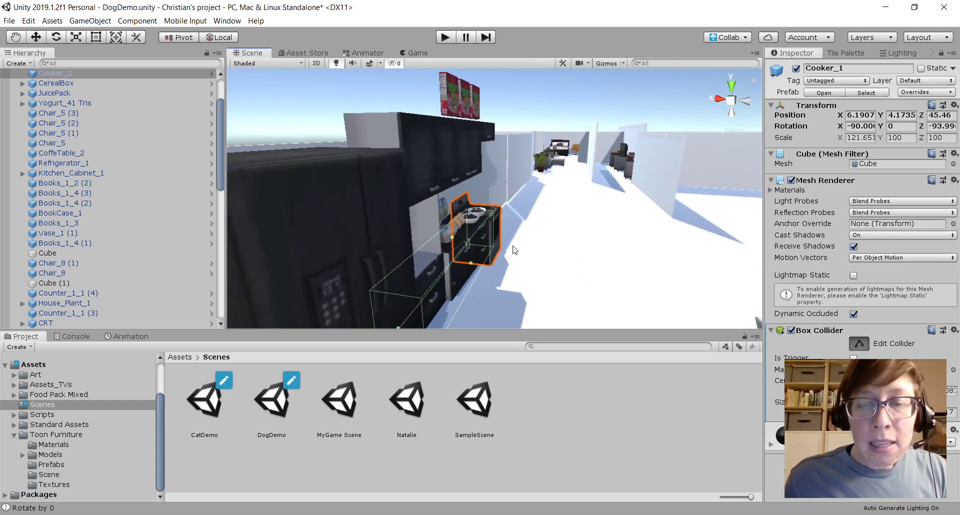
- Playtest the kitchen collider by running the dog down the hallway and jumping it onto the counter, and end the playtest
click(443, 39)
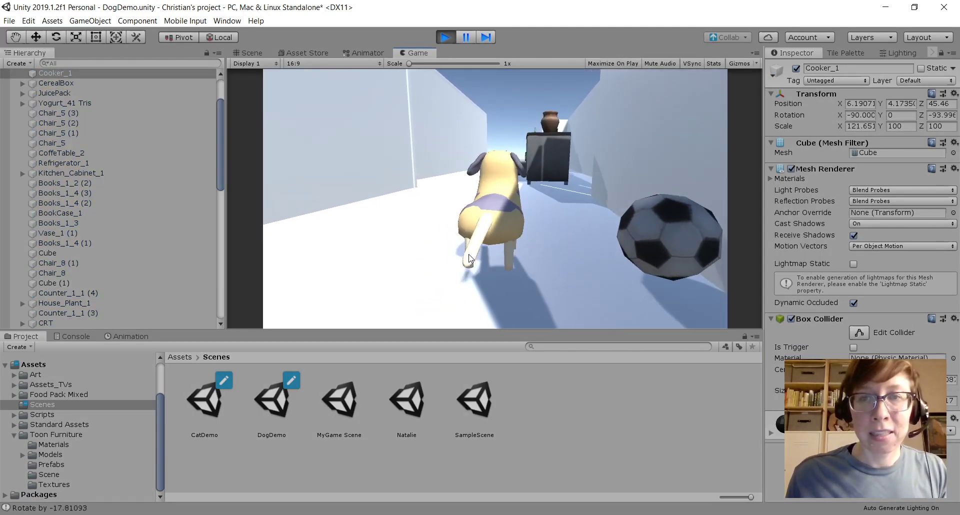
key(w)
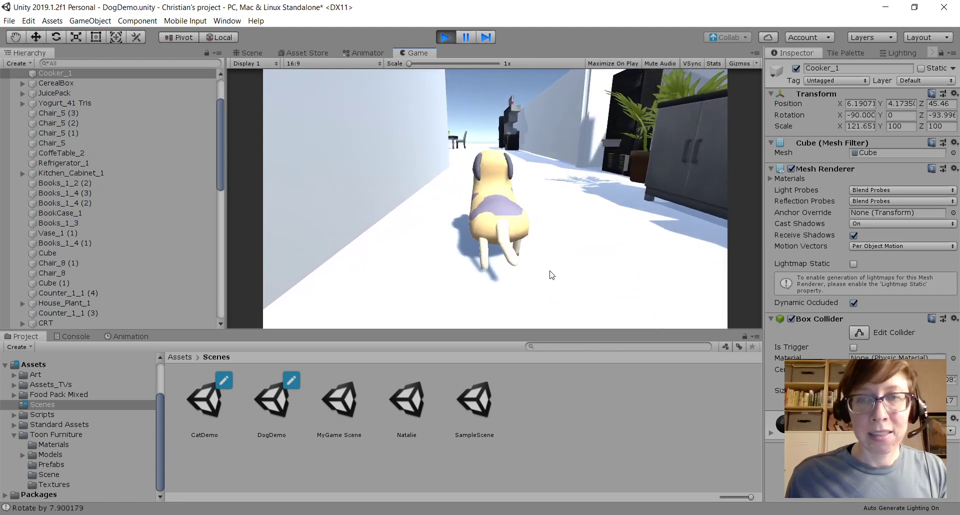
key(w)
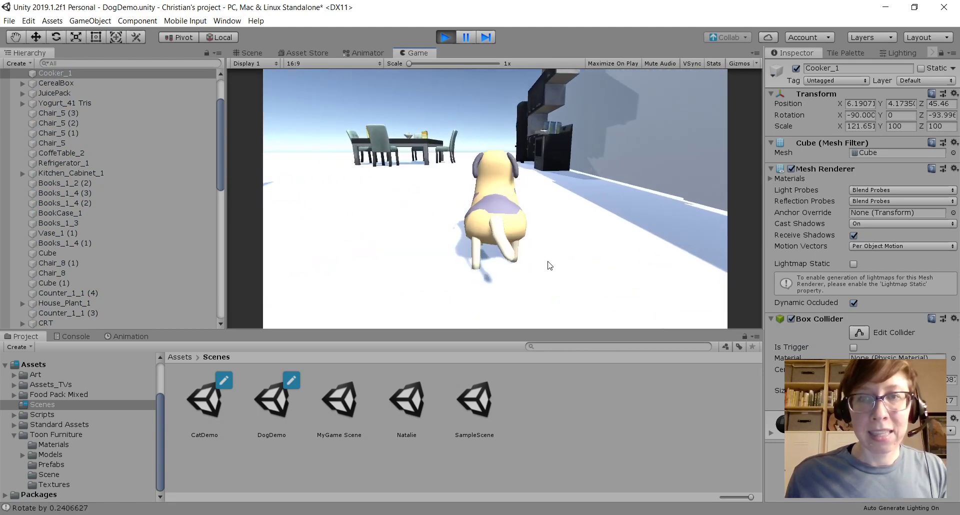
key(w)
key(space)
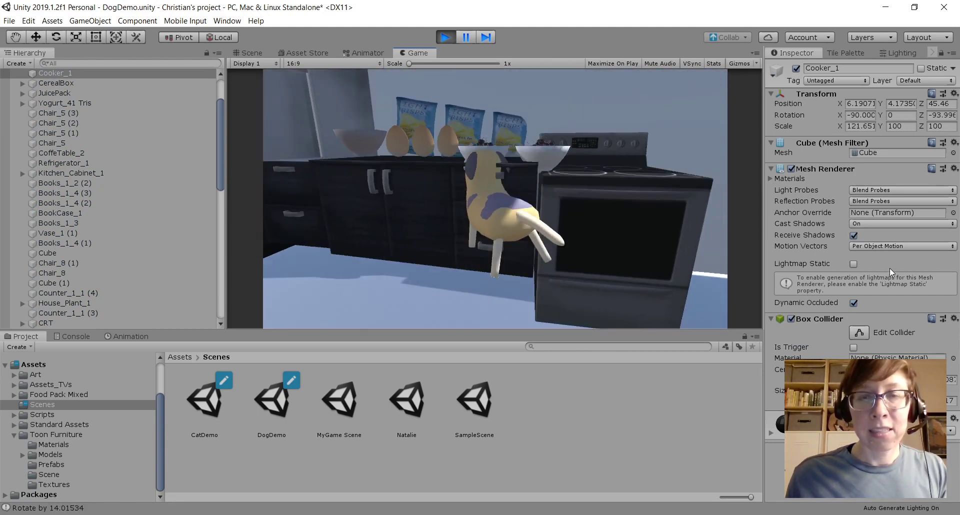
key(w)
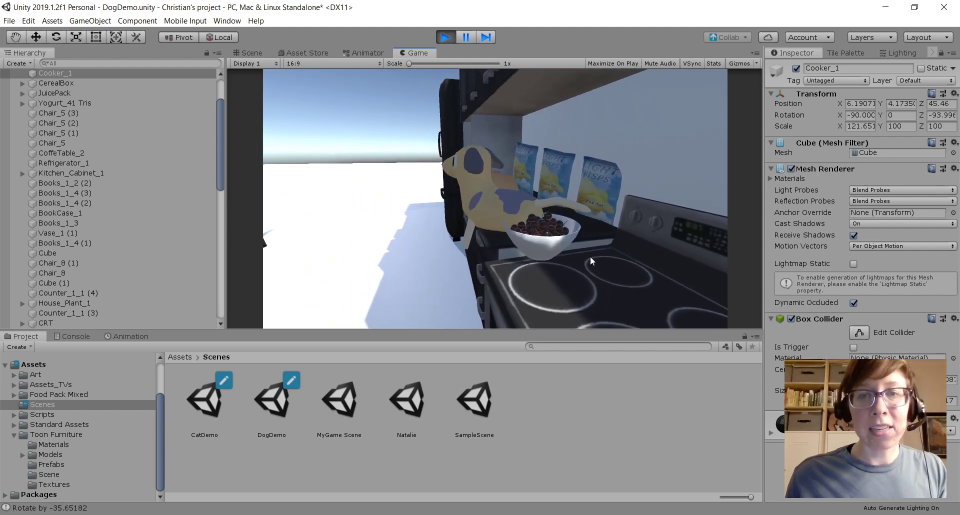
key(d)
click(444, 37)
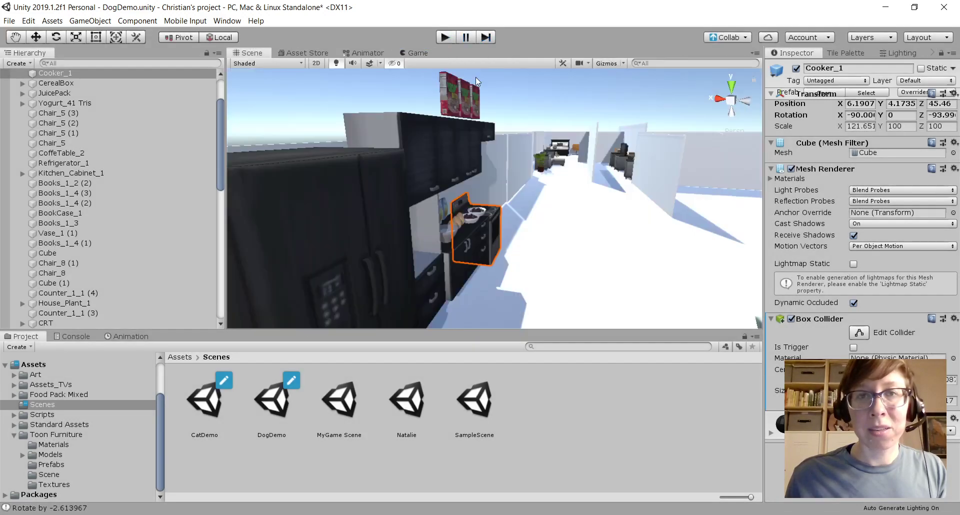
middle_drag(662, 232, 458, 261)
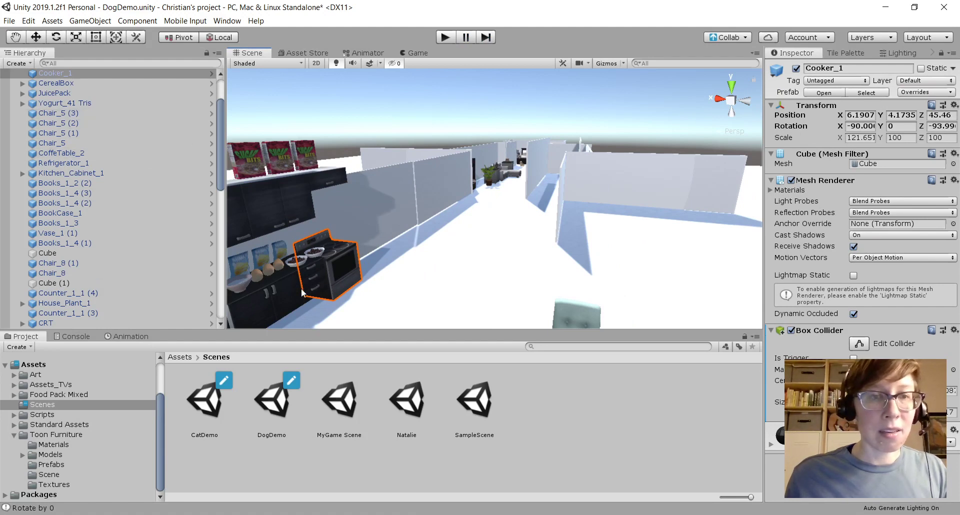
- Assign the stove and the kitchen cabinet together to the Ground layer
key(w)
click(293, 286)
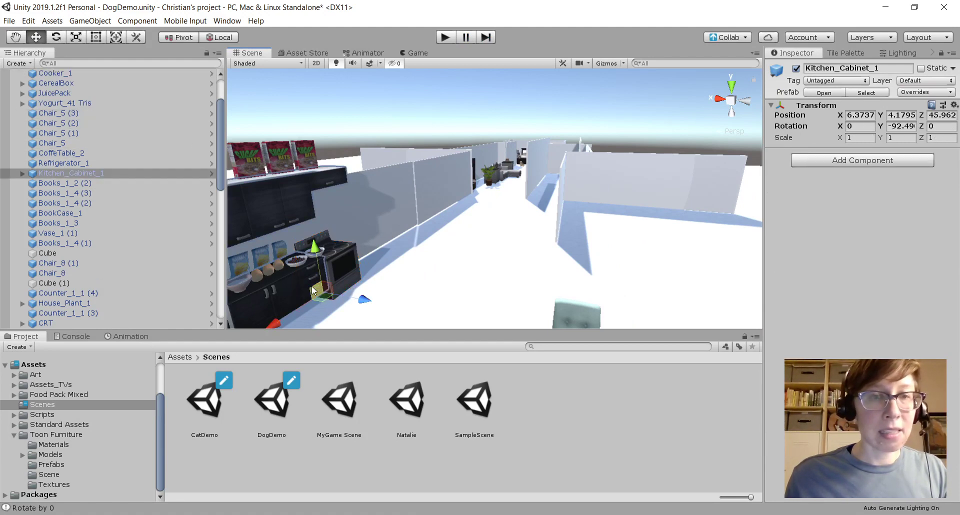
shift+click(344, 265)
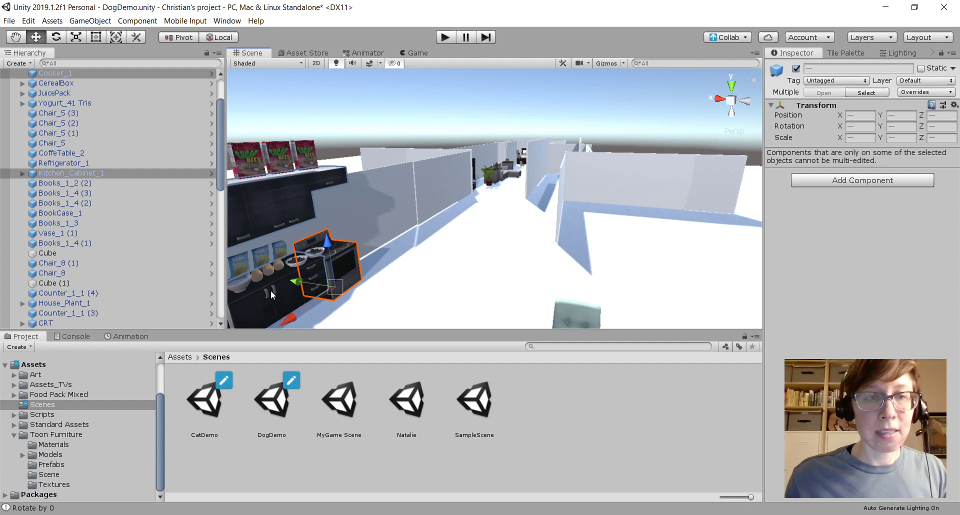
click(925, 81)
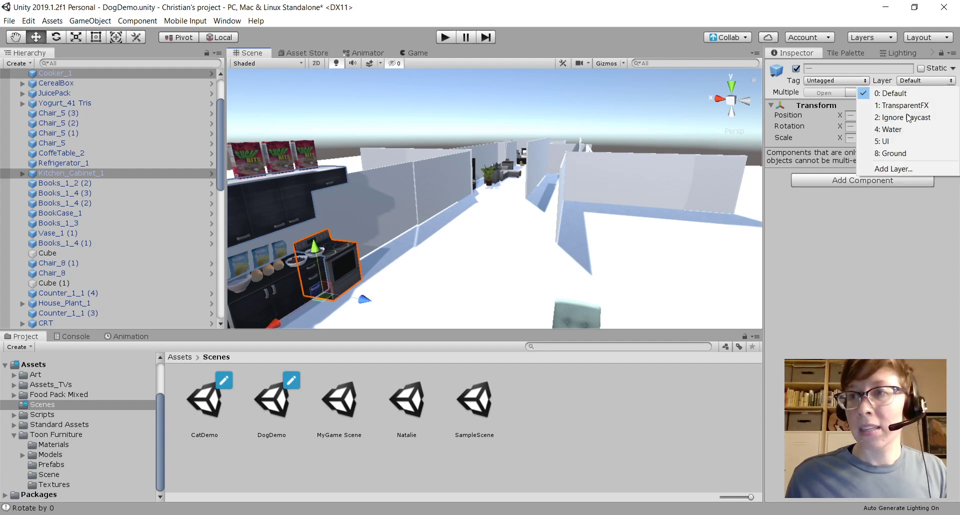
click(894, 154)
click(436, 285)
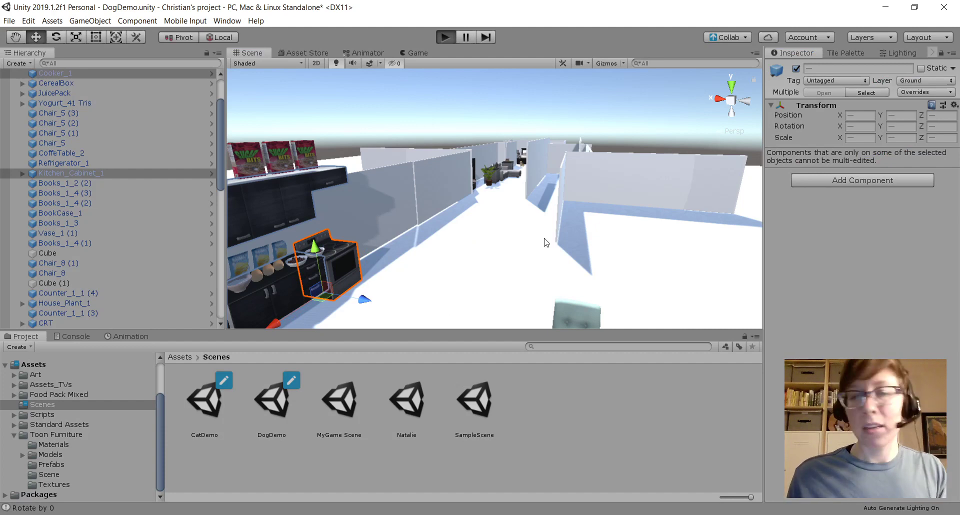
- Playtest the Ground-layer kitchen by running the dog down the hallway and jumping it onto the counter and stove
key(ctrl+p)
key(w)
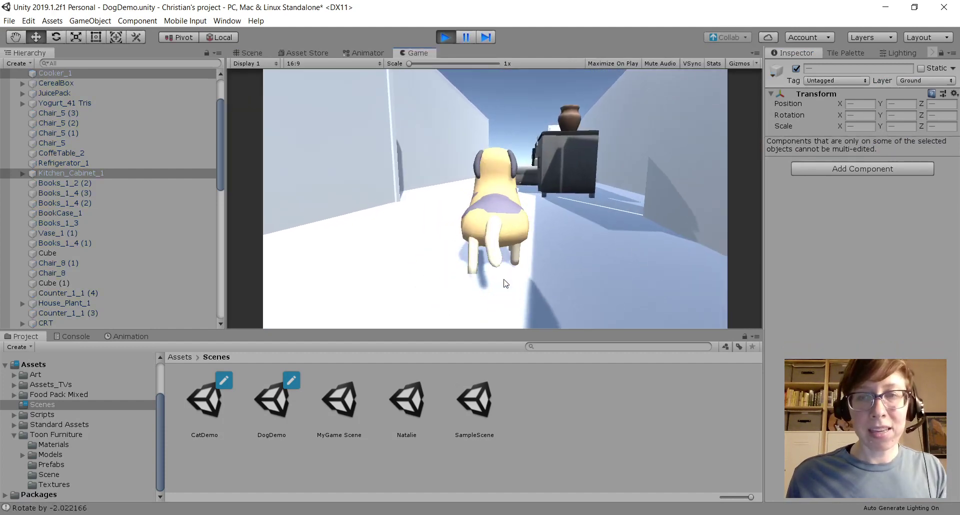
key(w)
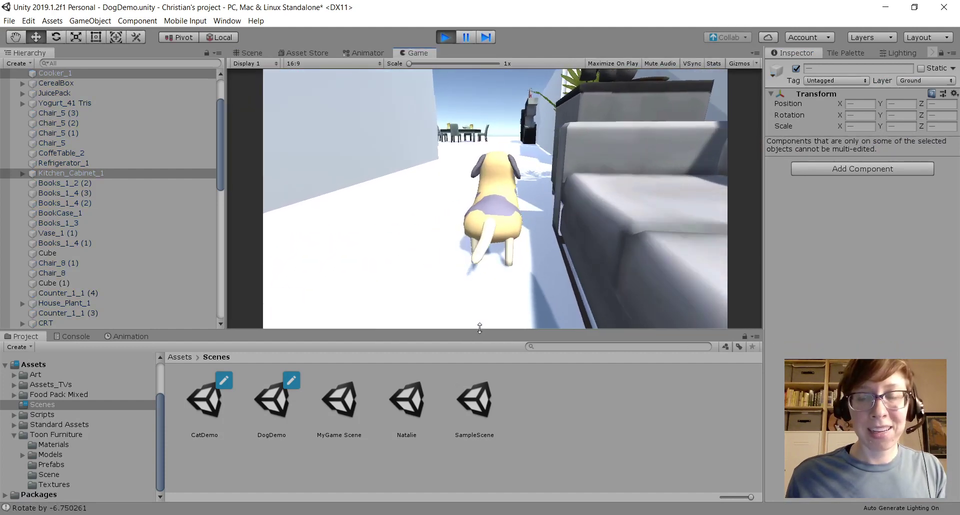
key(w)
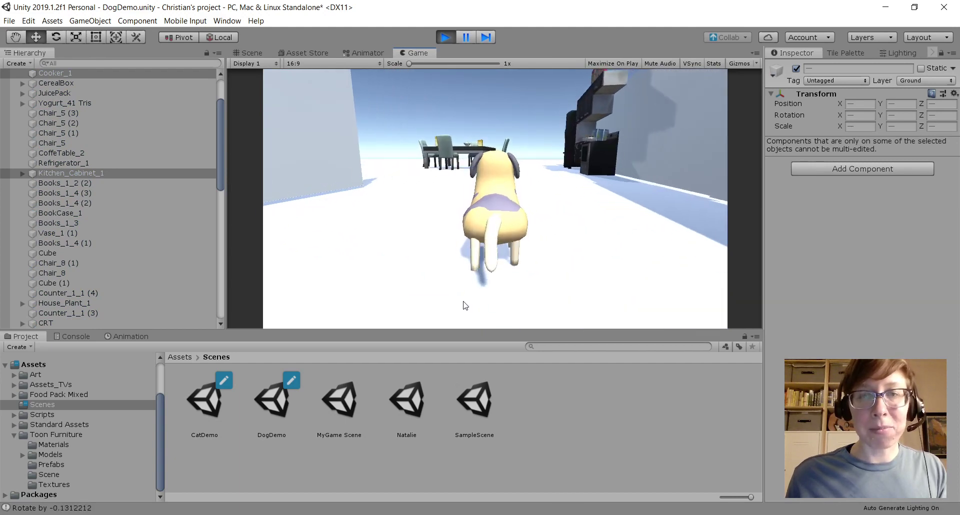
key(w)
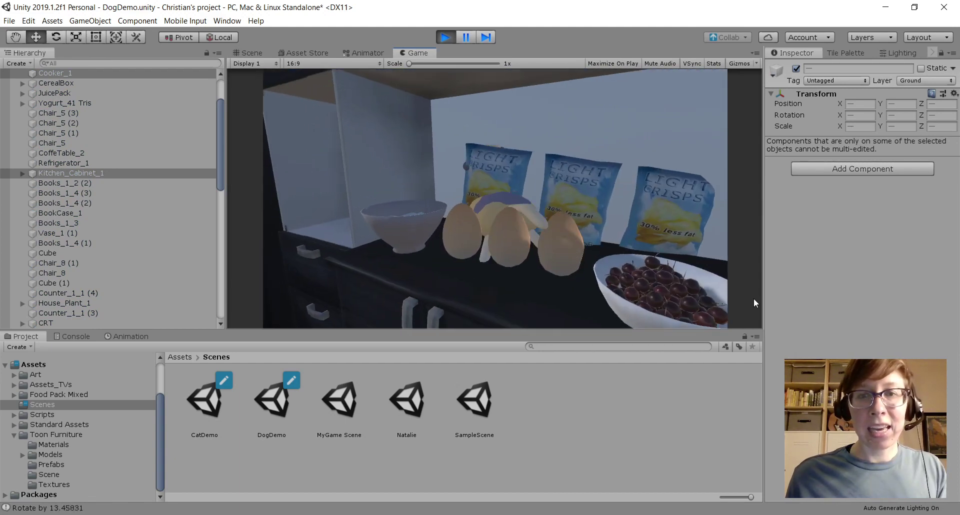
key(w)
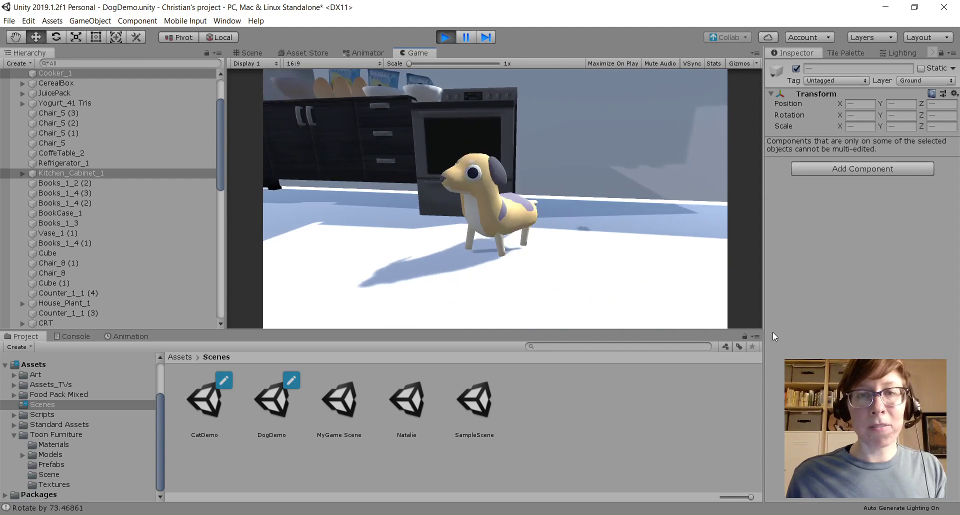
key(space)
key(w)
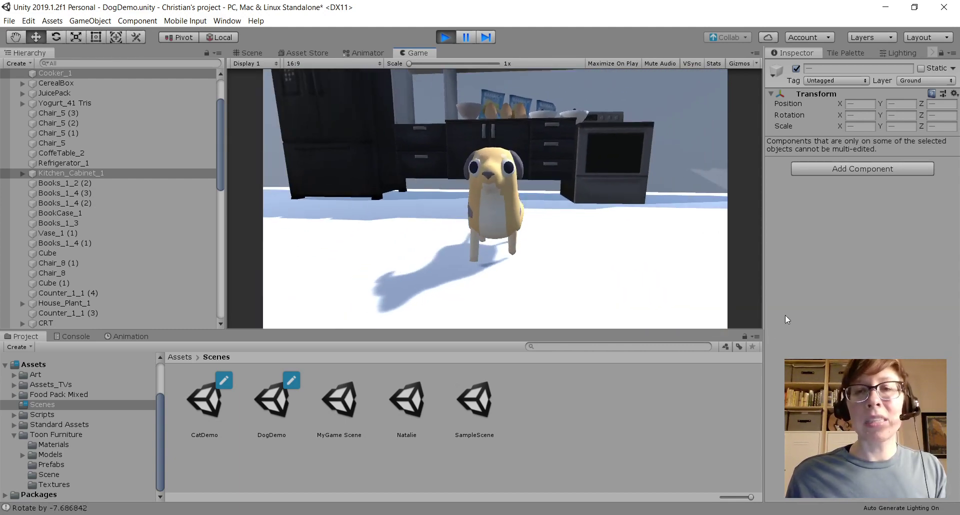
key(space)
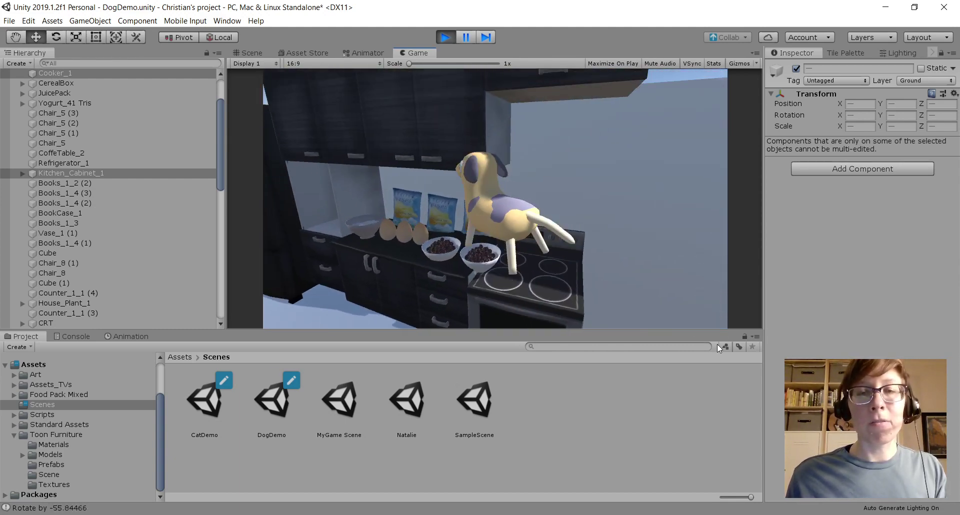
- Walk the dog off the stove and around the kitchen floor, turn and jump it there, and end the playtest
key(s)
key(s)
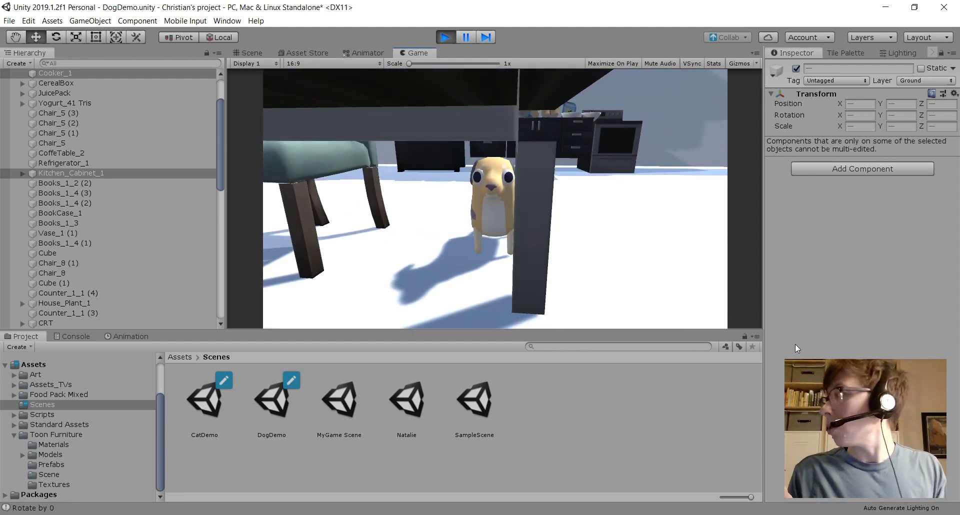
key(d)
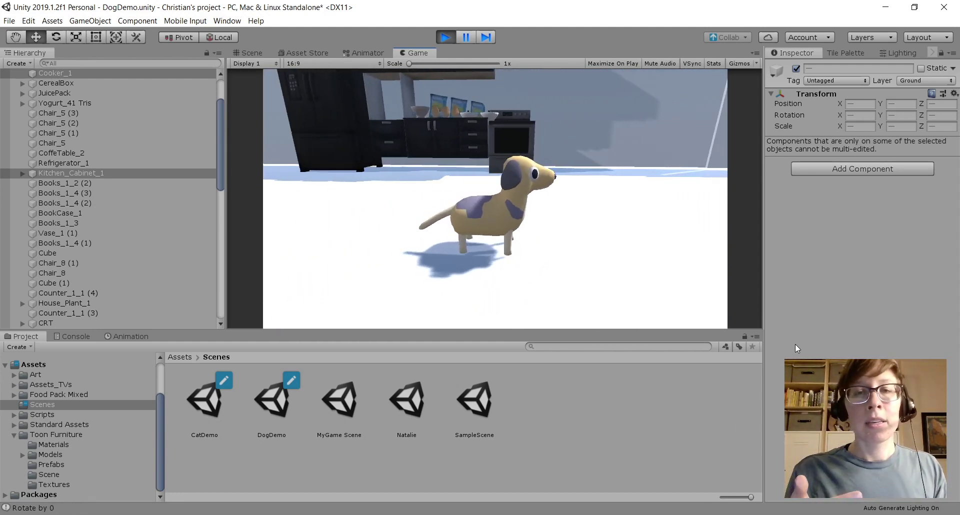
key(d)
key(a)
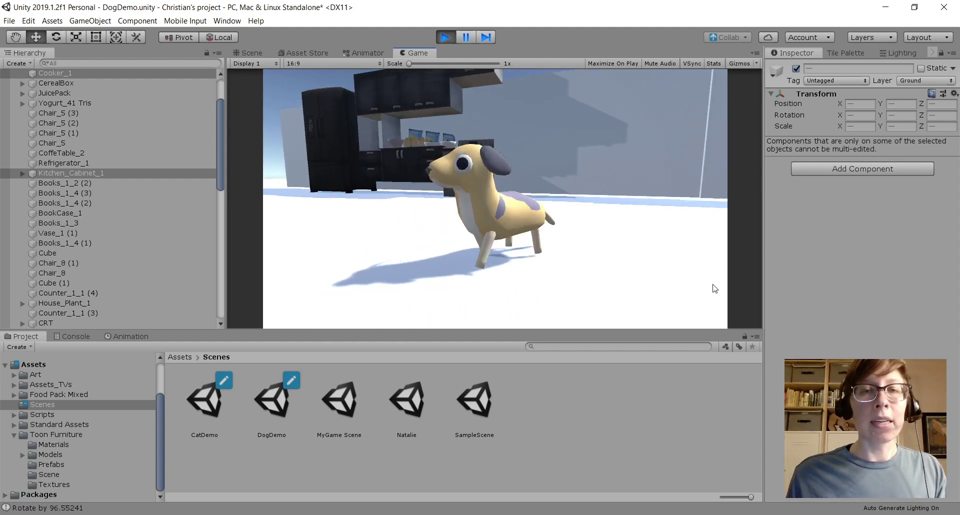
key(w)
key(space)
key(s)
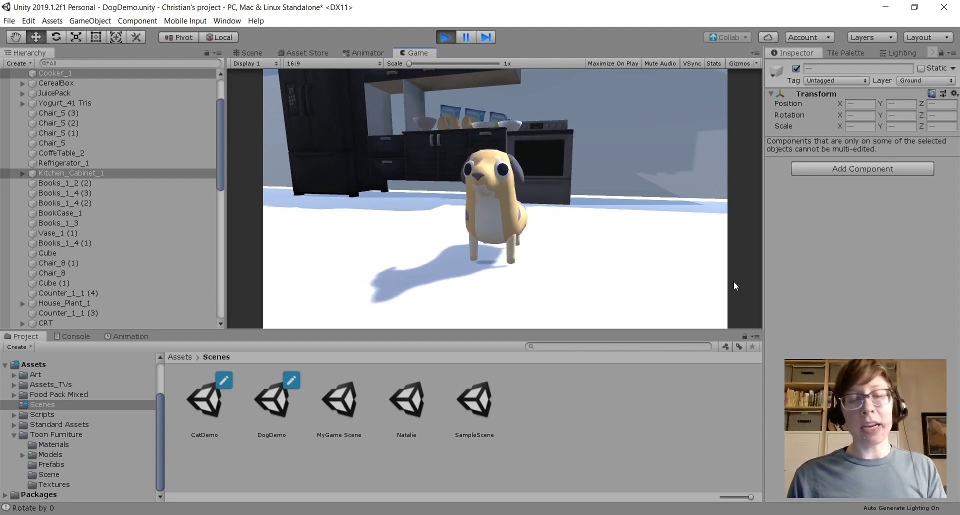
key(Left)
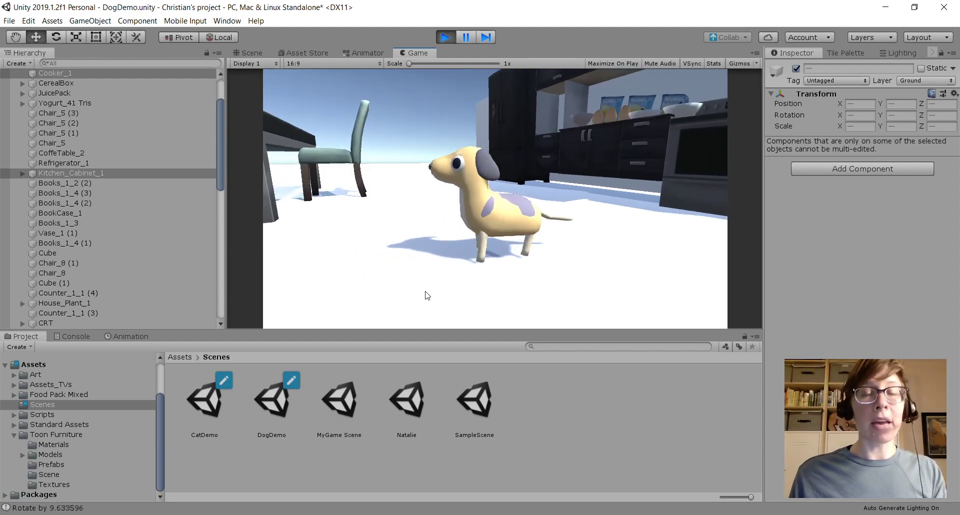
click(446, 38)
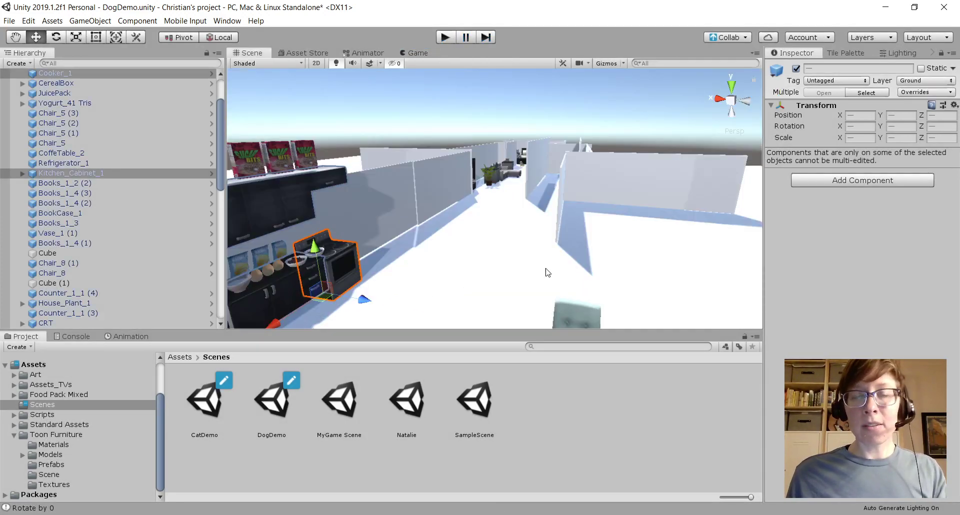
- Publish the CatDemo and DogDemo scene changes through Collab, saving the modified DogDemo scene
right_drag(546, 272, 512, 253)
alt+drag(622, 266, 567, 268)
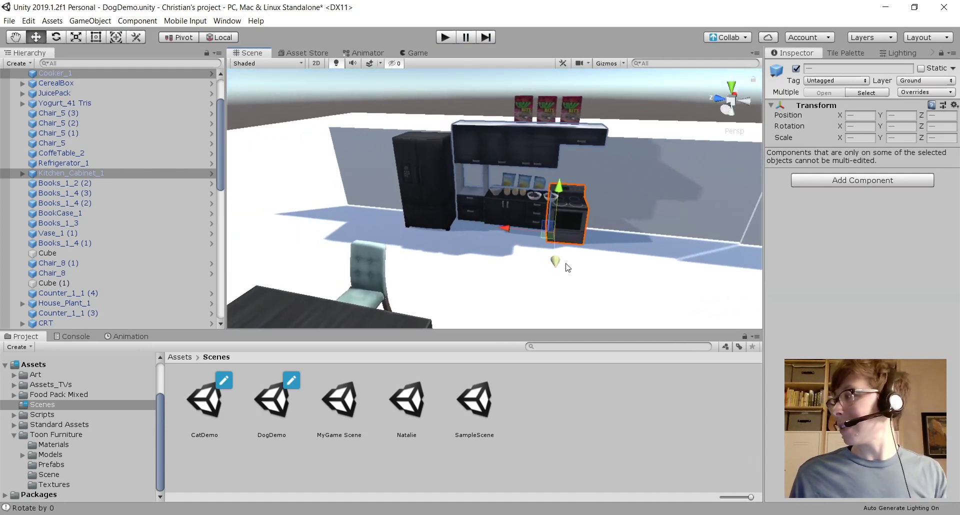
click(717, 38)
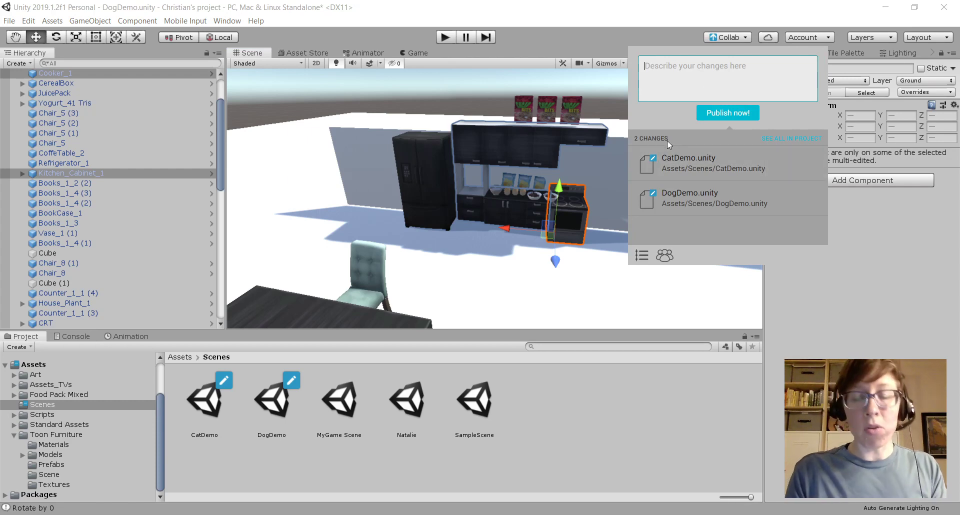
click(713, 115)
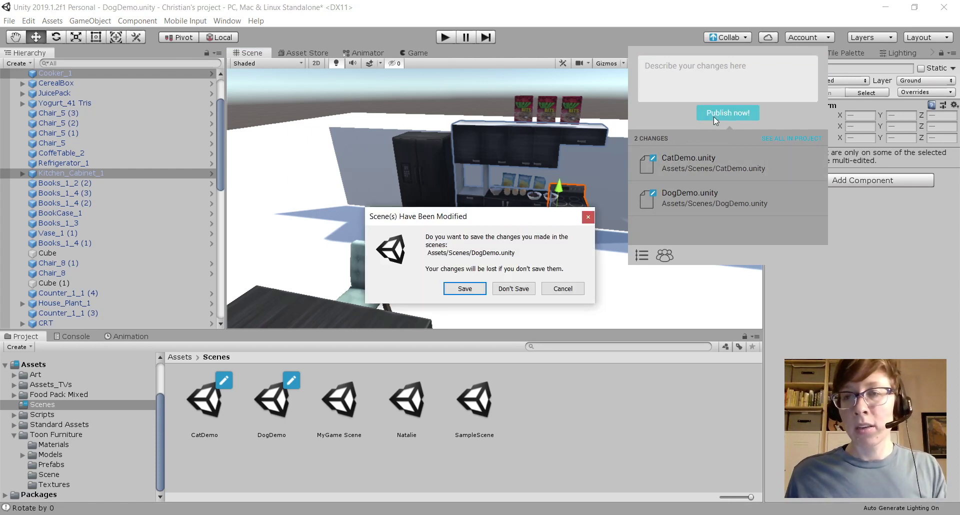
click(465, 288)
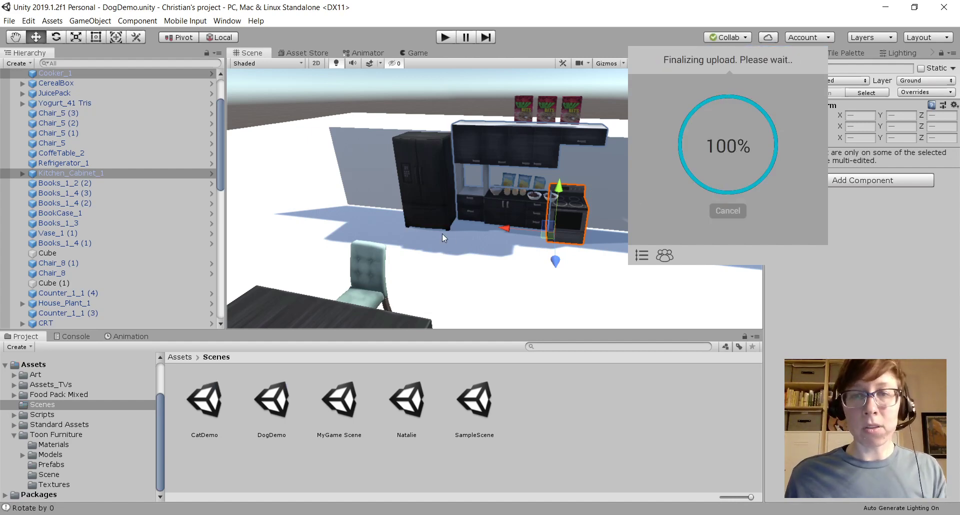
- Move the long freestanding hallway wall sideways out of the house to X position 34.2
right_drag(440, 237, 644, 232)
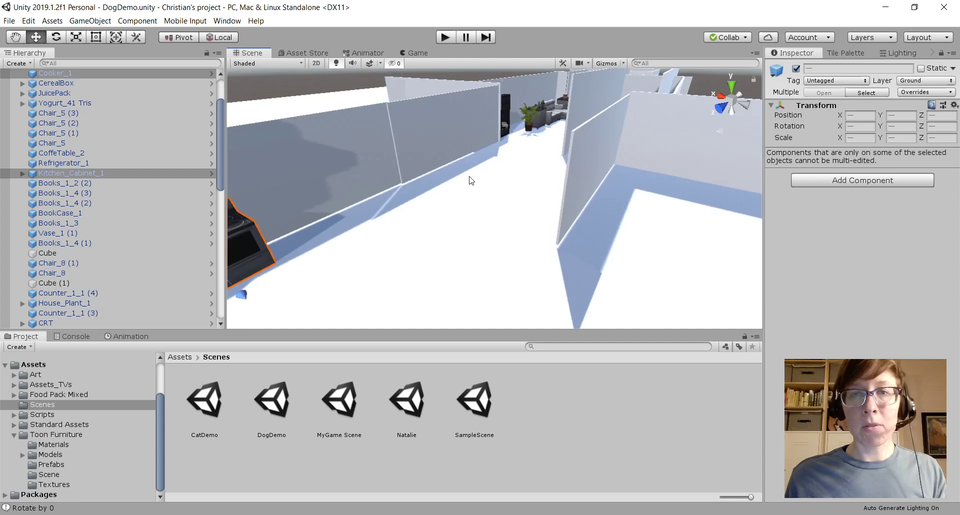
middle_drag(469, 176, 520, 218)
scroll(521, 218, down, 4)
right_drag(542, 197, 700, 259)
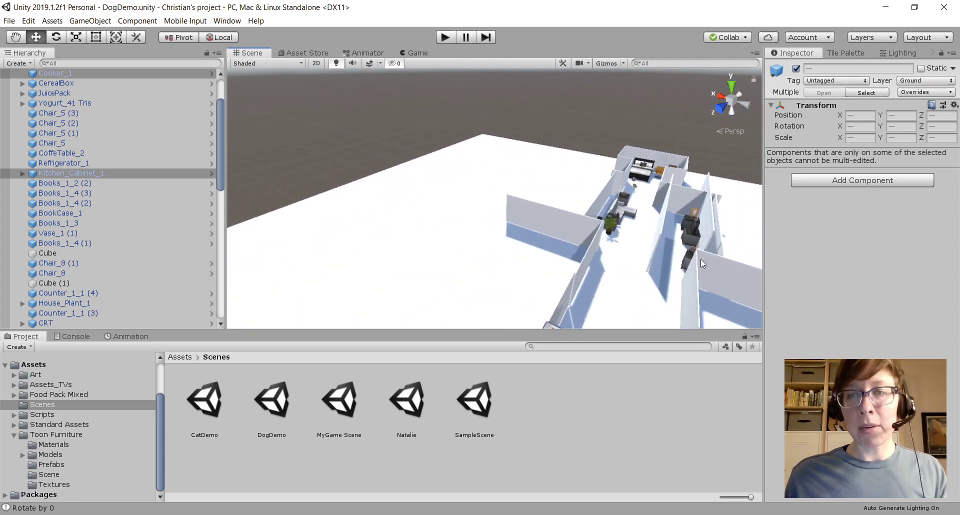
click(655, 245)
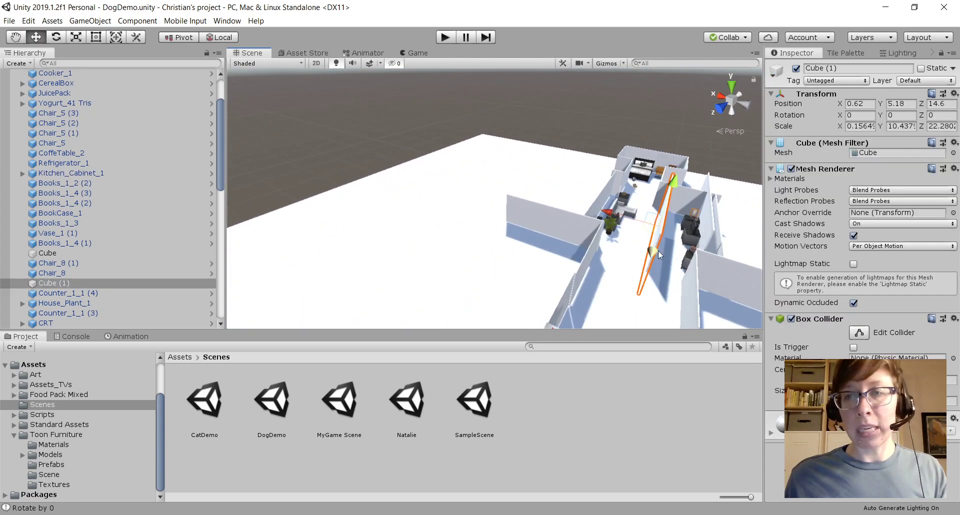
drag(606, 211, 372, 179)
- Playtest the scene with the relocated wall by running the dog around, and end the playtest
right_drag(498, 240, 556, 267)
click(445, 38)
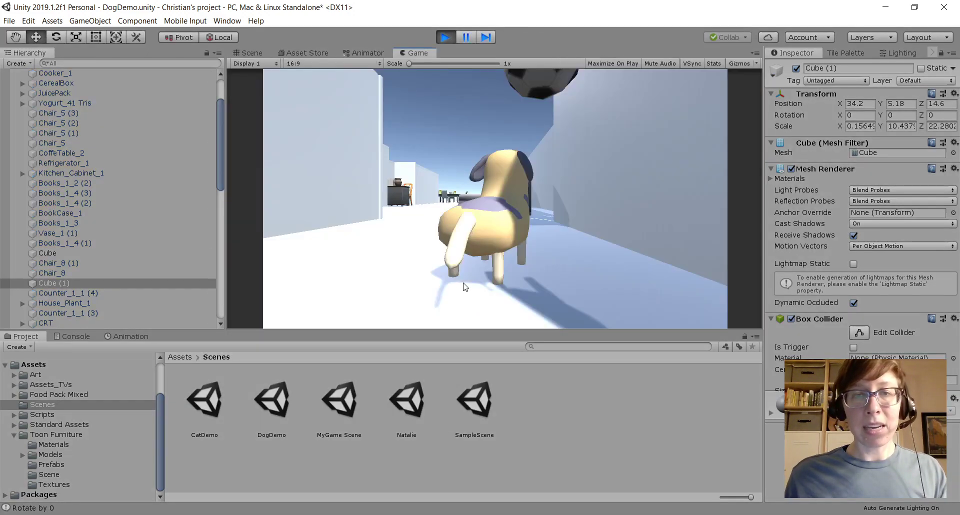
key(w)
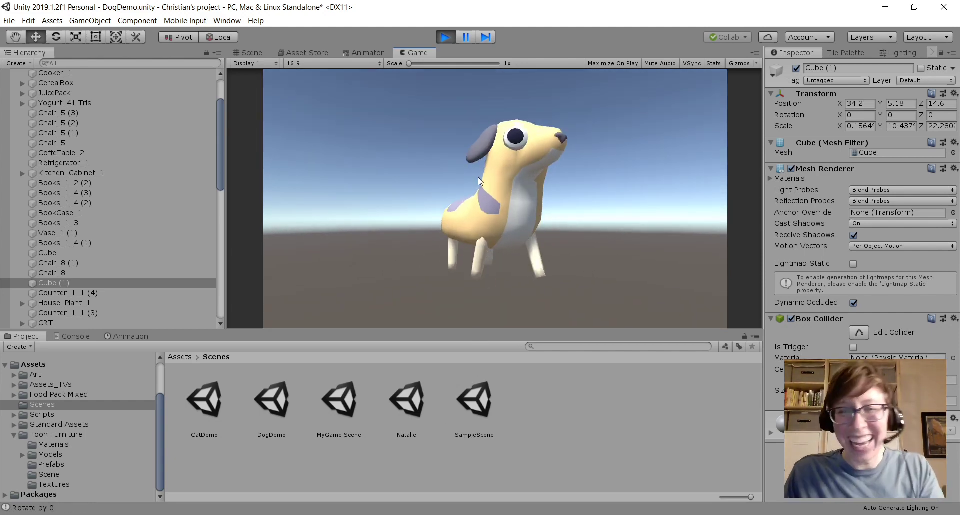
click(444, 36)
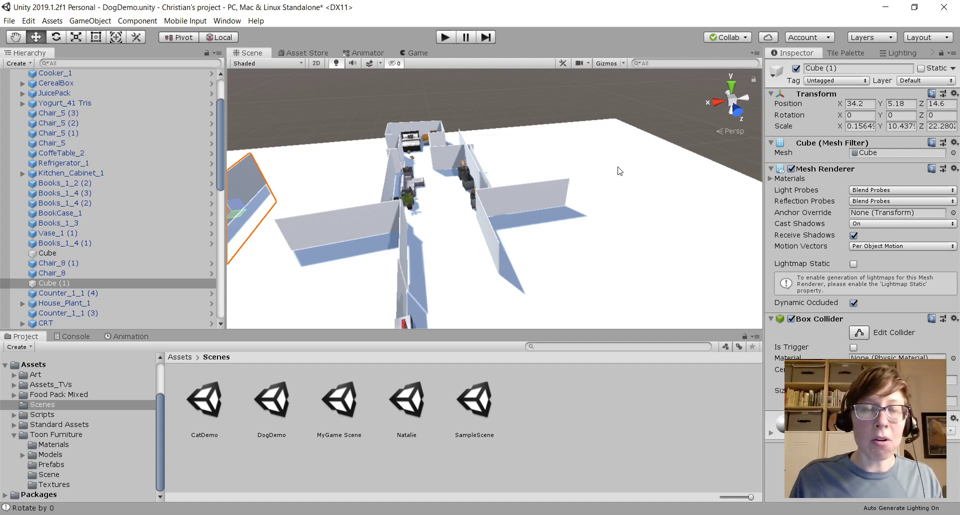
right_drag(618, 171, 538, 243)
scroll(656, 196, down, 4)
middle_drag(665, 186, 622, 214)
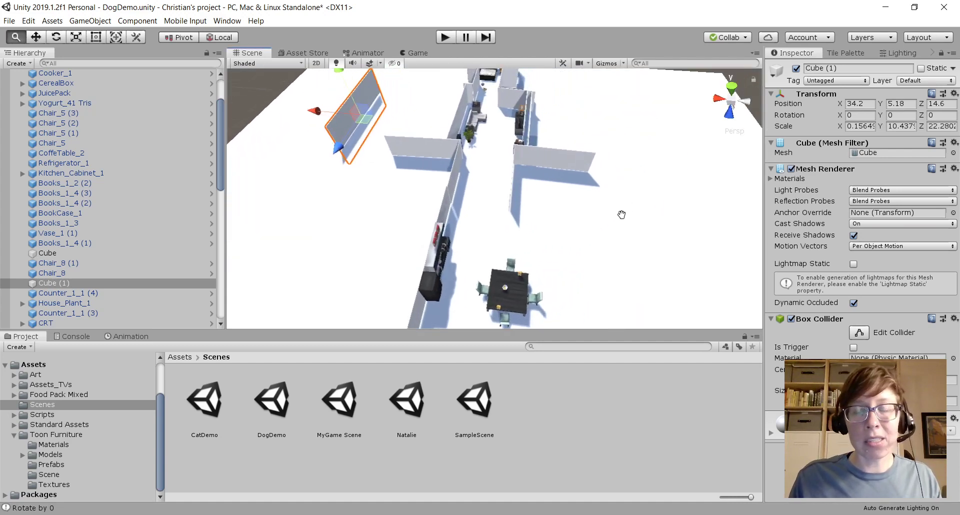
scroll(622, 215, down, 5)
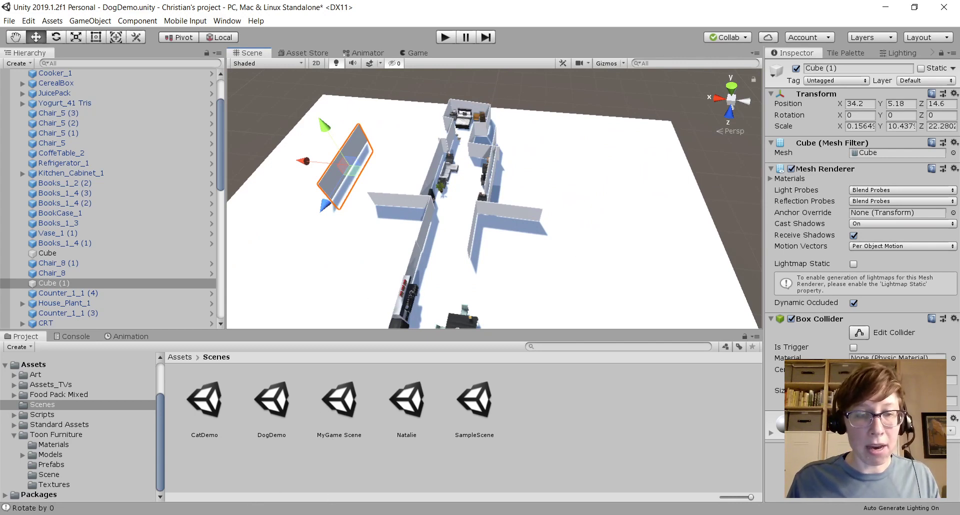
- Switch to the Unity window with the Furniture Trigger Demo scene and examine the chair, couch and translucent placement box
mouse_move(229, 510)
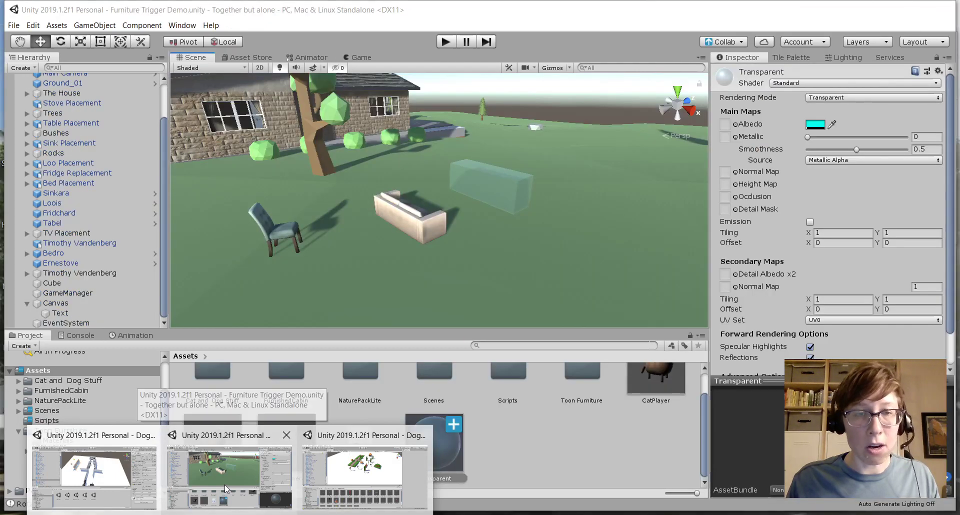
click(224, 484)
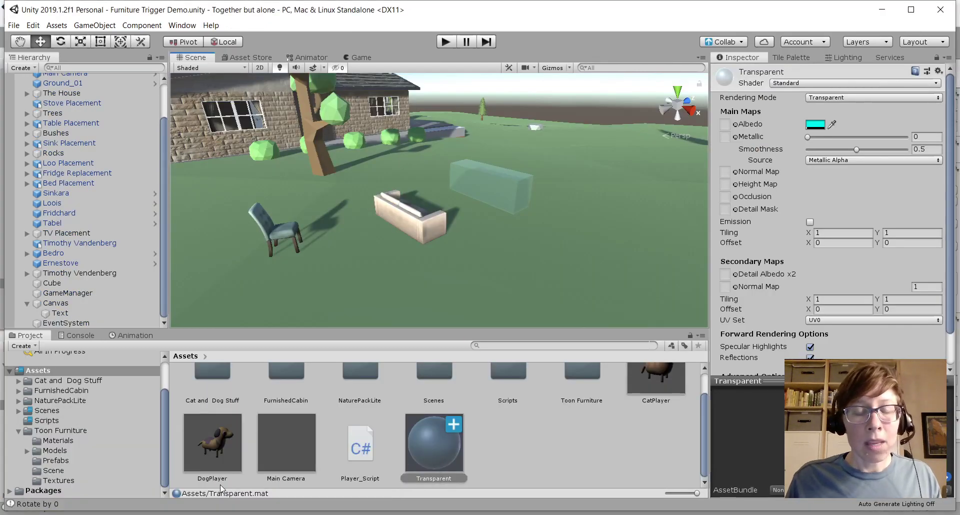
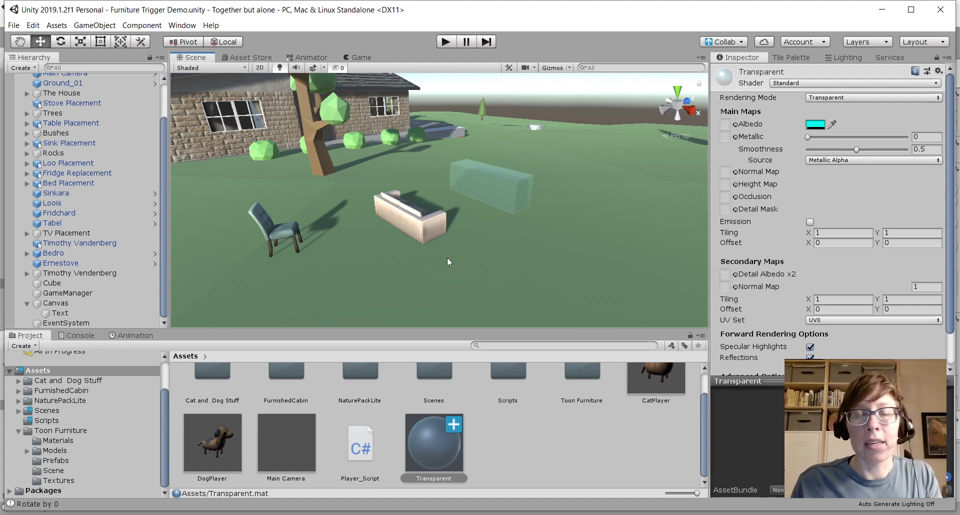
alt+drag(271, 151, 362, 256)
middle_drag(362, 256, 444, 243)
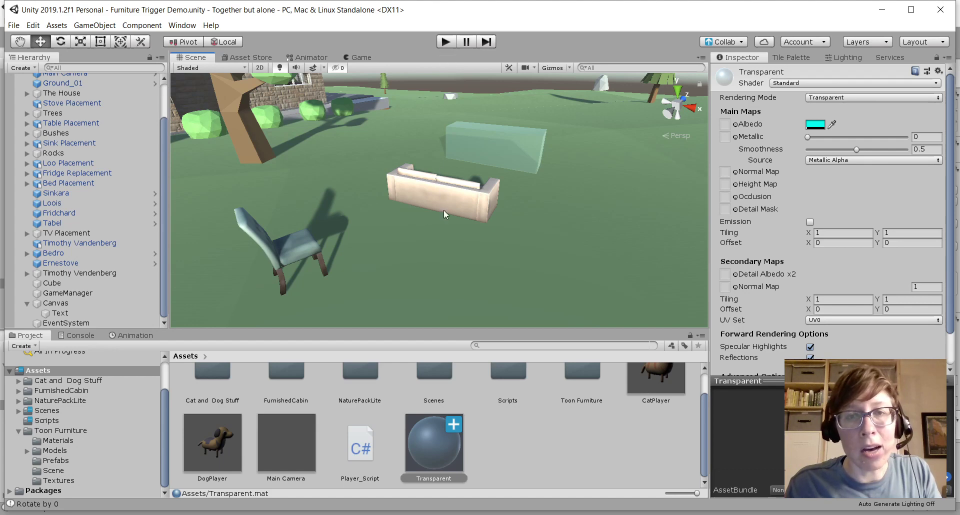
middle_drag(589, 178, 520, 230)
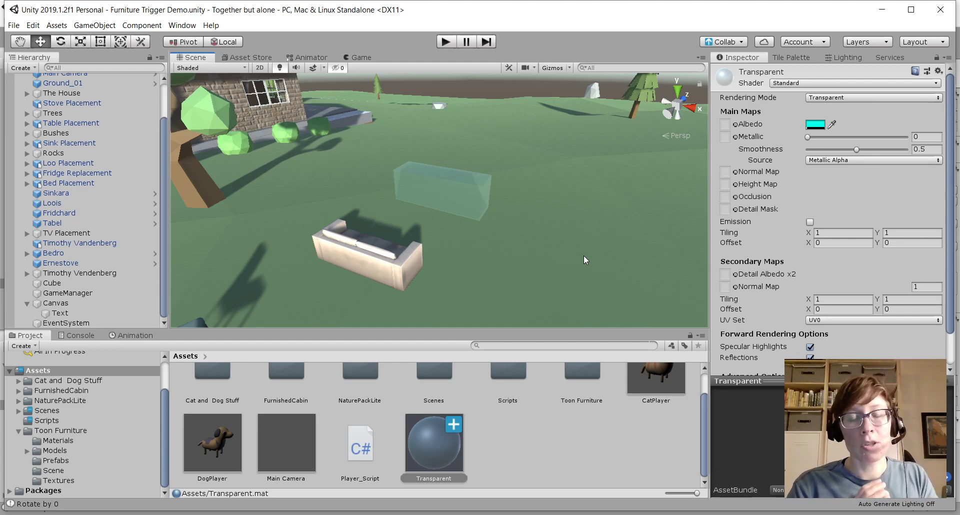
middle_drag(444, 262, 476, 235)
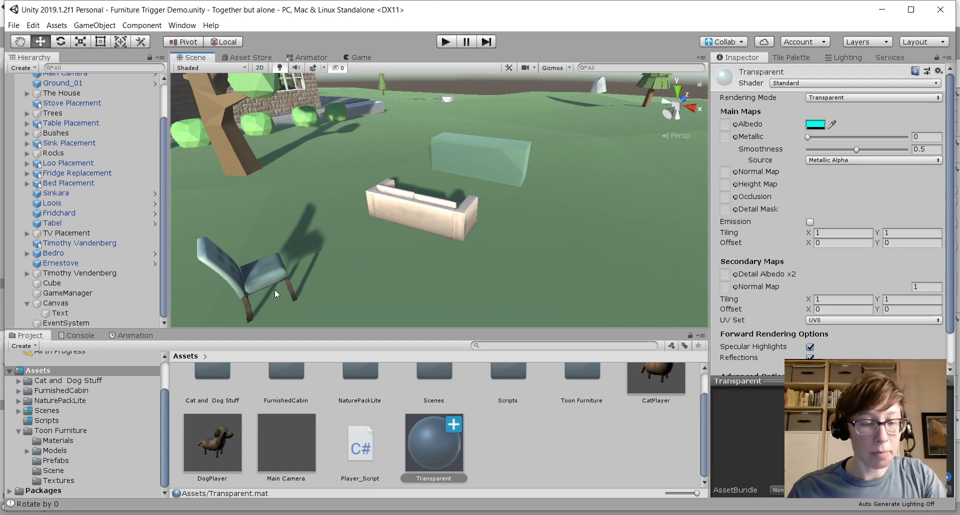
alt+drag(449, 205, 457, 254)
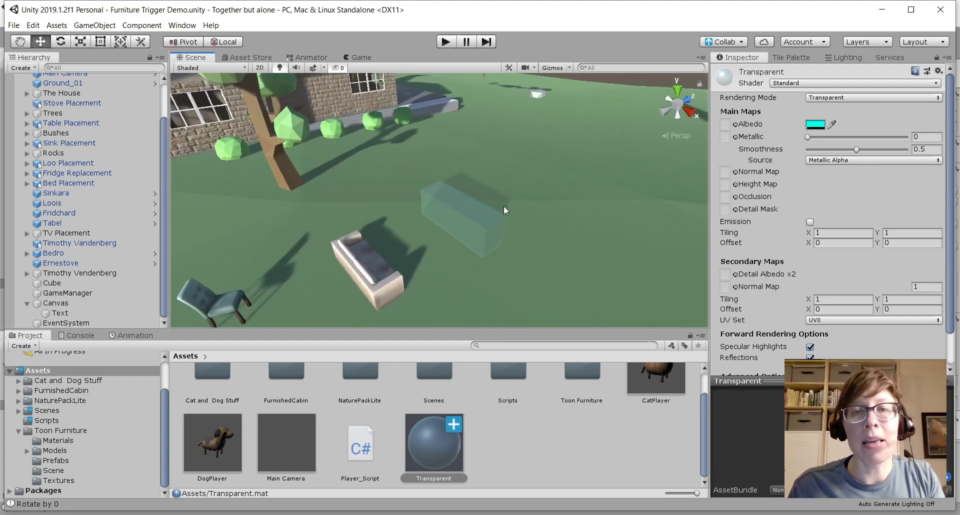
middle_drag(465, 245, 565, 266)
scroll(566, 266, up, 4)
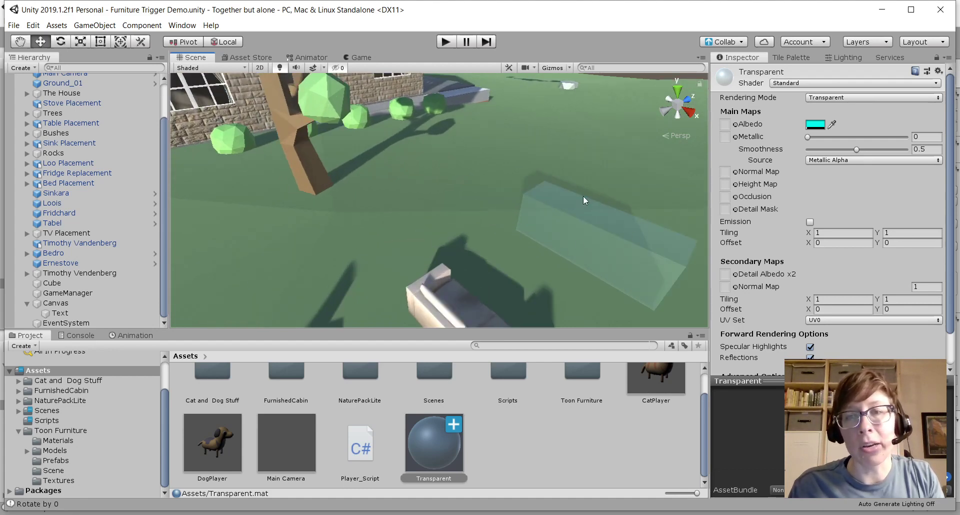
alt+drag(583, 196, 405, 242)
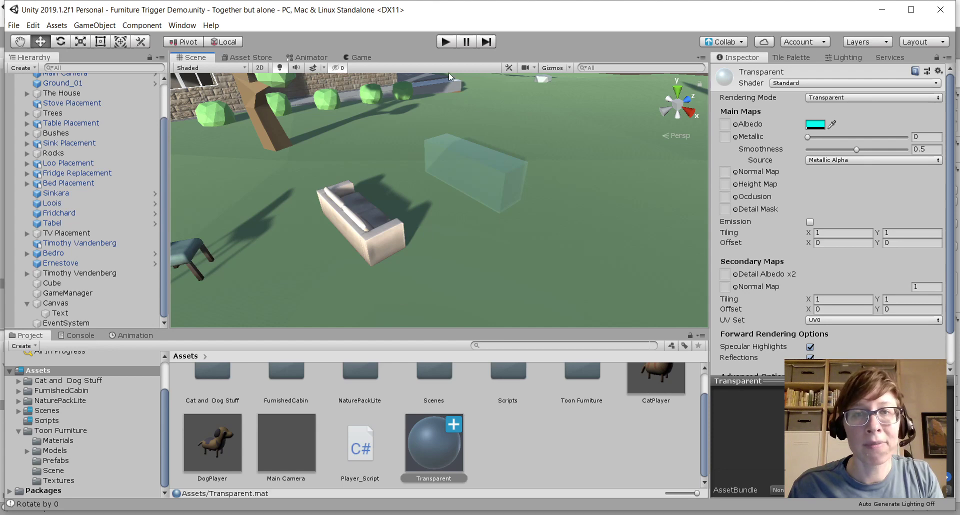
- Examine the Canvas and its text in the 2D scene view, and return to the 3D view focused on the Cube
click(83, 302)
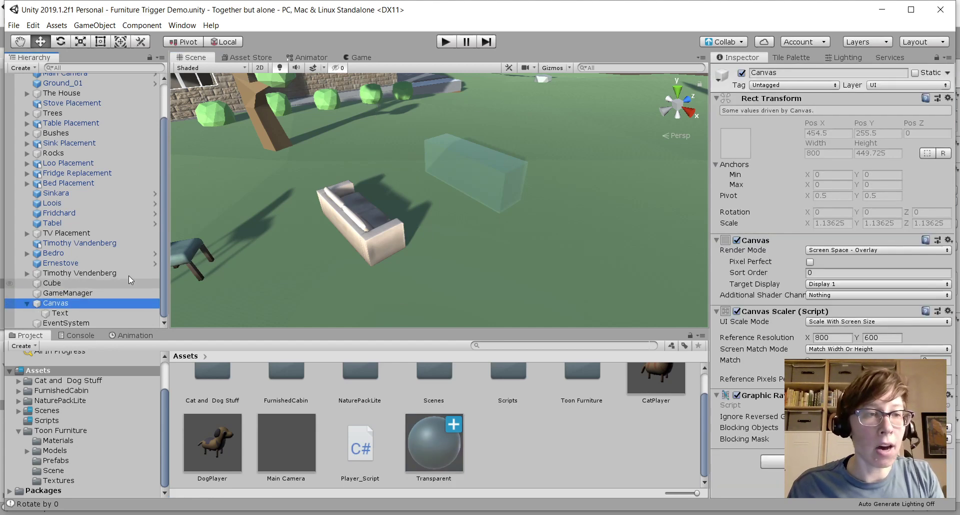
click(258, 68)
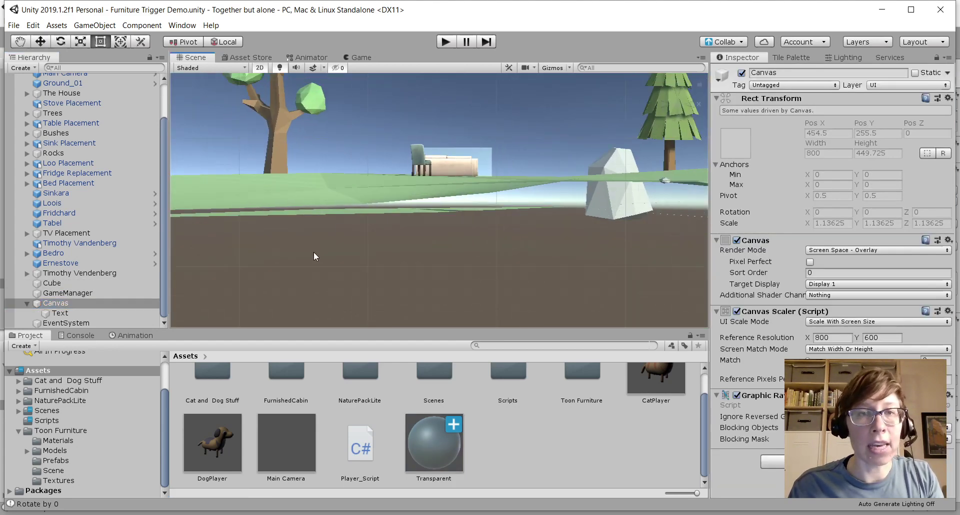
alt+drag(313, 256, 412, 257)
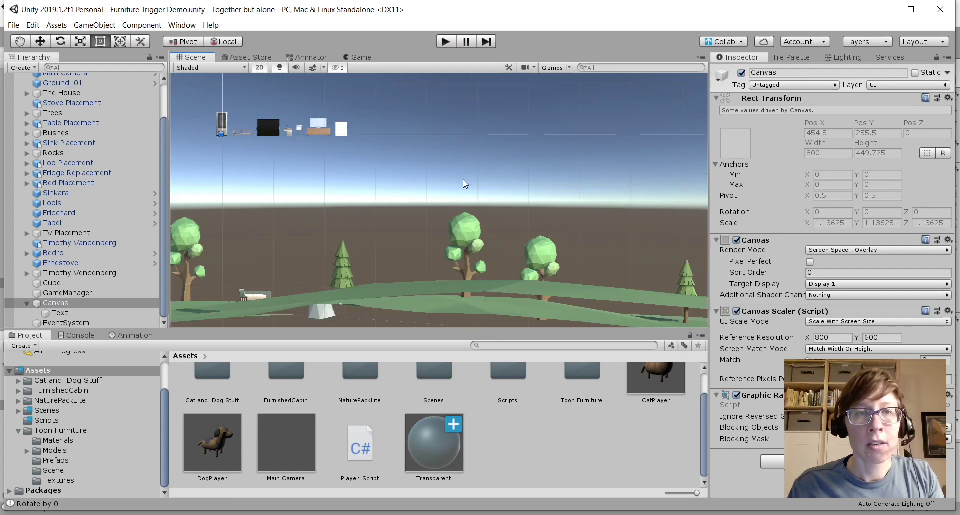
alt+drag(463, 184, 241, 256)
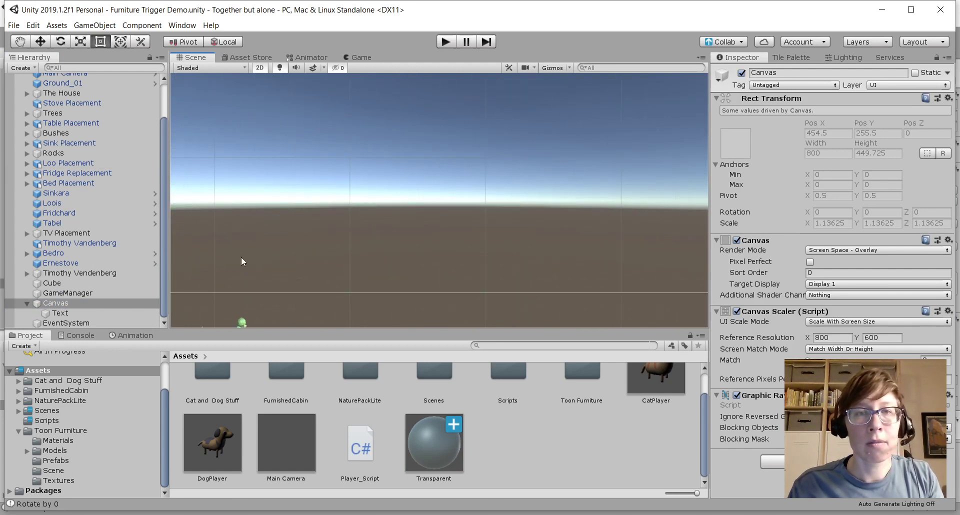
double_click(89, 302)
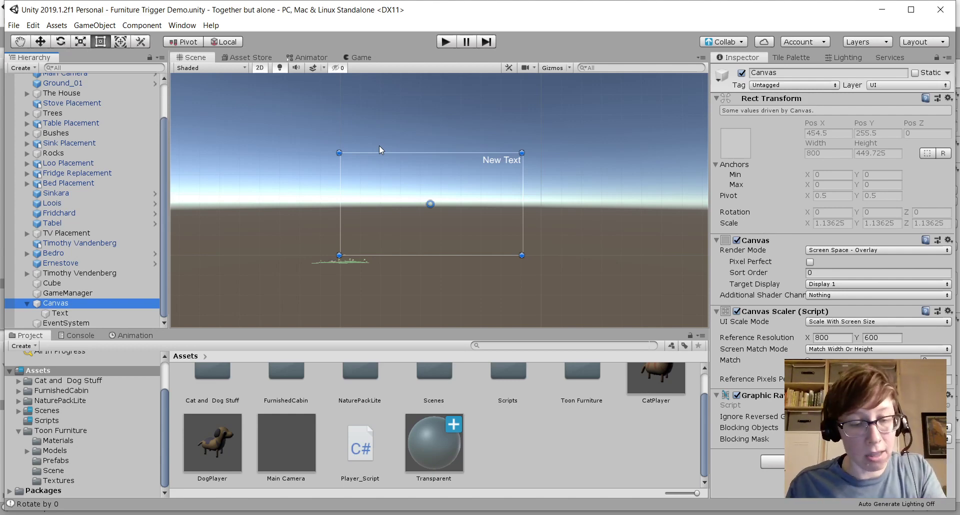
click(260, 68)
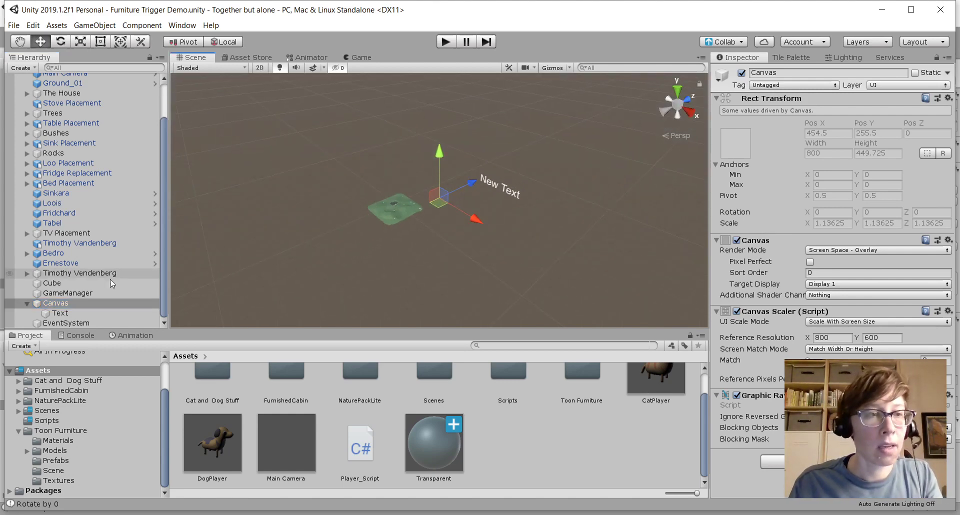
click(75, 283)
key(f)
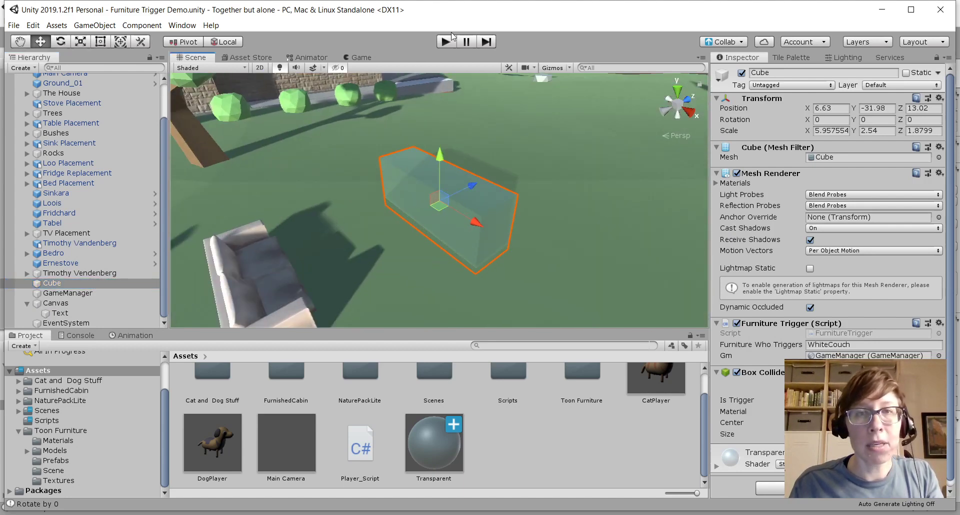
- Playtest the scene by steering the chair to push the white couch into the translucent placement box, and end the playtest
click(445, 42)
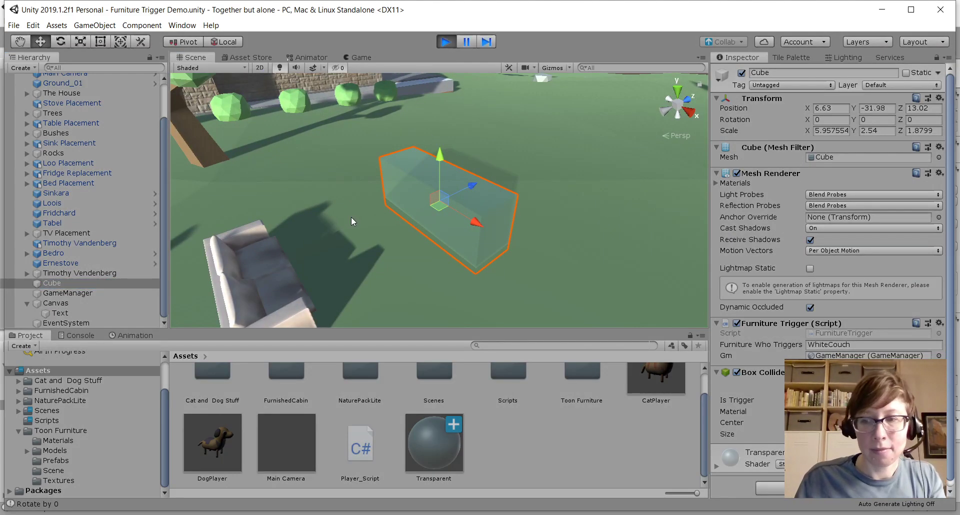
key(w)
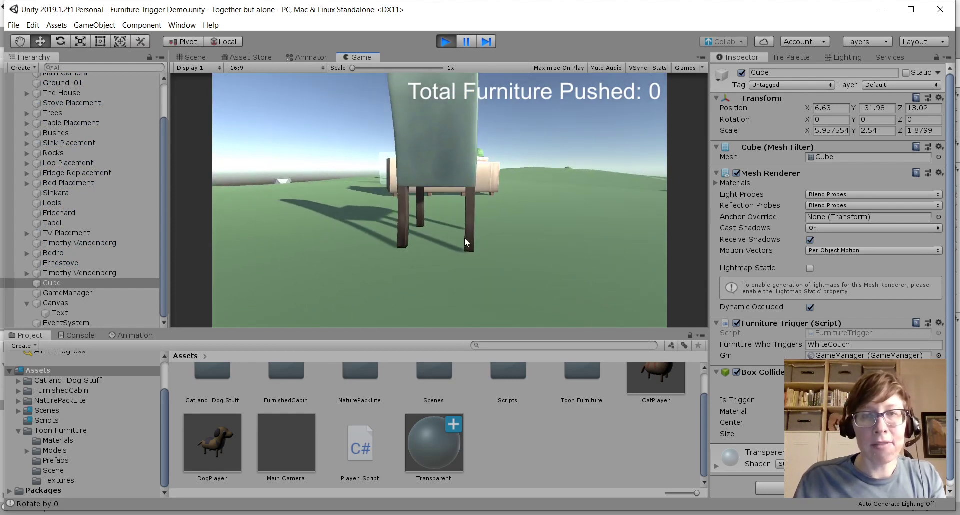
key(s)
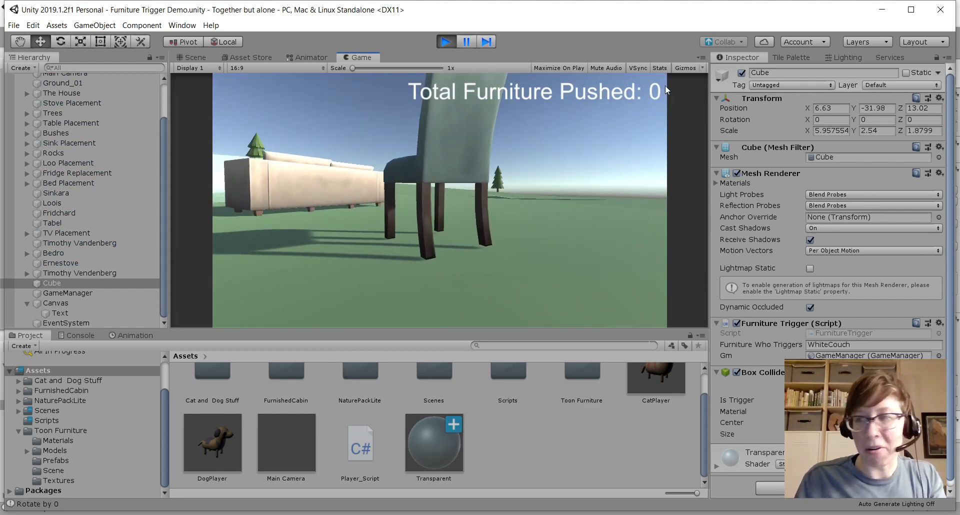
key(w)
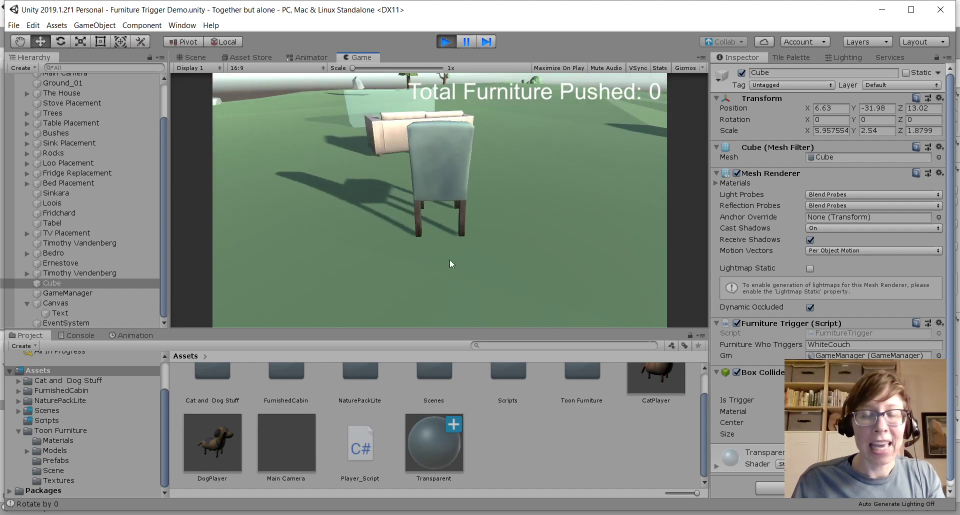
key(a)
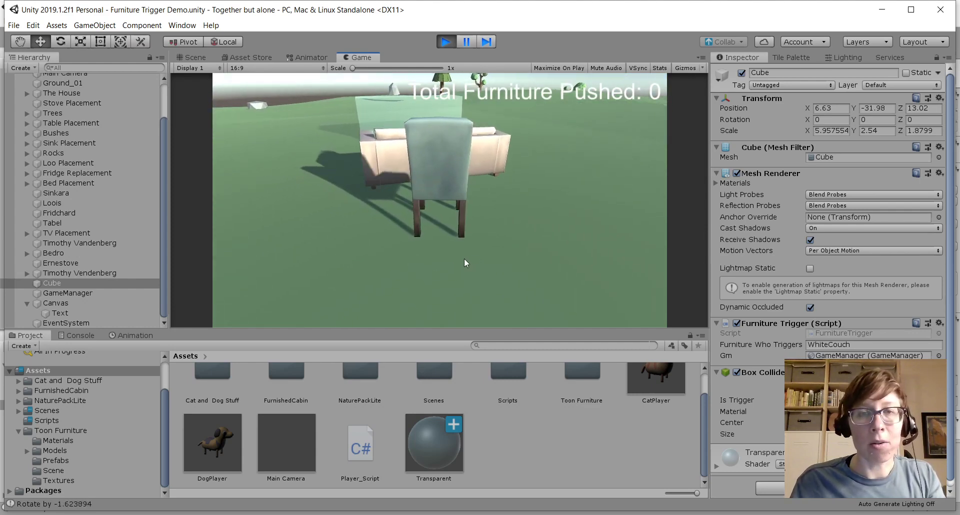
key(d)
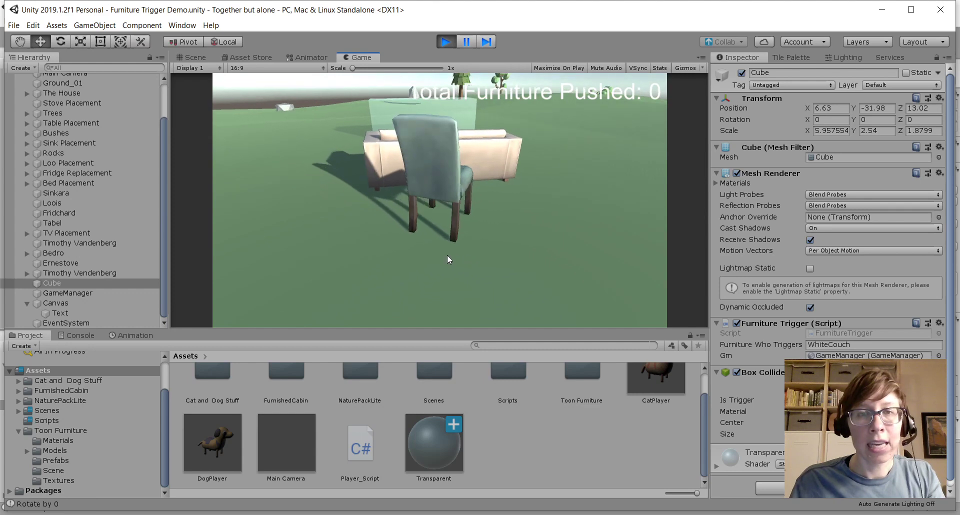
key(w)
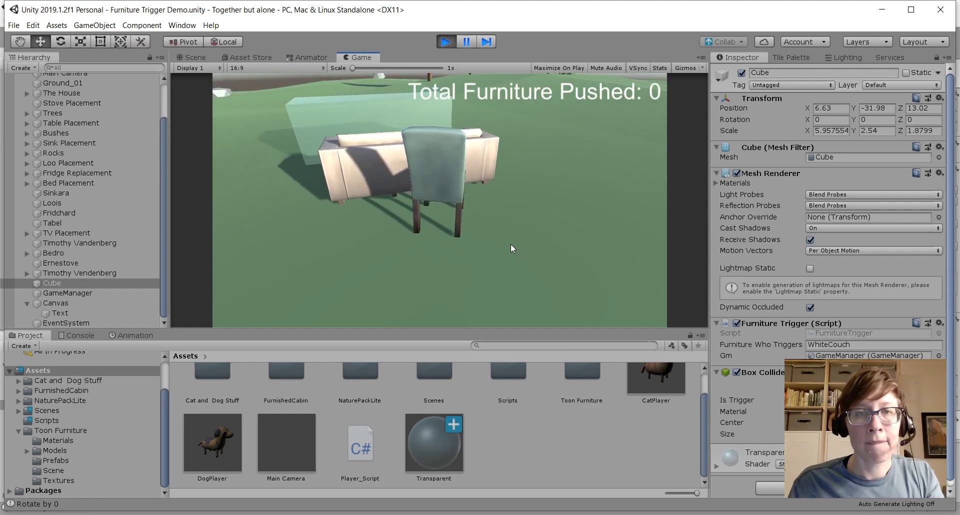
key(w)
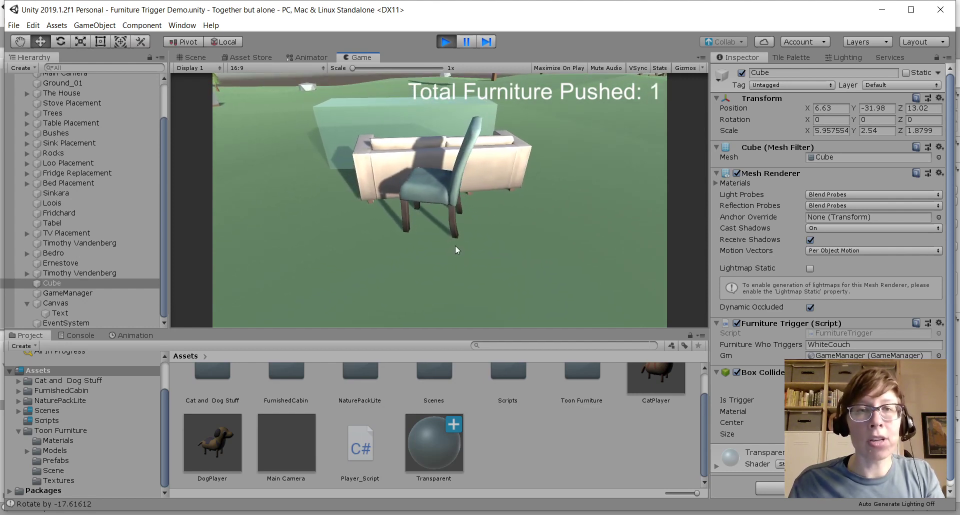
key(w)
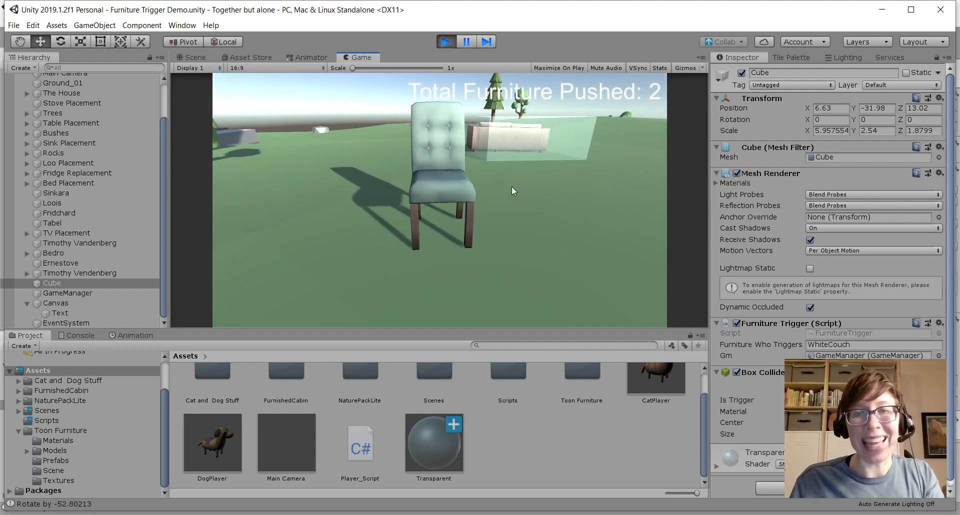
key(w)
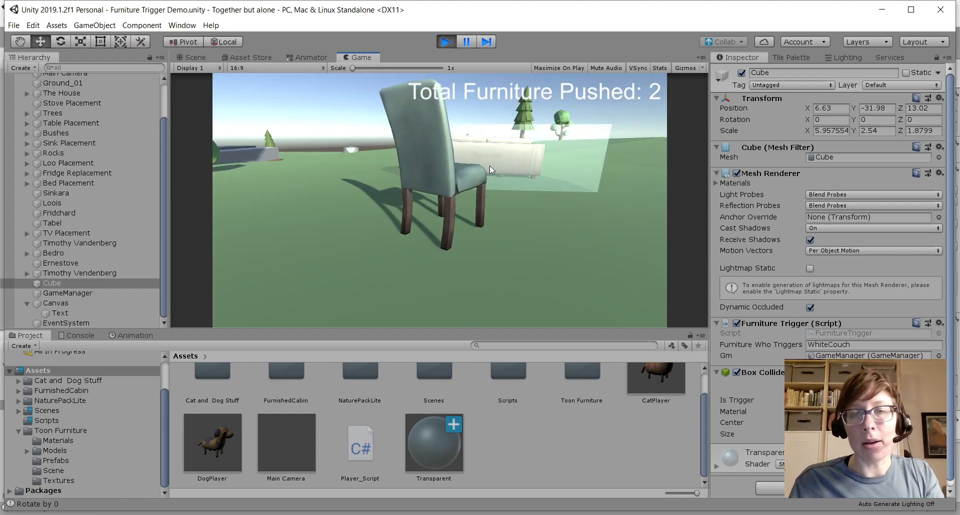
key(w)
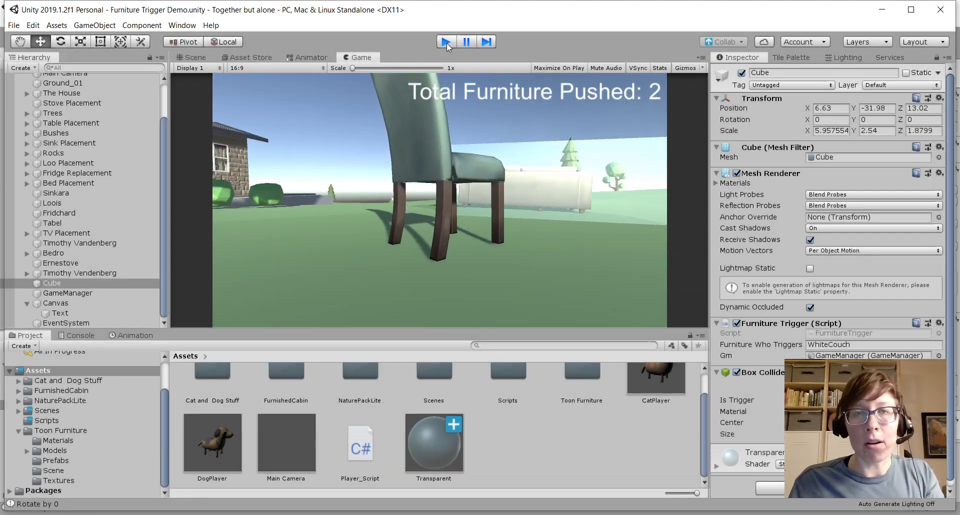
click(445, 42)
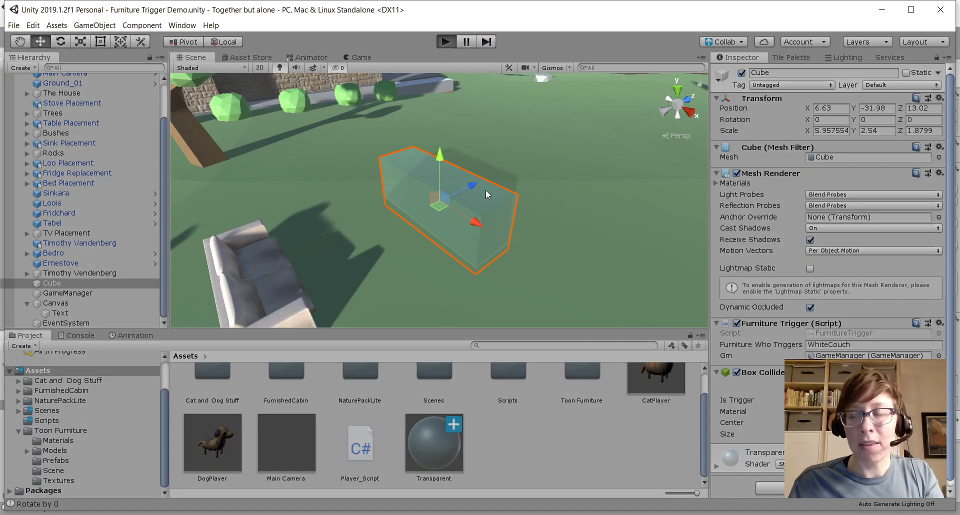
- Playtest again, pushing the couch into the placement box at an angle and circling it with the chair, and end the playtest
key(ctrl+p)
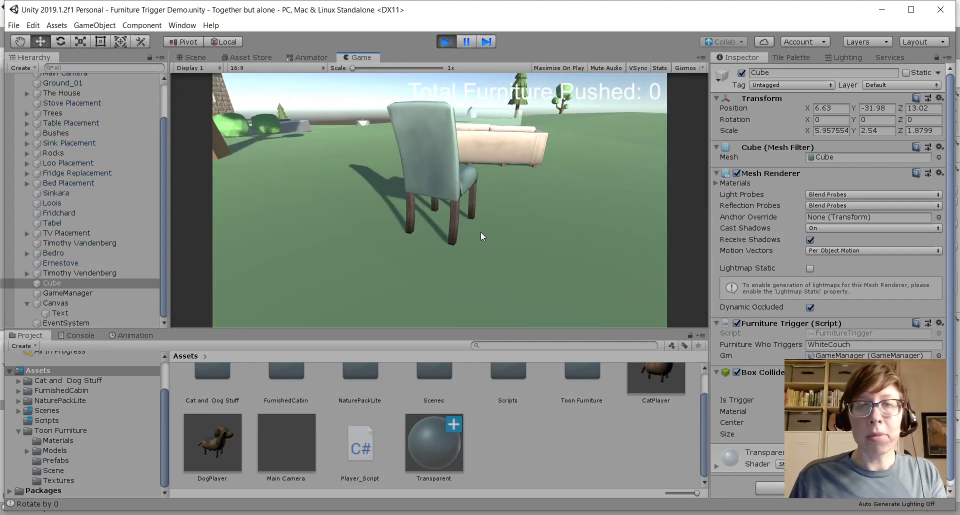
key(w)
key(w)
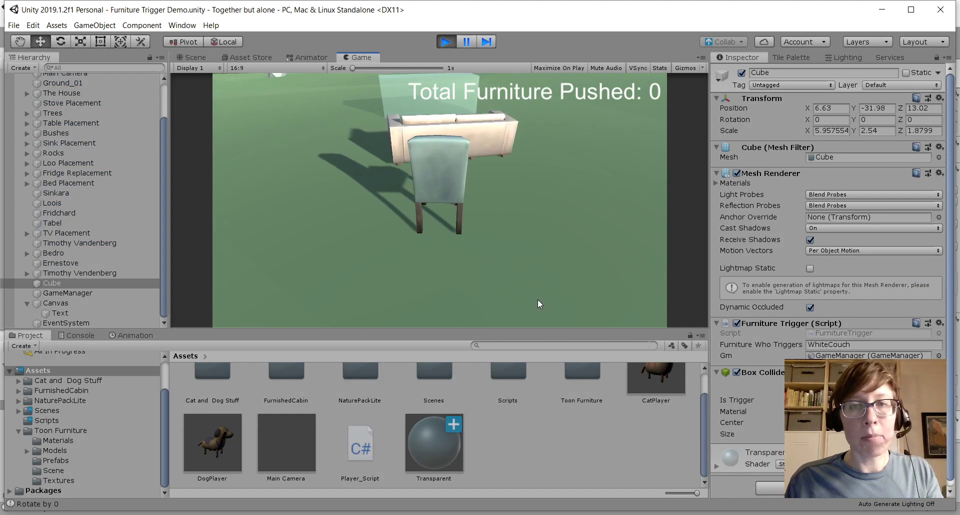
key(w)
key(d)
key(s)
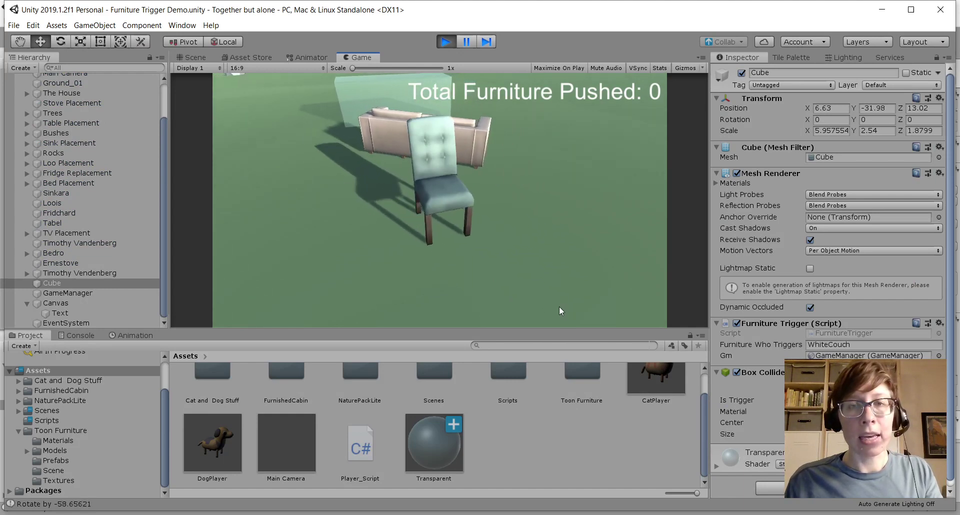
key(d)
key(w)
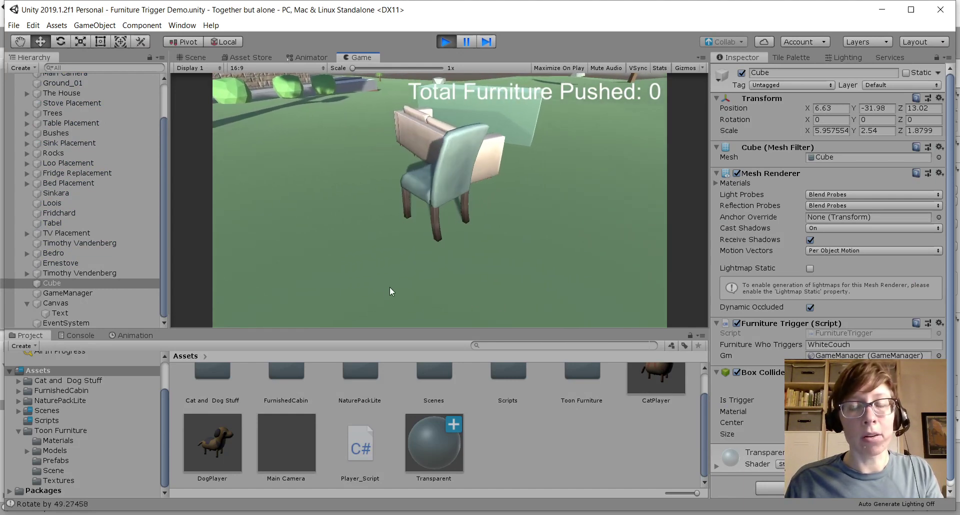
key(a)
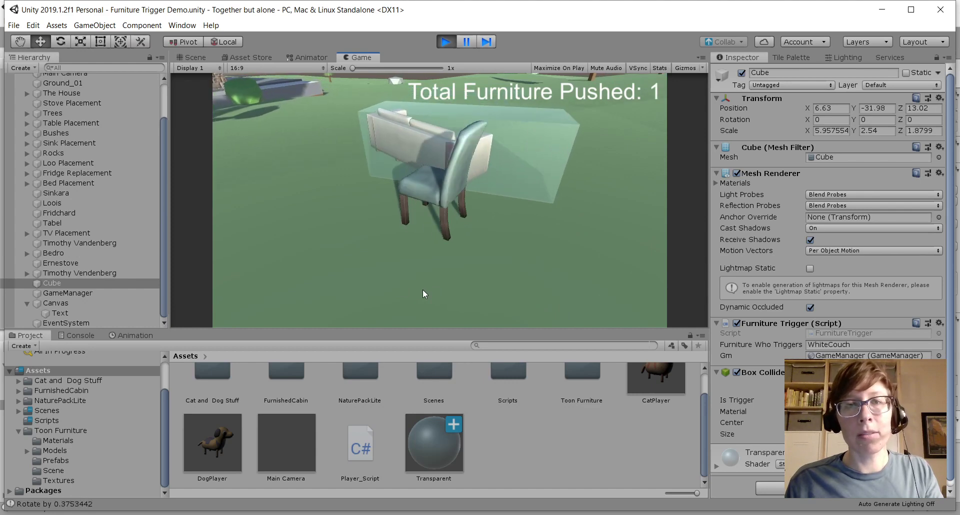
key(a)
key(w)
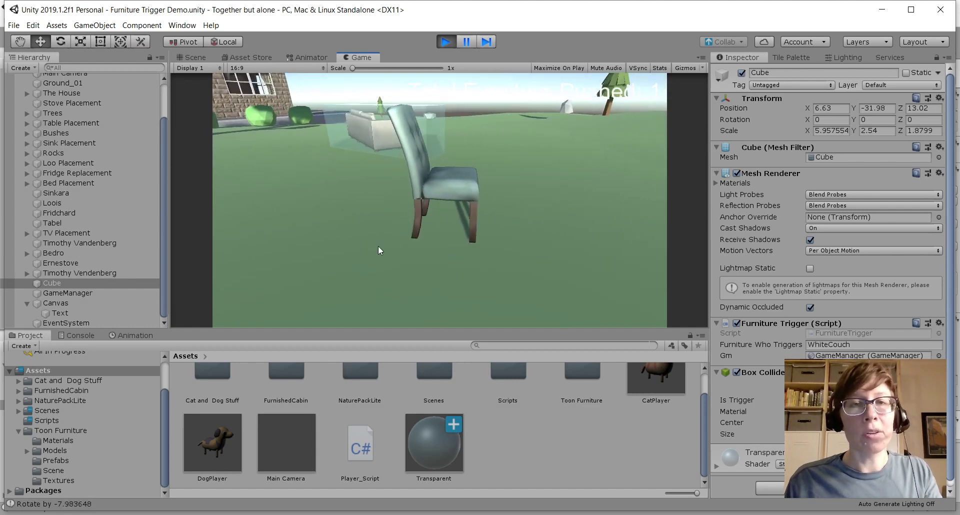
key(d)
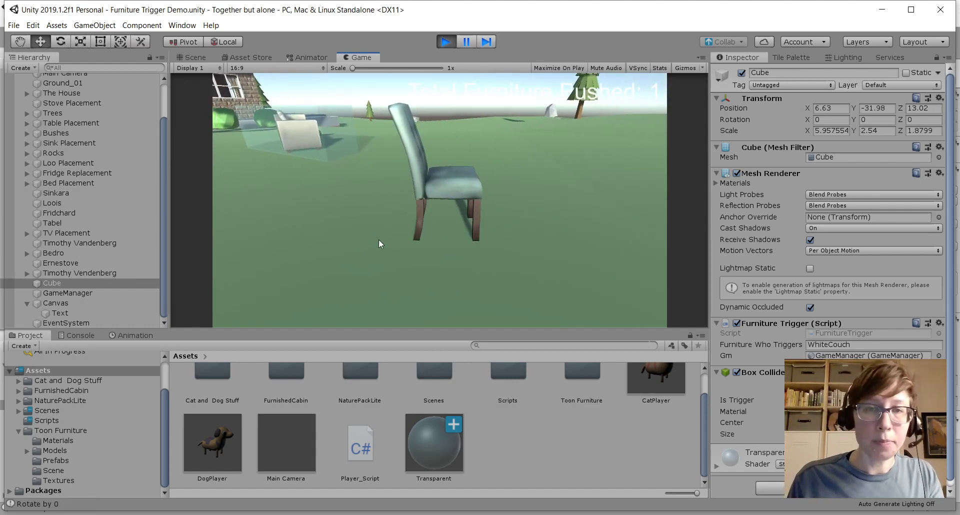
key(d)
key(w)
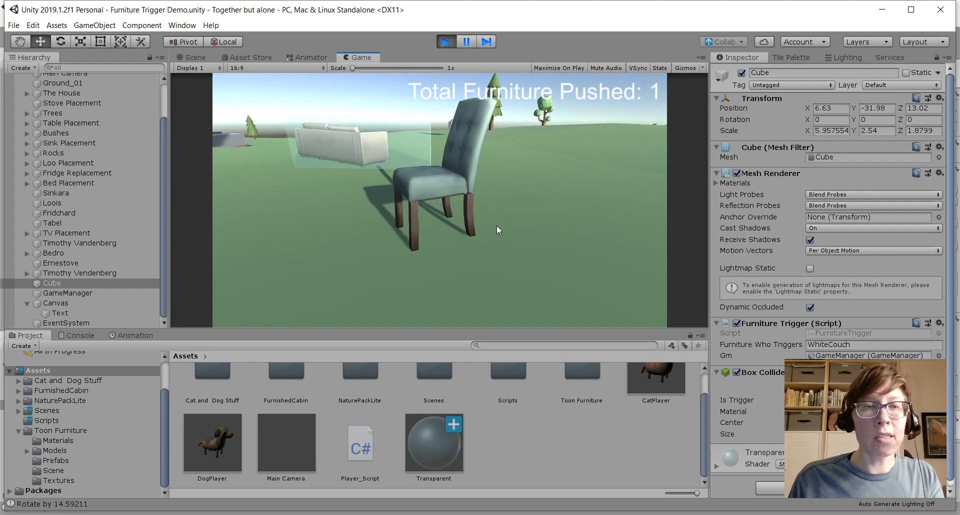
key(d)
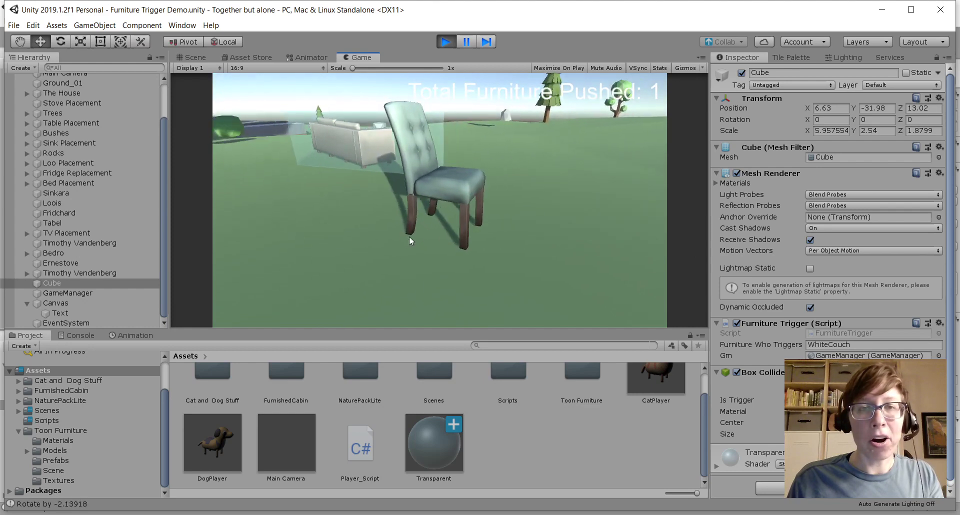
click(445, 42)
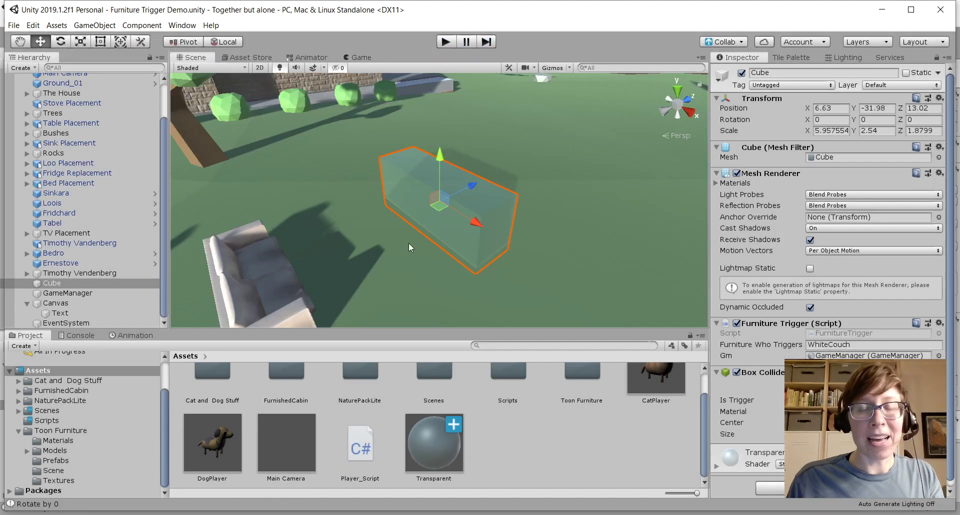
- Publish the project changes through Collab with the description "Couch Trigger"
scroll(374, 244, down, 10)
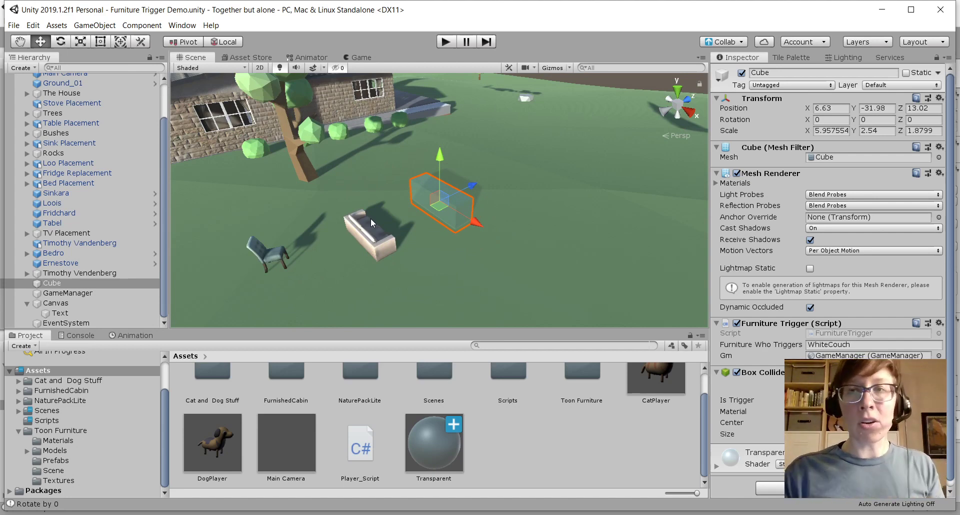
click(715, 43)
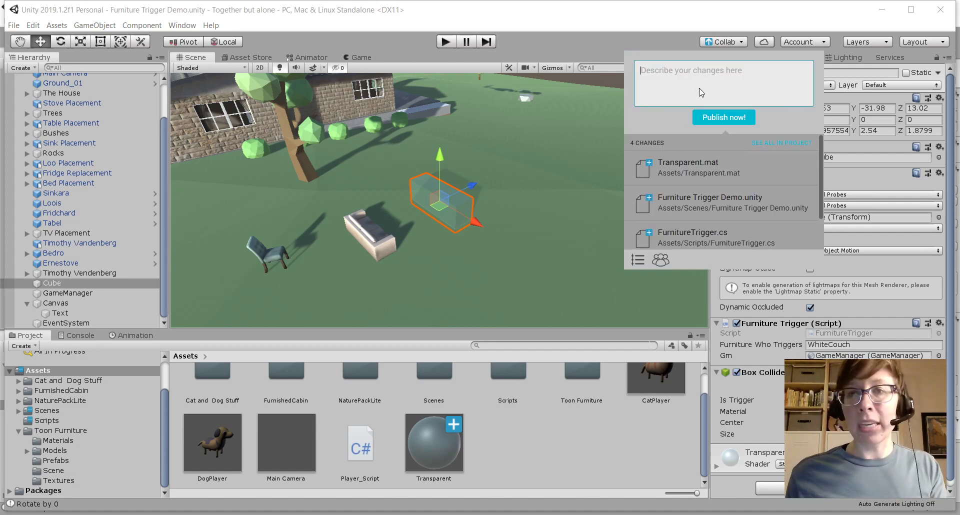
text(Couch Trigger)
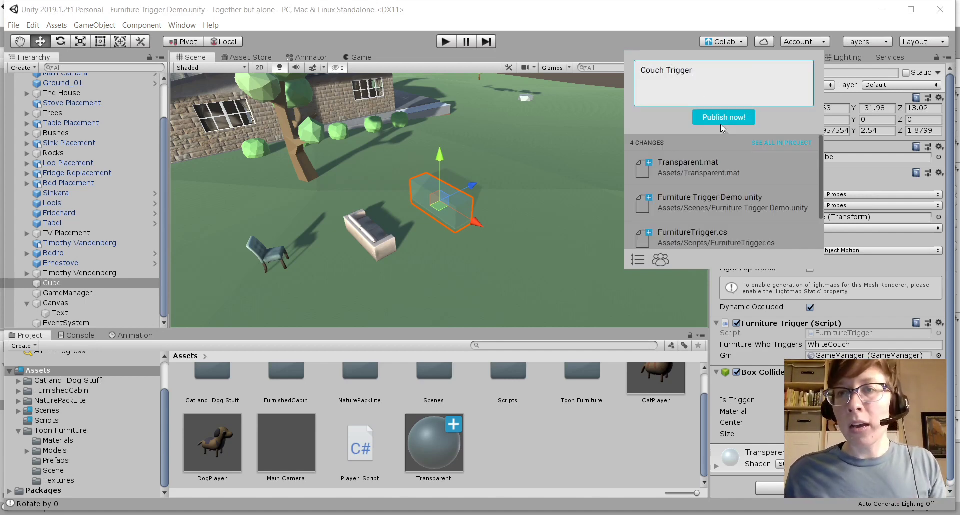
click(719, 119)
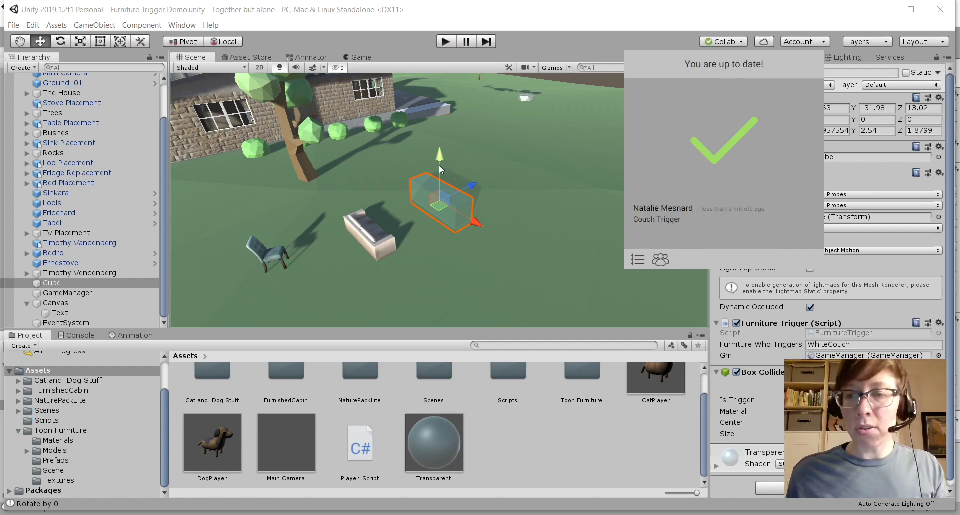
click(570, 50)
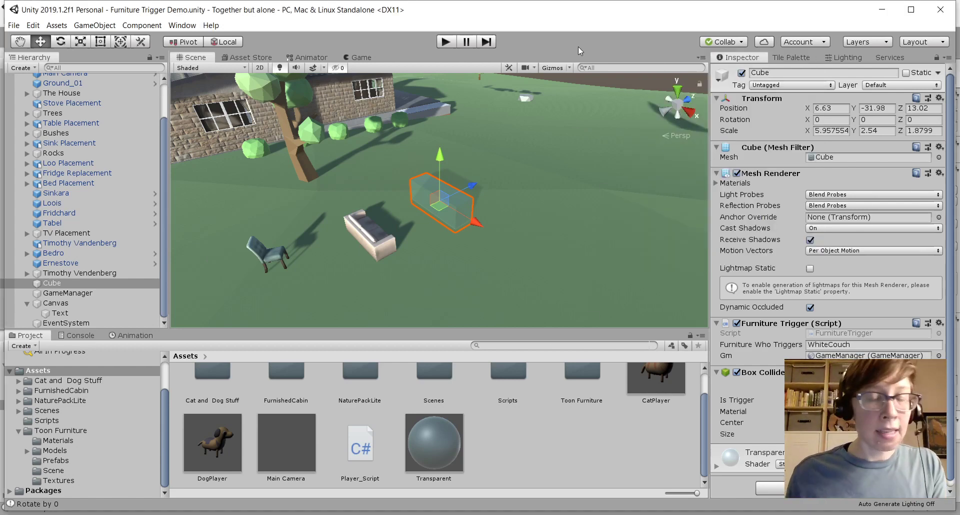
- Rename the translucent placement Cube as "Trigger"
scroll(557, 202, up, 12)
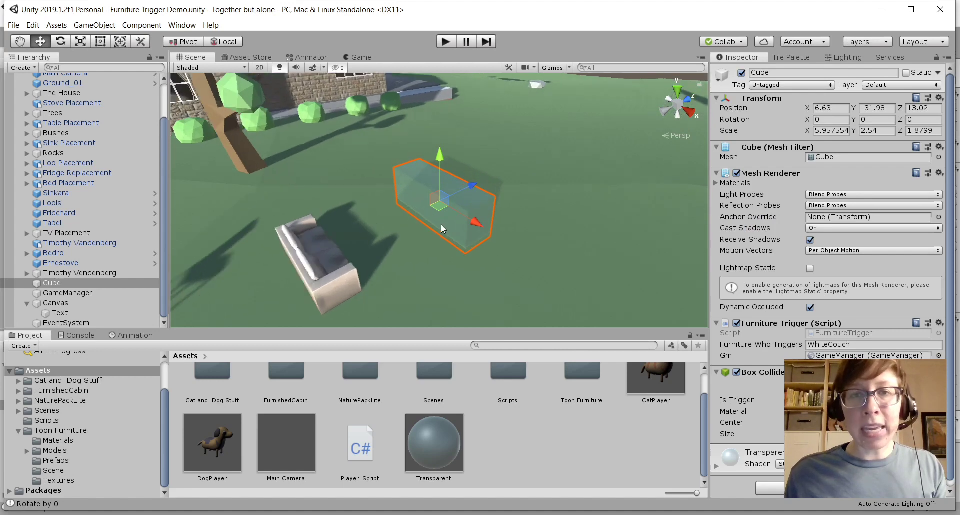
click(784, 74)
double_click(782, 72)
text(Tri)
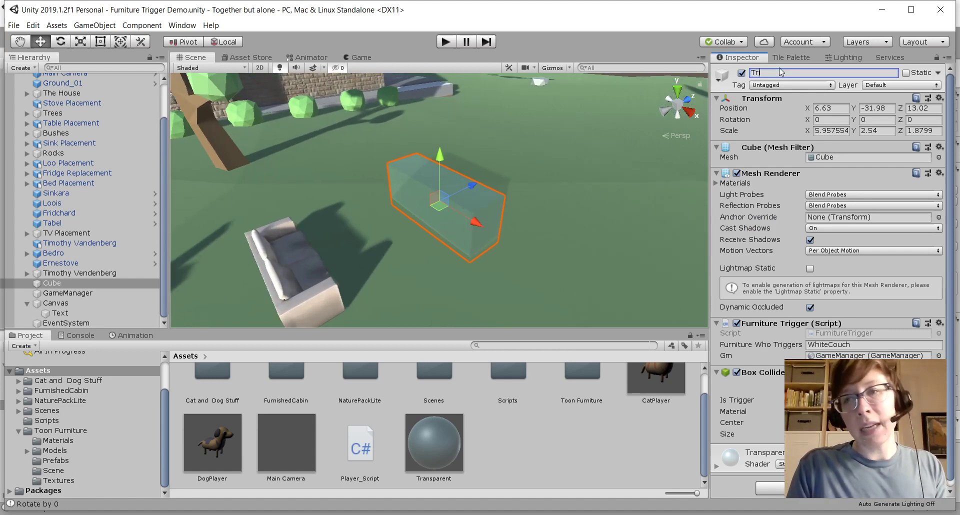
text(gger)
key(Return)
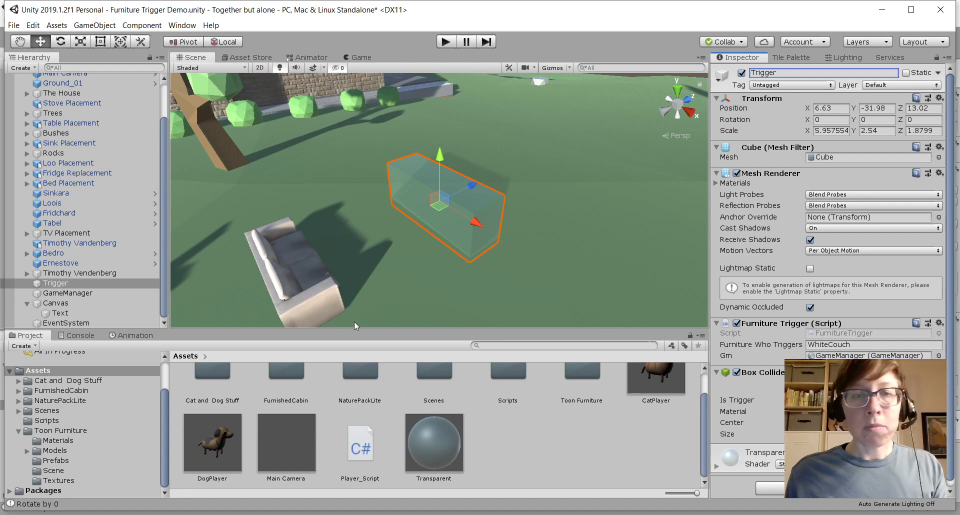
- Select the white couch and examine its object name
click(313, 306)
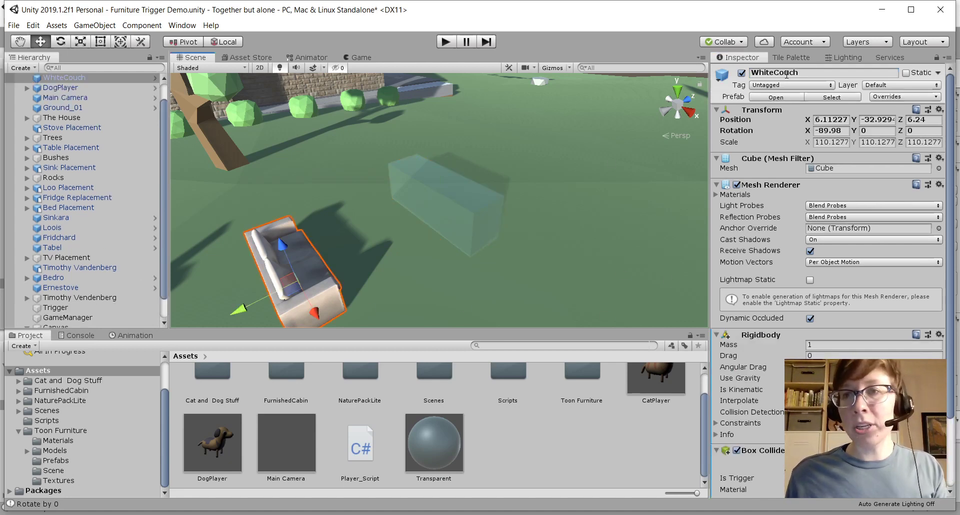
click(809, 70)
click(816, 71)
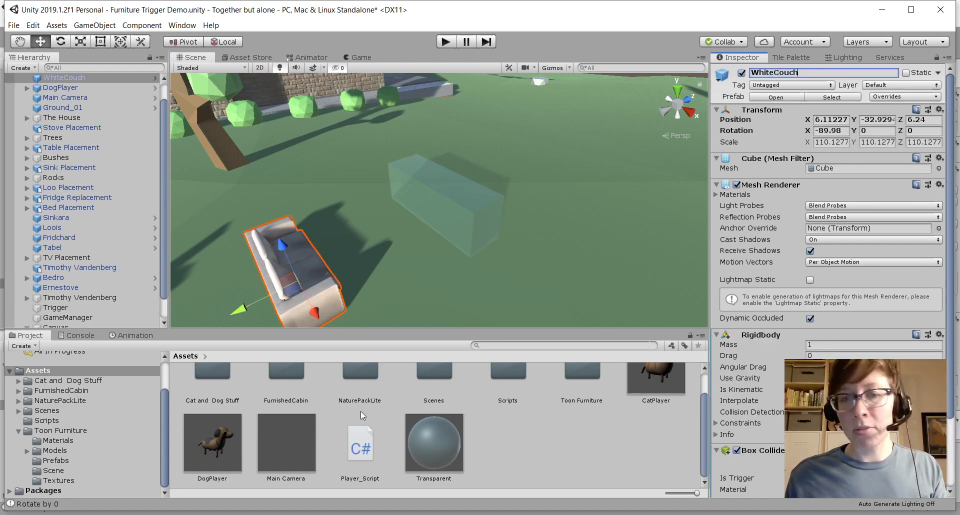
click(27, 327)
scroll(89, 299, down, 2)
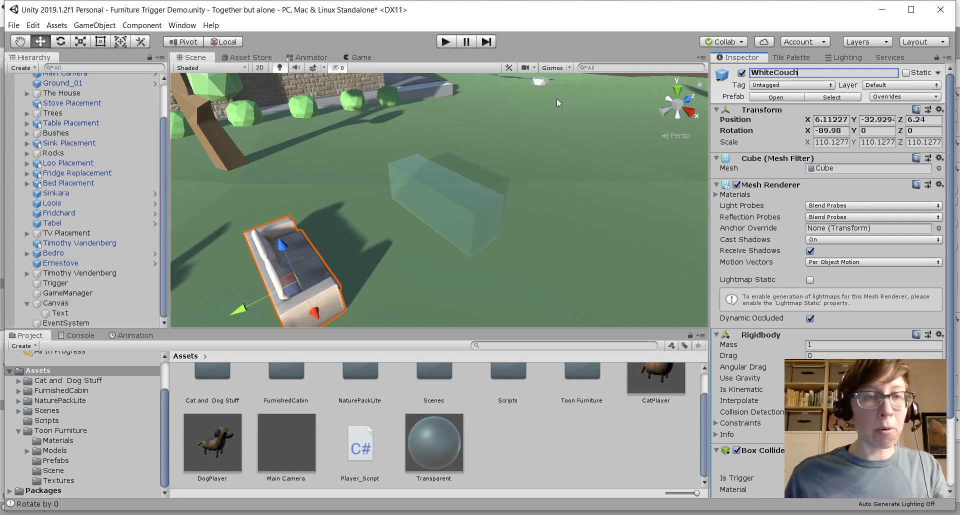
- Examine the totalFurniturePushed variable in the GameManager script and briefly run the game to view the furniture counter
click(62, 421)
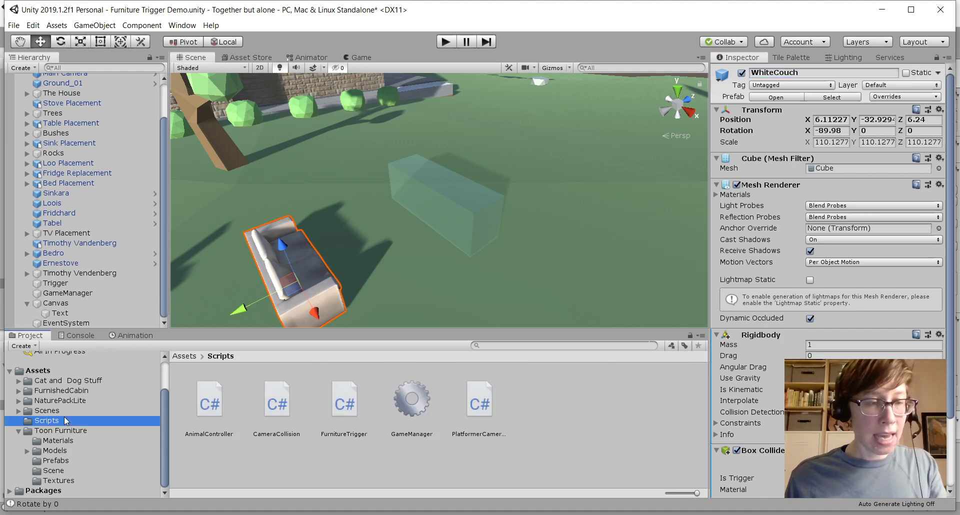
click(413, 401)
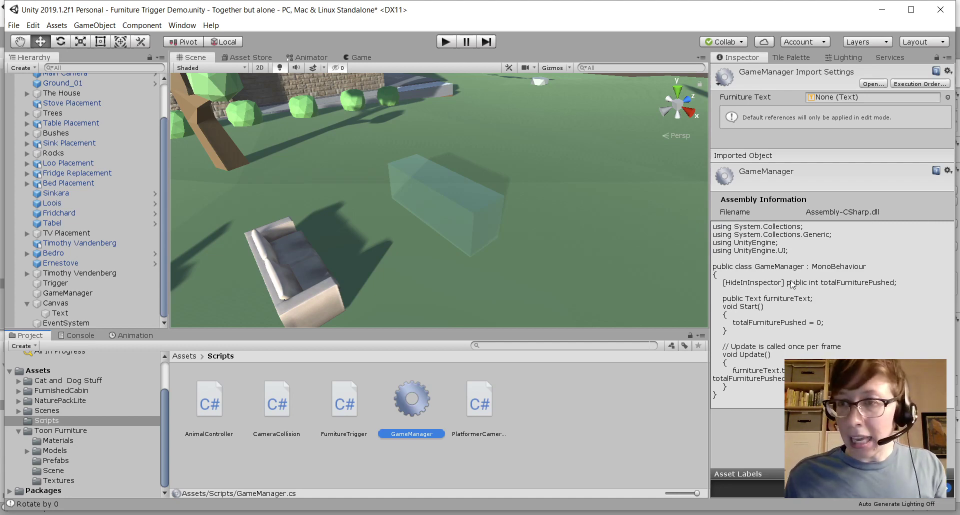
click(823, 284)
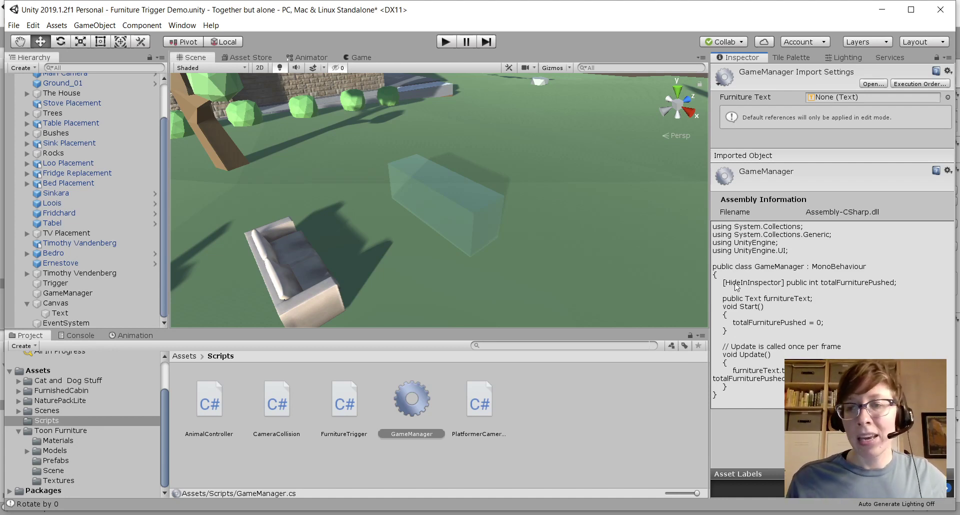
click(448, 43)
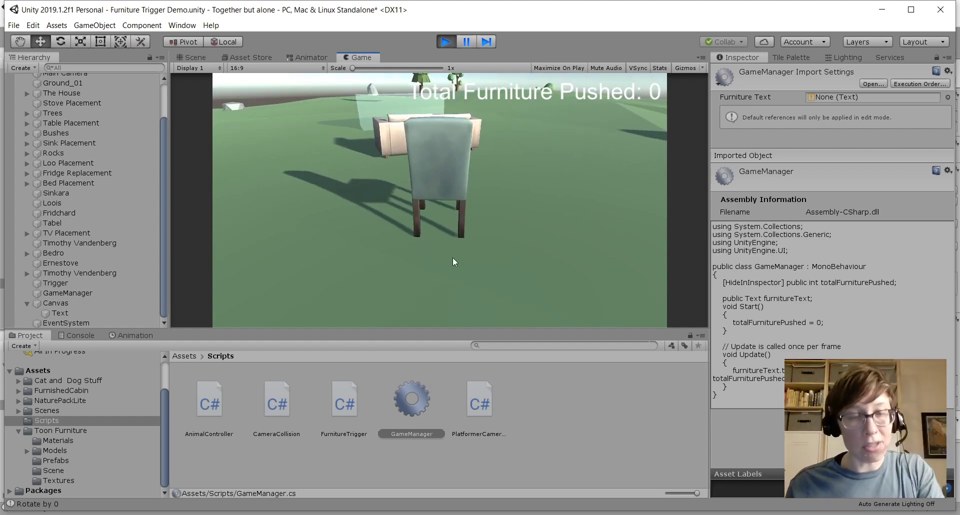
click(446, 41)
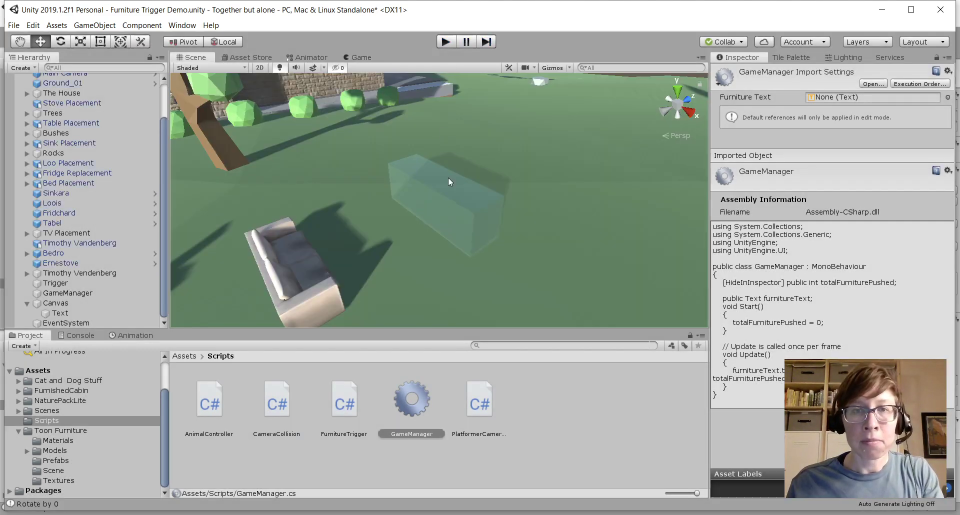
- Compare the Trigger's Furniture Who Triggers entry with the object name of the white couch
click(458, 203)
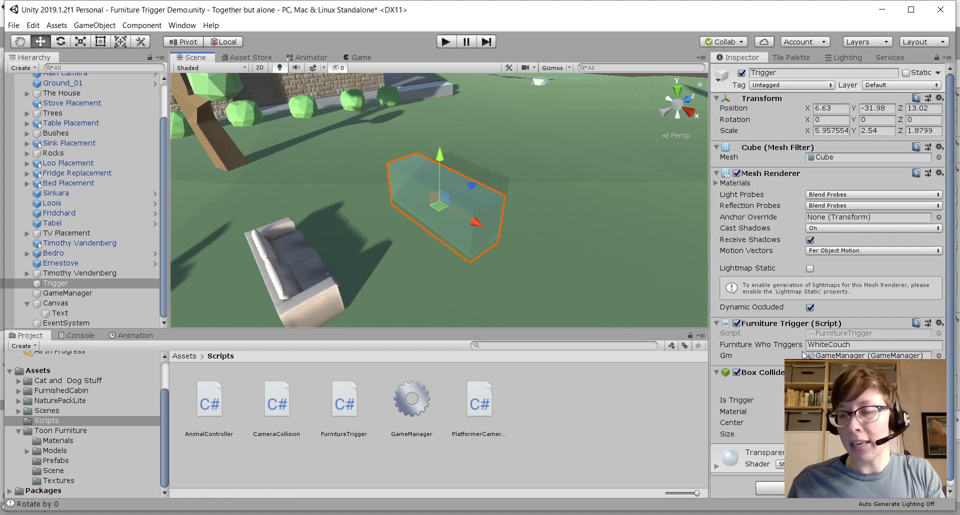
click(858, 345)
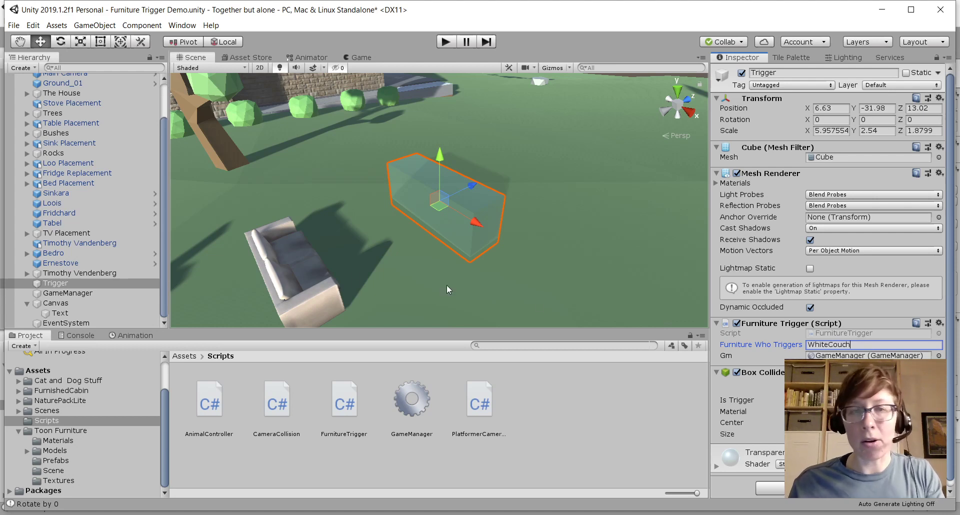
click(290, 248)
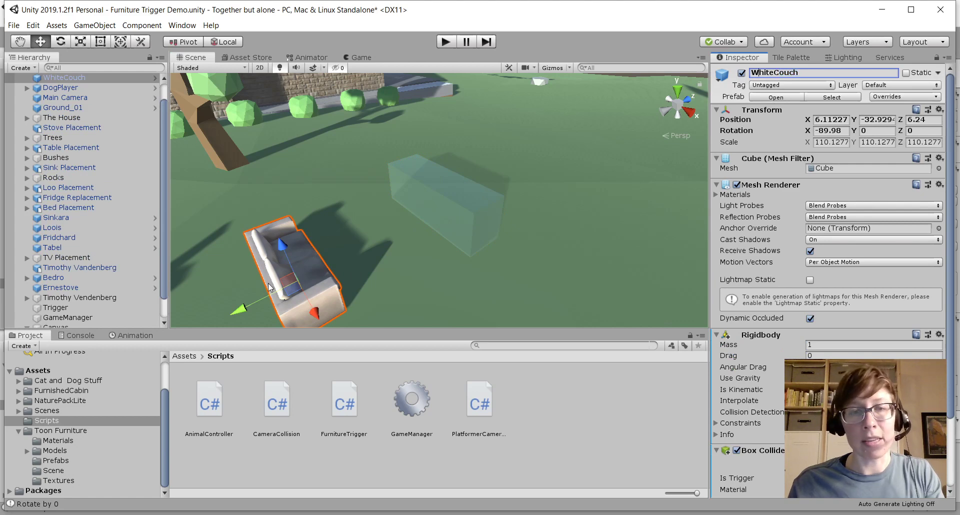
- Open the Trigger's FurnitureTrigger script in Visual Studio and examine its OnTriggerEnter method
click(459, 212)
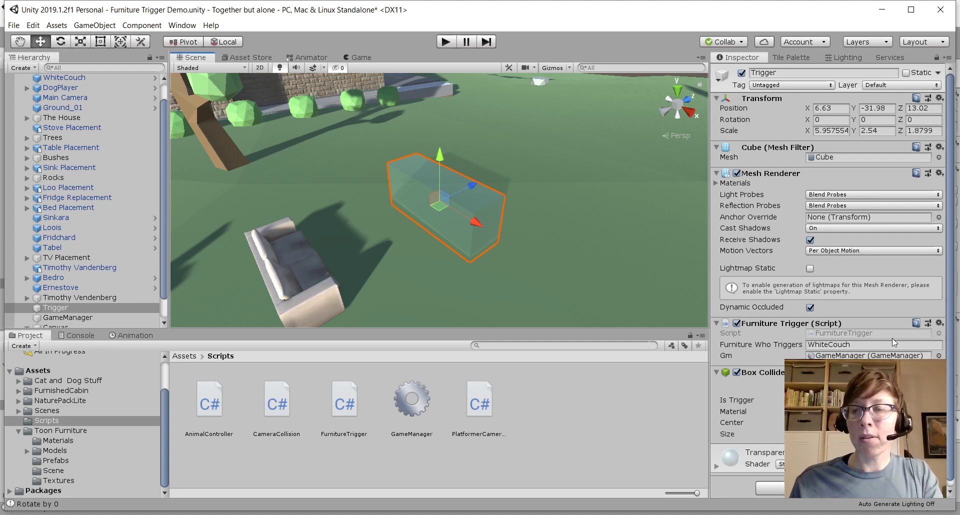
click(937, 323)
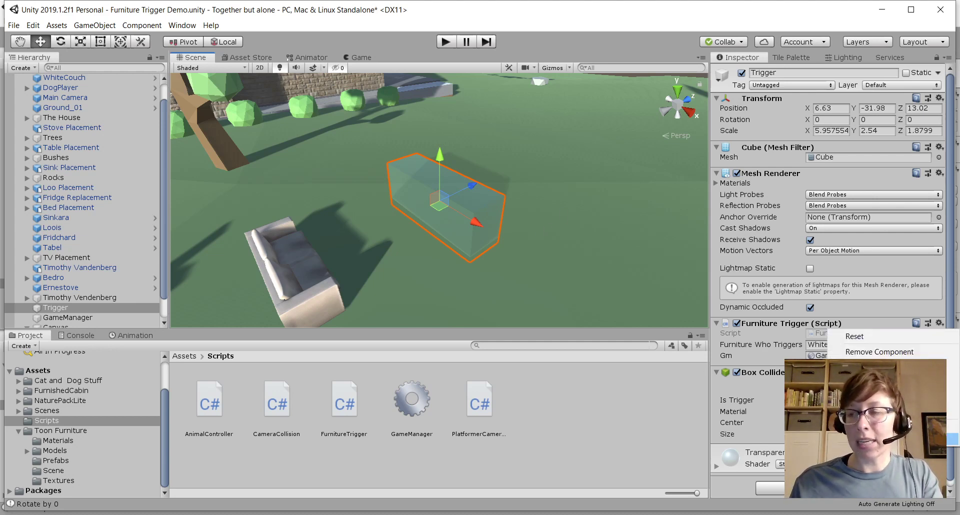
click(879, 439)
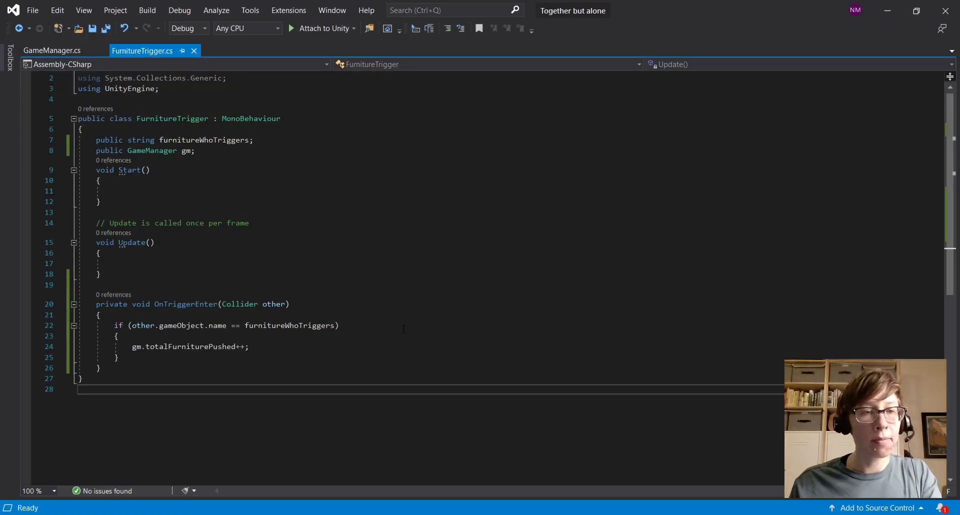
scroll(403, 329, up, 1)
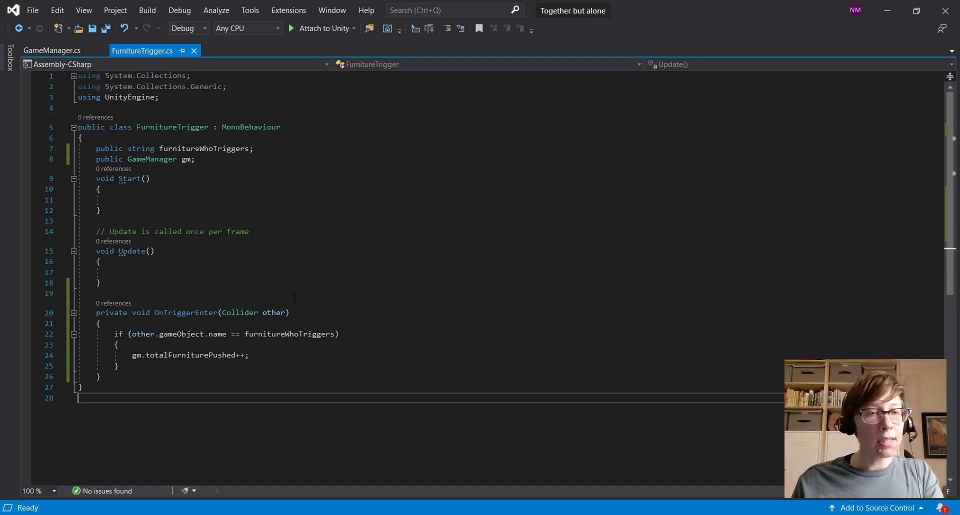
drag(127, 312, 262, 313)
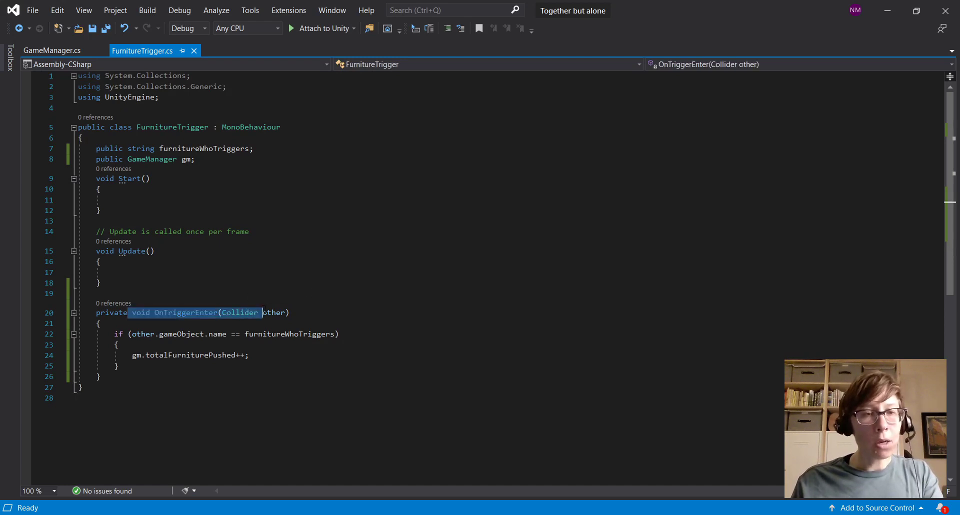
click(267, 312)
click(289, 313)
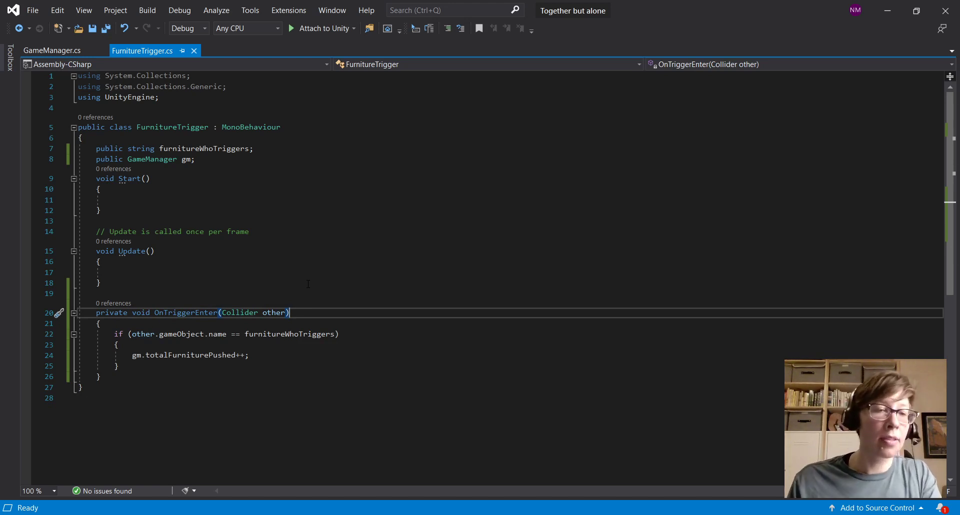
drag(280, 356, 101, 376)
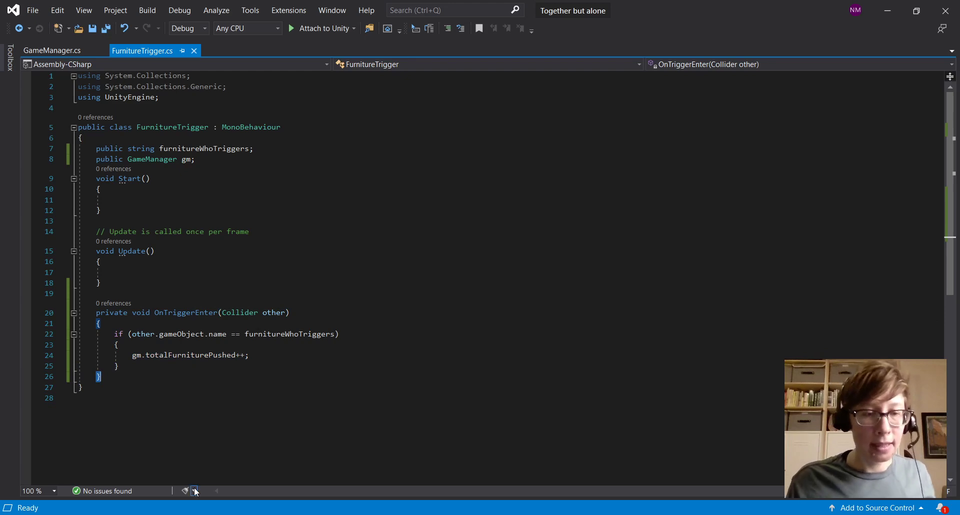
- Switch back to the Unity window with the Furniture Trigger Demo scene and examine the GameManager script's code
mouse_move(230, 513)
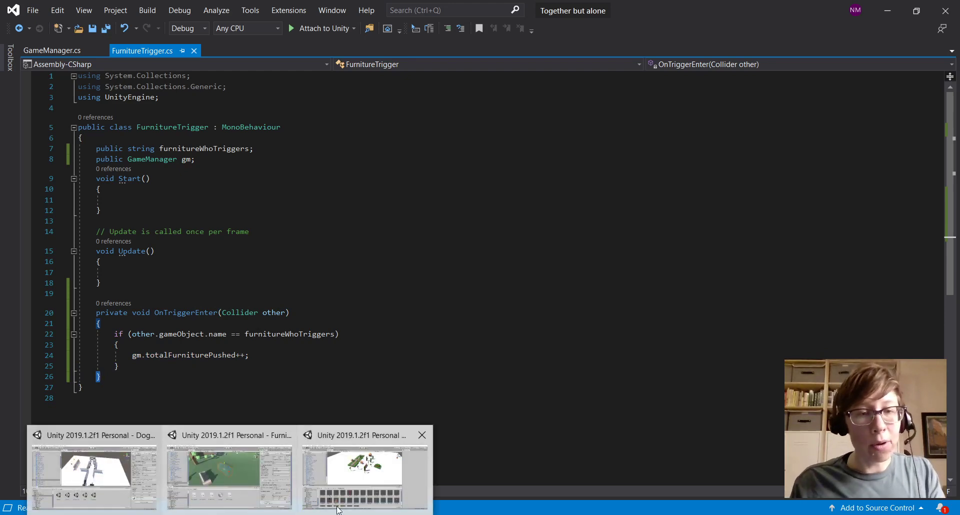
click(253, 486)
click(400, 407)
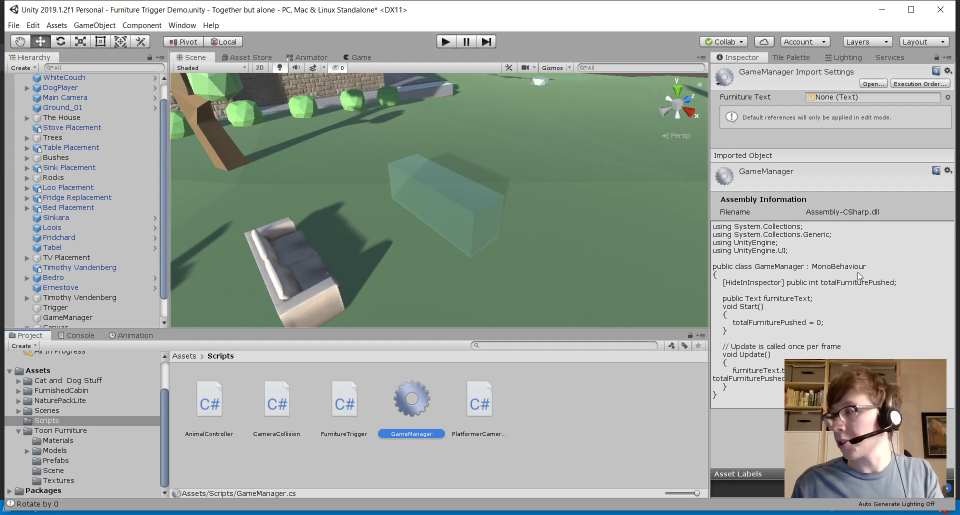
- Set Furniture Who Triggers on the Trigger's Furniture Trigger script to "BlueCouch"
click(440, 214)
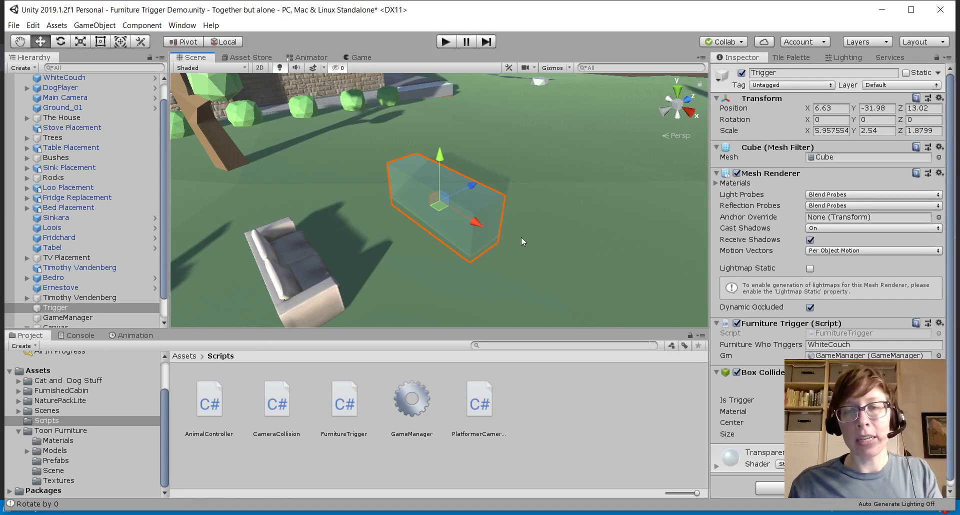
click(845, 344)
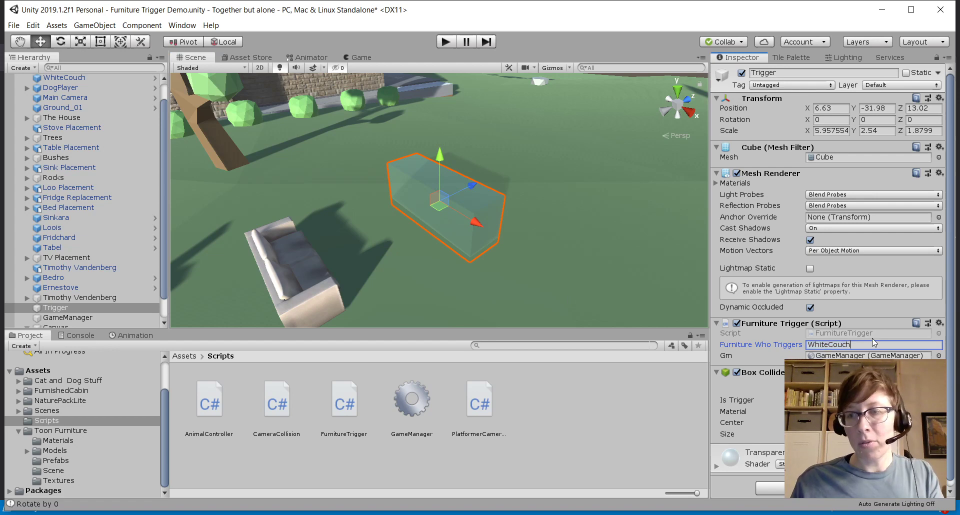
key(ctrl+a)
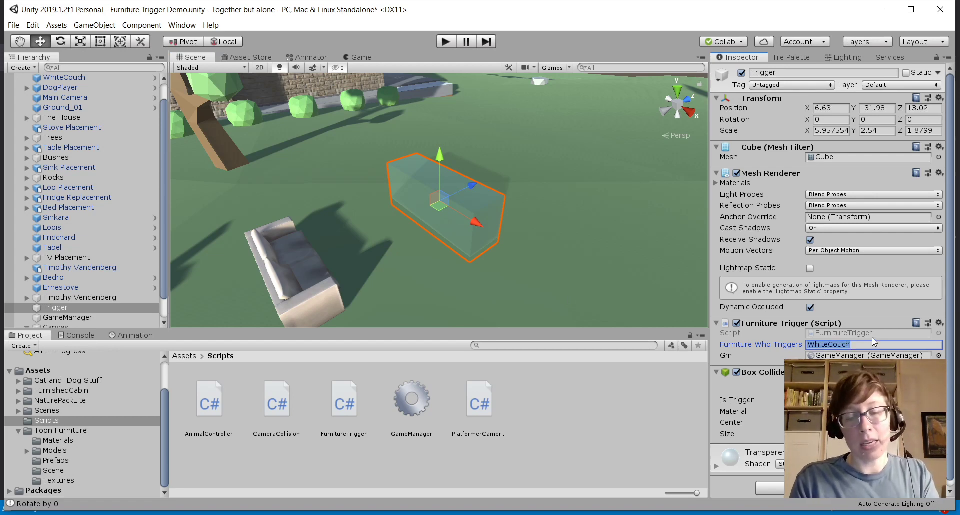
text(Blue)
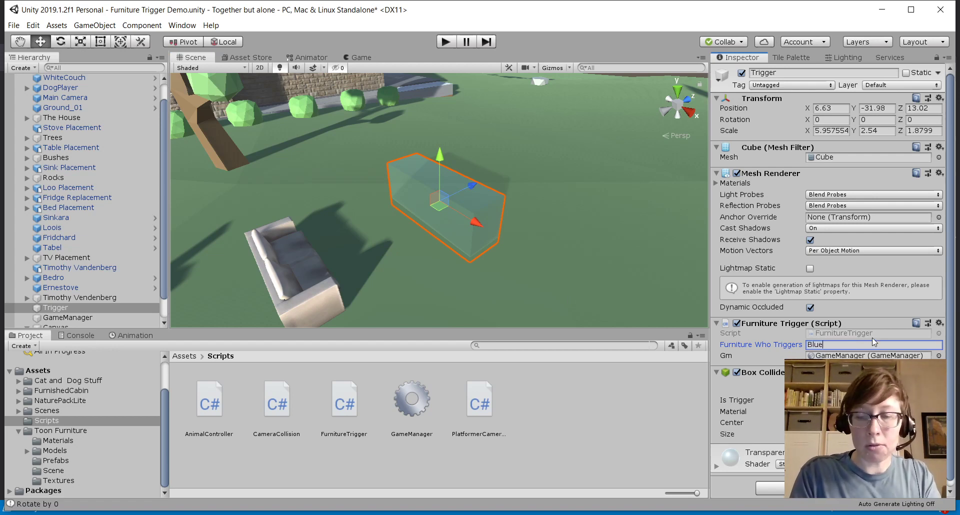
text(Couch)
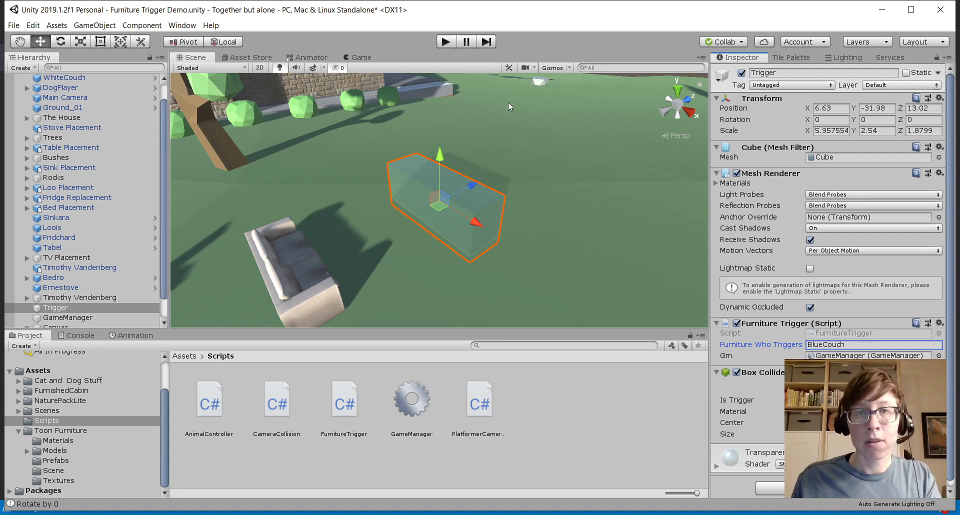
- Play-test pushing the white couch into the trigger, stop the game, and set the Trigger's Furniture Who Triggers to "WhiteCouch"
click(446, 42)
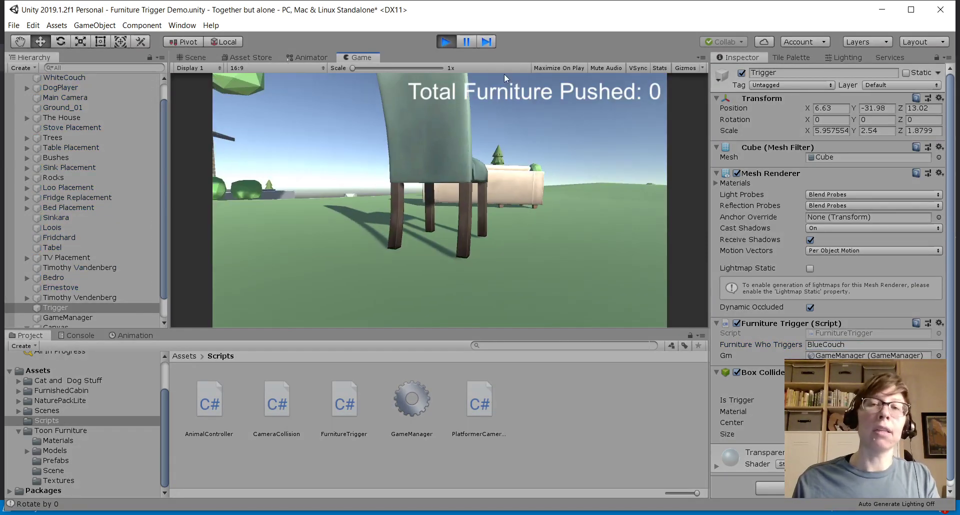
key(w)
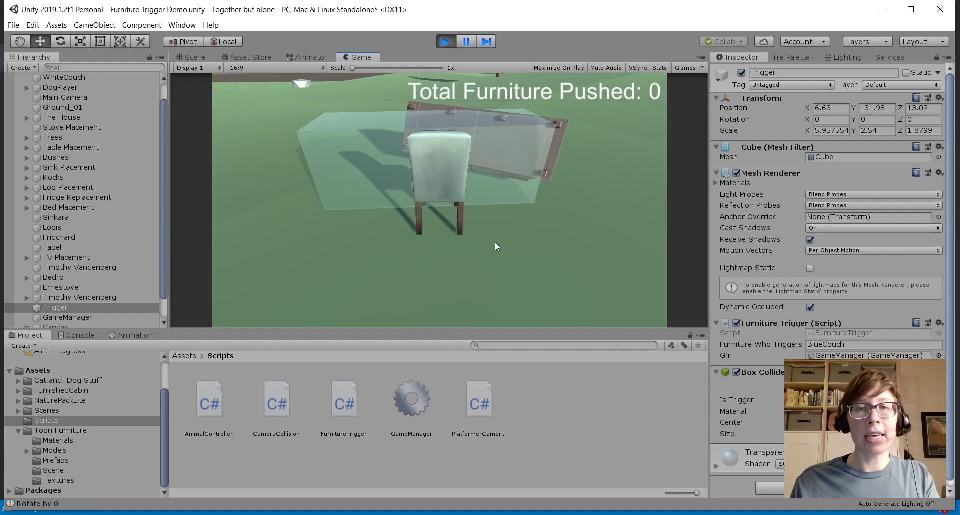
click(447, 42)
click(859, 344)
text(WhiteCouch)
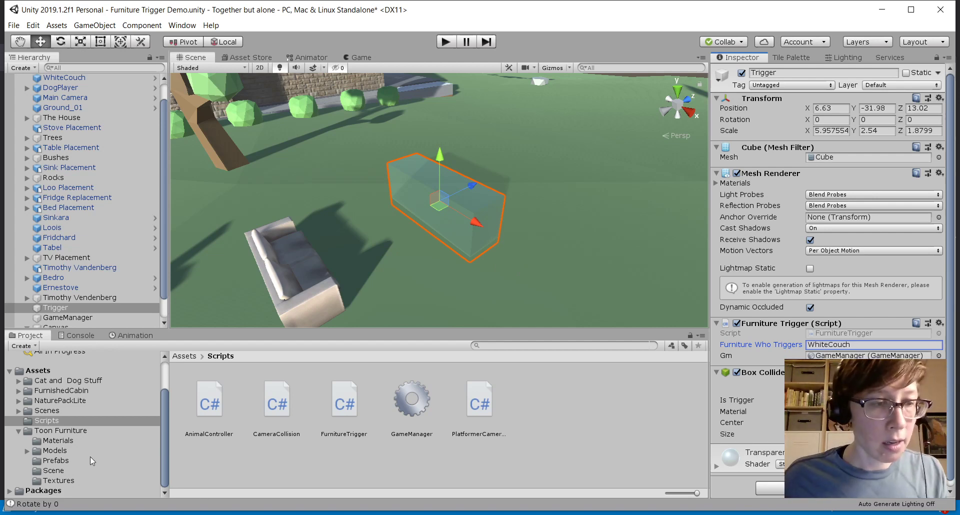
- Place the Chair_9 prefab from Toon Furniture's Prefabs on the grass near the trigger and rename it "EasyChair"
click(54, 460)
scroll(439, 427, down, 5)
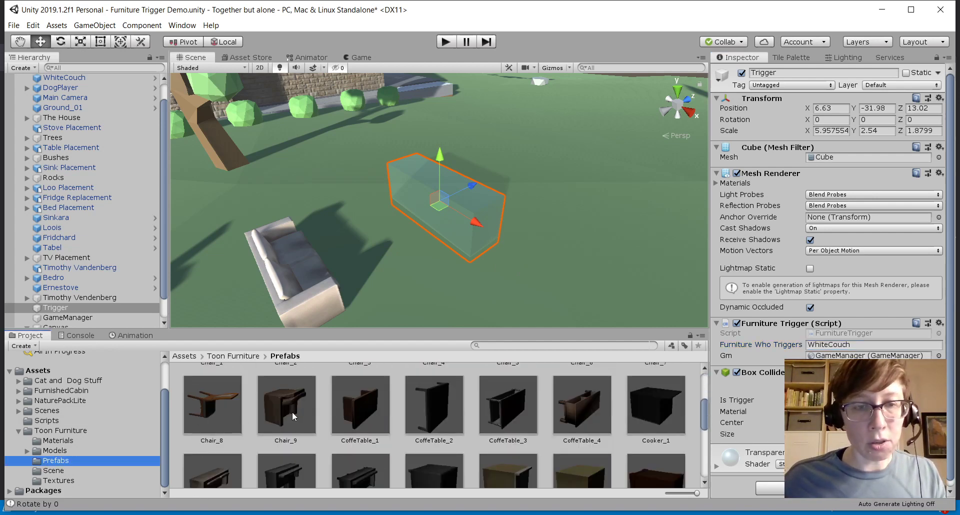
drag(292, 412, 468, 285)
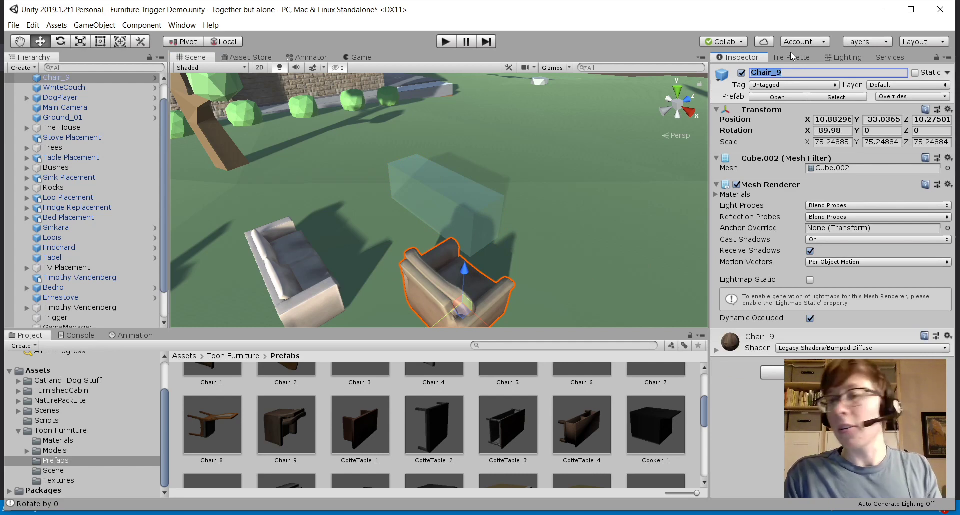
text(Easy)
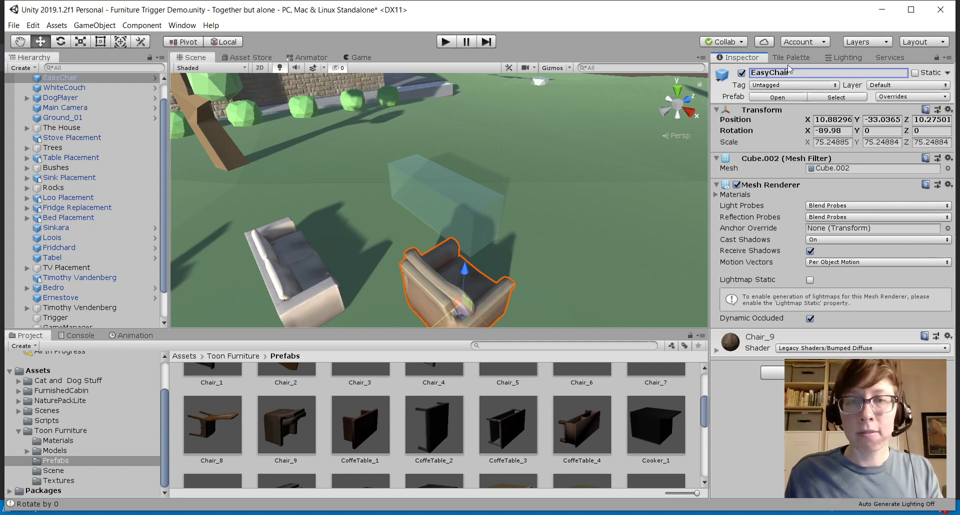
- Set the Trigger's Furniture Who Triggers to "EasyChair" and play-test moving the player chair against the couch and armchair
click(439, 214)
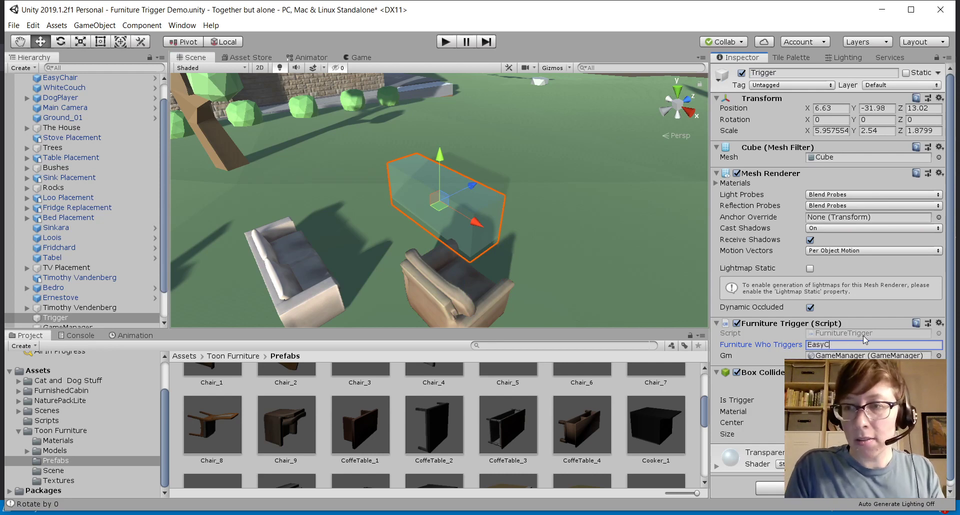
click(447, 43)
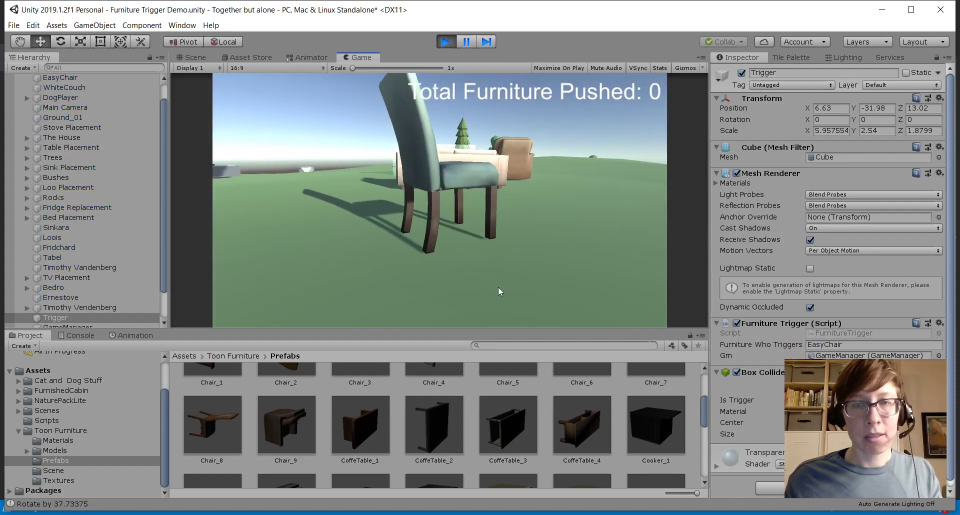
key(w)
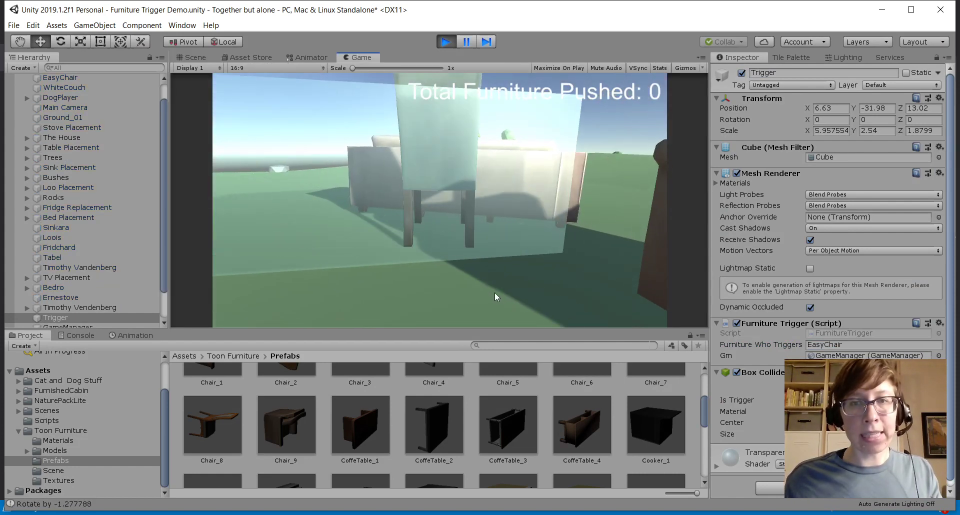
key(w)
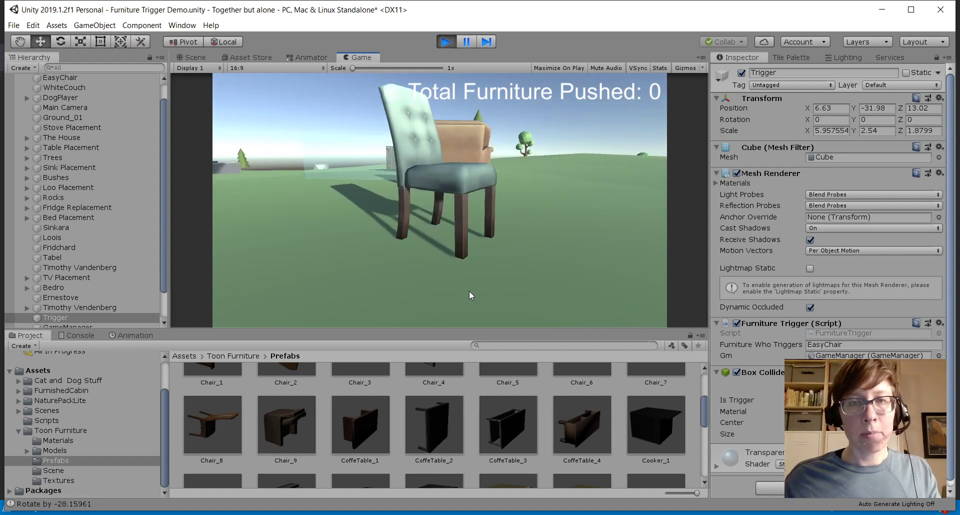
key(w)
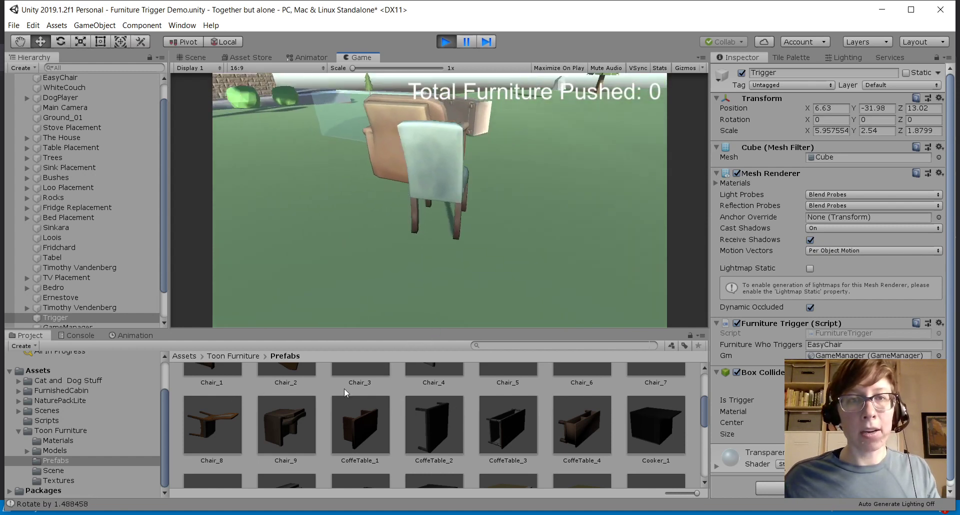
key(w)
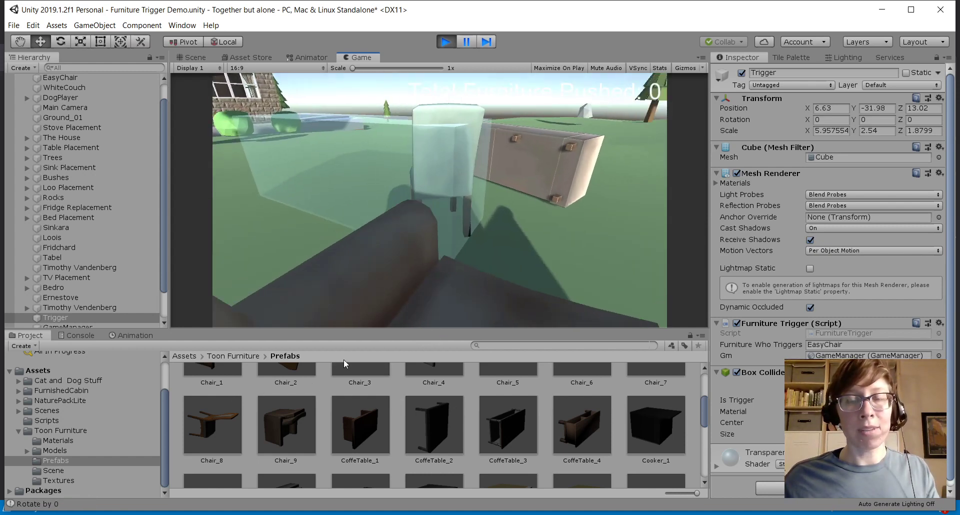
key(s)
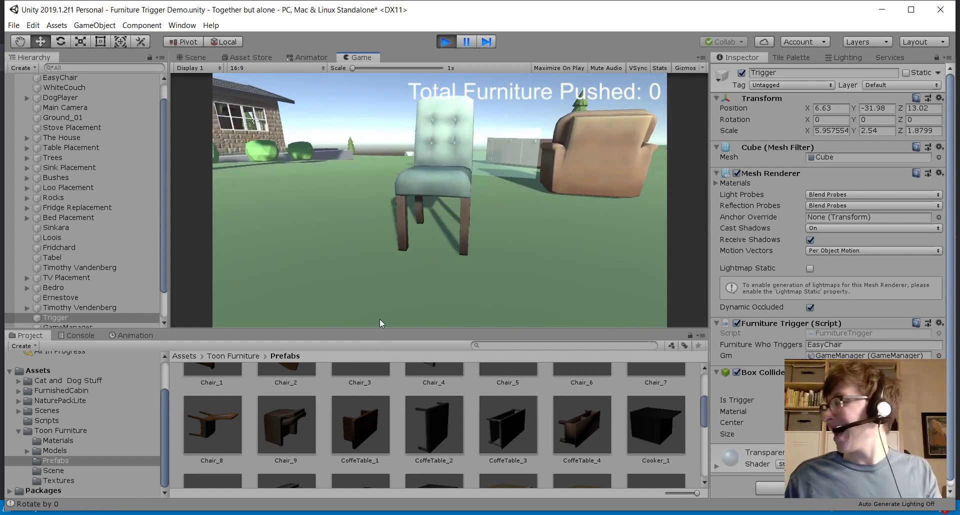
key(s)
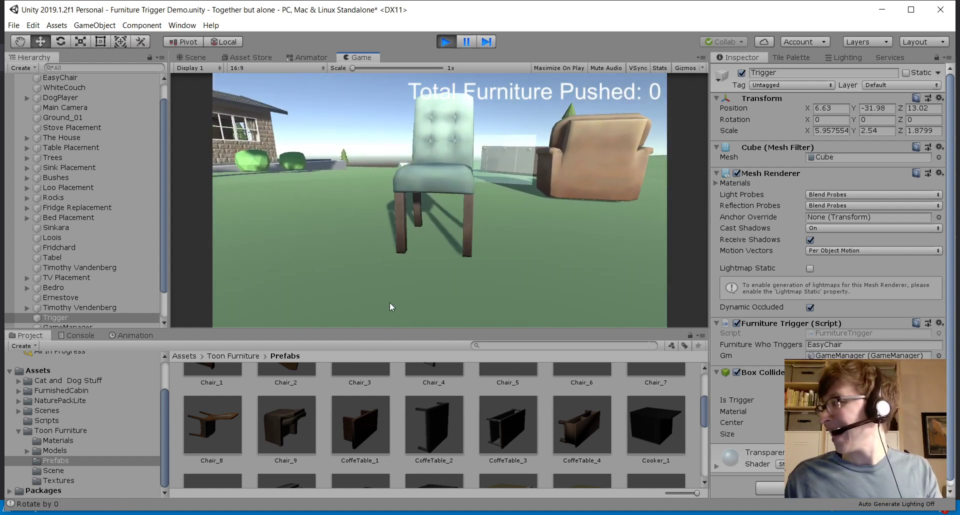
click(446, 41)
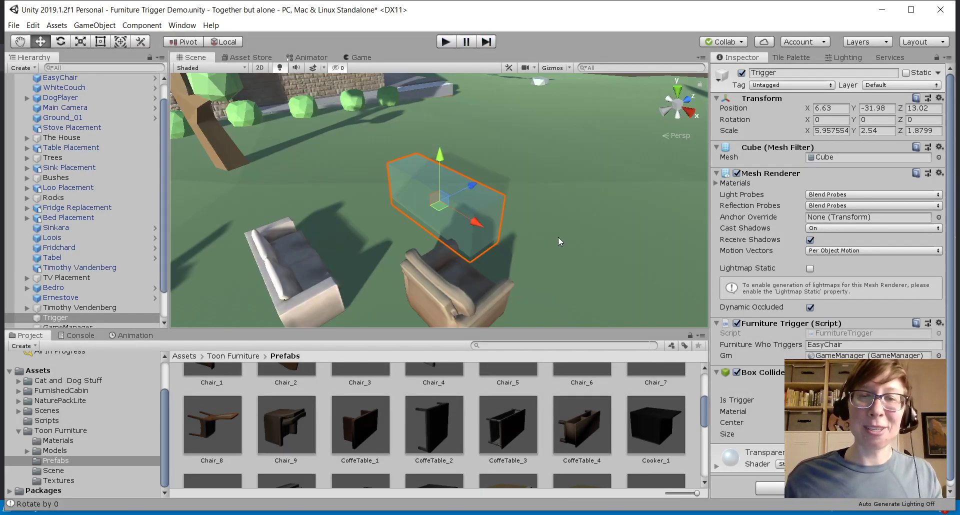
- Add a Rigidbody and a Box Collider component to EasyChair
click(445, 300)
click(831, 372)
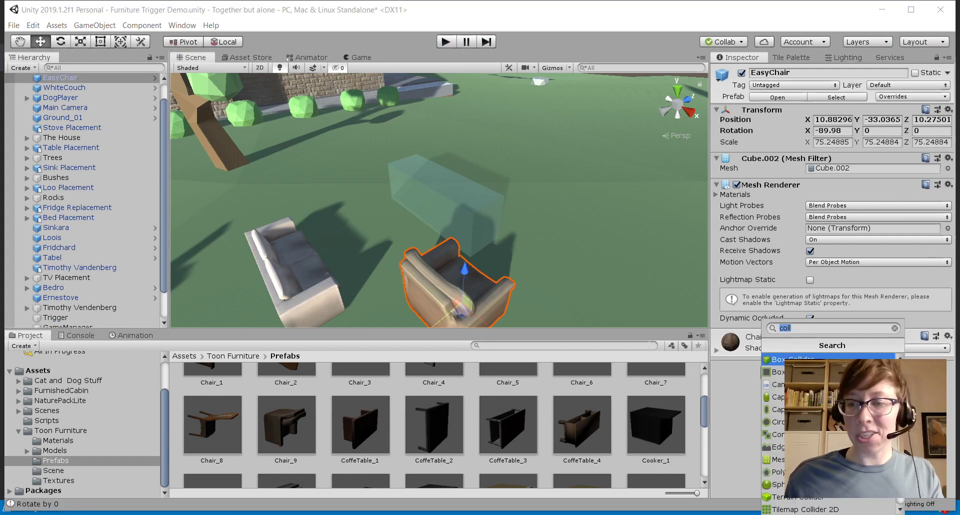
text(rigi)
key(Return)
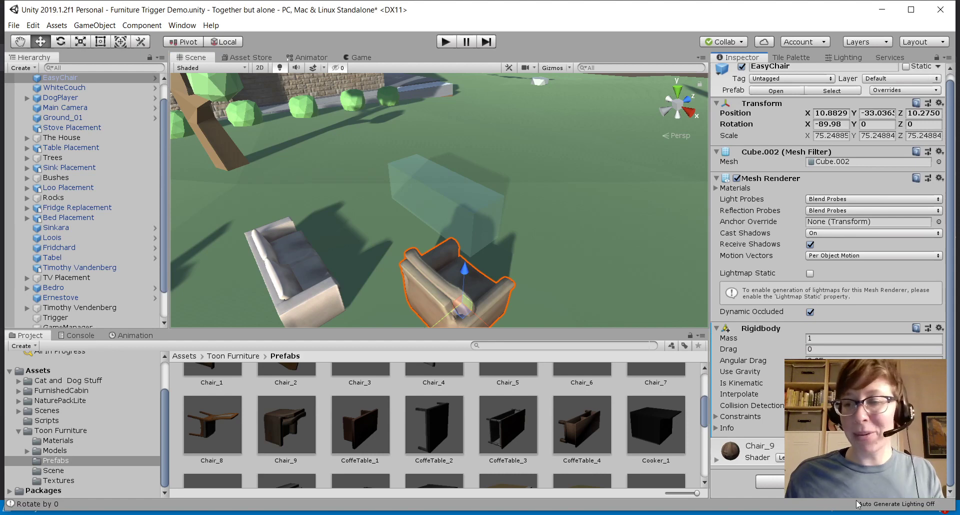
click(832, 482)
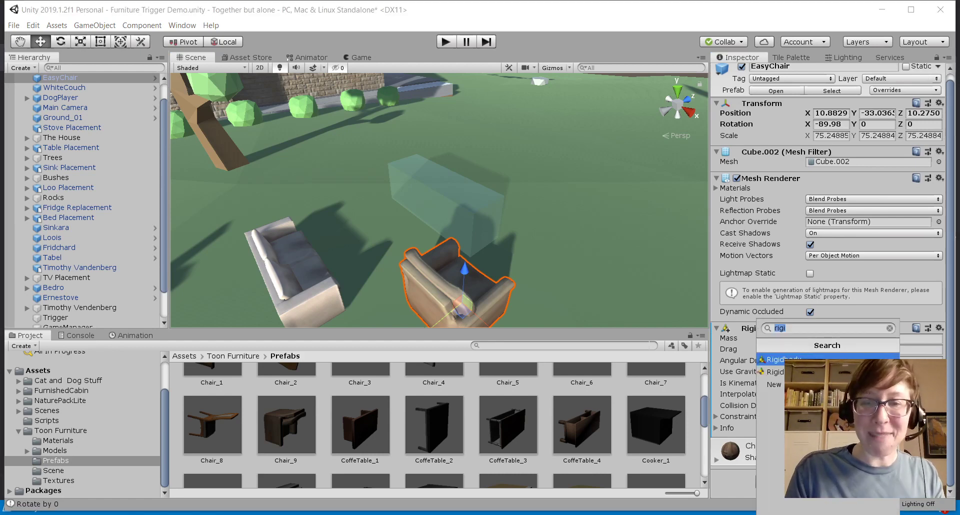
key(Return)
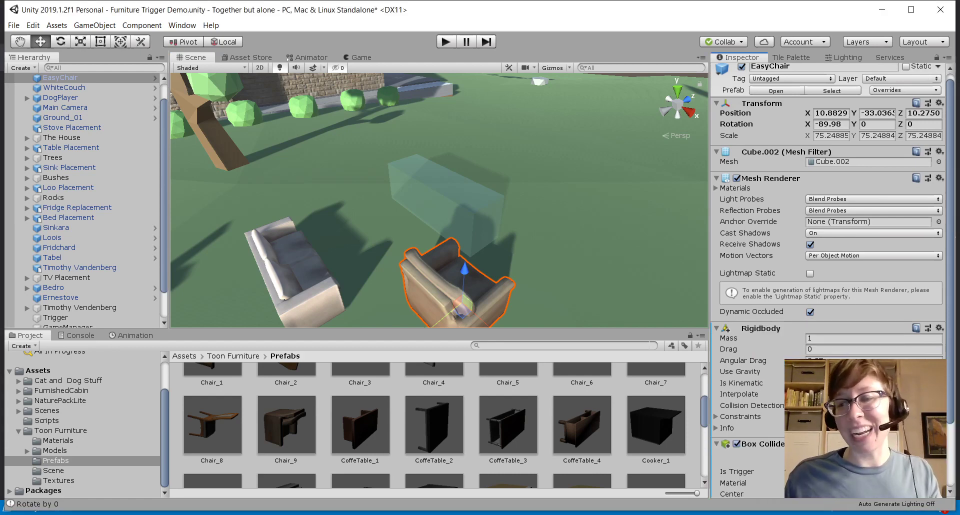
- Play-test pushing the EasyChair into the trigger with the player chair, watch the Total Furniture Pushed counter, and stop the game
click(441, 46)
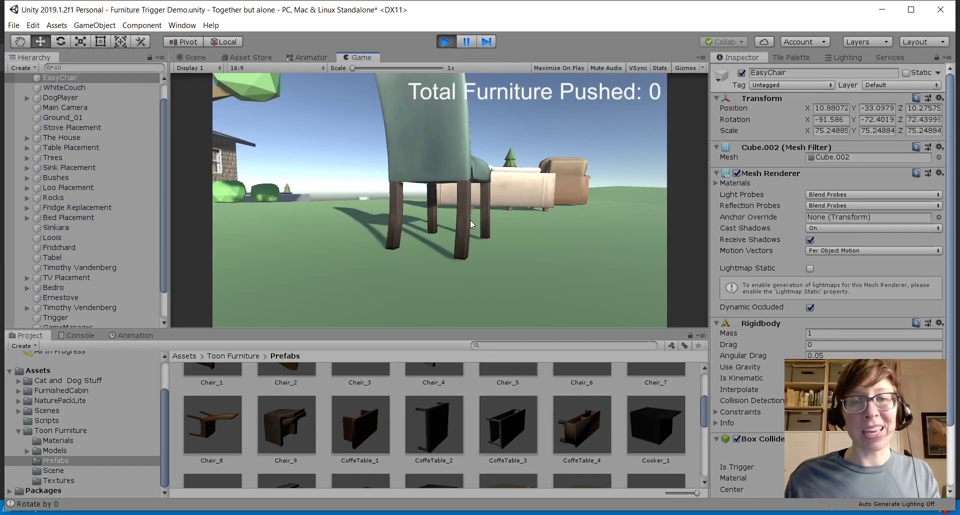
key(w)
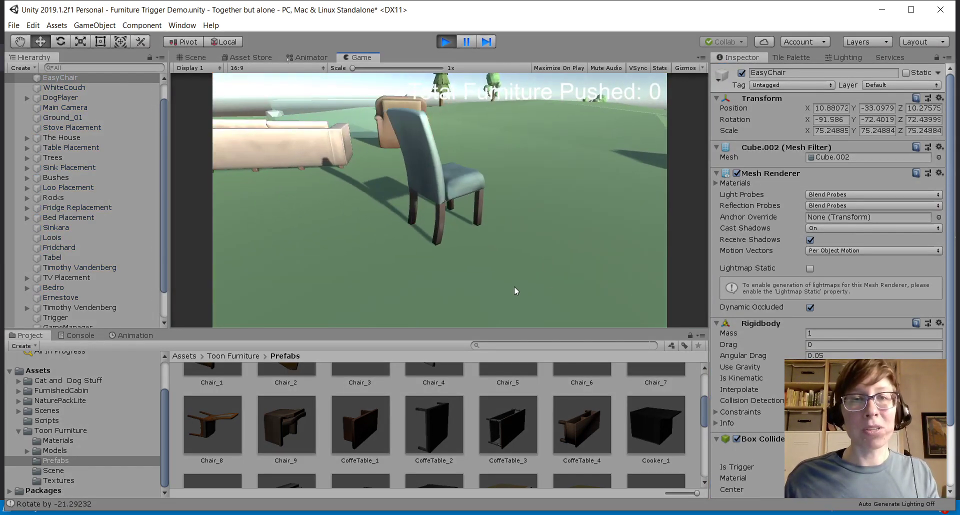
key(w)
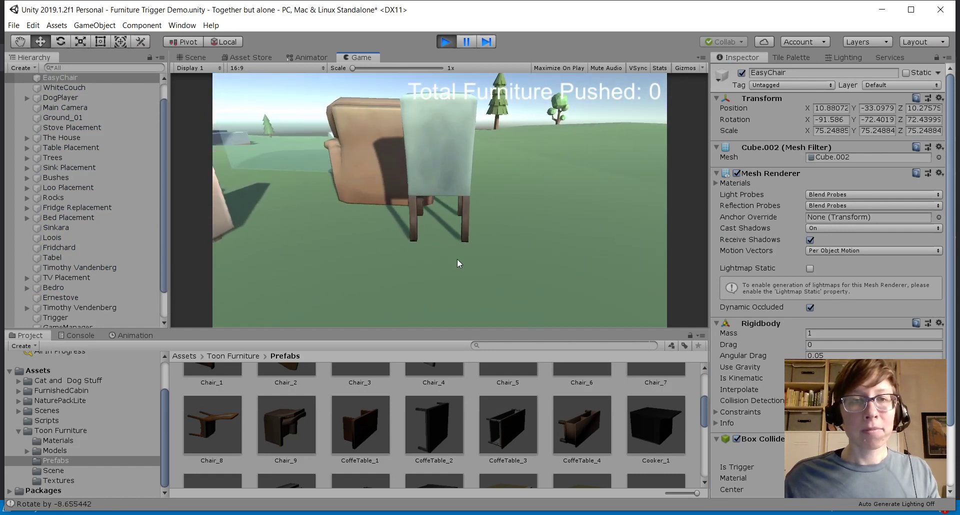
key(s)
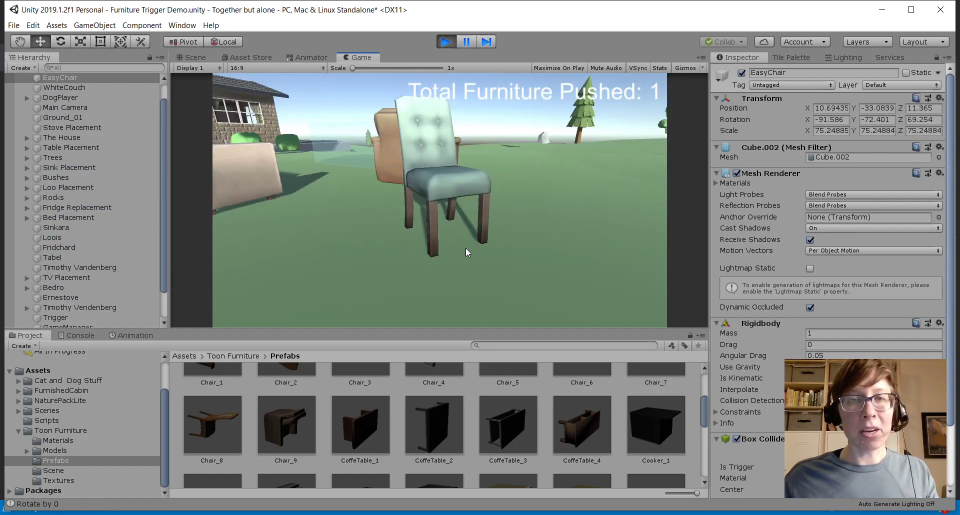
key(a)
key(w)
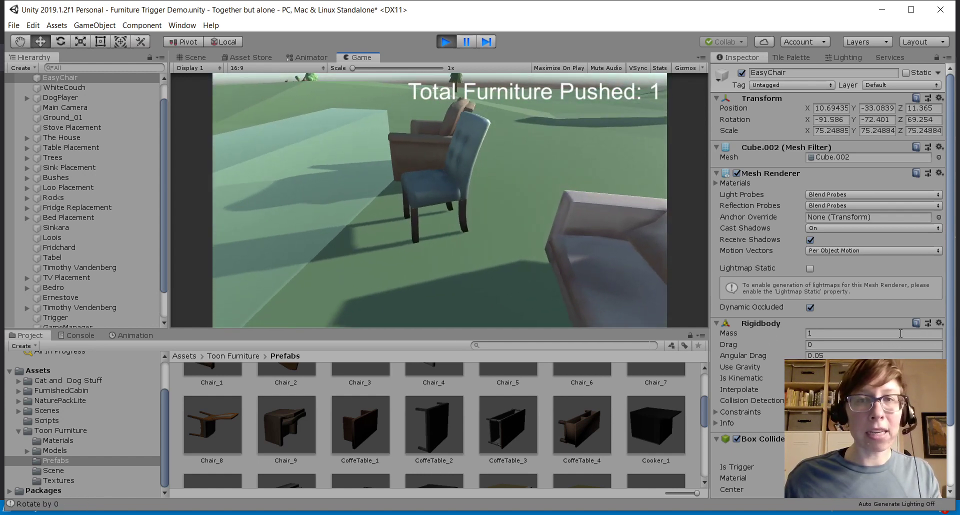
key(s)
key(s)
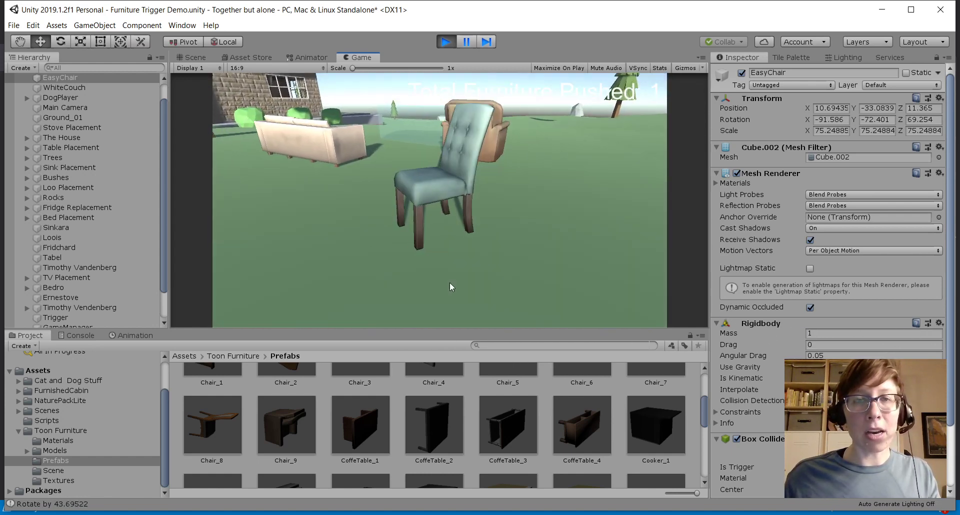
key(d)
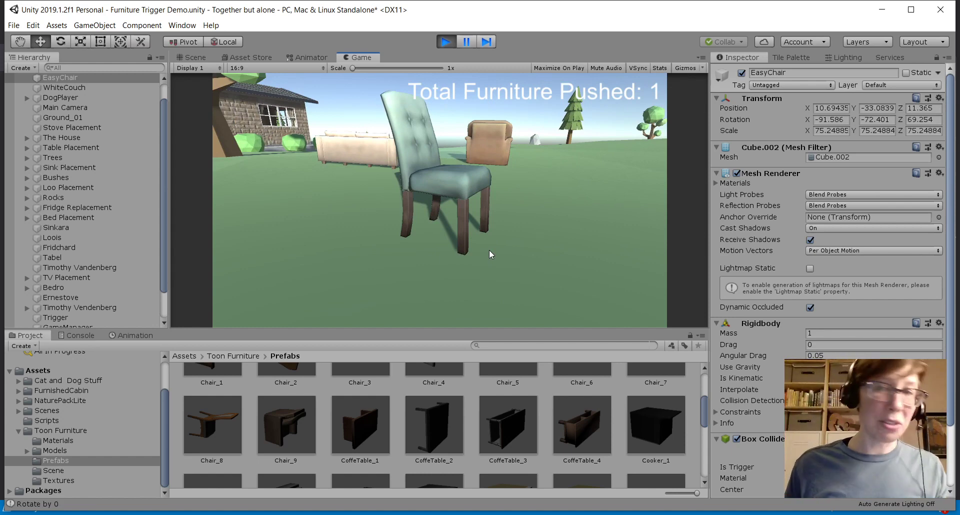
key(w)
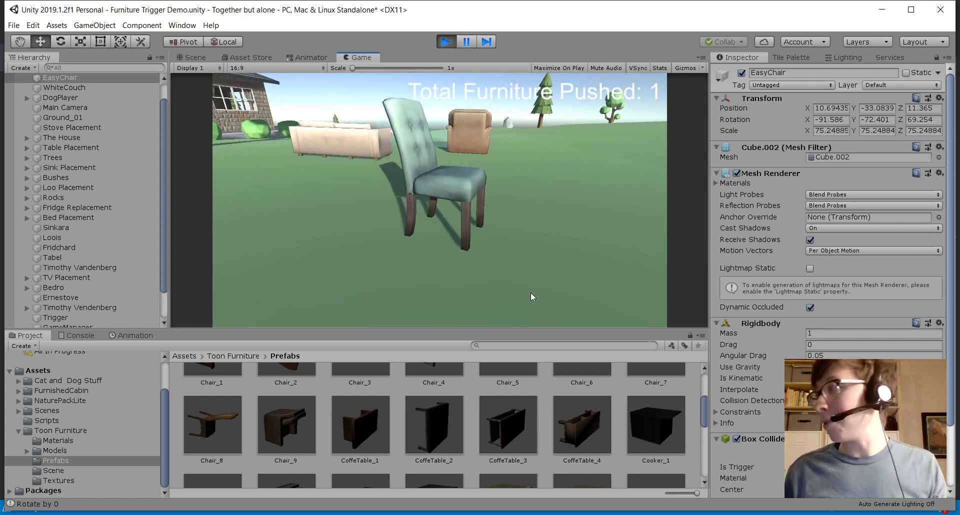
key(w)
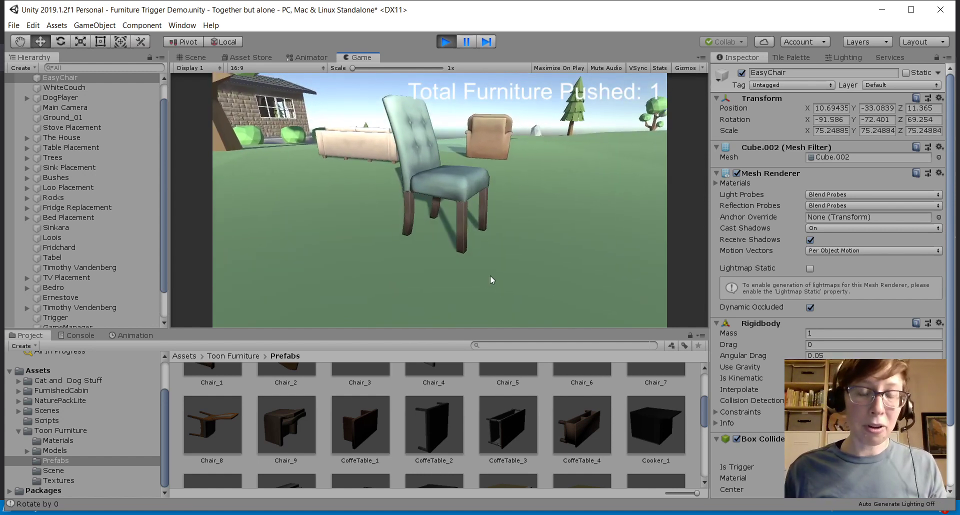
key(w)
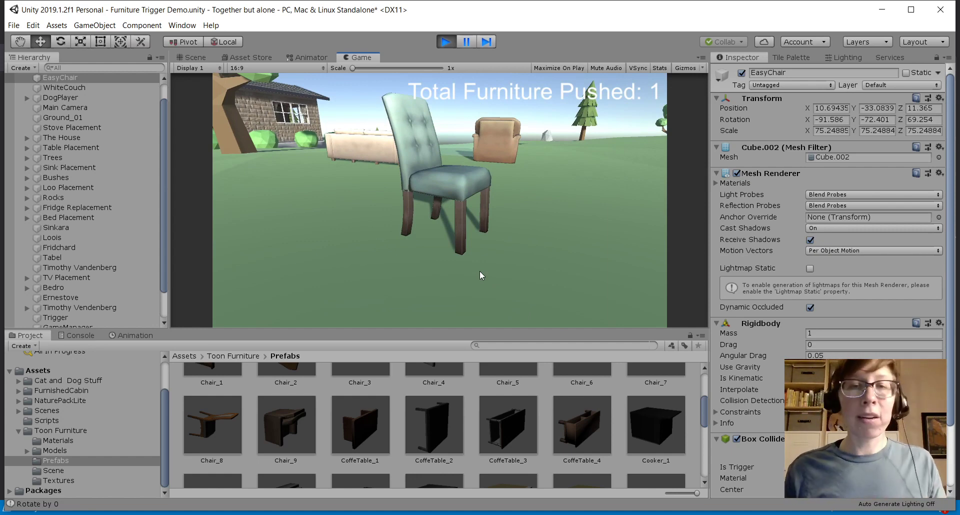
key(w)
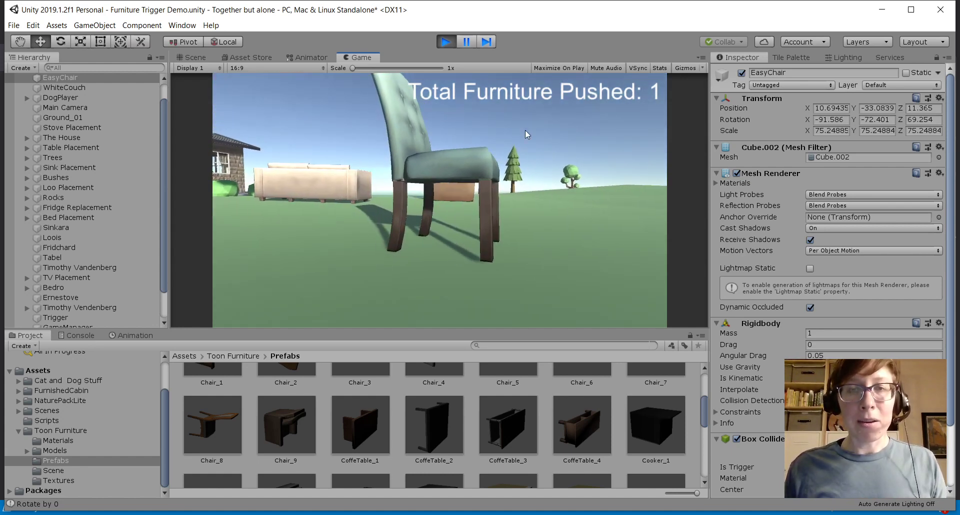
key(w)
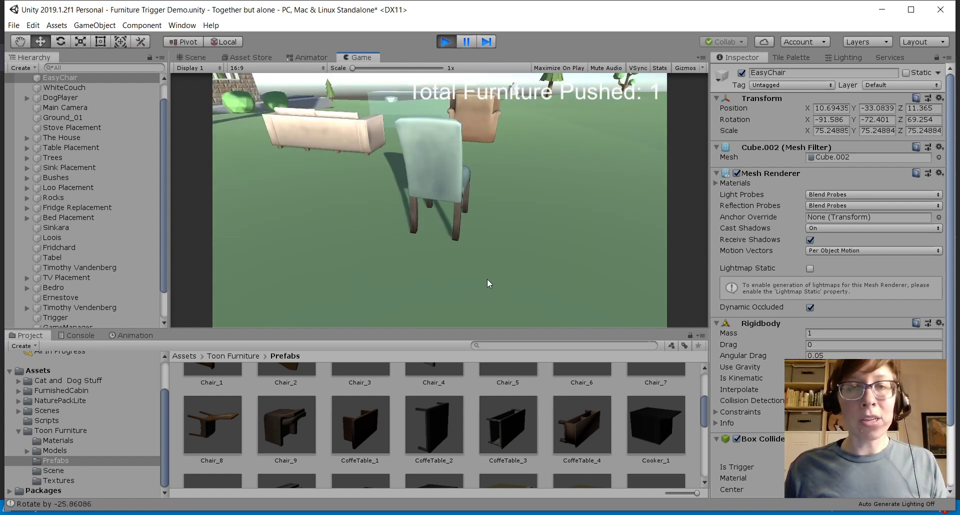
key(w)
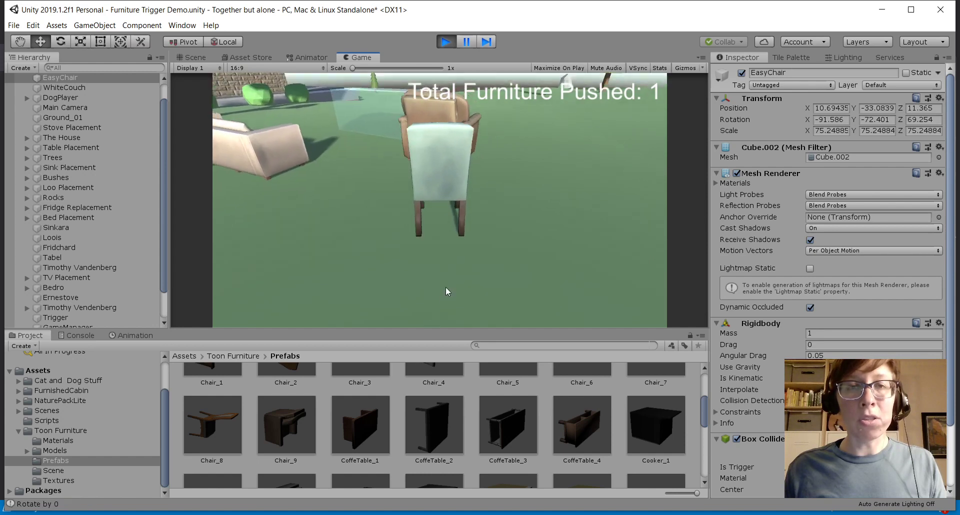
click(444, 43)
- Select the Trigger box beside the armchair and set its Furniture Who Triggers to "WhiteCouch"
scroll(439, 245, down, 3)
middle_drag(410, 259, 598, 249)
click(560, 209)
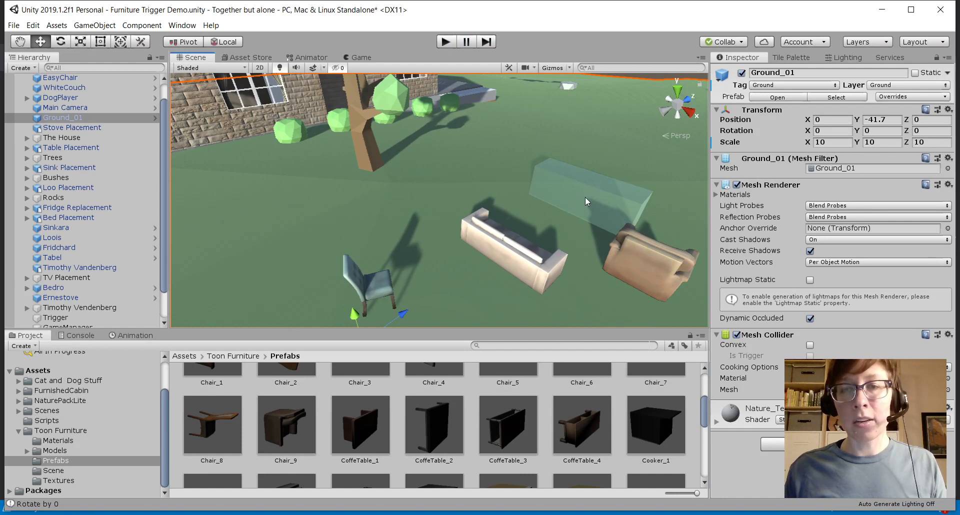
middle_drag(591, 238, 529, 206)
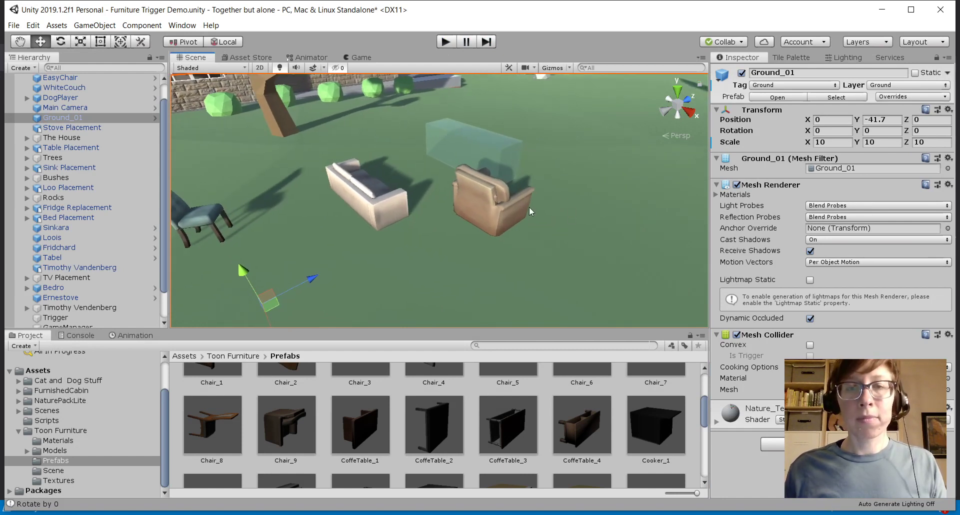
click(476, 145)
click(475, 145)
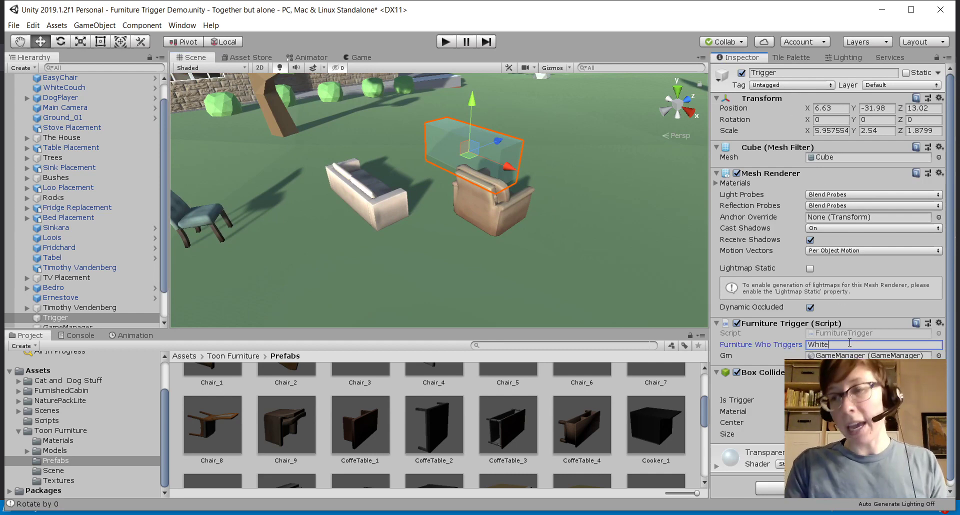
click(505, 208)
click(483, 165)
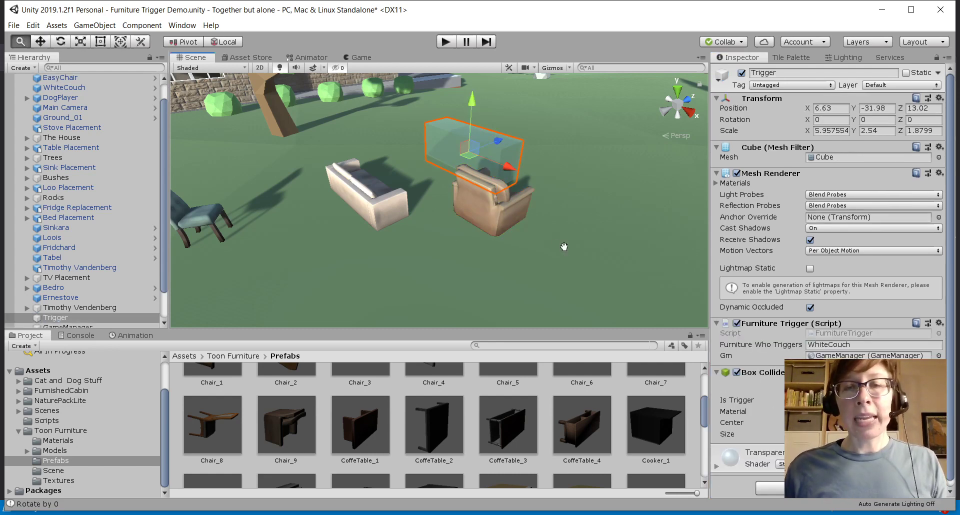
middle_drag(564, 246, 438, 290)
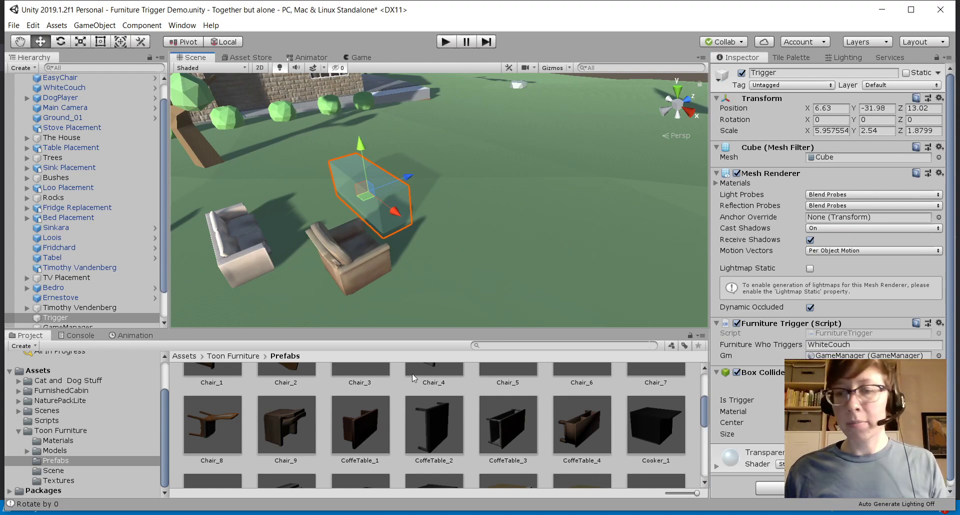
mouse_move(322, 511)
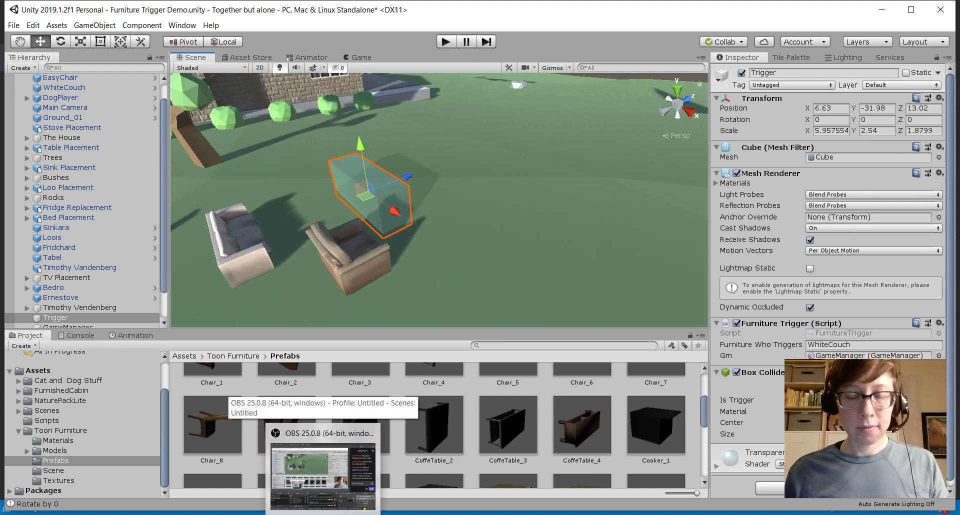
click(364, 493)
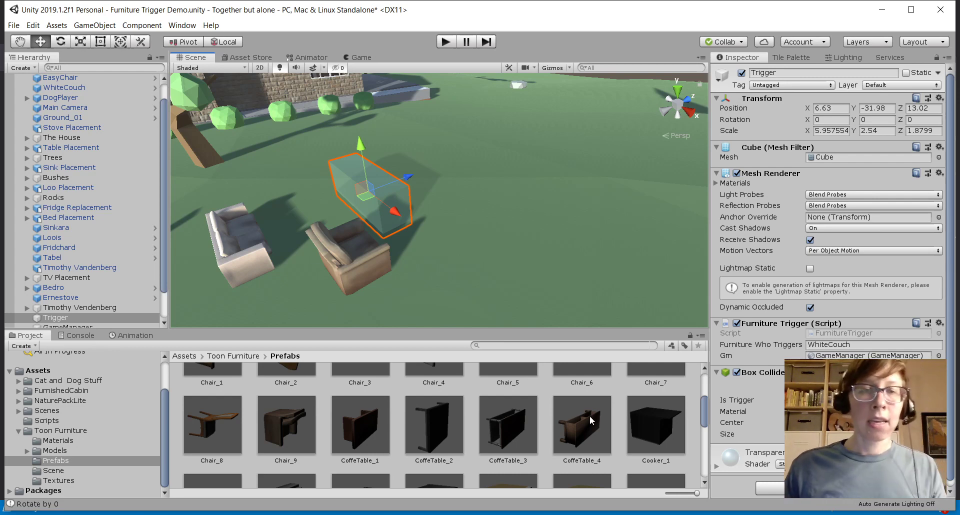
scroll(539, 261, up, 3)
scroll(539, 261, down, 3)
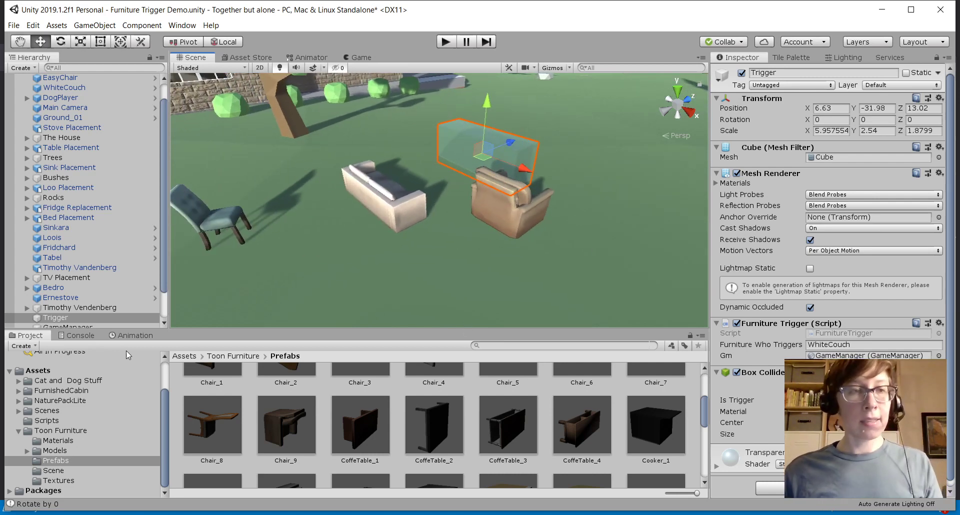
- Duplicate the Trigger and move the copy along the X axis to about X 13.87
click(128, 319)
key(ctrl+d)
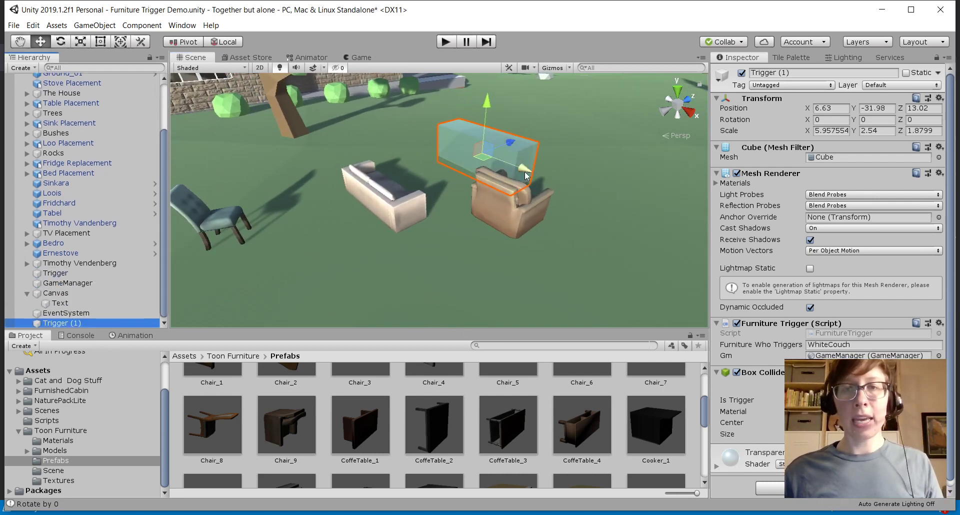
drag(515, 163, 632, 231)
middle_drag(579, 243, 473, 294)
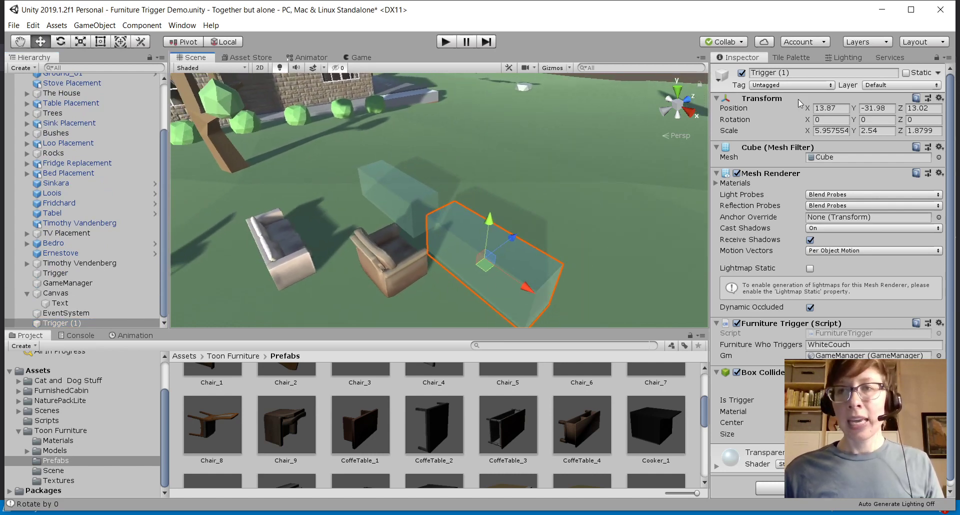
- Set the duplicate trigger's Furniture Who Triggers to "EasyChair" and narrow the box to an X scale of about 2.24
click(826, 344)
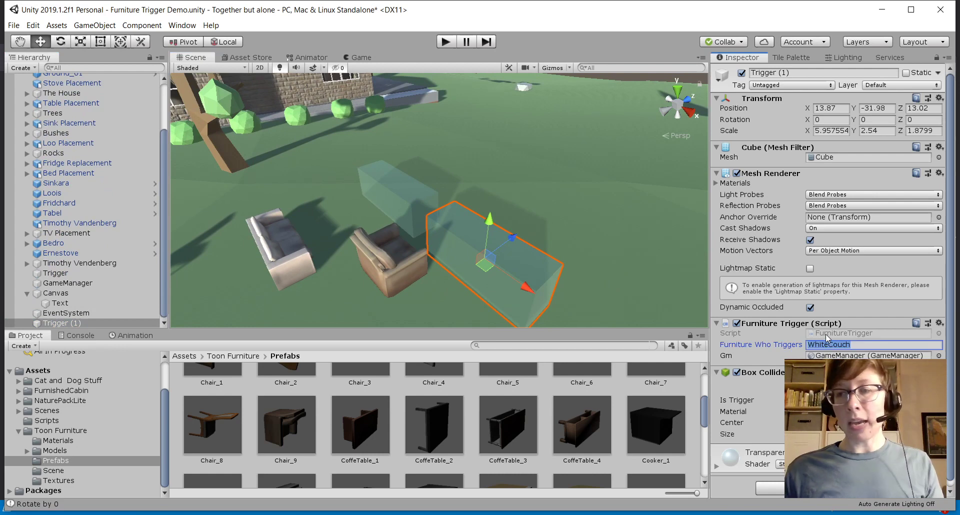
text(EasyChair)
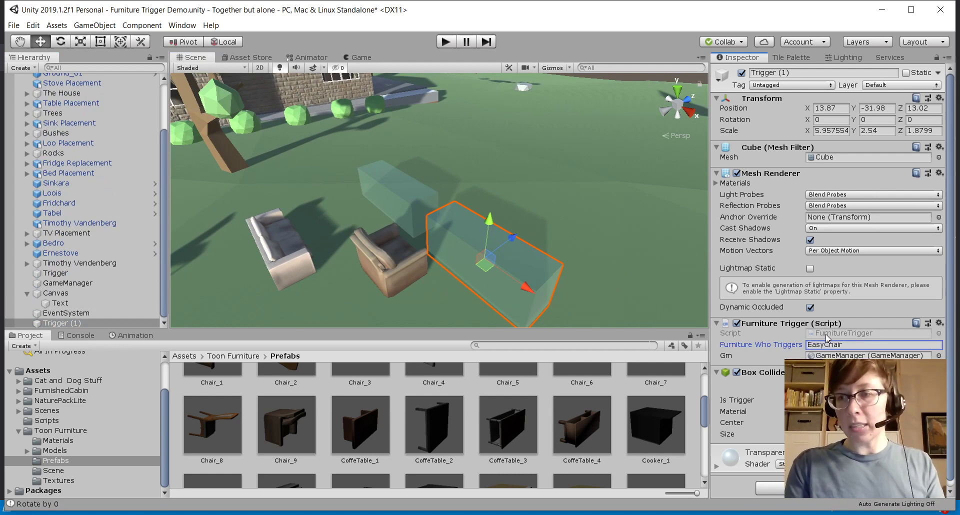
text(r)
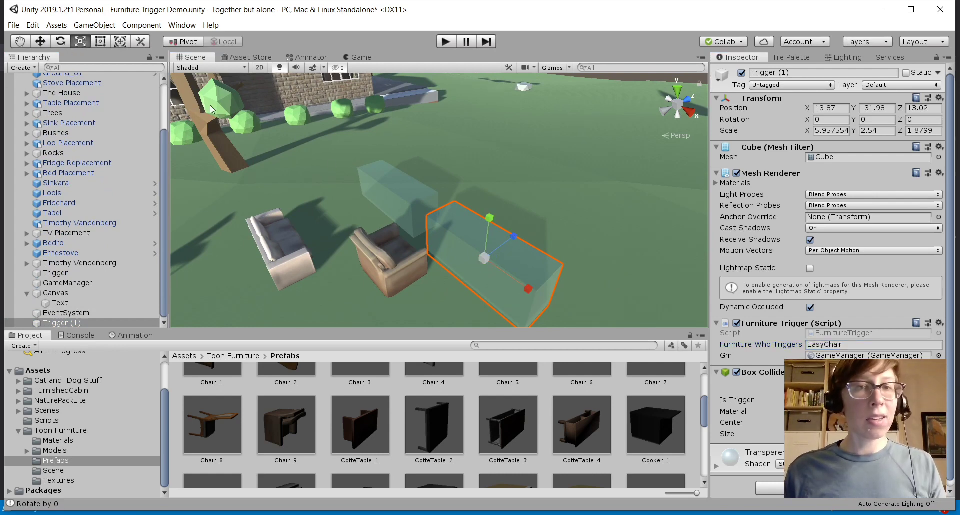
drag(526, 292, 501, 283)
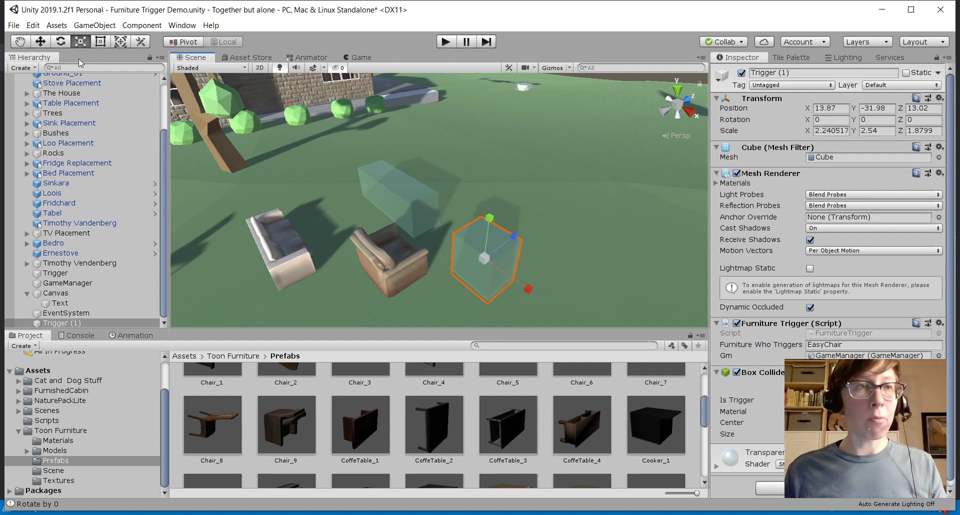
- Move the EasyChair trigger away from the furniture to about Z 20.84 and rotate it about 31.5 degrees around Y
click(41, 41)
drag(511, 238, 632, 193)
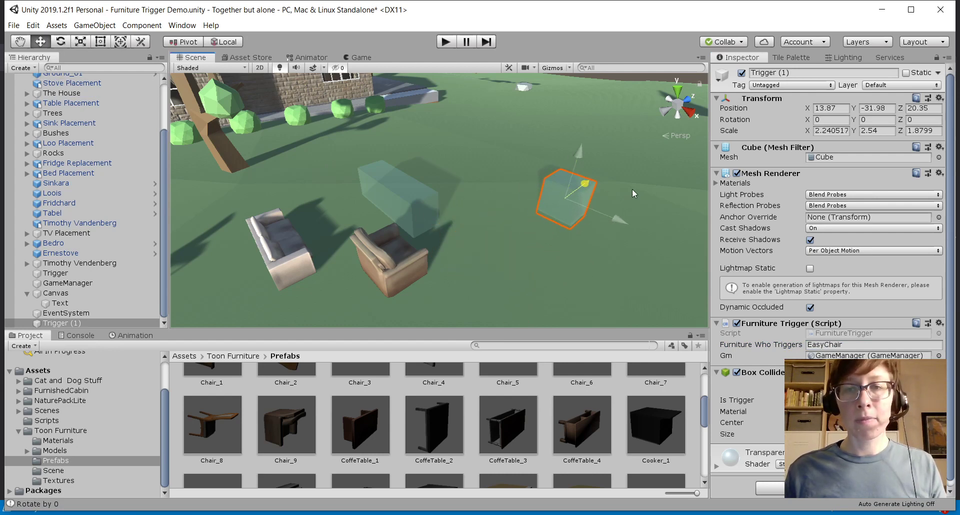
middle_drag(606, 269, 496, 236)
click(61, 43)
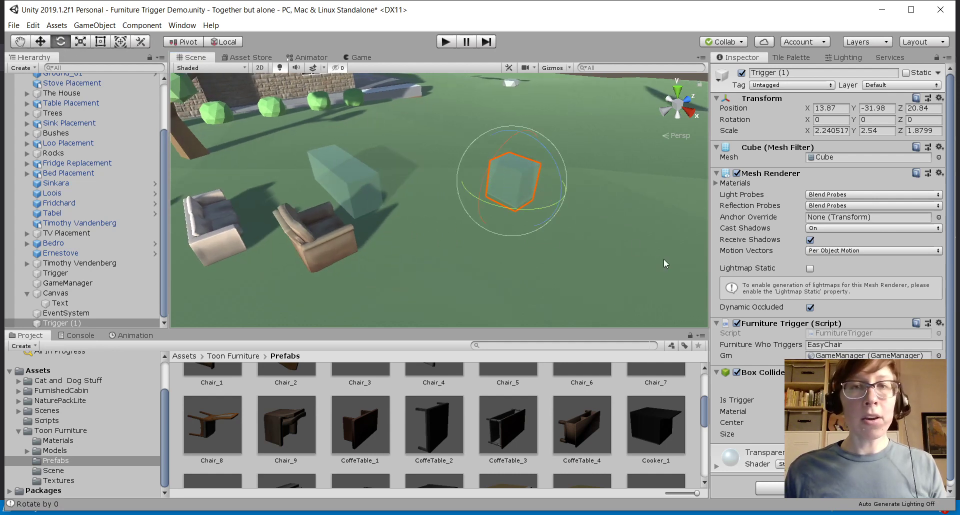
drag(541, 209, 365, 174)
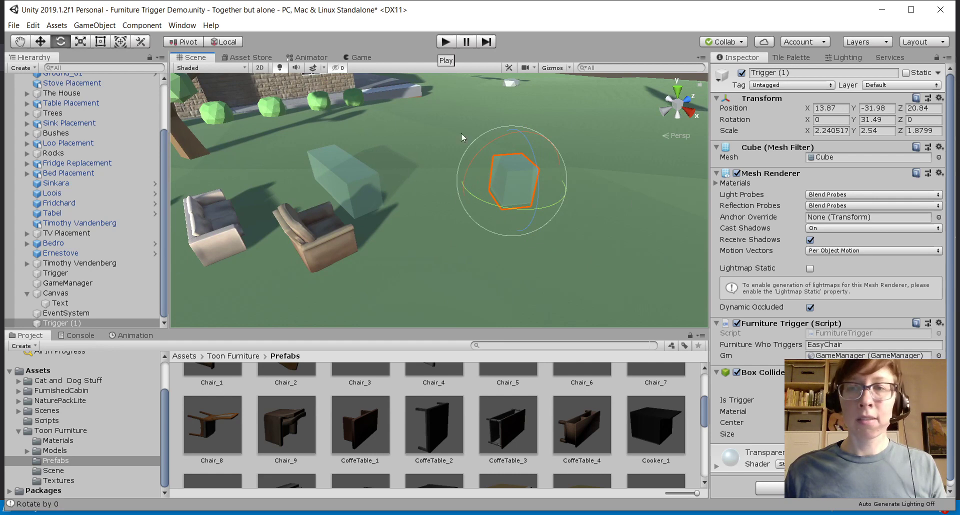
- Play-test pushing the WhiteCouch into the original trigger and the EasyChair into the small one with the player chair
click(444, 42)
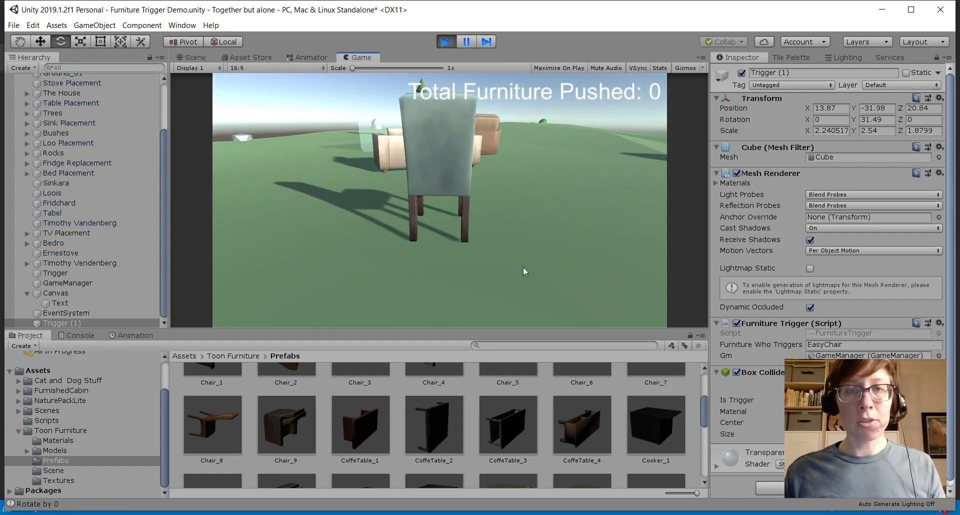
key(w)
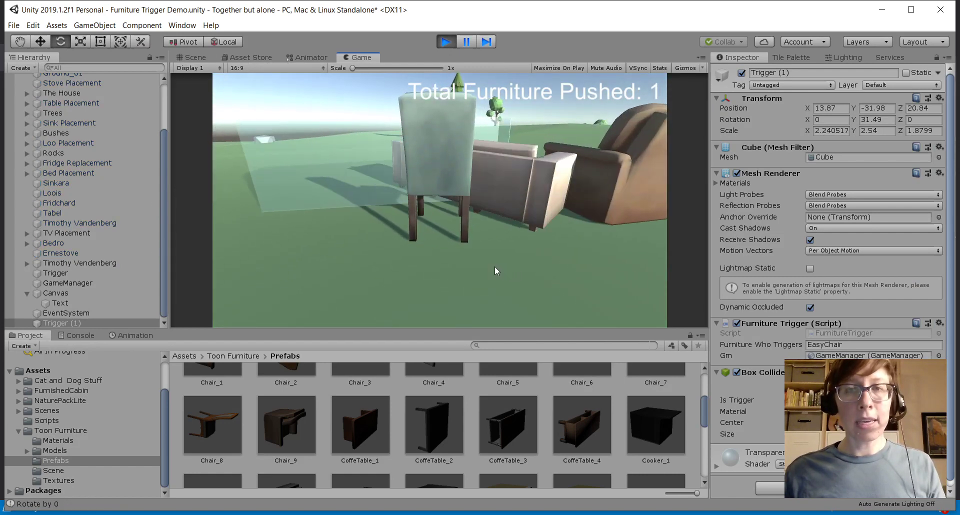
key(s)
key(d)
key(w)
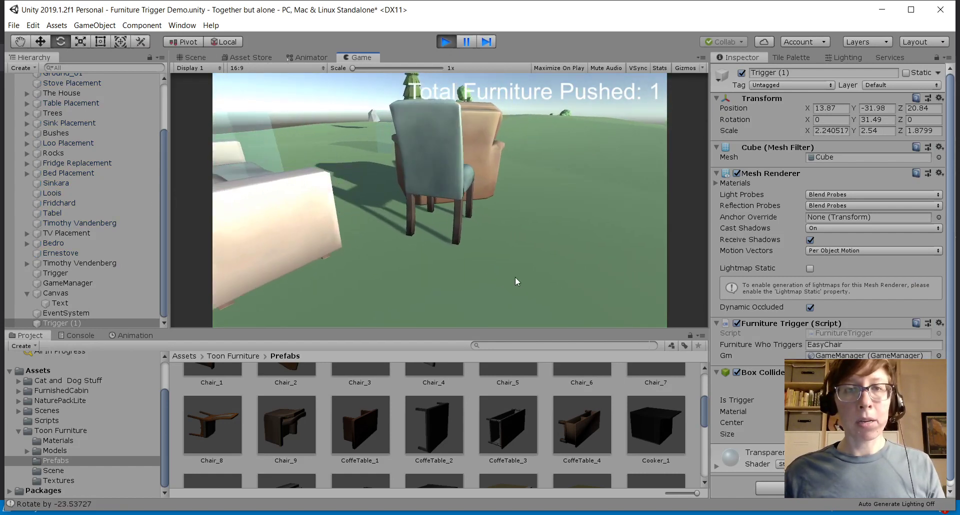
key(d)
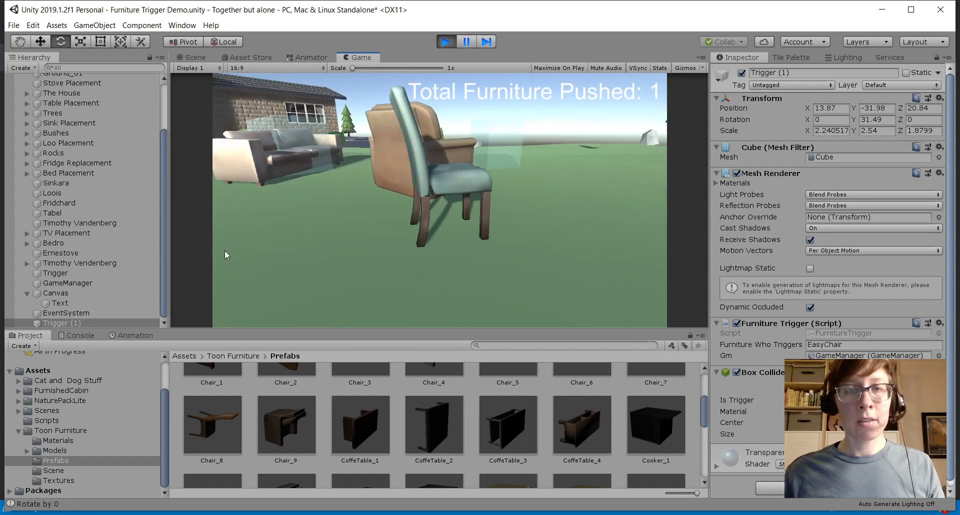
key(d)
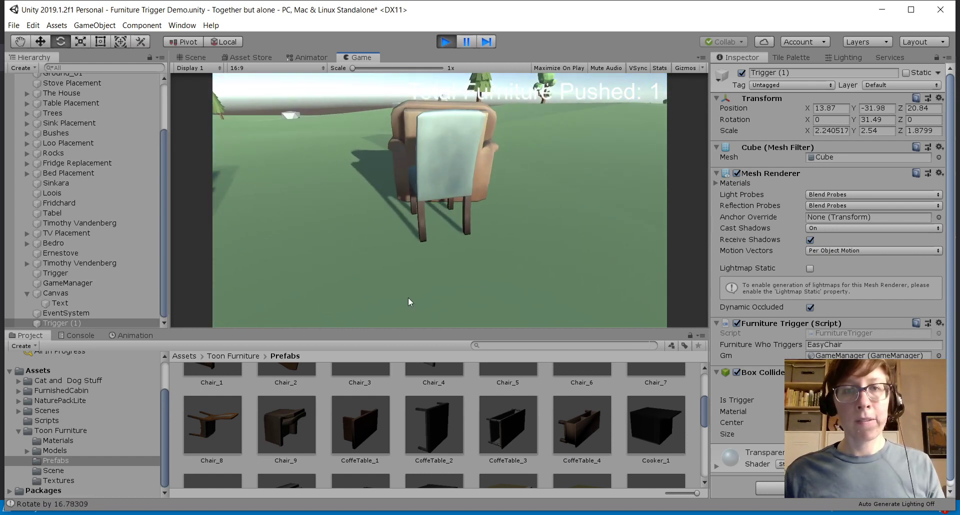
key(a)
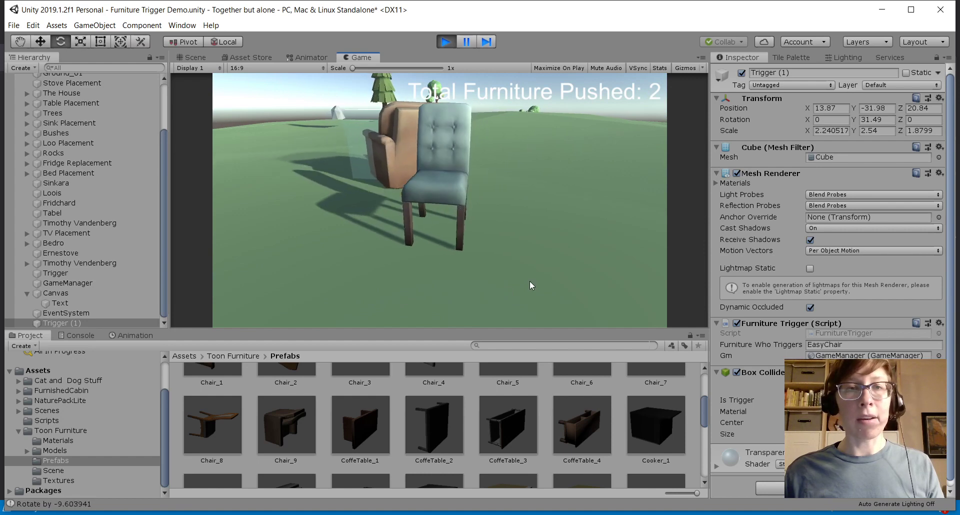
- Push the WhiteCouch and EasyChair in and out of their own triggers again to check whether Total Furniture Pushed counts repeats
key(a)
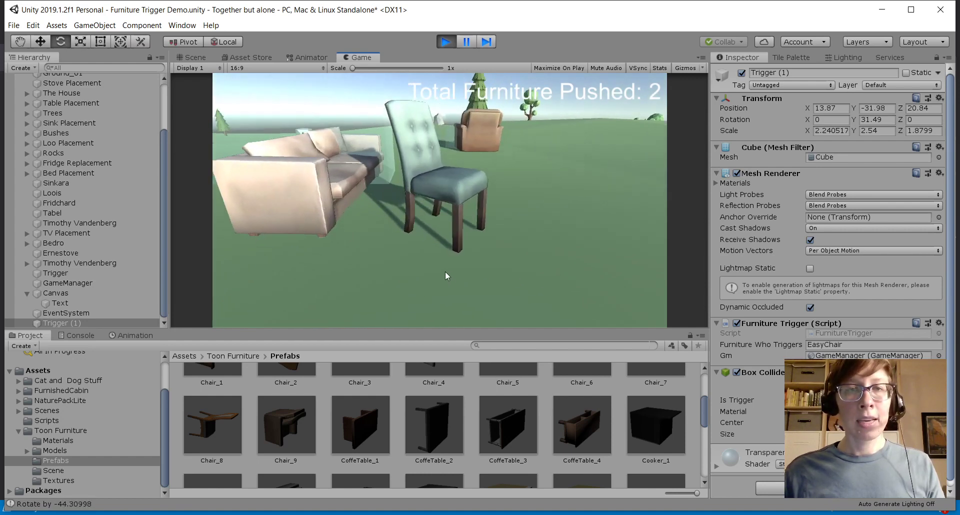
key(a)
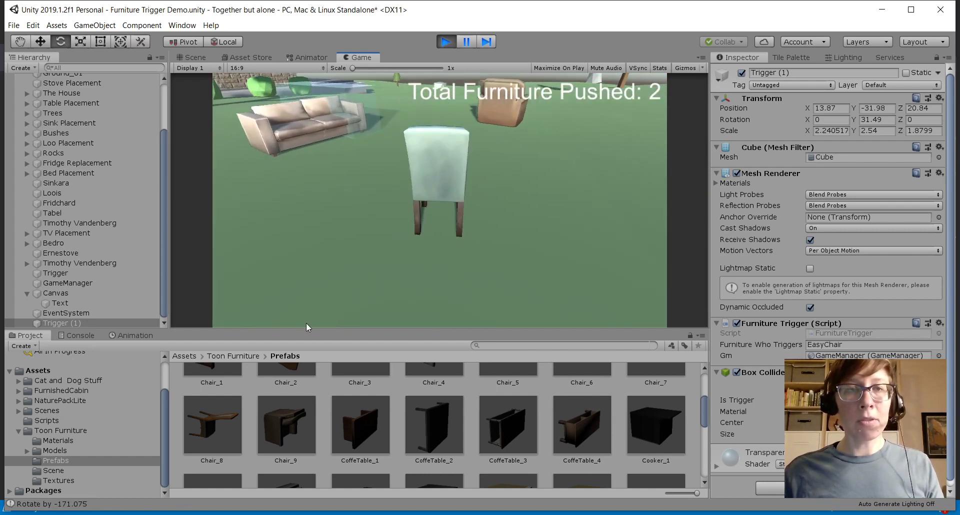
key(a)
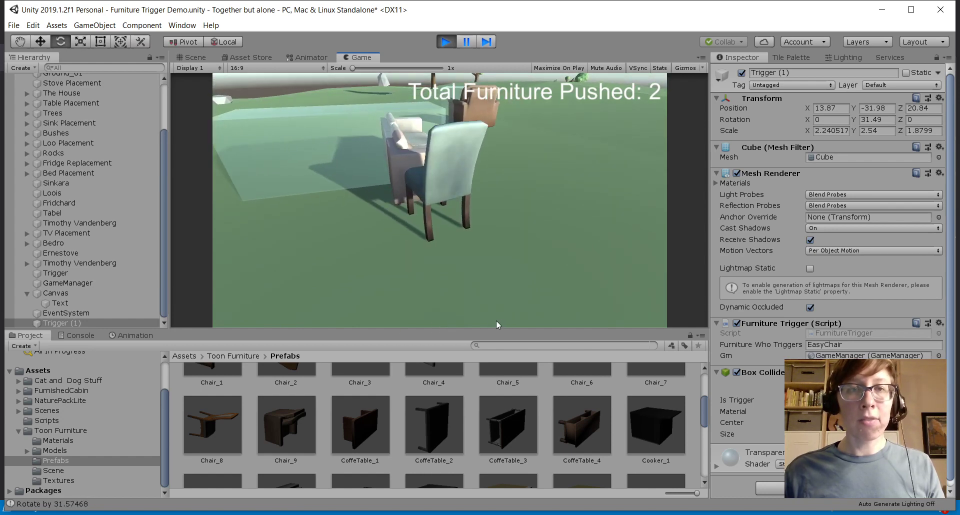
key(a)
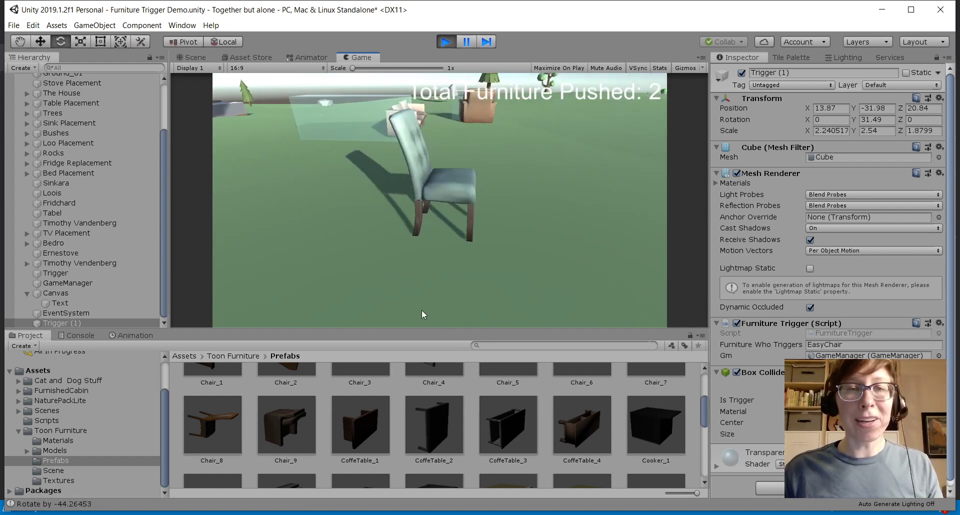
key(w)
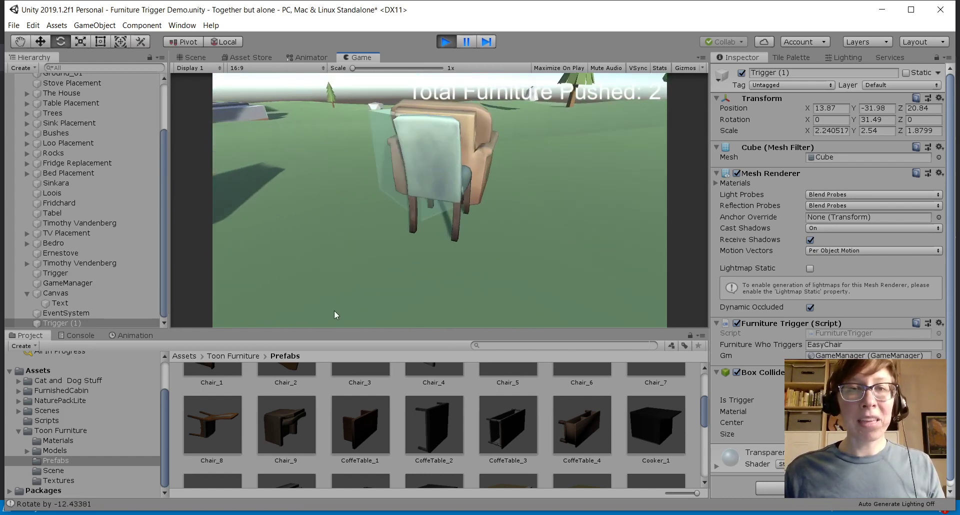
key(a)
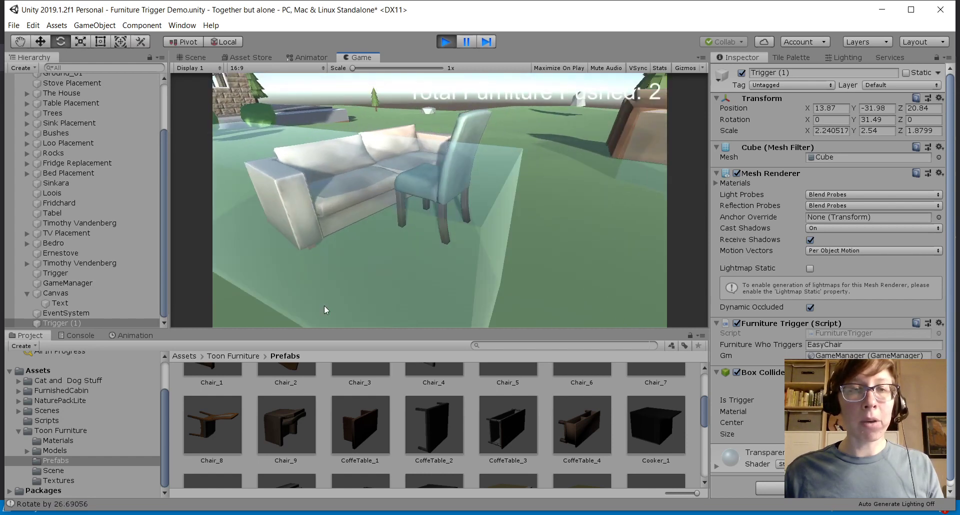
key(a)
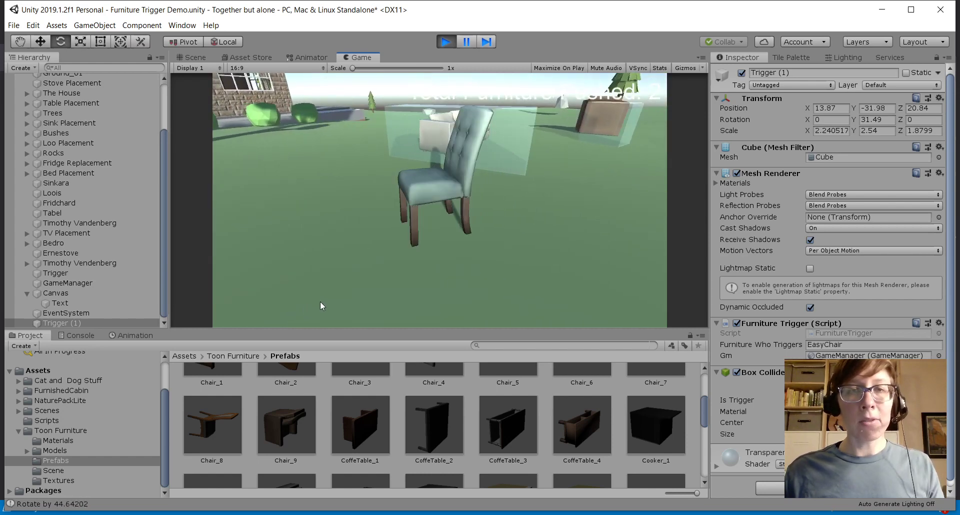
- Circle the player chair behind the WhiteCouch and push the couch back across the large trigger to test the count
key(w)
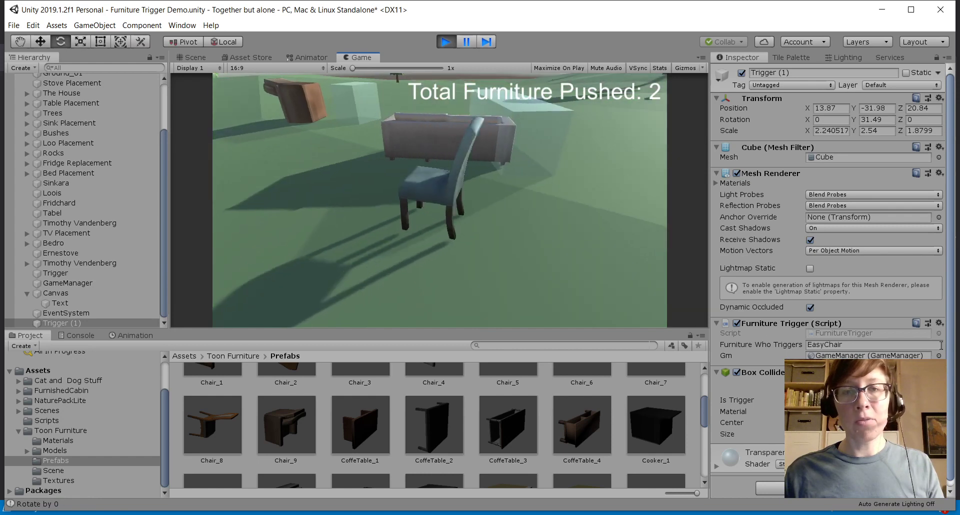
key(w)
key(d)
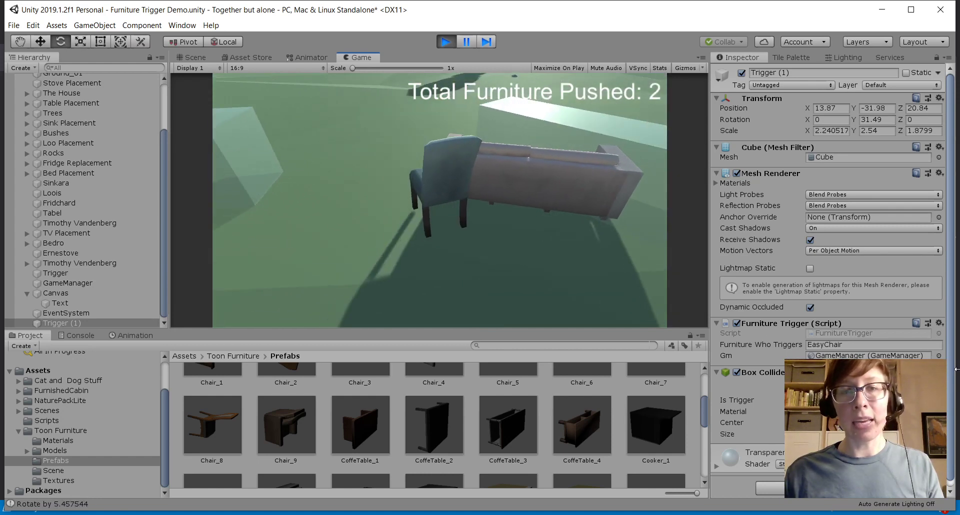
key(a)
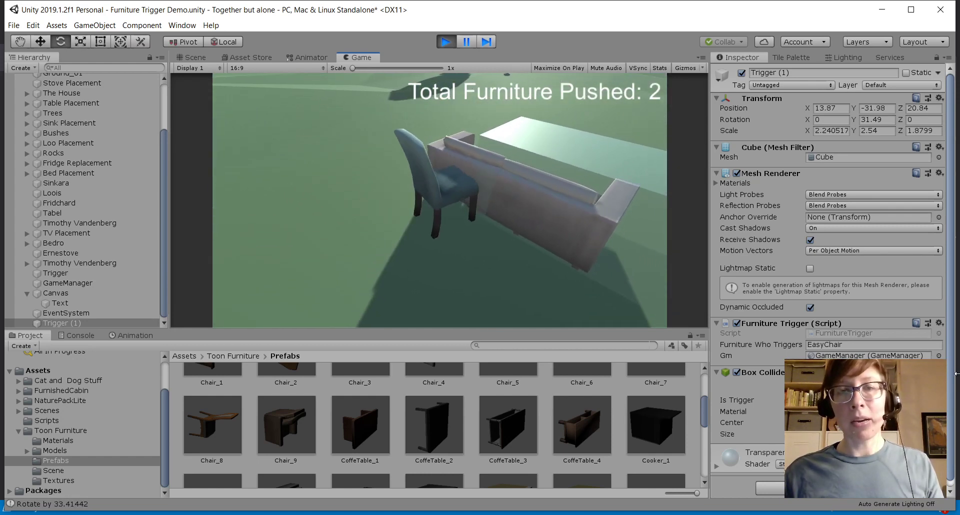
key(d)
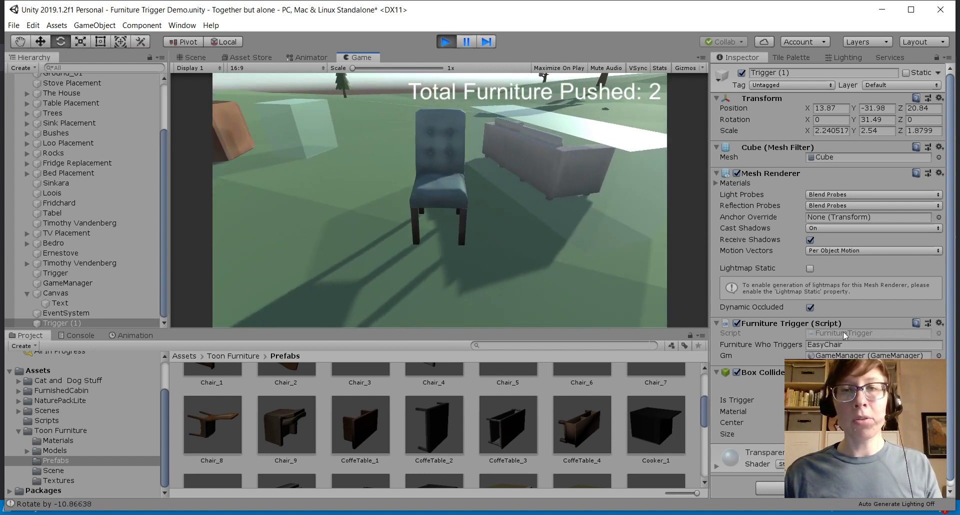
key(a)
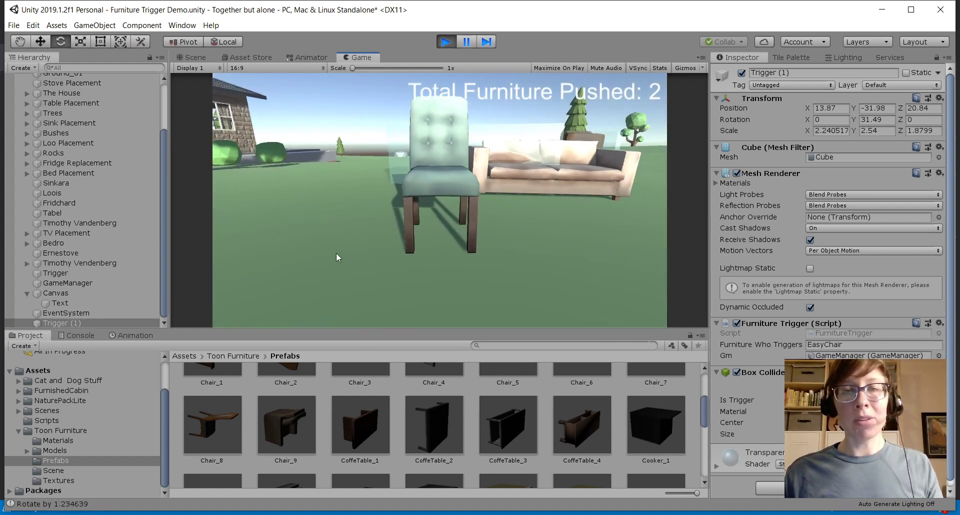
- Push the EasyChair around the small trigger with the player chair to recheck the count, and end the play test
key(s)
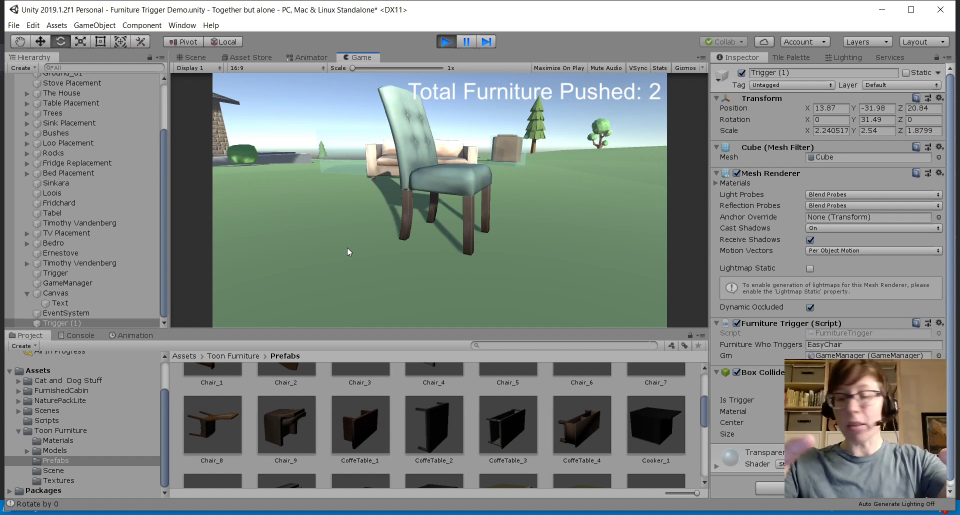
key(w)
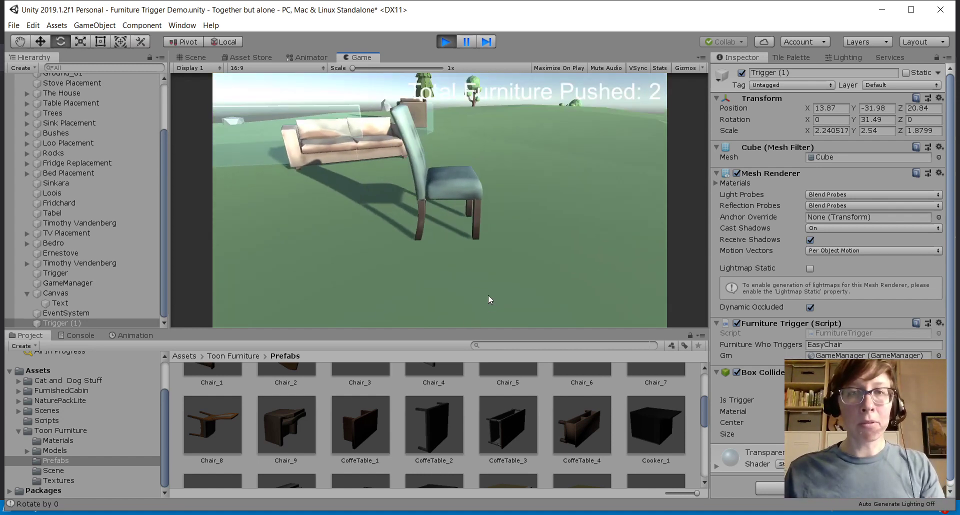
key(w)
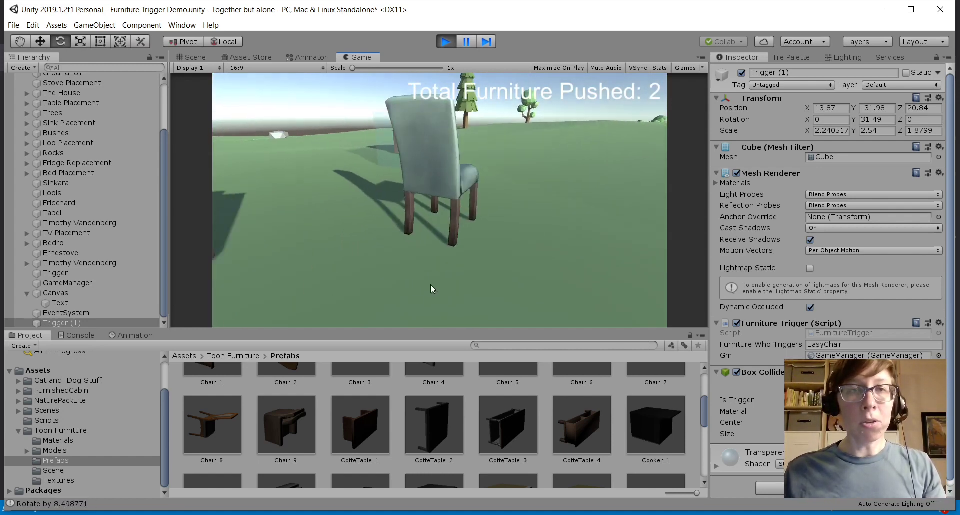
key(w)
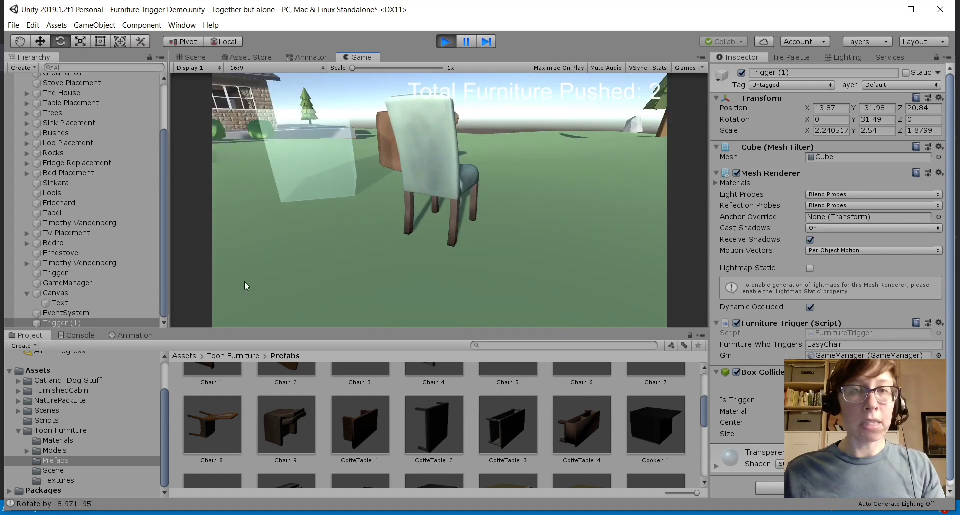
key(w)
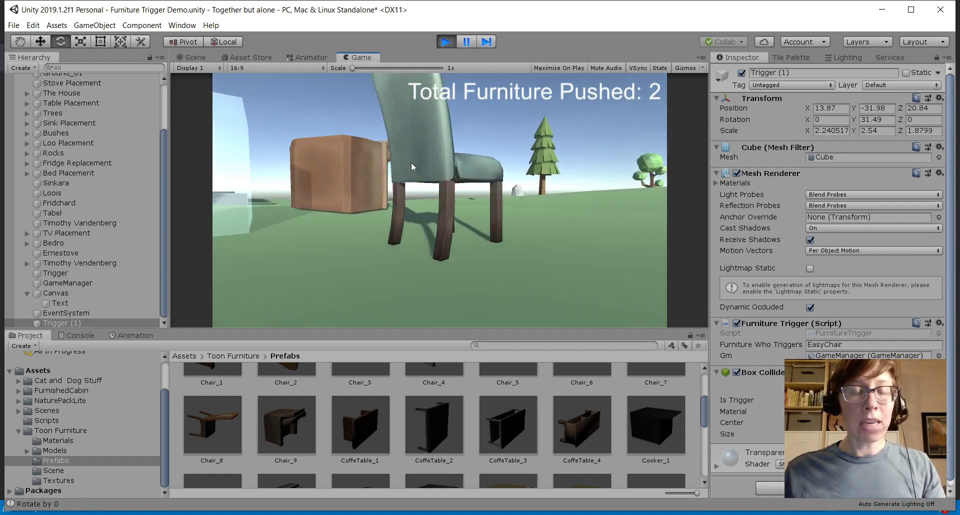
key(w)
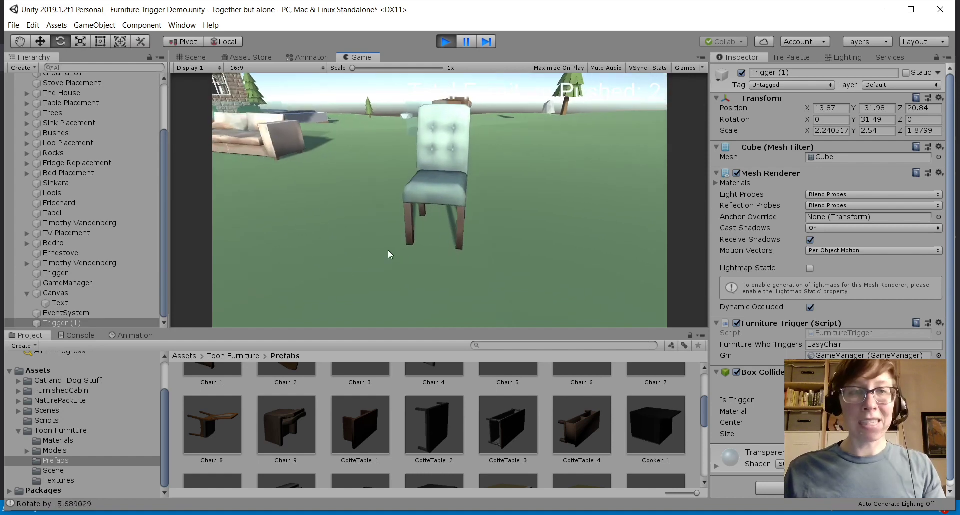
key(ctrl+p)
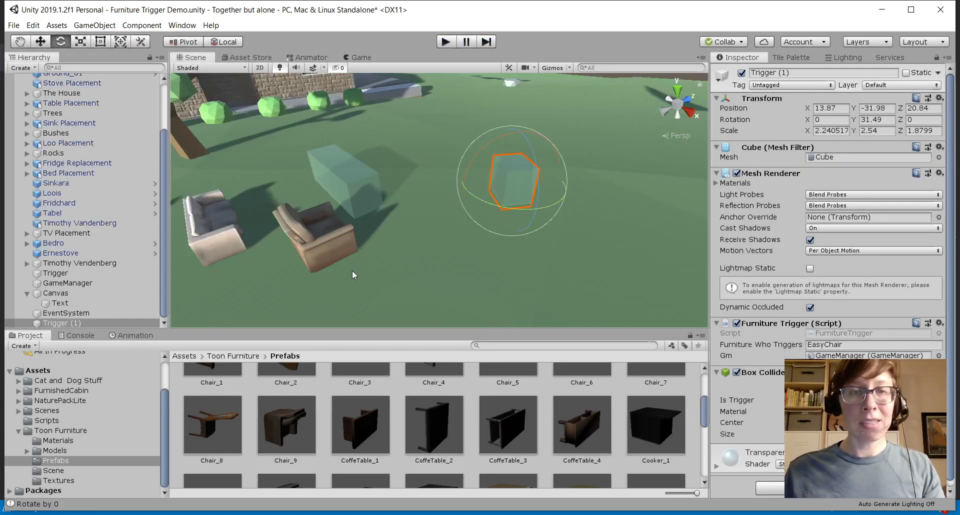
- Select the WhiteCouch in the scene and show its Rigidbody constraints
click(227, 233)
key(f)
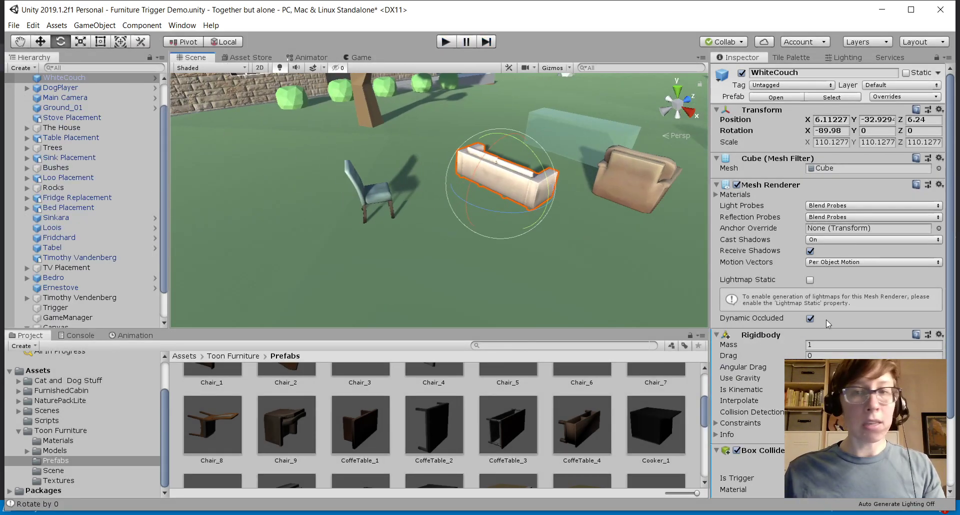
scroll(794, 326, down, 3)
click(718, 339)
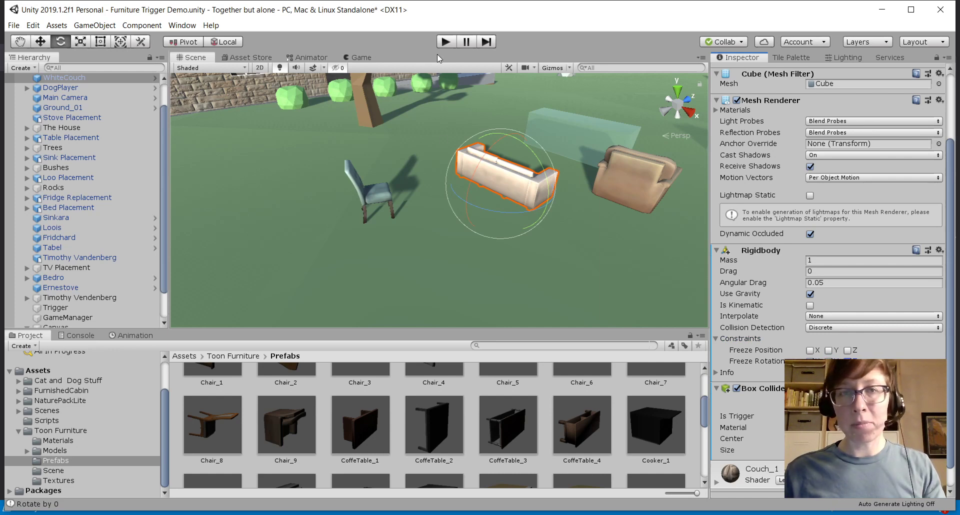
- Restart the play test and push the WhiteCouch into the large original trigger with the player chair
click(445, 42)
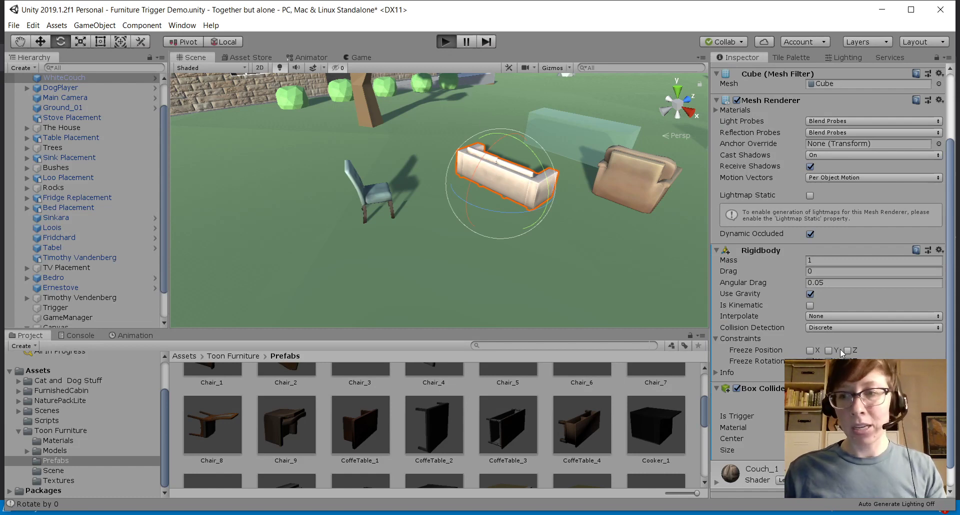
key(w)
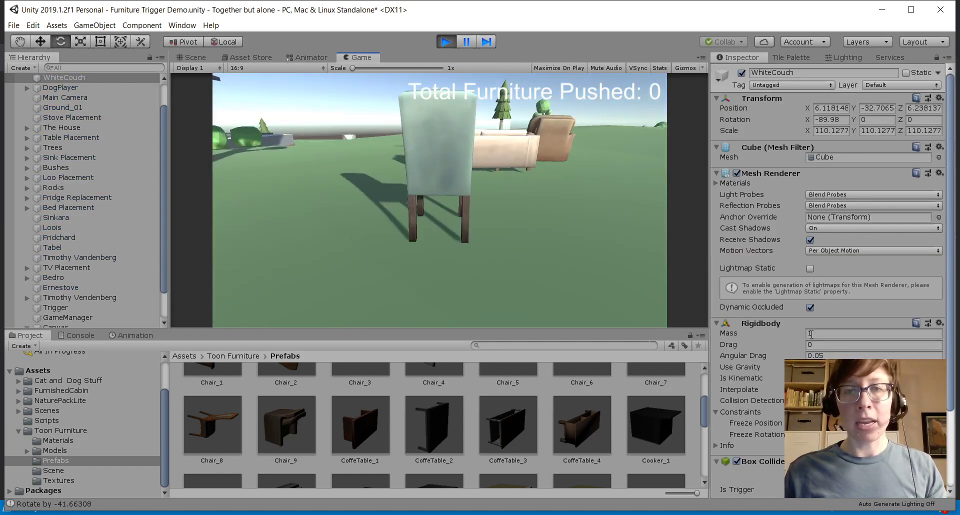
key(w)
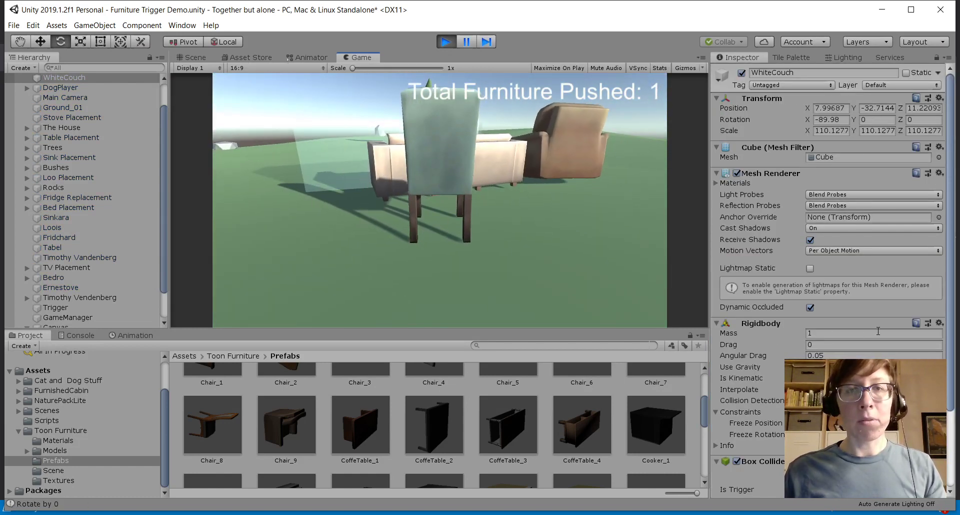
key(a)
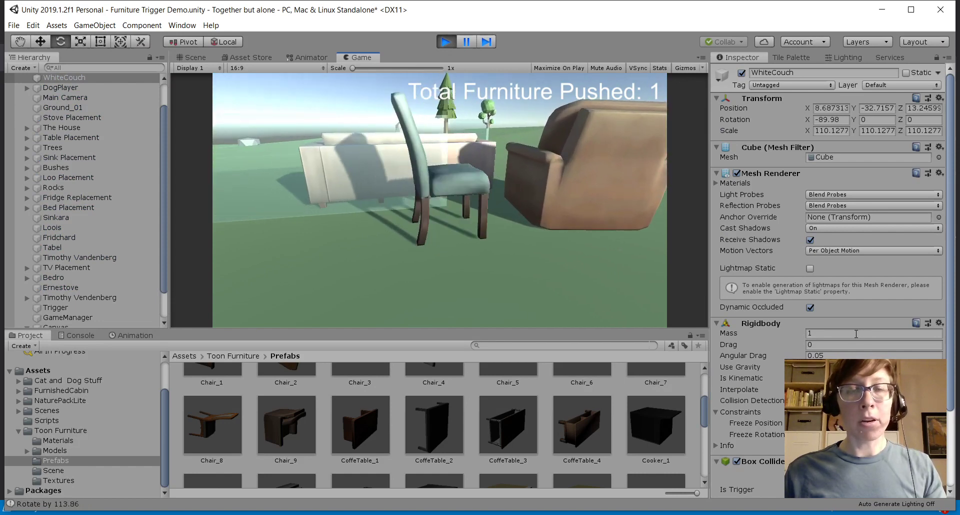
key(d)
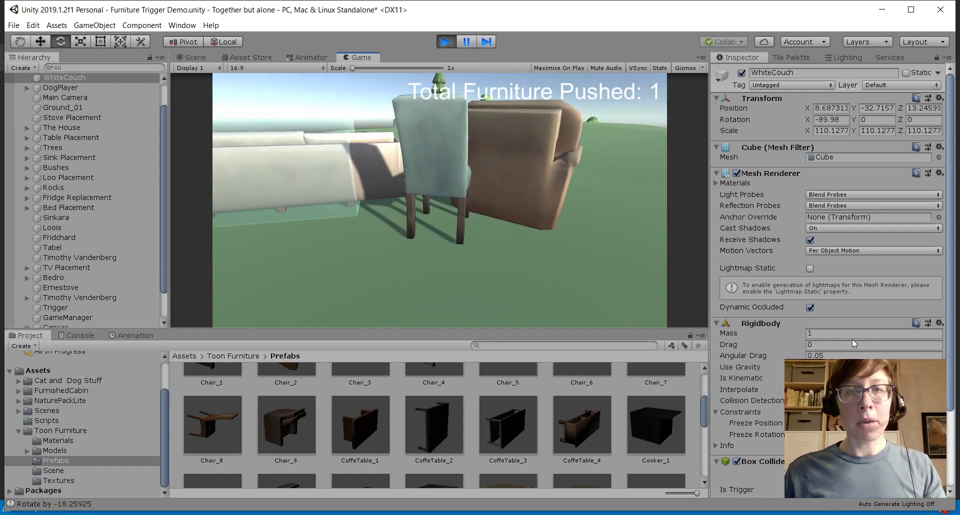
key(d)
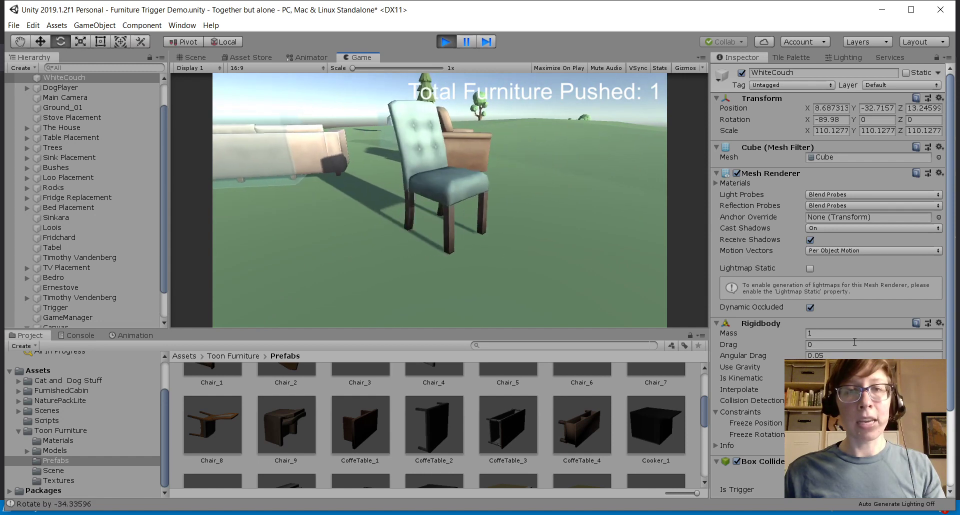
key(w)
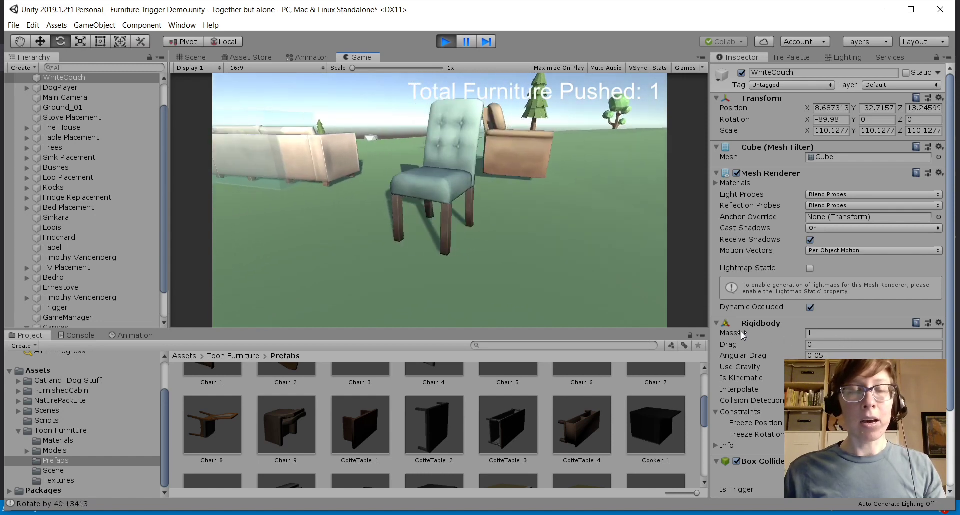
- Push the WhiteCouch through the large trigger and out the far side, well beyond both triggers
key(w)
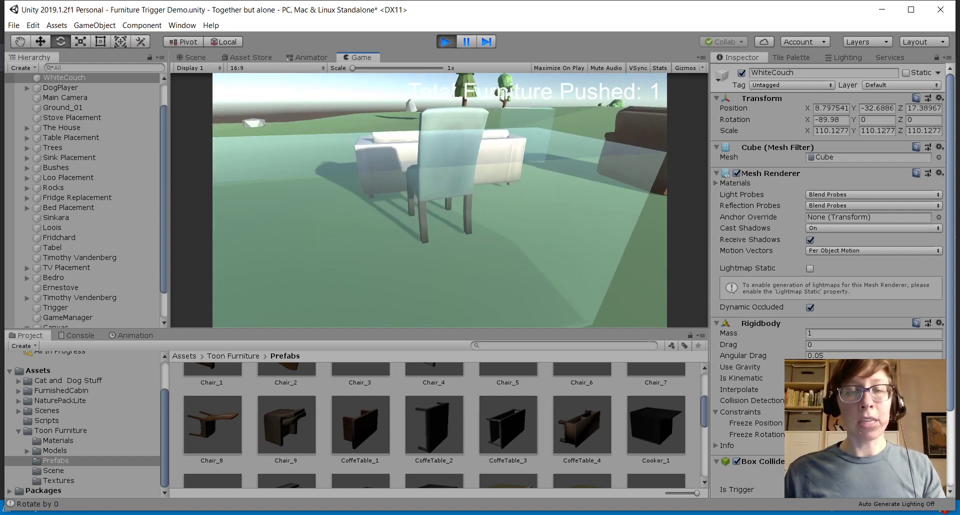
key(a)
key(d)
key(w)
key(a)
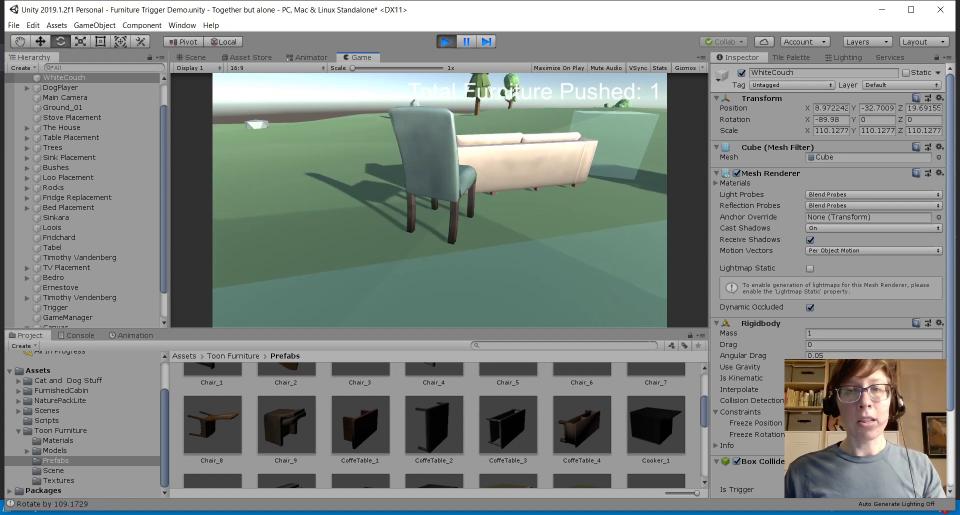
key(w)
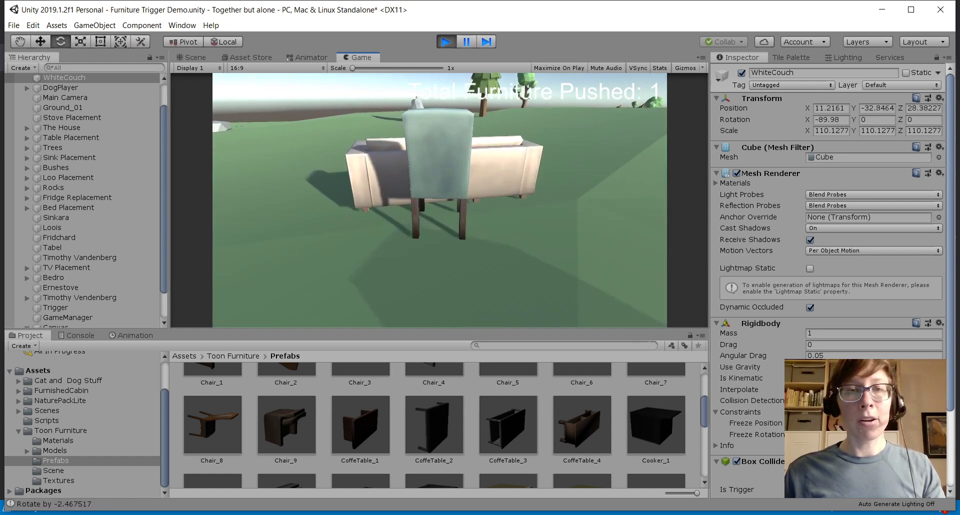
key(a)
key(d)
key(w)
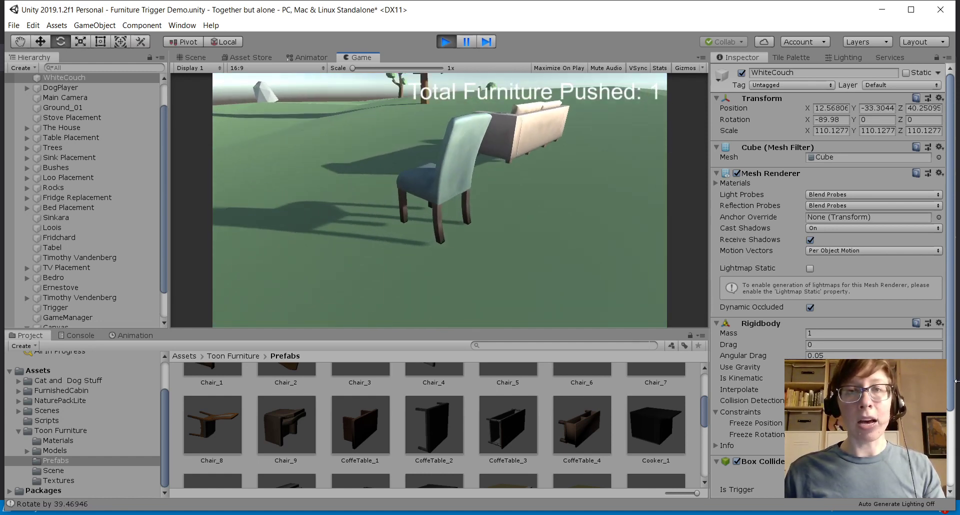
- Go around the WhiteCouch and push it back into the small EasyChair trigger to test that it ignores the couch
key(w)
key(d)
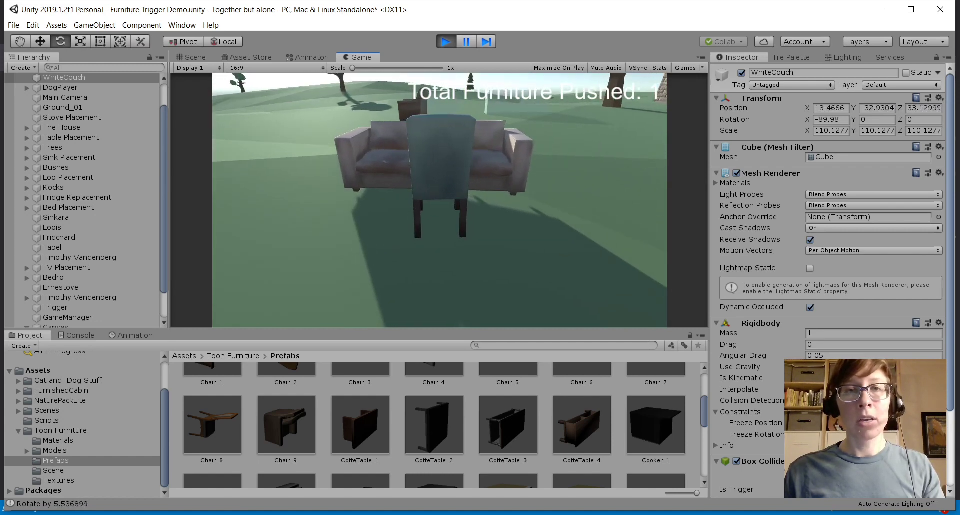
key(s)
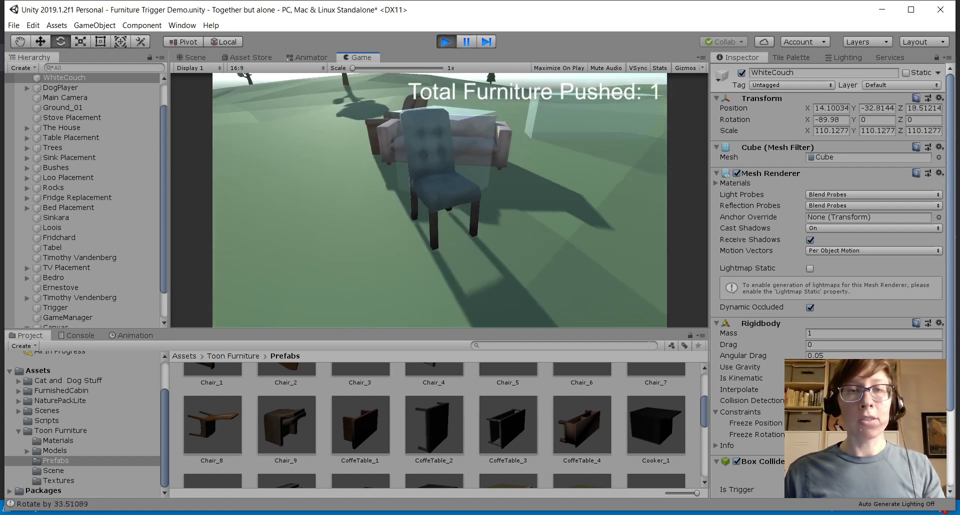
key(a)
key(w)
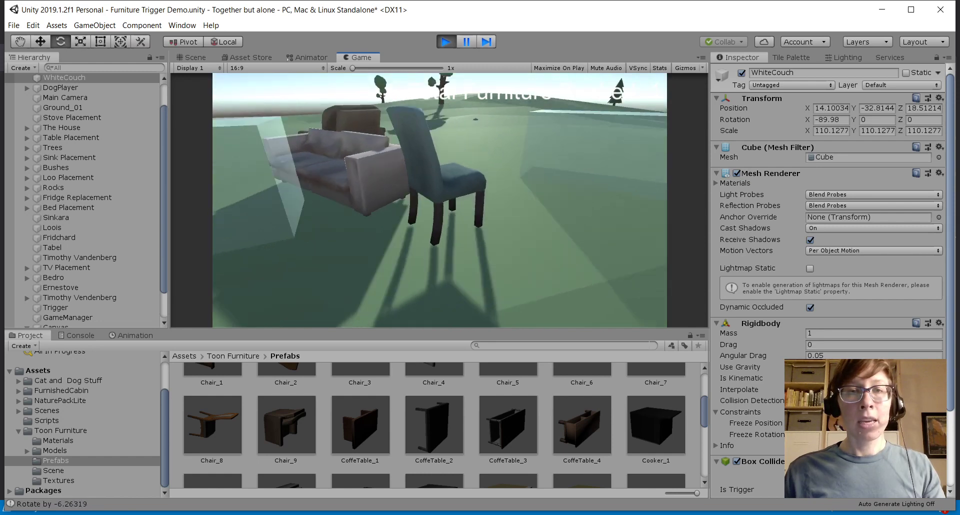
- Stop the play test and select the EasyChair in the scene to check its Rigidbody constraints
key(a)
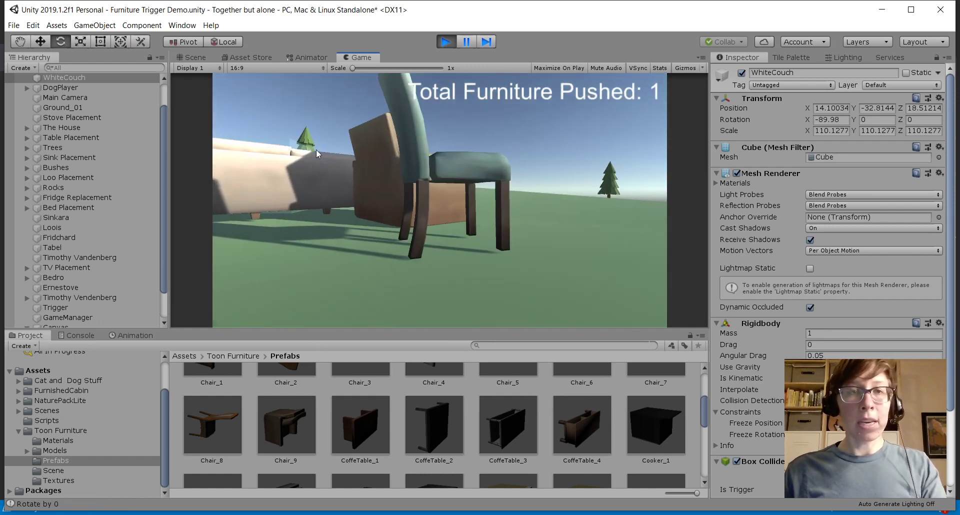
key(ctrl+p)
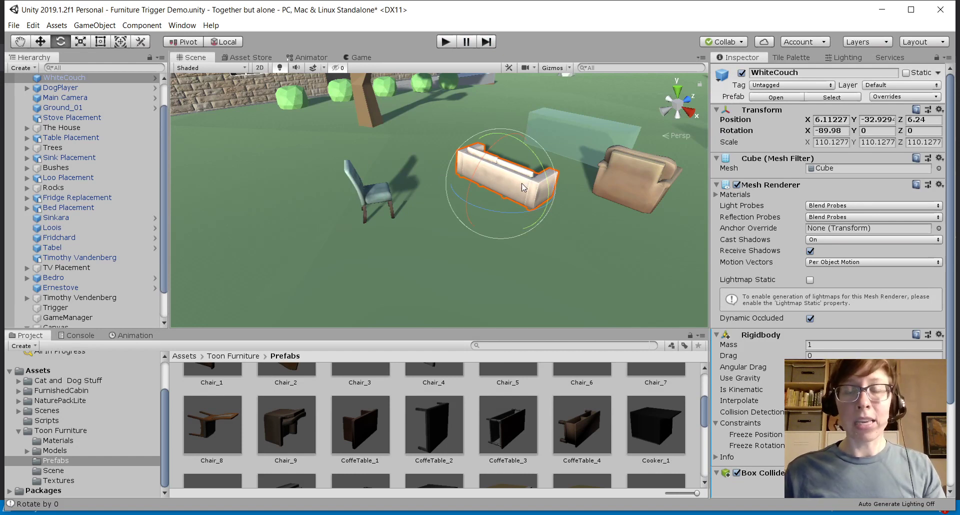
scroll(750, 235, down, 4)
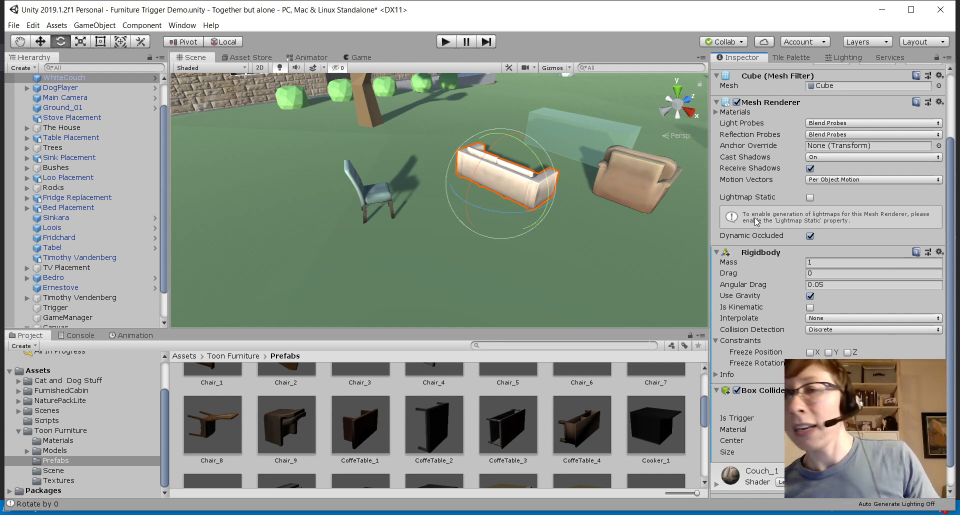
click(620, 183)
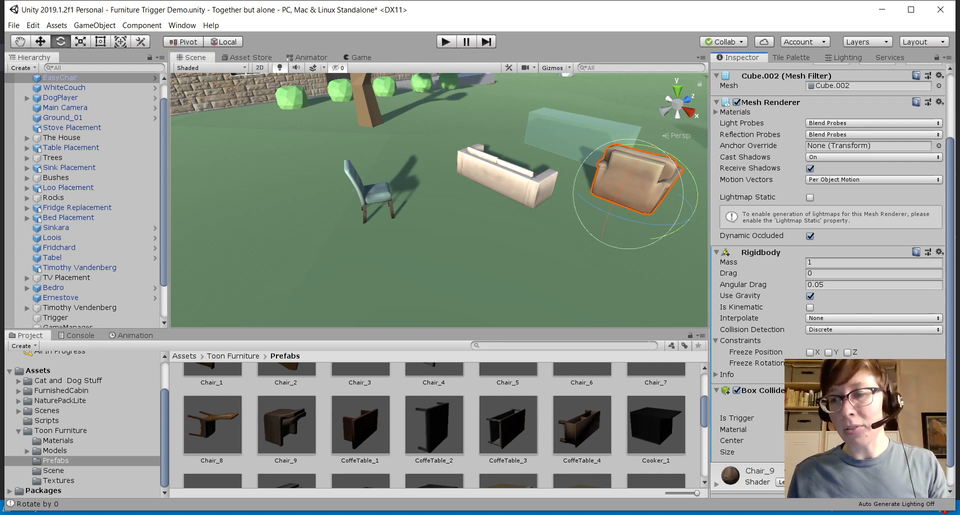
- Run another play test, pushing the WhiteCouch into the large trigger and the EasyChair into the small one, and stop it
click(444, 42)
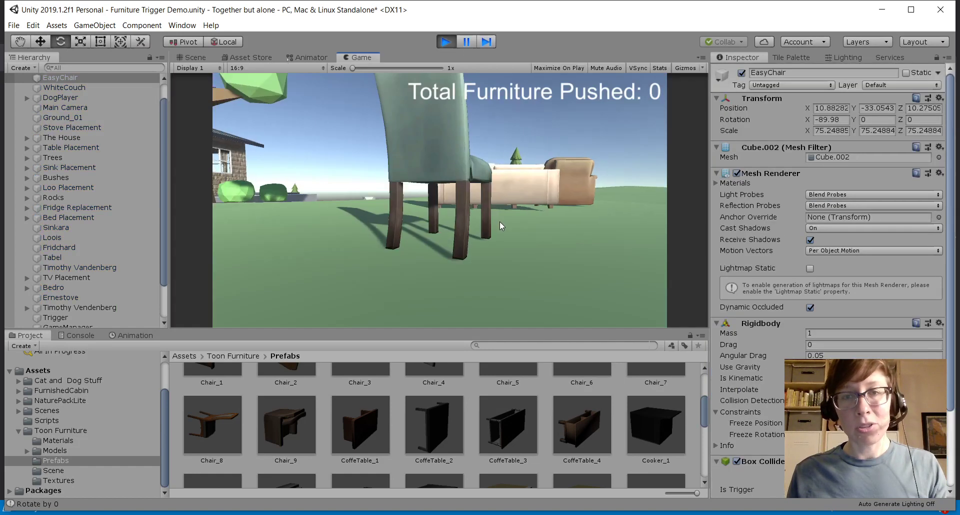
key(w)
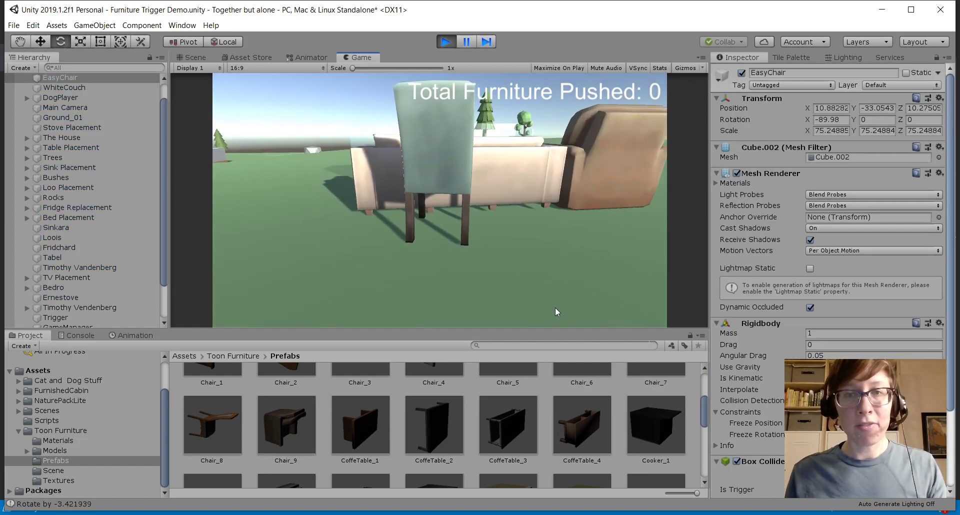
key(d)
key(w)
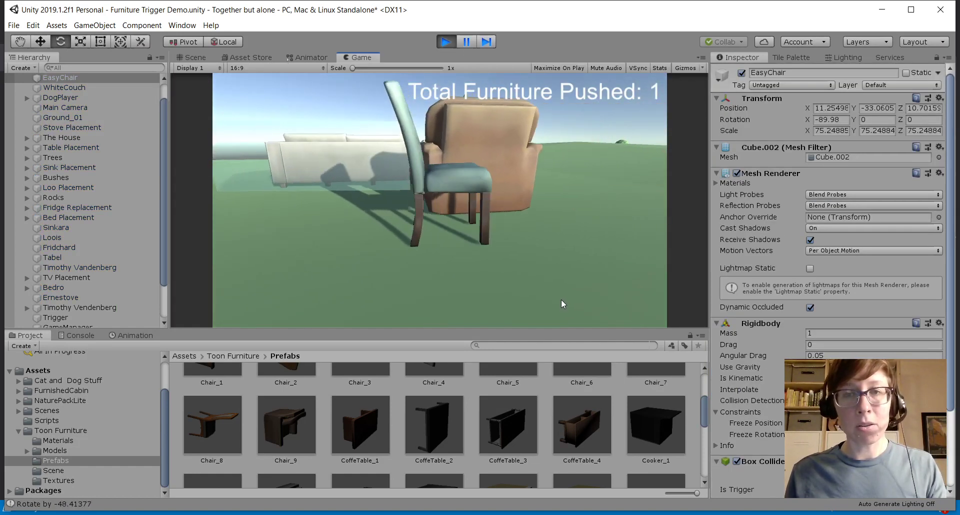
key(w)
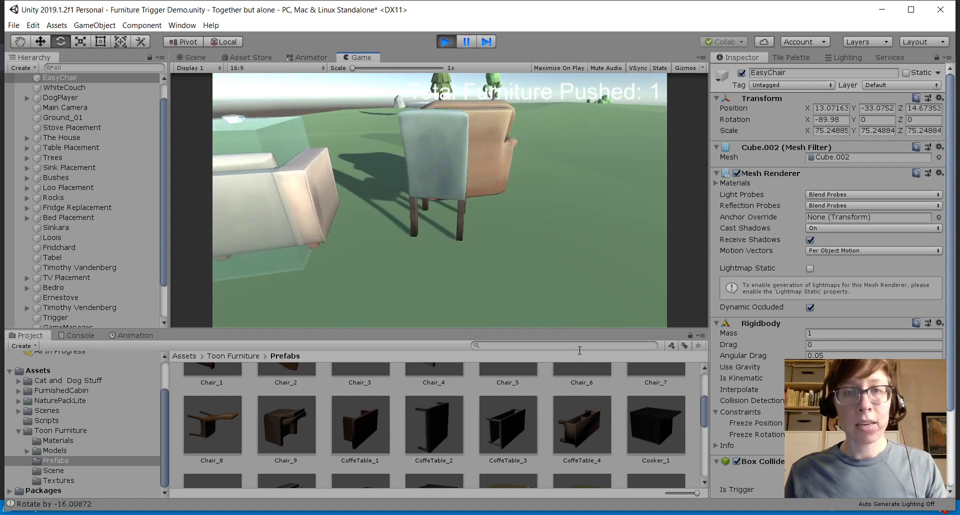
key(s)
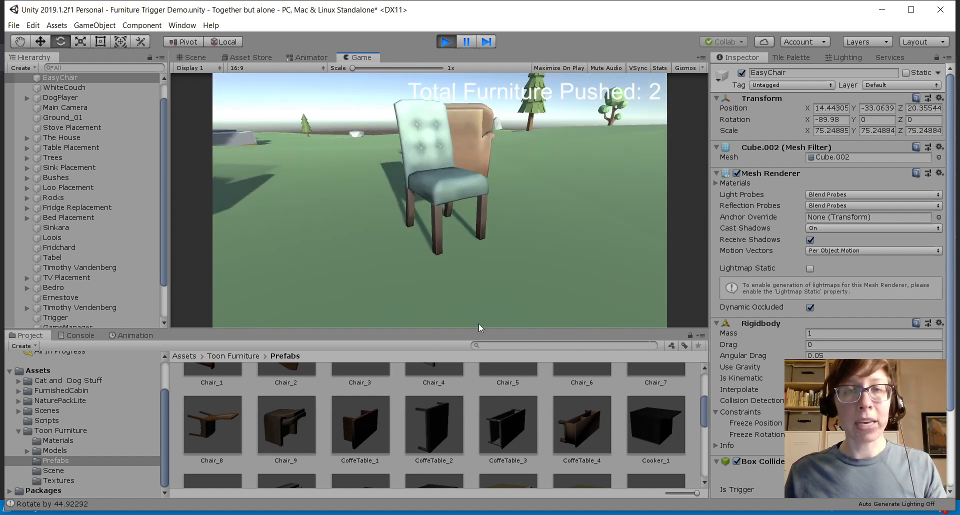
key(w)
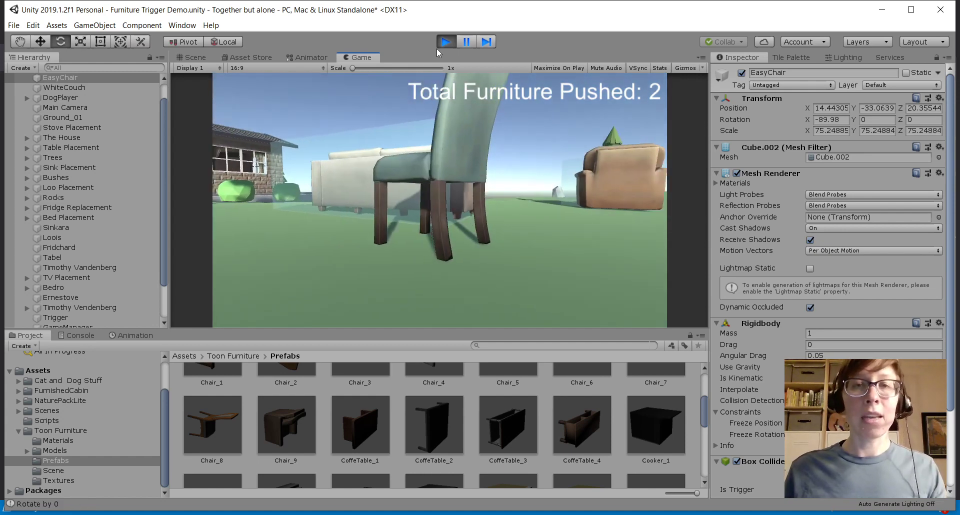
key(ctrl+p)
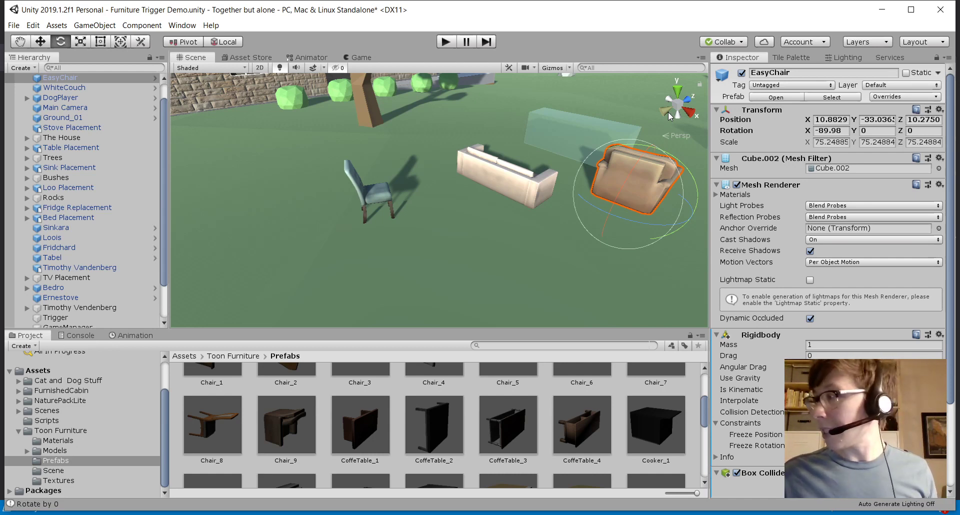
- Save the scene and publish the change to Collab with the description "Tweak furniture physics"
click(14, 25)
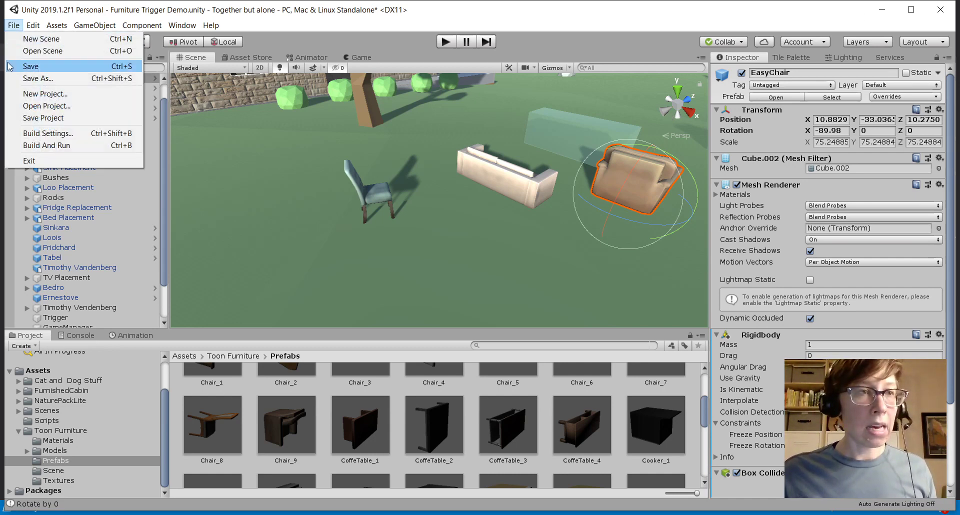
click(8, 66)
click(722, 42)
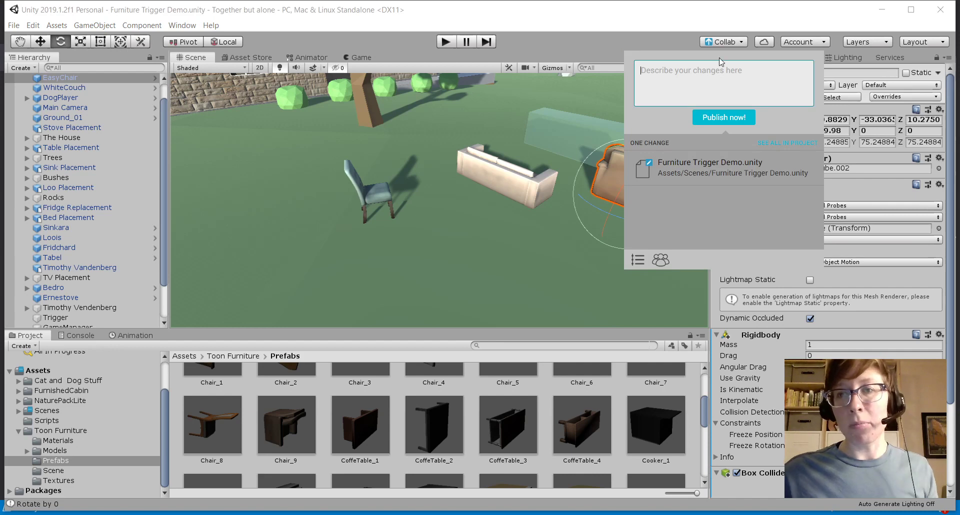
text(Tweak)
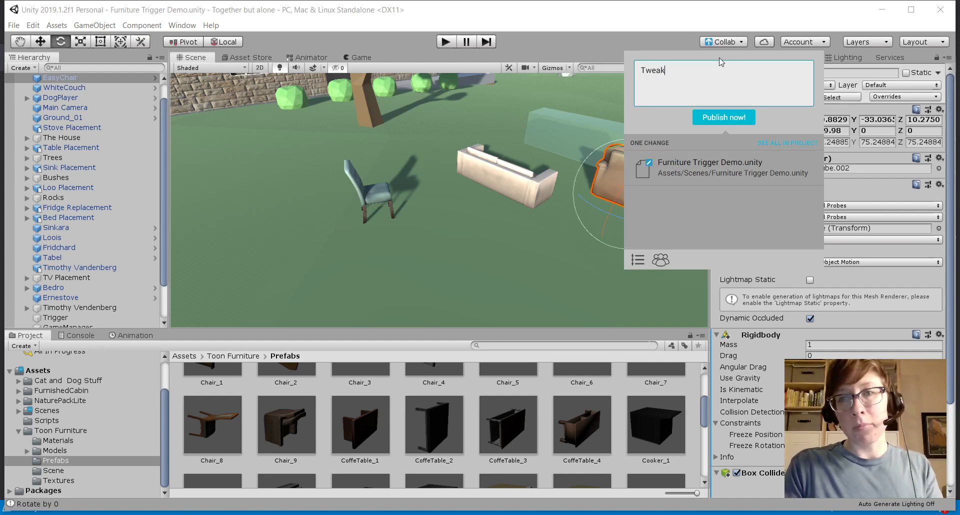
text( furniture physics)
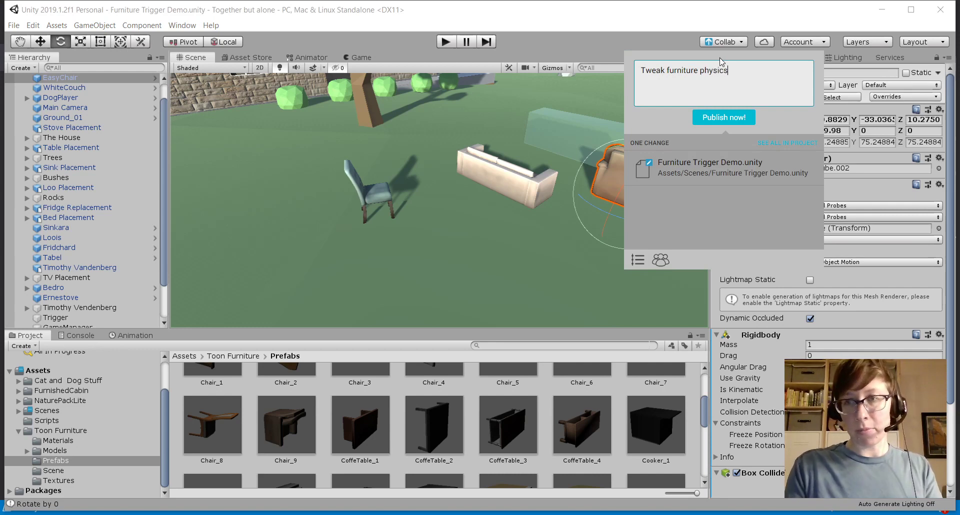
click(731, 117)
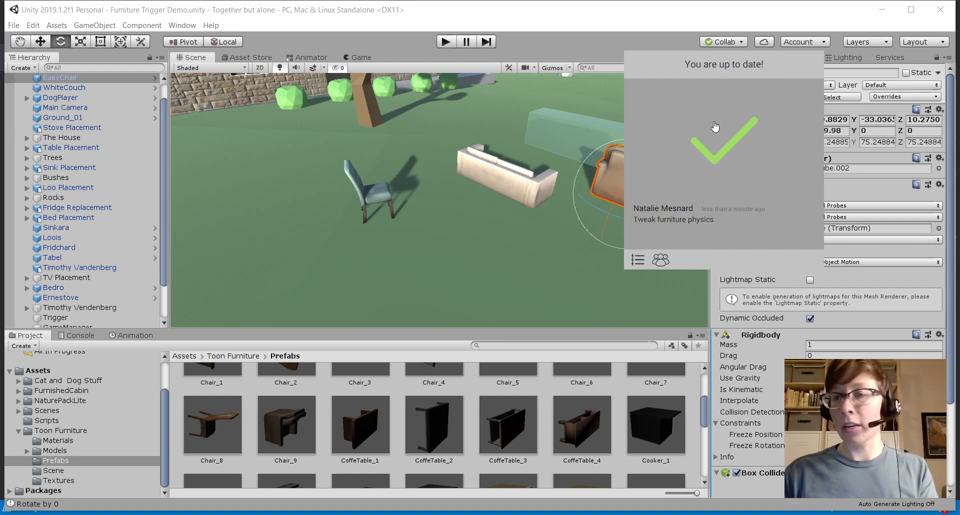
click(577, 50)
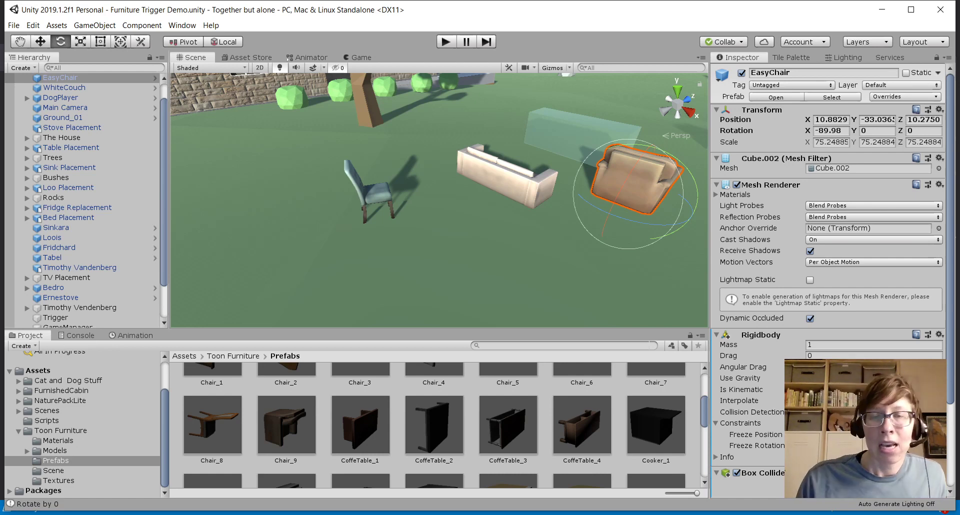
- Maximize the editor, switch to the Unity window with the DogDemo scene and examine the bedroom around the queen bed
click(910, 9)
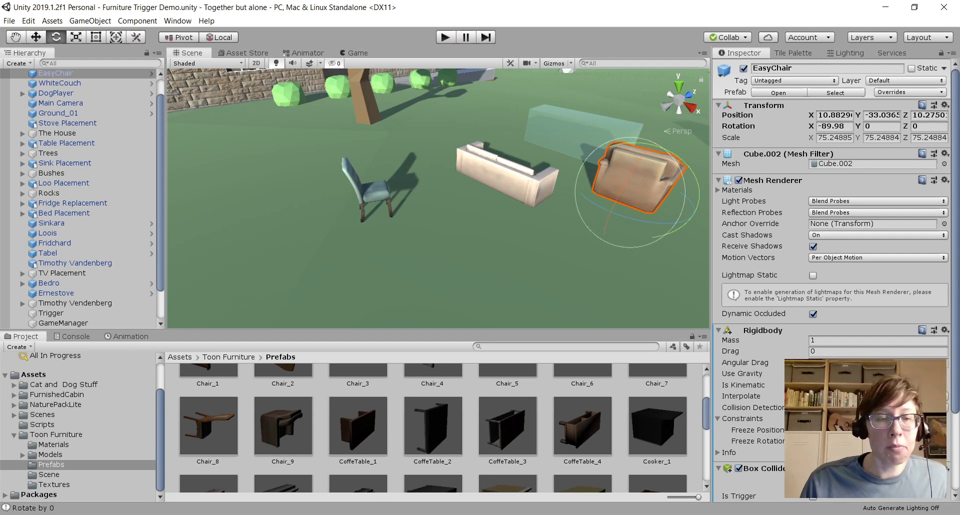
mouse_move(229, 514)
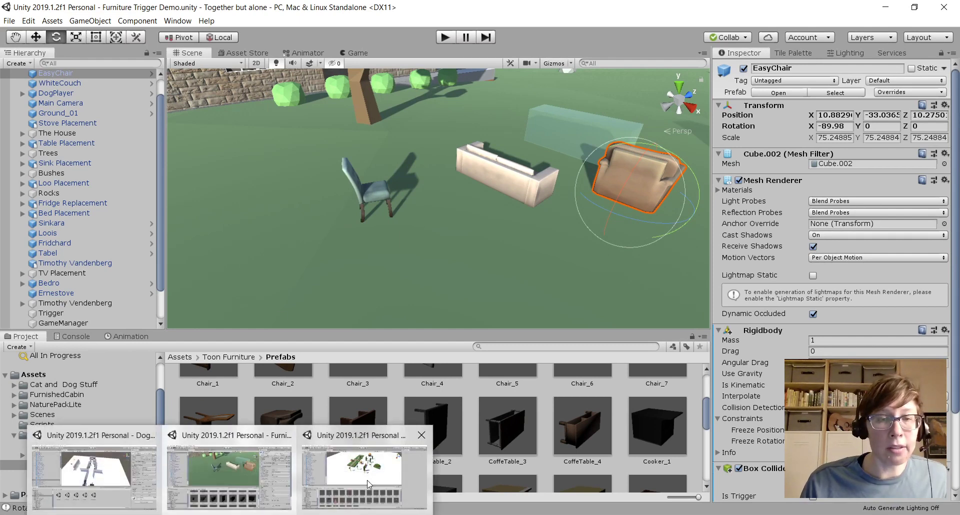
click(143, 433)
scroll(374, 196, up, 5)
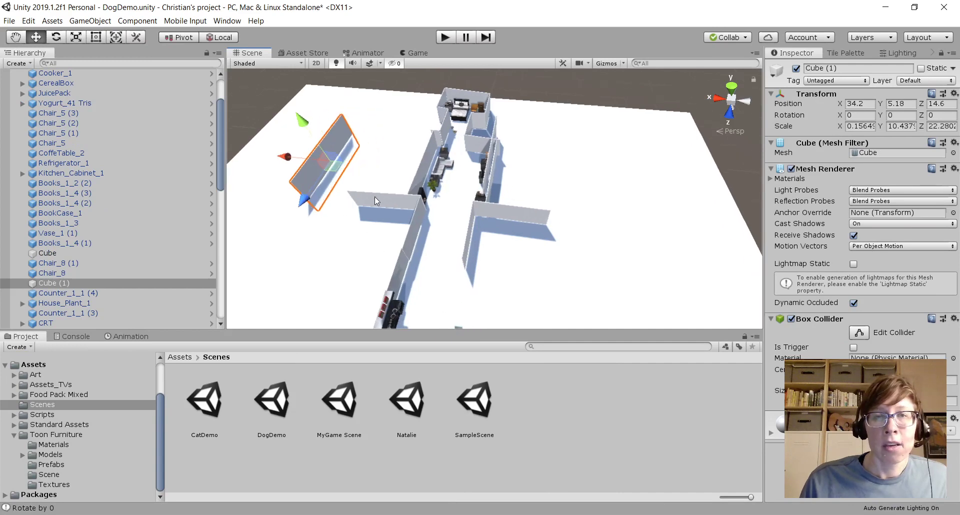
scroll(478, 134, up, 8)
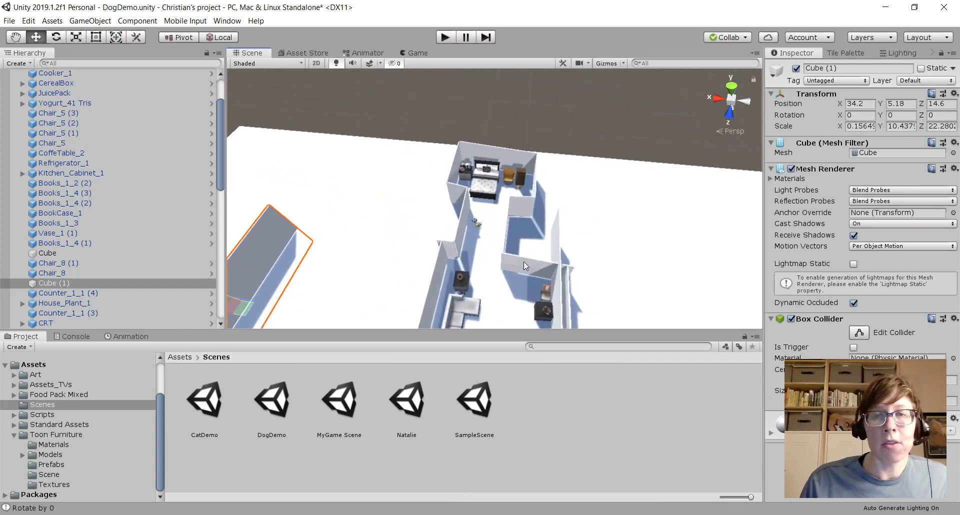
scroll(523, 265, up, 3)
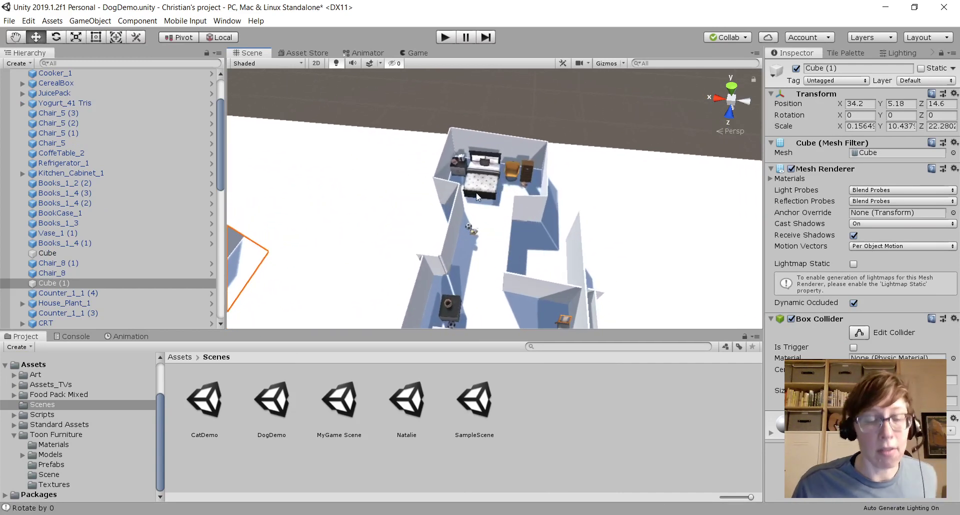
scroll(517, 194, up, 10)
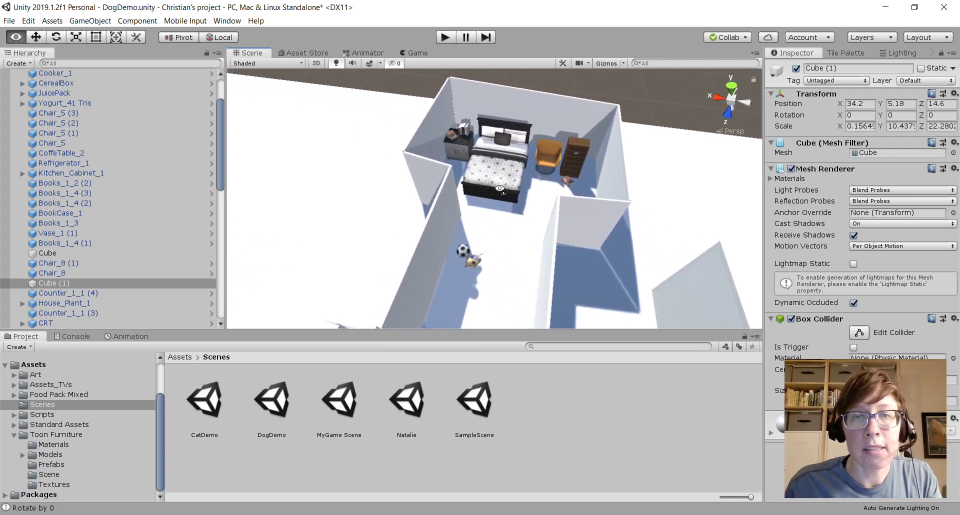
right_drag(516, 163, 520, 175)
right_drag(665, 233, 544, 240)
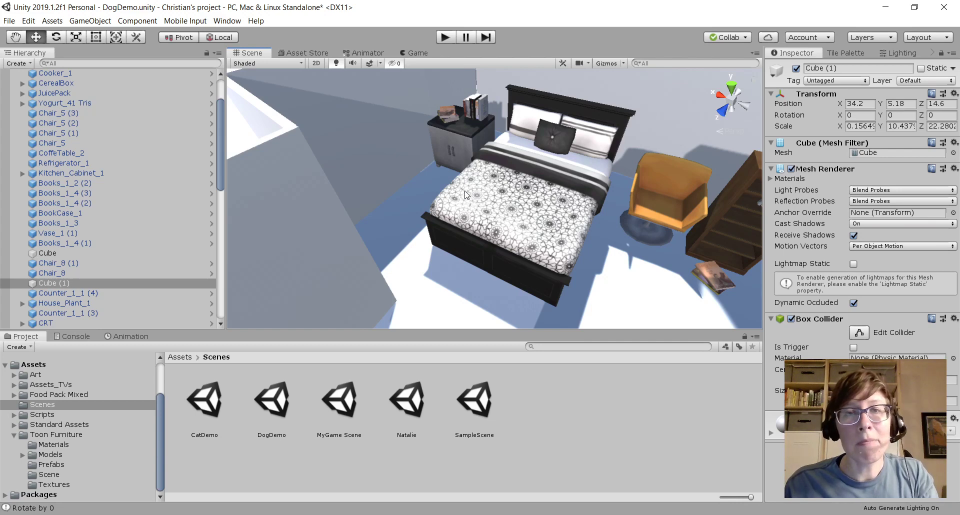
- Play-test the DogDemo scene by moving the dog up to the queen bed, and stop the test
scroll(464, 180, down, 3)
scroll(464, 177, down, 1)
click(444, 36)
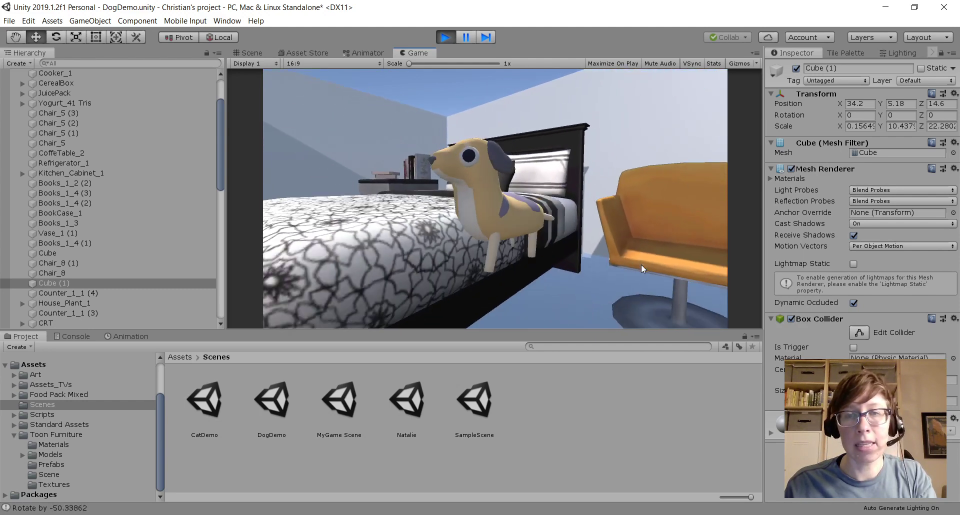
click(445, 37)
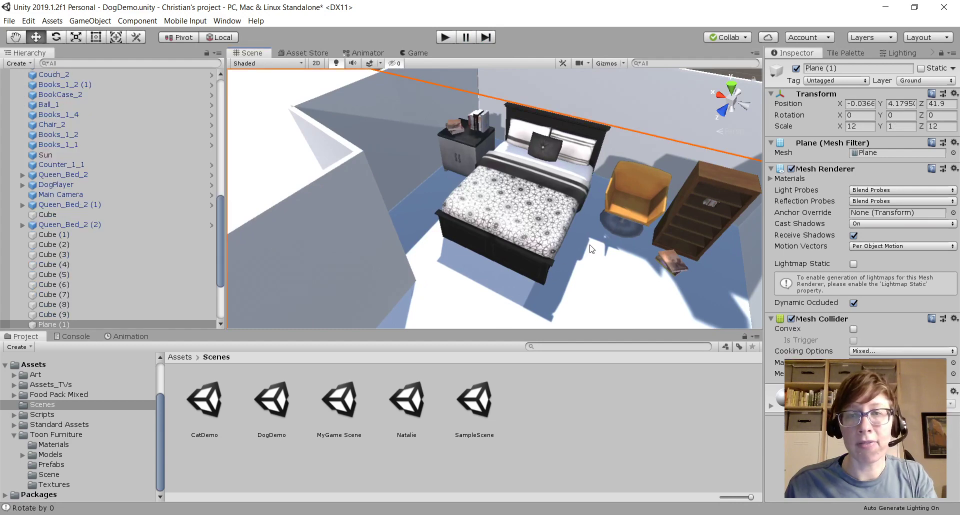
- Select Queen_Bed_2 (2) and show its Box Collider in edit mode to examine how it lines up with the bed
click(537, 232)
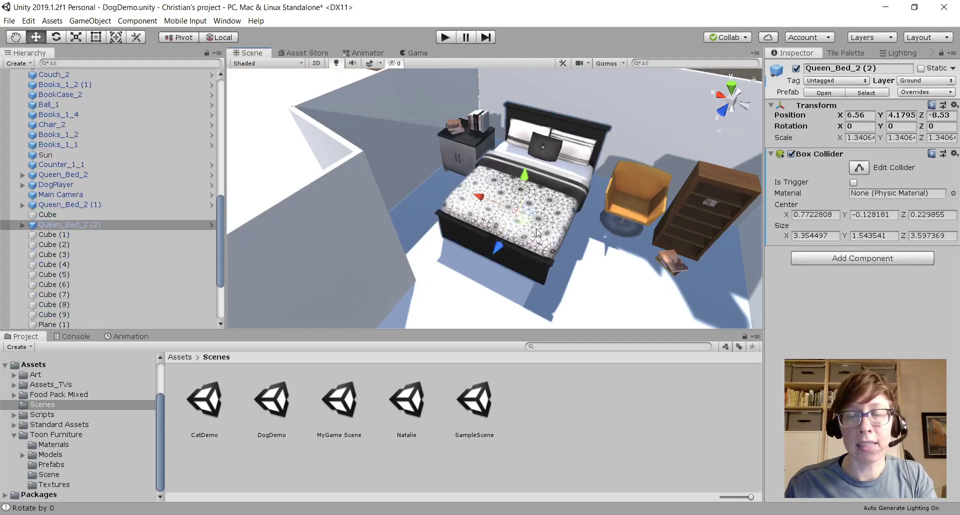
click(865, 170)
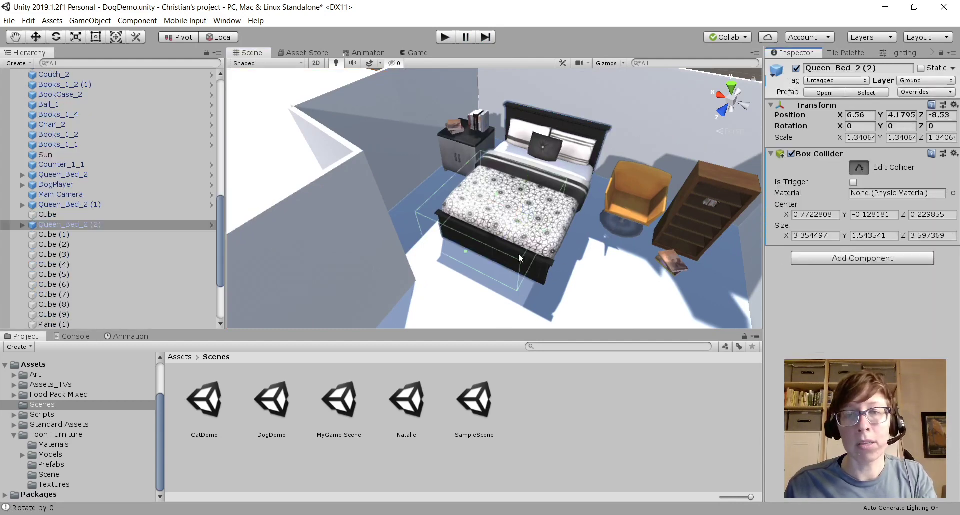
middle_drag(553, 223, 470, 247)
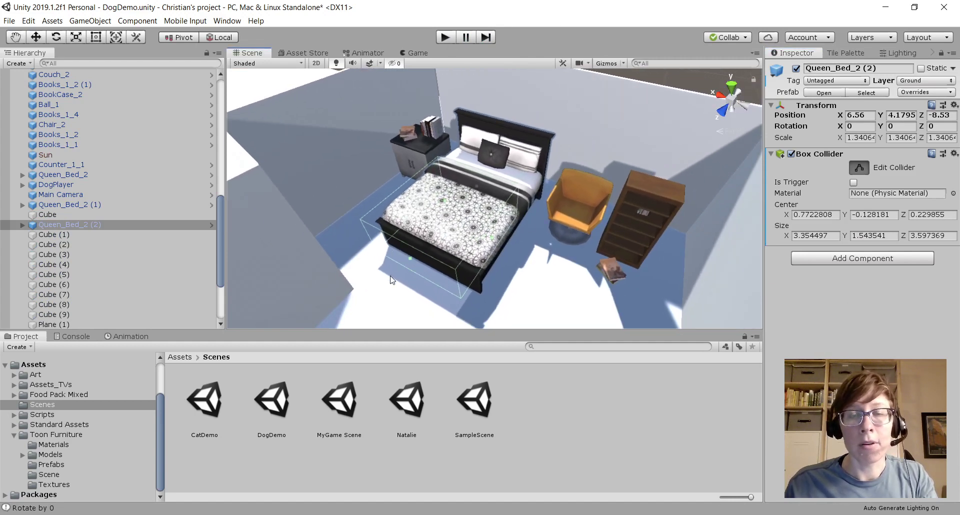
alt+drag(390, 276, 494, 260)
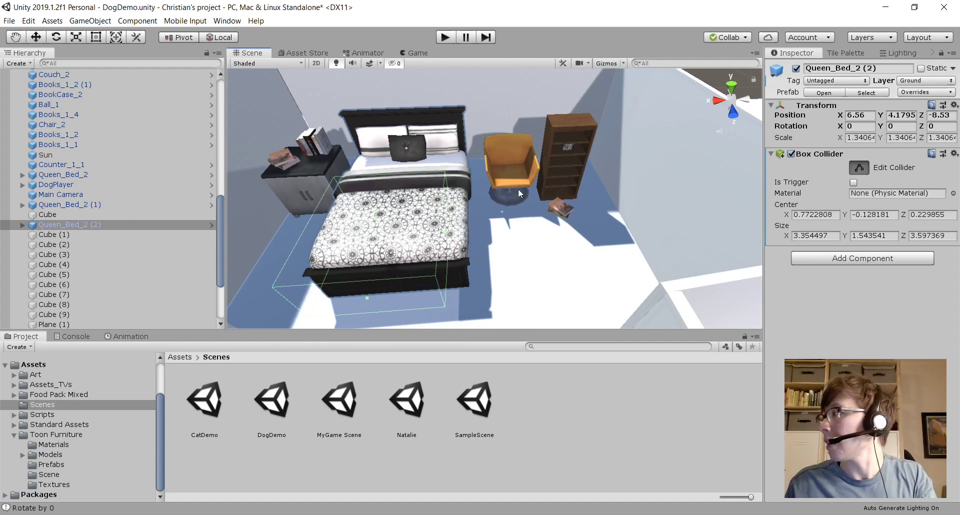
click(517, 206)
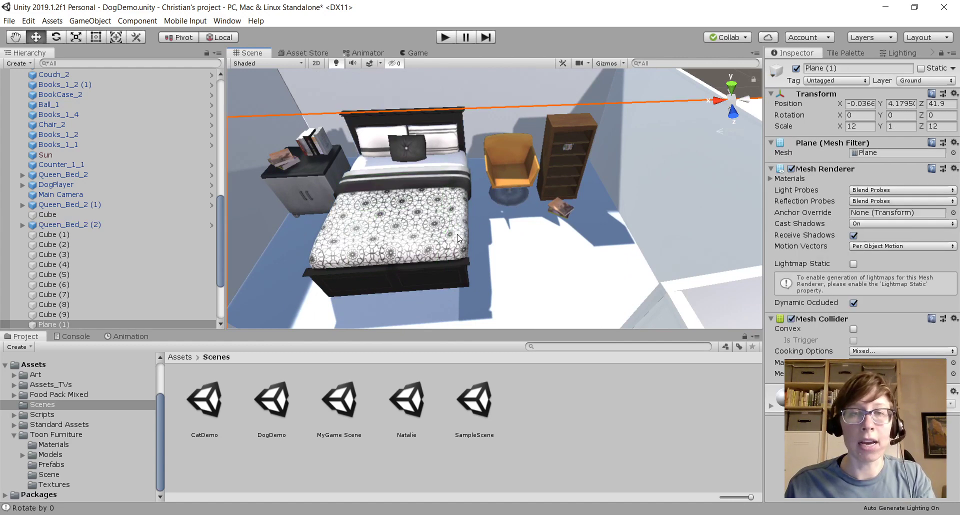
- Inspect the Bed_1 child of Queen_Bed_2 (2) and show the Box Collider of the orange Chair_2
click(434, 229)
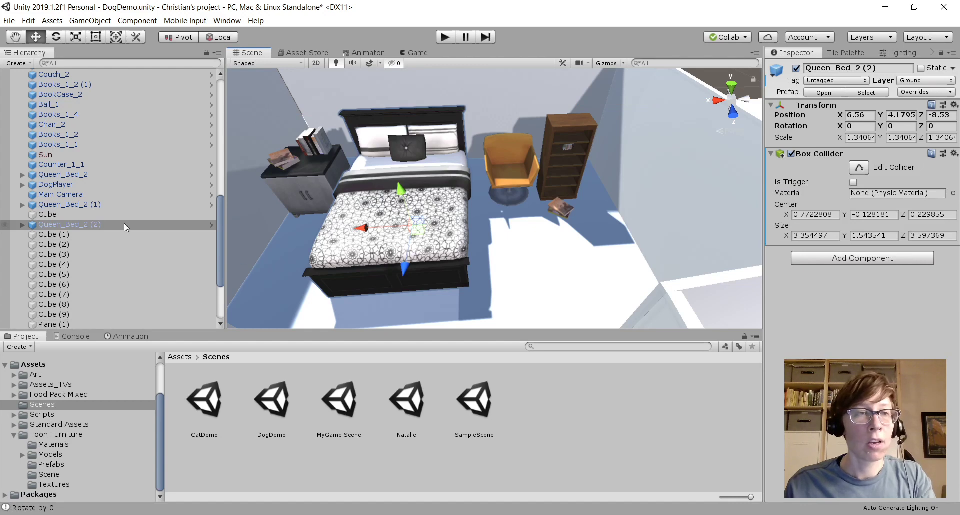
click(444, 245)
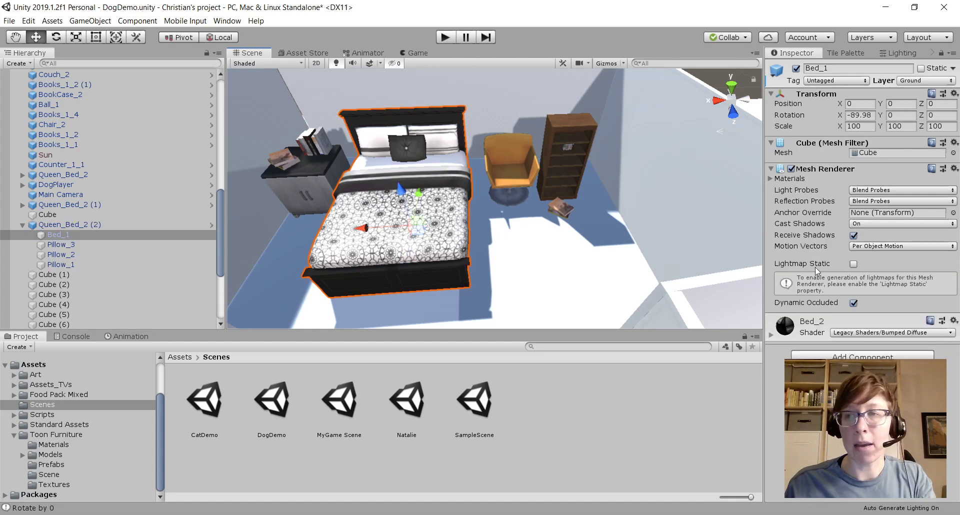
click(516, 180)
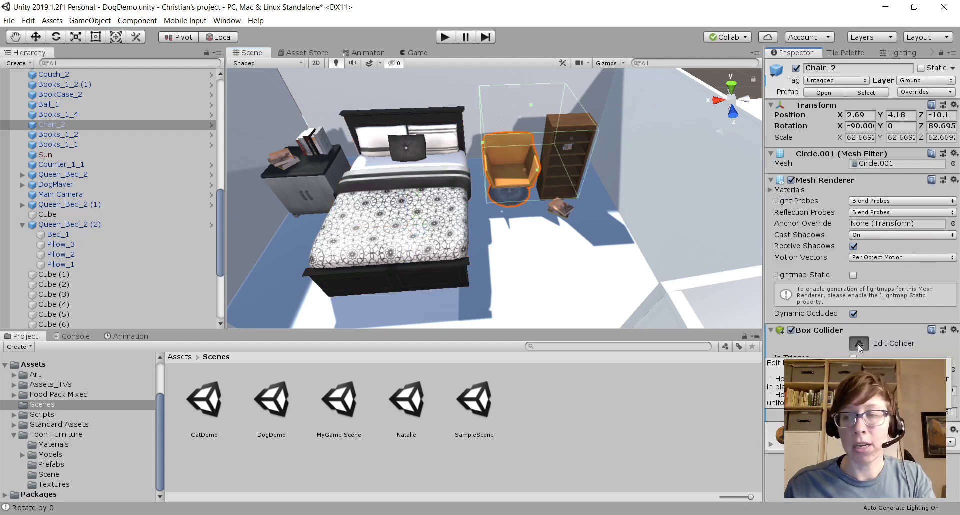
click(595, 272)
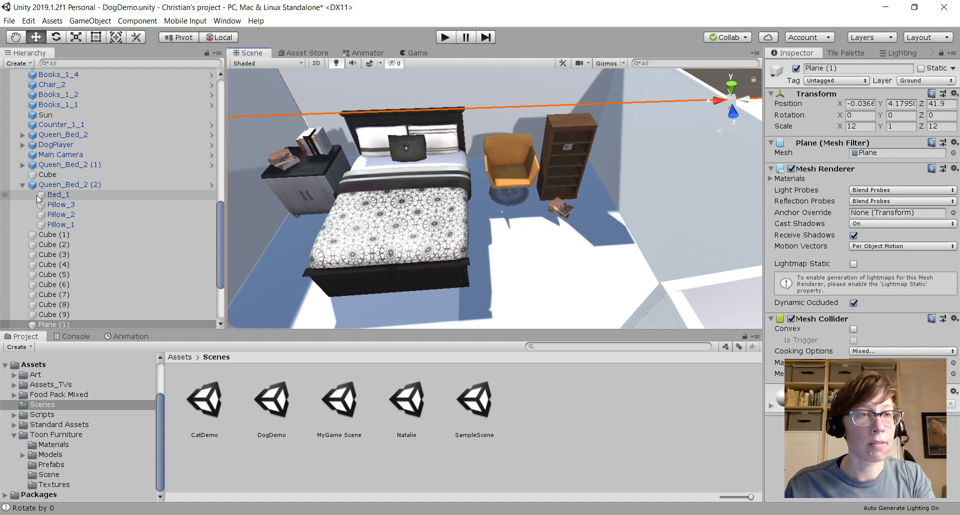
- Inspect the wall Cube and show its Box Collider in edit mode, and select the bedroom floor Plane (1)
scroll(163, 205, up, 10)
scroll(164, 212, up, 3)
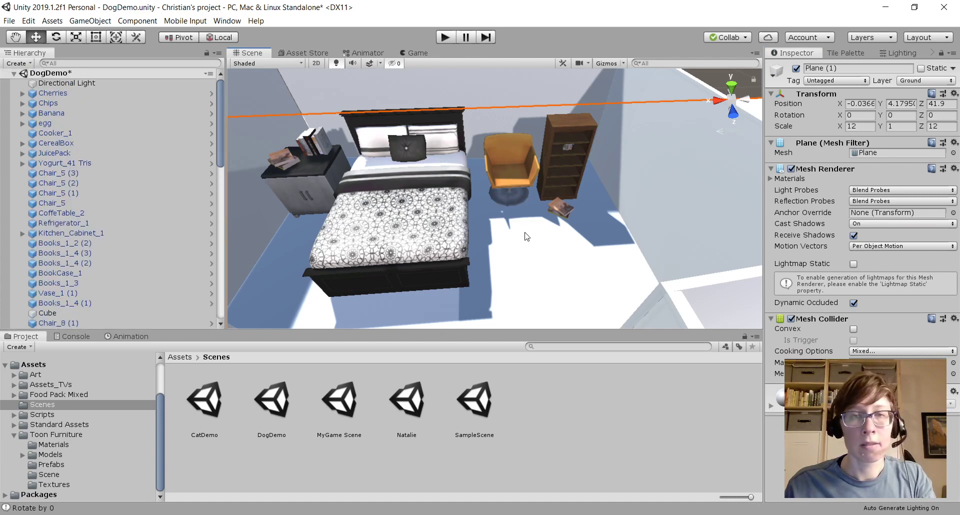
click(420, 234)
click(125, 314)
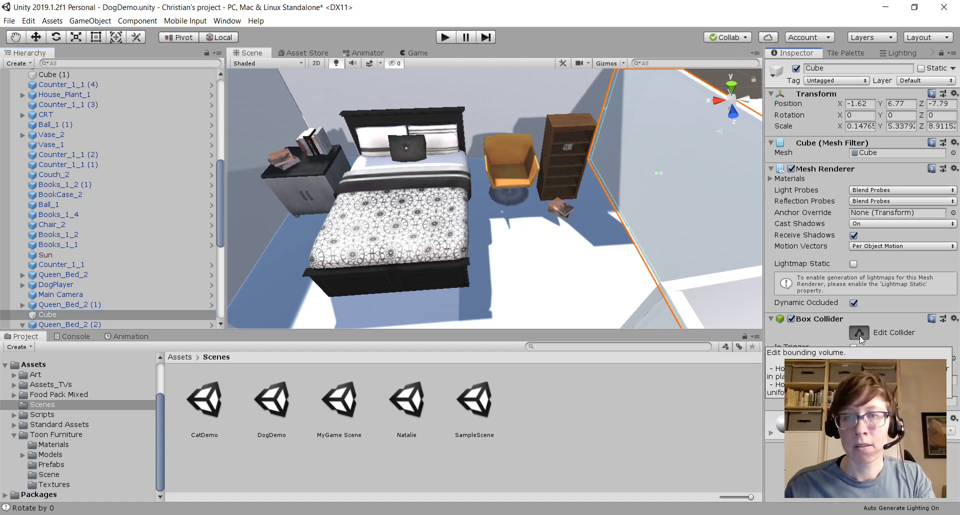
click(572, 260)
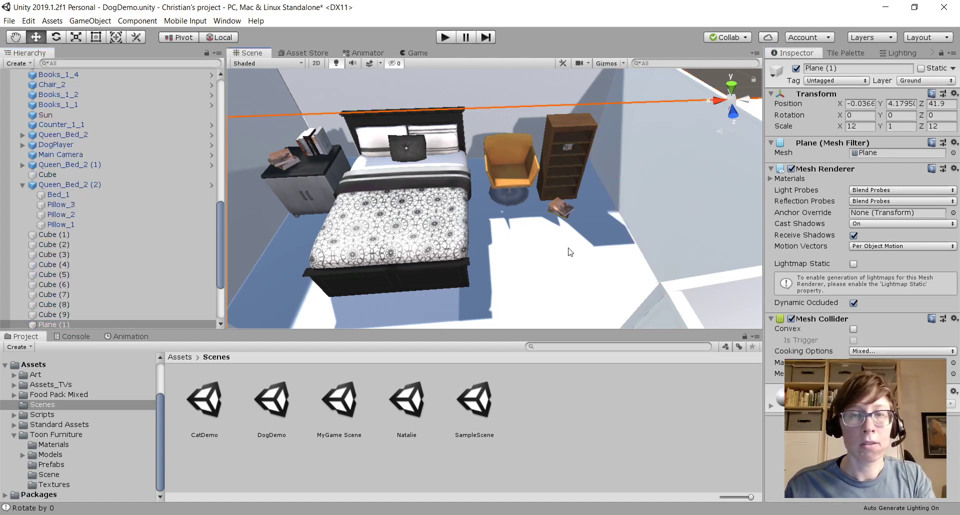
- Select Queen_Bed_2 (2) and check its Box Collider in edit mode
click(413, 219)
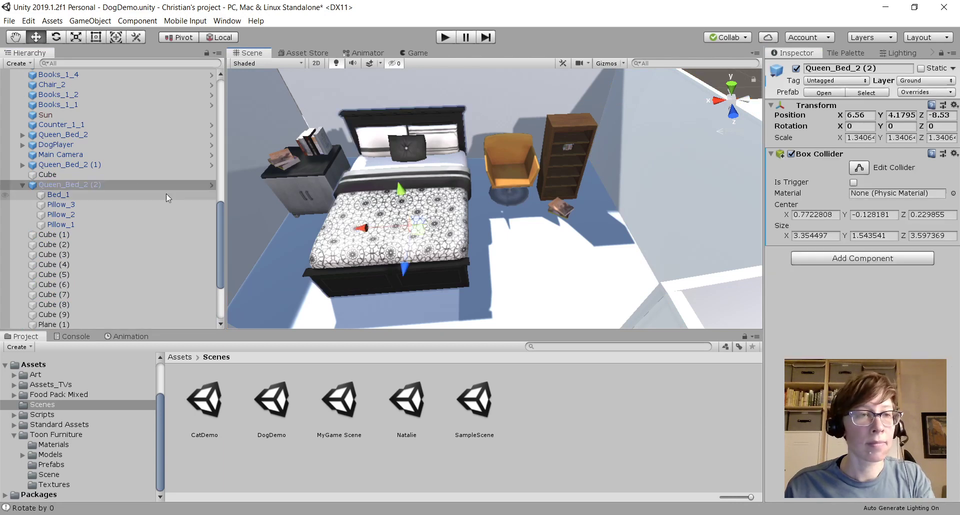
click(110, 173)
click(110, 185)
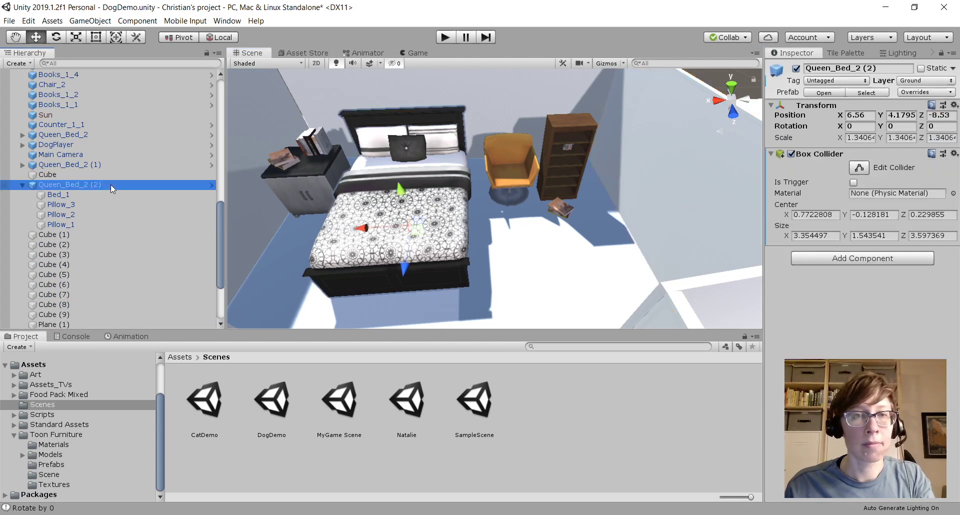
click(859, 169)
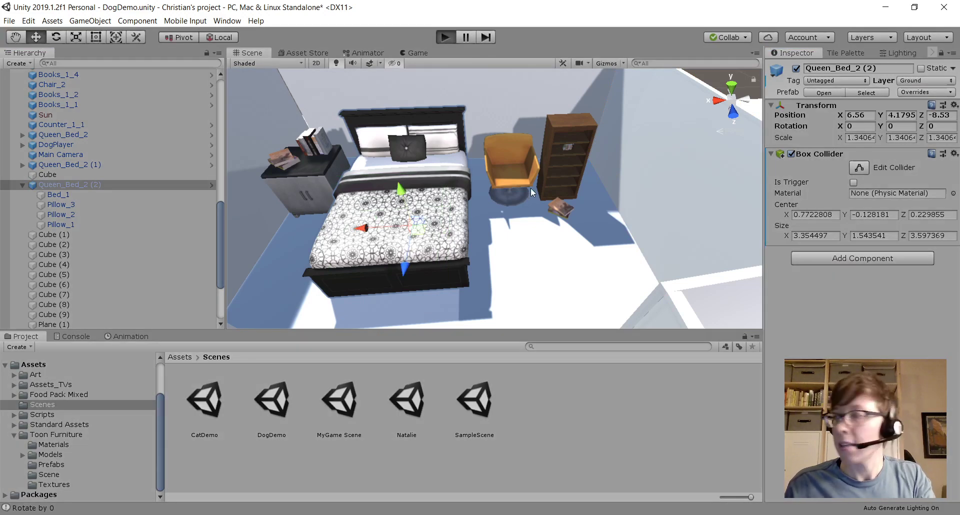
- Play-test the scene by walking the dog into the bedroom and jumping around the bed and chair, and stop the test
key(ctrl+p)
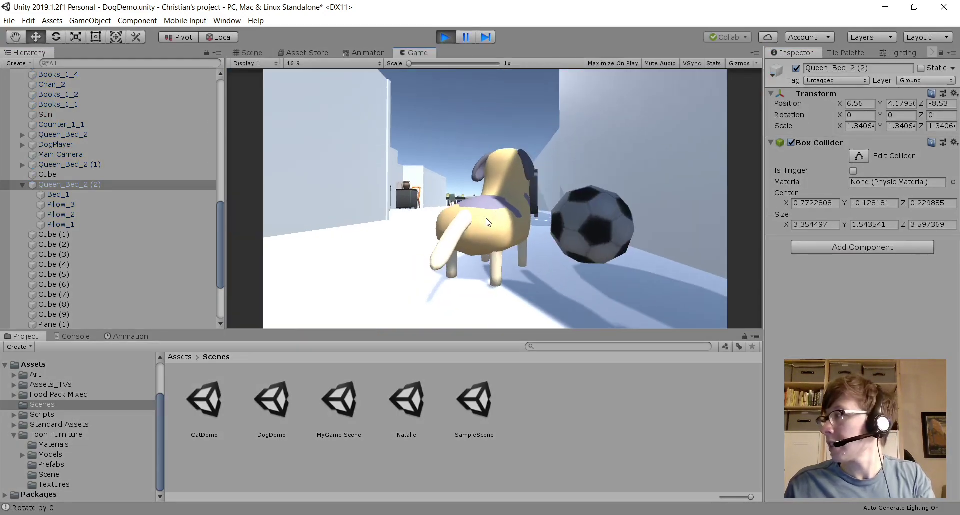
key(w)
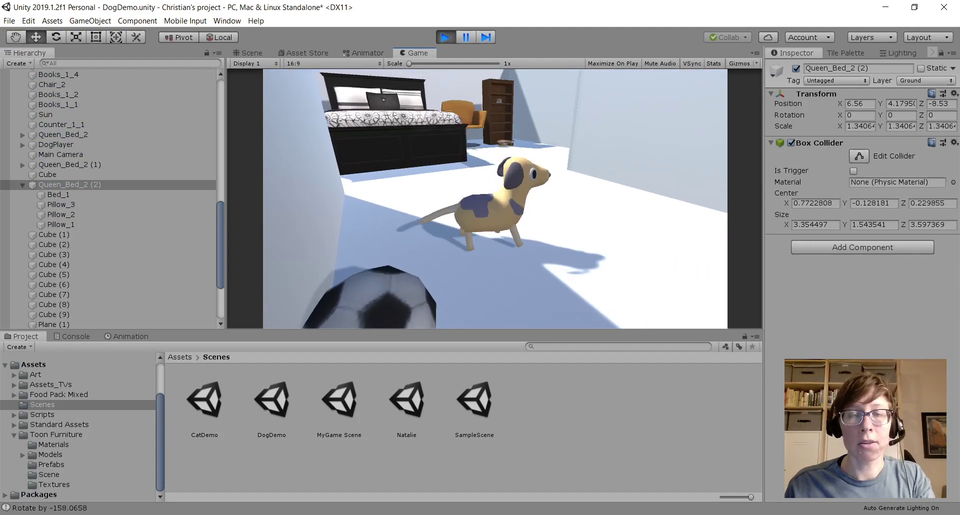
key(w)
key(space)
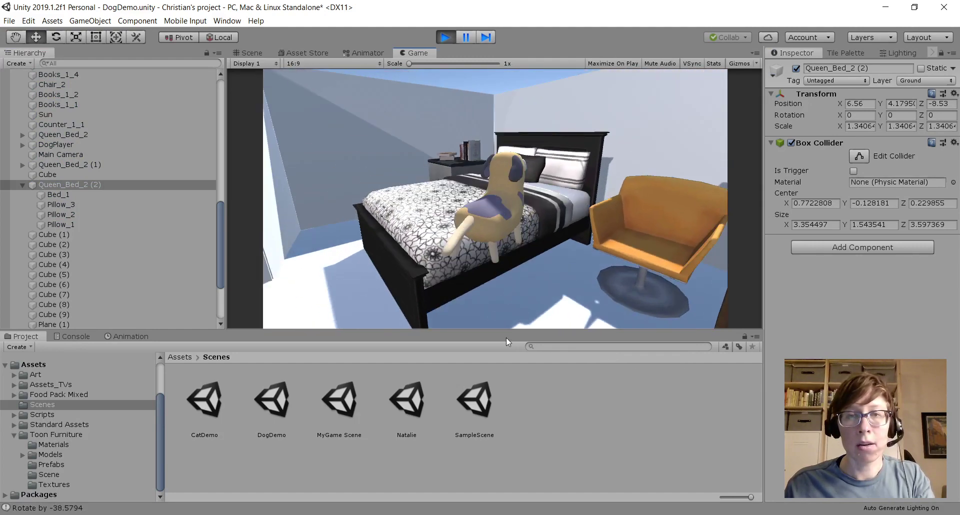
key(w)
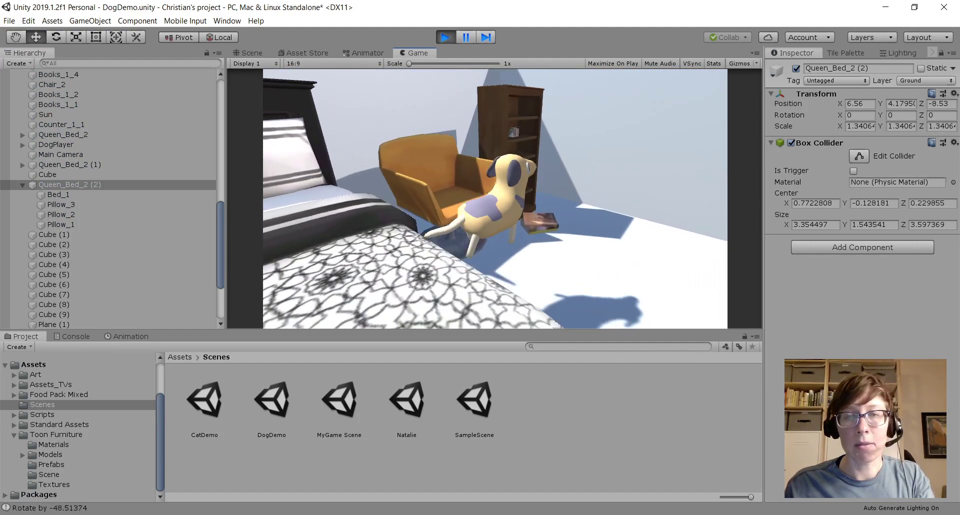
key(s)
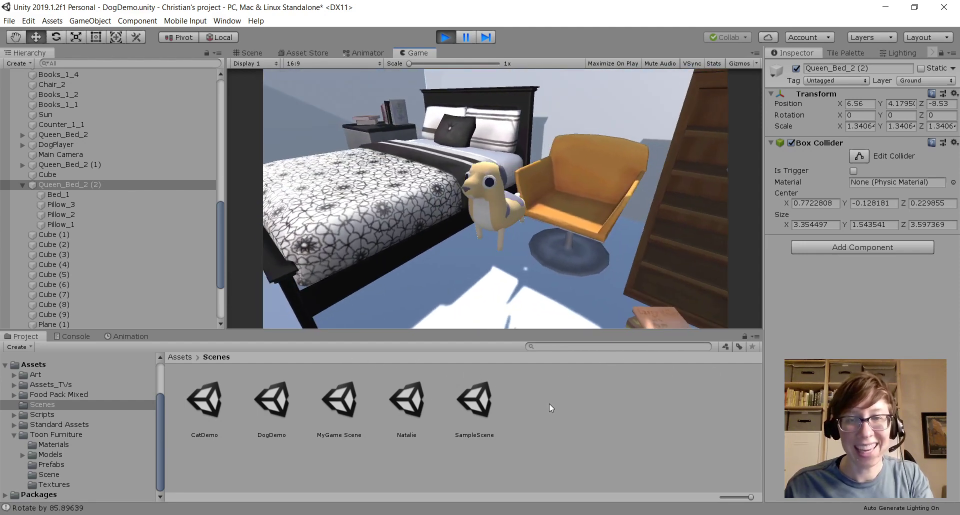
key(space)
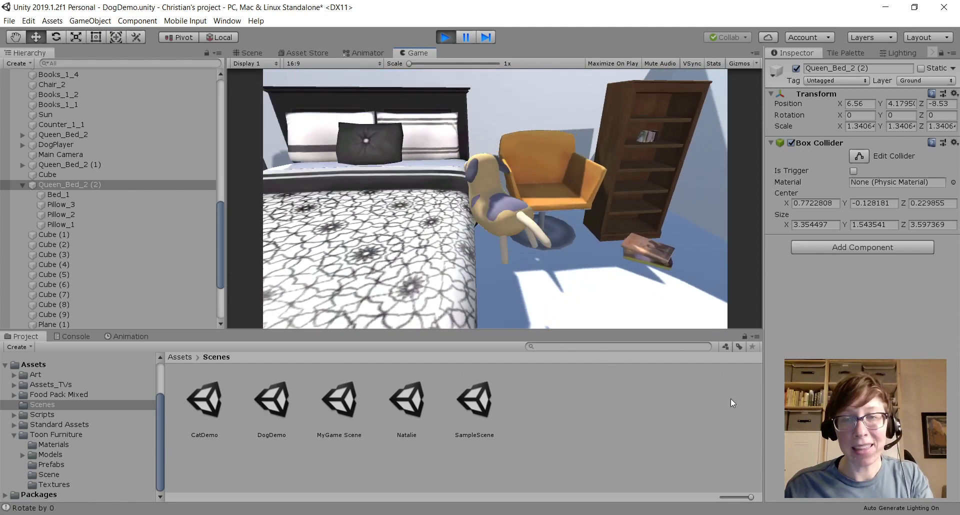
key(w)
key(space)
key(w)
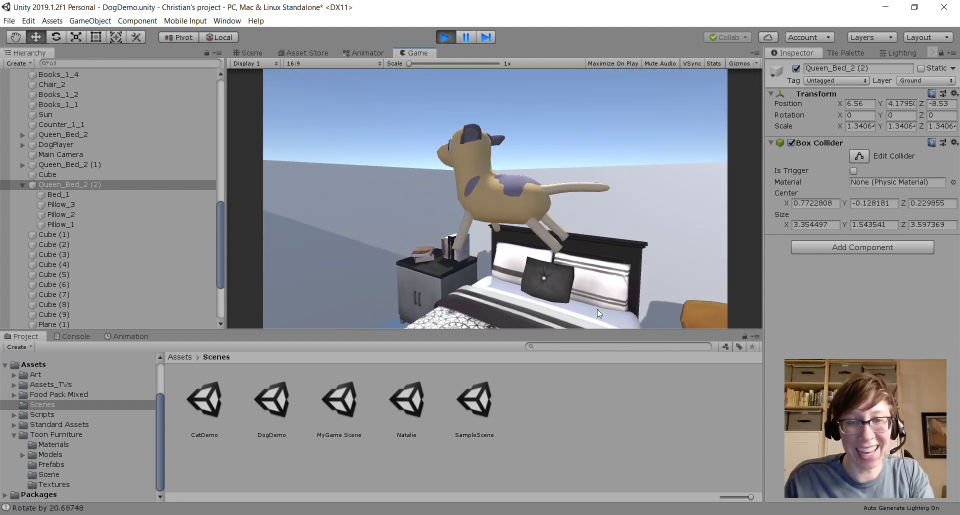
click(445, 37)
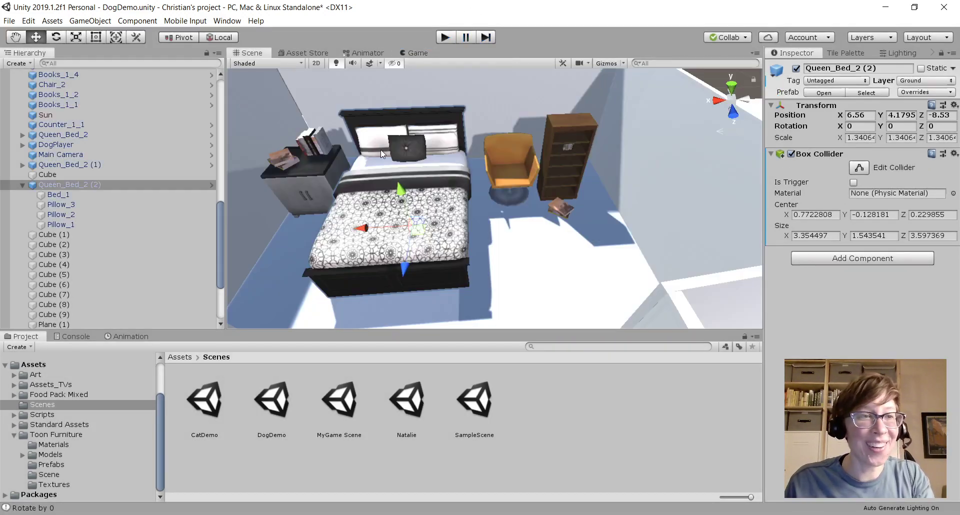
- Move the overlapping Queen_Bed_2 (1) along X to 1.43, beside the other queen bed
click(91, 173)
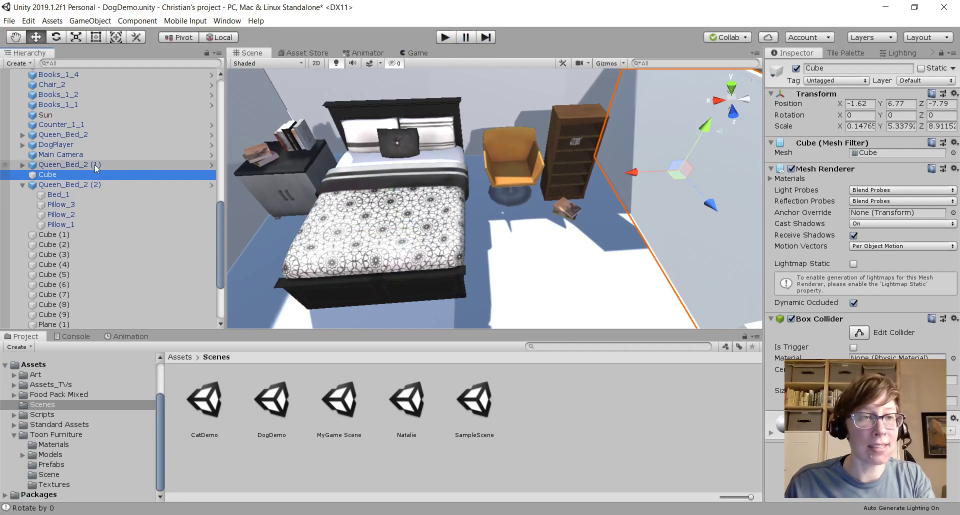
click(134, 157)
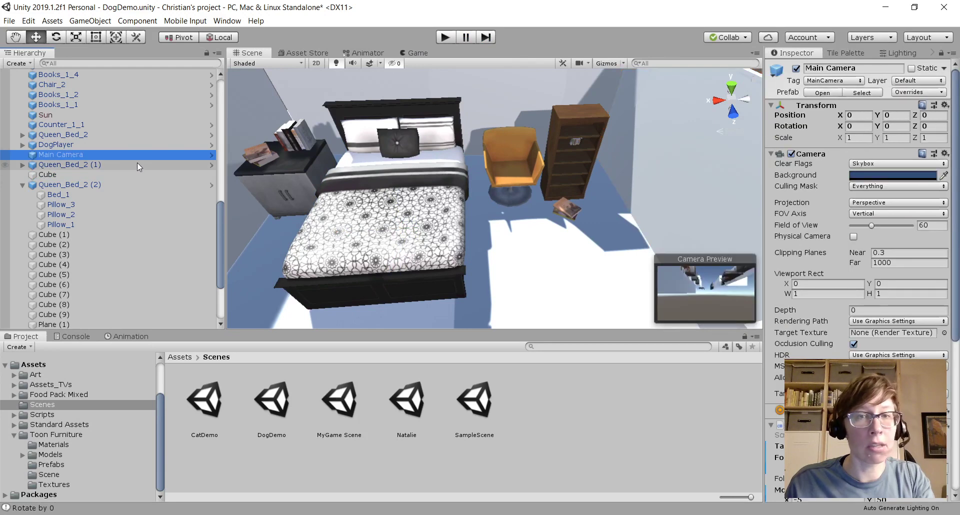
click(124, 163)
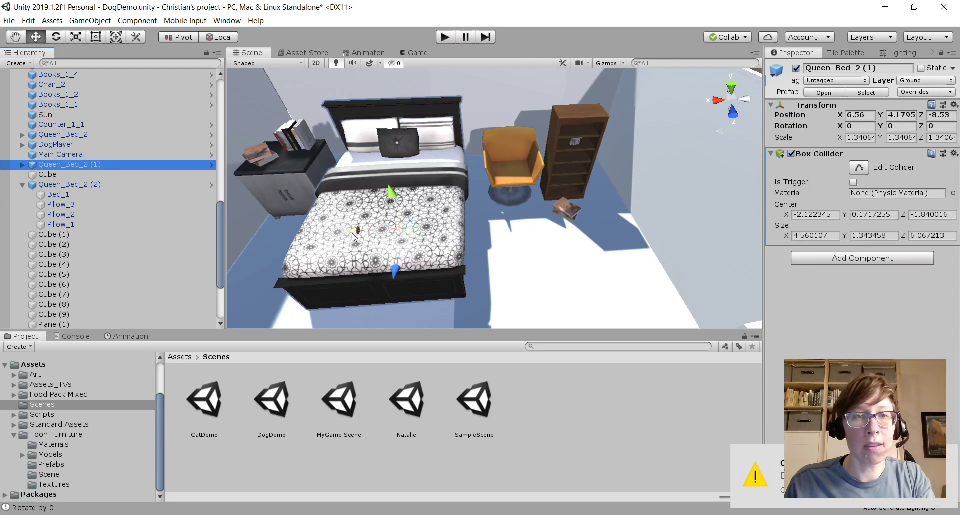
drag(350, 228, 501, 223)
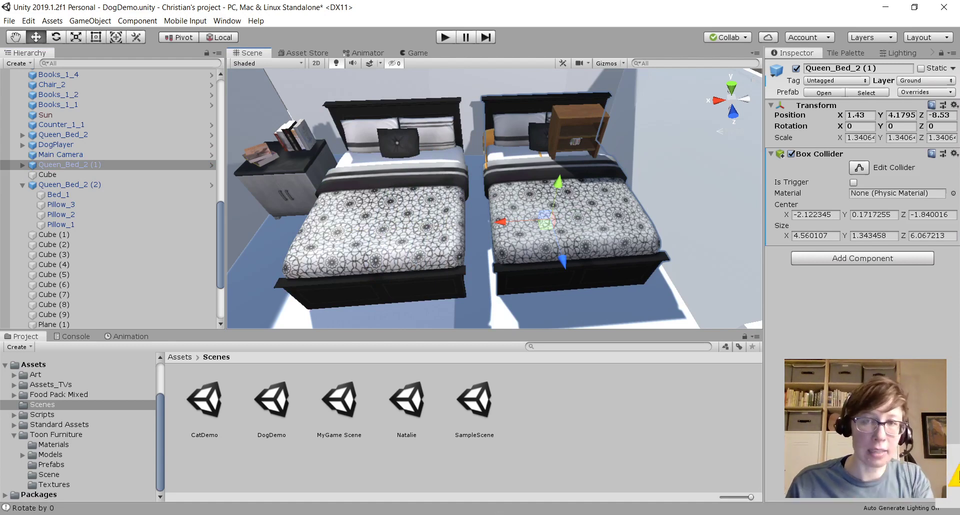
- Switch to OBS, try to start streaming, and return to Unity
key(alt+Tab)
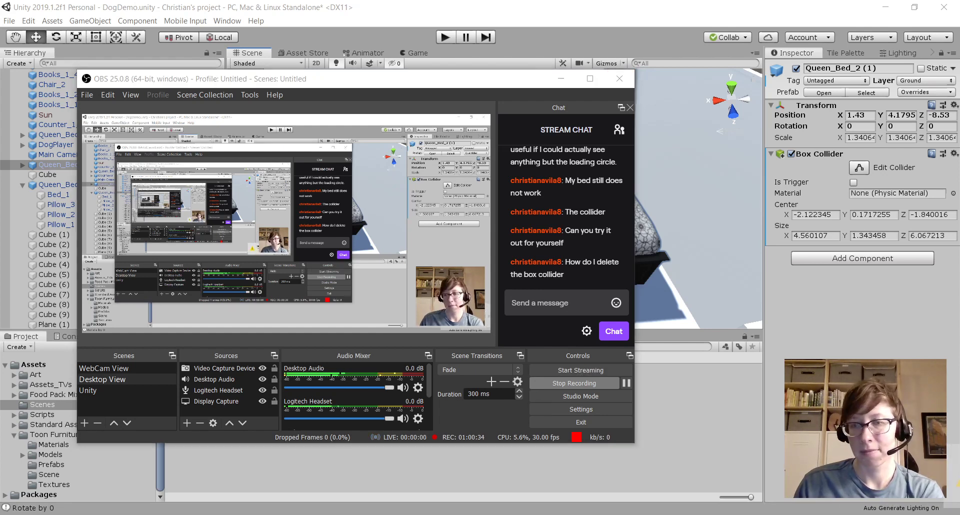
click(563, 370)
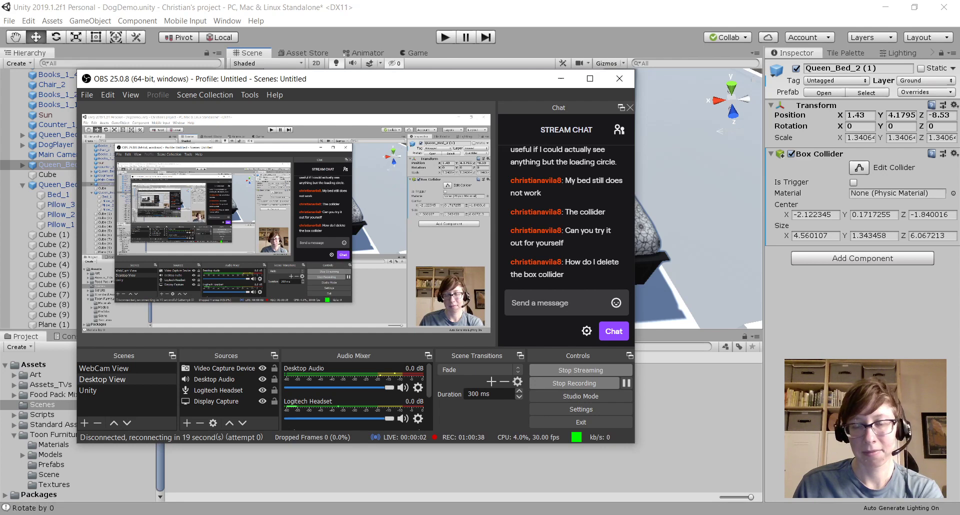
key(alt+Tab)
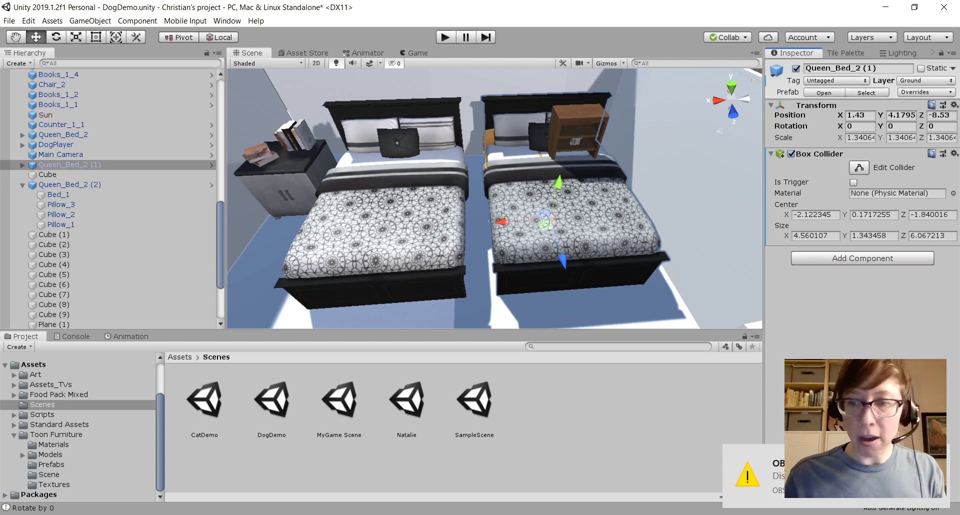
- Switch to OBS, stop the reconnecting stream and start streaming again, and return to Unity
click(499, 514)
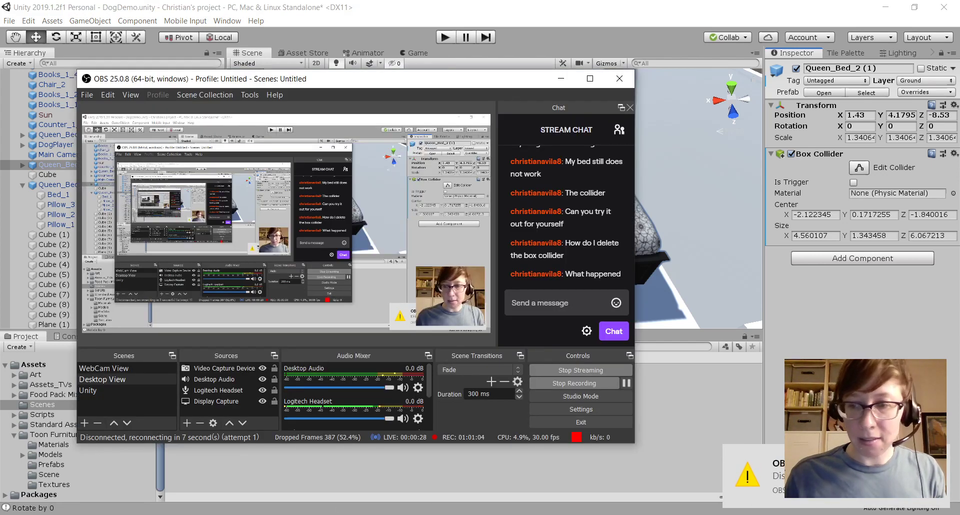
click(608, 369)
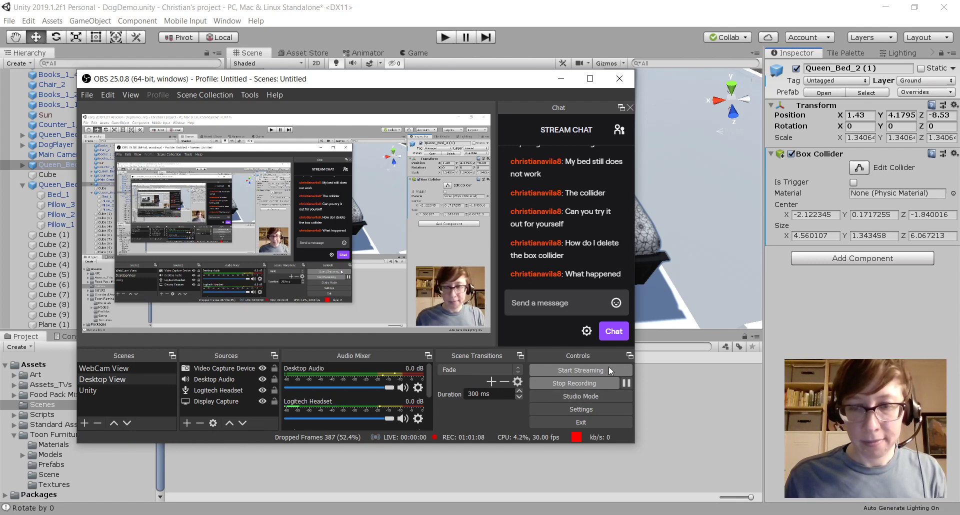
click(608, 369)
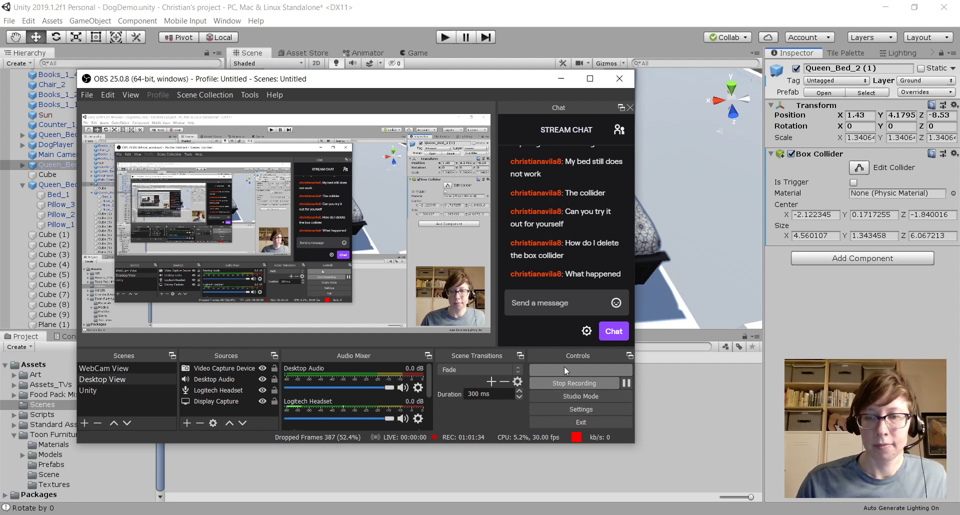
key(Return)
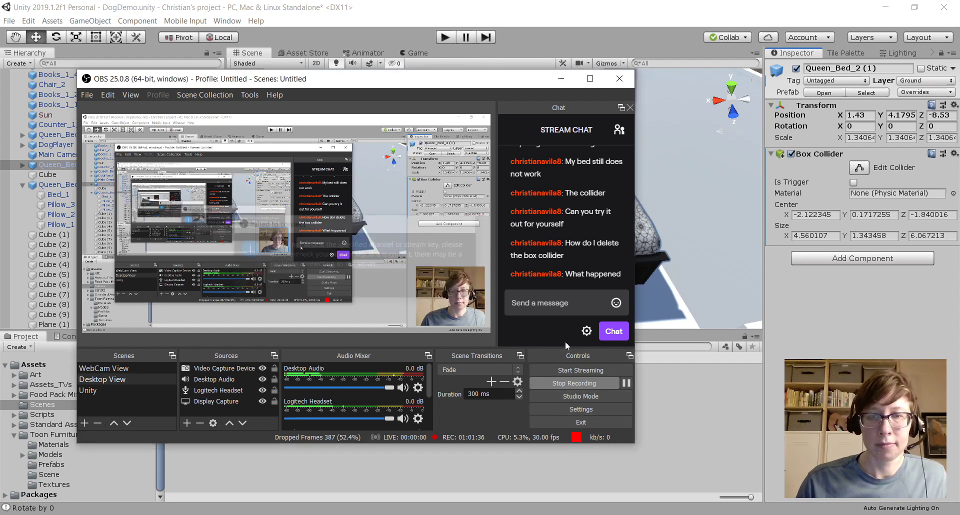
click(603, 368)
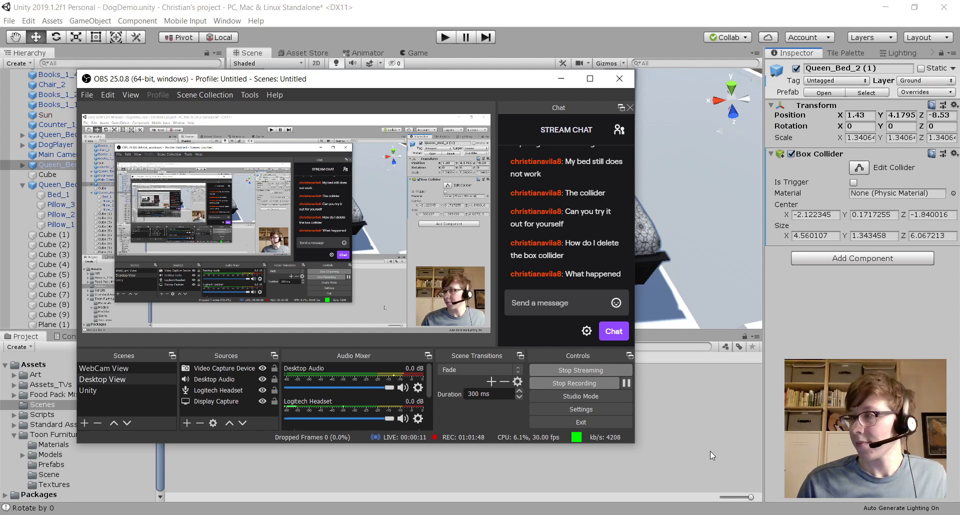
key(alt+Tab)
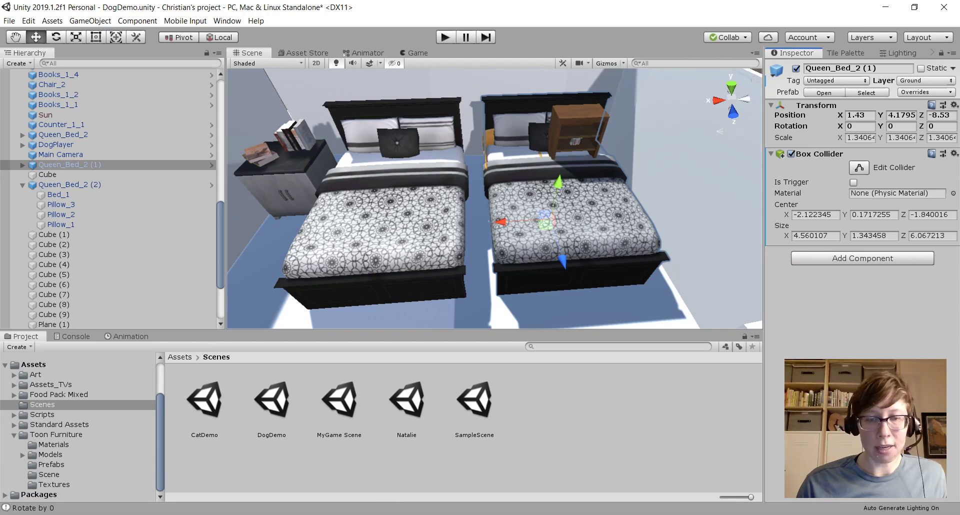
- Show the Box Collider of the moved Queen_Bed_2 (1) in edit mode, and undo the bed's move
mouse_move(341, 482)
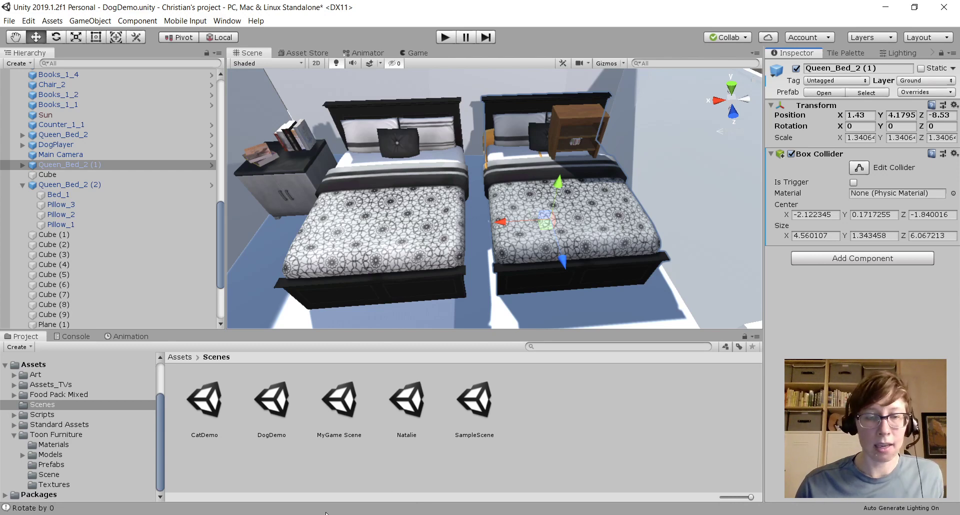
mouse_move(322, 514)
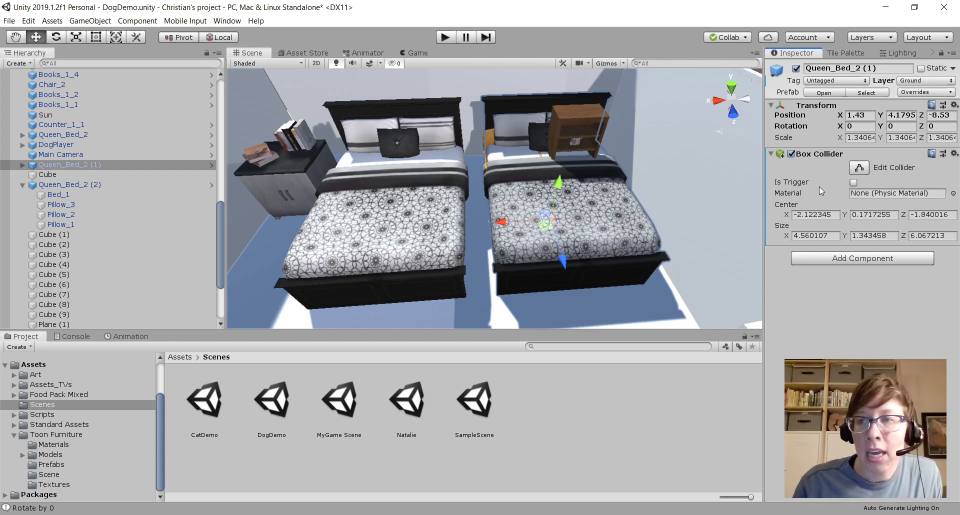
click(856, 170)
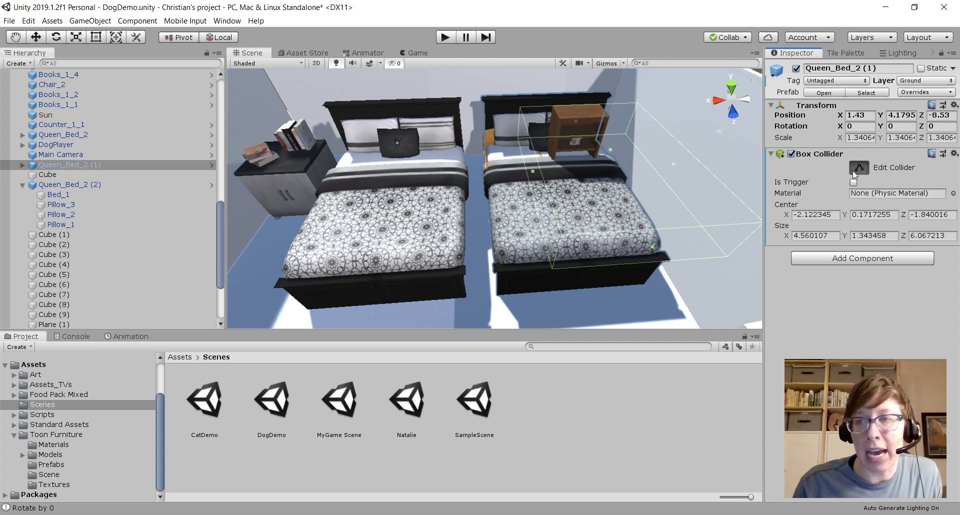
click(852, 170)
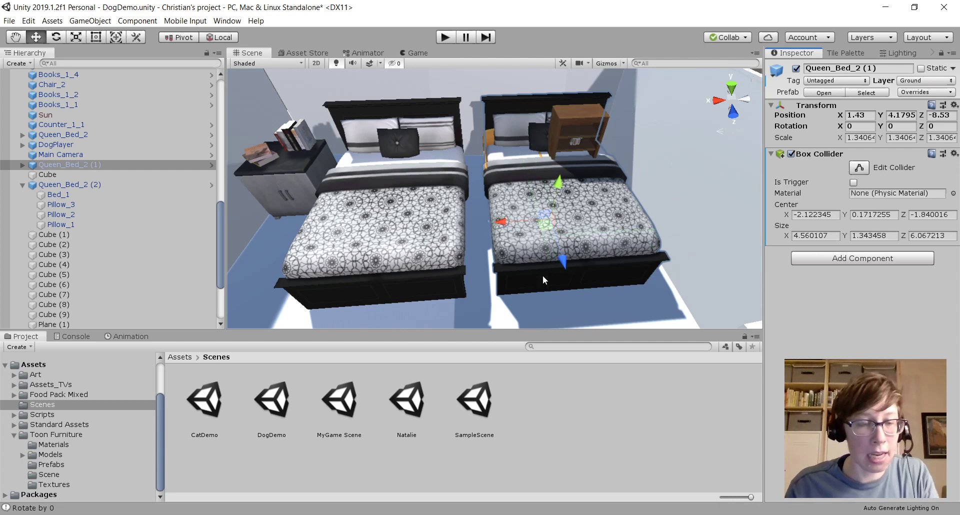
key(ctrl+z)
- Compare the Box Colliders of the overlapping Queen_Bed_2 (1) and Queen_Bed_2 (2) in edit mode
click(857, 169)
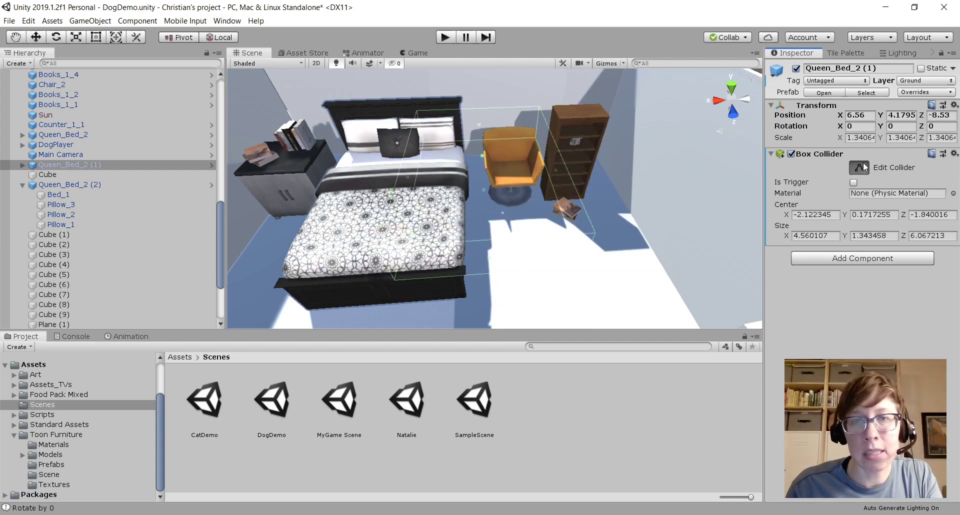
click(858, 170)
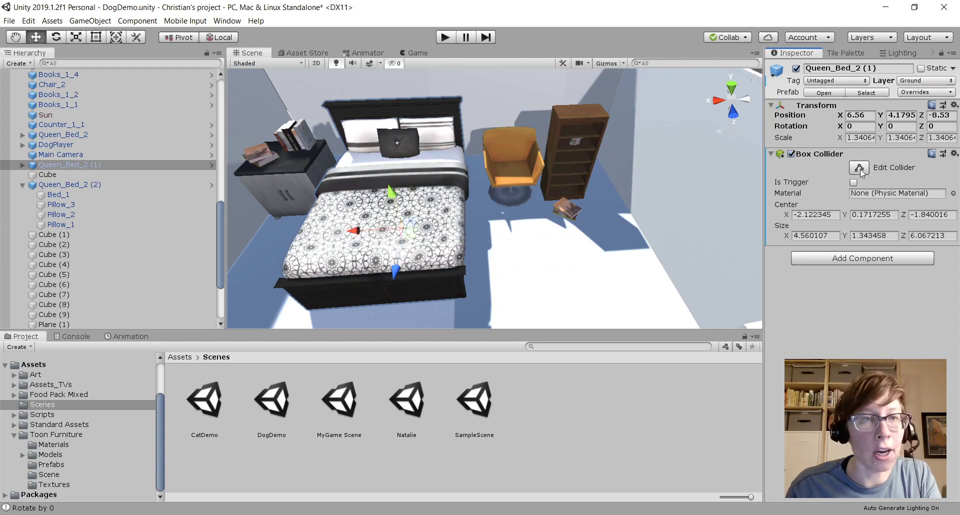
click(133, 185)
click(858, 169)
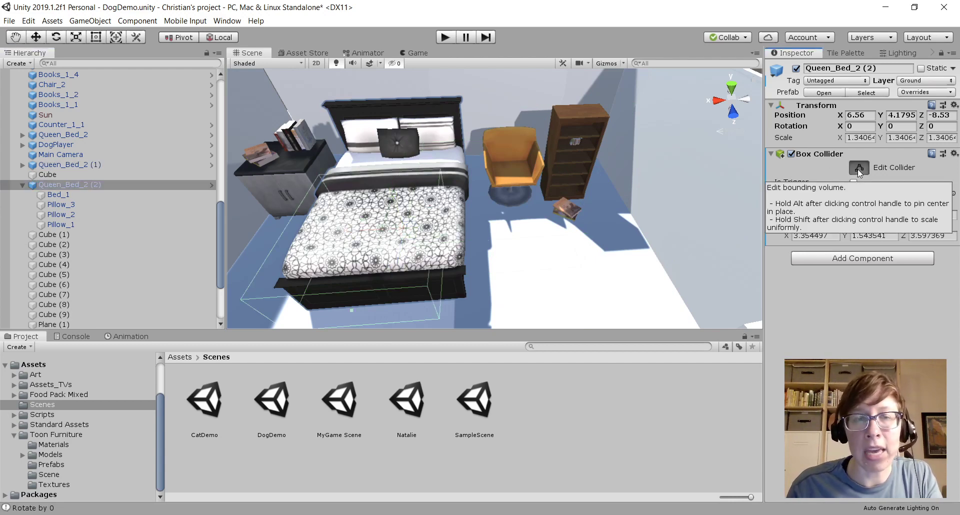
click(859, 169)
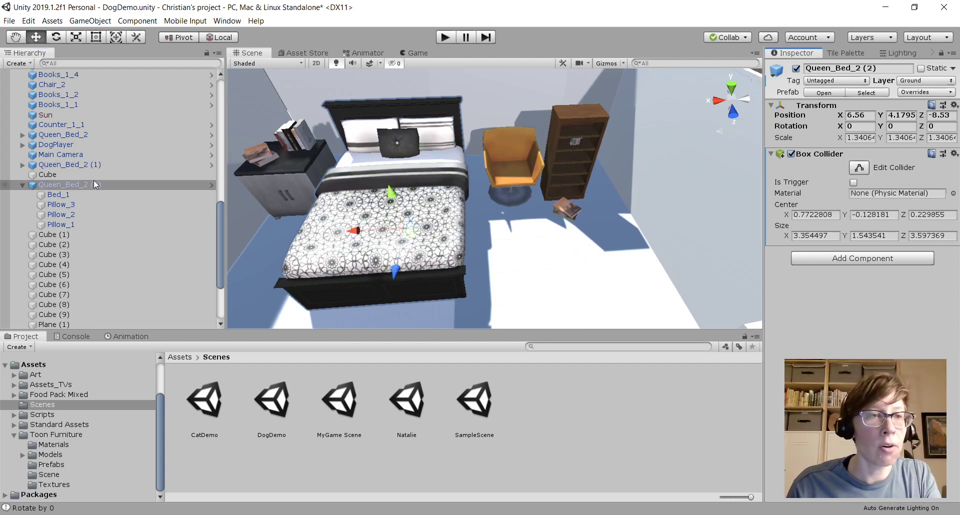
- Delete the overlapping bed Queen_Bed_2 (1) and remove the Box Collider component from Queen_Bed_2 (2)
click(100, 164)
key(Delete)
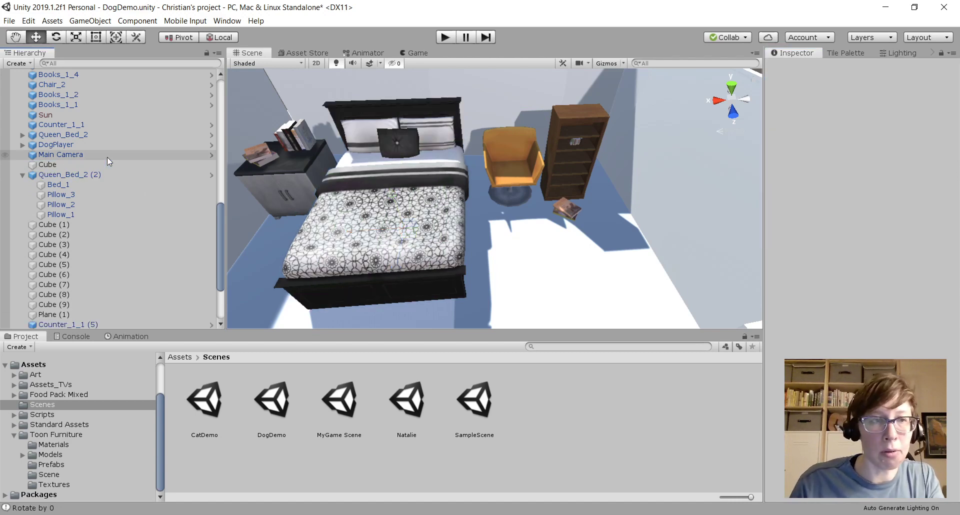
click(153, 175)
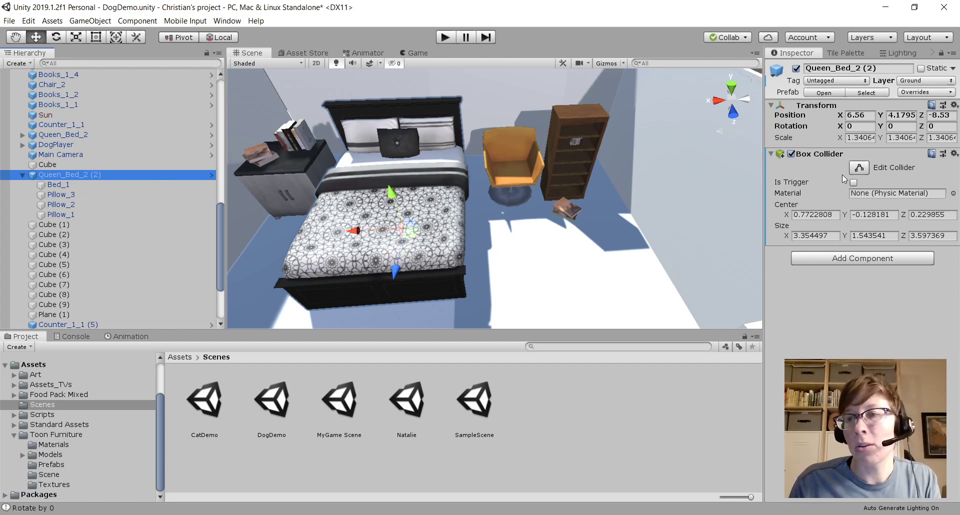
click(954, 154)
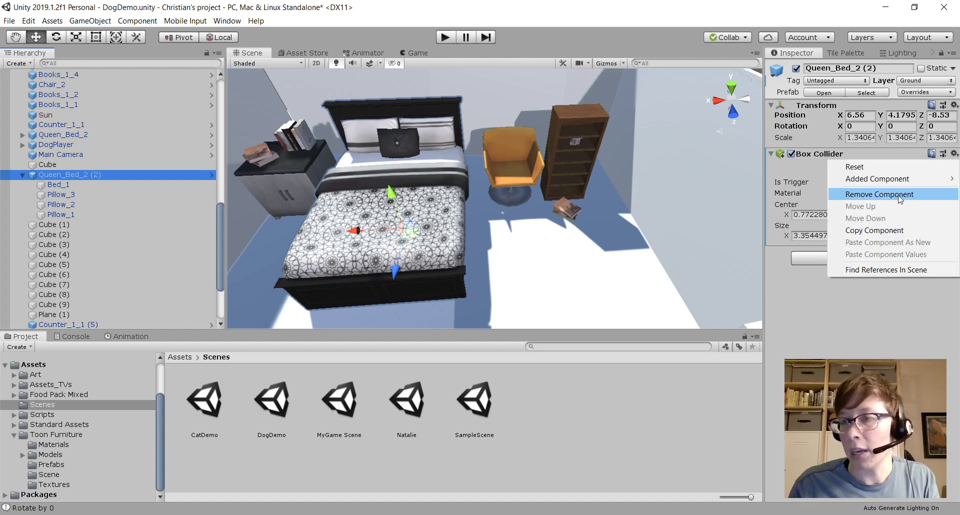
click(889, 330)
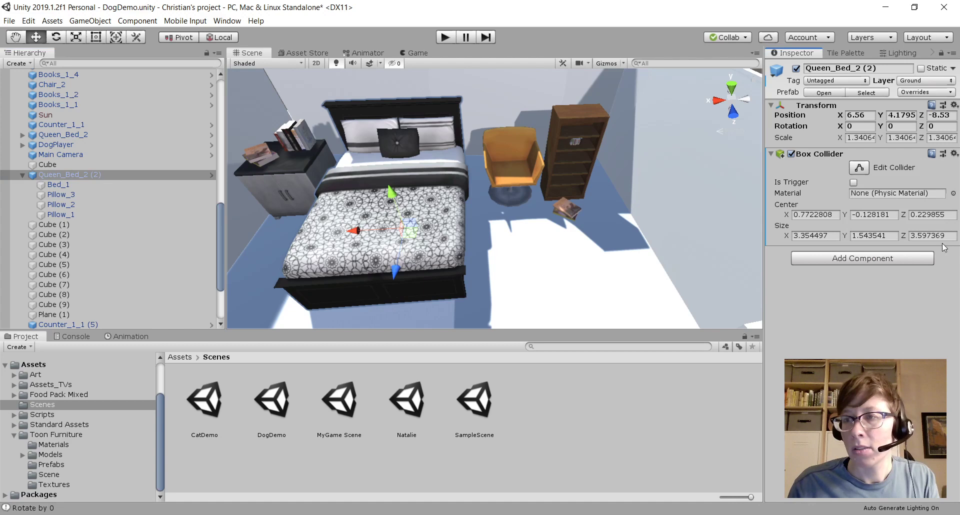
click(953, 156)
click(887, 194)
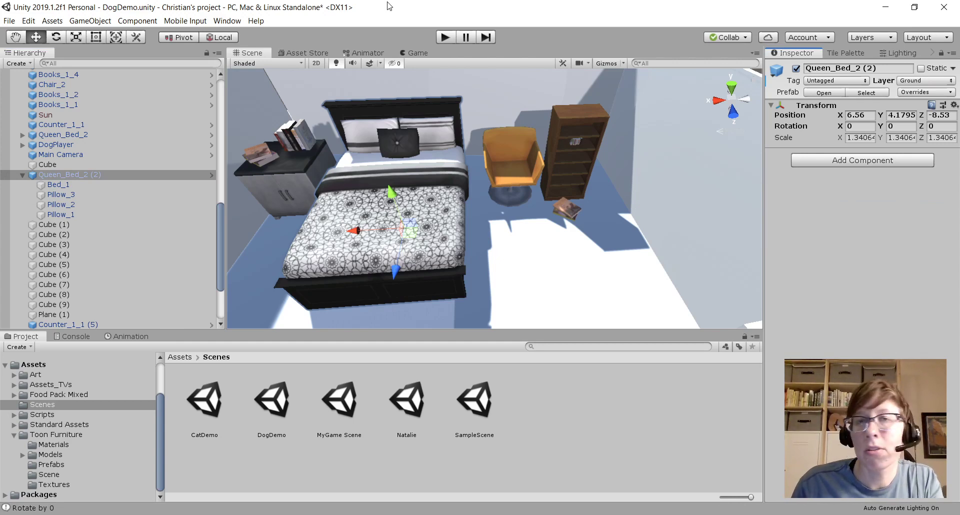
- Play-test the scene by steering the dog around the bedroom and jumping it at the bed to test for collision, and stop the game
click(444, 38)
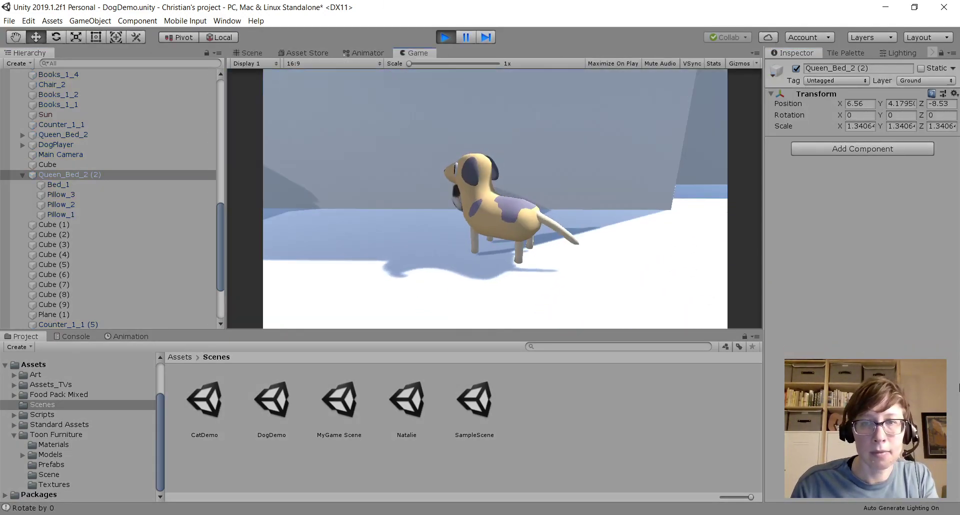
key(w)
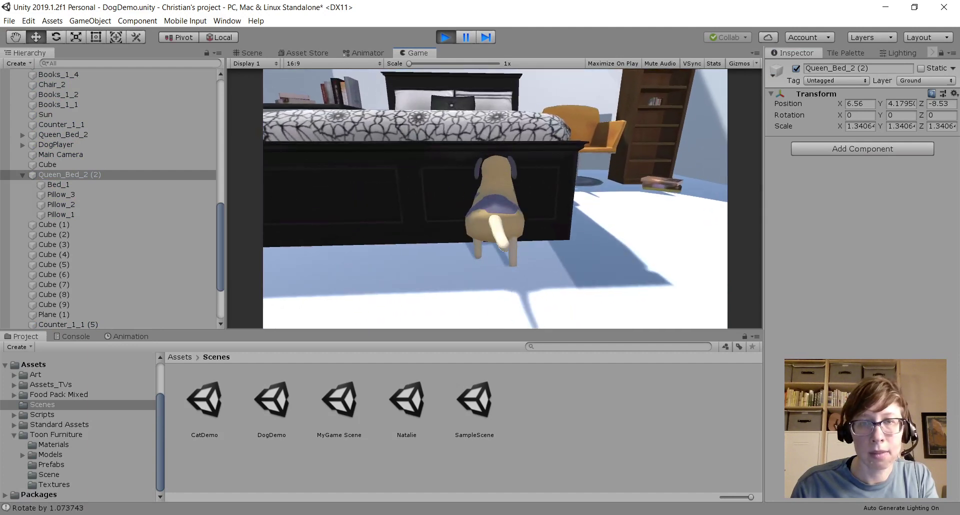
key(d)
key(w)
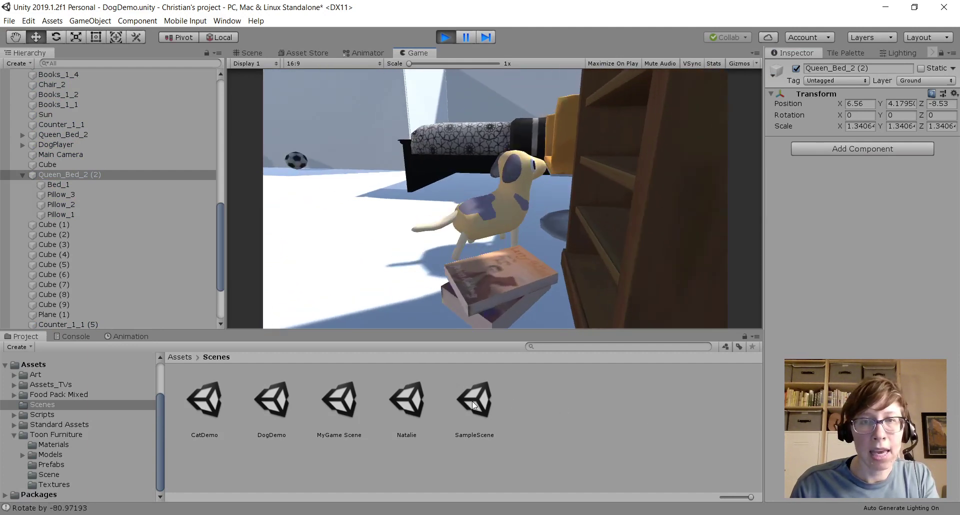
key(space)
key(a)
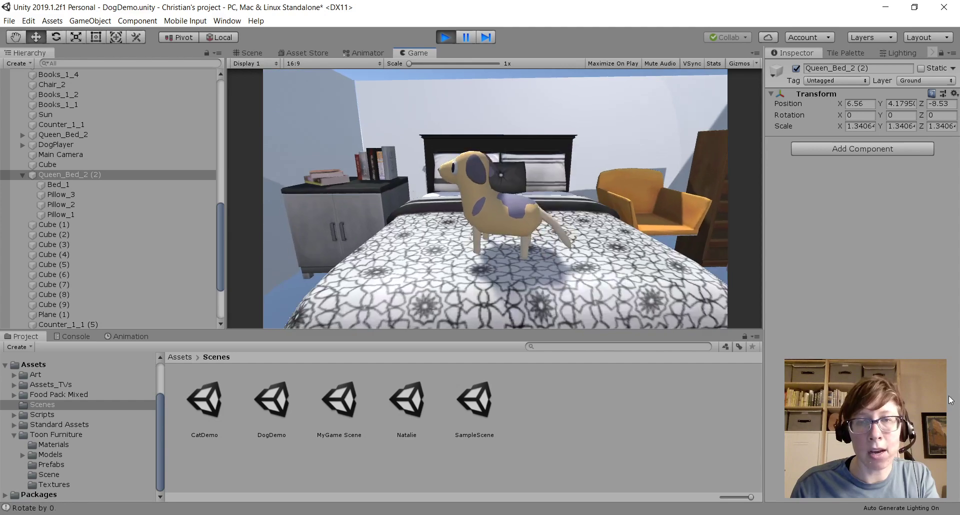
key(w)
key(d)
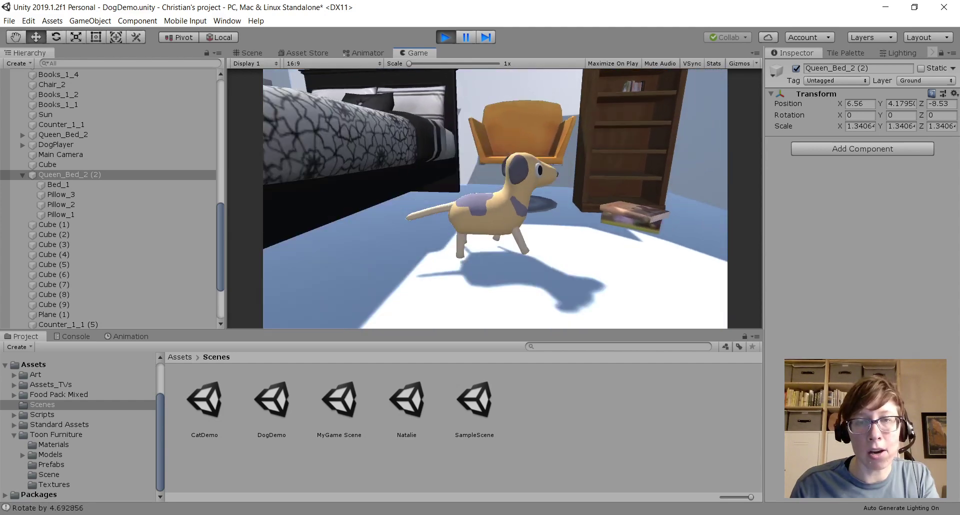
key(w)
key(w)
key(space)
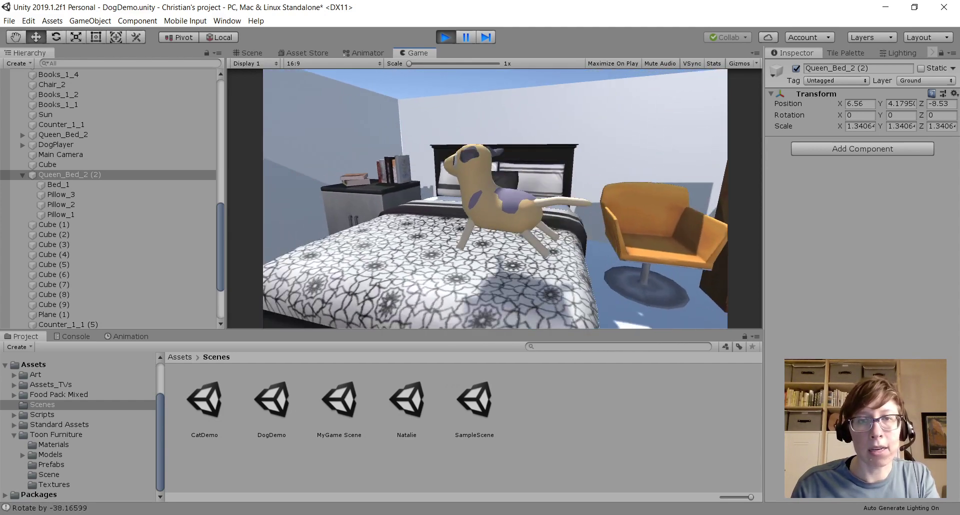
key(a)
key(a)
key(w)
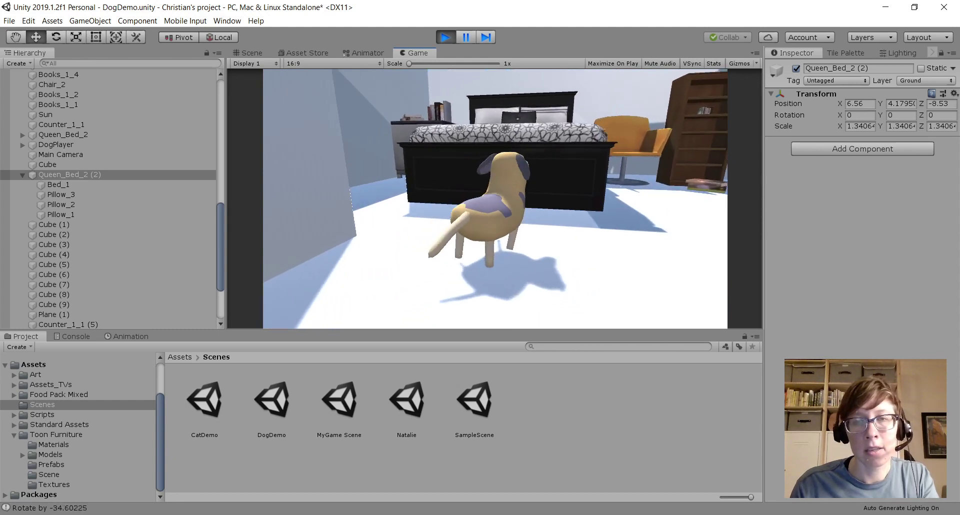
key(space)
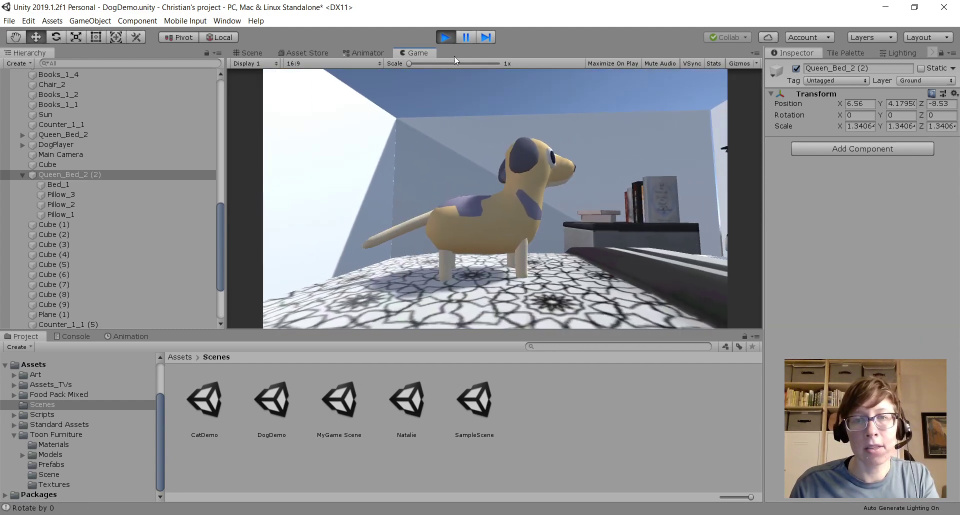
click(445, 37)
- Check the components of Bed_1 inside Queen_Bed_2 (2) for a leftover collider, and reselect the parent bed
scroll(396, 241, down, 3)
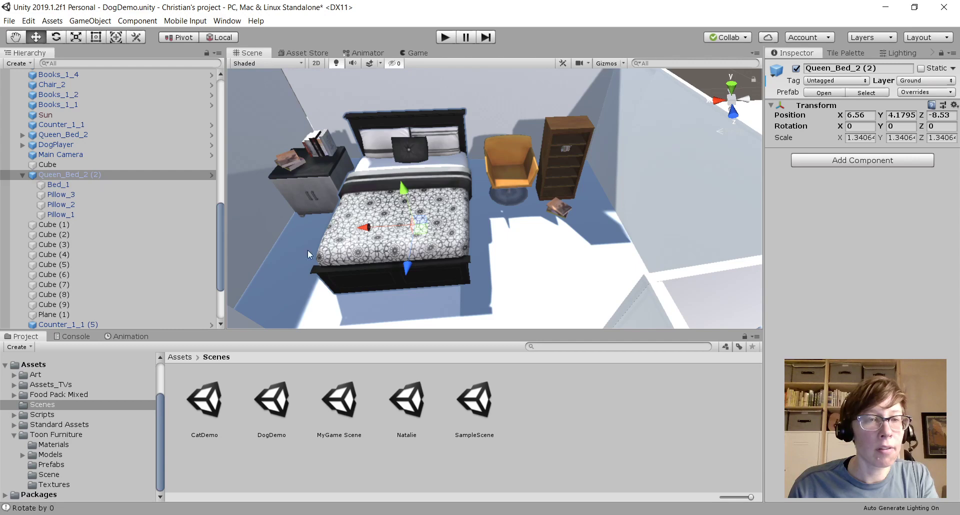
click(177, 183)
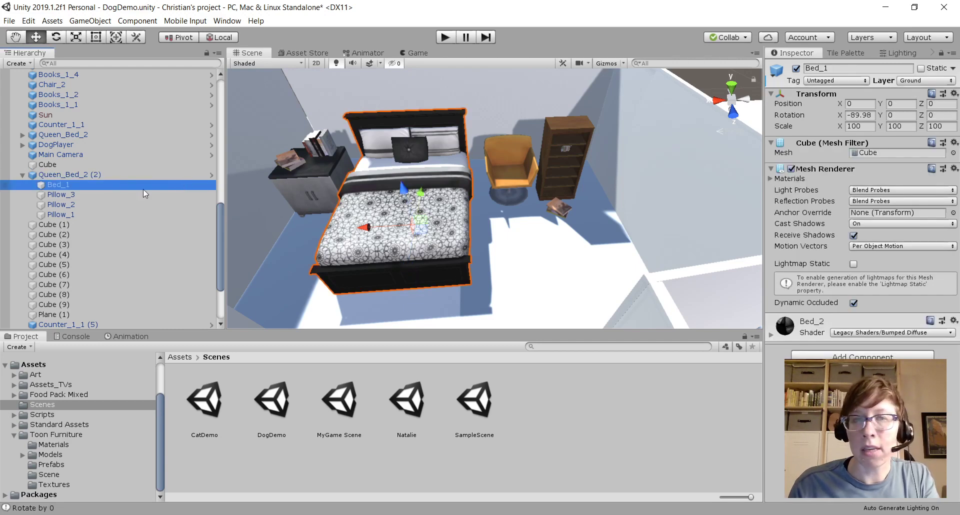
scroll(368, 260, down, 2)
scroll(368, 260, up, 2)
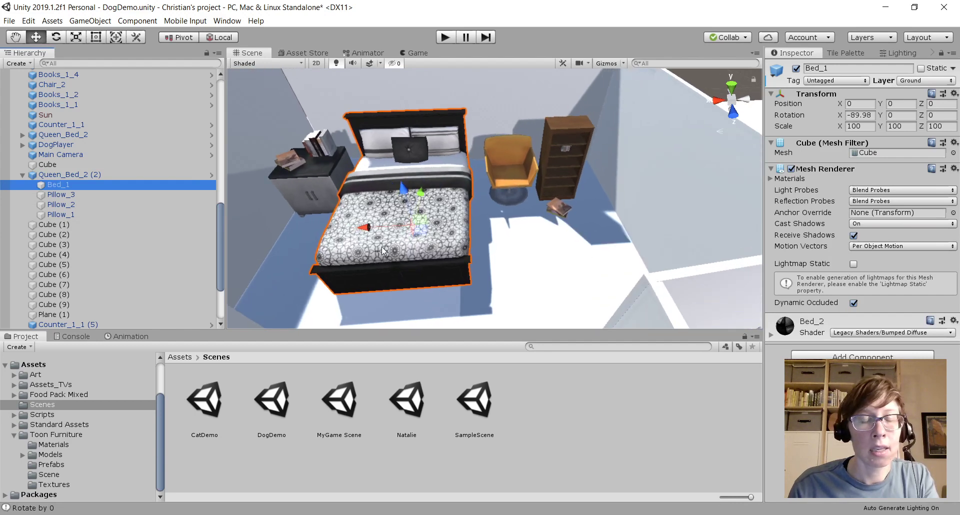
scroll(381, 247, up, 1)
scroll(342, 233, down, 2)
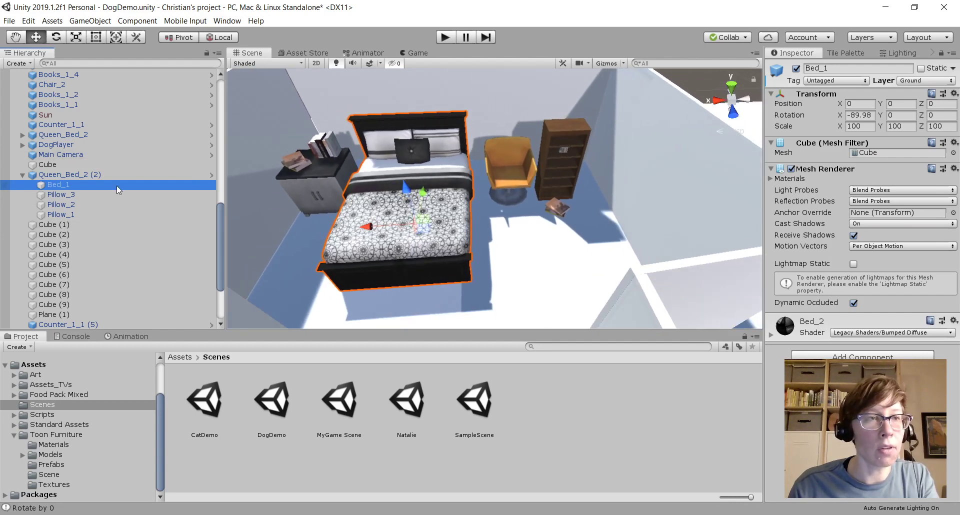
scroll(116, 185, down, 5)
click(112, 84)
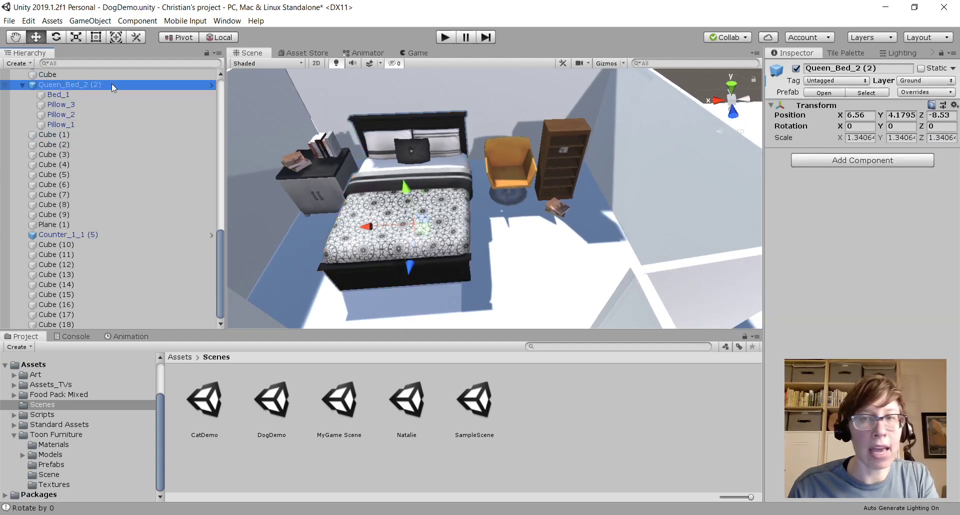
- Run the game again, jump the dog onto the bed and walk it off to recheck the collision, and stop the game
click(444, 38)
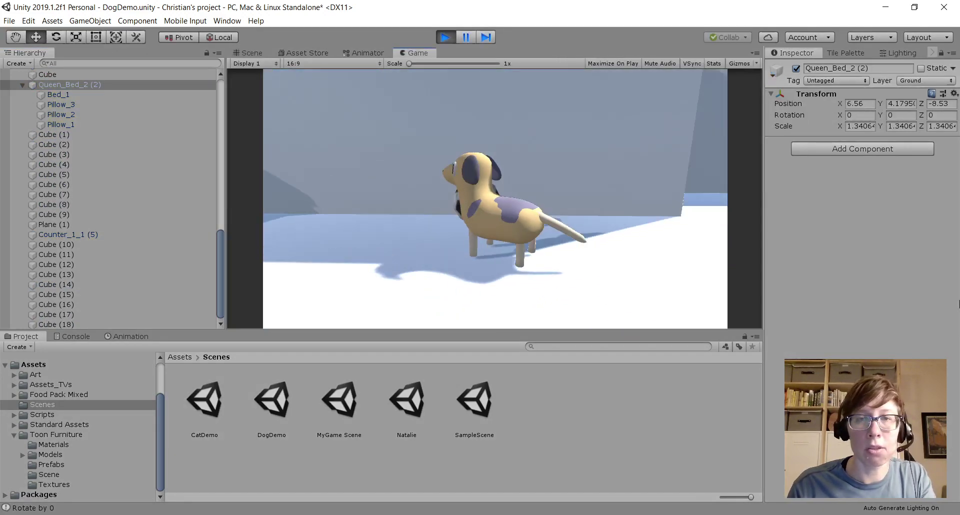
key(w)
key(space)
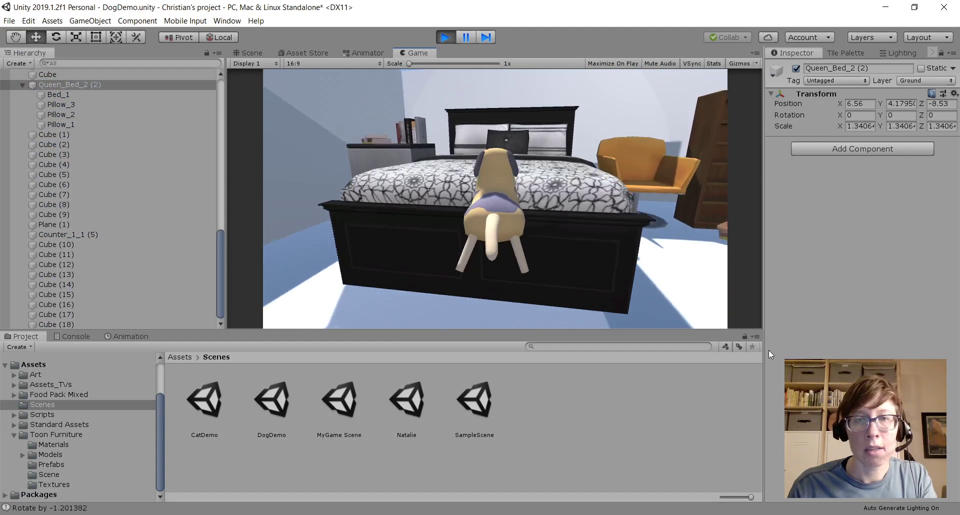
key(s)
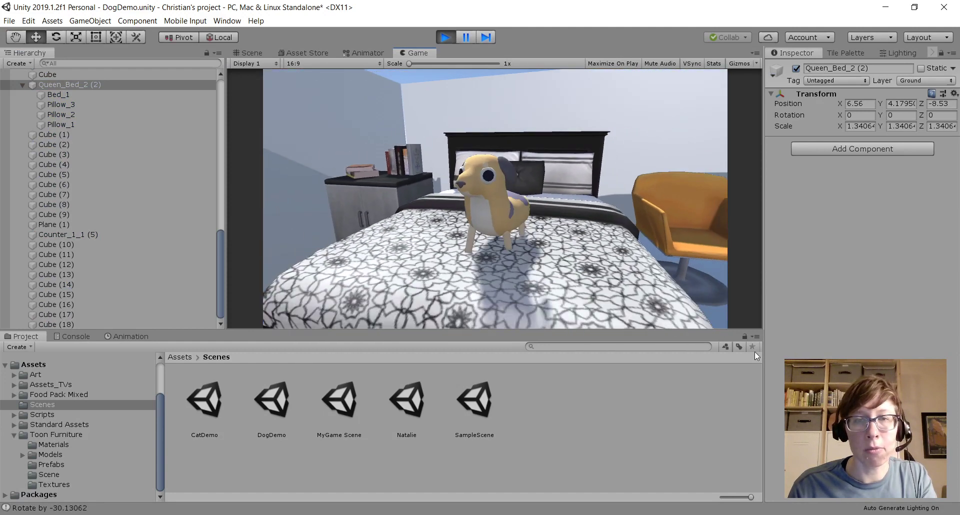
key(a)
key(w)
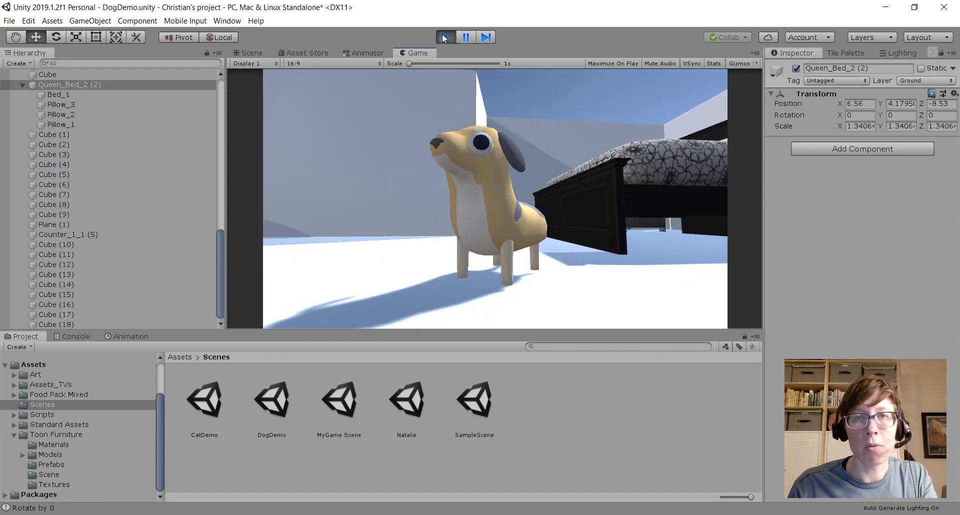
click(445, 37)
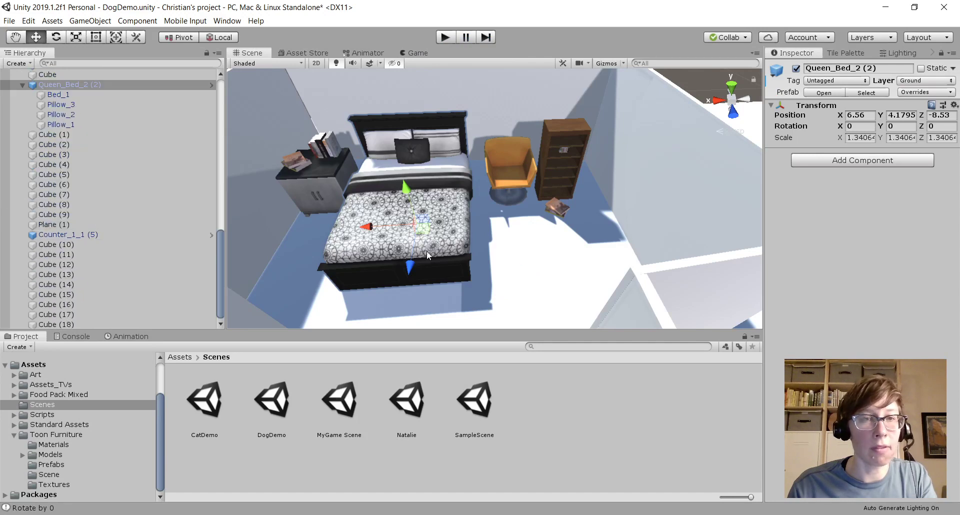
- Move Queen_Bed_2 (2) aside to X 3.38 to separate it from any overlapping bed, and delete it
drag(366, 226, 445, 227)
scroll(100, 200, up, 6)
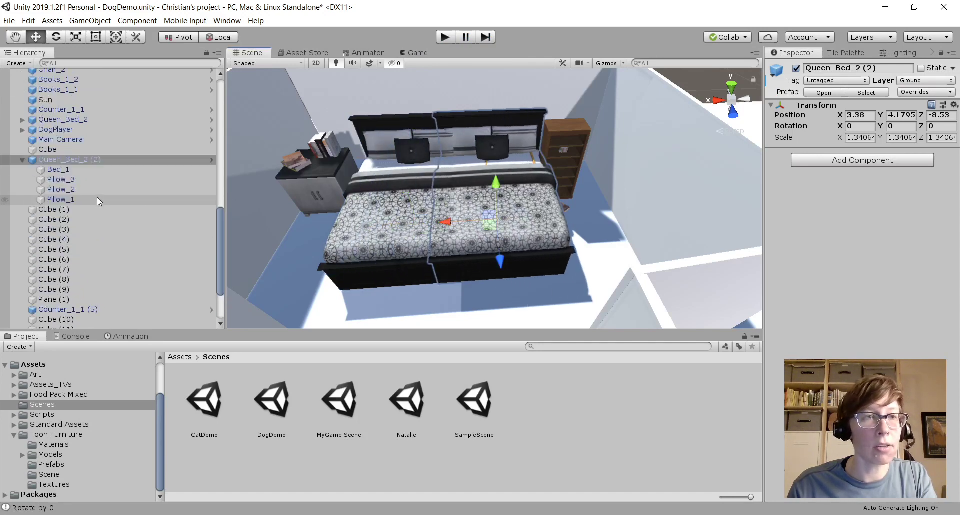
scroll(113, 212, up, 4)
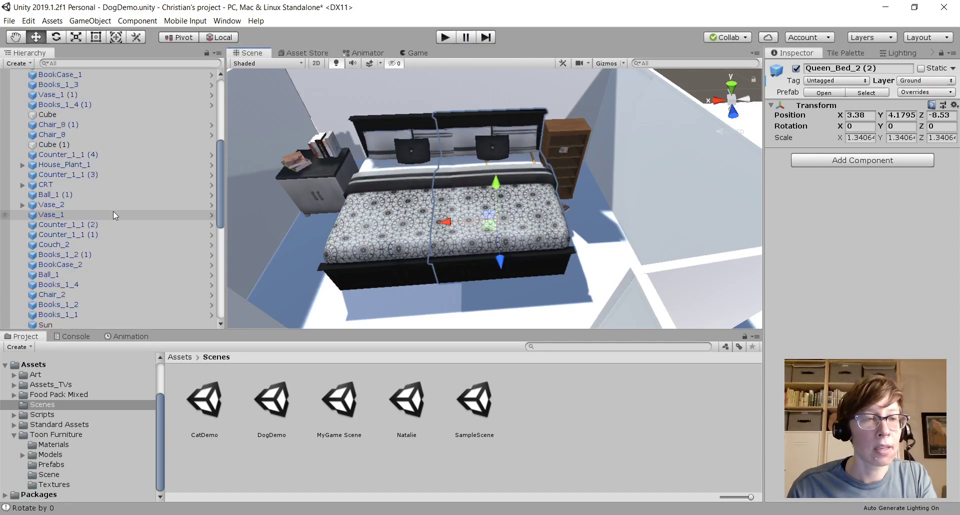
scroll(113, 213, down, 9)
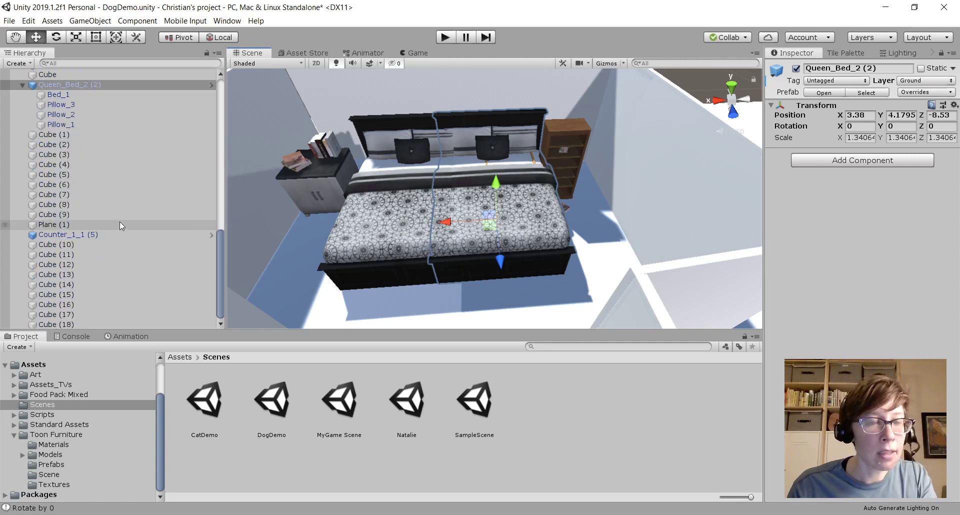
scroll(119, 221, up, 5)
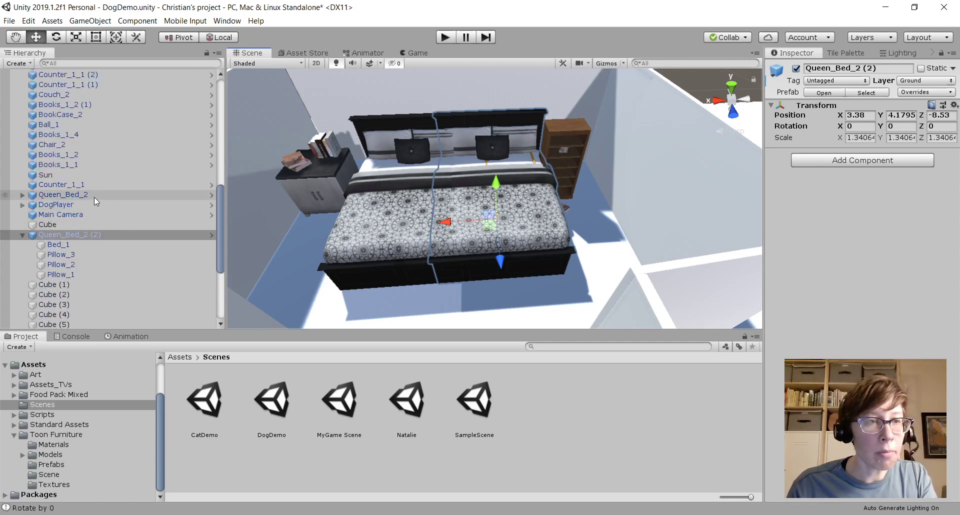
key(Delete)
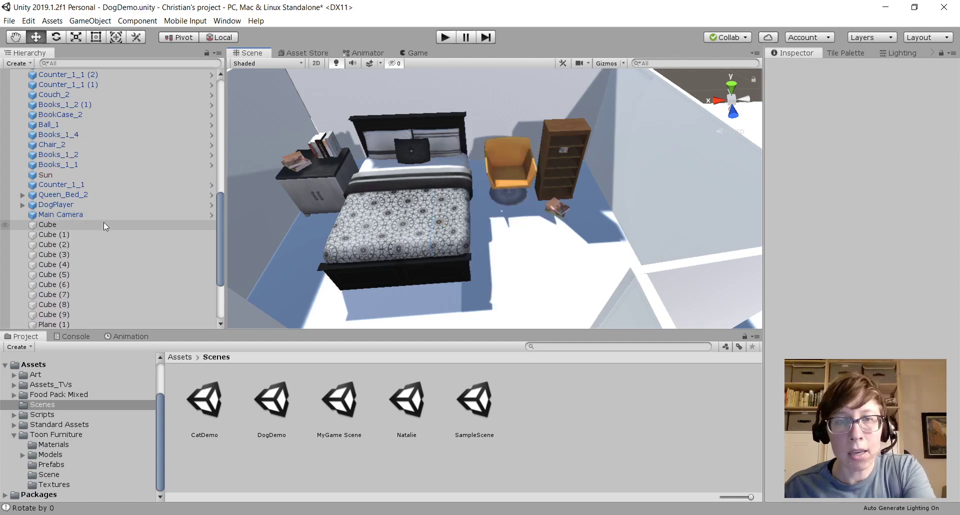
- Move Queen_Bed_2 aside to X 3.94 to check for another hidden bed, and undo the move
click(65, 195)
drag(358, 226, 425, 214)
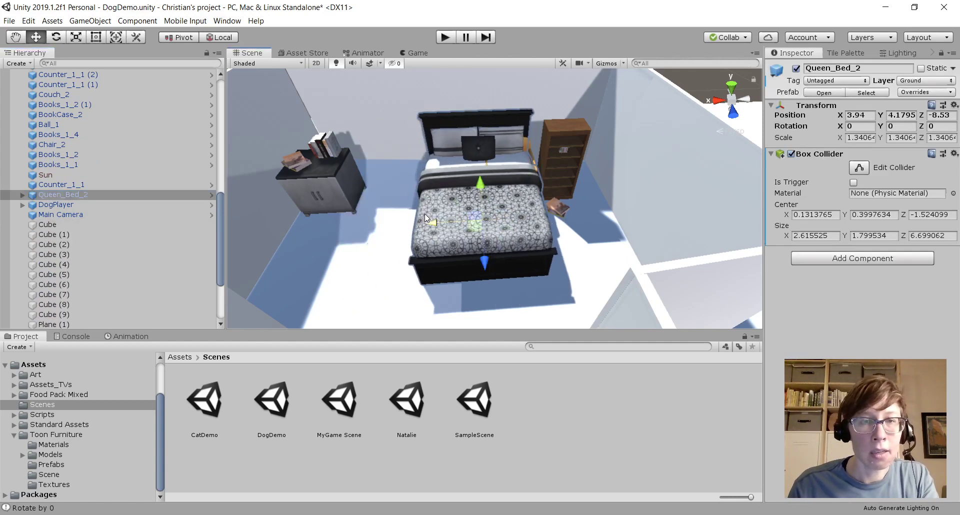
key(ctrl+z)
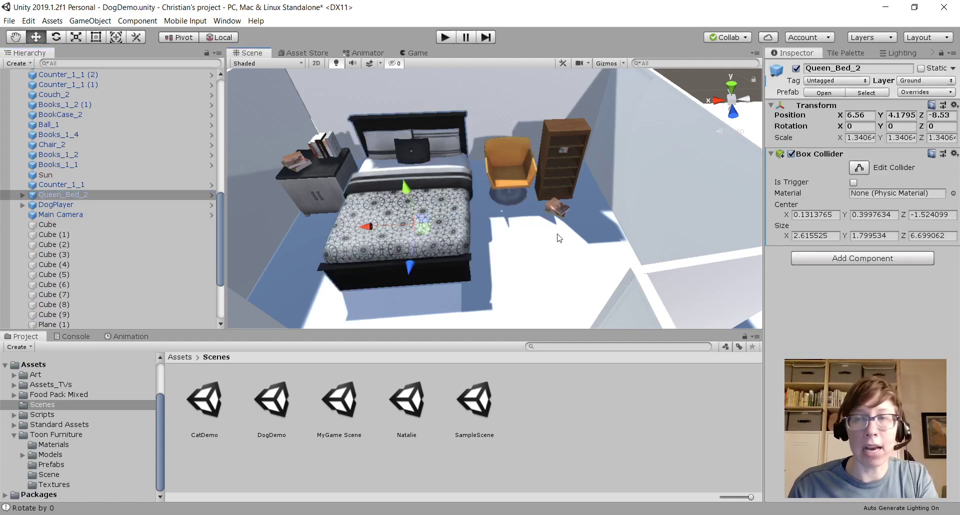
- Inspect the Box Collider bounds of Queen_Bed_2 in edit mode and remove that collider component
click(859, 168)
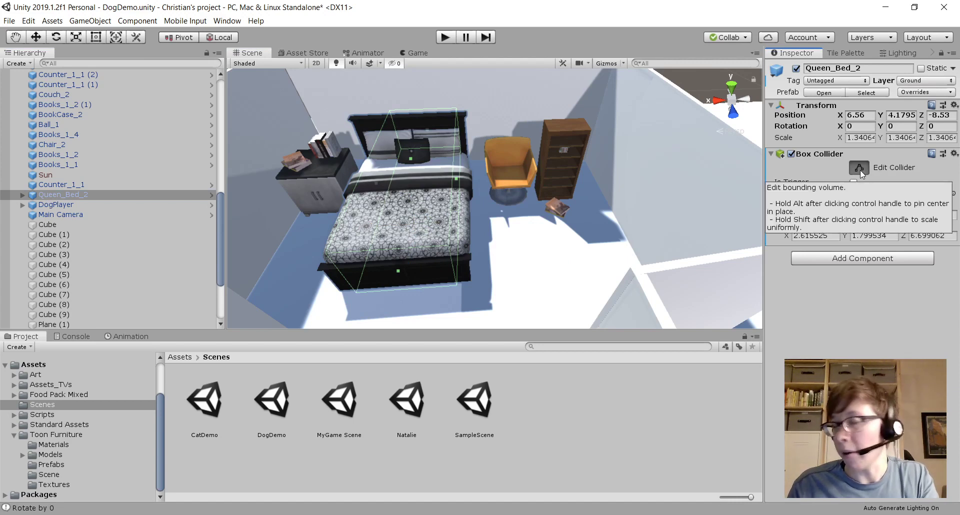
click(858, 168)
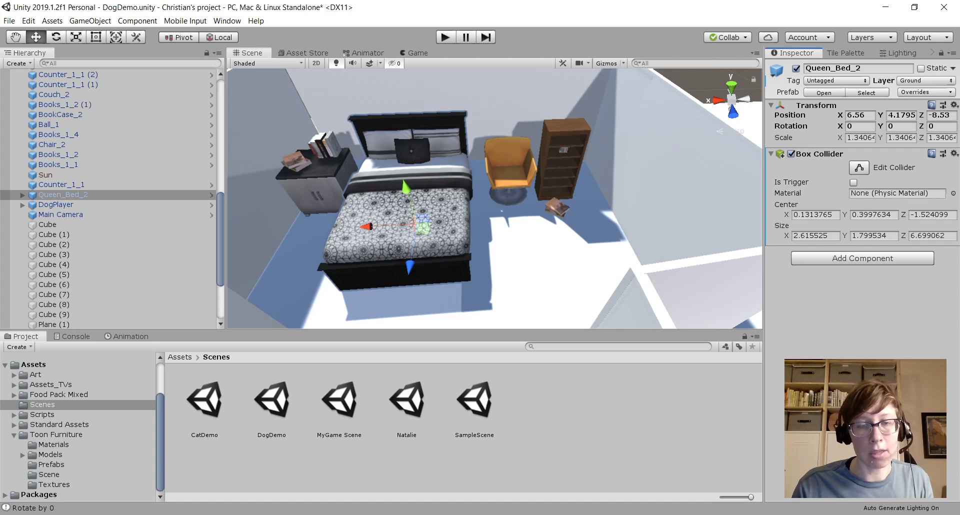
mouse_move(322, 514)
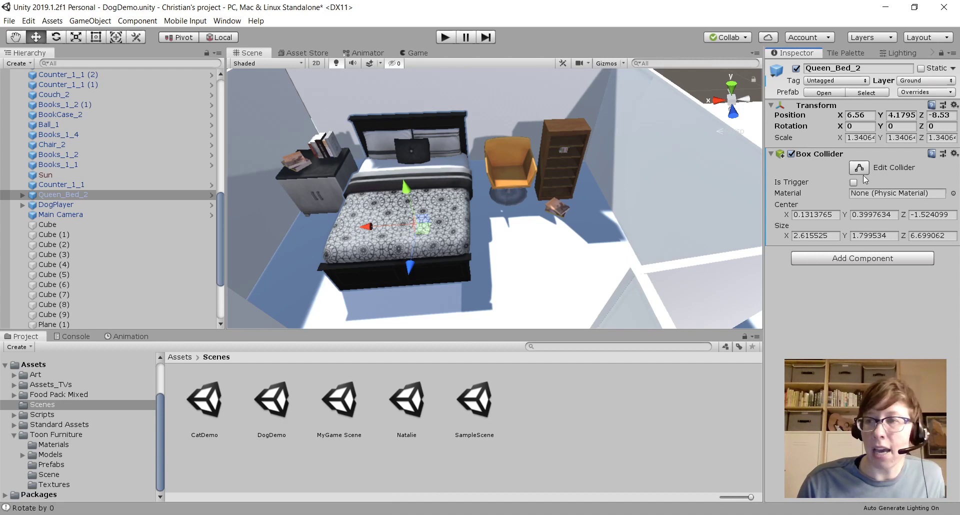
click(953, 154)
click(879, 194)
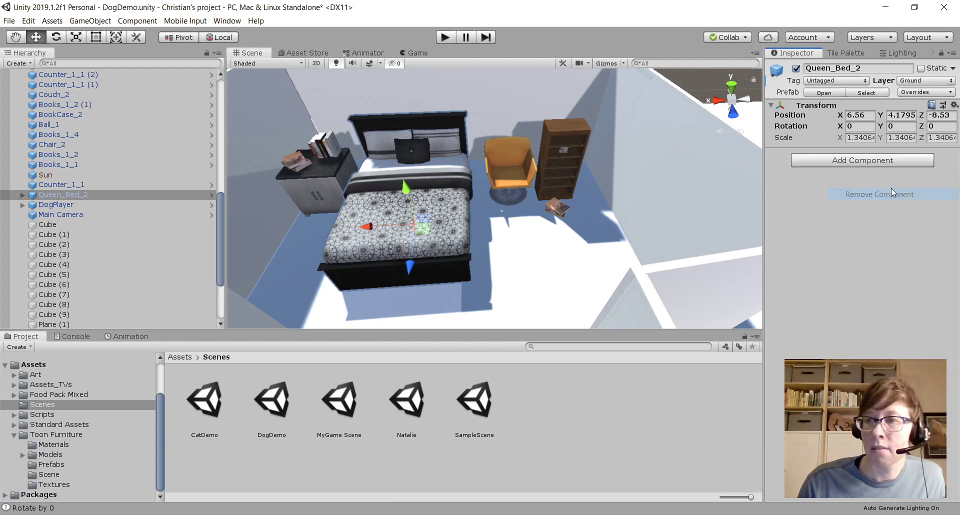
- Add a Mesh Collider component to Bed_1, the child object of Queen_Bed_2
click(22, 195)
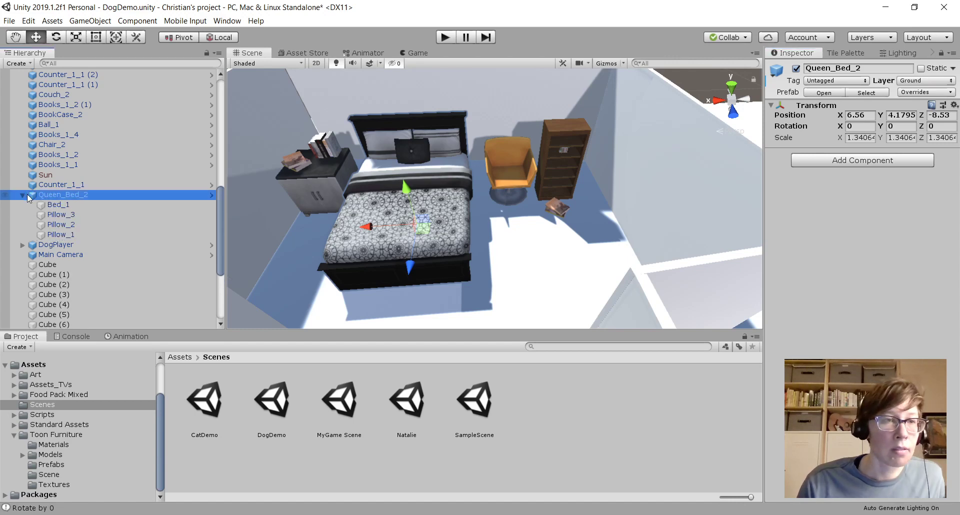
click(56, 205)
click(845, 356)
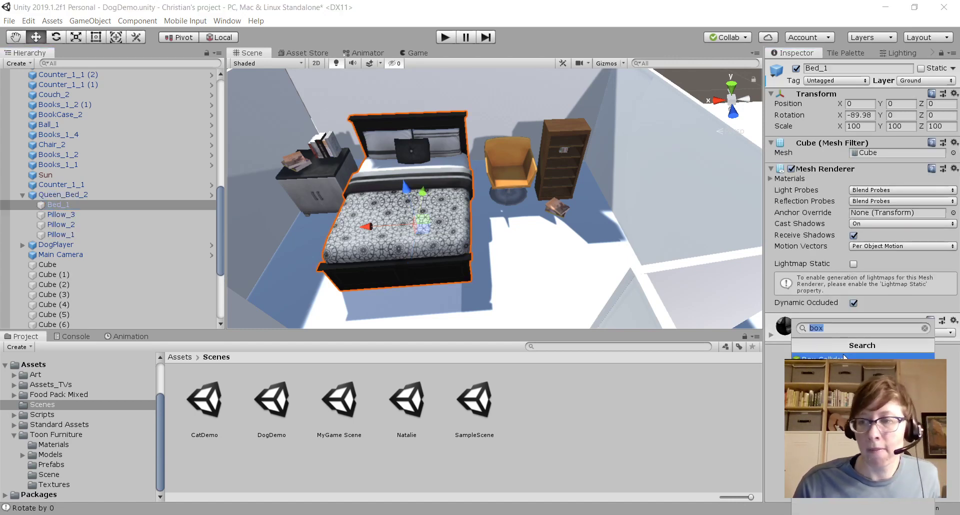
text(mesh)
click(843, 356)
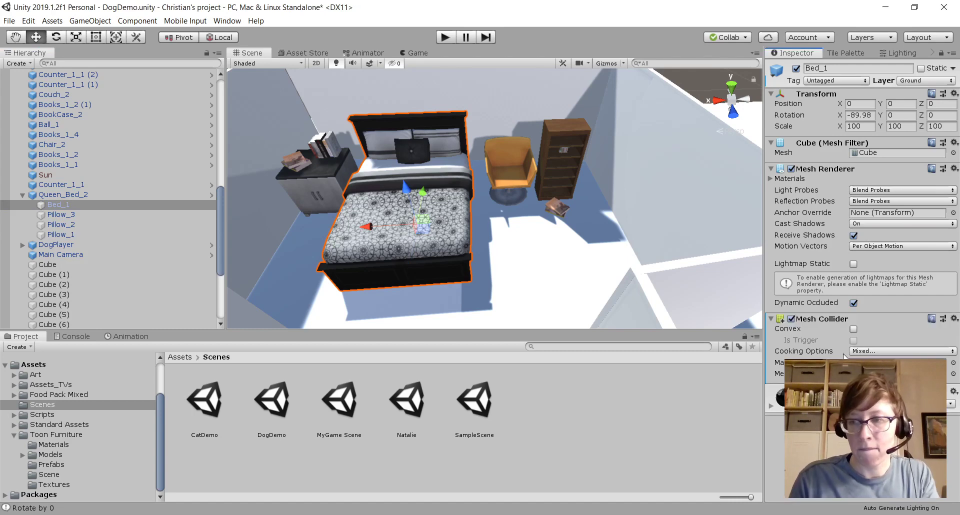
- Save the DogDemo scene and publish the change to Collab with the description "Bed fix"
key(alt+f)
key(s)
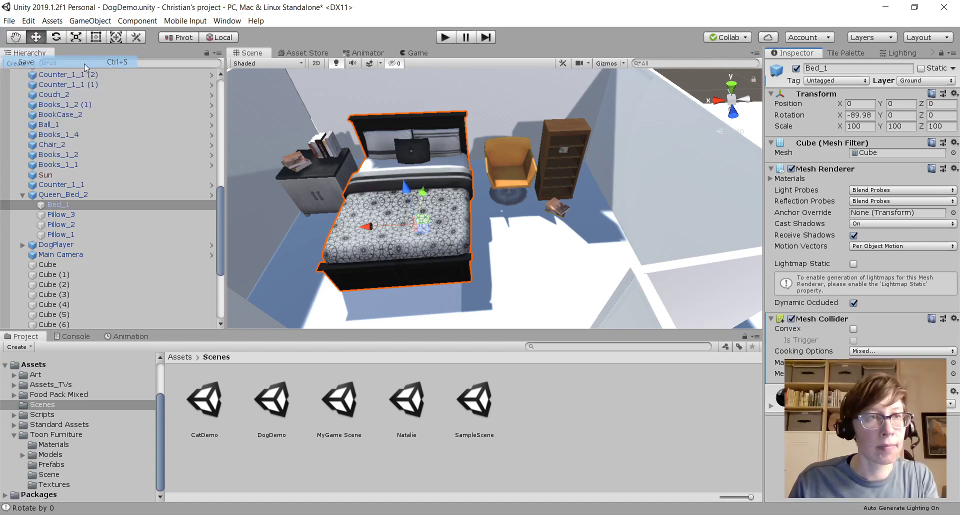
click(725, 37)
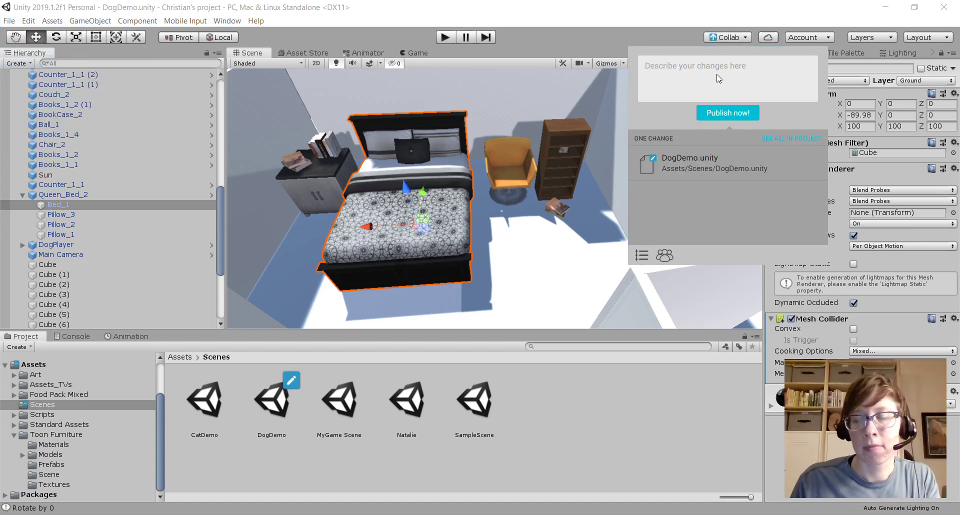
click(717, 94)
text(Bed fix)
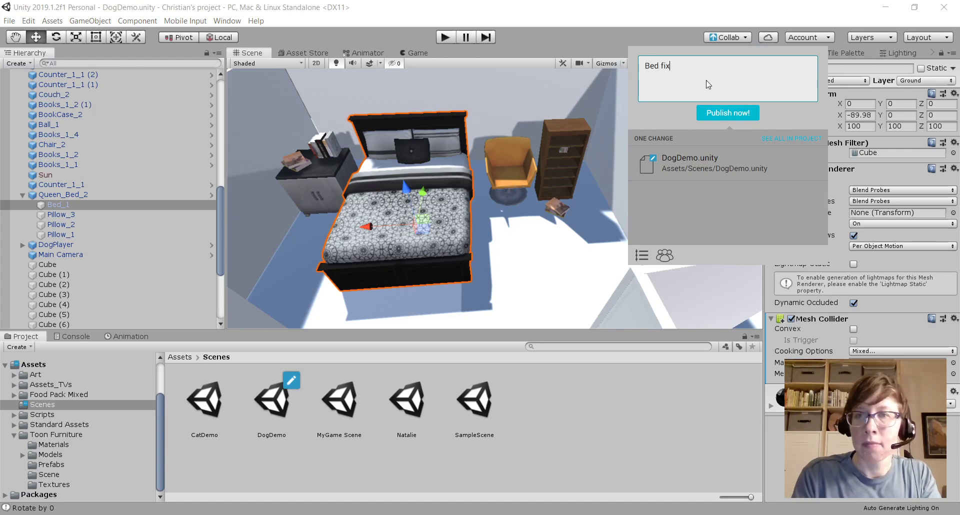
click(715, 114)
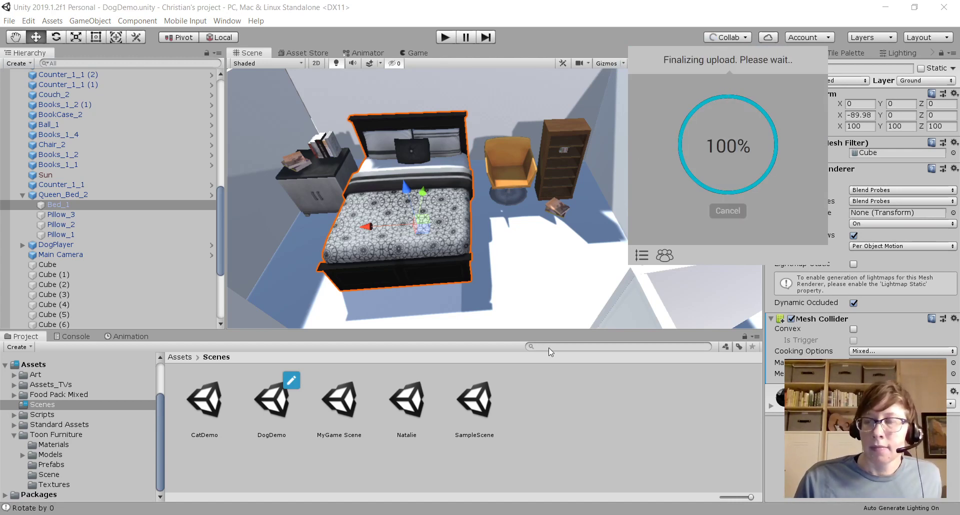
- Switch to OBS to read the stream chat, and return to Unity
click(320, 513)
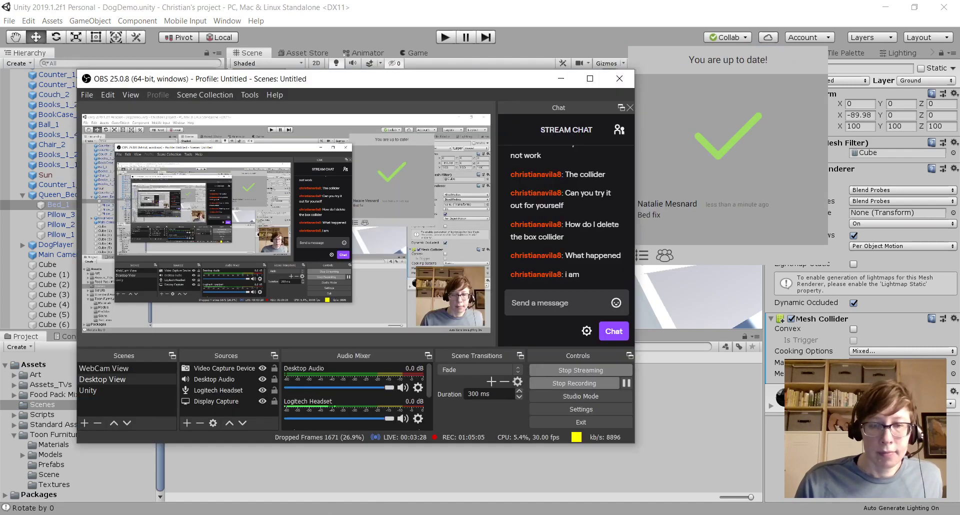
click(548, 484)
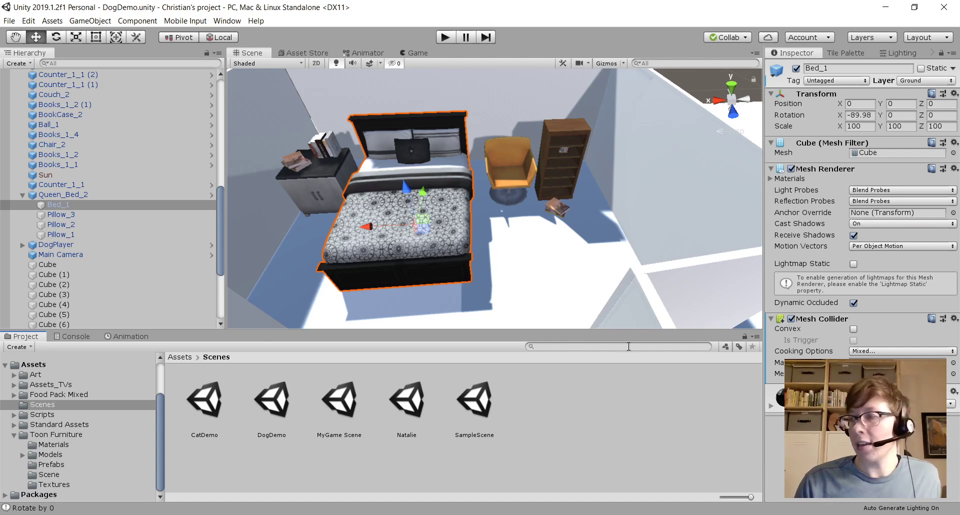
mouse_move(322, 514)
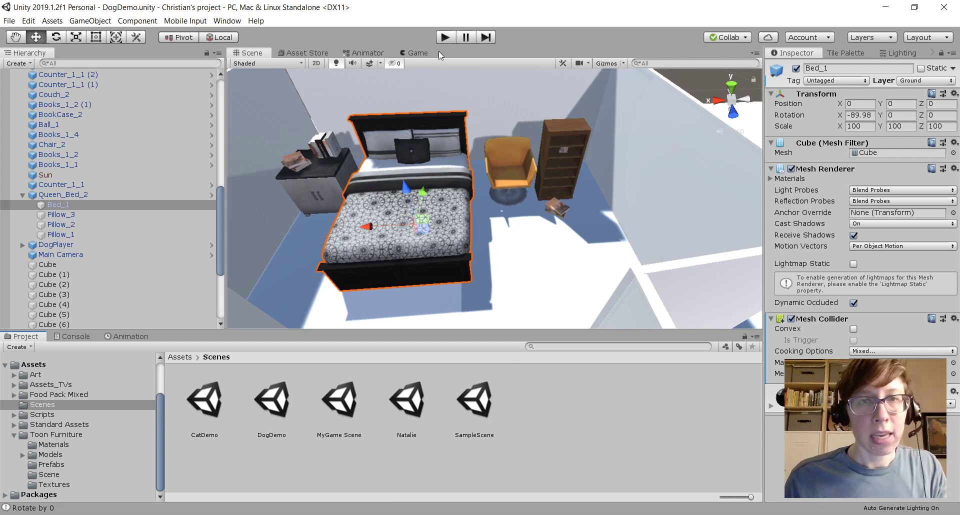
- Run the game, jump the dog on and off the bed to test the Mesh Collider, and stop the game
click(444, 37)
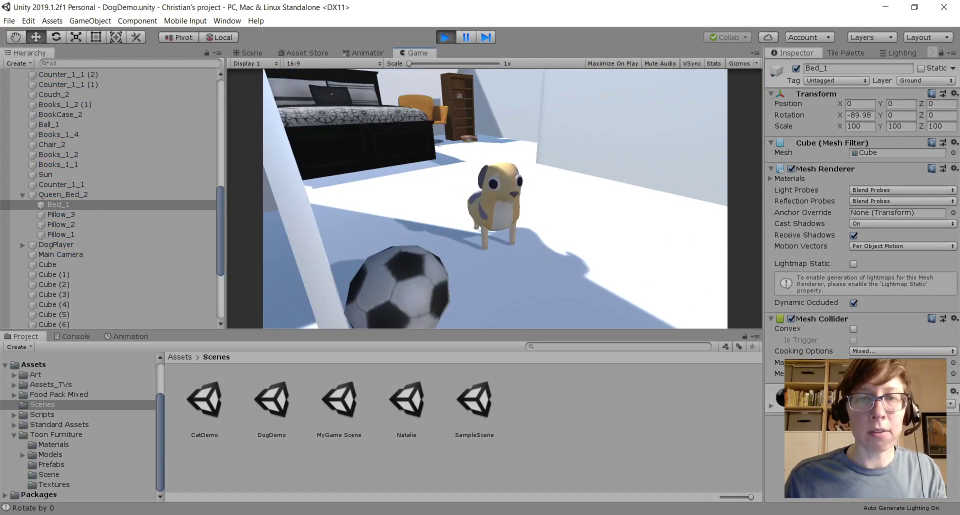
key(w)
key(space)
key(d)
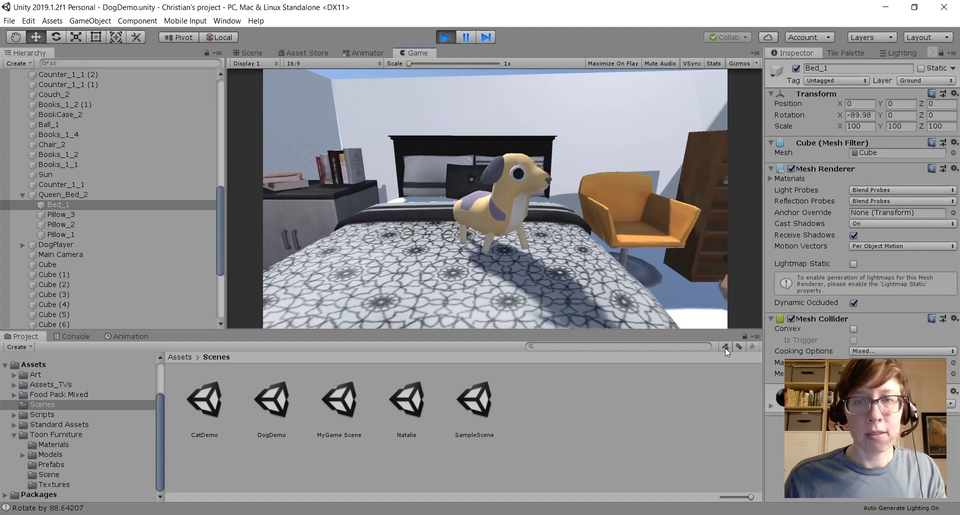
key(space)
key(a)
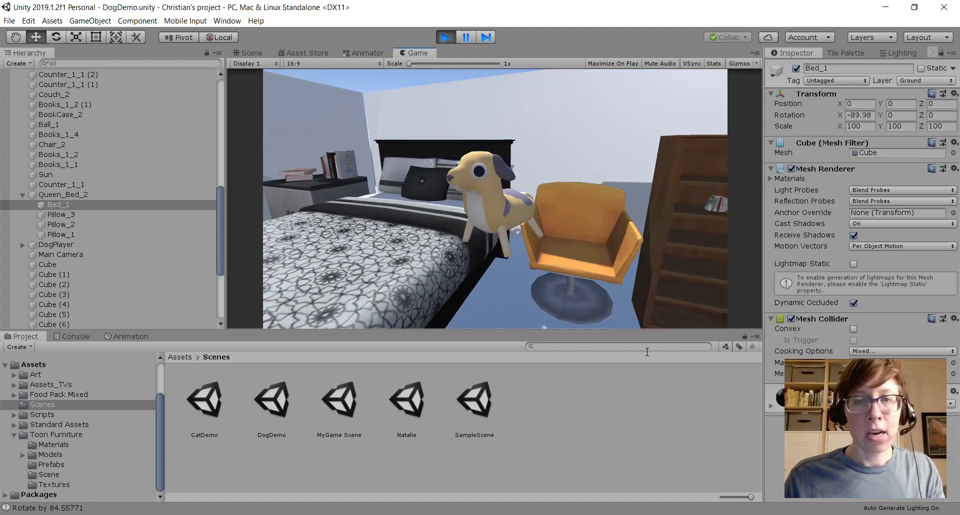
key(s)
key(w)
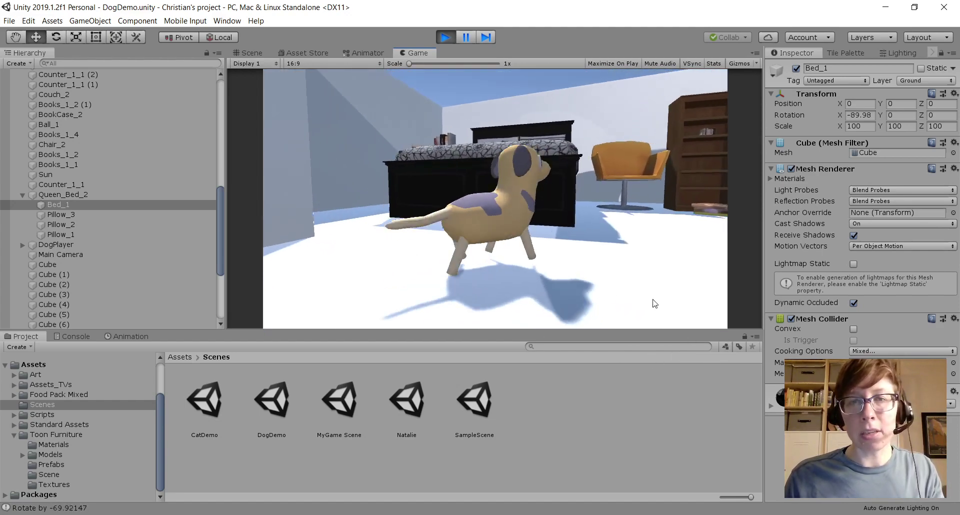
key(space)
key(s)
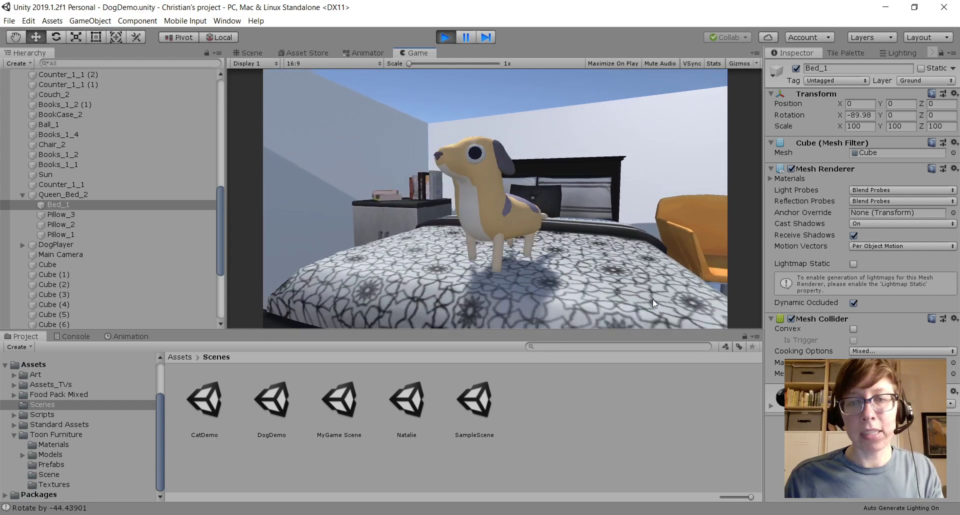
click(444, 38)
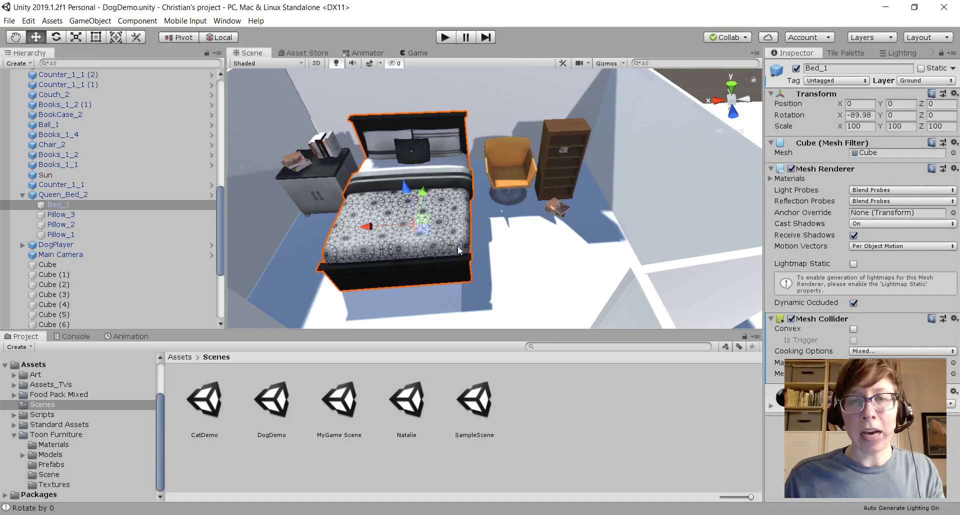
- Duplicate Queen_Bed_2 four times in place to demonstrate overlapping copies
scroll(466, 214, down, 5)
click(72, 194)
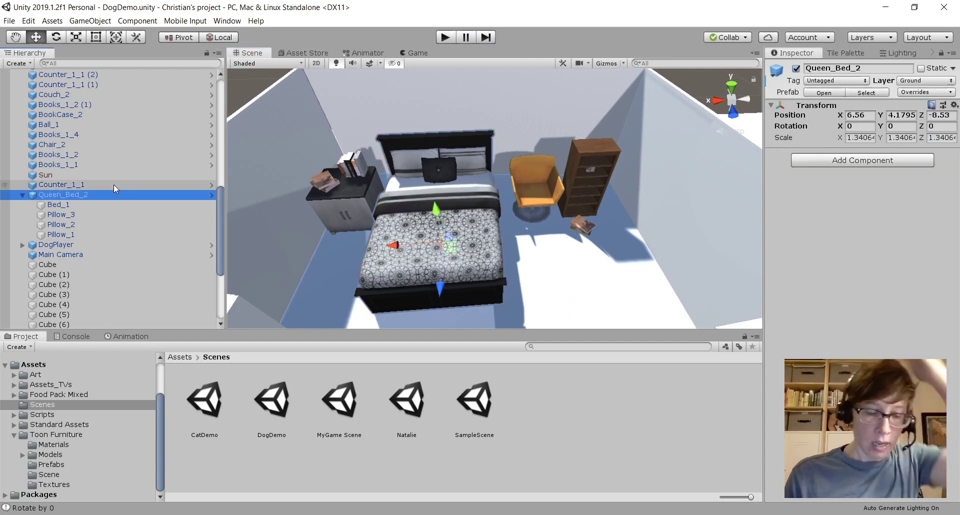
key(ctrl+d)
key(ctrl+d)
key(ctrl+d)
key(ctrl+d)
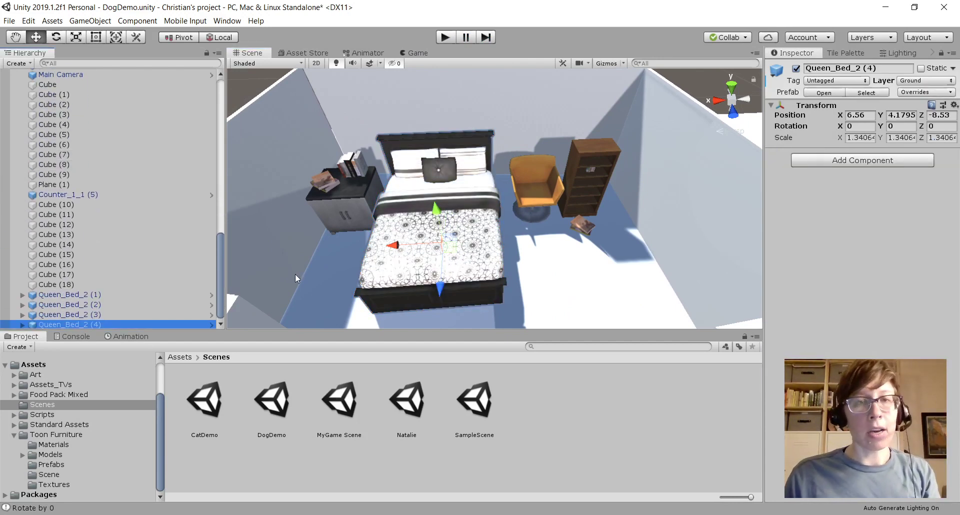
- Move the stacked bed duplicates aside along X, with Queen_Bed_2 (4) at X -0.81 and Queen_Bed_2 (1) outside the room at X -9.54
drag(392, 245, 592, 242)
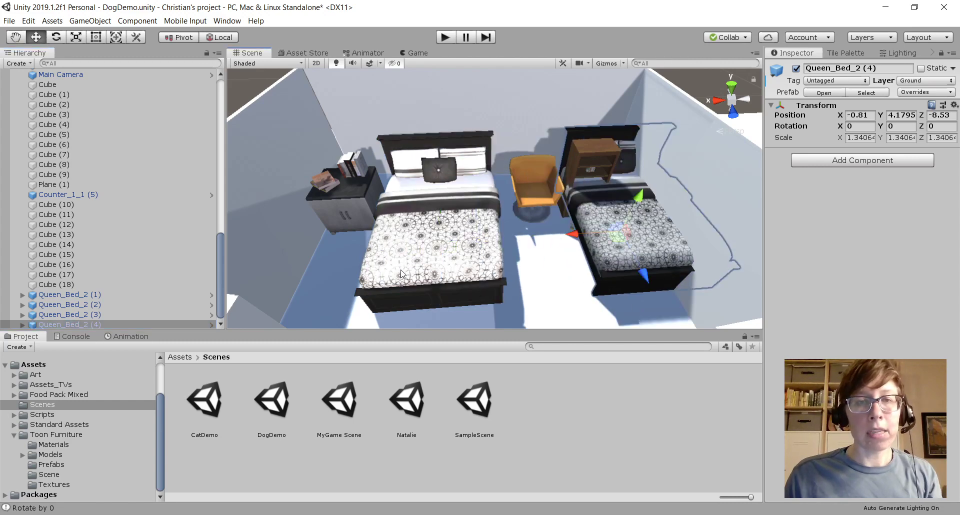
click(399, 270)
drag(425, 244, 521, 235)
click(424, 222)
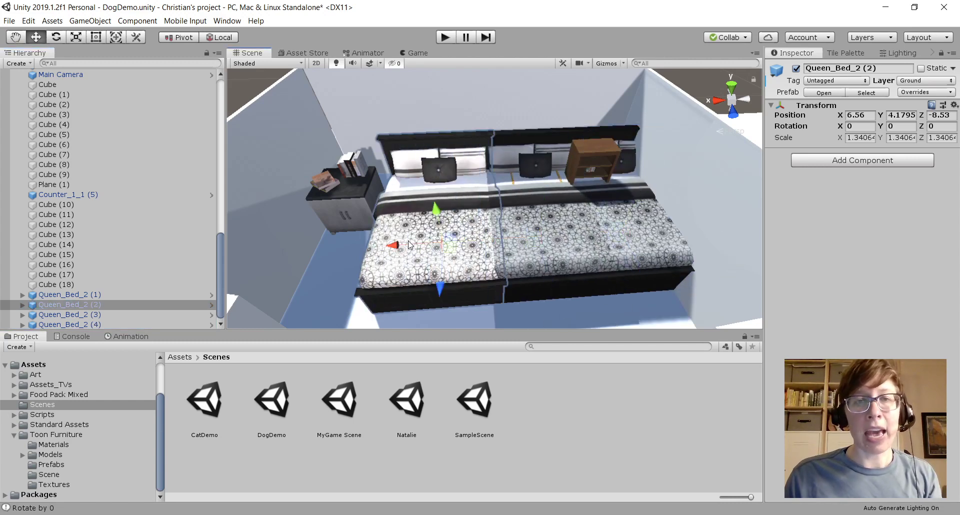
drag(403, 244, 600, 237)
click(399, 250)
drag(397, 245, 599, 234)
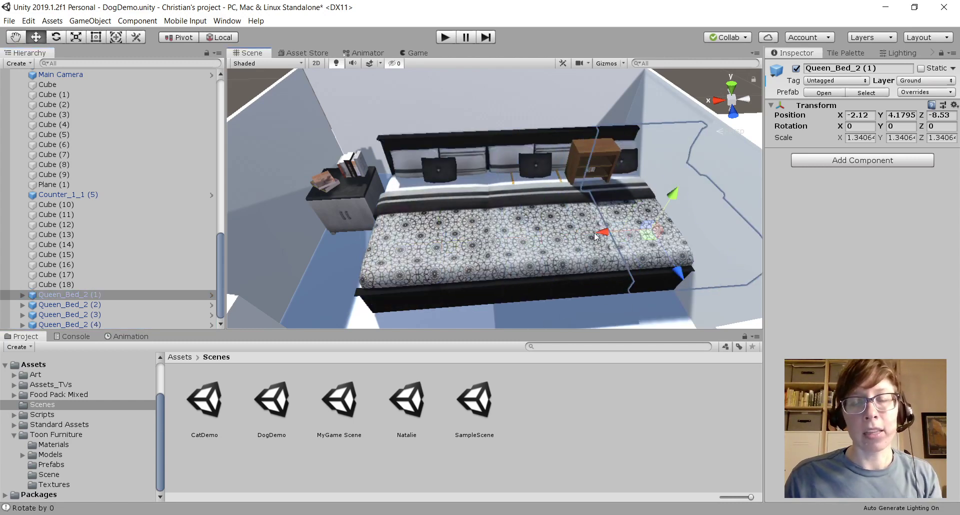
middle_drag(595, 235, 541, 246)
drag(577, 243, 812, 220)
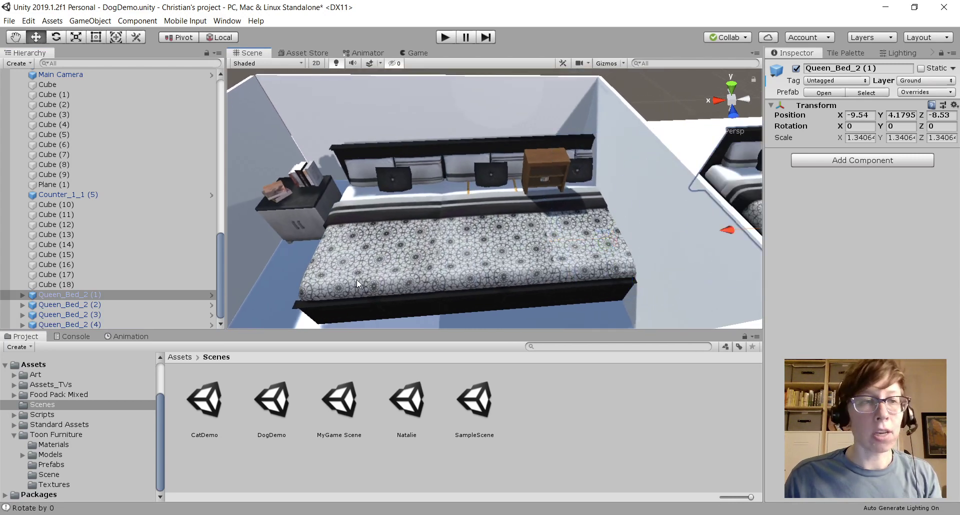
- Shift the original Queen_Bed_2 slightly along X, and undo that move
scroll(357, 273, down, 3)
click(392, 229)
drag(366, 248, 344, 235)
key(ctrl+z)
scroll(443, 242, down, 2)
scroll(442, 241, down, 4)
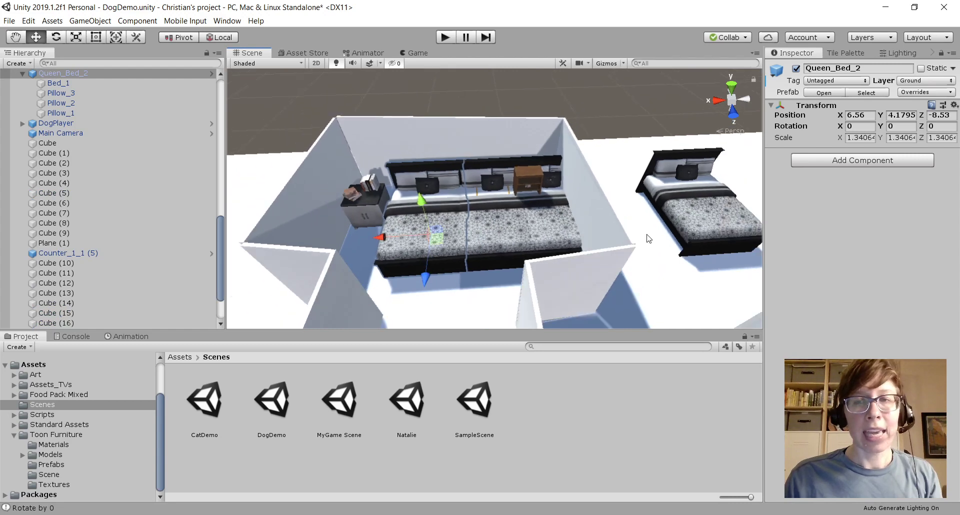
- Undo all the moves of the duplicated beds
click(353, 200)
key(ctrl+z)
key(ctrl+z)
key(ctrl+z)
key(ctrl+z)
key(ctrl+z)
key(ctrl+z)
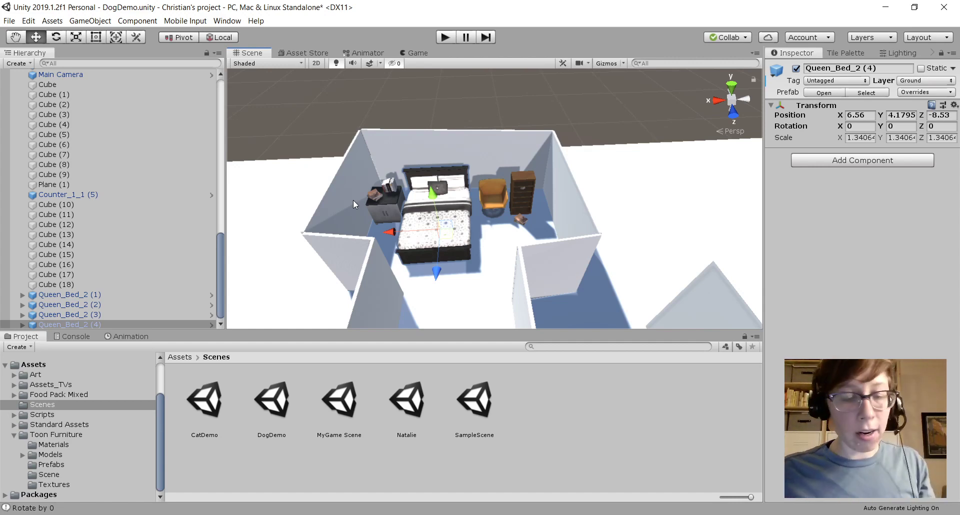
- Delete the duplicates Queen_Bed_2 (1) through Queen_Bed_2 (4), and select the original Queen_Bed_2
scroll(438, 216, up, 3)
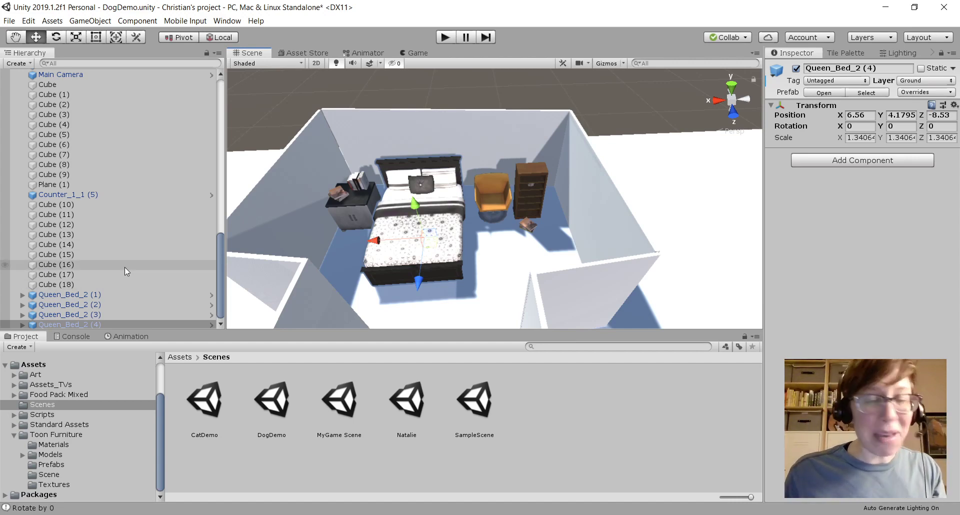
click(70, 298)
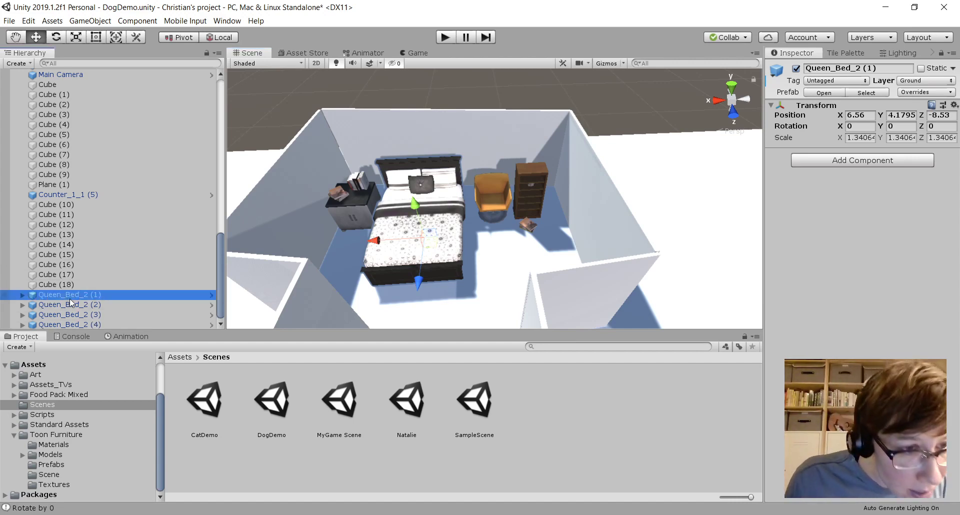
shift+click(71, 324)
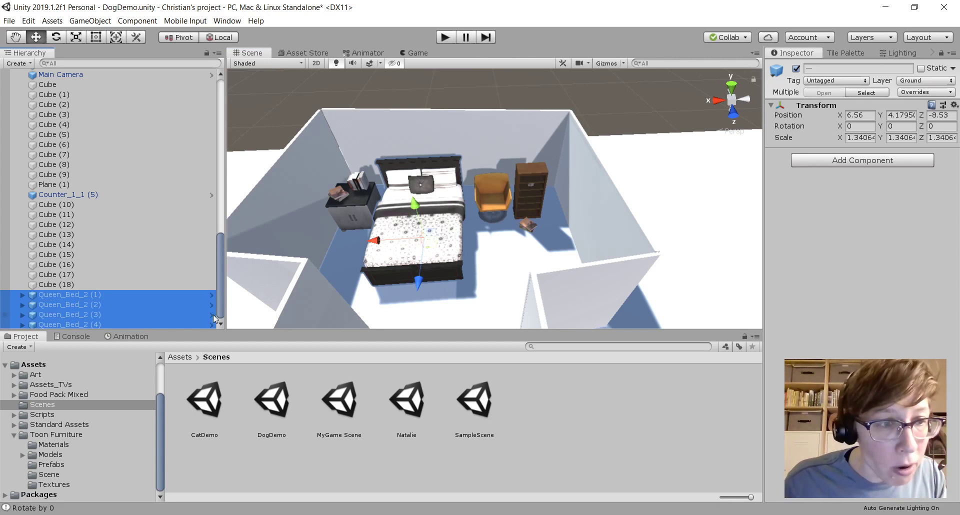
key(Delete)
scroll(107, 181, up, 5)
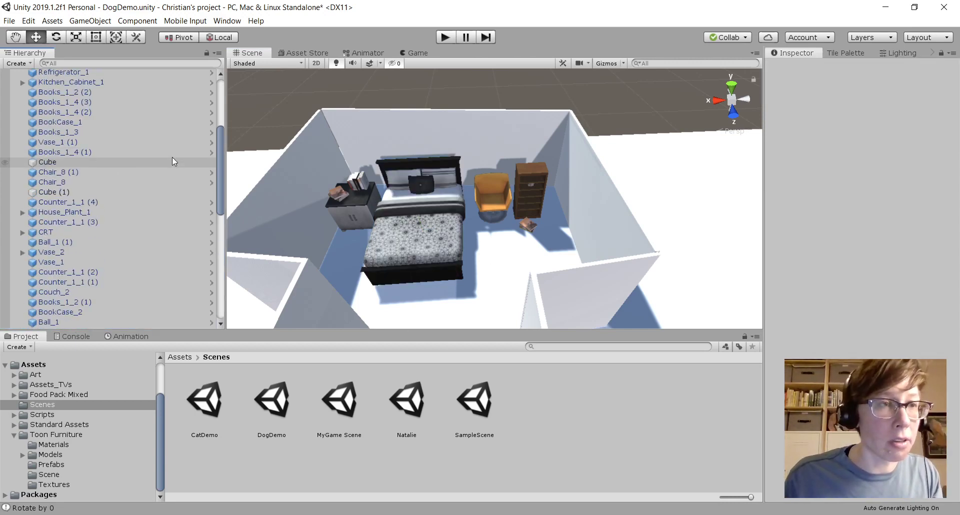
scroll(154, 254, down, 6)
click(136, 201)
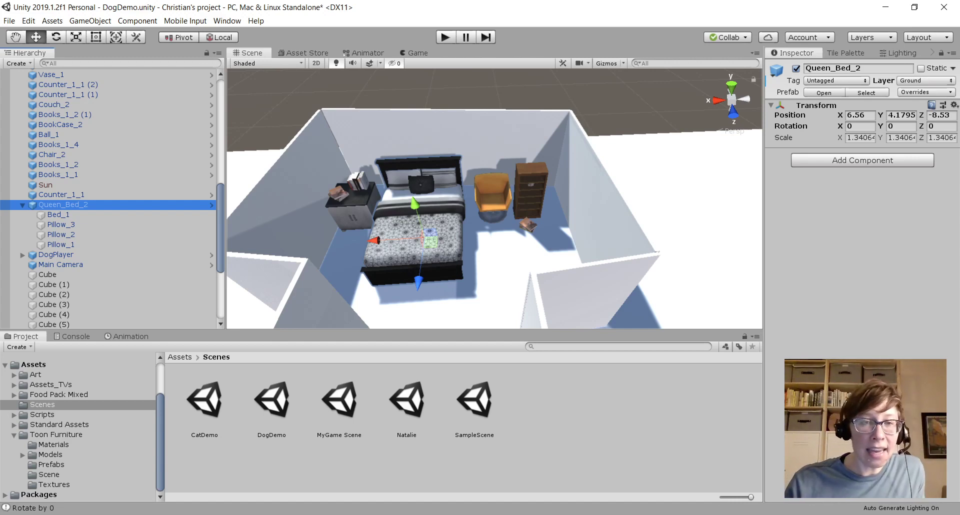
- Switch to Notepad to review the task list, shrinking its window and repositioning it over the scene
key(alt+Tab)
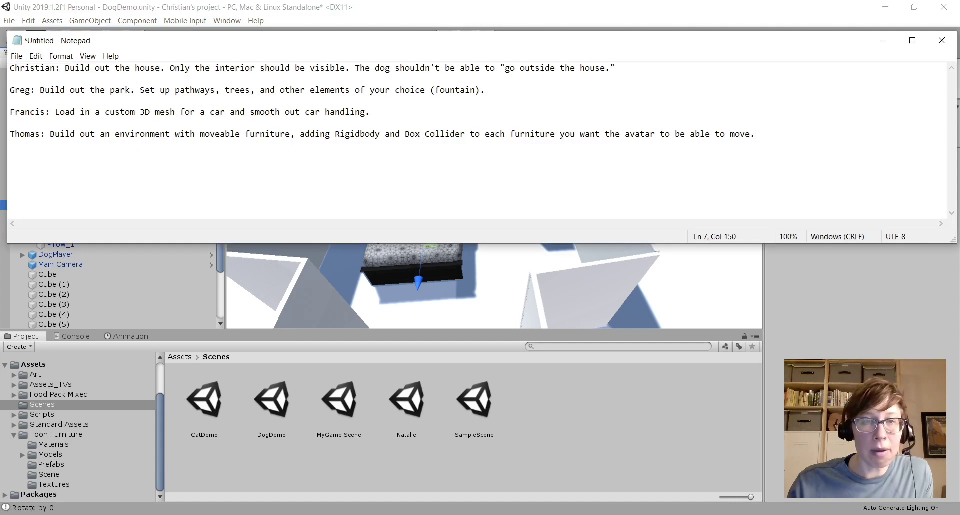
drag(950, 237, 870, 179)
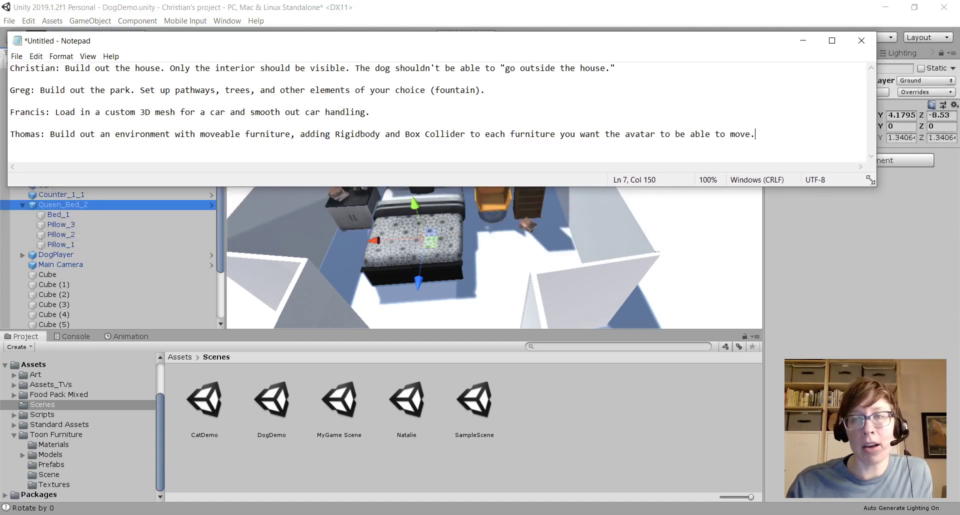
drag(181, 42, 209, 57)
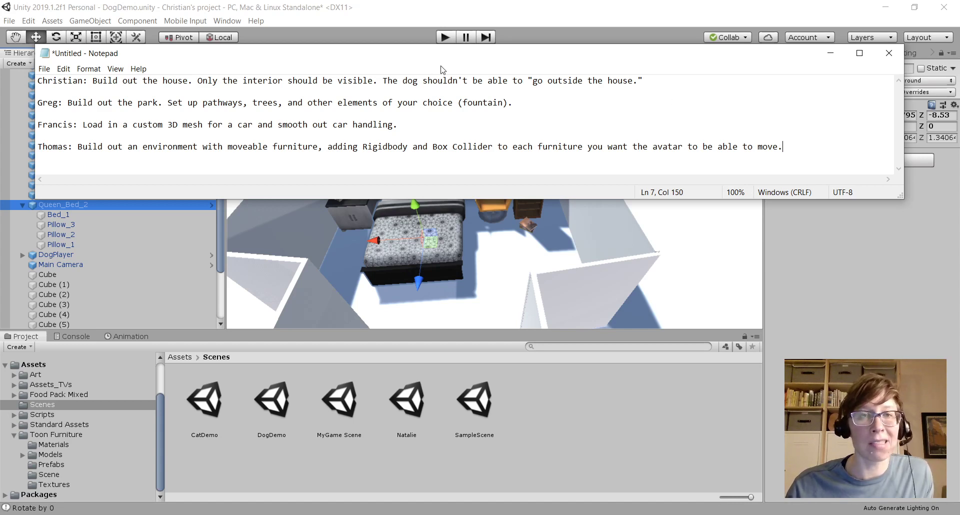
drag(442, 63, 449, 49)
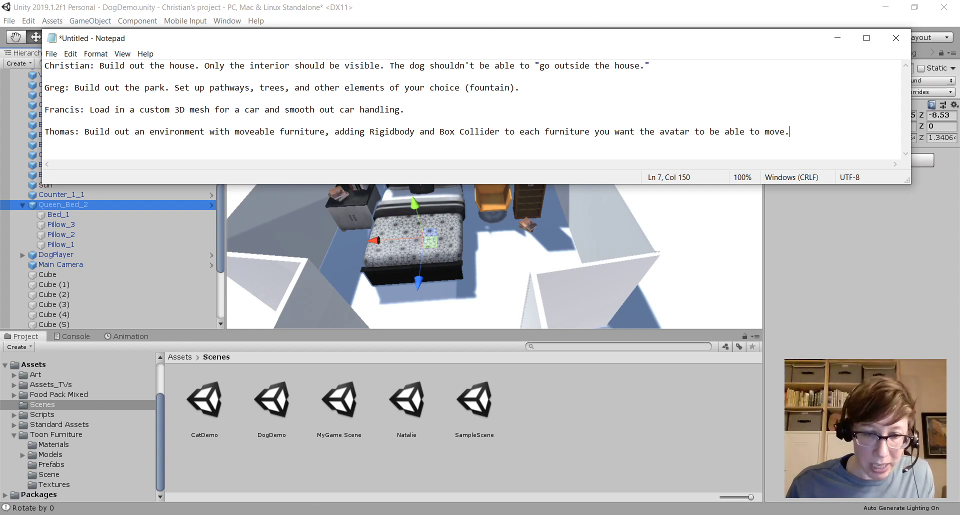
- Switch to OBS to check the stream chat and streaming status
mouse_move(325, 496)
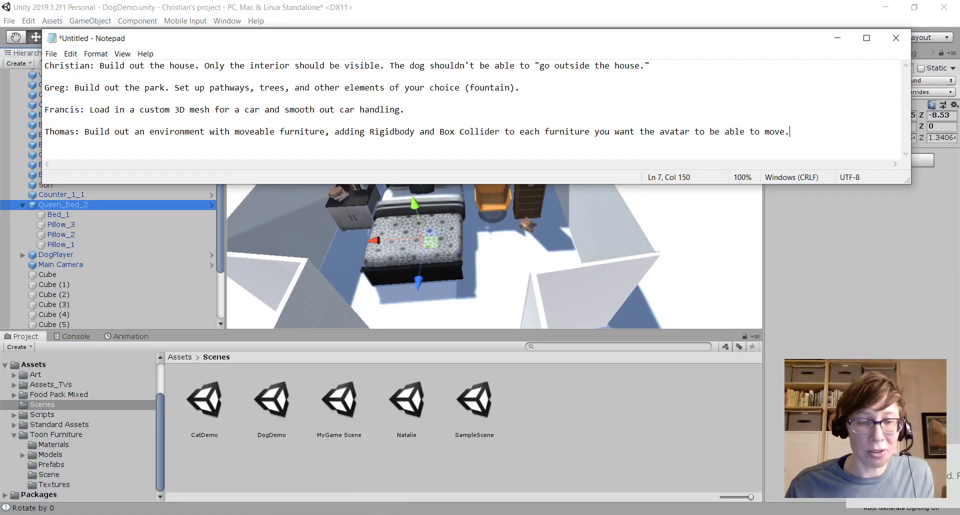
key(alt+Tab)
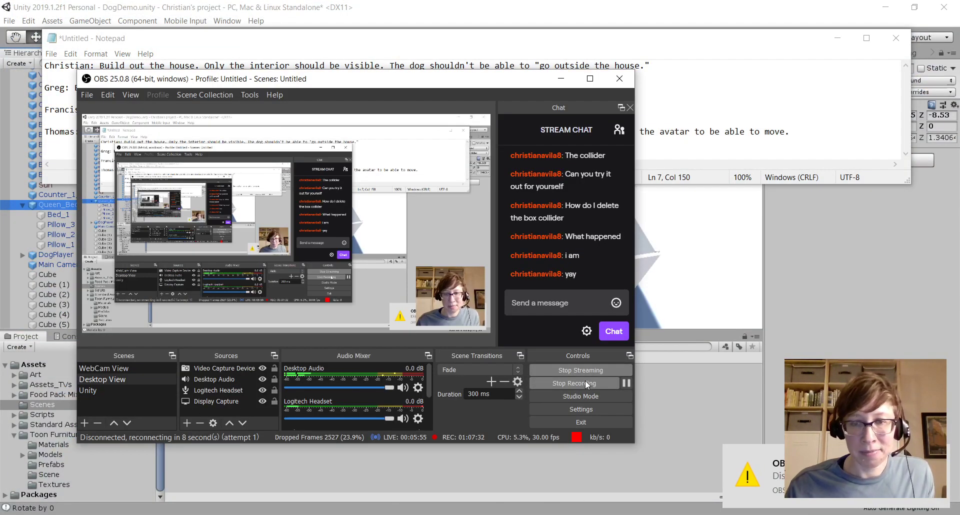